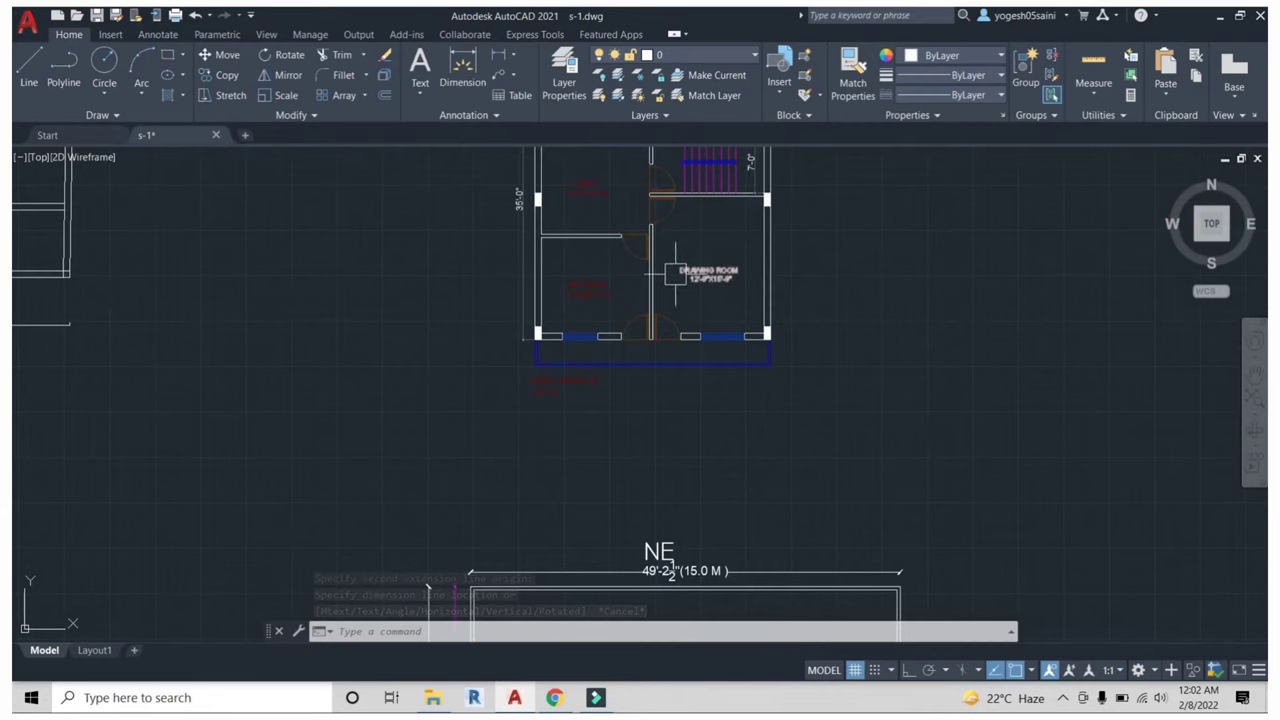
Pan and zoom across the floor plans to bring the drawing room into view.
scroll(700, 277, down, 2)
scroll(697, 320, down, 2)
middle_drag(697, 320, 849, 286)
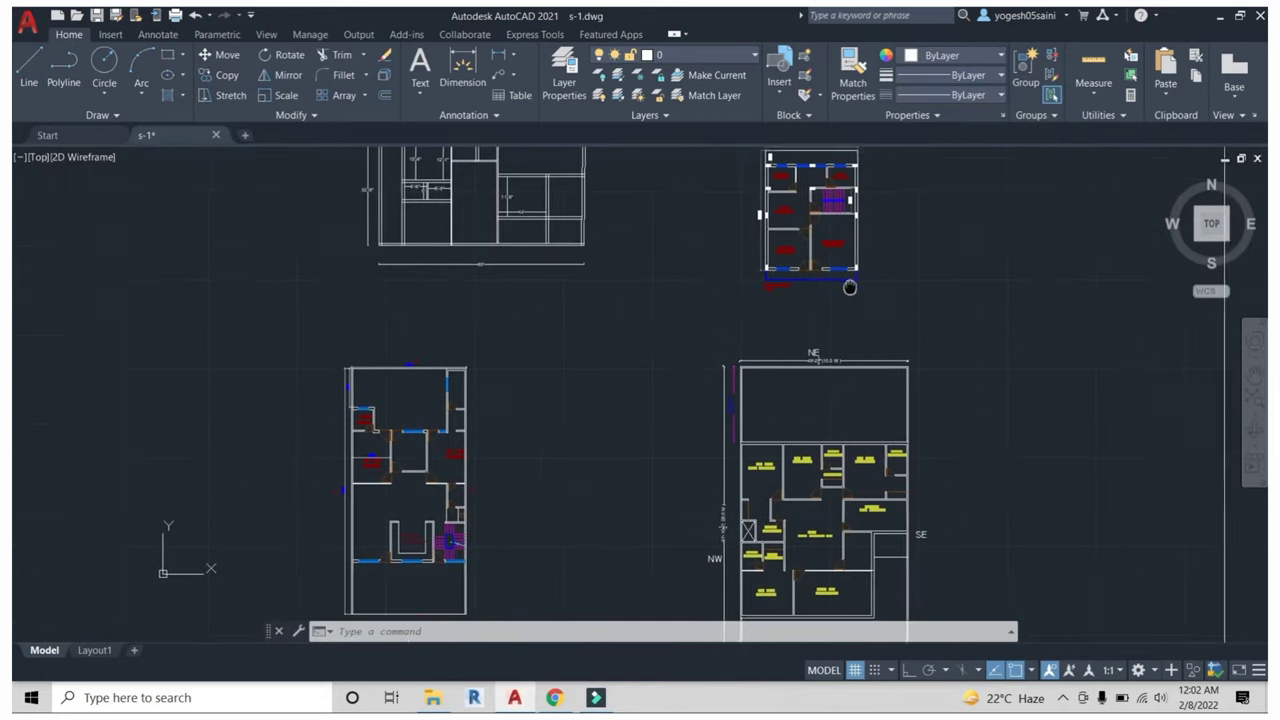
scroll(757, 371, up, 1)
scroll(638, 449, up, 3)
scroll(638, 449, down, 1)
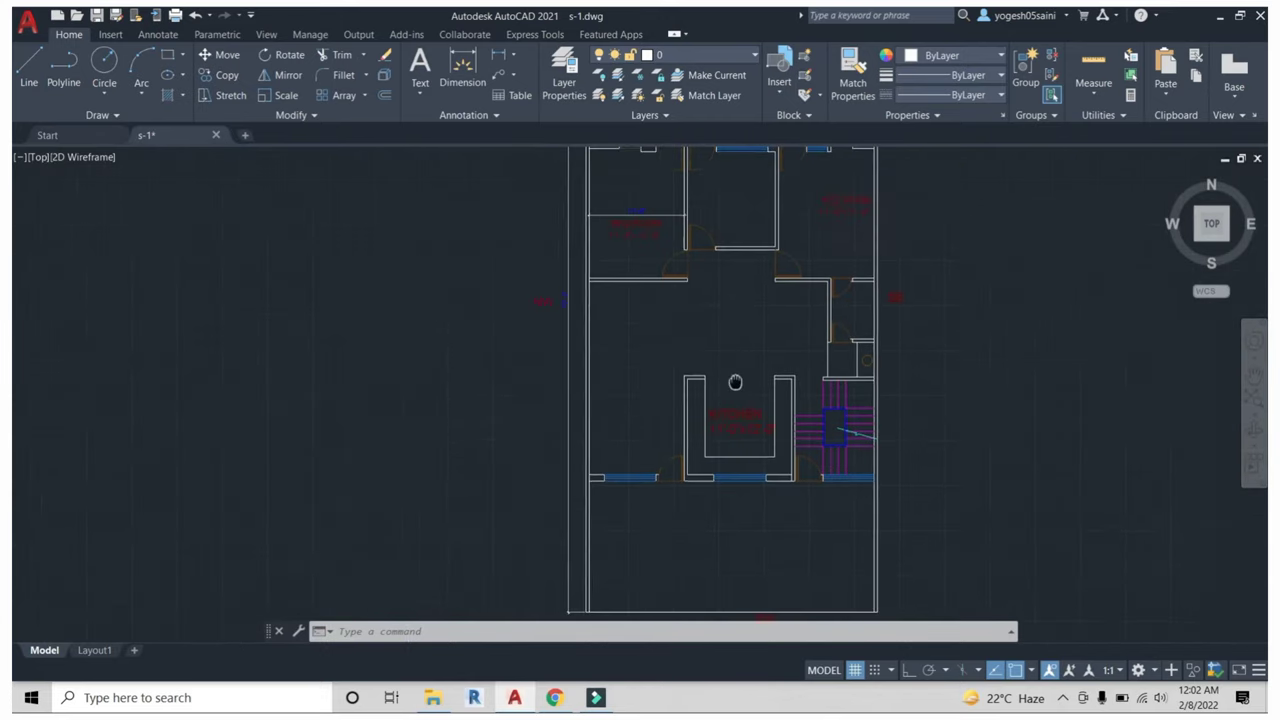
middle_drag(737, 380, 657, 263)
scroll(634, 425, up, 3)
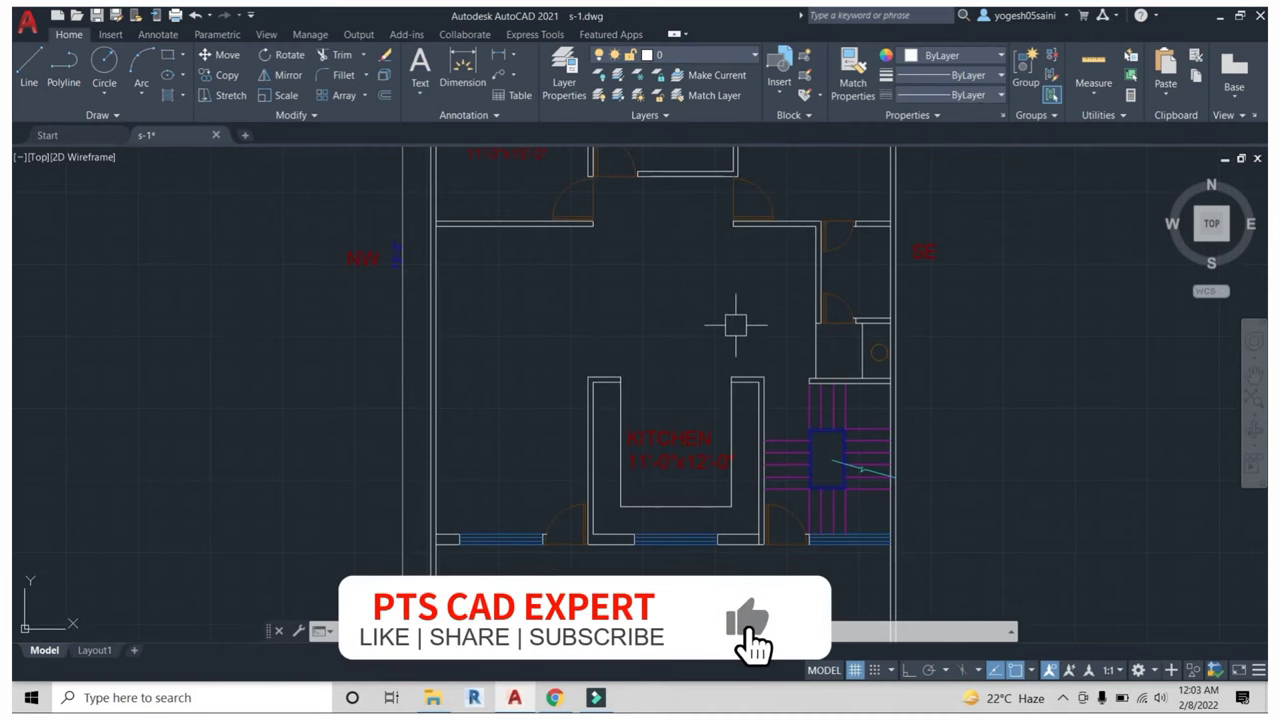
scroll(737, 318, down, 1)
scroll(690, 290, down, 1)
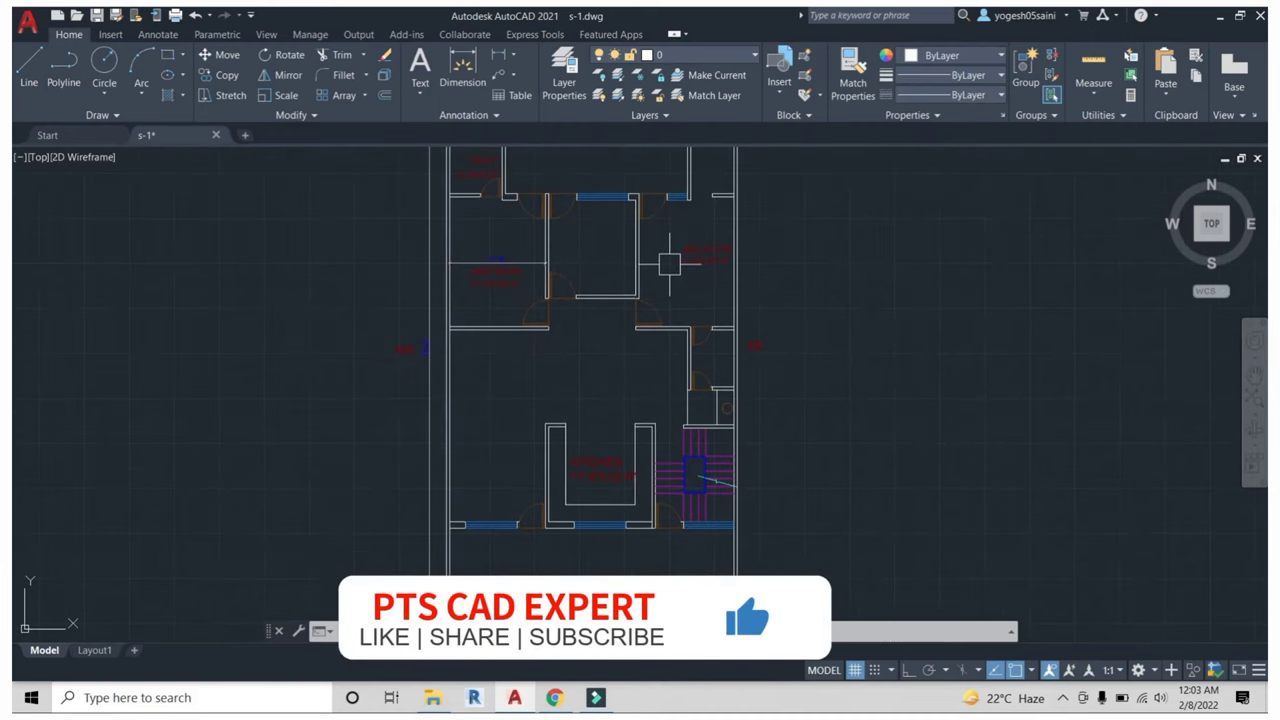
scroll(657, 300, down, 4)
middle_drag(680, 293, 668, 303)
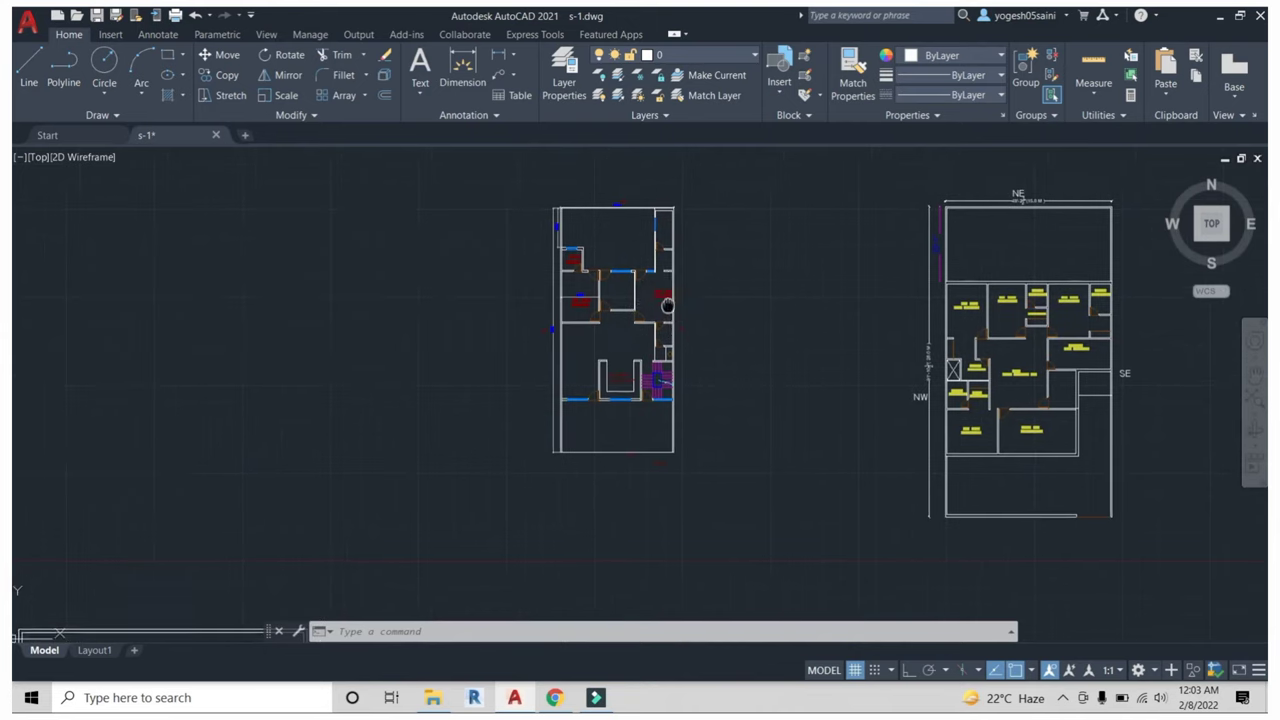
middle_drag(726, 340, 667, 331)
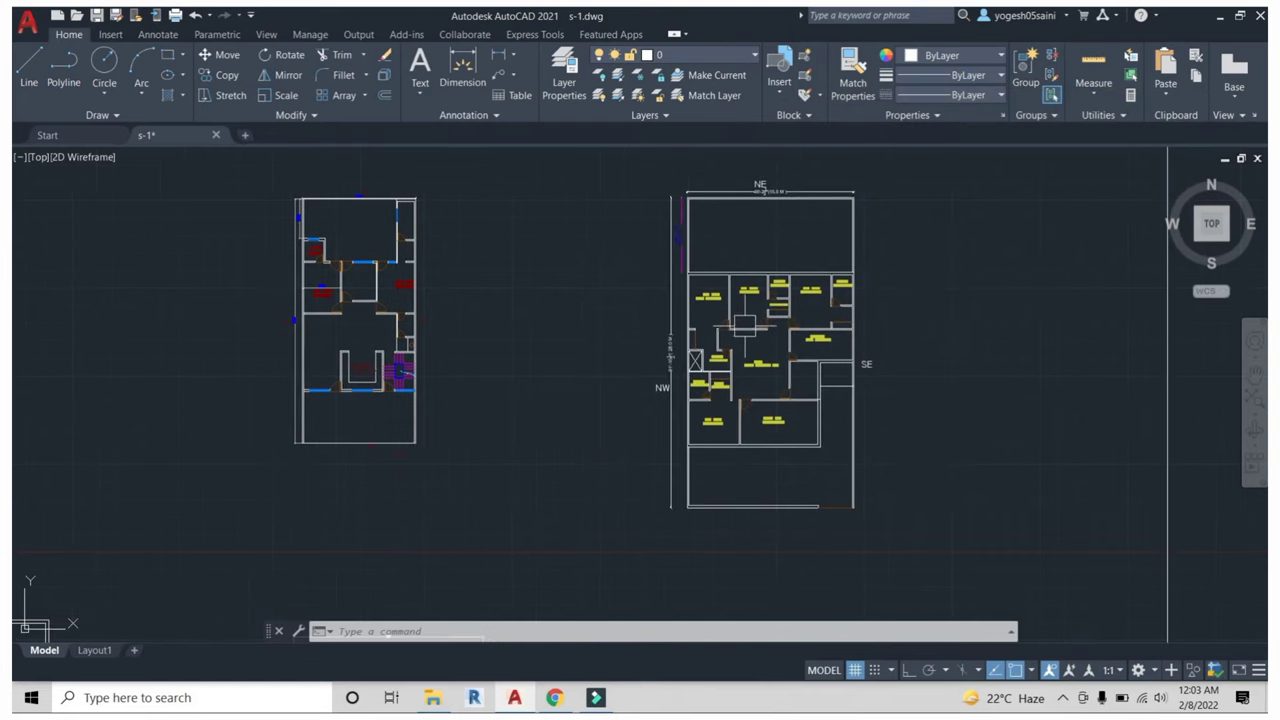
scroll(783, 340, up, 5)
scroll(818, 325, down, 5)
scroll(850, 320, up, 2)
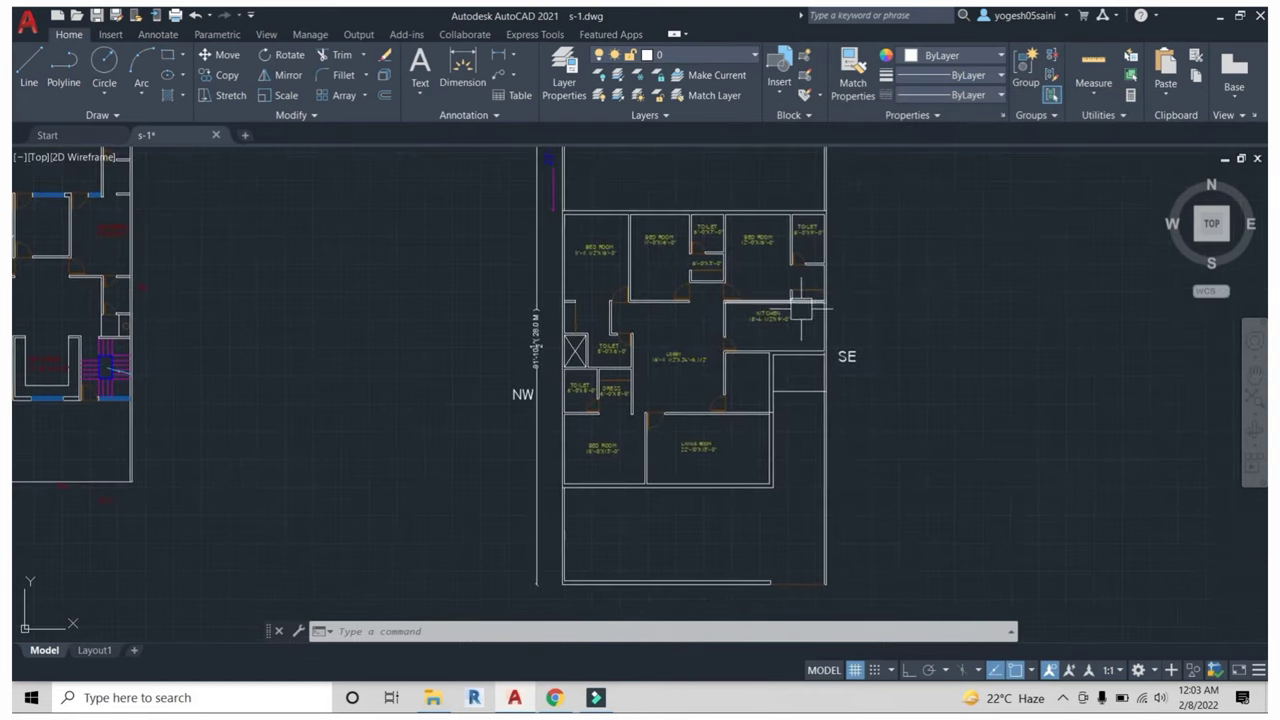
scroll(780, 285, up, 2)
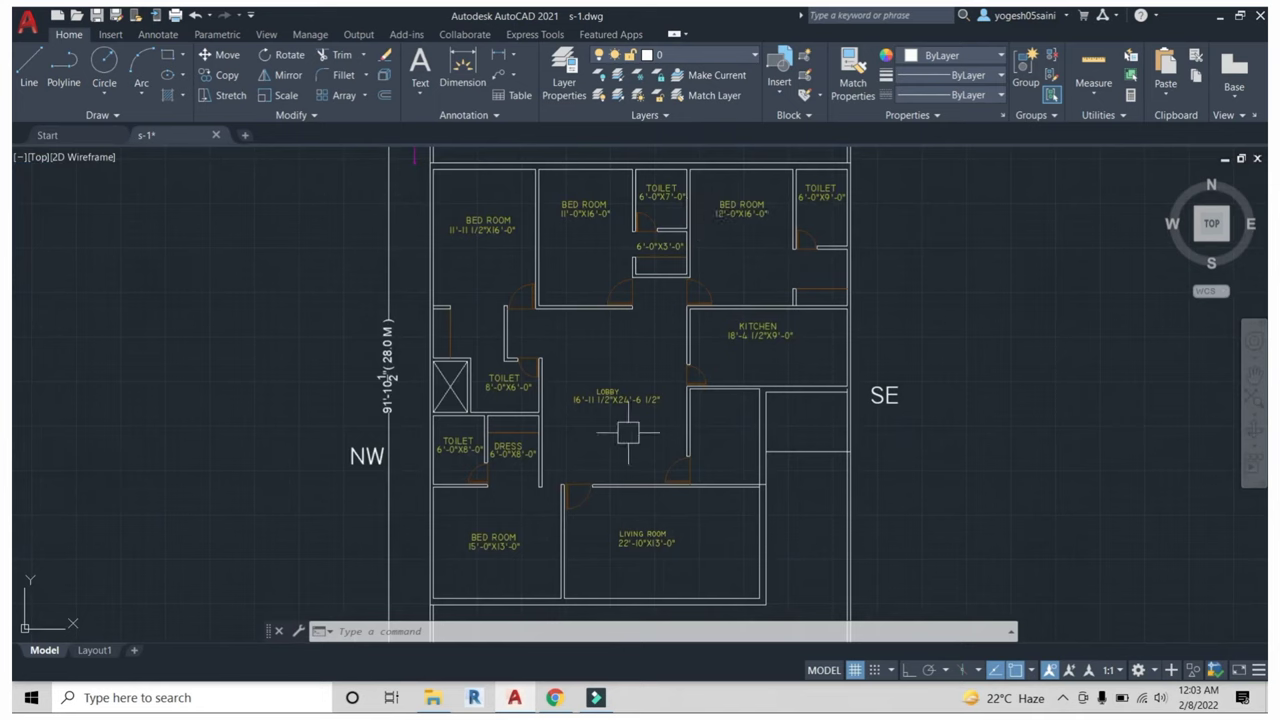
scroll(628, 432, down, 3)
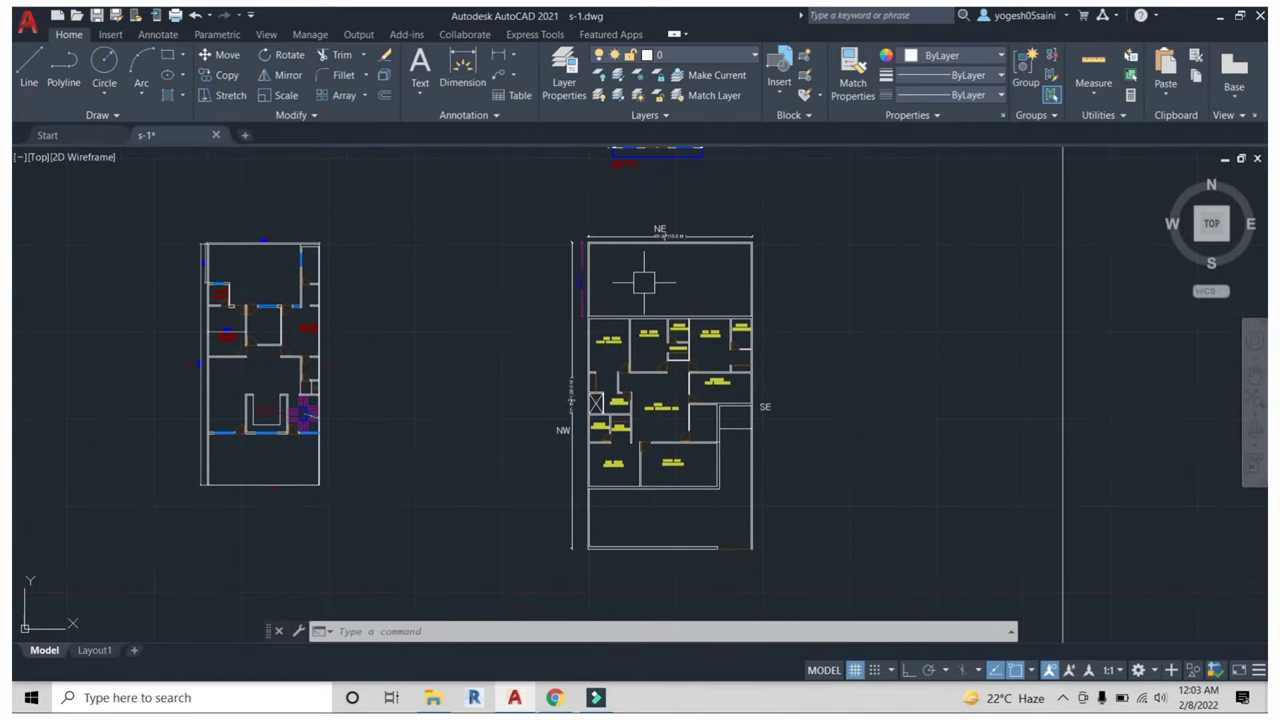
scroll(644, 282, down, 5)
scroll(632, 316, up, 2)
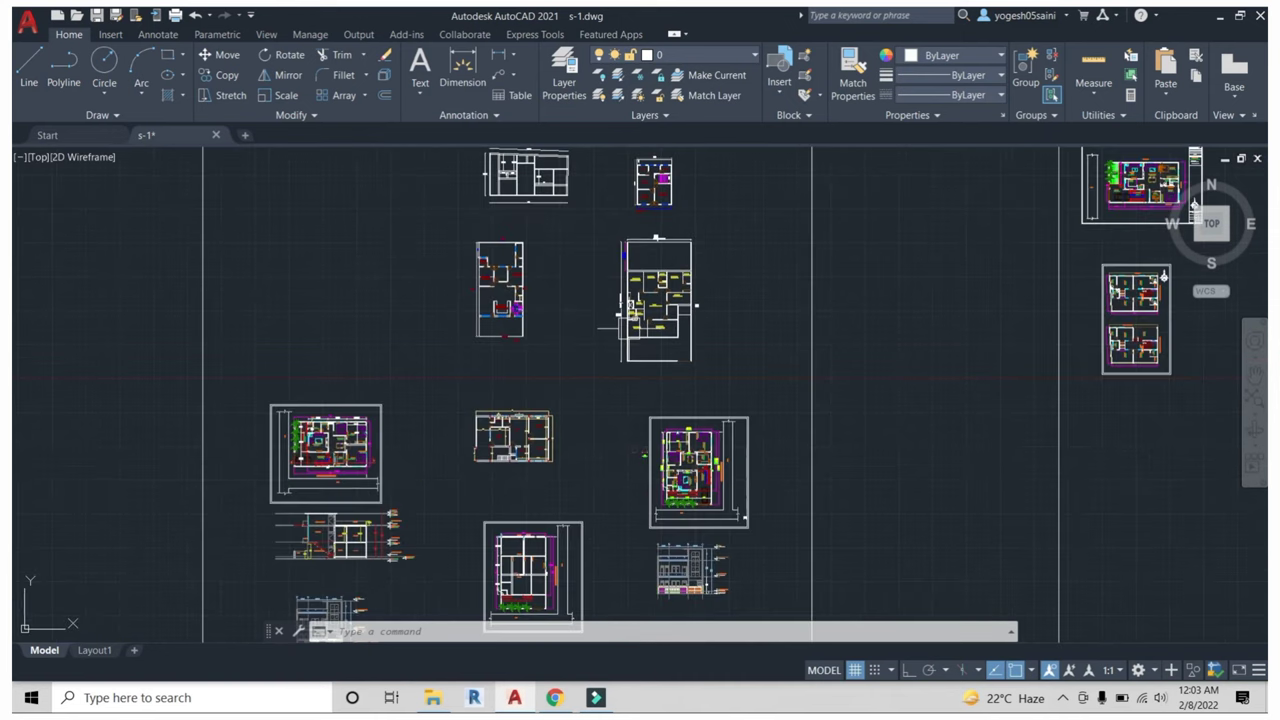
mouse_move(634, 330)
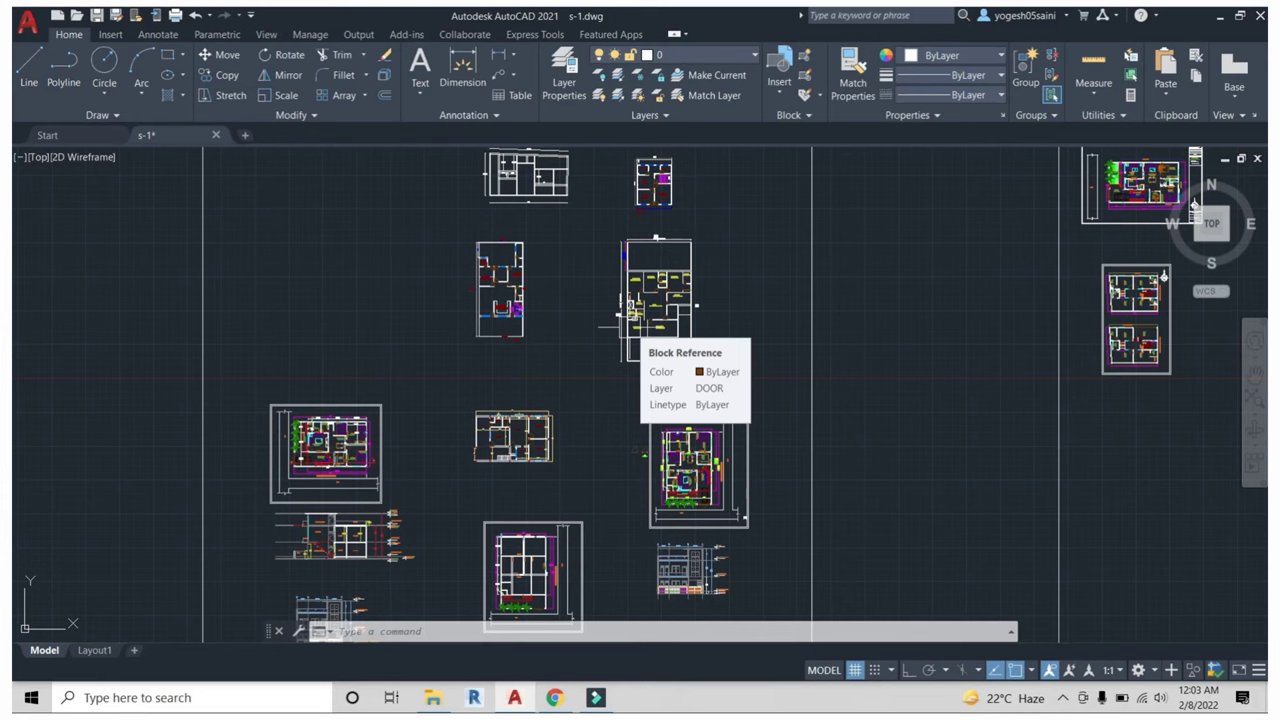
scroll(640, 330, up, 1)
scroll(650, 338, up, 3)
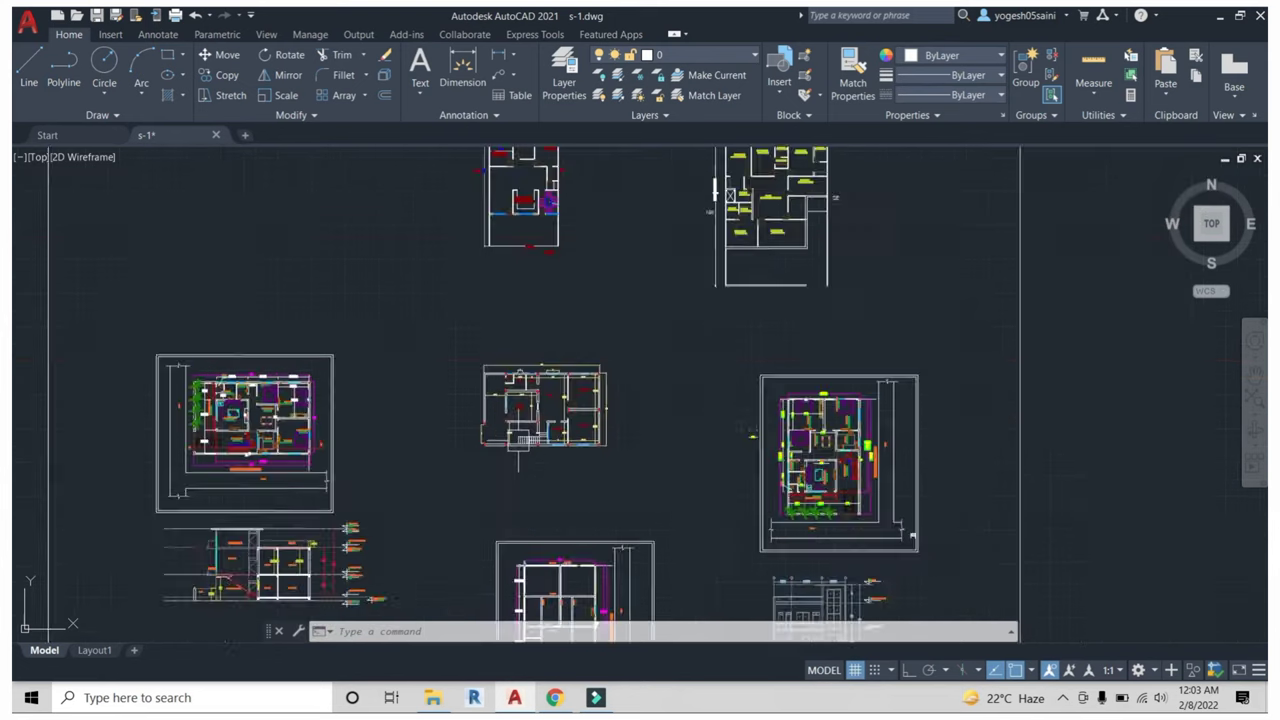
scroll(661, 346, up, 5)
scroll(600, 365, up, 1)
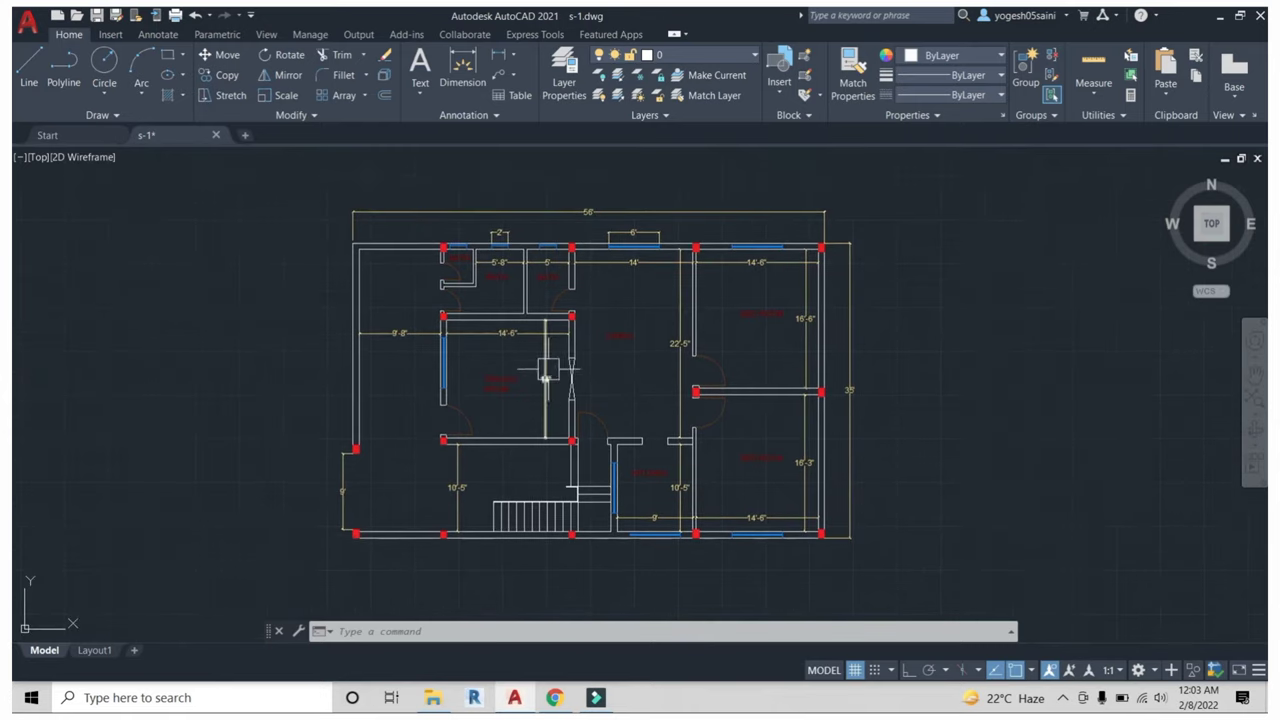
scroll(543, 371, up, 2)
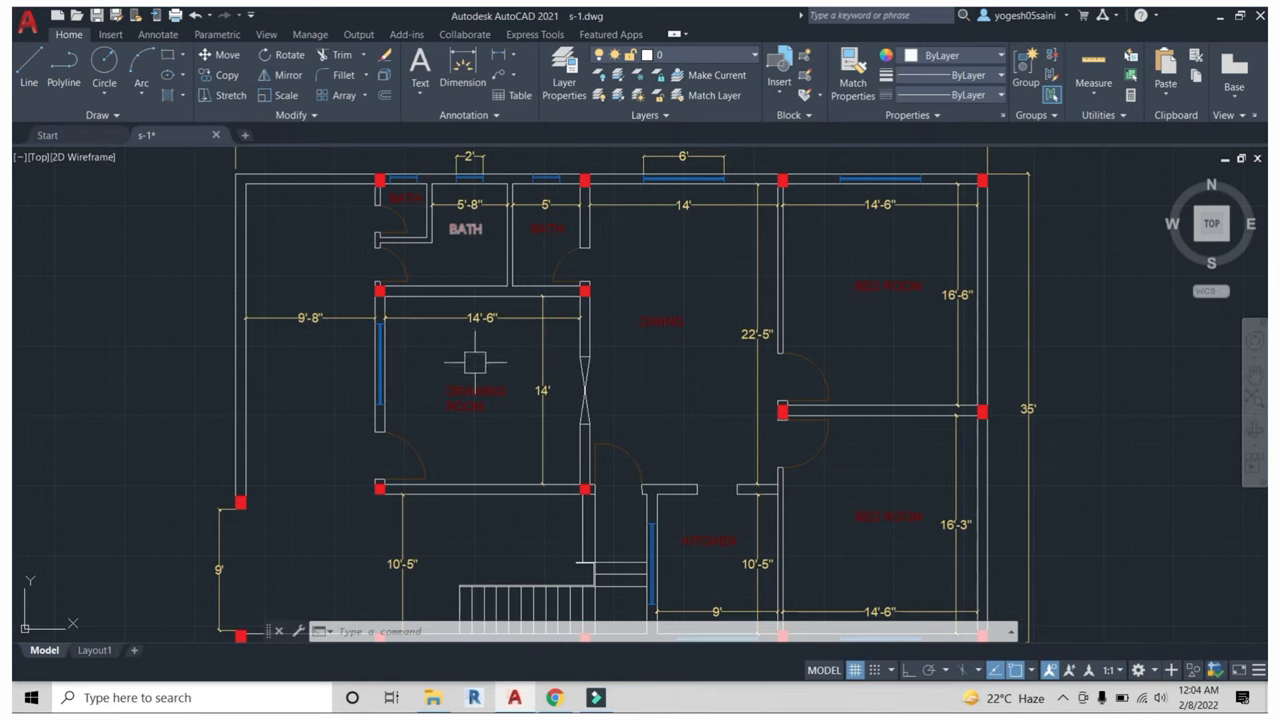
middle_drag(503, 337, 515, 311)
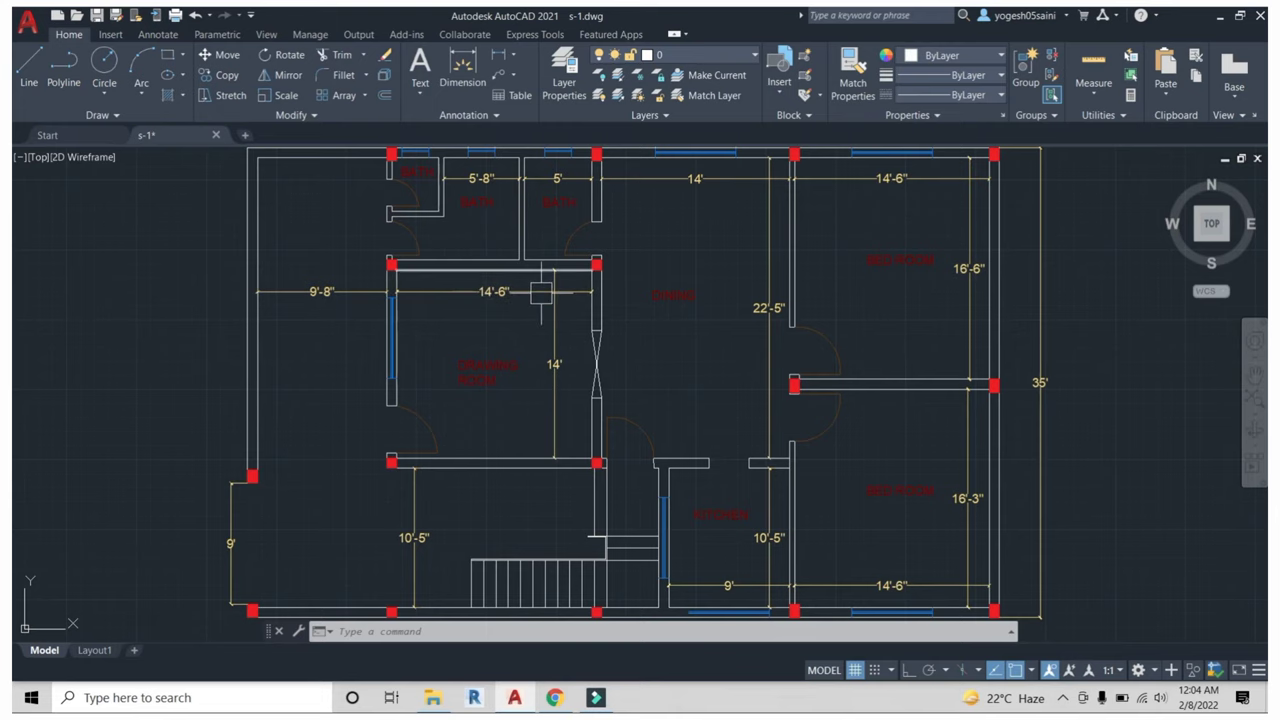
scroll(492, 384, up, 2)
Add a new line reading 14'6" x14'-0" beneath DRAWING ROOM in the label.
double_click(517, 356)
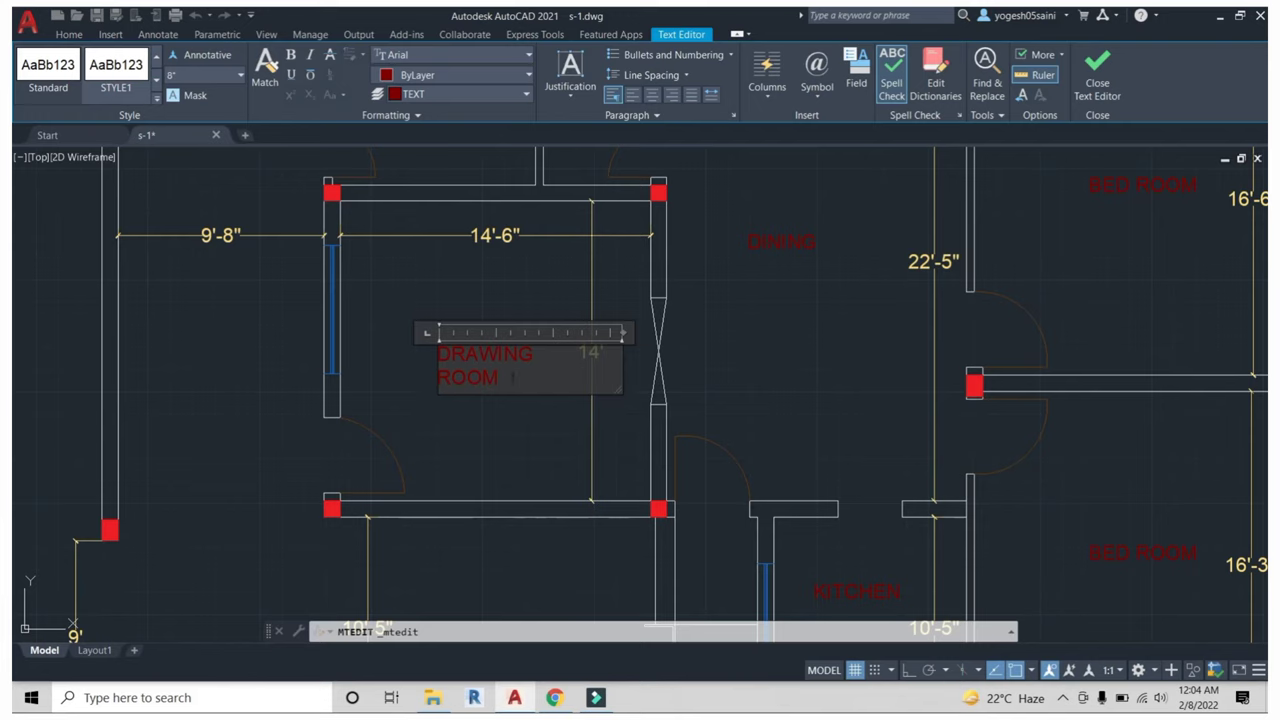
key(Return)
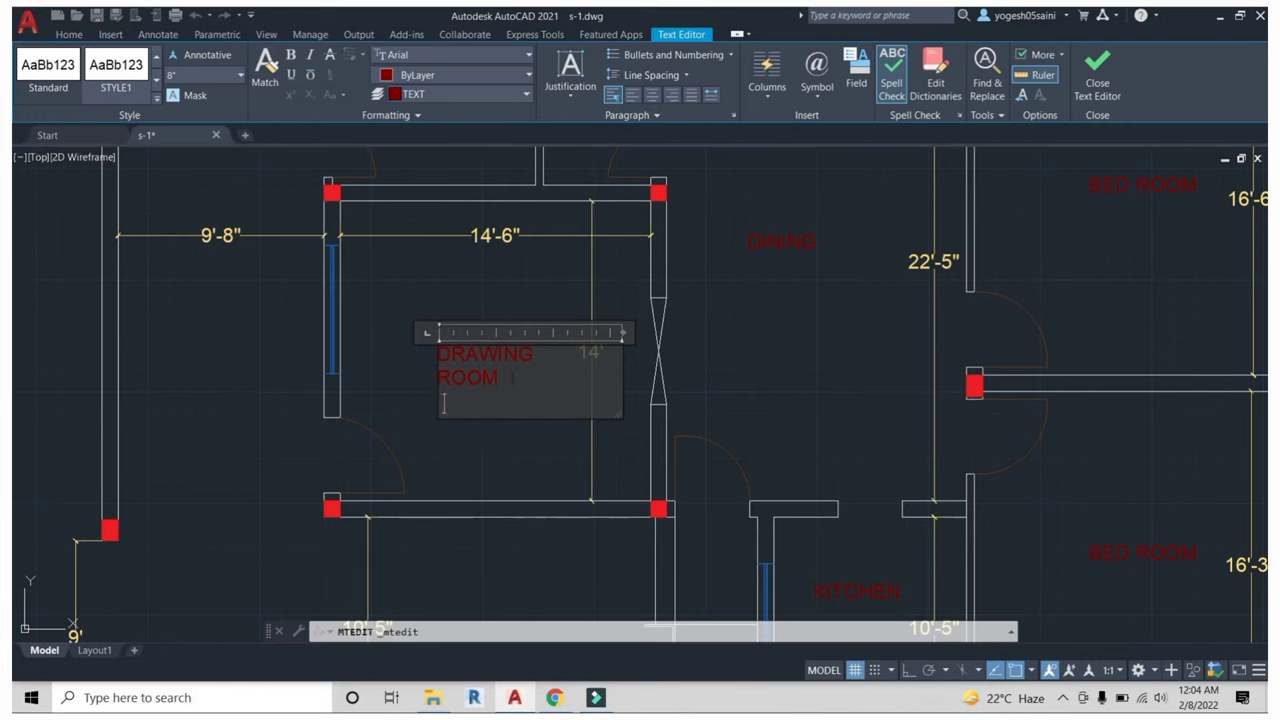
text(14)
text(')
text(8")
text( x)
text(14')
text(6)
text(-0)
text(")
click(470, 403)
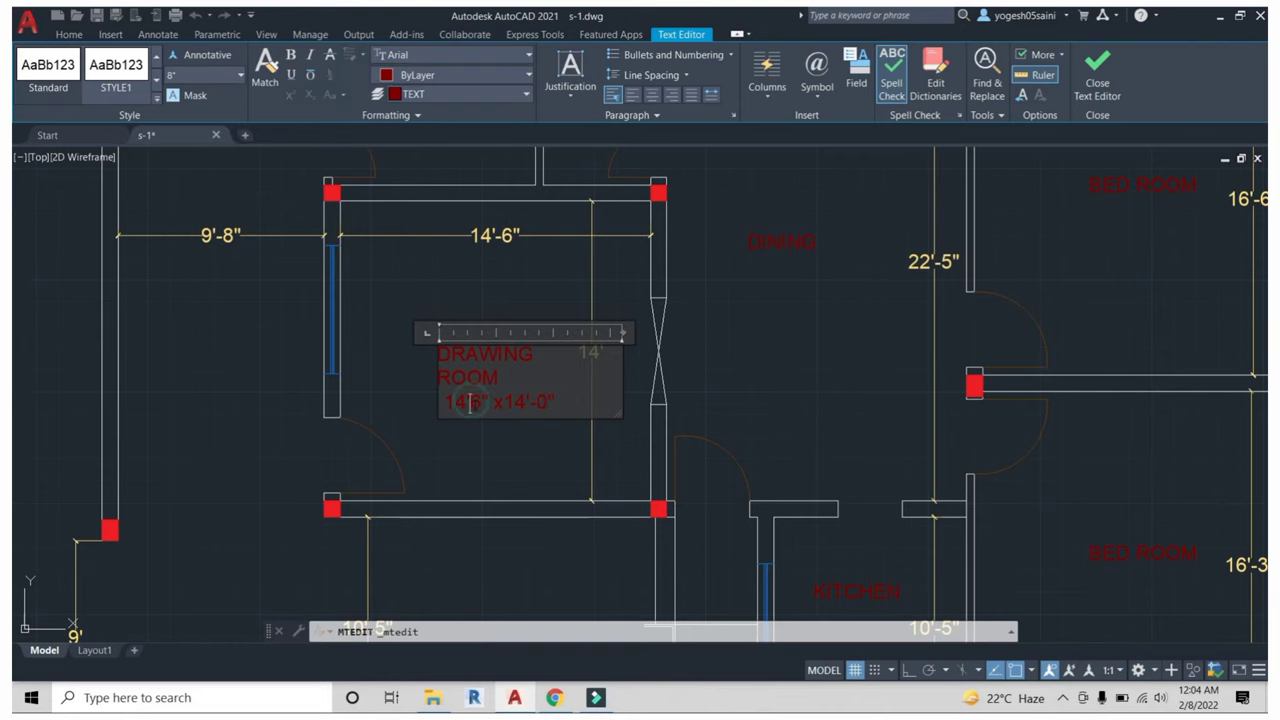
Close the label editor and pan around the plan, including the 56' overall dimension.
click(500, 449)
scroll(560, 420, down, 3)
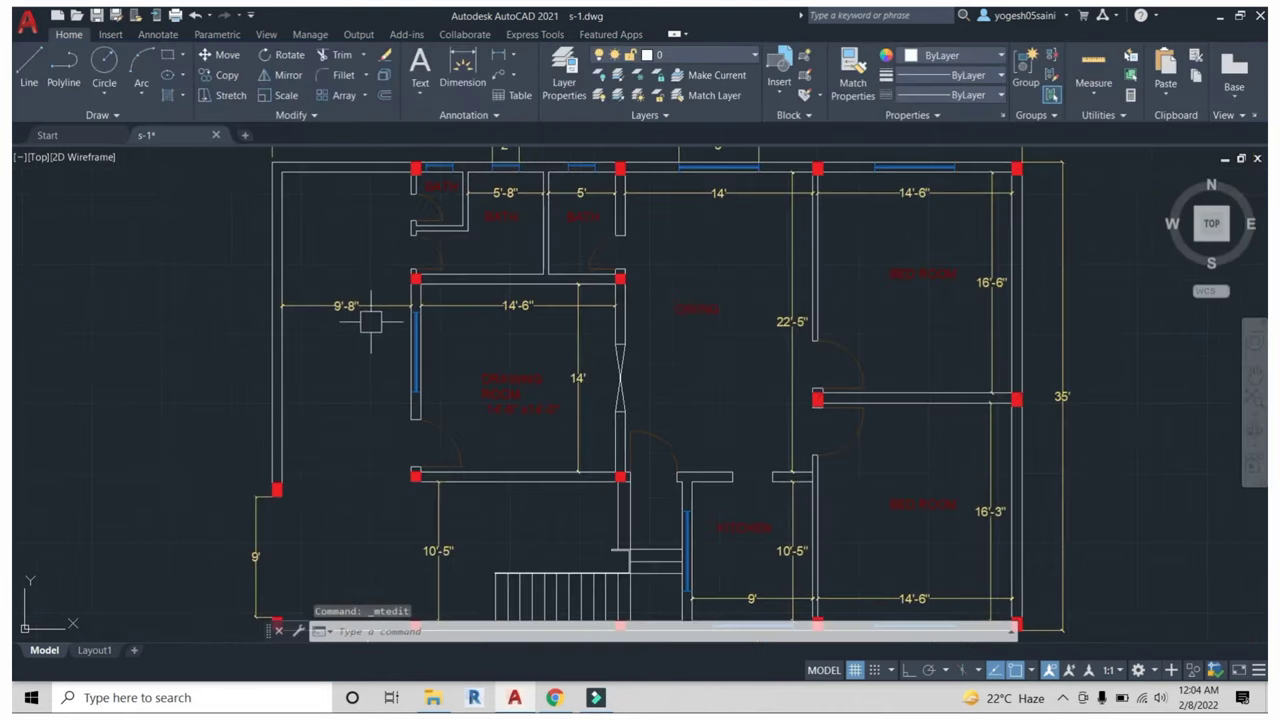
middle_drag(517, 368, 496, 390)
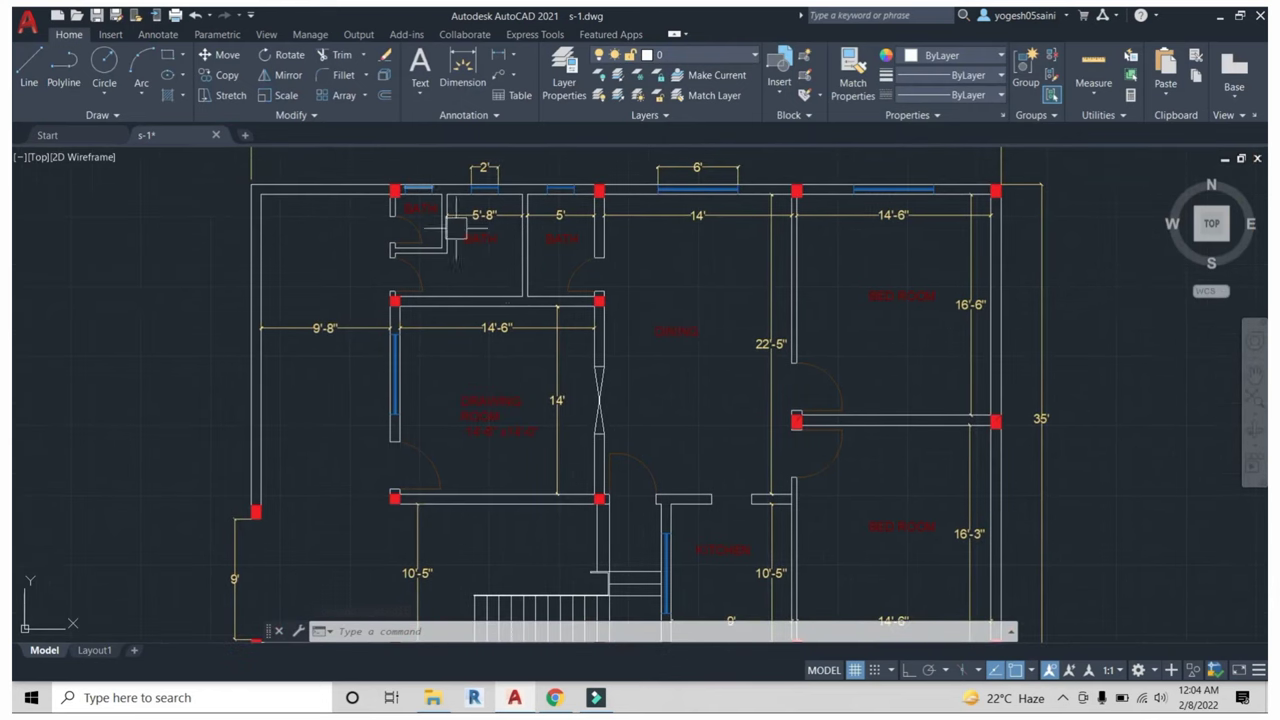
middle_drag(541, 288, 538, 318)
middle_drag(632, 317, 504, 315)
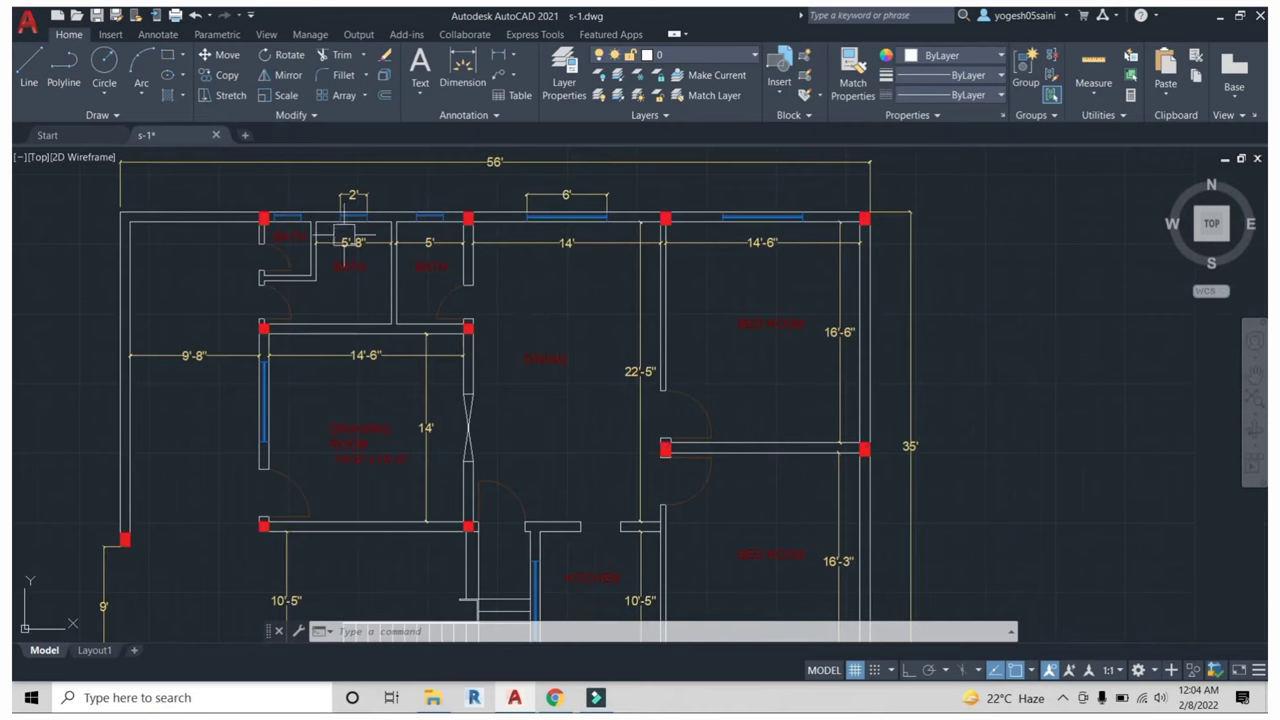
middle_drag(300, 380, 350, 320)
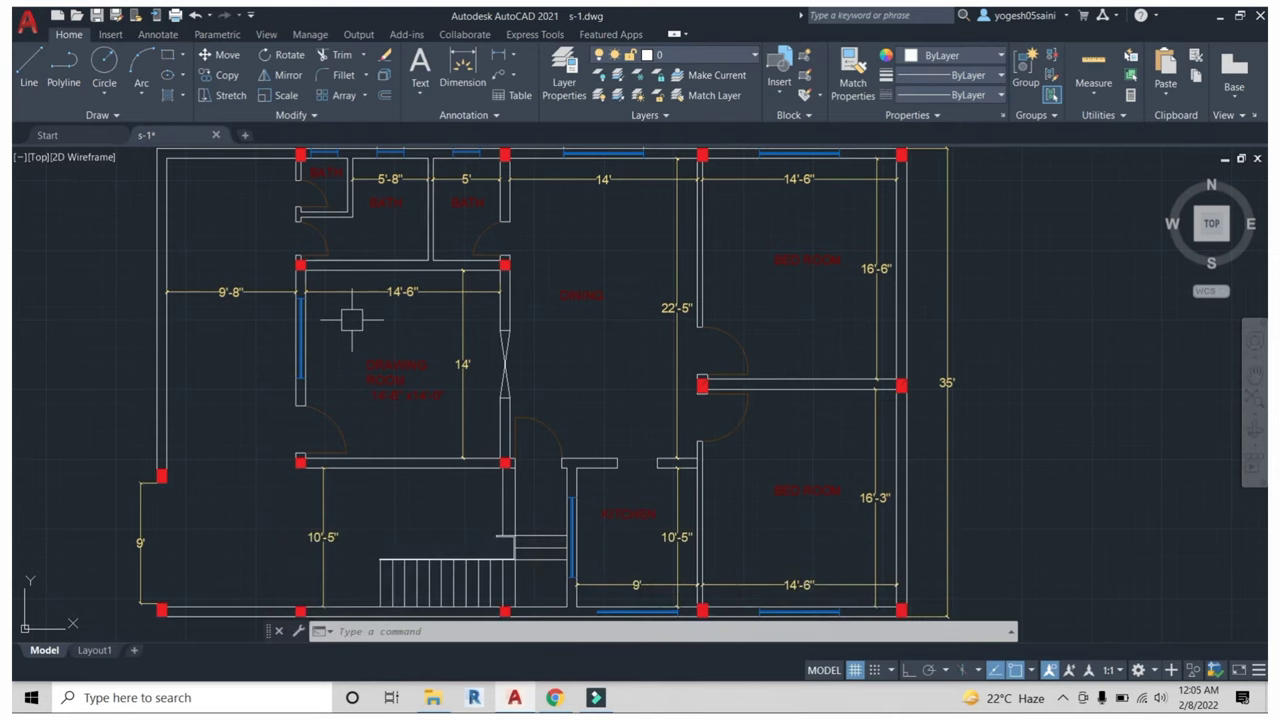
scroll(785, 251, down, 2)
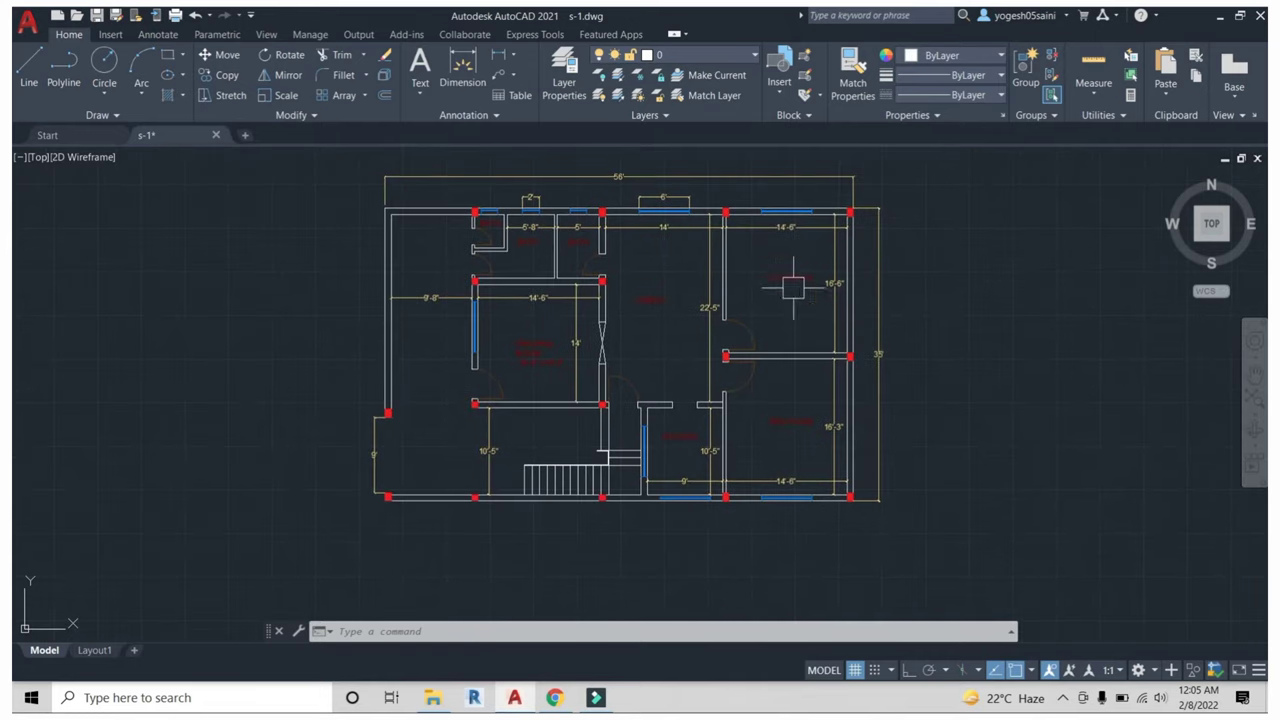
scroll(543, 362, up, 2)
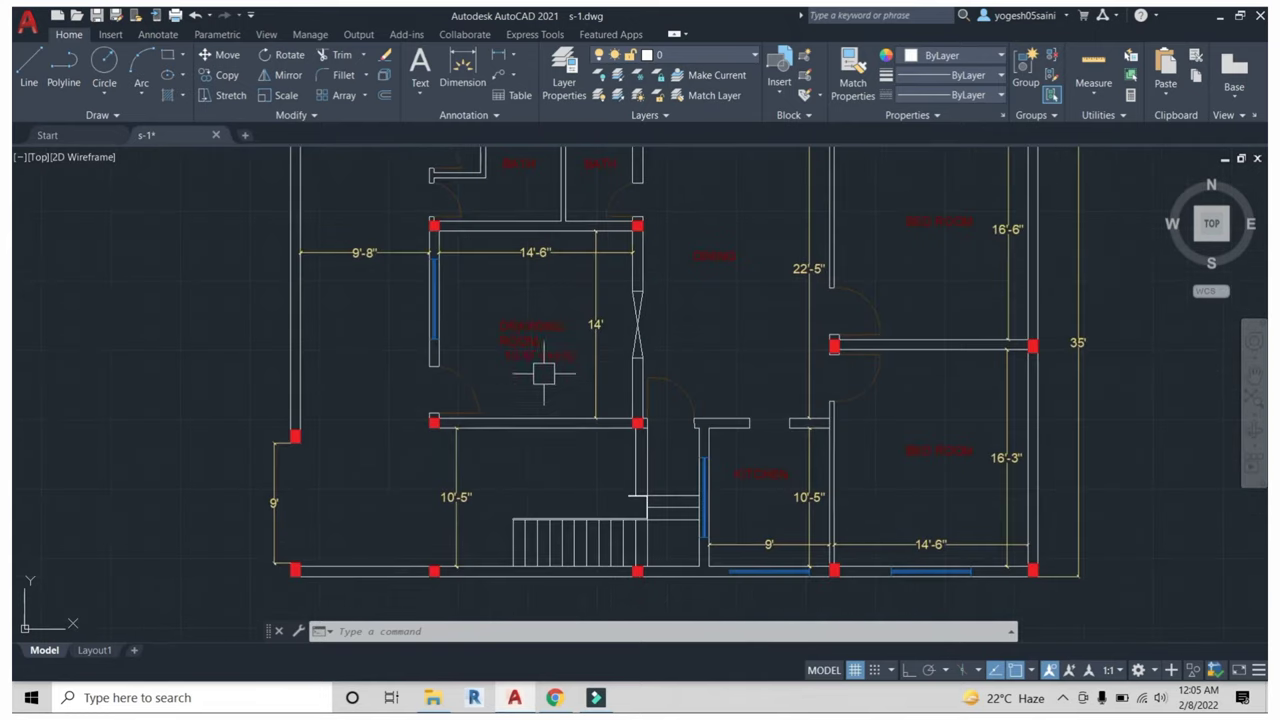
scroll(523, 429, down, 4)
mouse_move(644, 439)
middle_down()
mouse_move(614, 354)
mouse_move(628, 340)
middle_up()
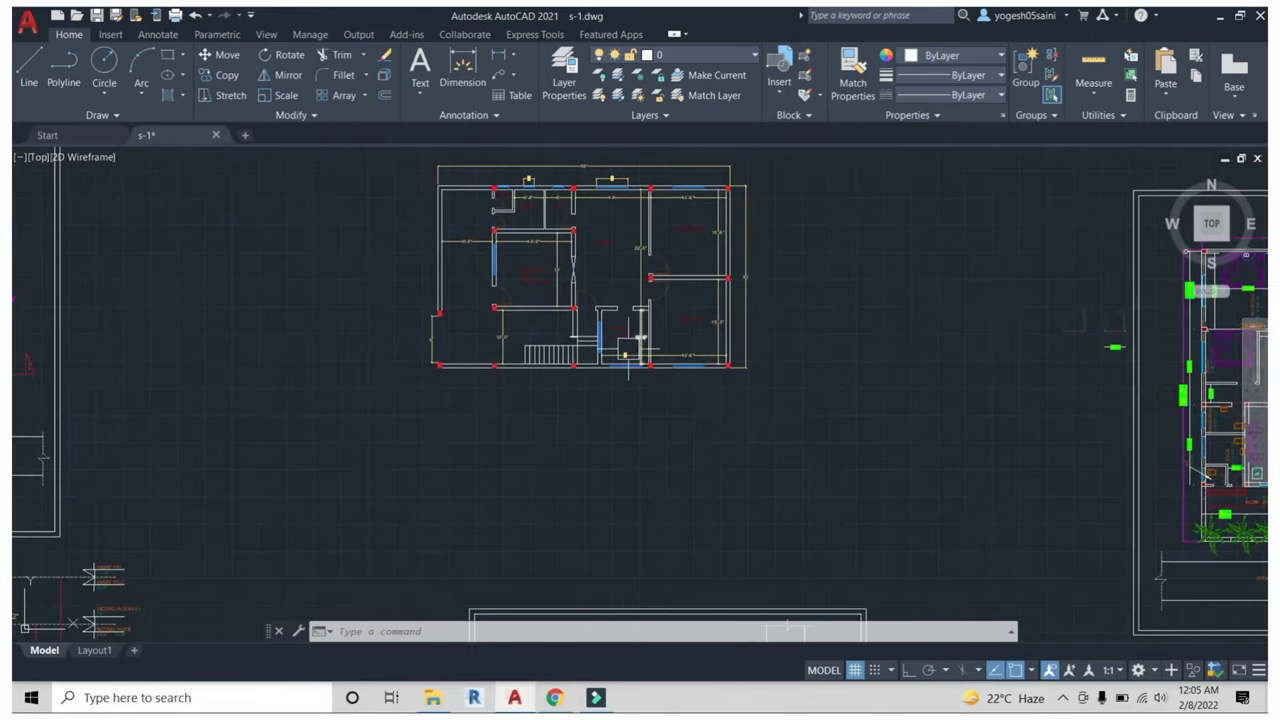
mouse_move(630, 372)
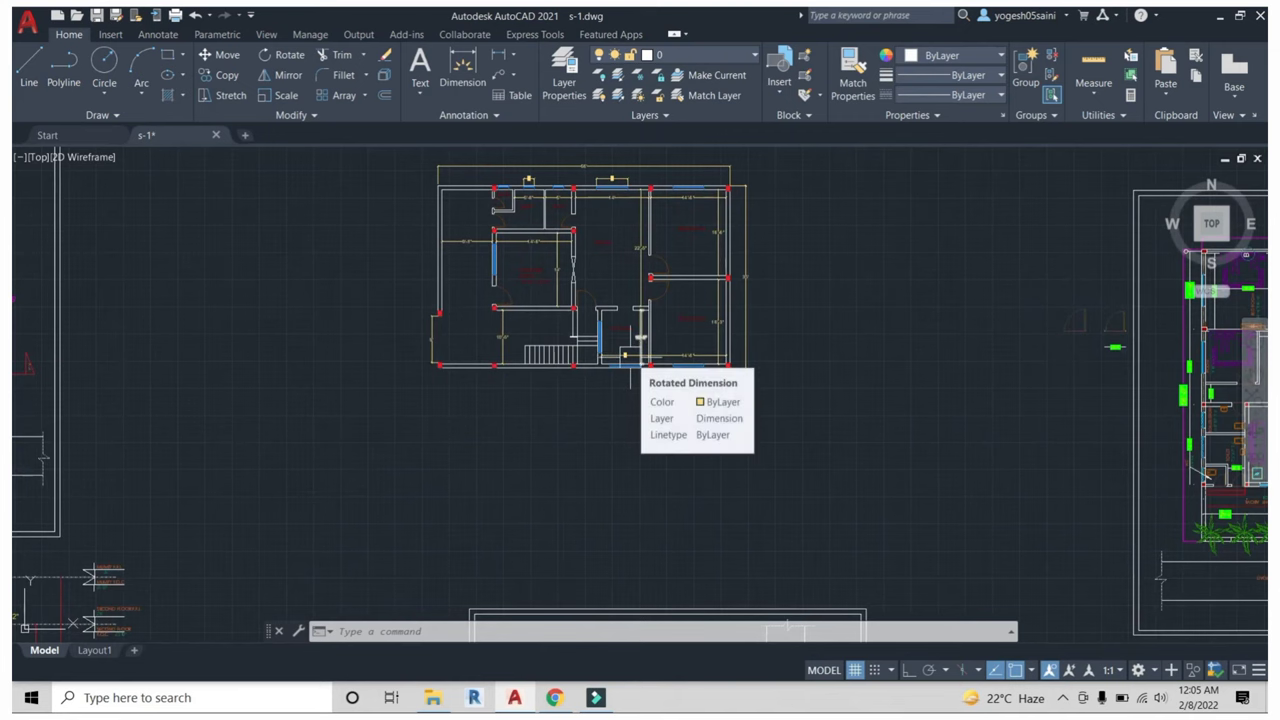
scroll(631, 367, down, 4)
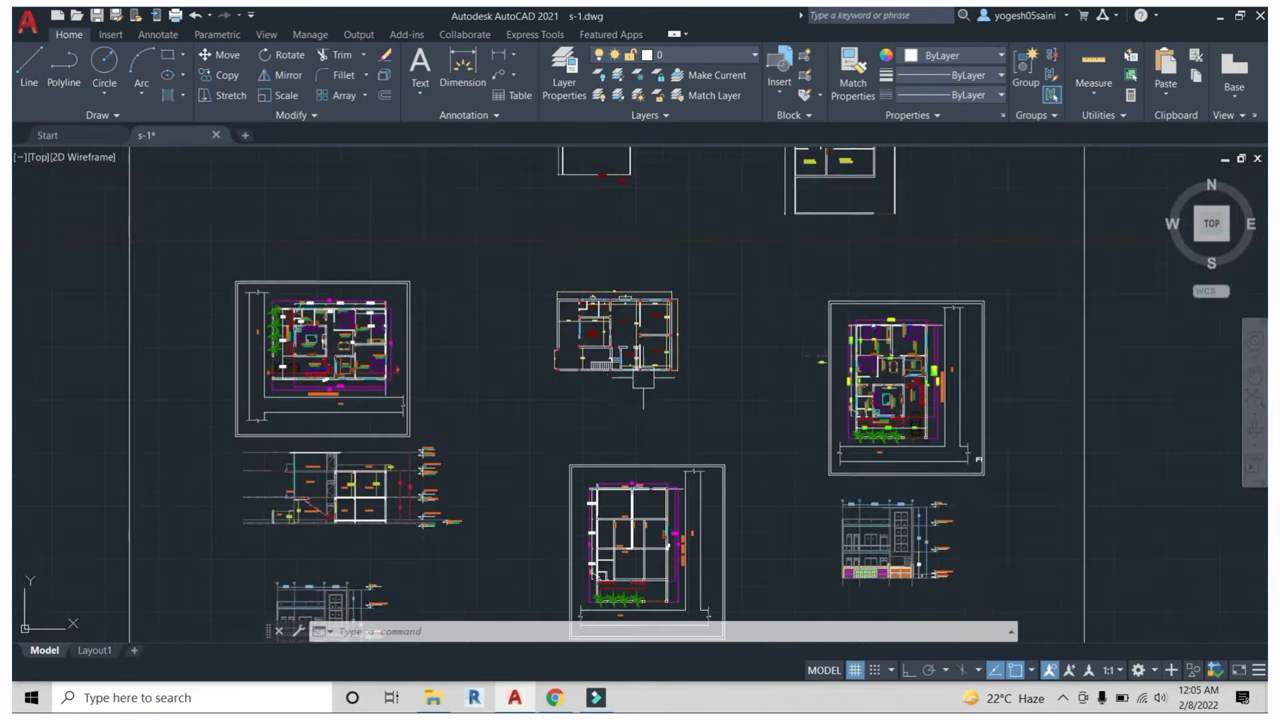
middle_drag(305, 400, 433, 365)
scroll(433, 365, up, 4)
scroll(461, 300, up, 2)
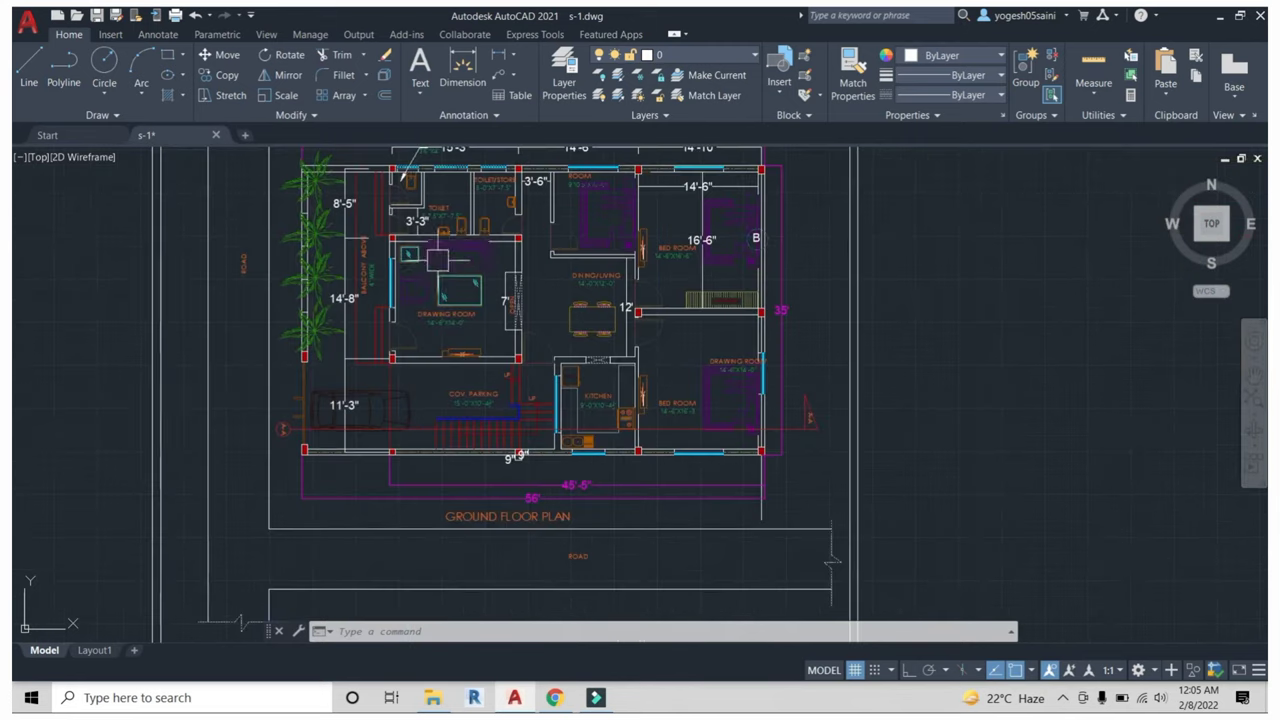
middle_drag(461, 262, 490, 305)
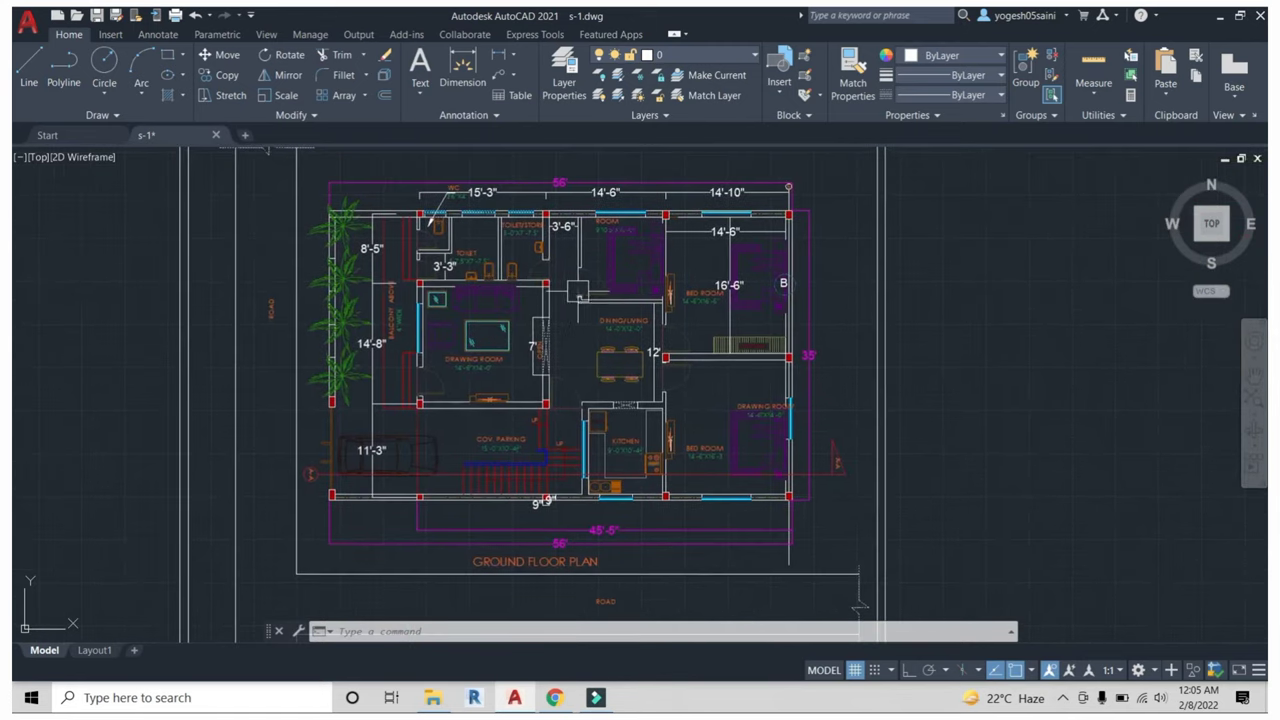
middle_drag(540, 268, 553, 264)
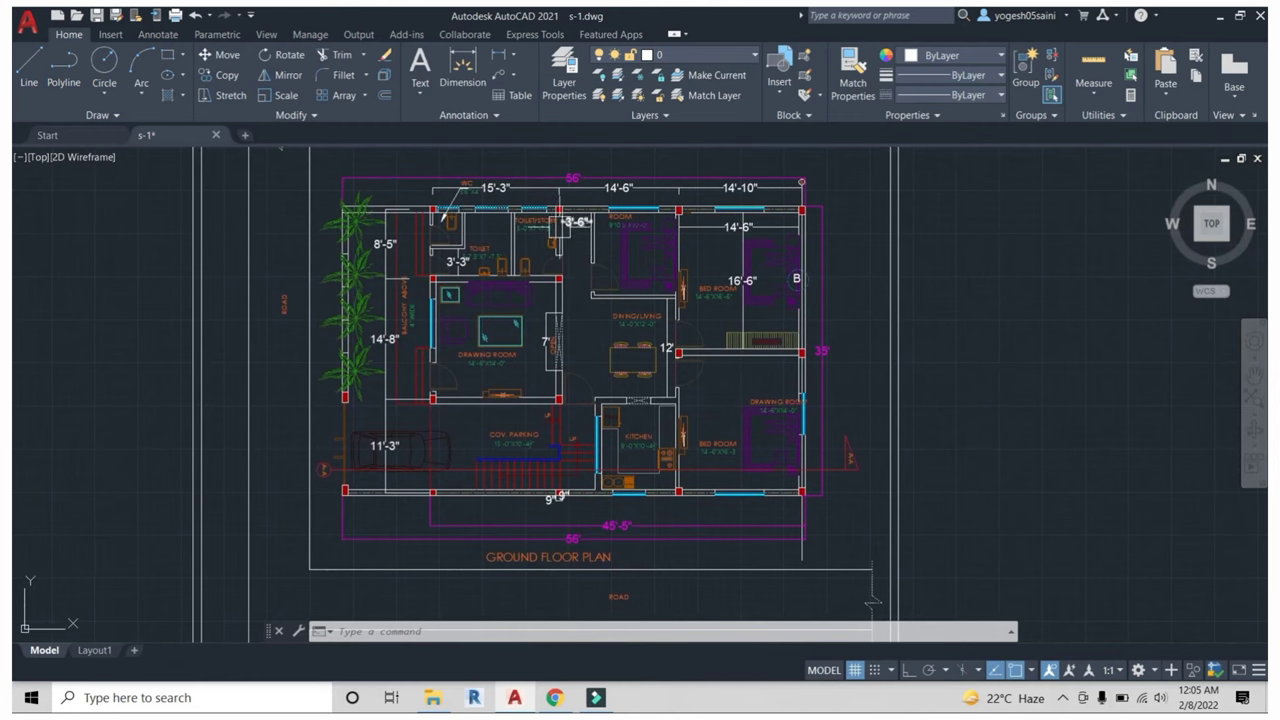
scroll(530, 402, up, 2)
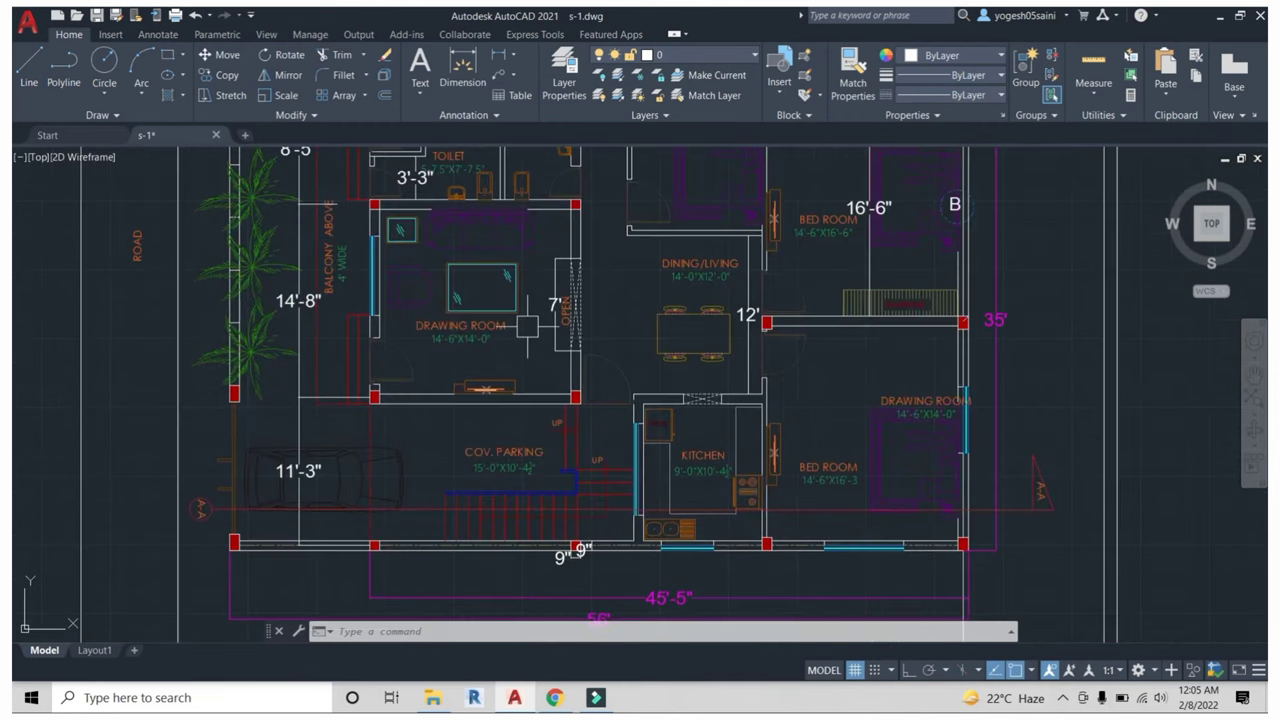
middle_drag(531, 339, 527, 376)
scroll(553, 378, down, 2)
middle_drag(591, 346, 558, 362)
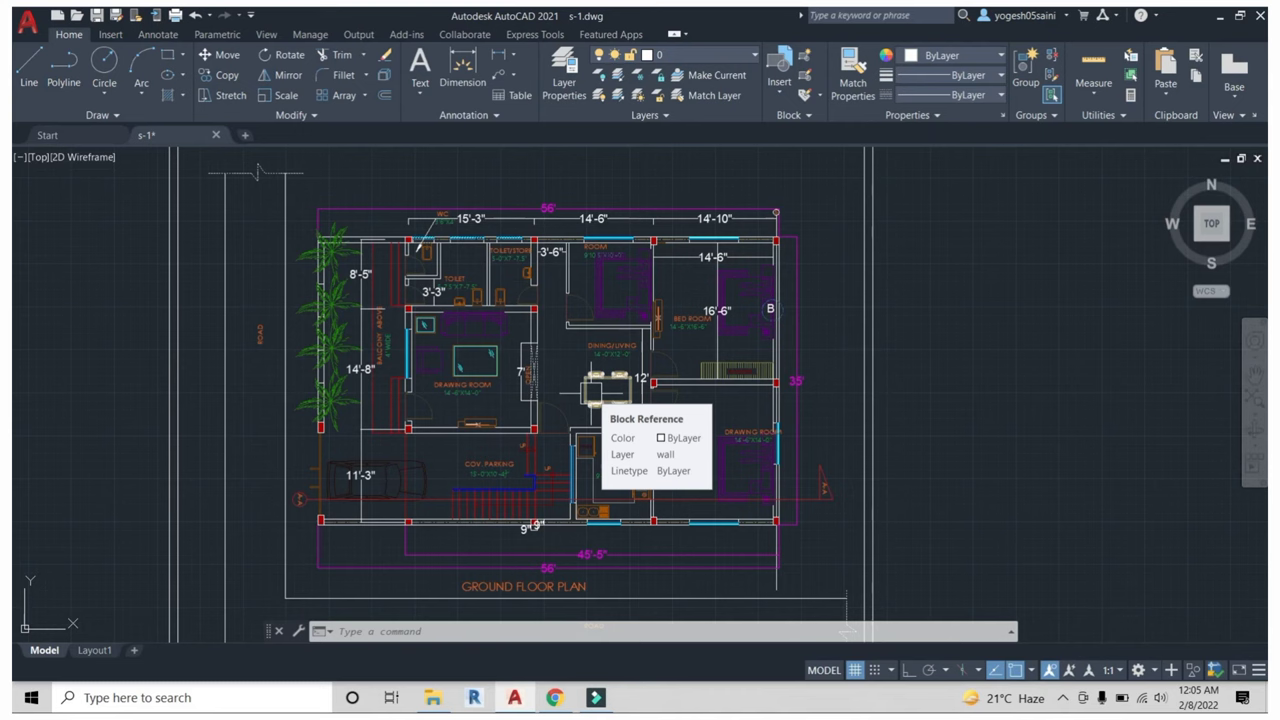
Pan down from the ground floor plan and zoom in on the building section below it.
scroll(595, 392, down, 5)
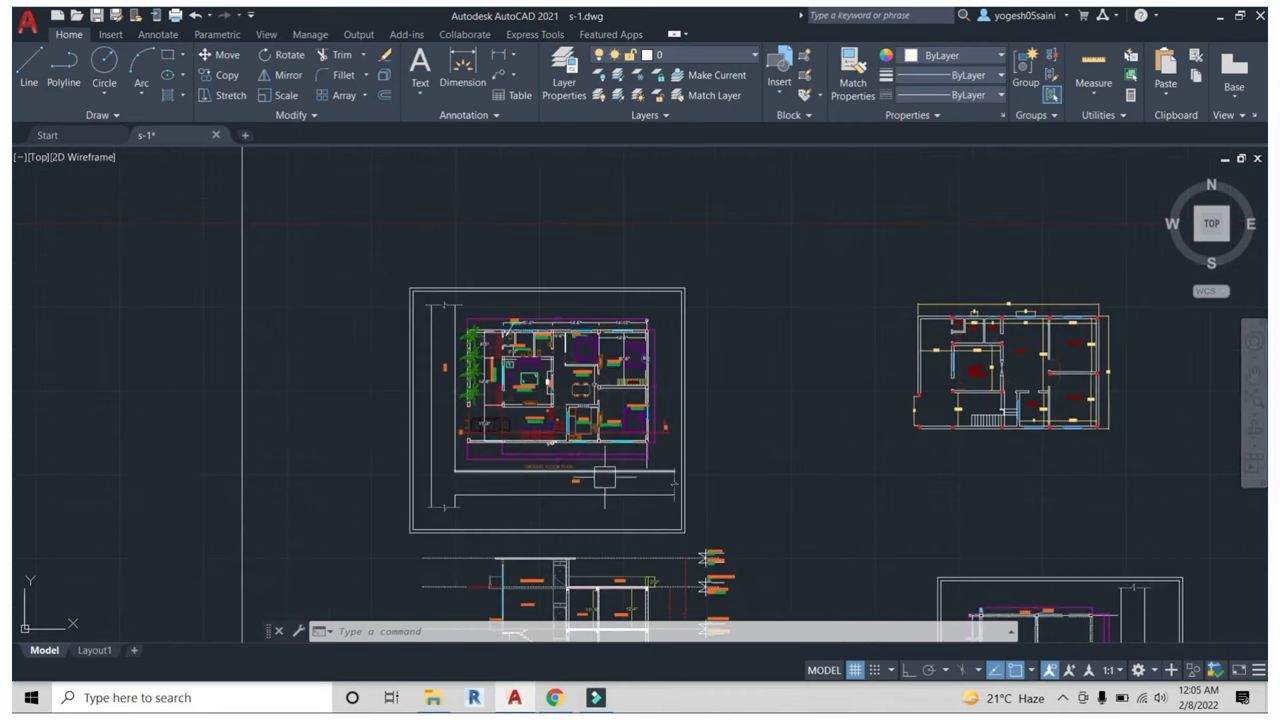
scroll(640, 380, down, 2)
scroll(660, 306, up, 3)
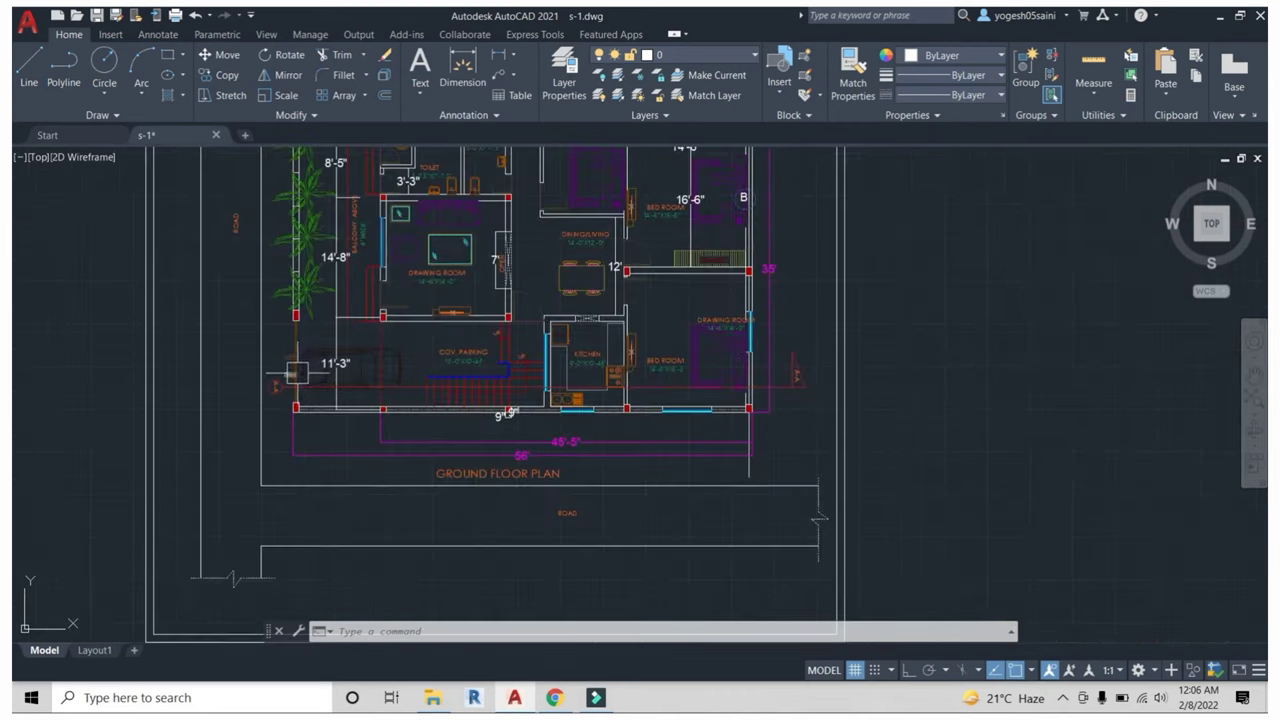
scroll(276, 386, up, 2)
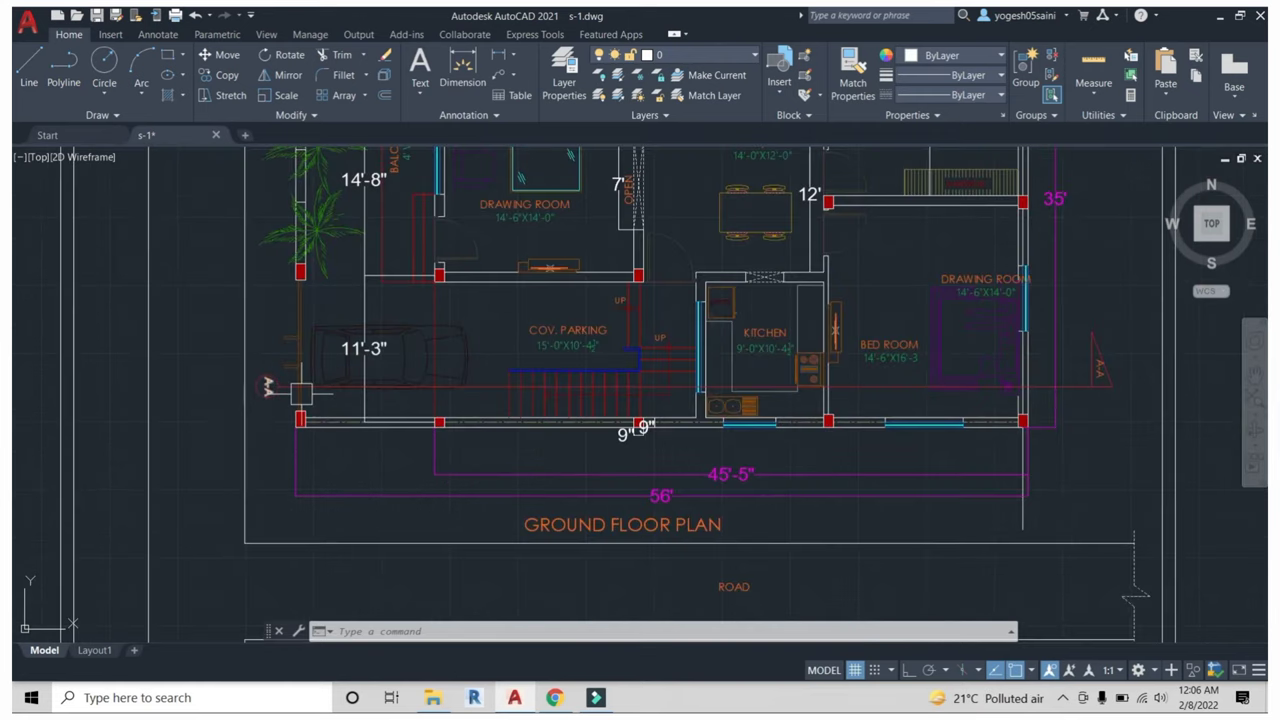
scroll(485, 408, down, 3)
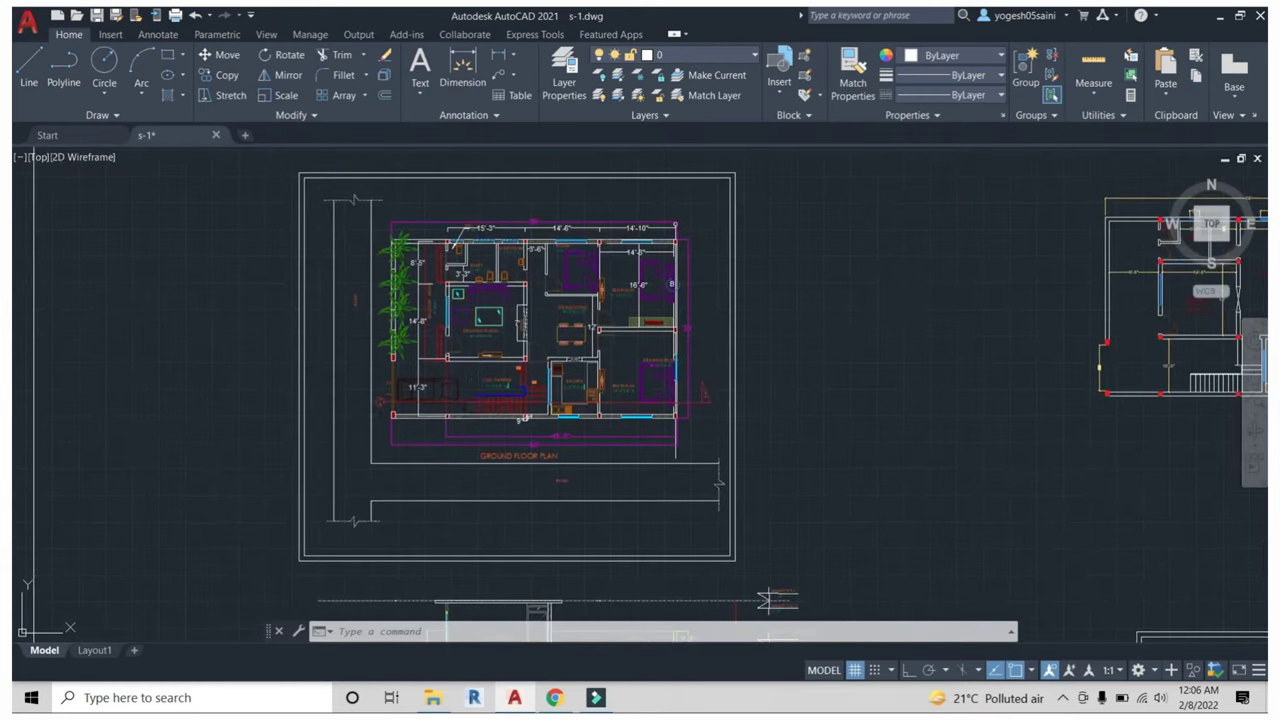
scroll(470, 410, down, 1)
scroll(470, 410, up, 3)
scroll(478, 409, up, 1)
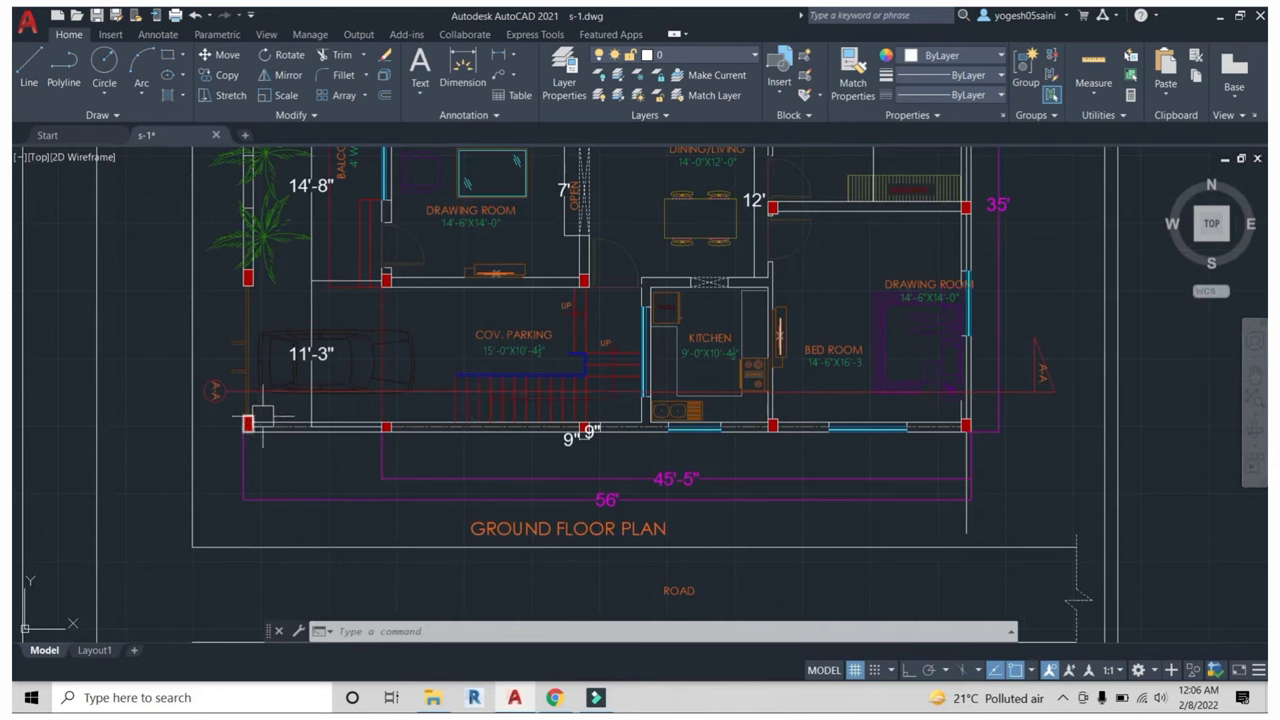
mouse_move(486, 409)
middle_down()
mouse_move(501, 454)
mouse_move(487, 469)
middle_up()
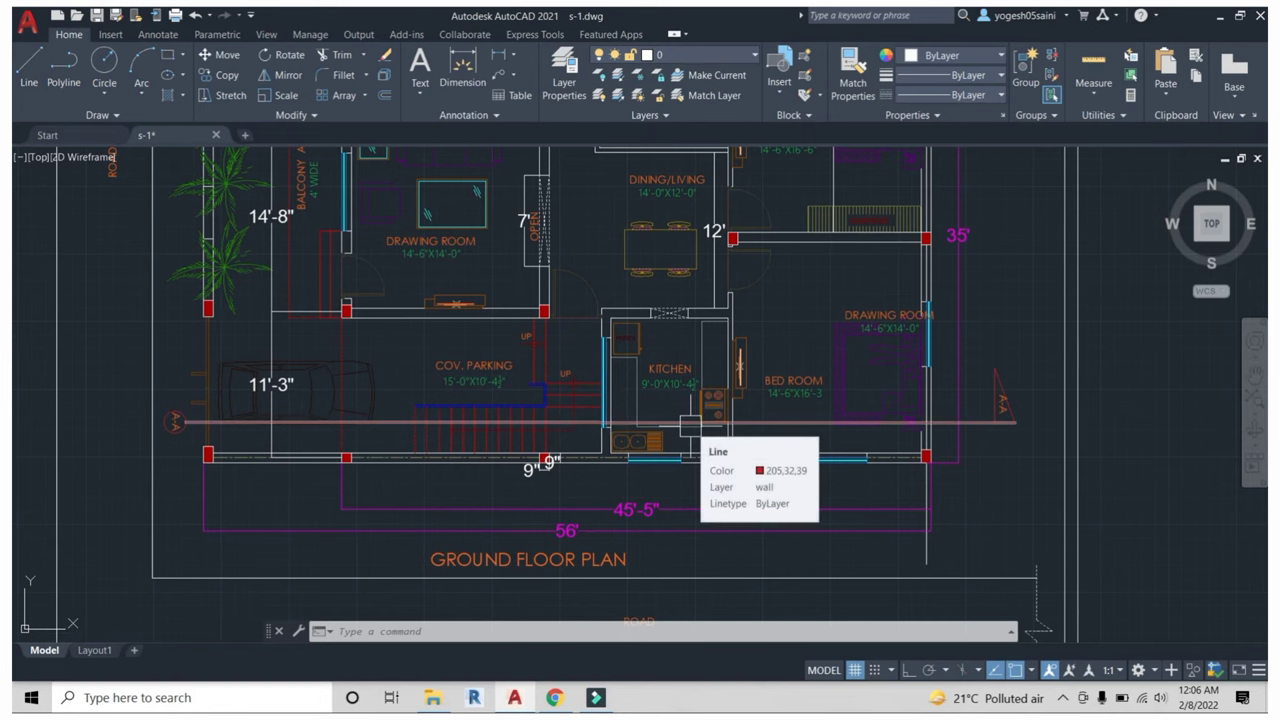
scroll(771, 313, down, 4)
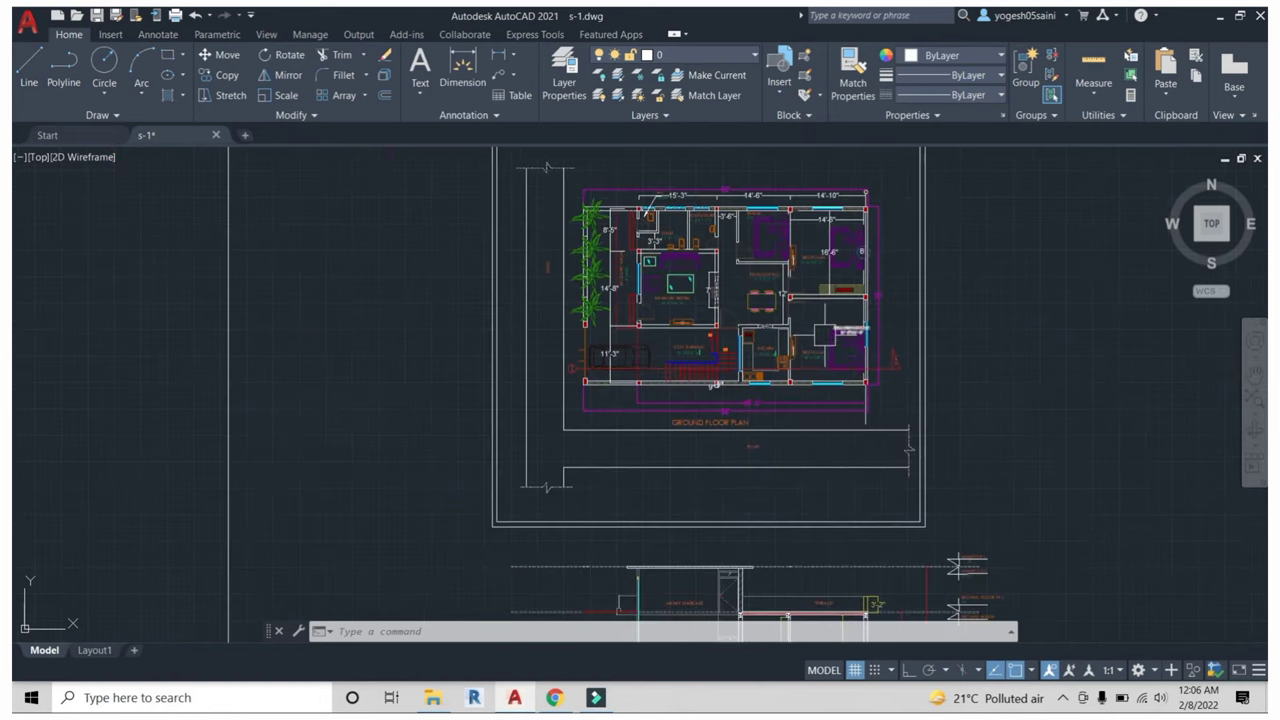
mouse_move(771, 570)
middle_down()
mouse_move(775, 470)
mouse_move(760, 405)
middle_up()
scroll(704, 428, up, 2)
scroll(704, 428, up, 1)
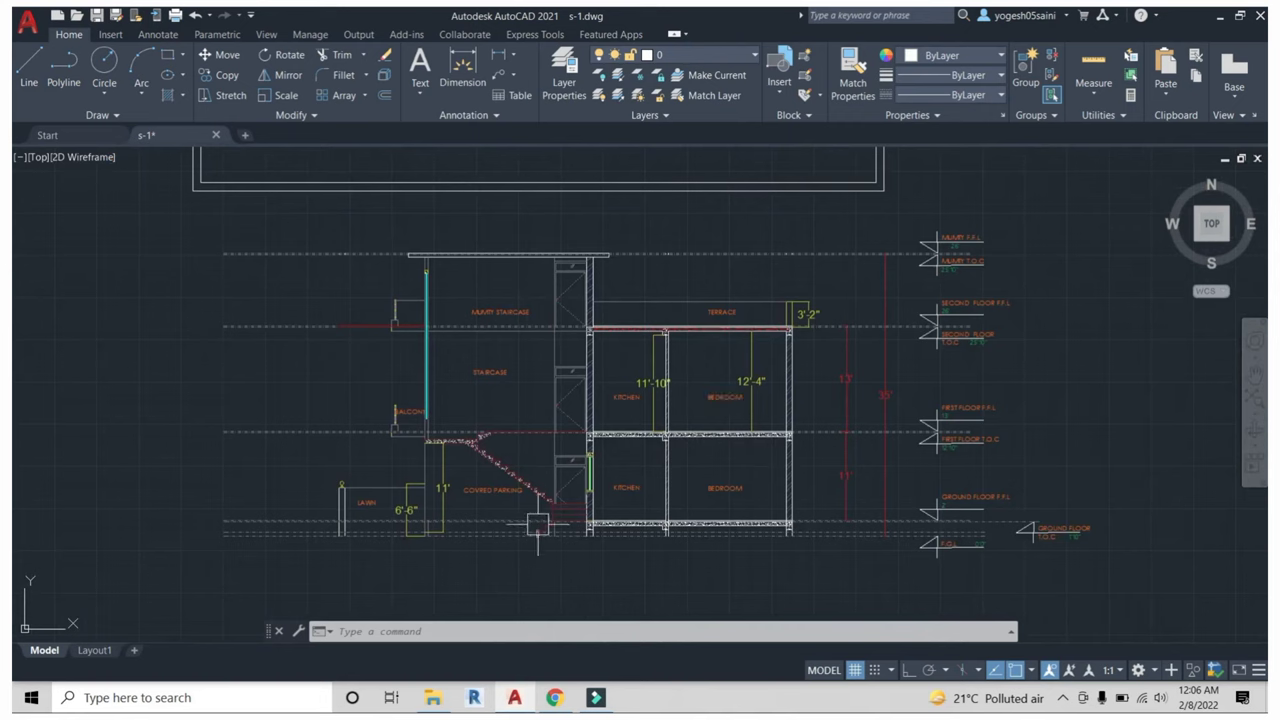
mouse_move(537, 527)
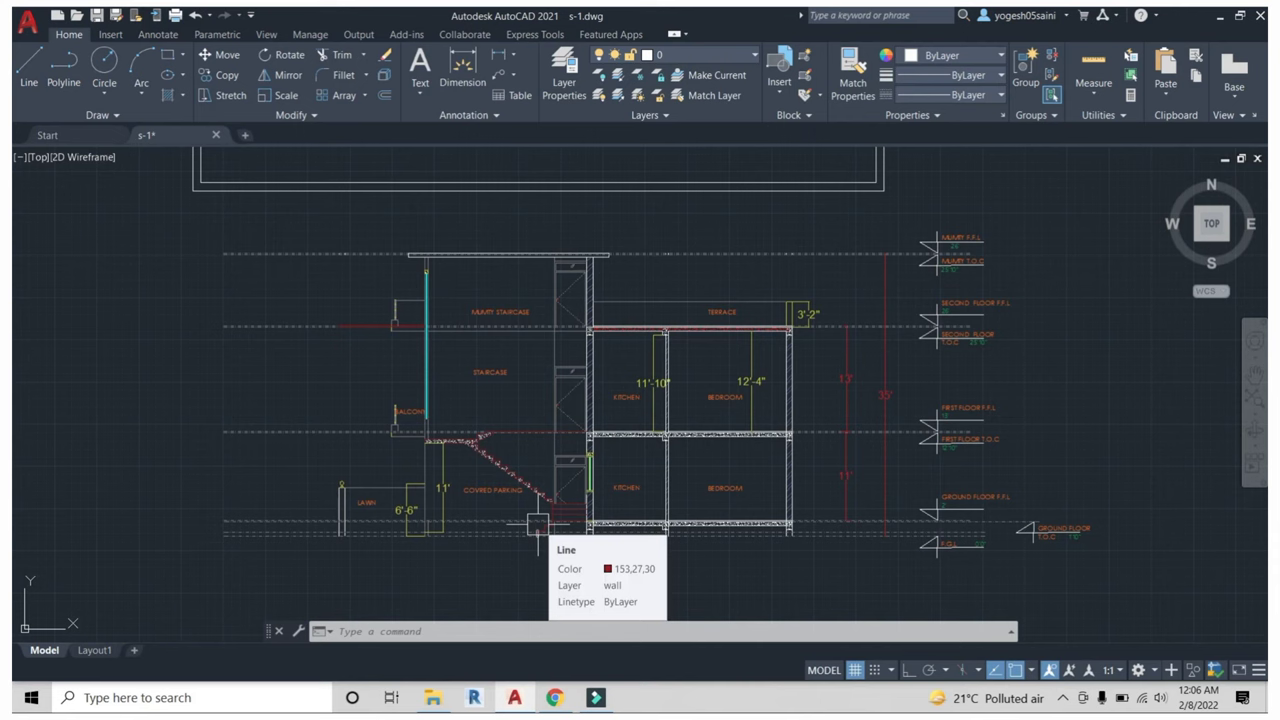
Zoom and pan around the section's staircase, column line, balcony, kitchen and bedroom.
scroll(519, 313, up, 2)
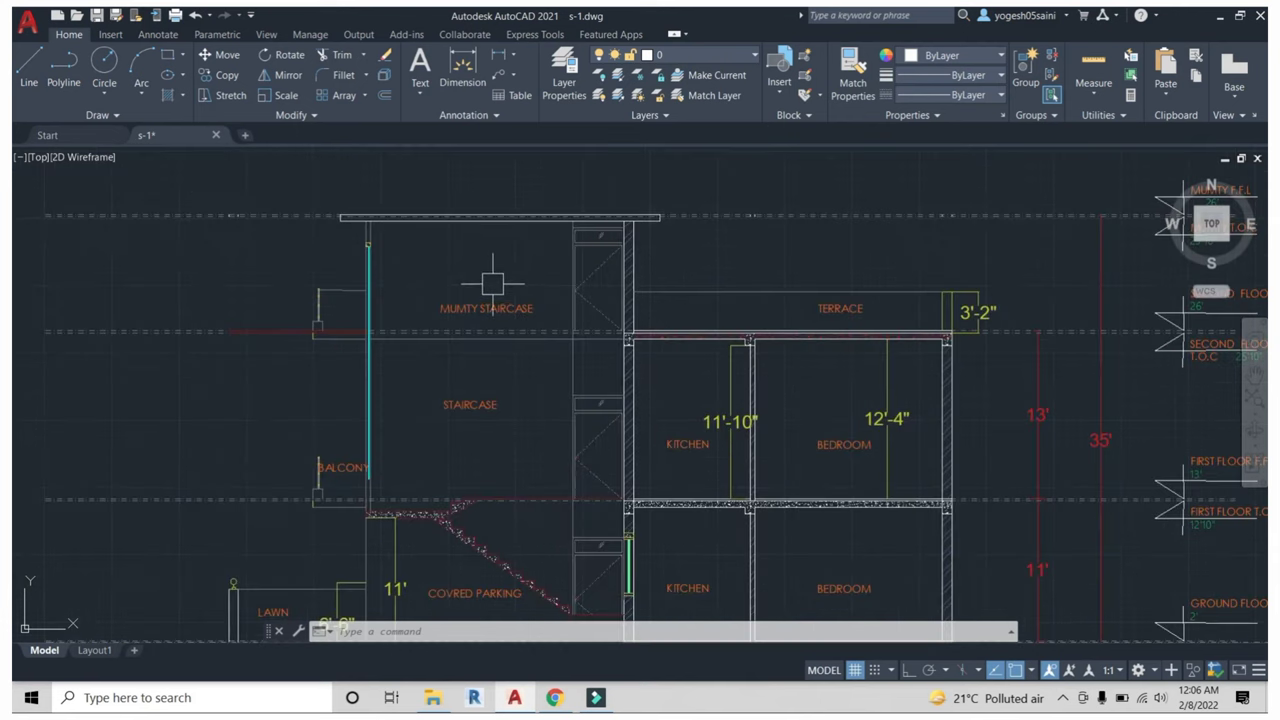
scroll(521, 270, up, 4)
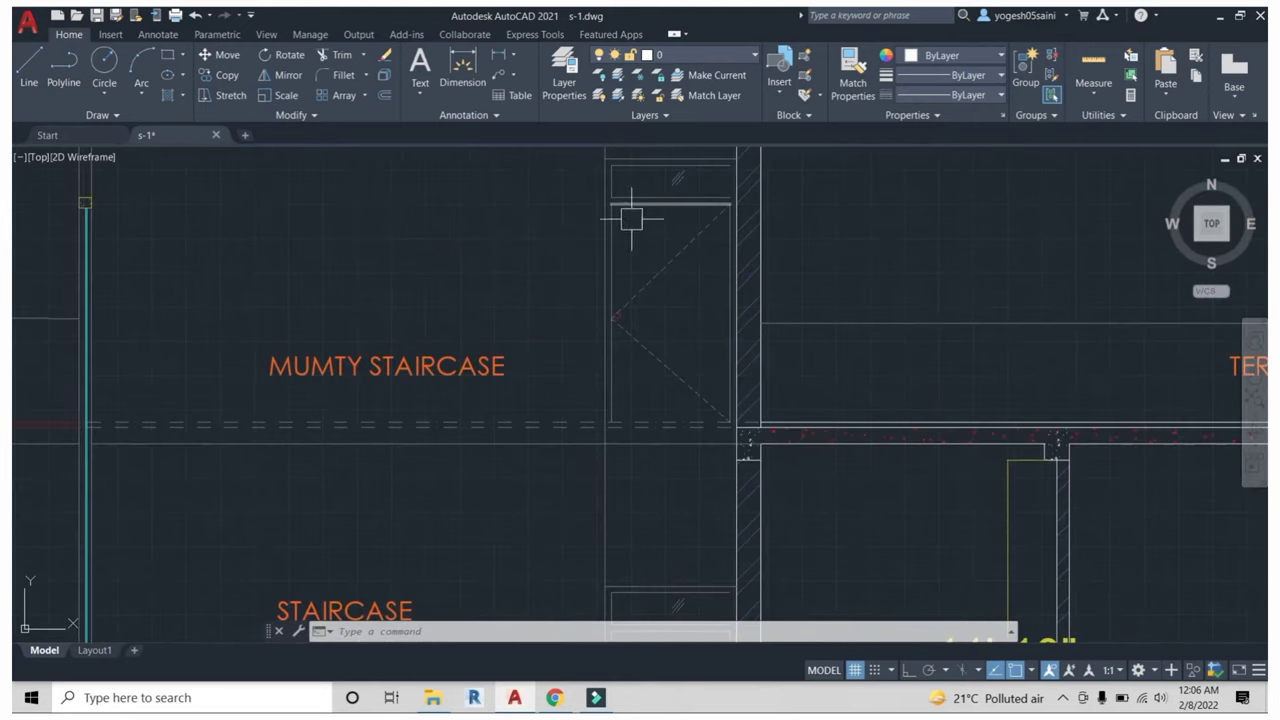
scroll(650, 303, down, 4)
scroll(565, 326, up, 2)
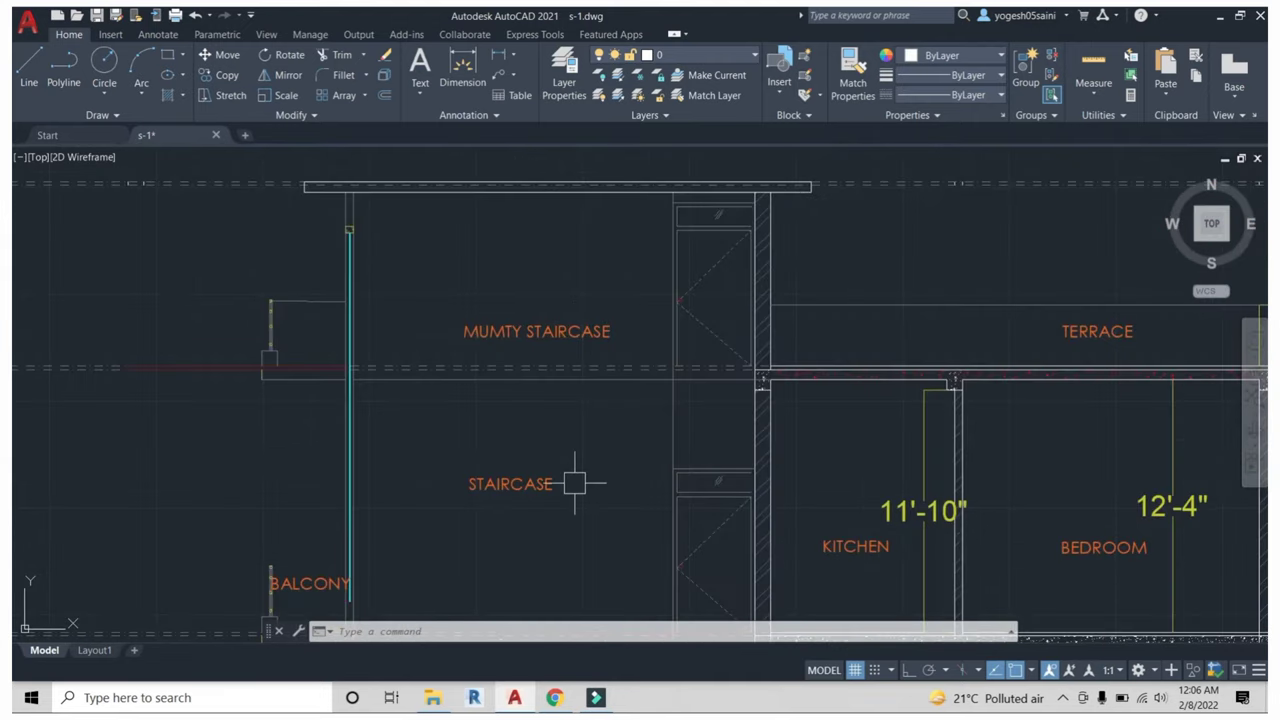
middle_drag(580, 480, 606, 288)
scroll(586, 300, down, 2)
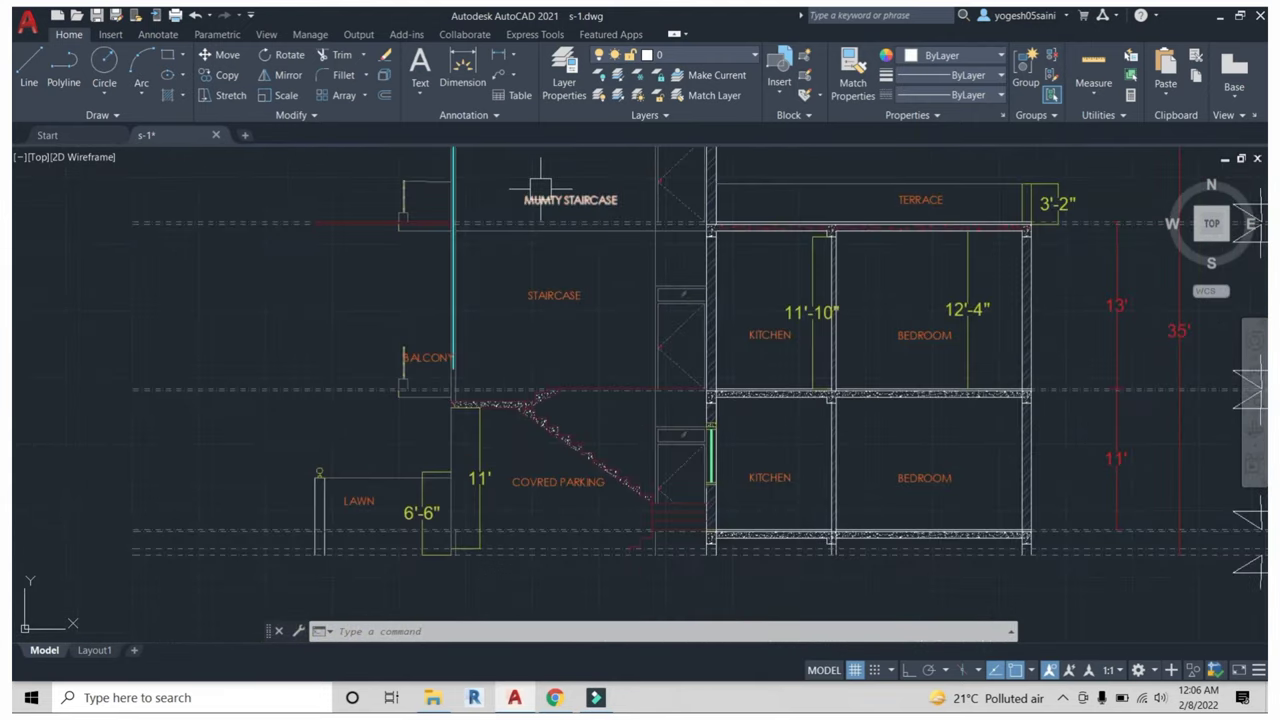
middle_drag(540, 190, 504, 250)
scroll(343, 300, up, 3)
scroll(343, 275, up, 3)
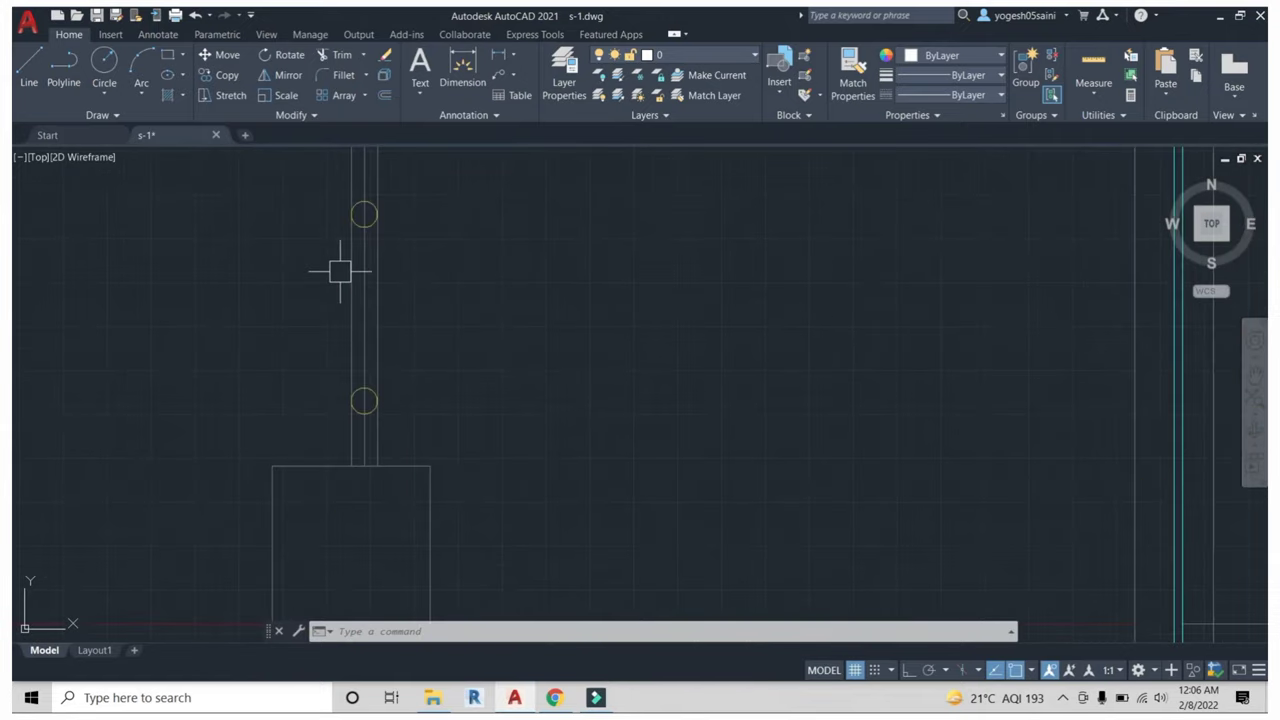
middle_drag(465, 418, 507, 426)
scroll(443, 271, down, 5)
scroll(470, 345, up, 2)
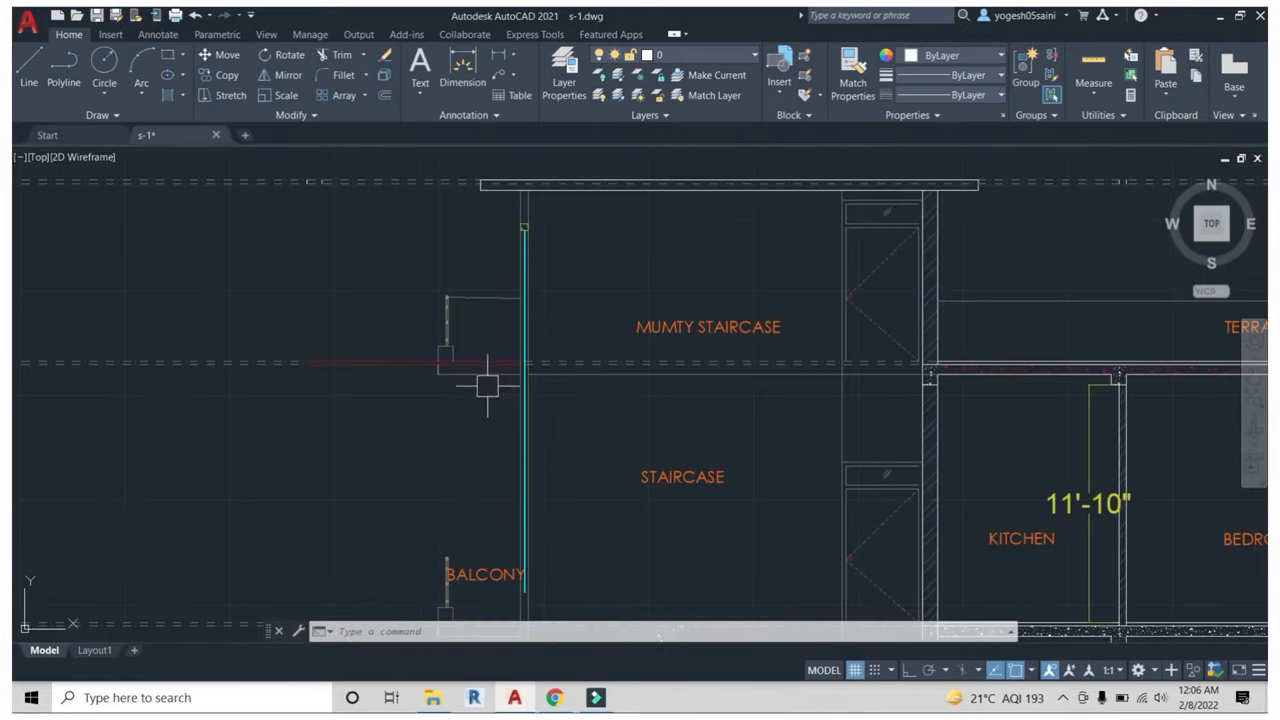
middle_drag(486, 380, 431, 176)
scroll(414, 363, down, 4)
scroll(395, 370, up, 2)
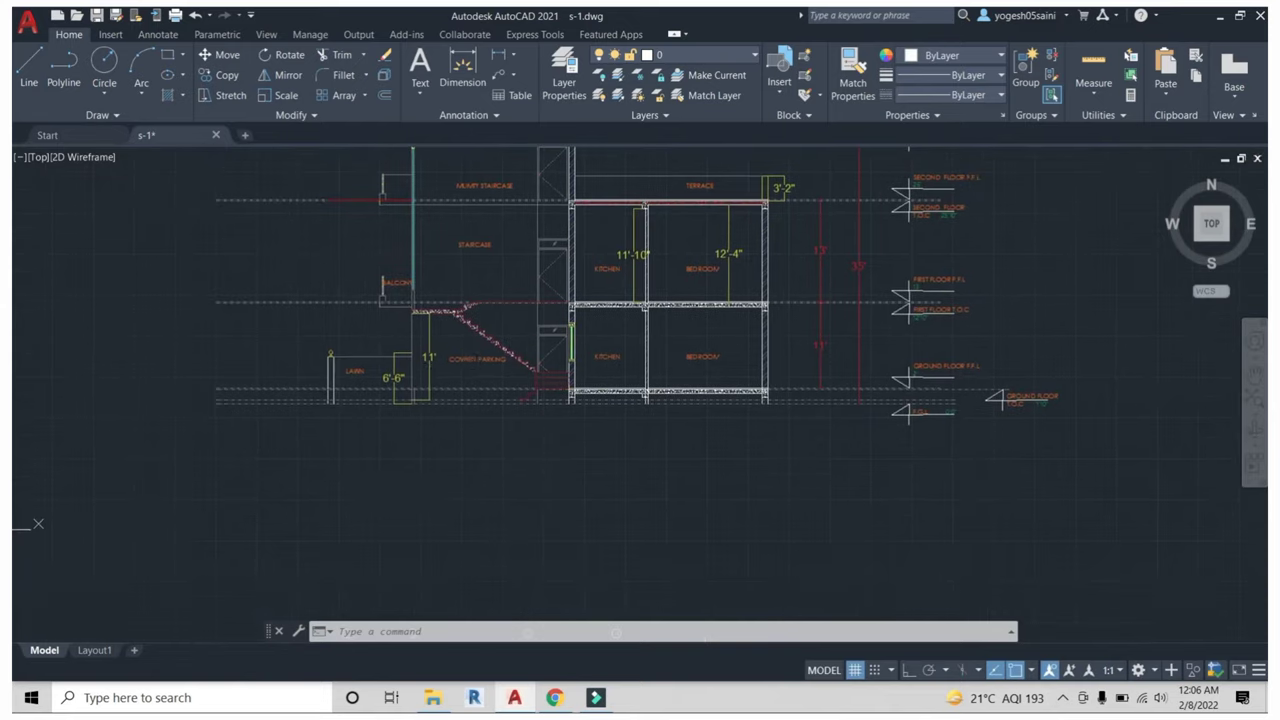
scroll(383, 376, up, 2)
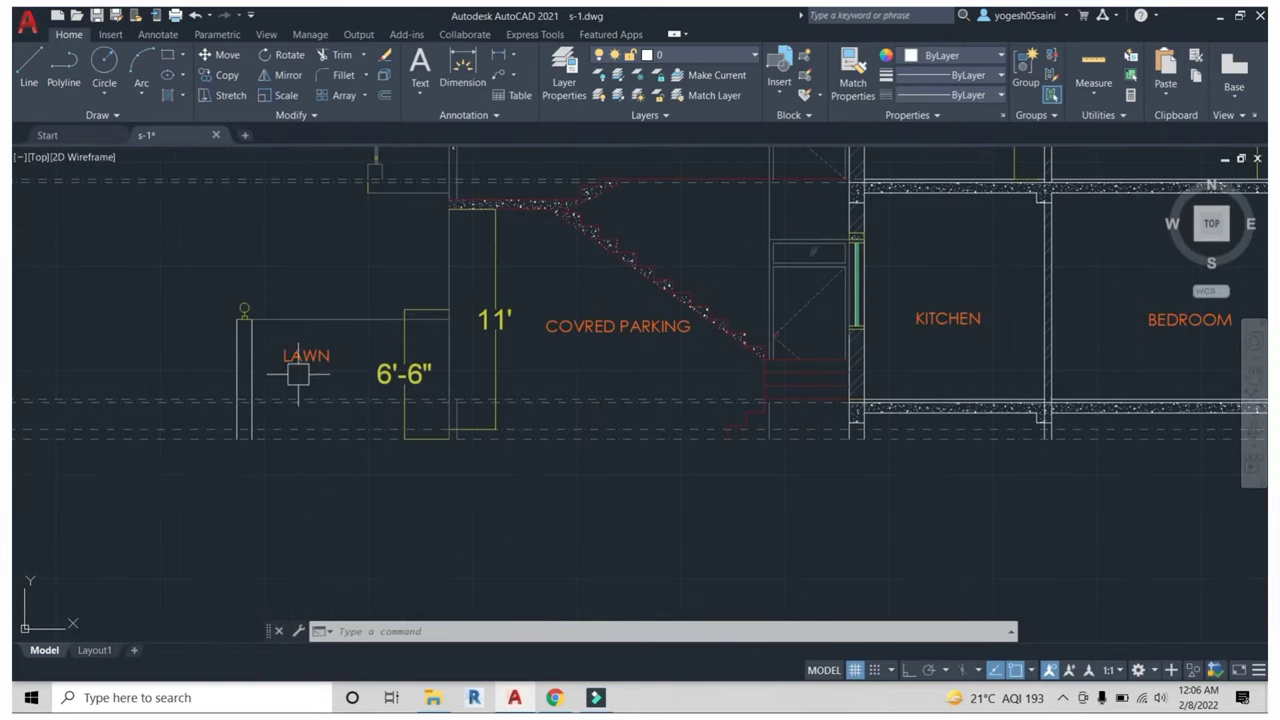
Start a linear dimension (DLI) on the staircase beside the covered parking.
middle_drag(656, 356, 509, 439)
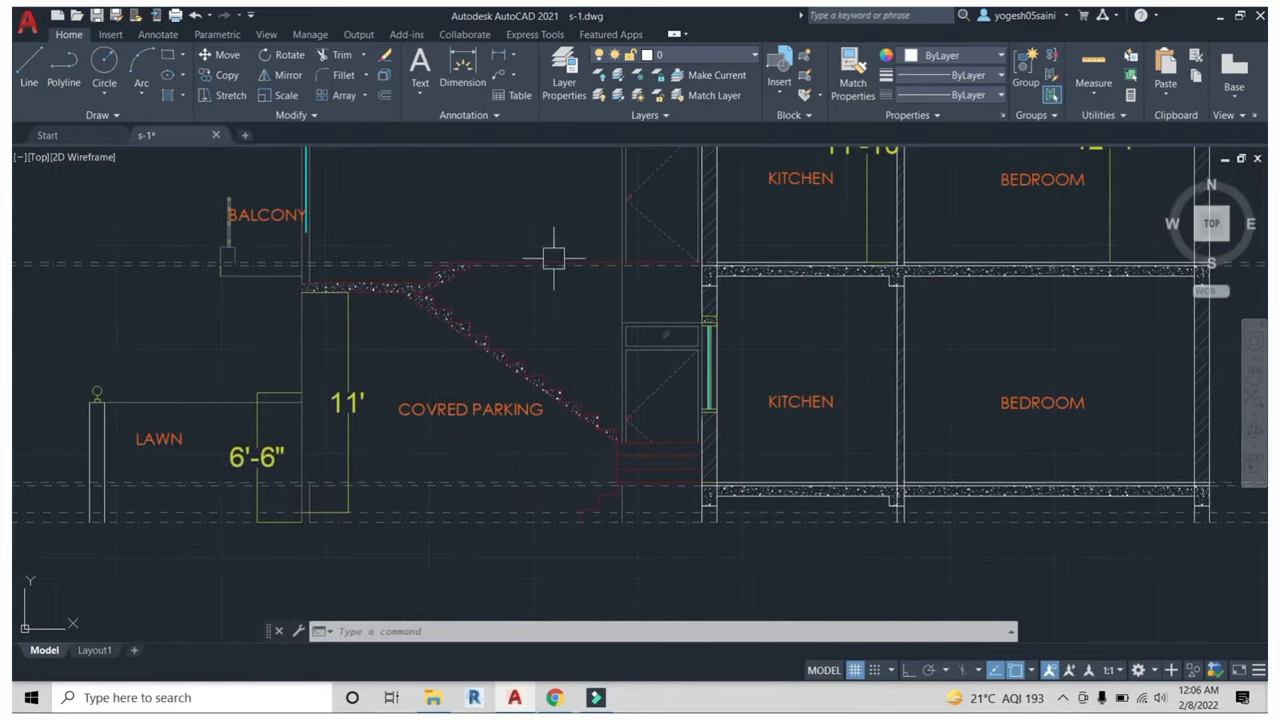
scroll(591, 449, down, 4)
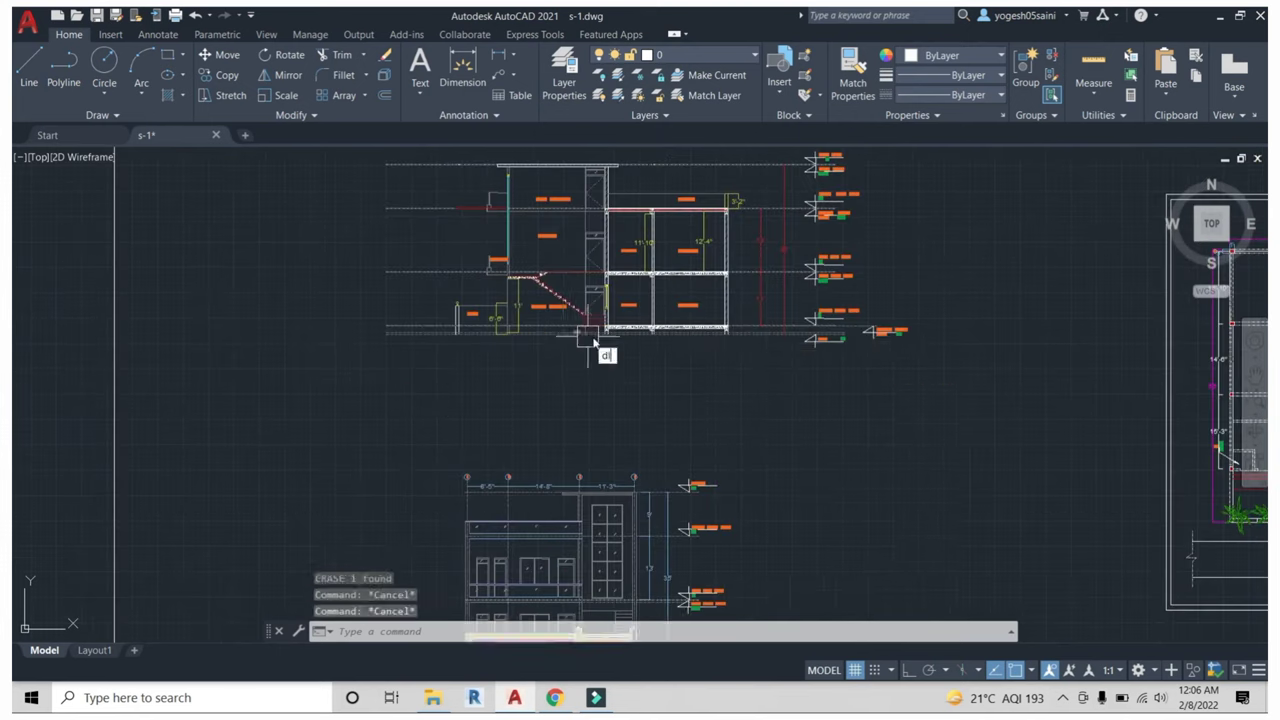
text(dli)
key(Return)
scroll(552, 318, up, 5)
Dimension the stair step beside the covered parking with an 8" linear dimension.
scroll(586, 343, up, 3)
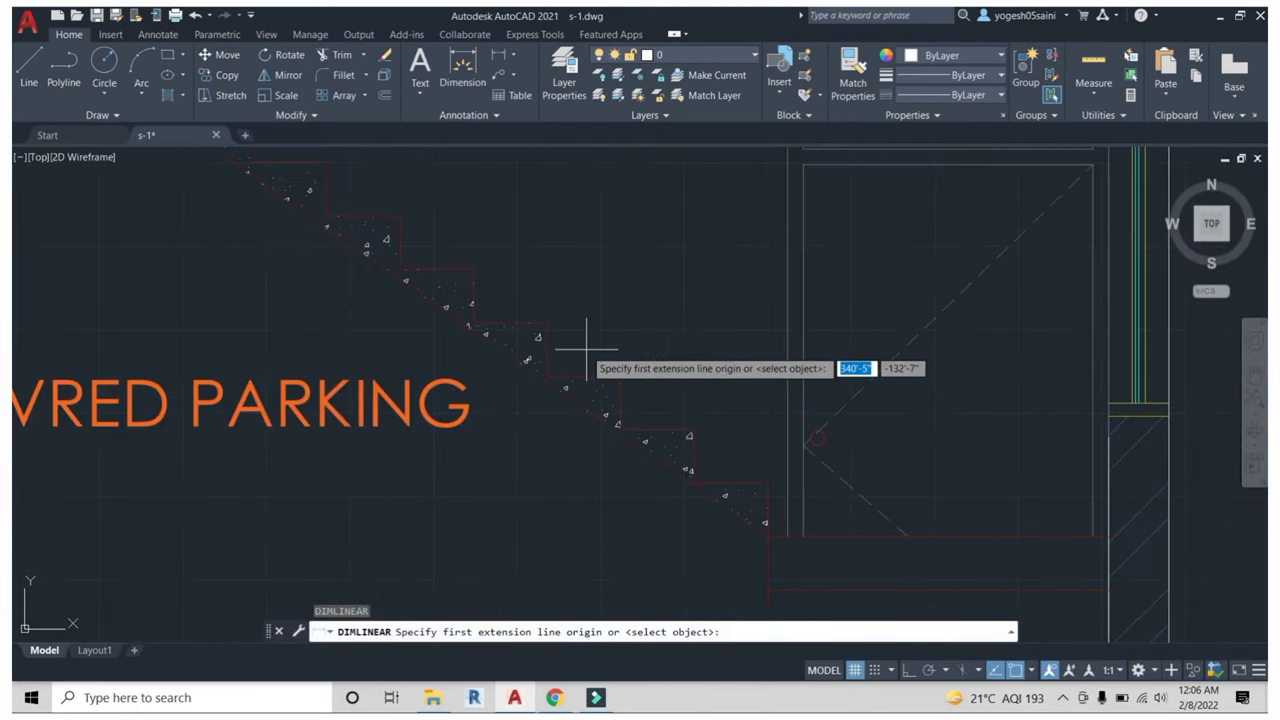
click(547, 322)
click(549, 371)
click(694, 351)
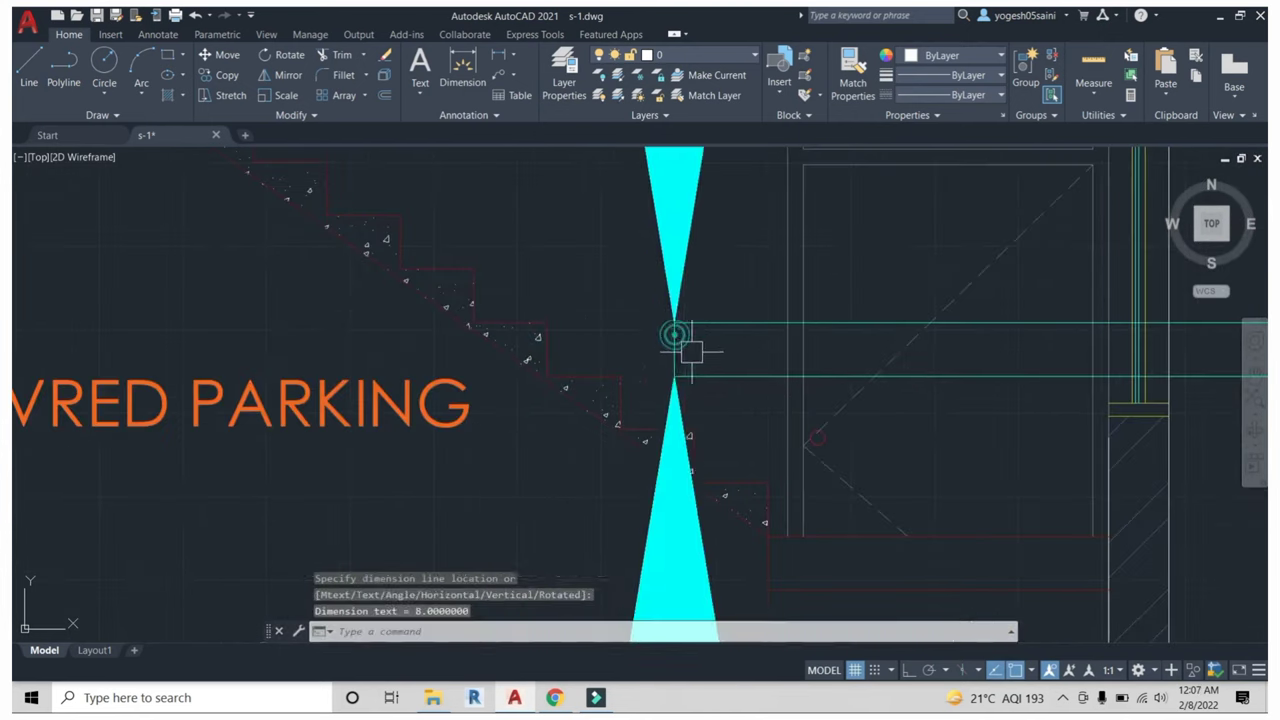
scroll(705, 352, down, 3)
key(Escape)
Restyle the 8" dimension to match an elevation dimension using MATCHPROP.
text(ma)
key(Return)
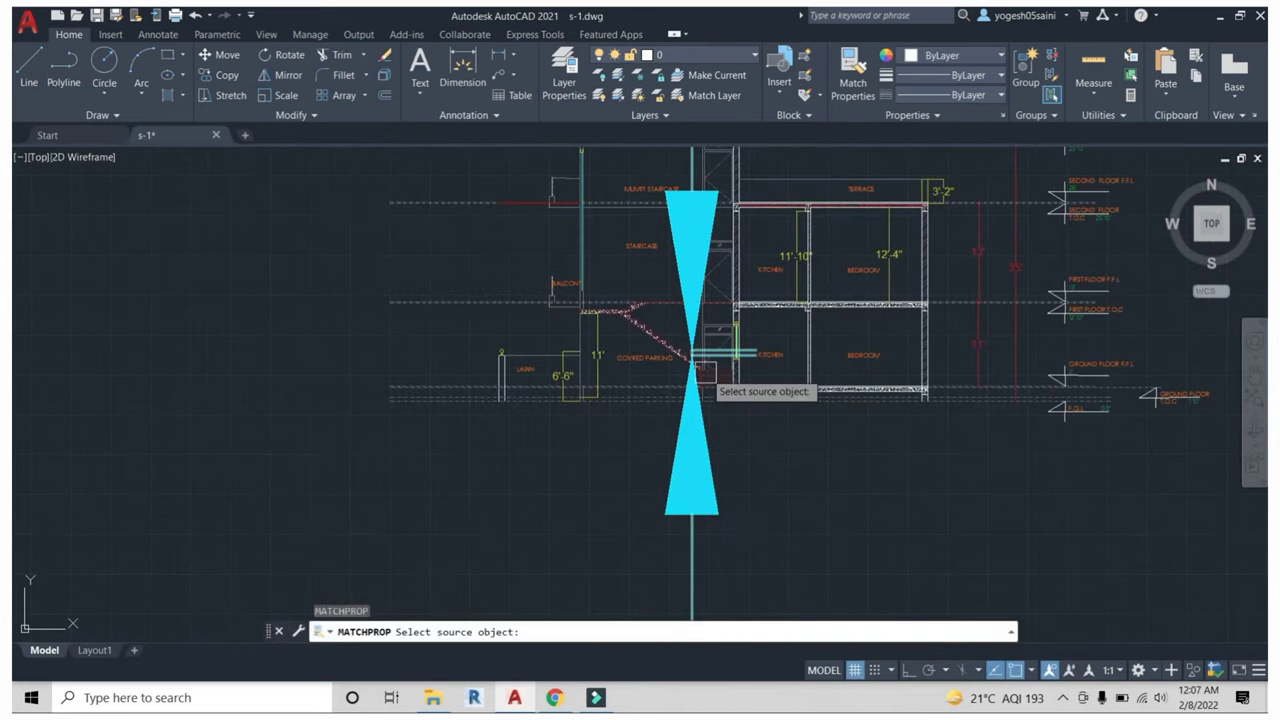
scroll(720, 370, down, 4)
scroll(748, 497, up, 6)
click(677, 391)
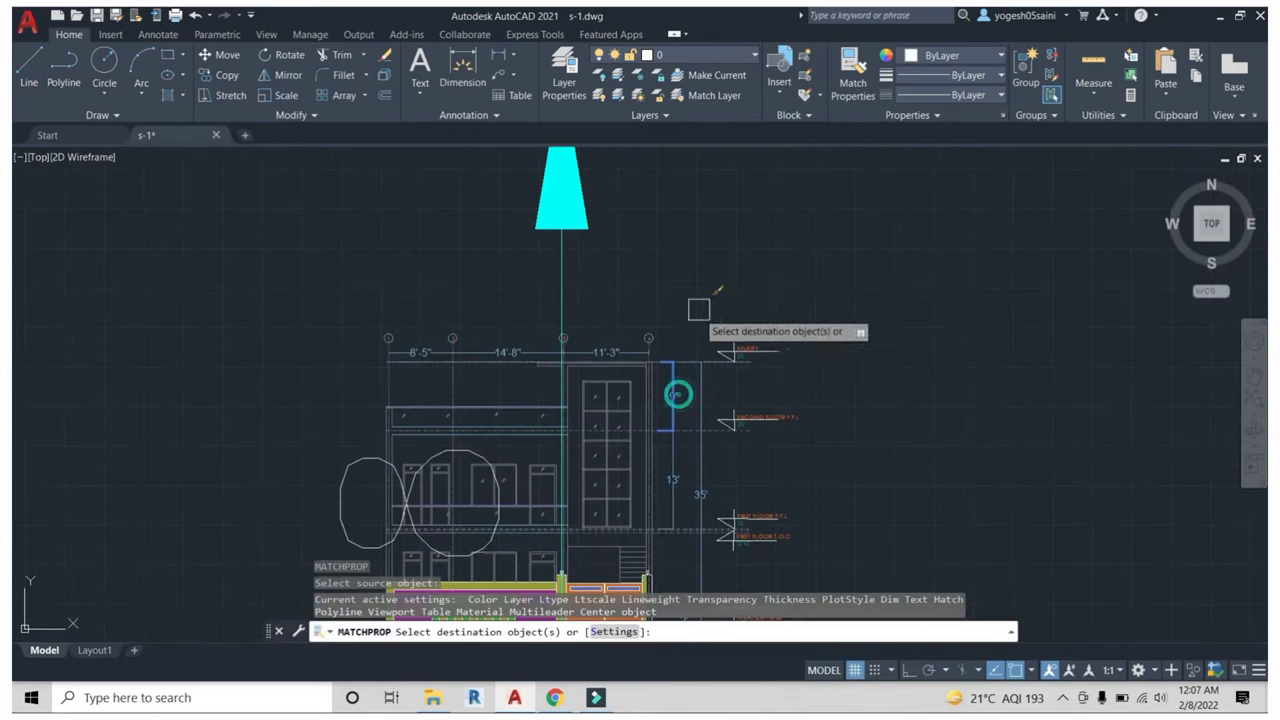
middle_drag(579, 243, 609, 360)
scroll(590, 210, up, 8)
middle_drag(575, 200, 650, 340)
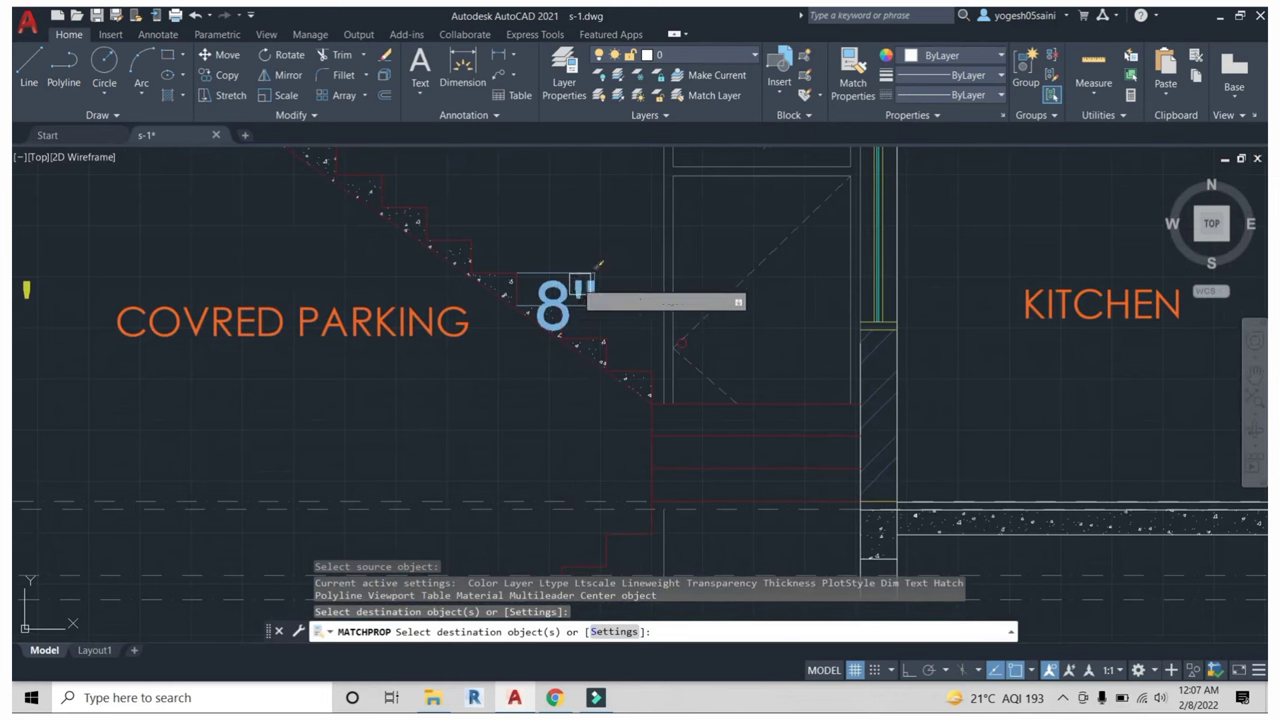
key(Escape)
key(Escape)
scroll(568, 272, down, 5)
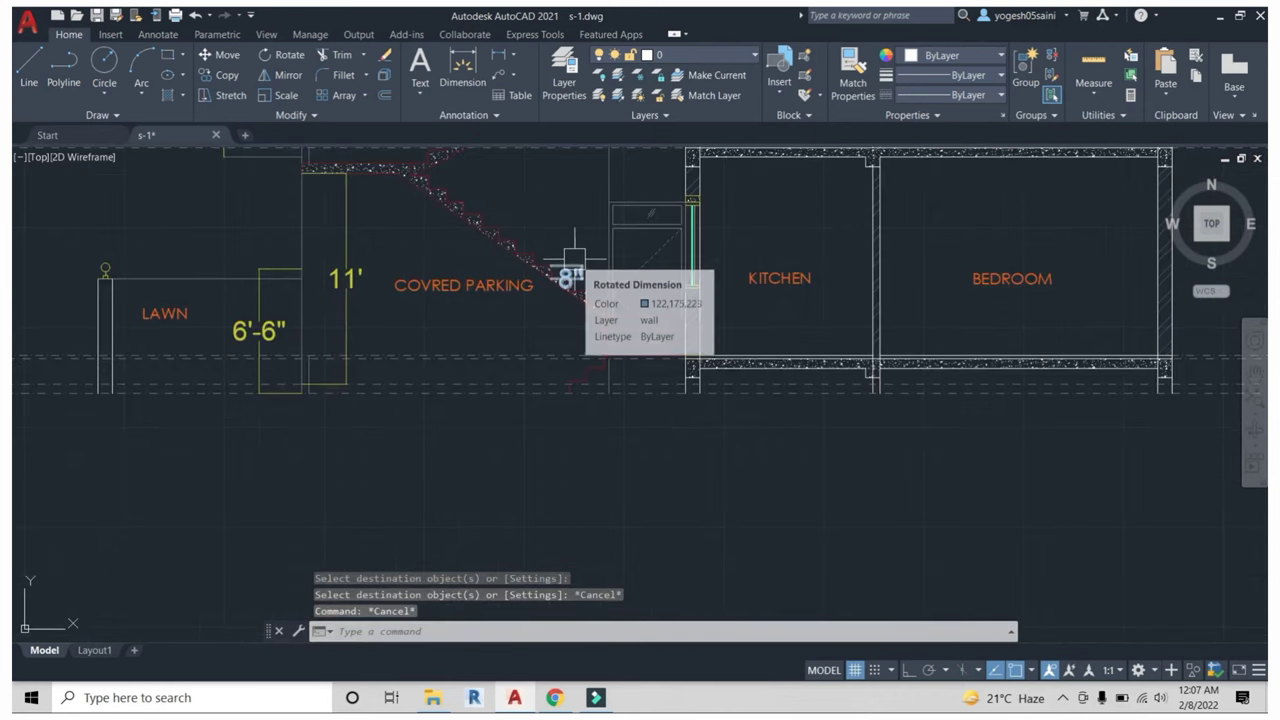
View the section's upper floors showing the 11'-10" kitchen, 12'-4" bedroom and 3'-2" terrace.
scroll(573, 235, down, 4)
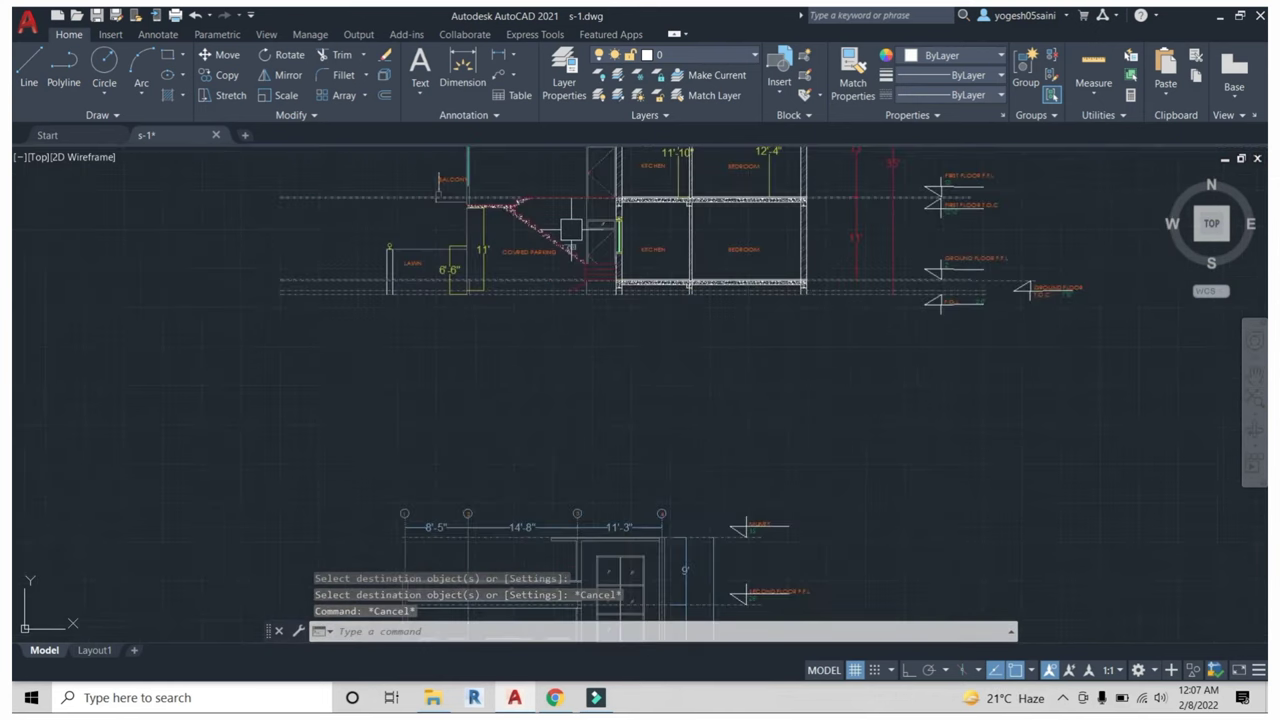
scroll(571, 248, up, 6)
scroll(571, 251, up, 1)
scroll(572, 247, down, 4)
middle_drag(572, 245, 598, 351)
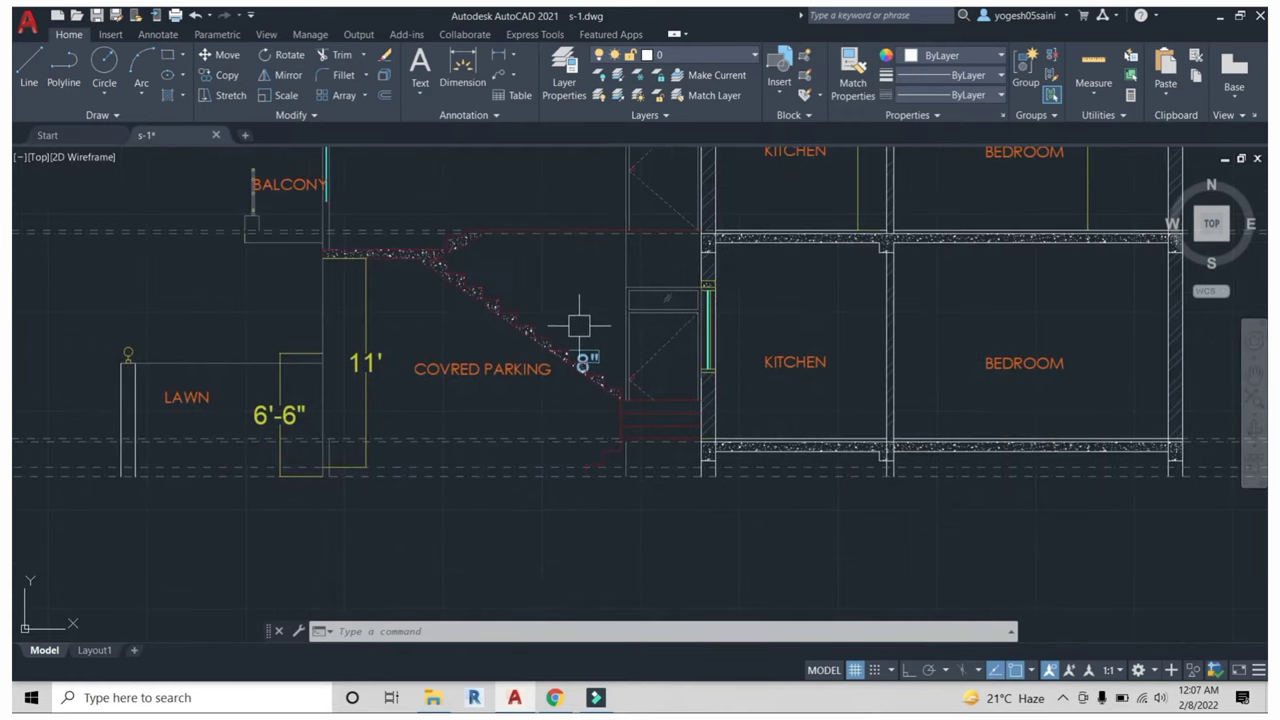
scroll(572, 322, down, 3)
scroll(663, 223, up, 7)
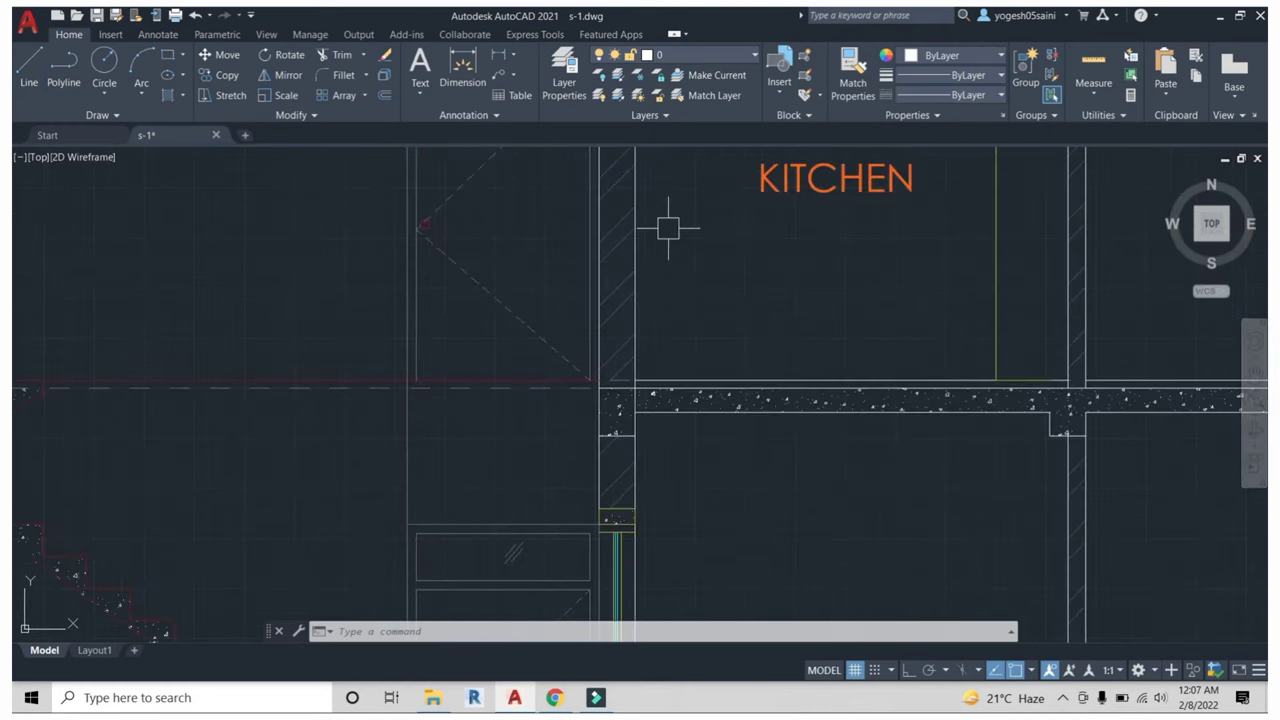
scroll(625, 272, down, 4)
scroll(621, 430, down, 3)
scroll(609, 303, up, 6)
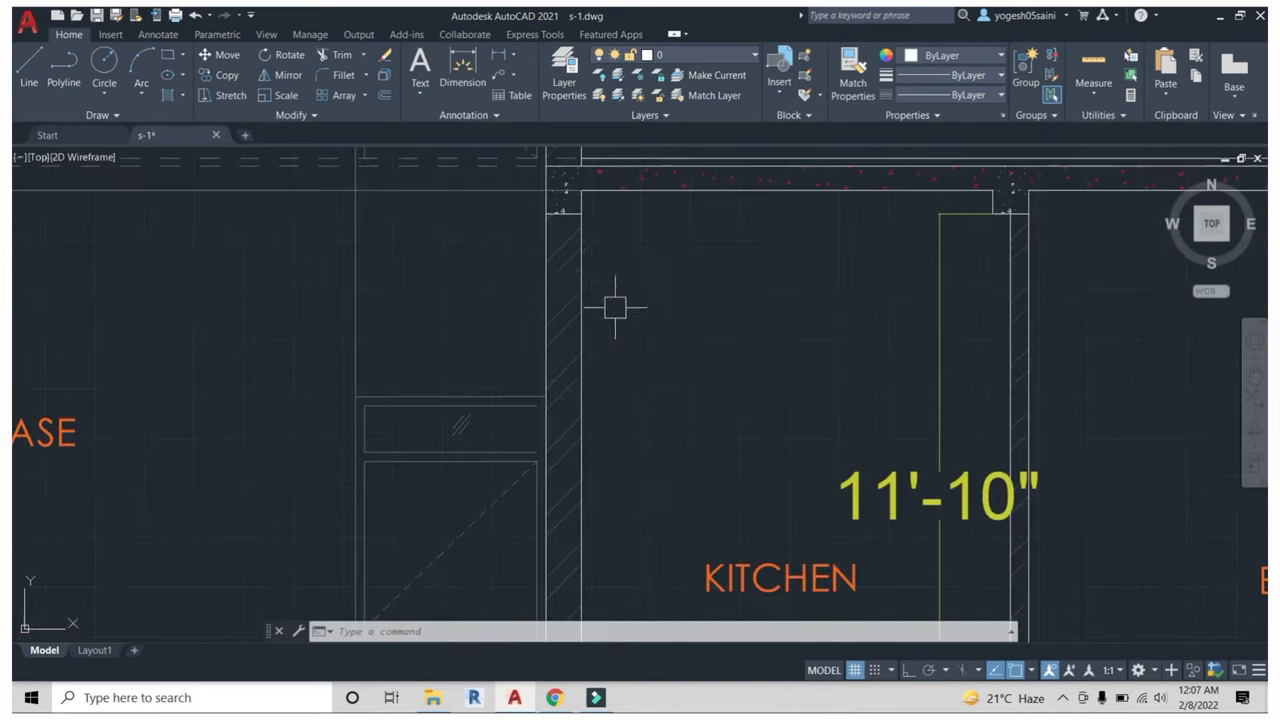
click(562, 253)
key(Escape)
key(Escape)
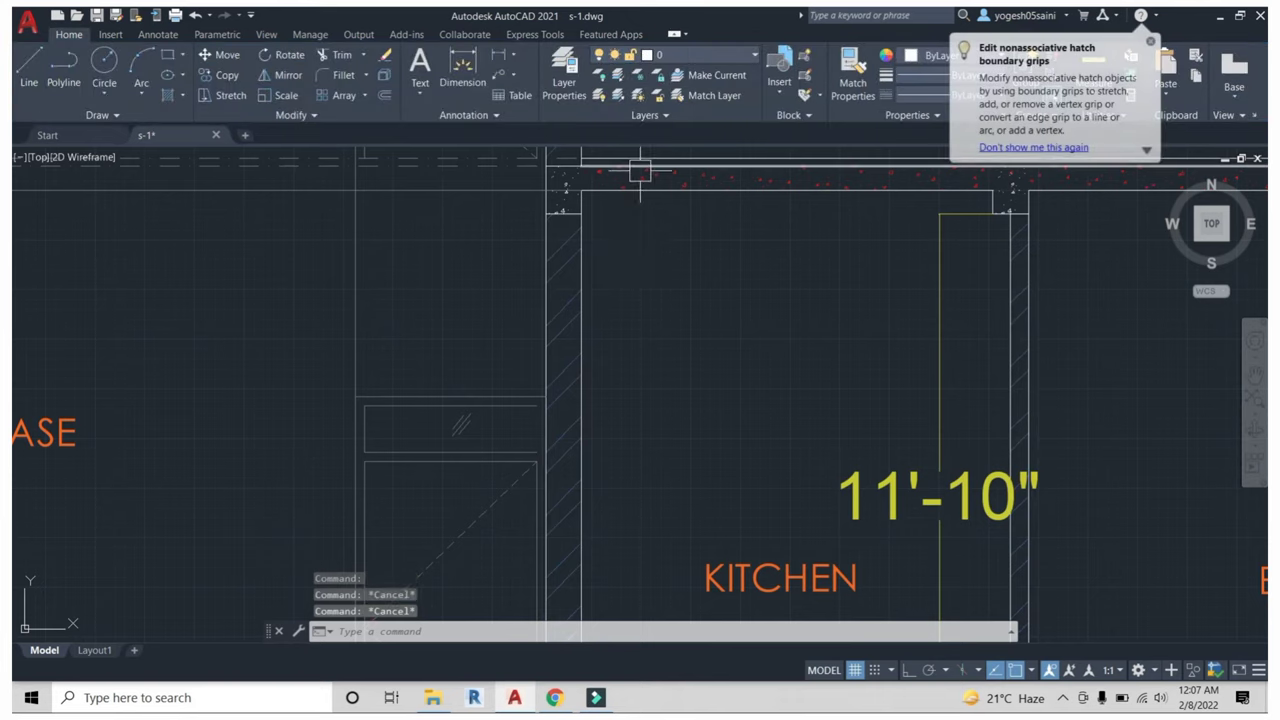
scroll(636, 185, up, 3)
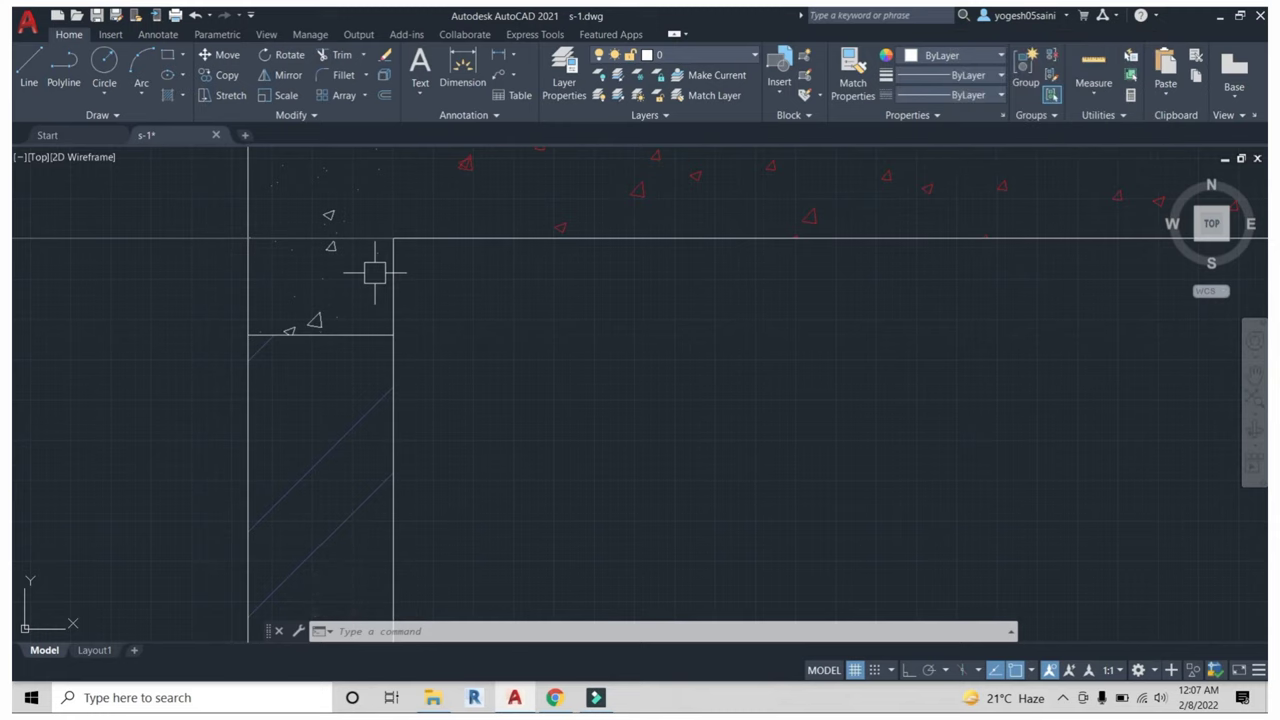
scroll(375, 272, down, 5)
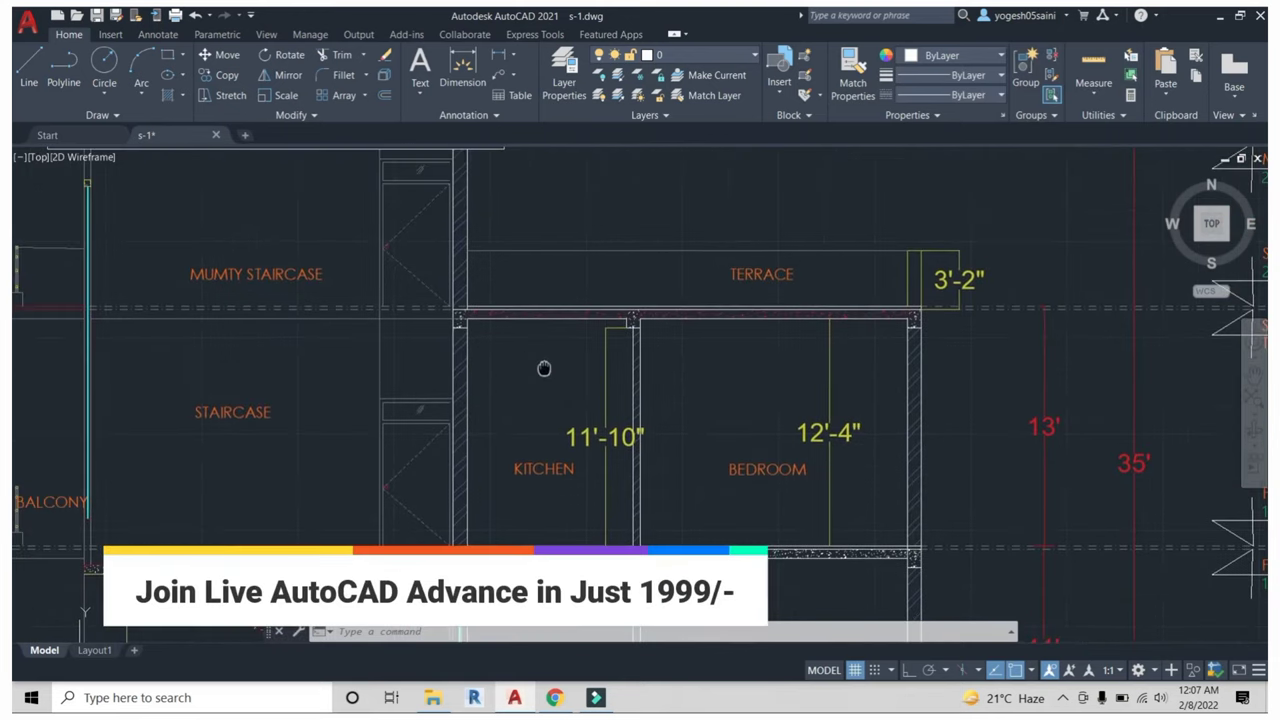
Hatch the mumty staircase roof slab with the section's dotted concrete slab hatch.
middle_drag(544, 368, 605, 399)
text(h)
key(Return)
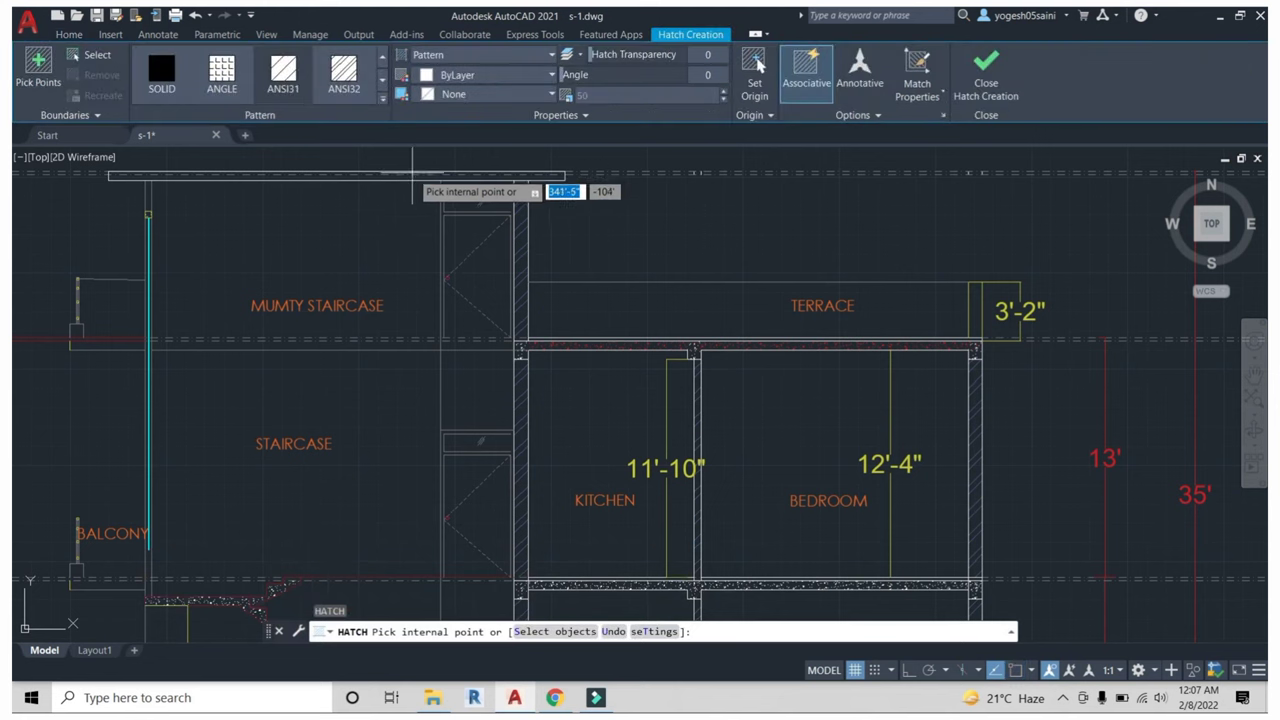
scroll(410, 172, up, 4)
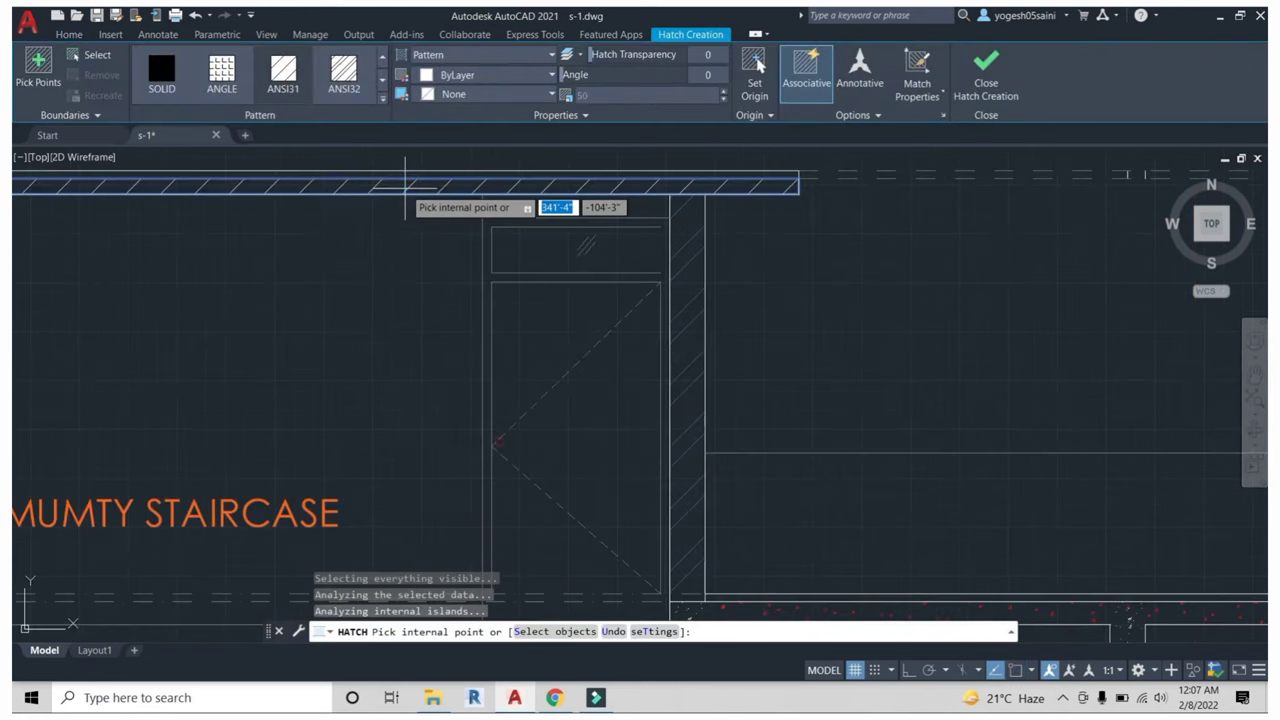
click(405, 186)
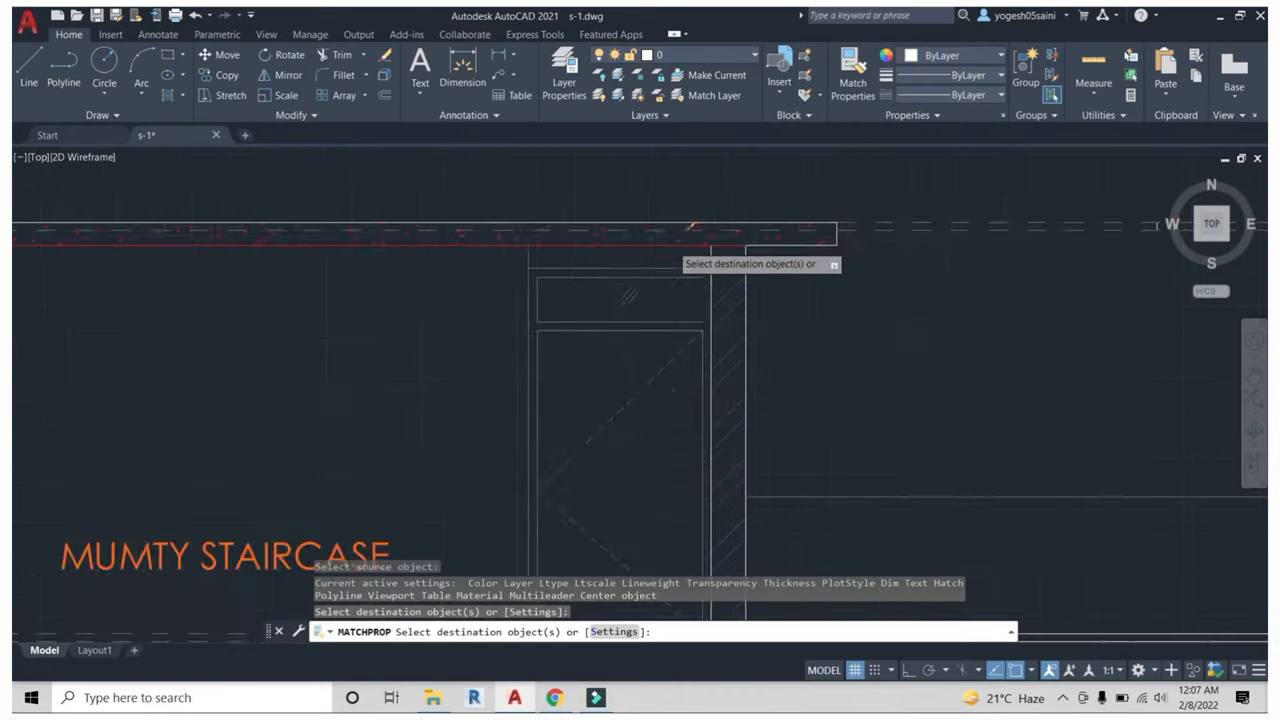
scroll(600, 214, down, 3)
scroll(610, 267, down, 3)
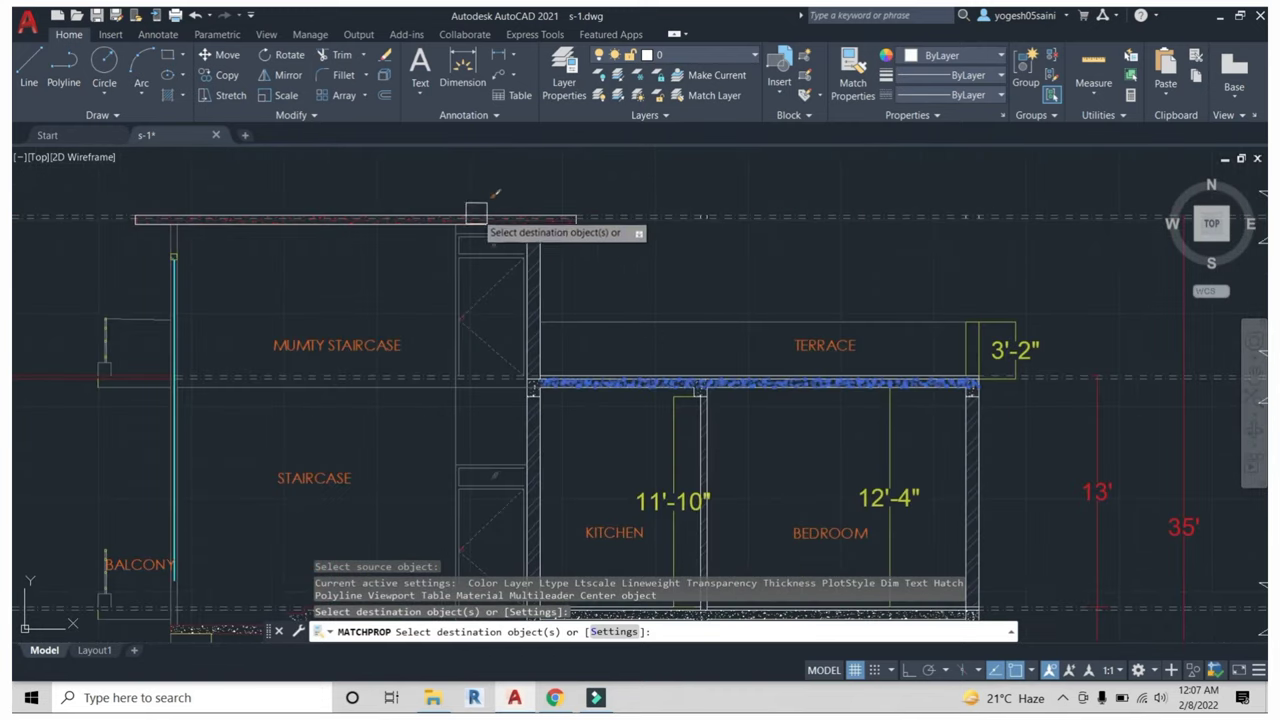
scroll(330, 210, down, 2)
scroll(362, 228, up, 4)
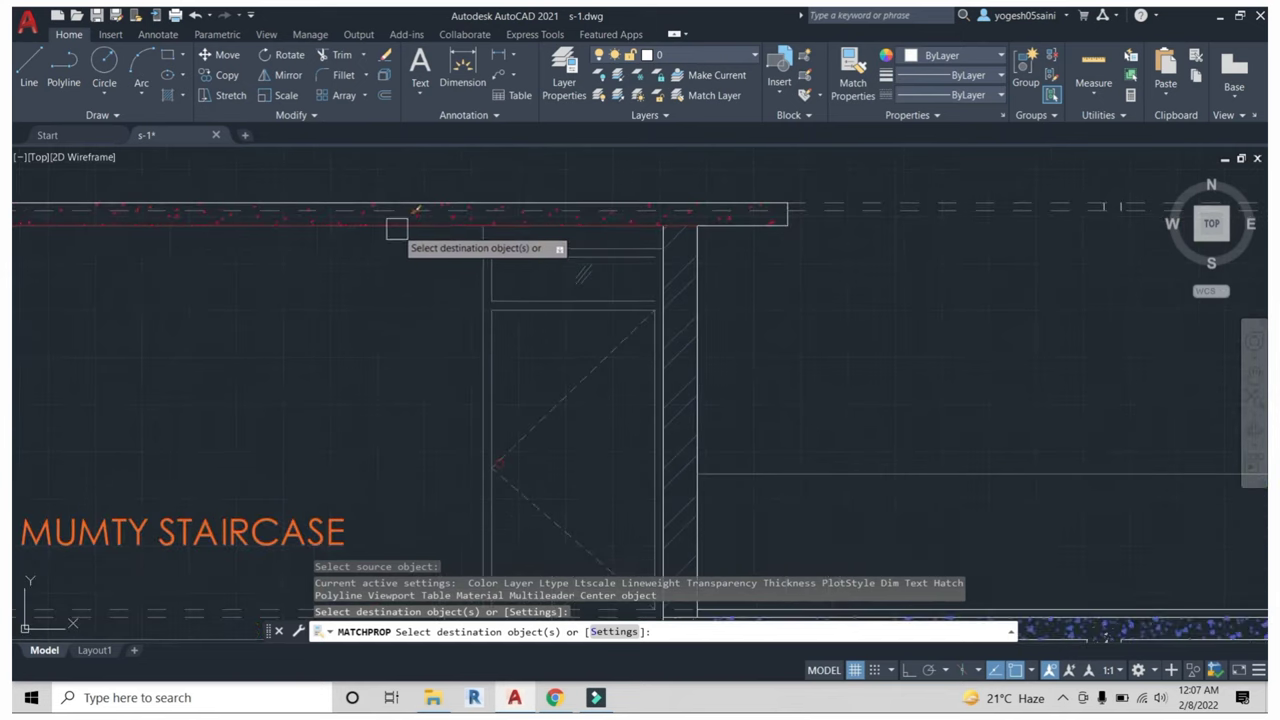
key(Escape)
scroll(423, 251, down, 3)
scroll(548, 242, down, 2)
Frame the front elevation, bringing its roof line and top dimensions into view.
scroll(548, 242, down, 2)
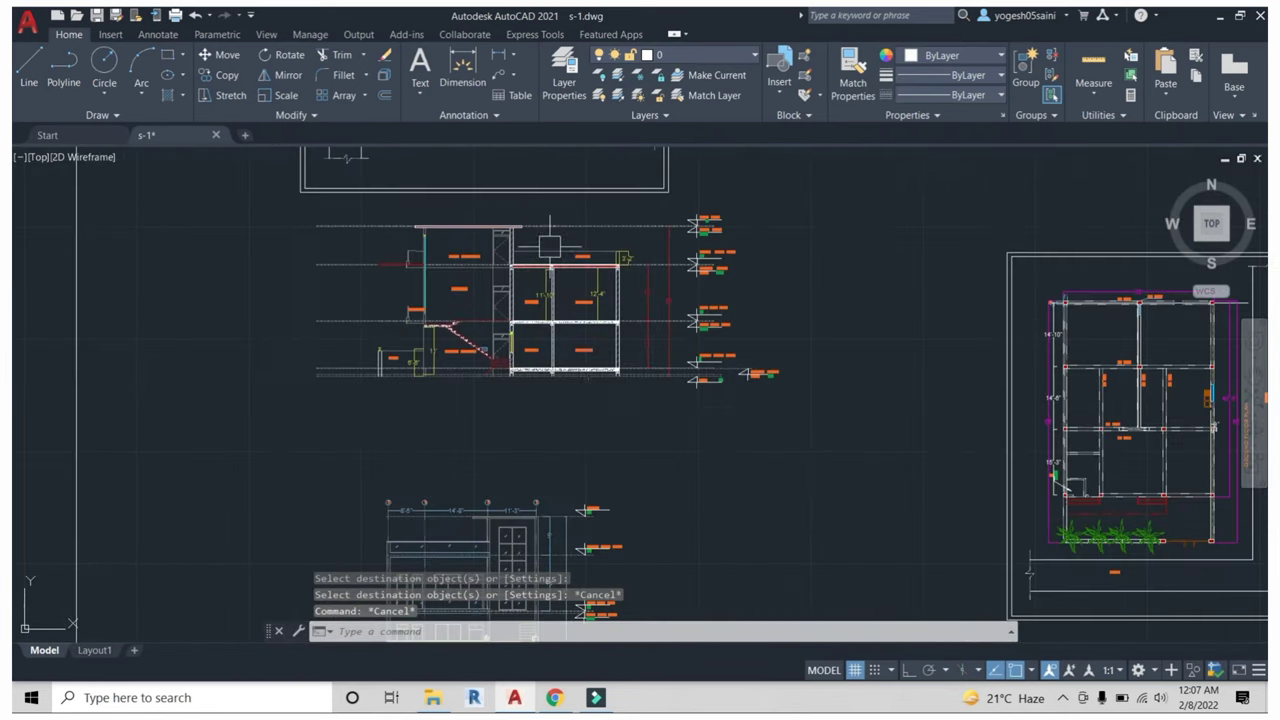
middle_drag(560, 330, 560, 230)
middle_drag(573, 280, 573, 389)
scroll(573, 400, down, 2)
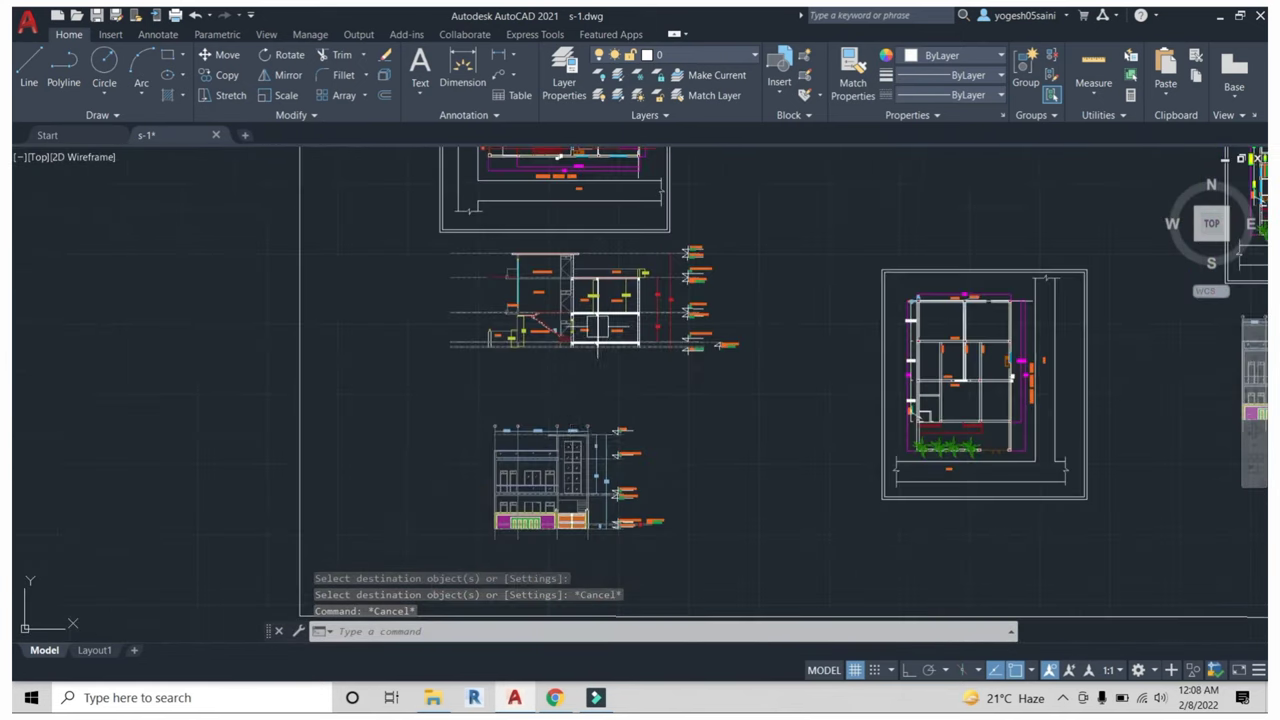
scroll(615, 575, up, 3)
middle_drag(615, 575, 635, 485)
scroll(555, 397, up, 2)
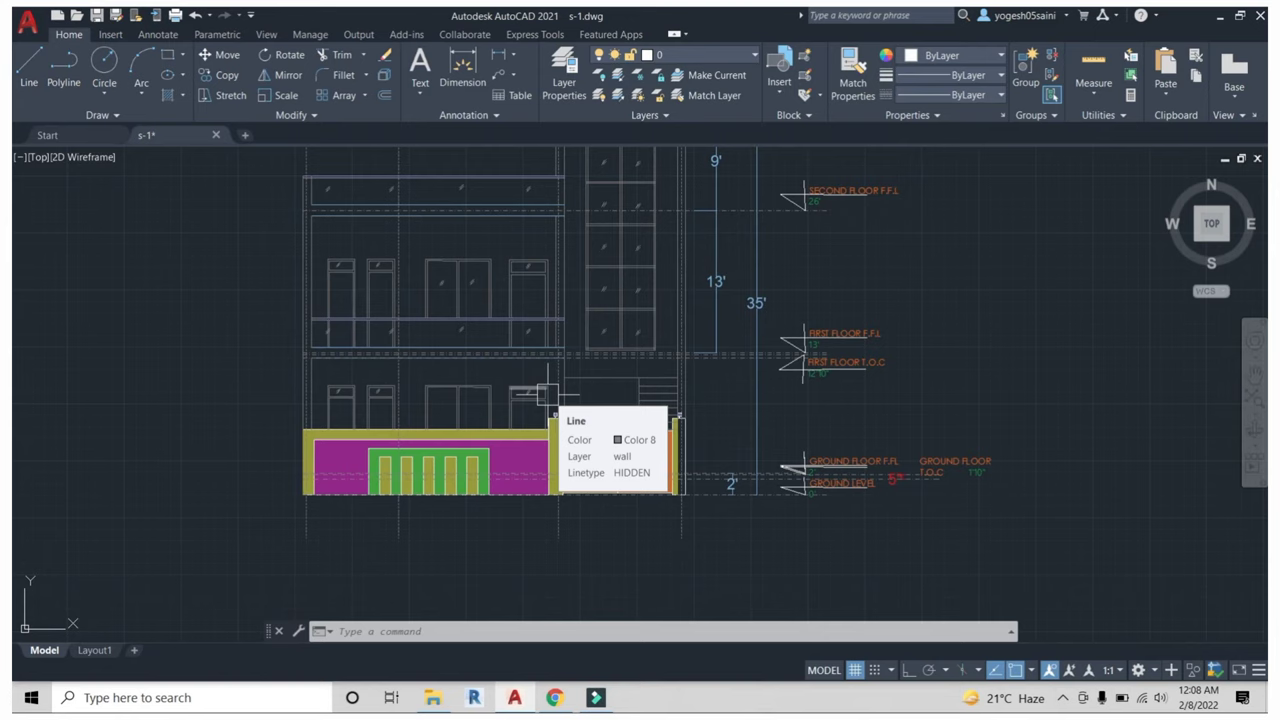
middle_drag(812, 264, 790, 346)
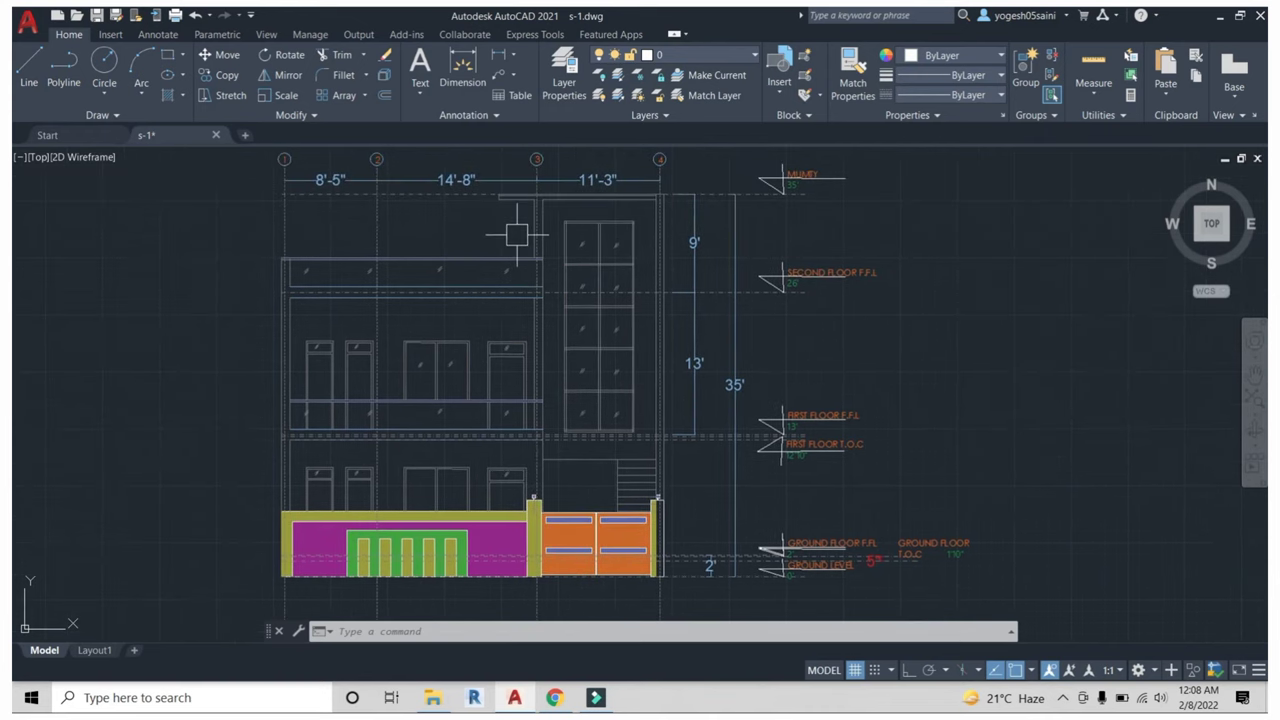
click(574, 202)
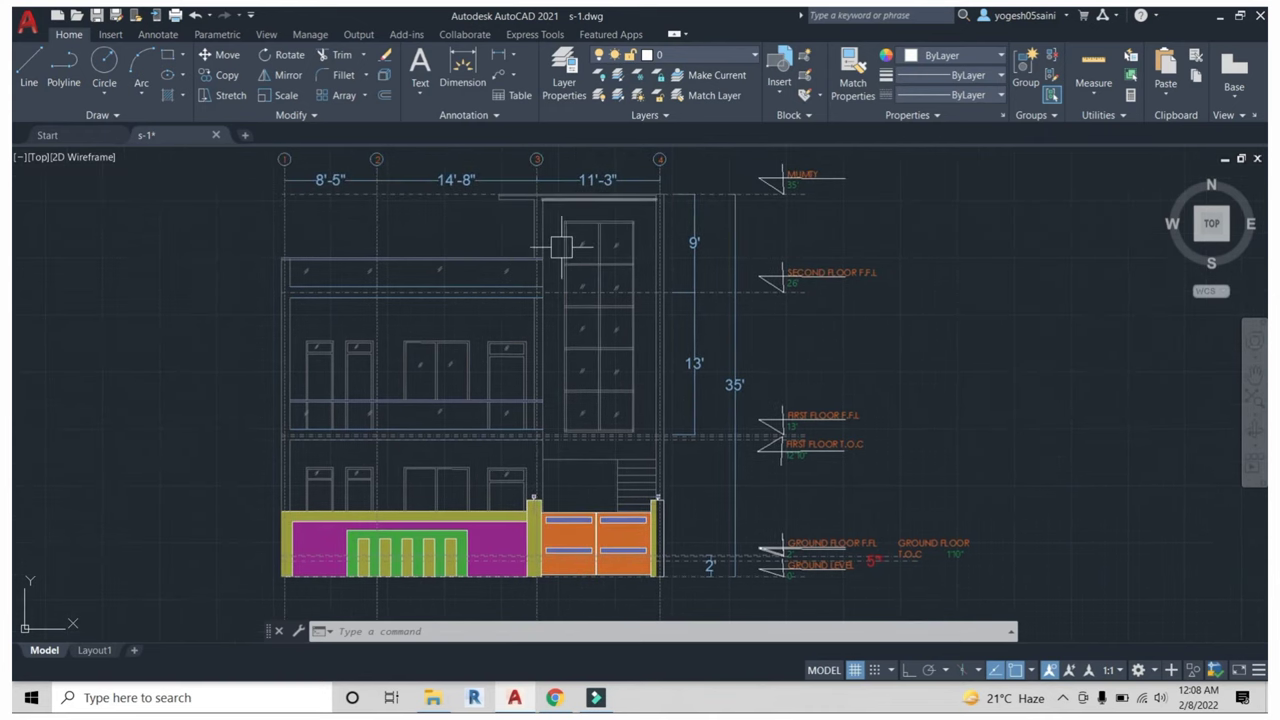
scroll(617, 250, up, 5)
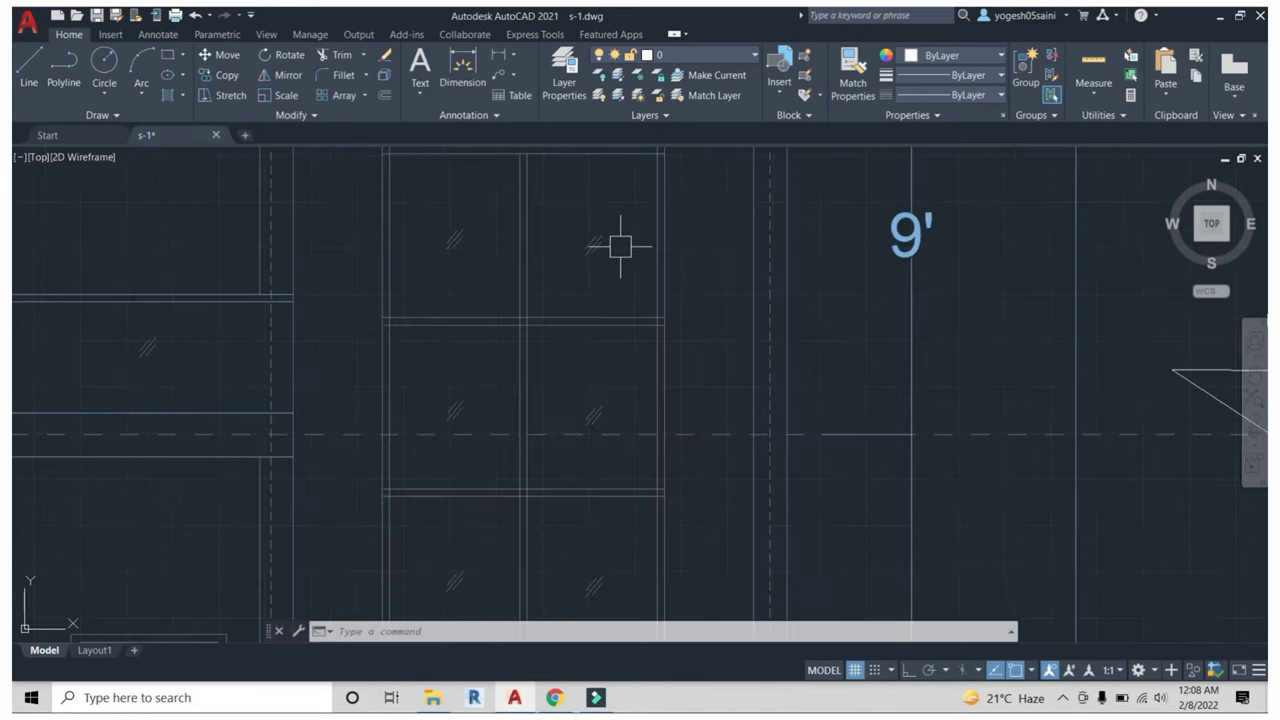
scroll(590, 268, down, 5)
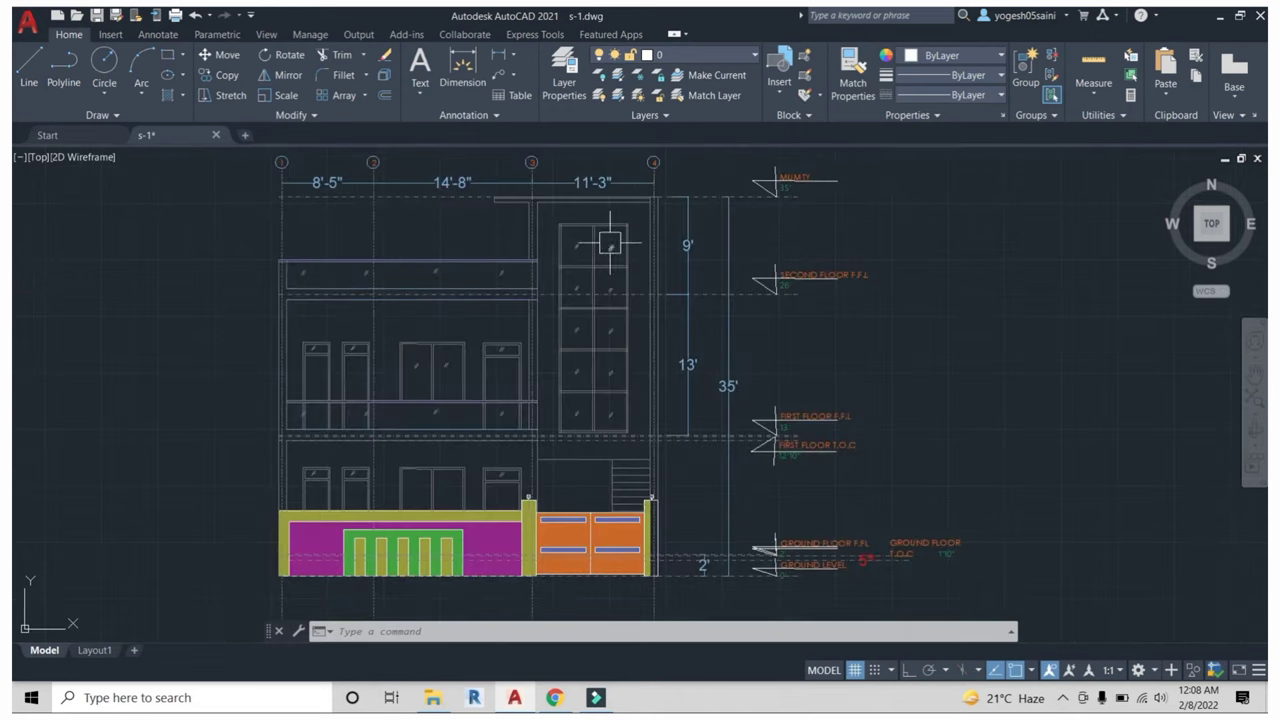
scroll(590, 246, up, 2)
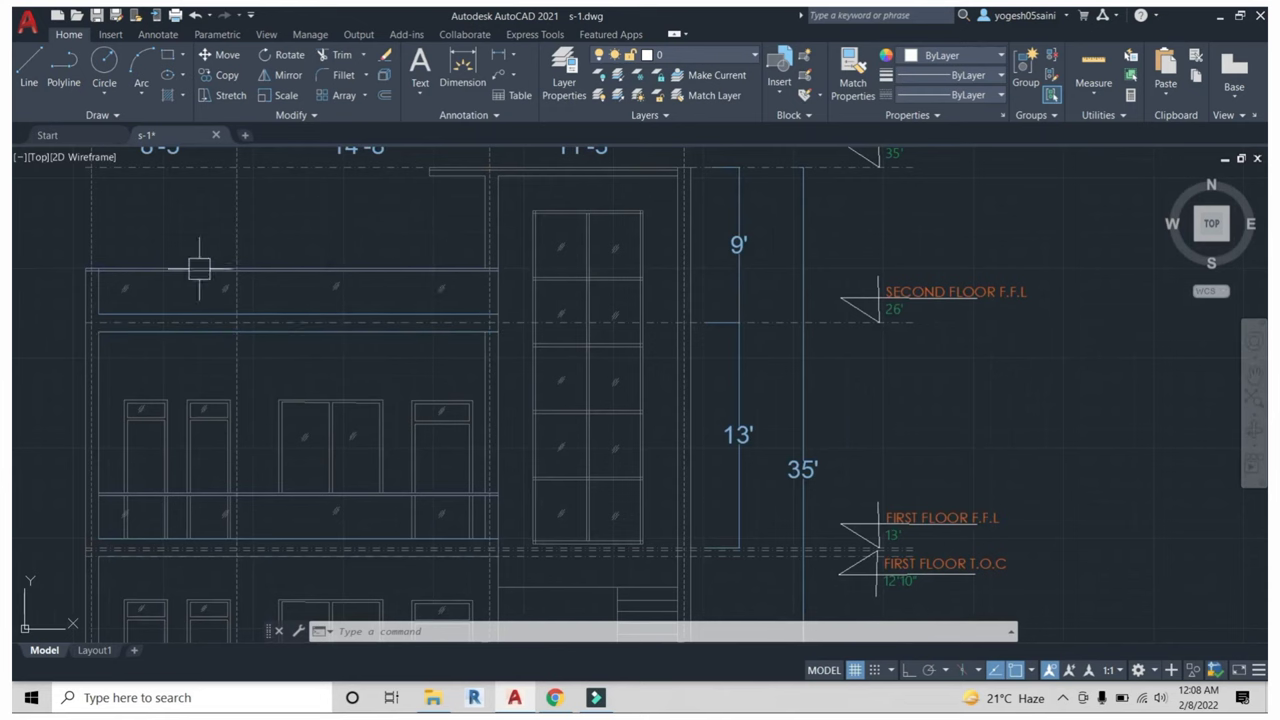
middle_drag(466, 343, 543, 300)
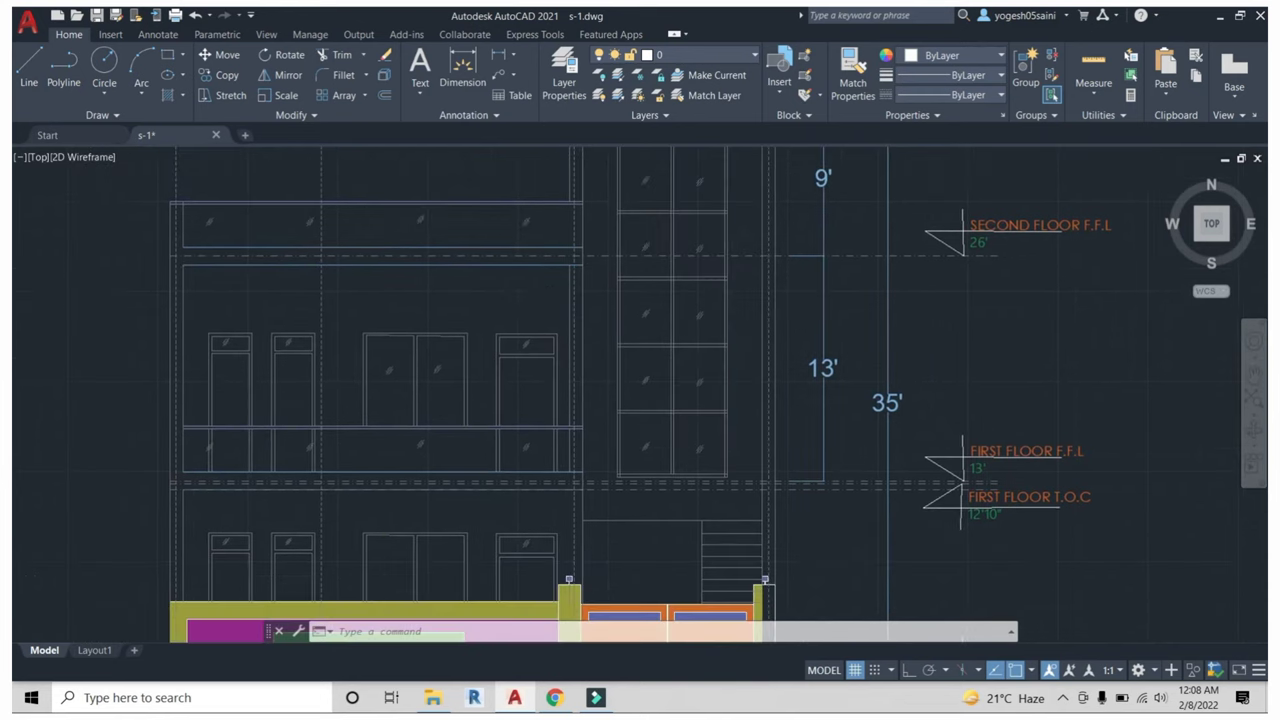
scroll(599, 349, down, 2)
scroll(380, 522, up, 4)
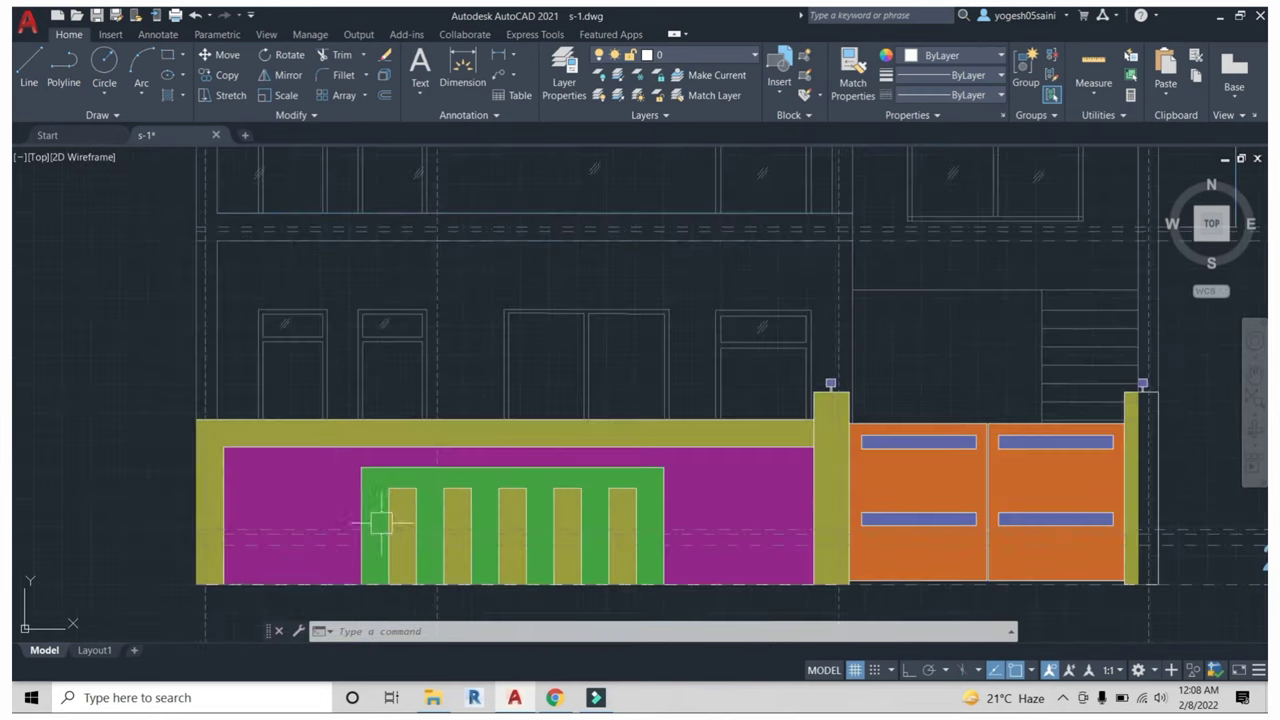
Add a linear dimension (LI) on the elevation, placed above the ground floor.
key(Escape)
key(Escape)
key(Escape)
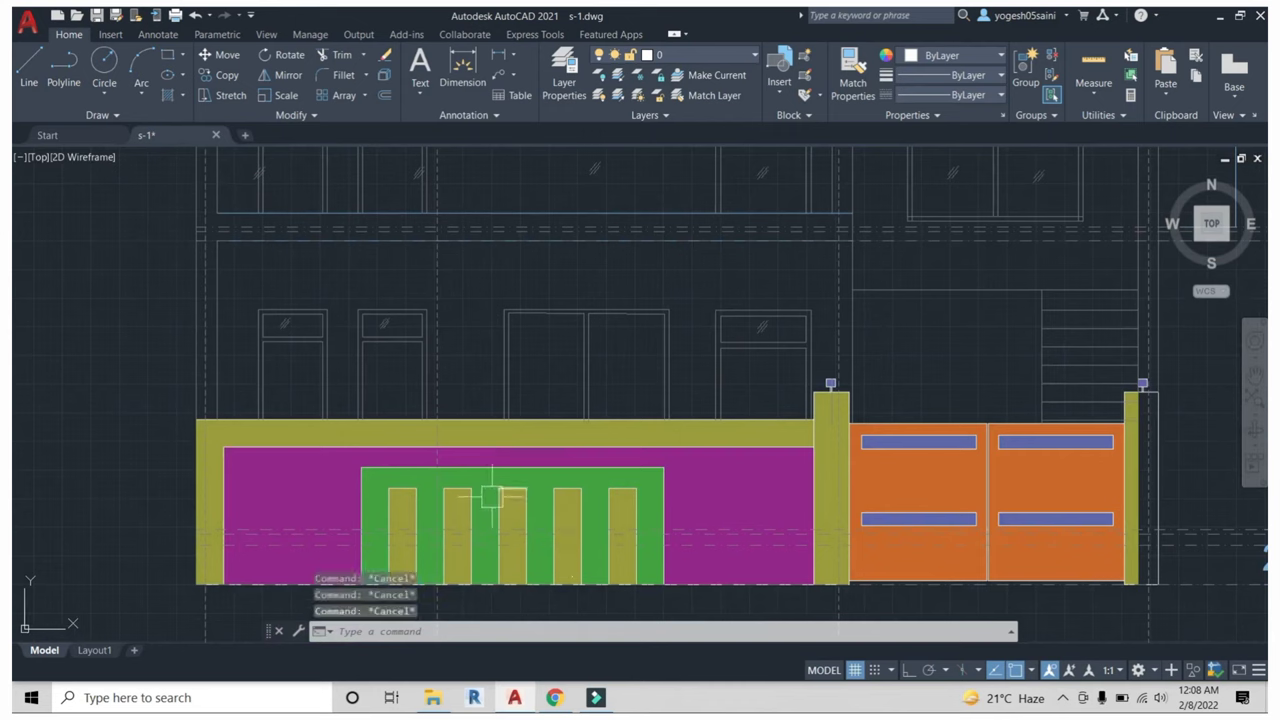
text(dli)
key(Return)
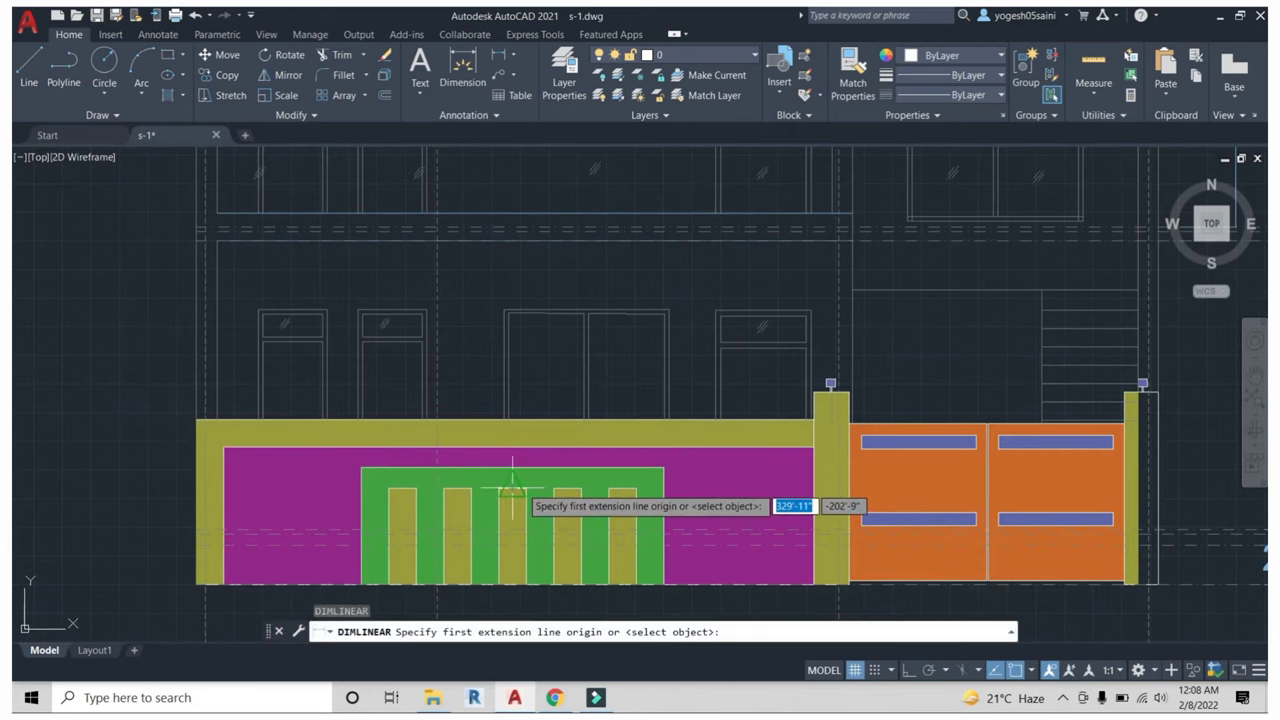
click(494, 492)
click(498, 490)
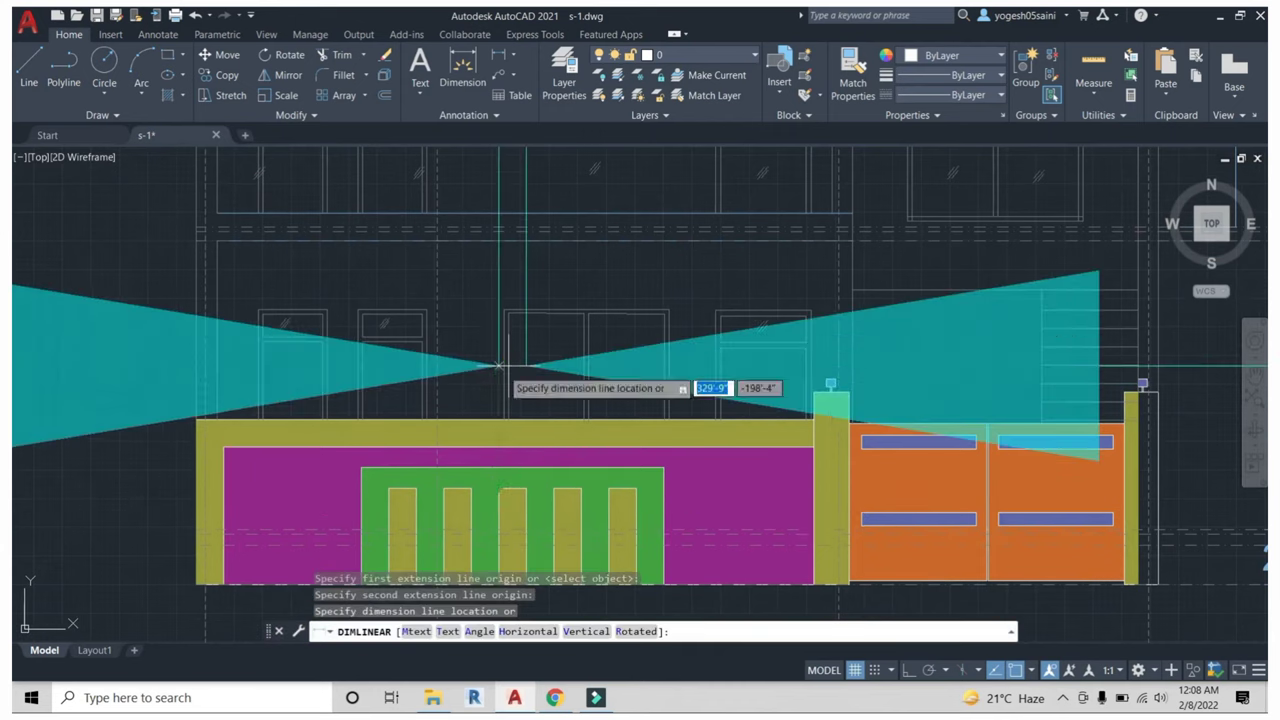
click(540, 290)
scroll(527, 352, down, 6)
key(Escape)
key(Escape)
key(Escape)
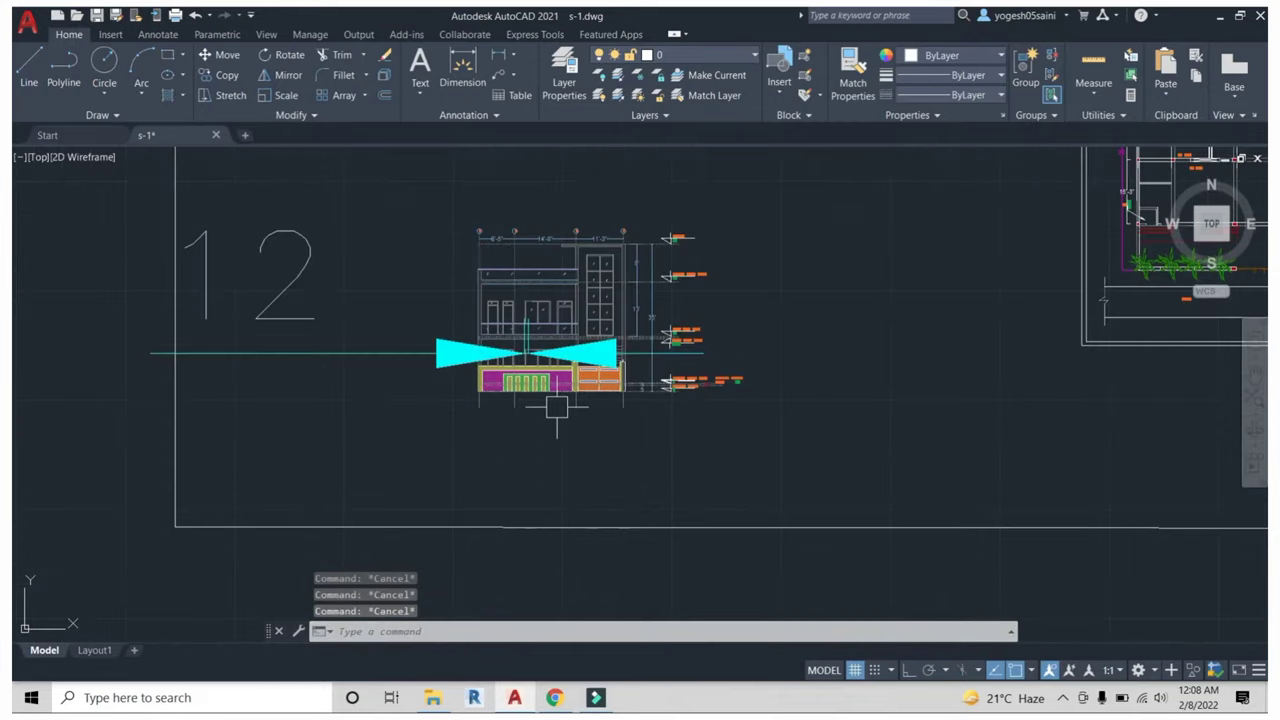
Match the new dimension's properties to an existing elevation dimension.
text(ma)
key(Return)
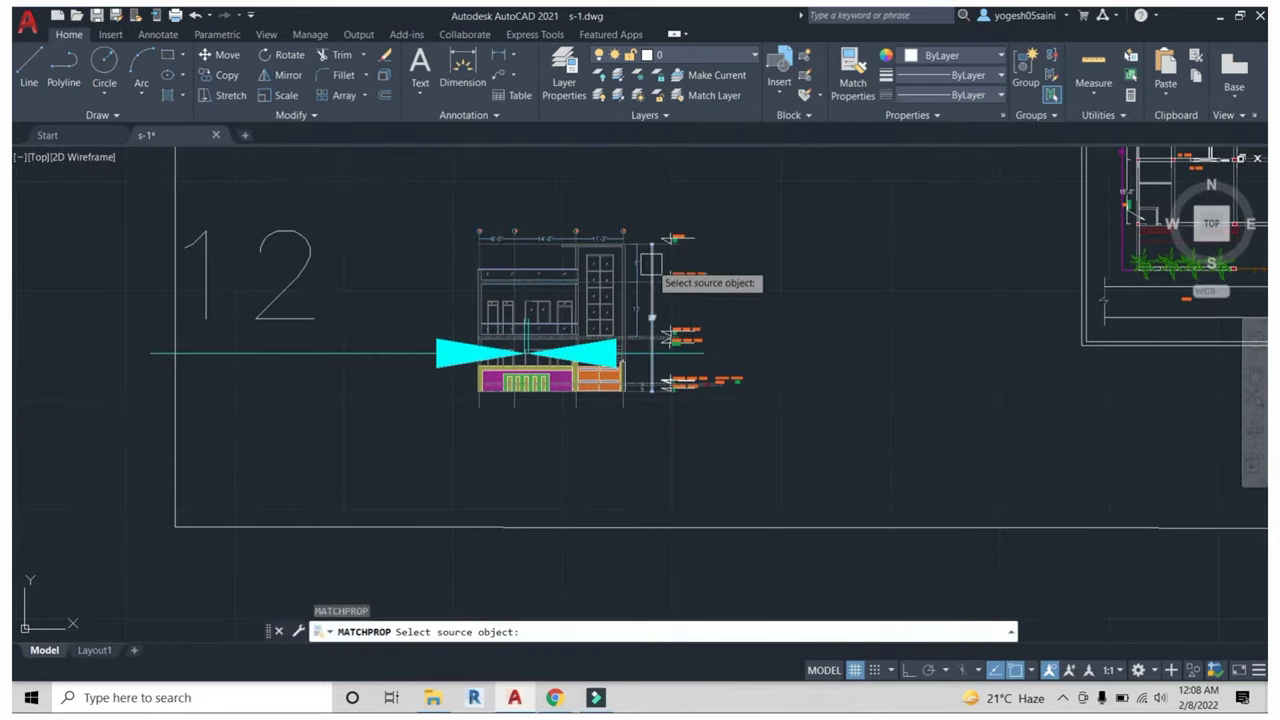
click(652, 265)
click(480, 334)
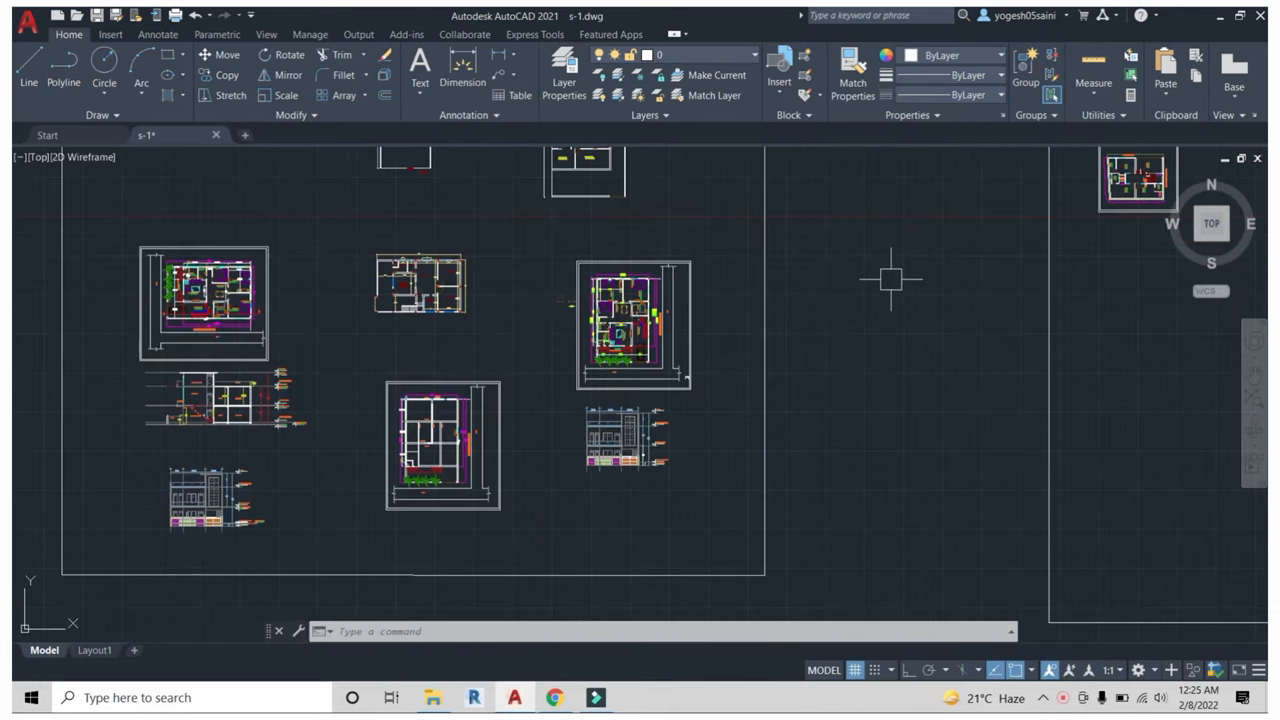
Pan over to the floor-plan sheets and fill the view with the floor-plan sheet.
middle_drag(878, 302, 786, 314)
scroll(866, 334, down, 4)
middle_drag(866, 334, 760, 400)
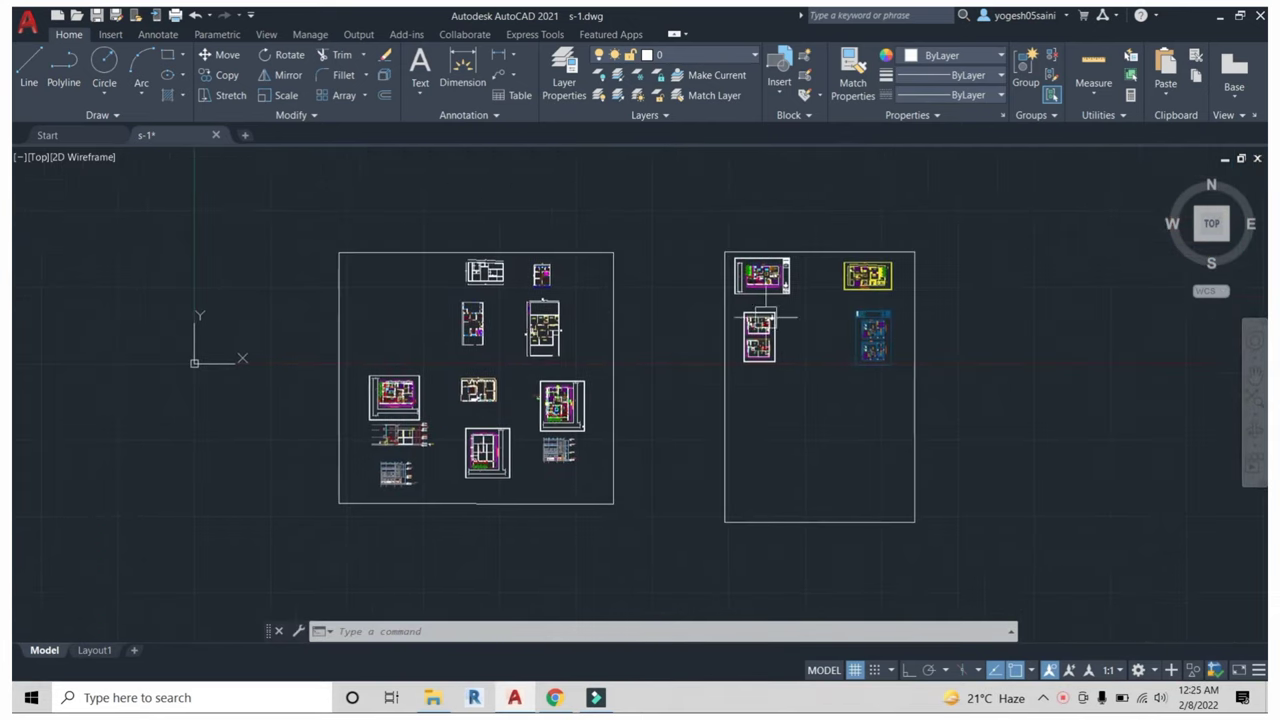
scroll(780, 330, up, 8)
scroll(761, 270, up, 3)
middle_drag(765, 285, 770, 378)
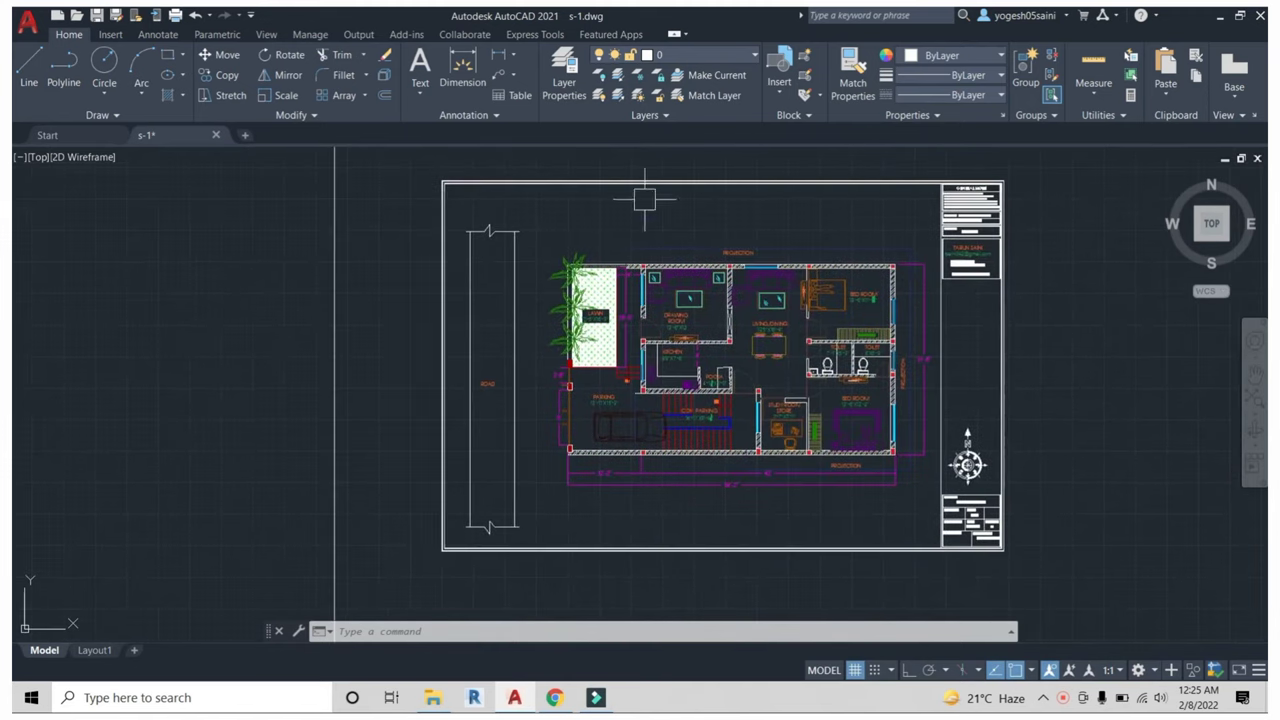
middle_drag(870, 428, 850, 428)
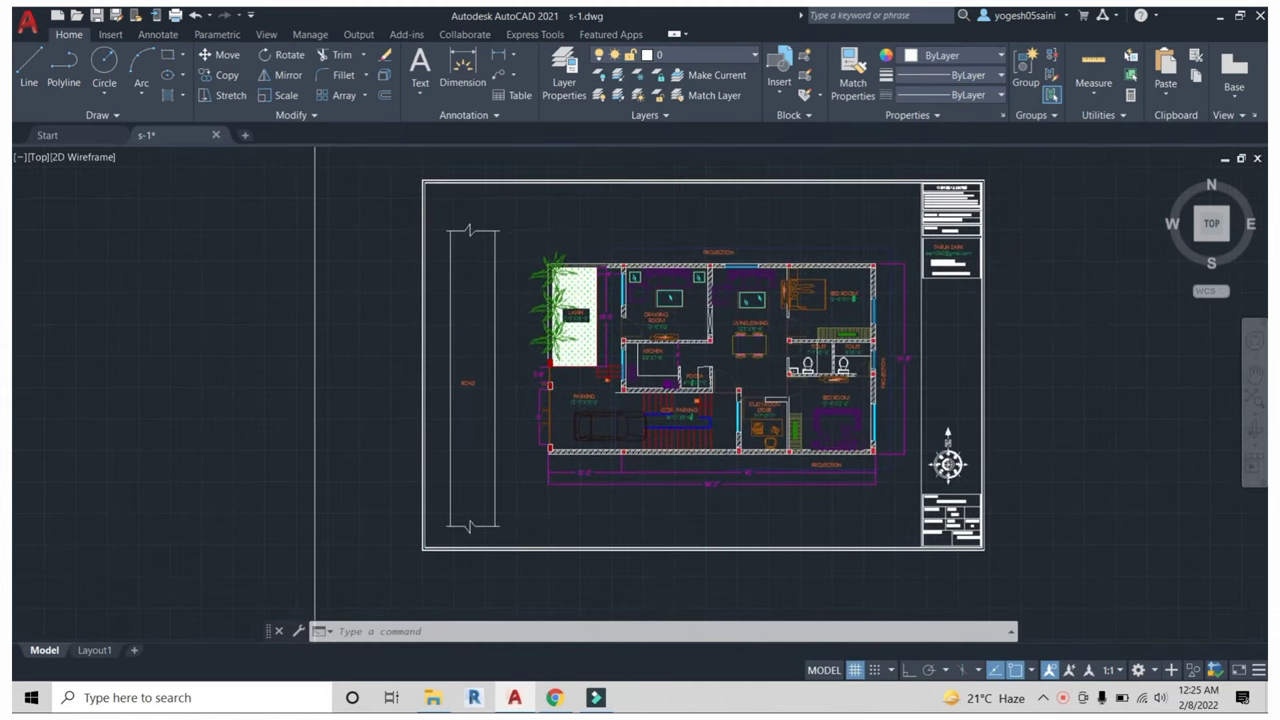
Pan around the residential floor plan to review its different areas.
scroll(476, 455, up, 2)
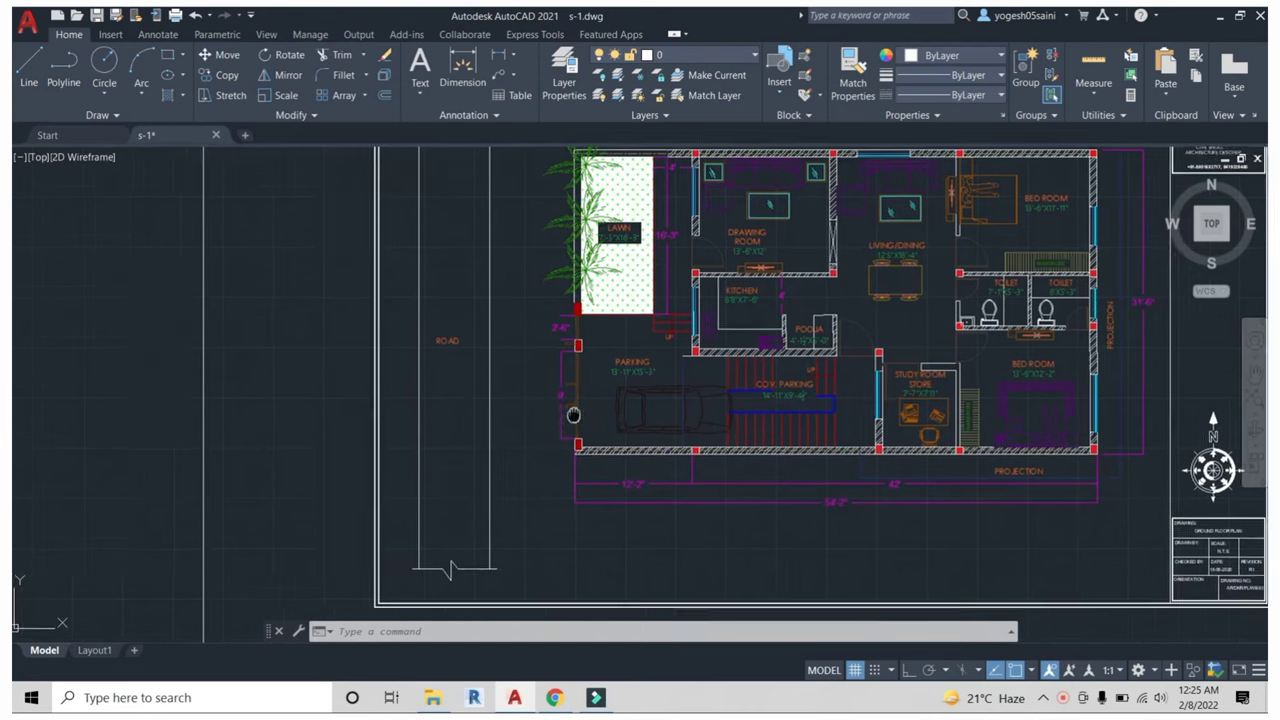
middle_drag(612, 430, 568, 420)
middle_drag(686, 483, 571, 458)
middle_drag(834, 459, 786, 486)
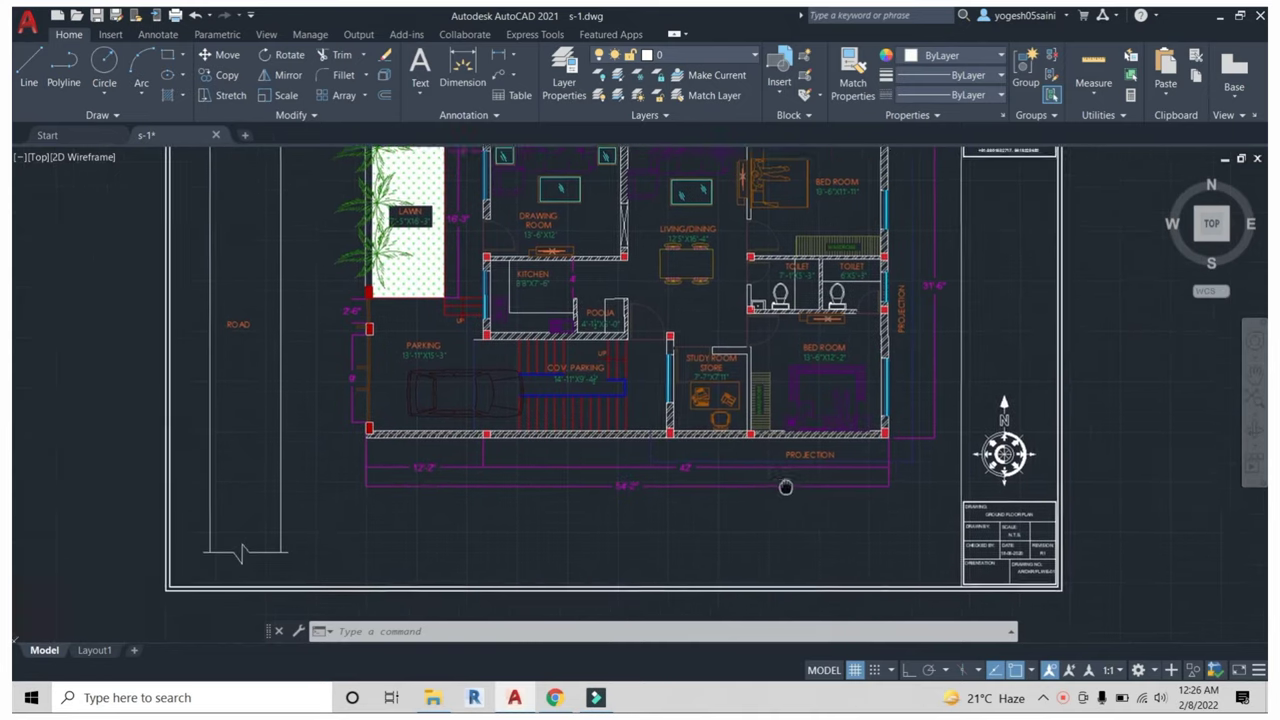
middle_drag(535, 172, 535, 246)
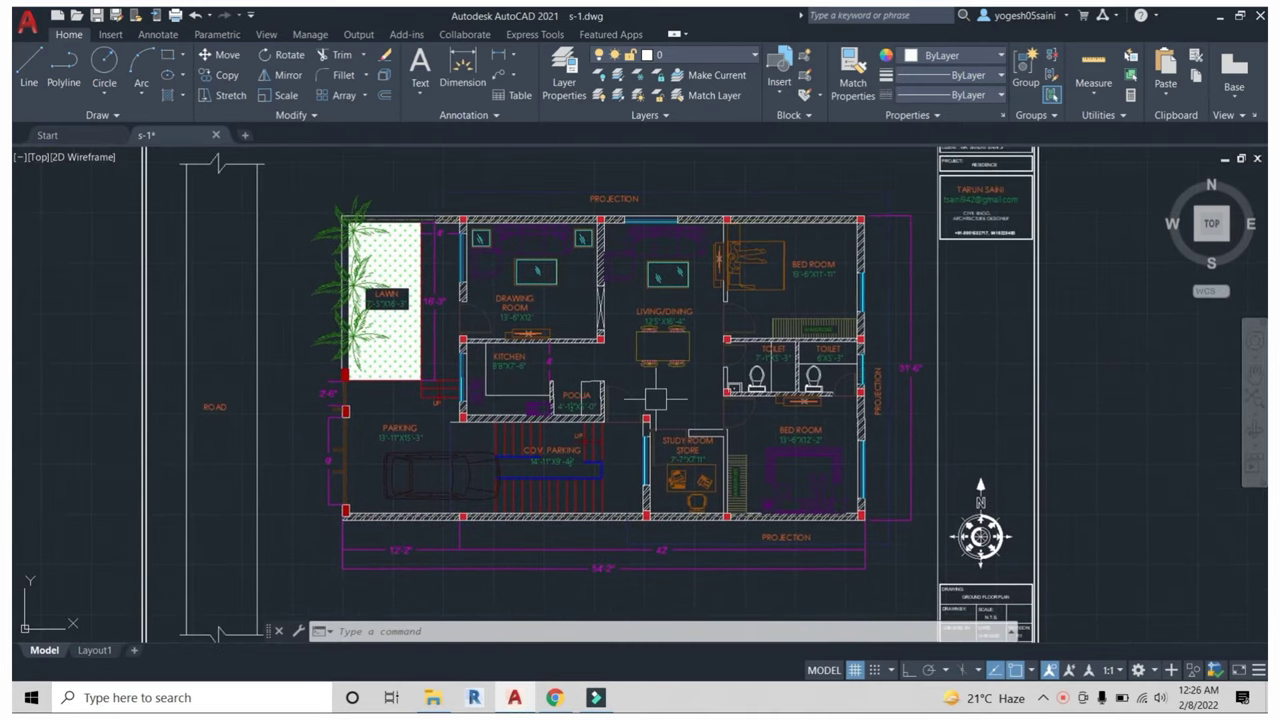
Zoom around the floor plan and title block, ending on the 220 KV HALL plan.
scroll(606, 214, up, 5)
scroll(632, 240, down, 5)
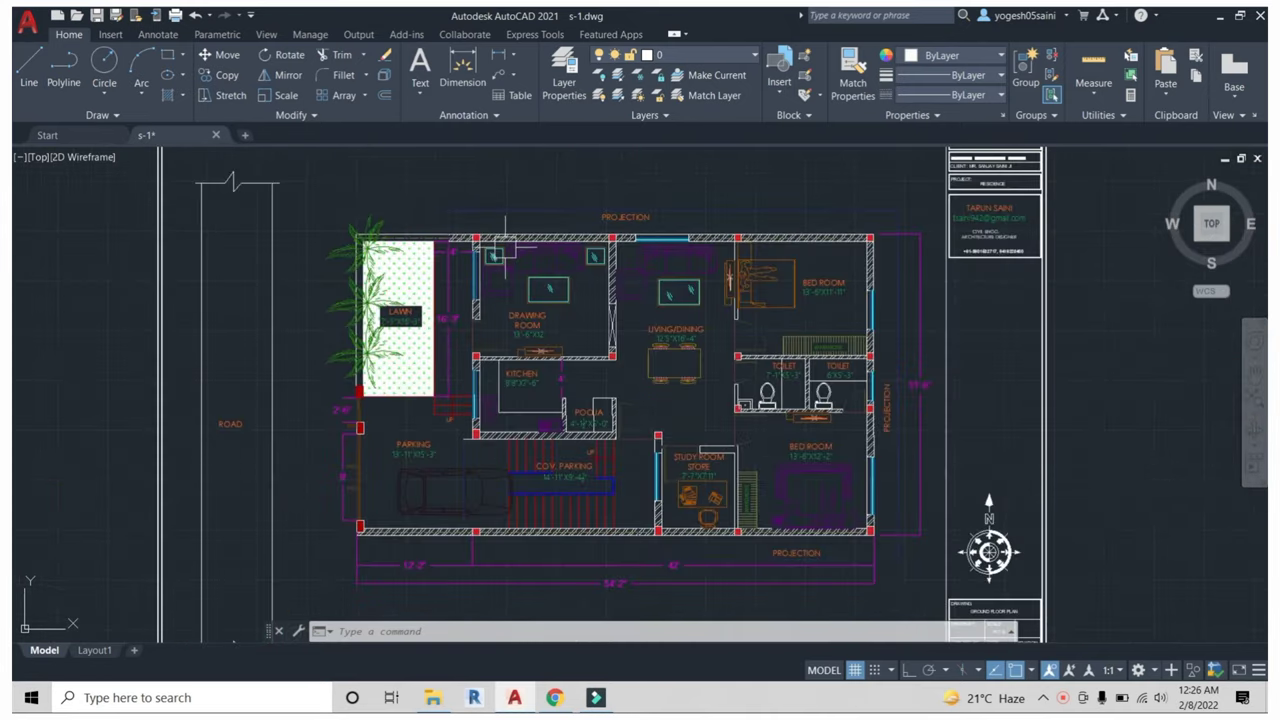
scroll(505, 240, up, 3)
scroll(700, 330, down, 3)
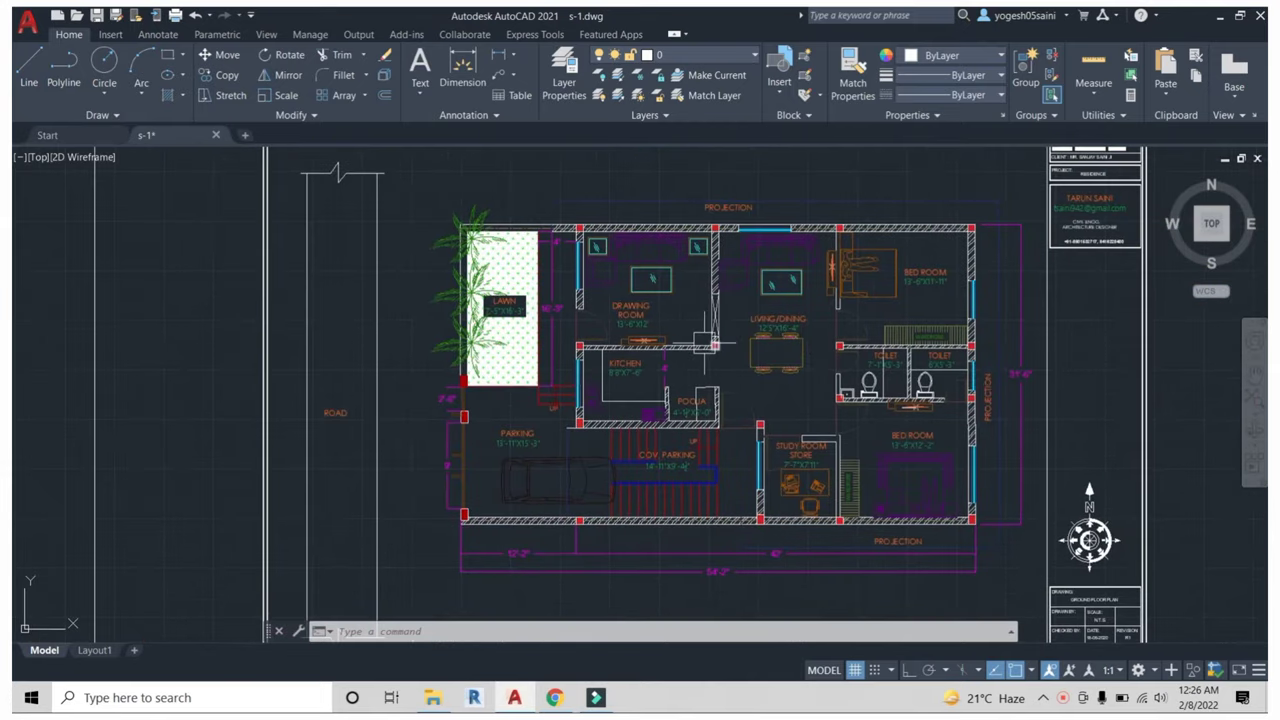
scroll(711, 344, up, 3)
scroll(441, 349, down, 3)
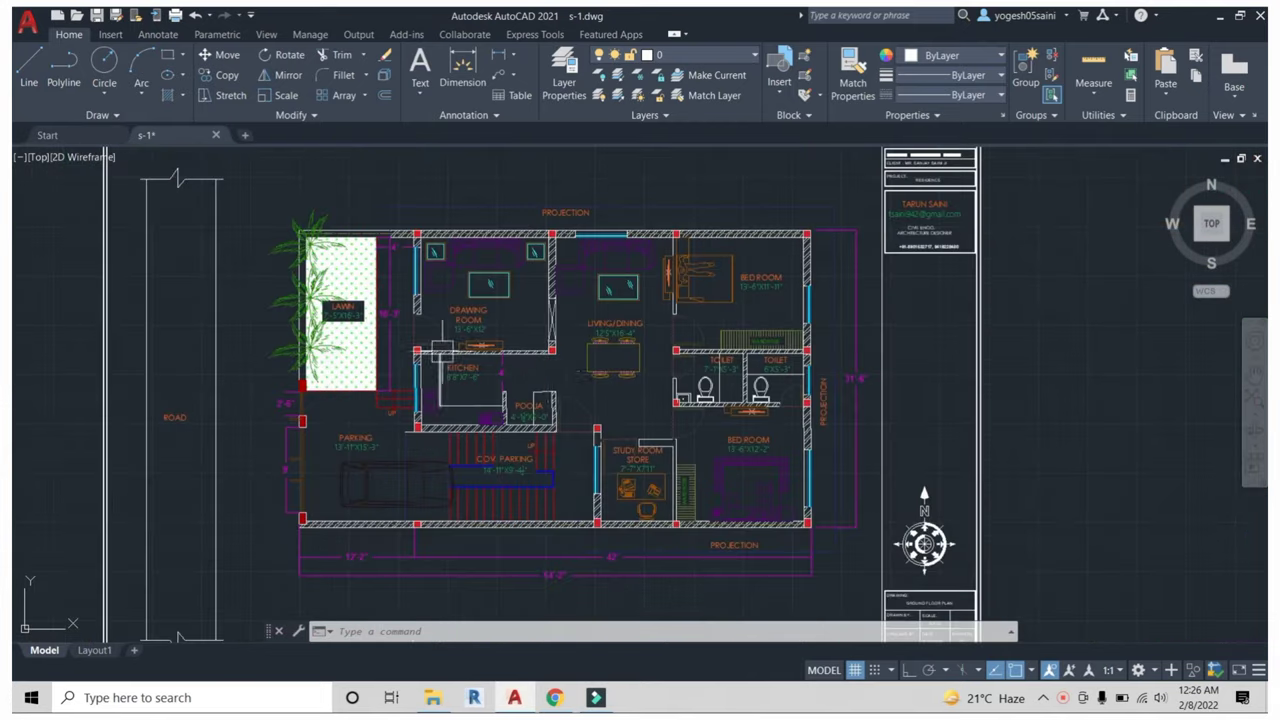
scroll(441, 347, up, 2)
scroll(445, 345, down, 1)
scroll(450, 345, up, 2)
scroll(655, 343, up, 4)
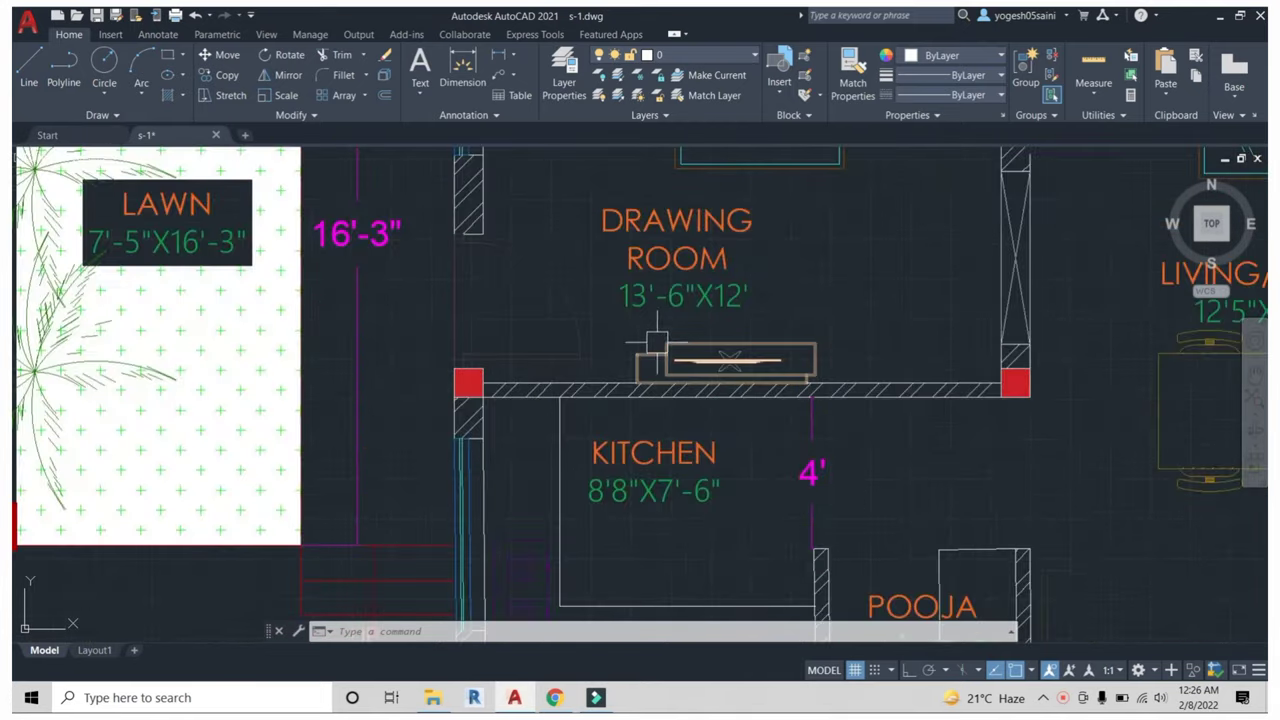
scroll(640, 310, down, 4)
scroll(1100, 300, up, 1)
scroll(604, 267, down, 2)
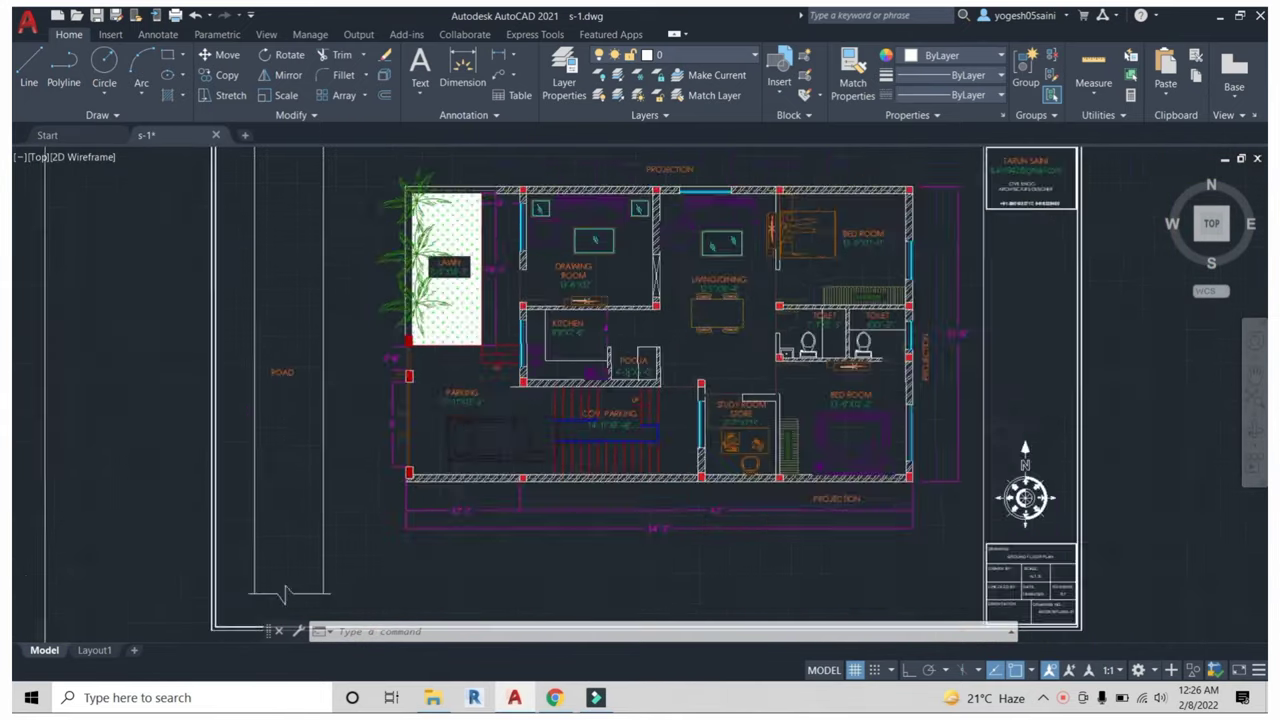
scroll(314, 265, down, 2)
scroll(314, 265, up, 1)
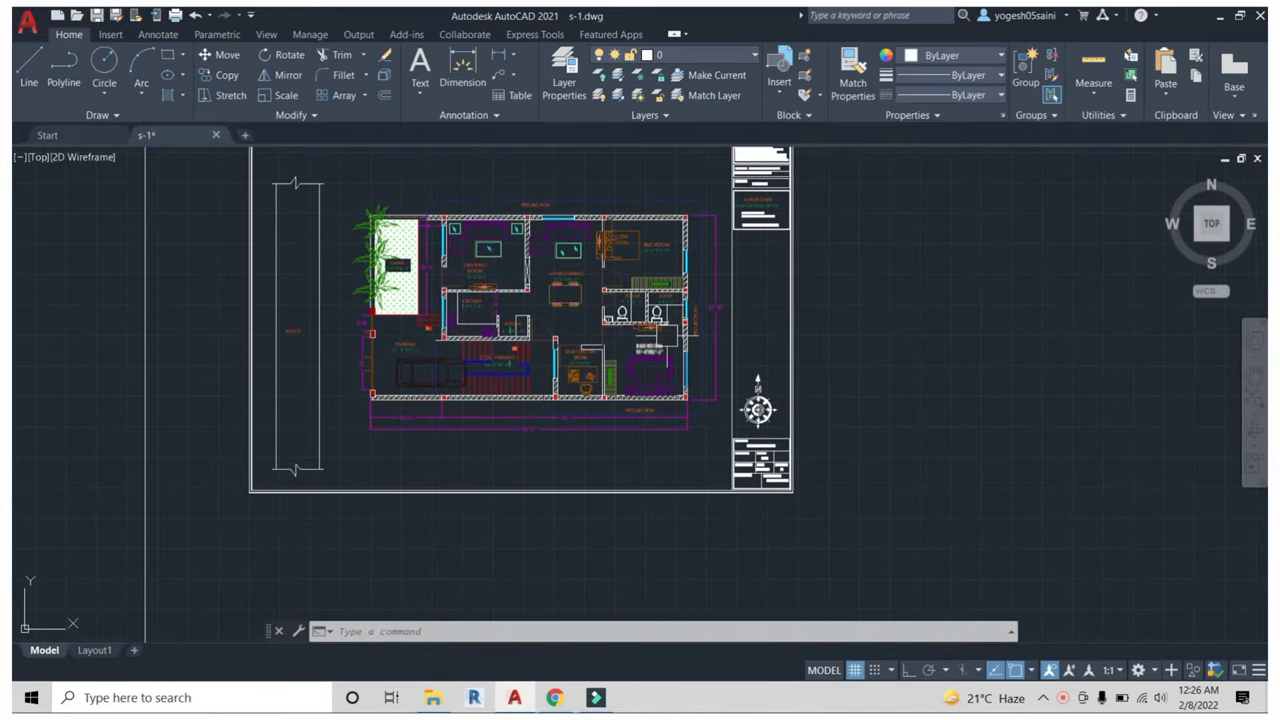
mouse_move(668, 350)
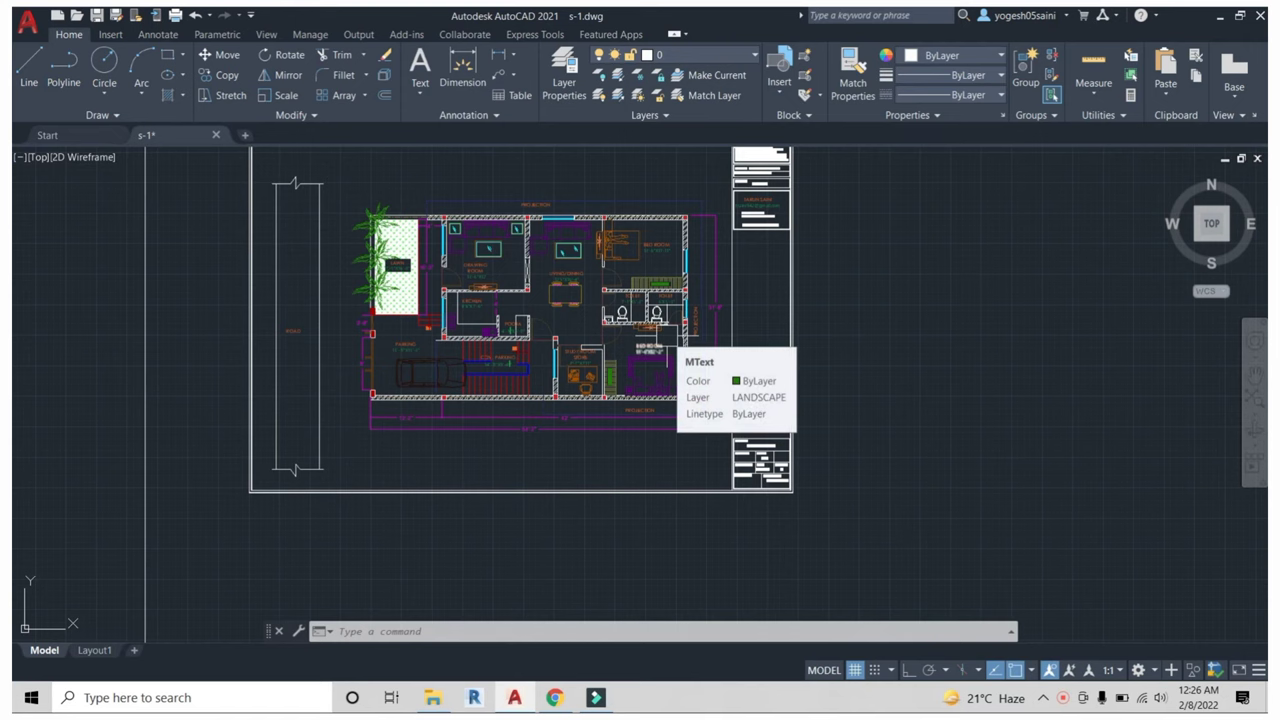
scroll(640, 345, up, 1)
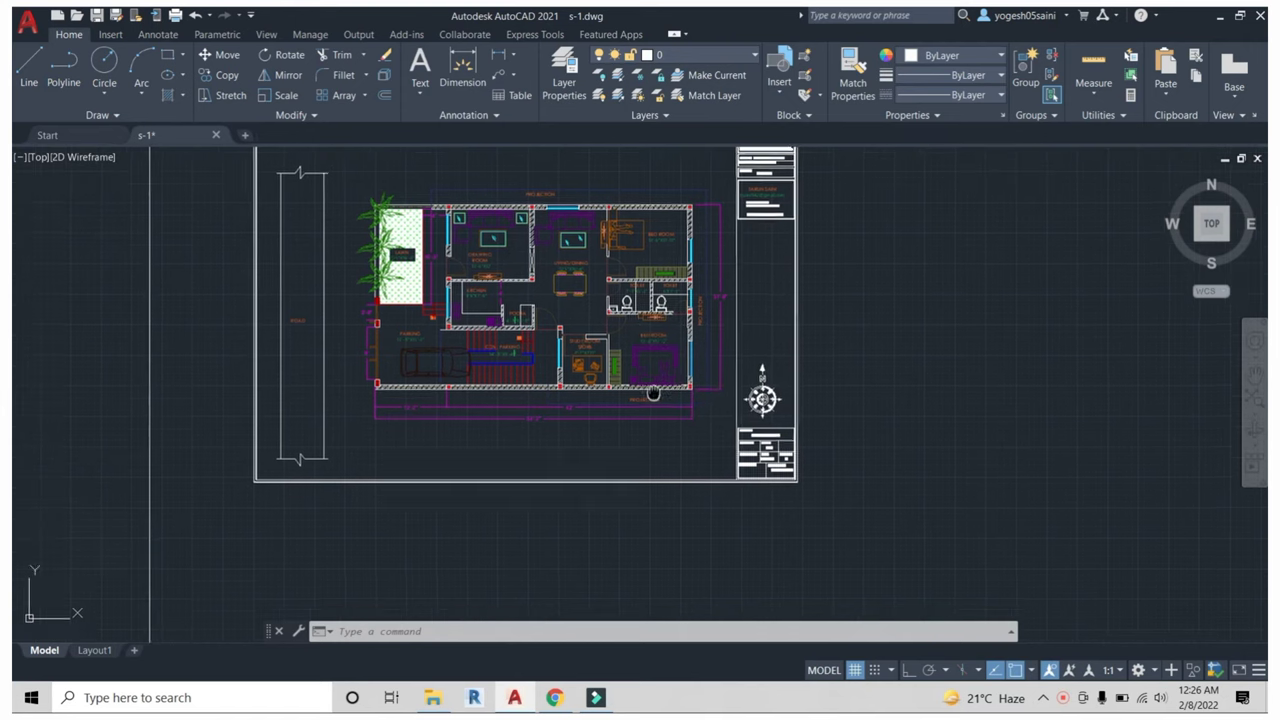
scroll(622, 343, up, 3)
scroll(560, 340, down, 3)
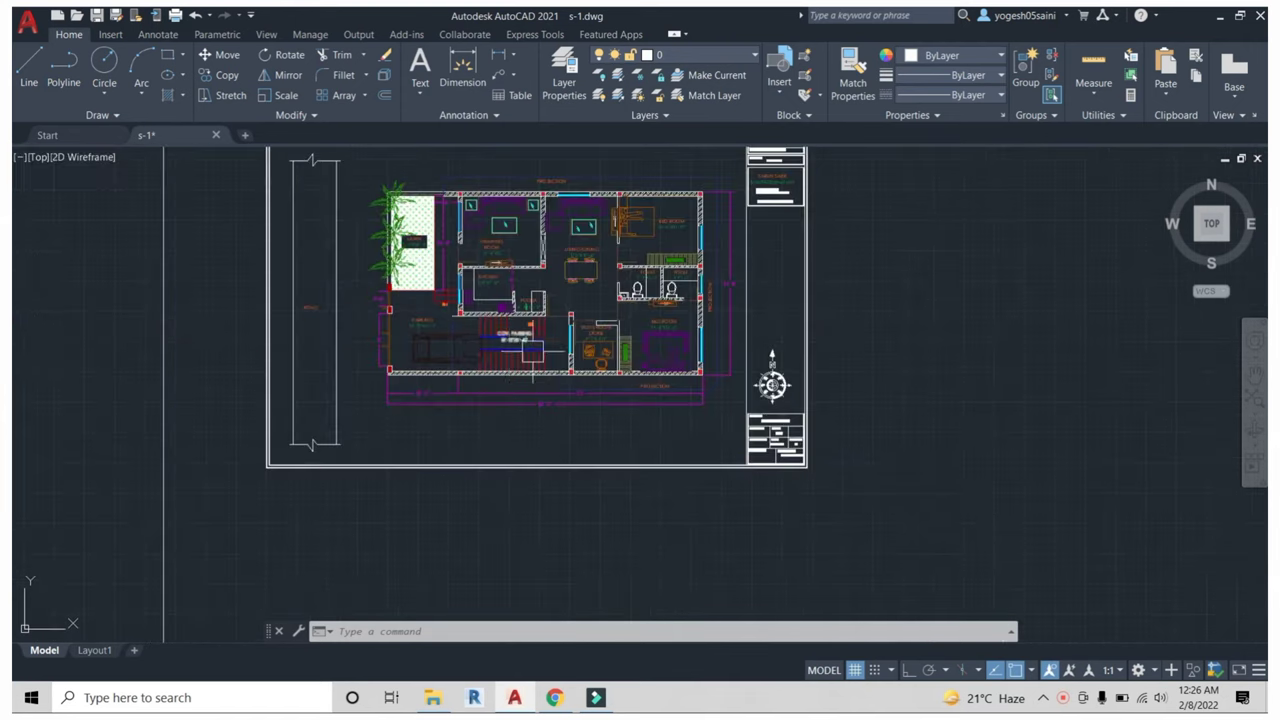
scroll(509, 337, up, 5)
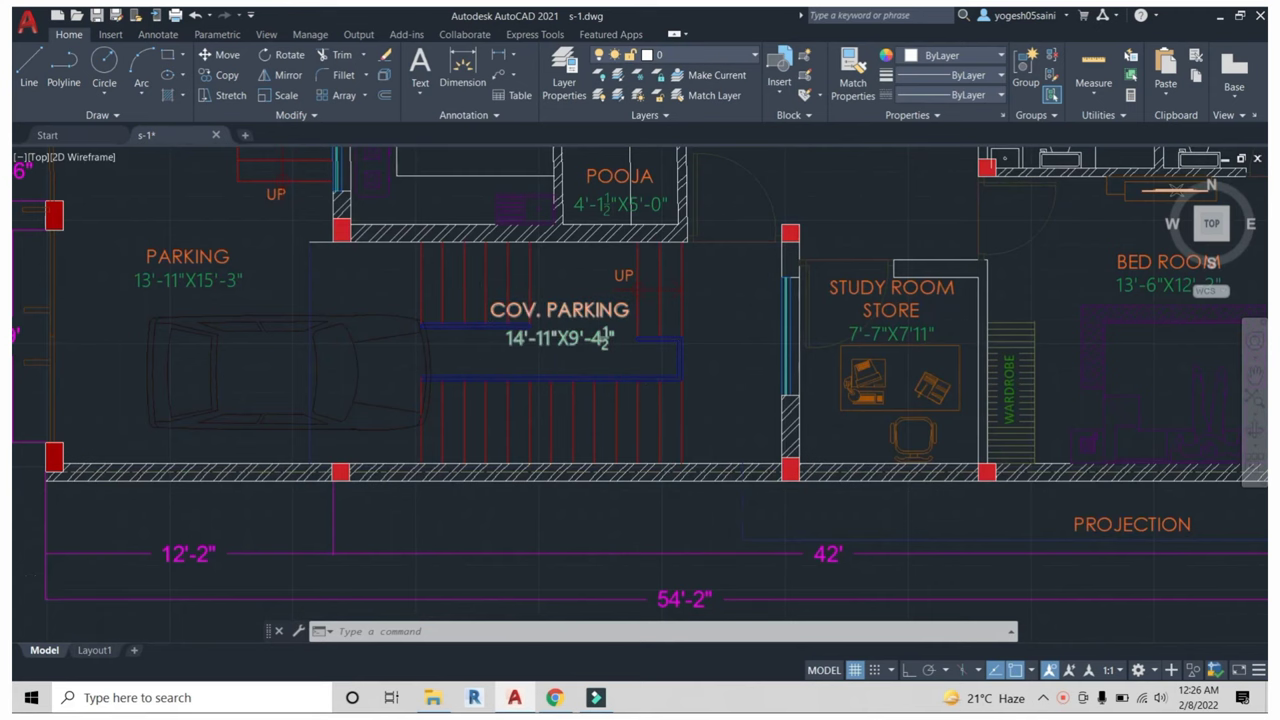
scroll(560, 315, down, 5)
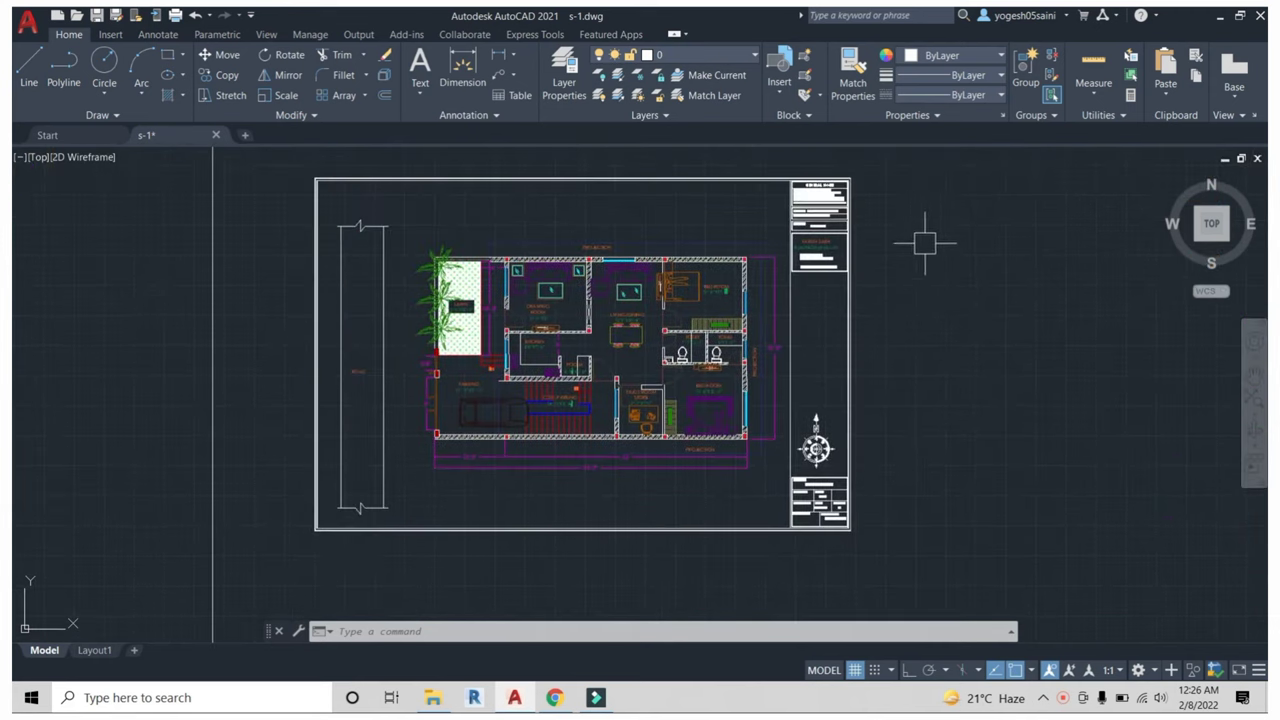
scroll(865, 180, up, 4)
scroll(860, 320, down, 2)
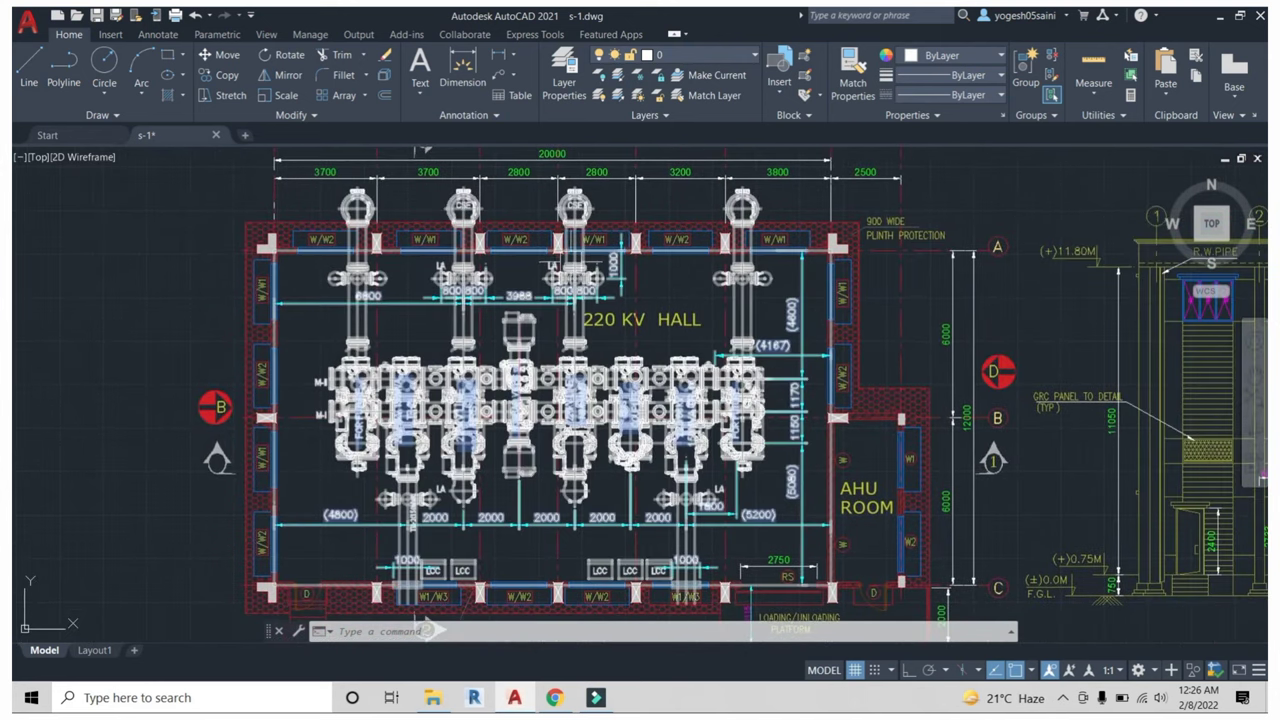
scroll(556, 270, down, 3)
scroll(487, 245, up, 3)
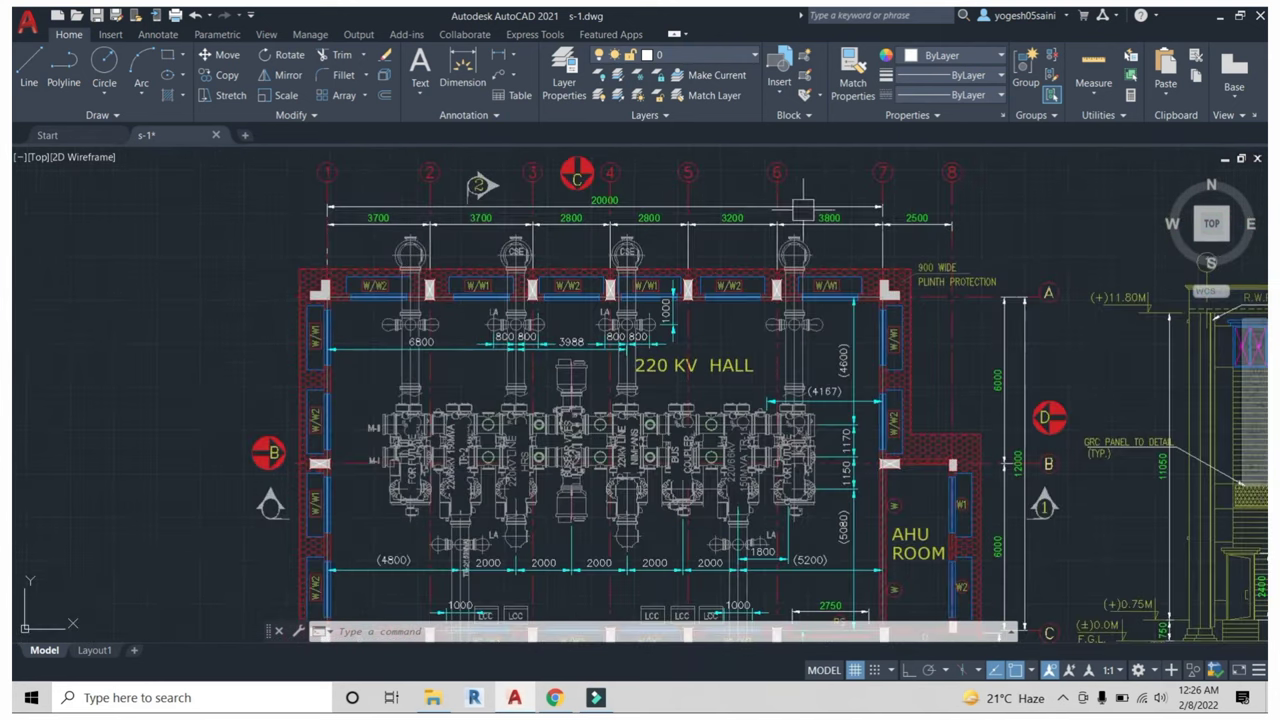
middle_drag(962, 243, 870, 232)
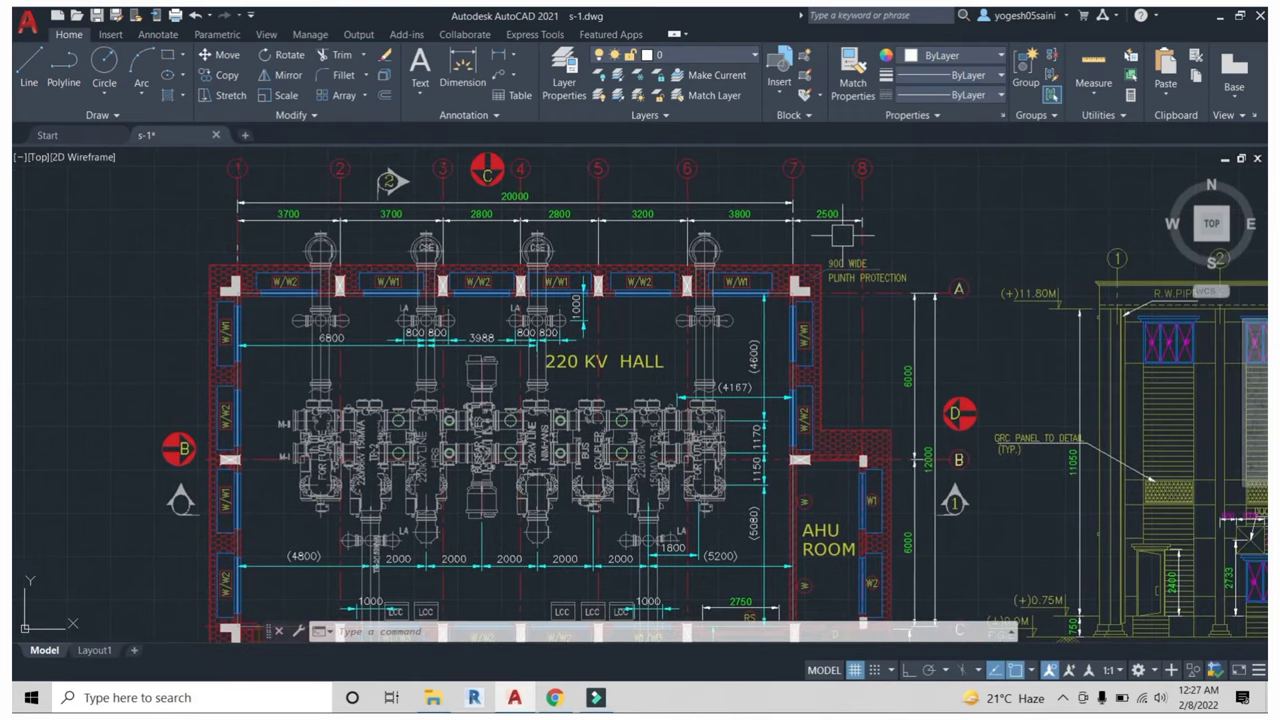
scroll(872, 262, up, 4)
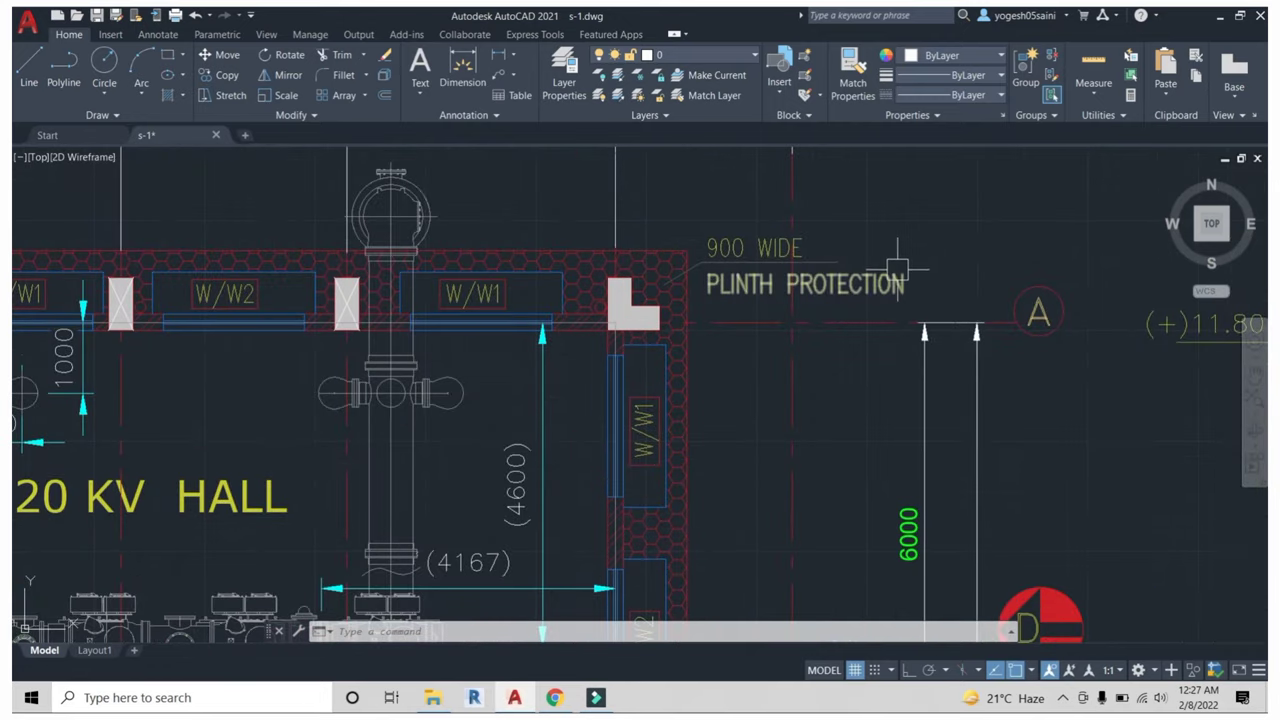
scroll(895, 265, down, 3)
scroll(780, 270, down, 2)
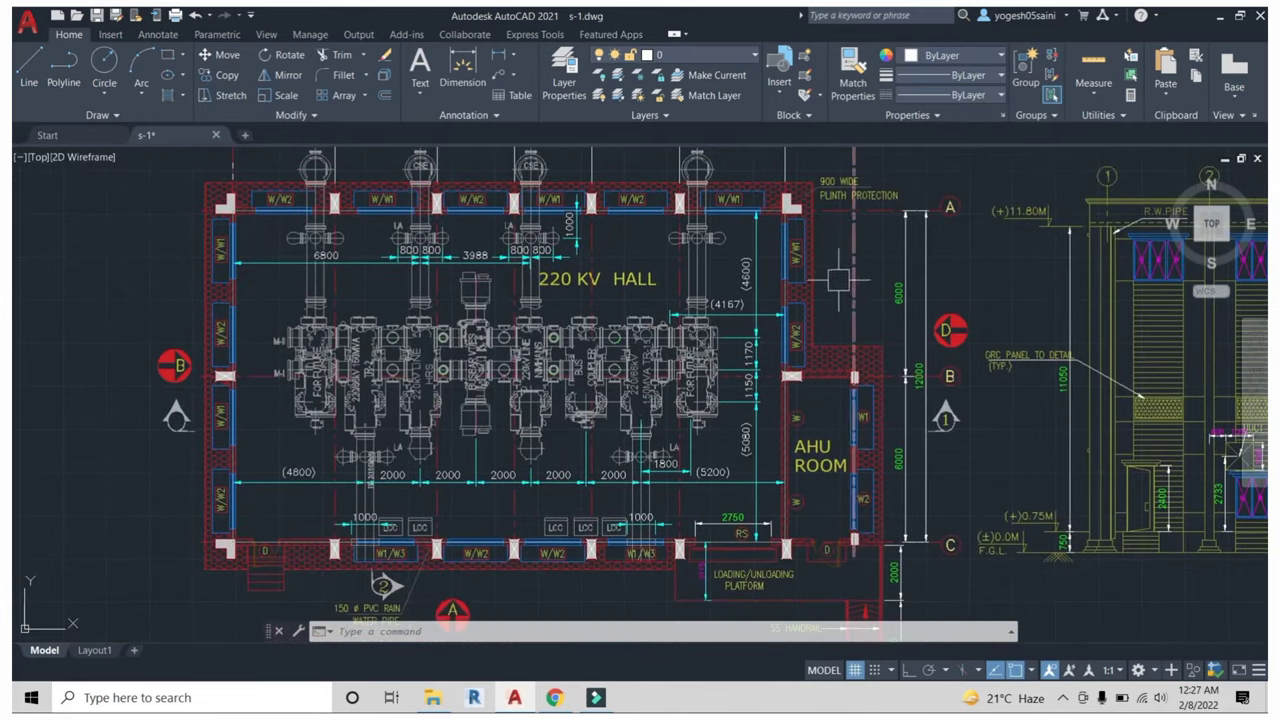
scroll(643, 270, down, 3)
middle_drag(643, 260, 644, 172)
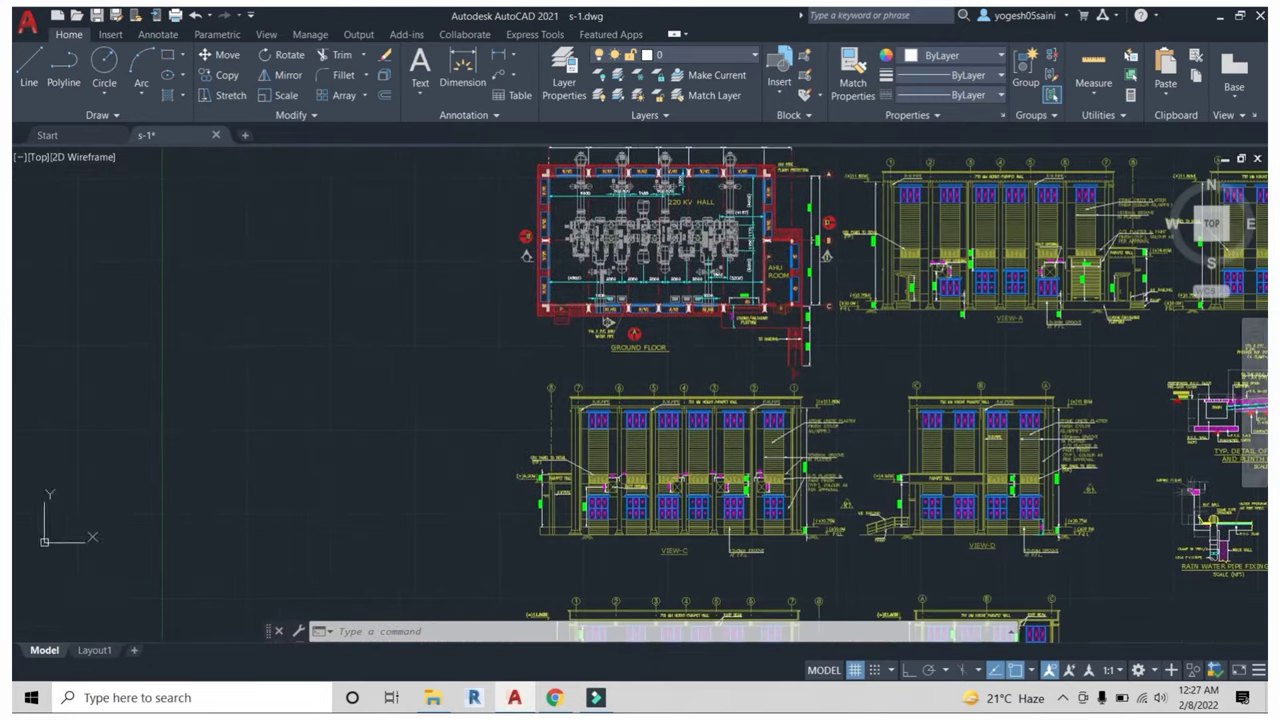
scroll(700, 240, up, 2)
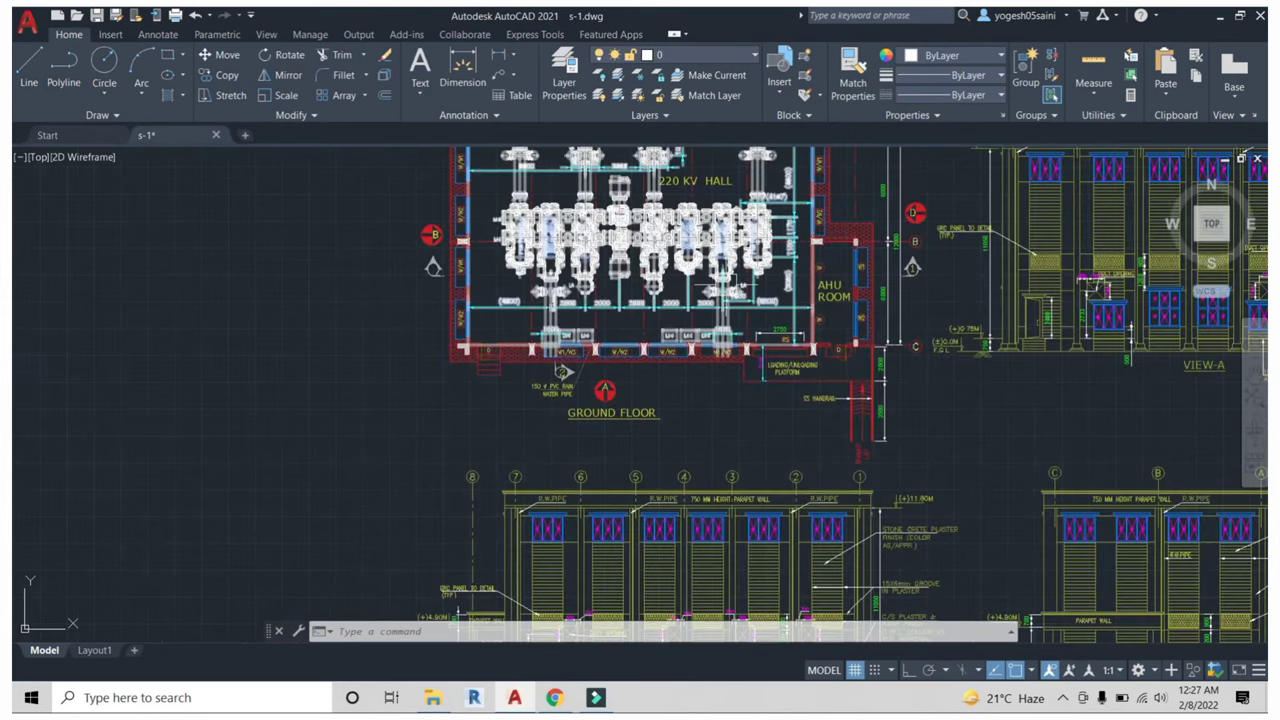
middle_drag(714, 383, 678, 333)
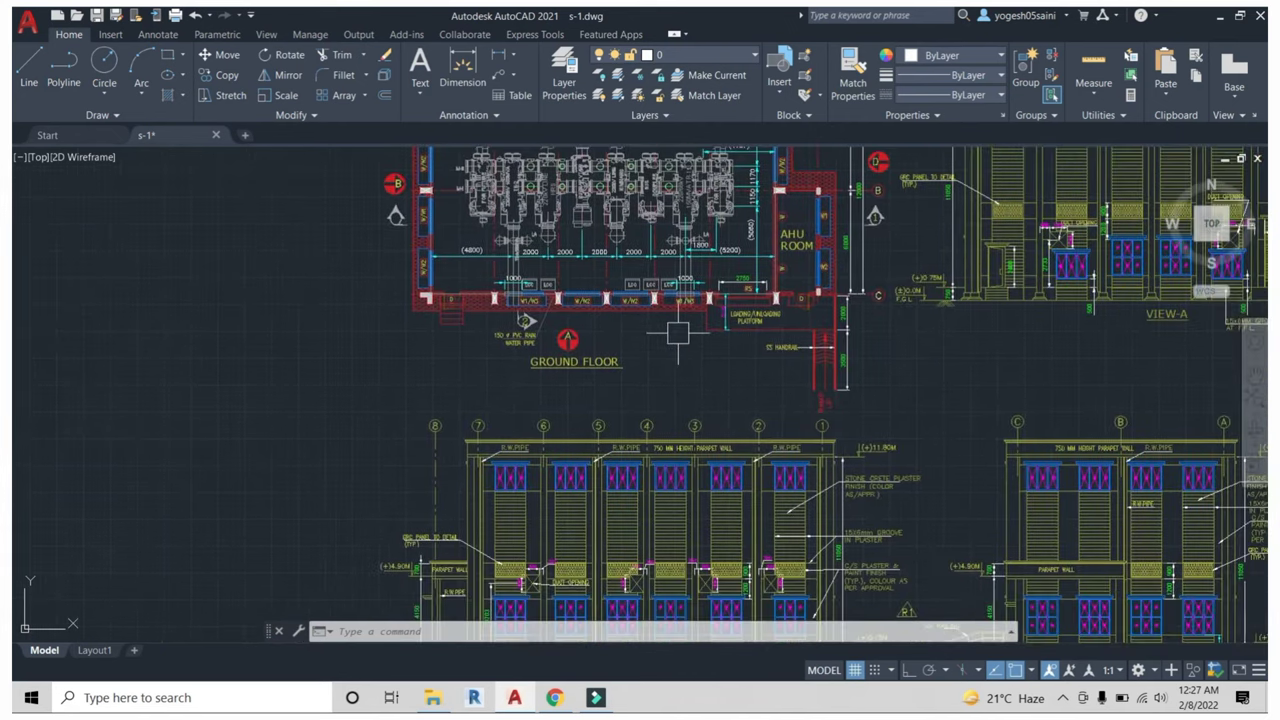
scroll(655, 360, up, 2)
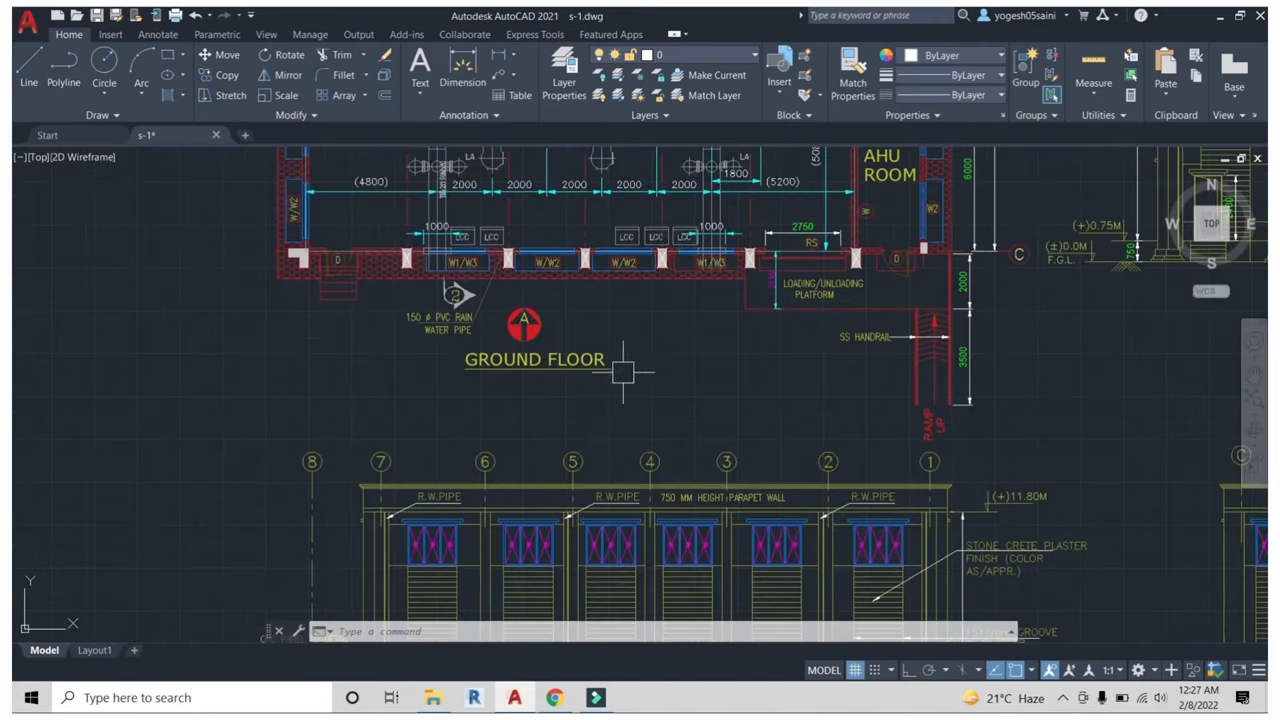
scroll(650, 362, down, 1)
scroll(494, 380, up, 2)
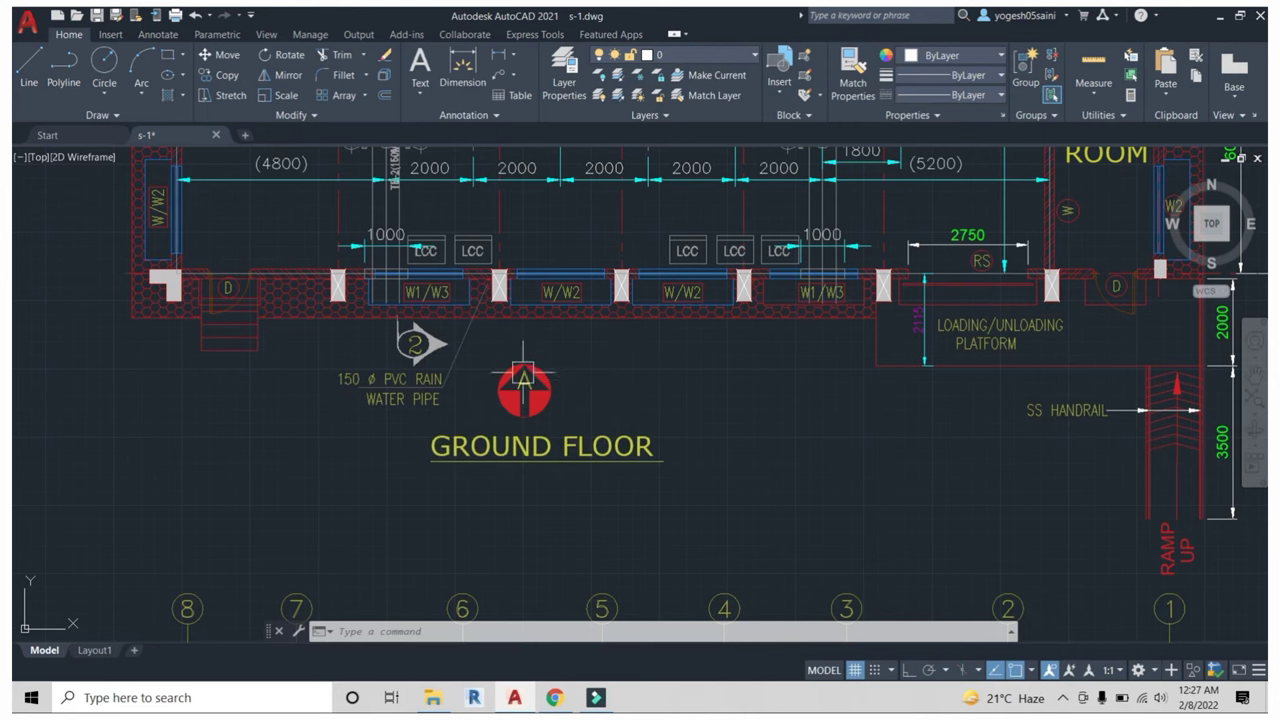
scroll(400, 357, up, 1)
scroll(420, 360, up, 1)
mouse_move(557, 337)
middle_down()
mouse_move(605, 470)
mouse_move(597, 482)
mouse_move(642, 263)
middle_up()
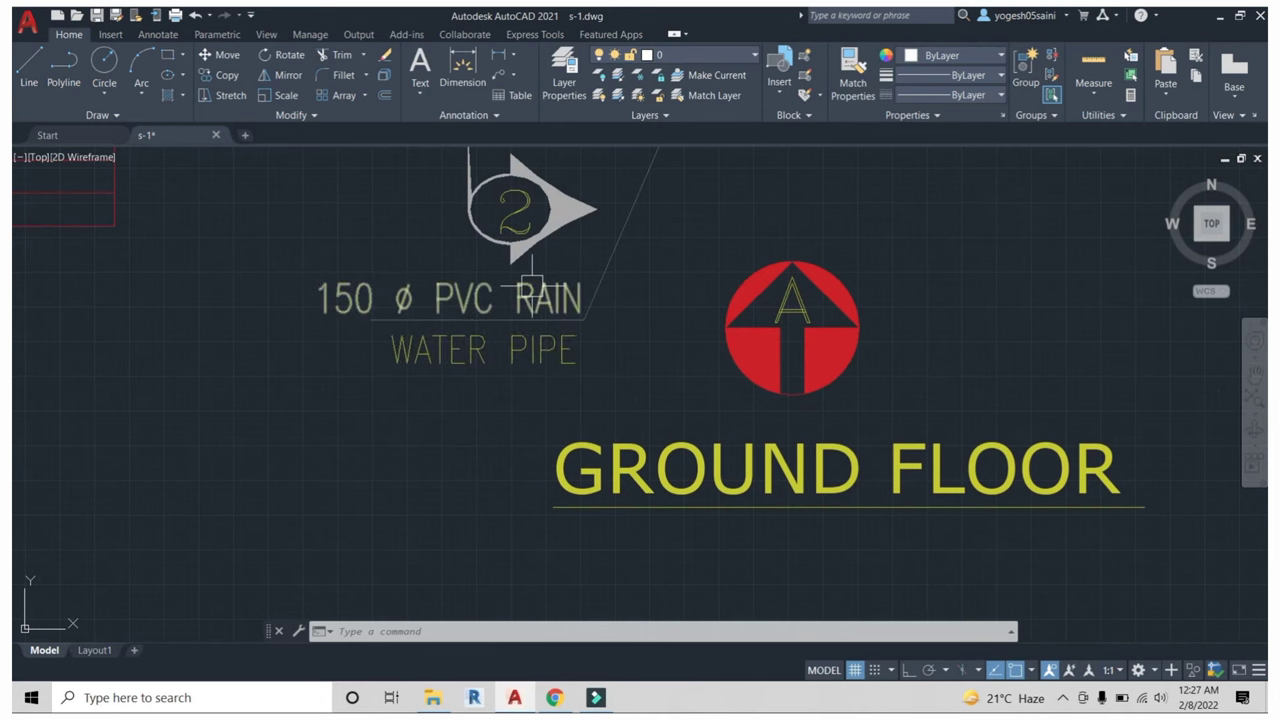
scroll(580, 291, down, 4)
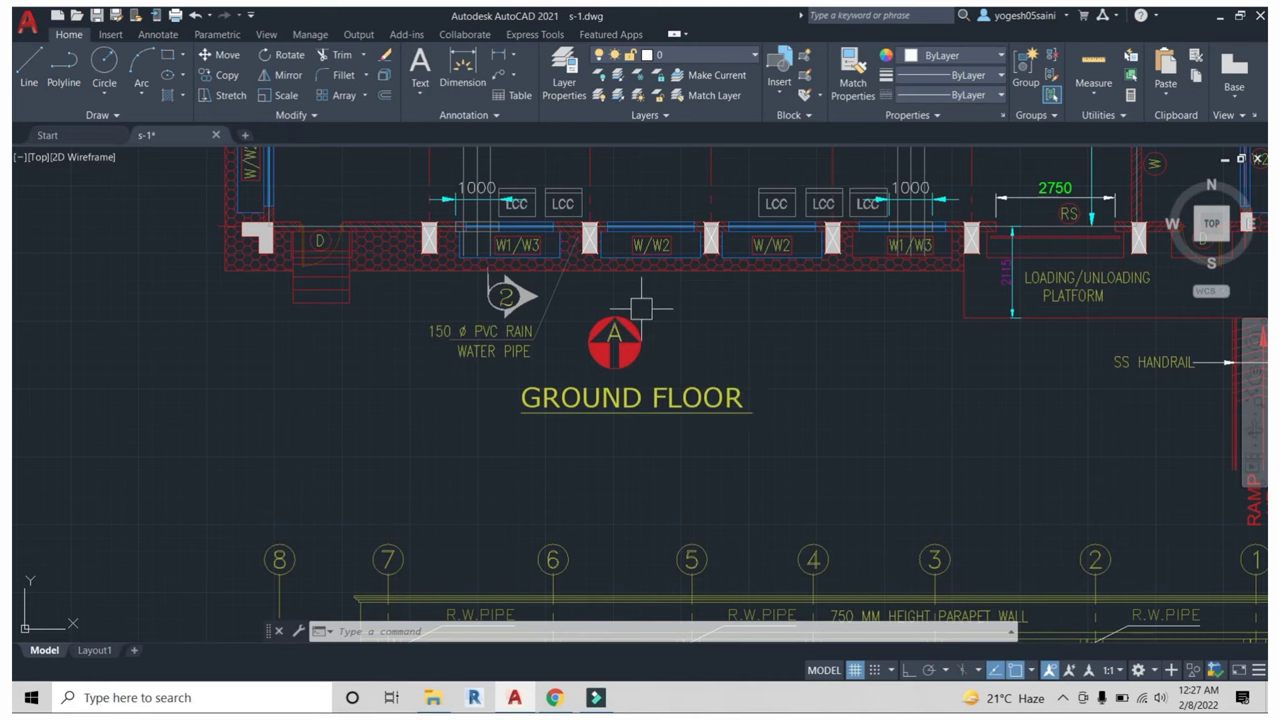
scroll(726, 316, down, 2)
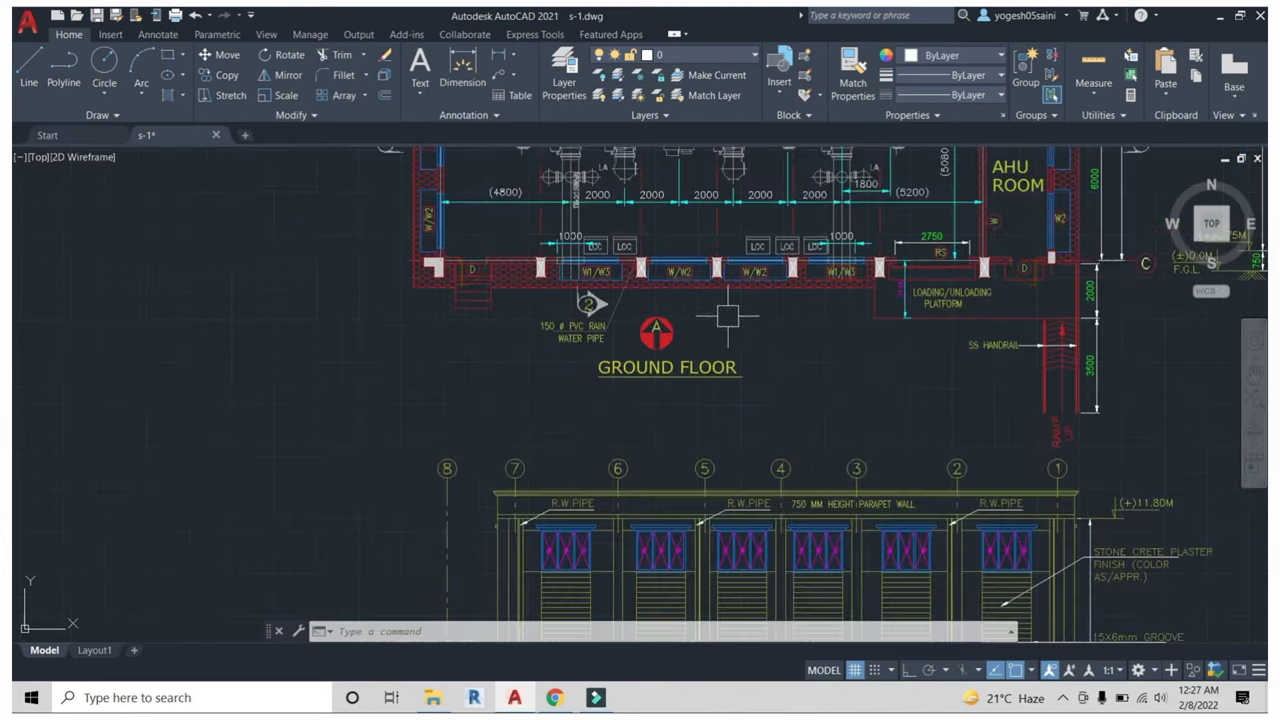
scroll(743, 306, down, 2)
middle_drag(808, 346, 719, 394)
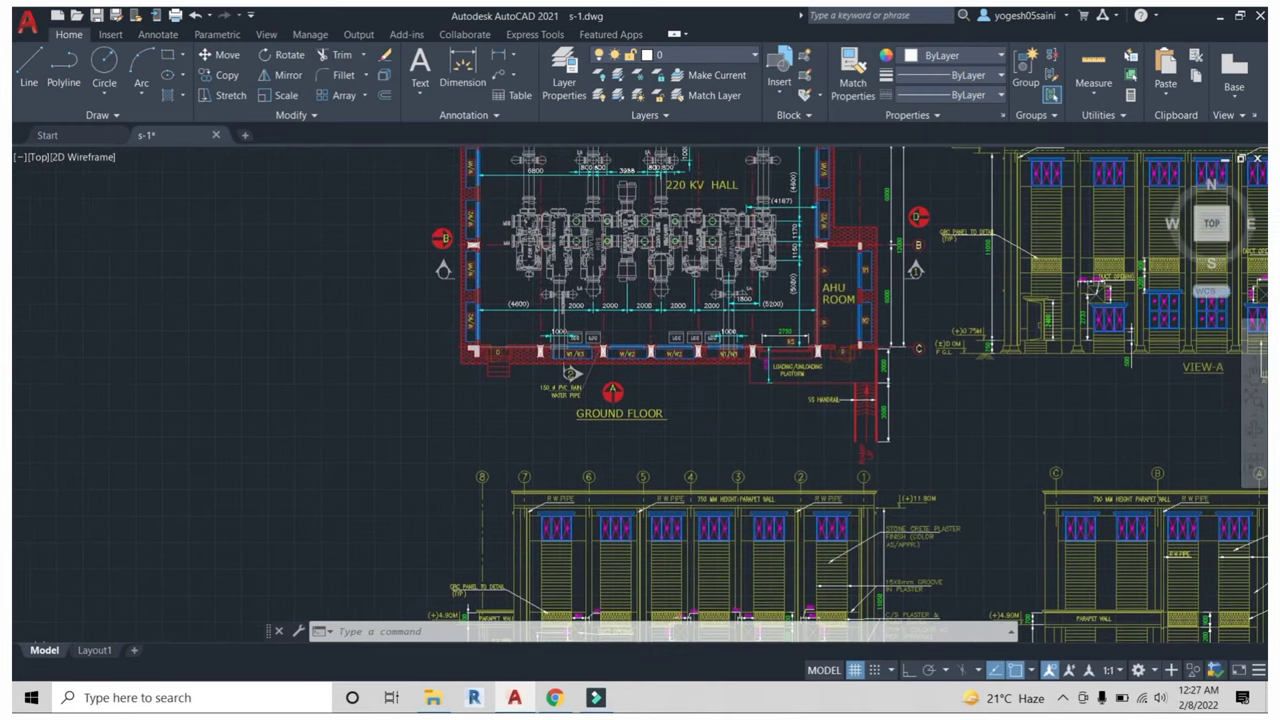
scroll(648, 415, up, 1)
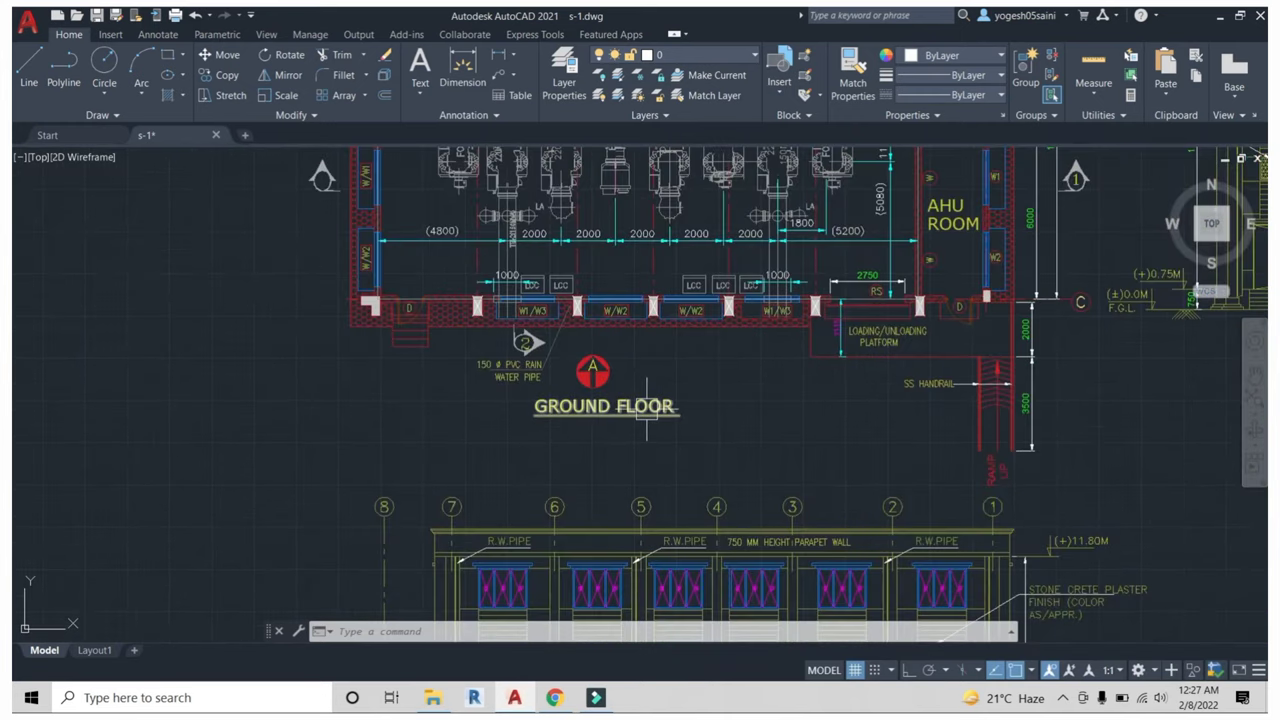
middle_drag(663, 379, 695, 439)
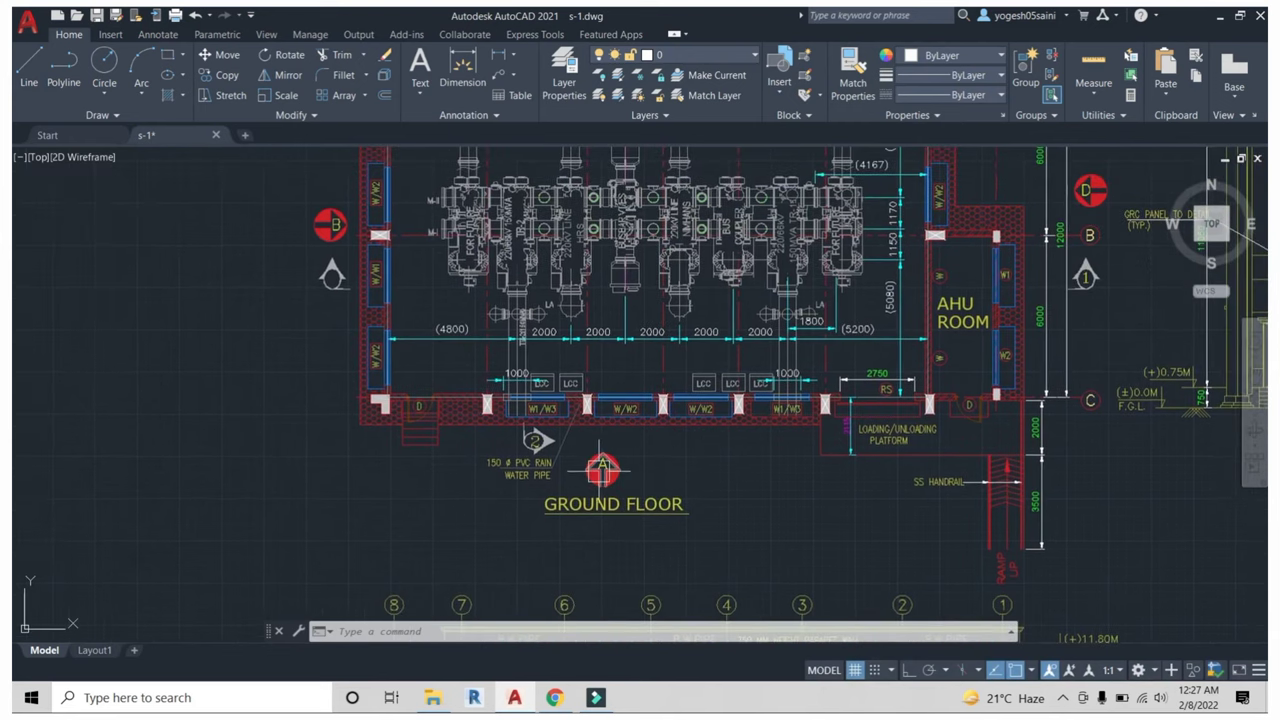
middle_drag(600, 470, 619, 606)
mouse_move(366, 330)
middle_down()
mouse_move(342, 368)
mouse_move(342, 466)
mouse_move(80, 396)
middle_up()
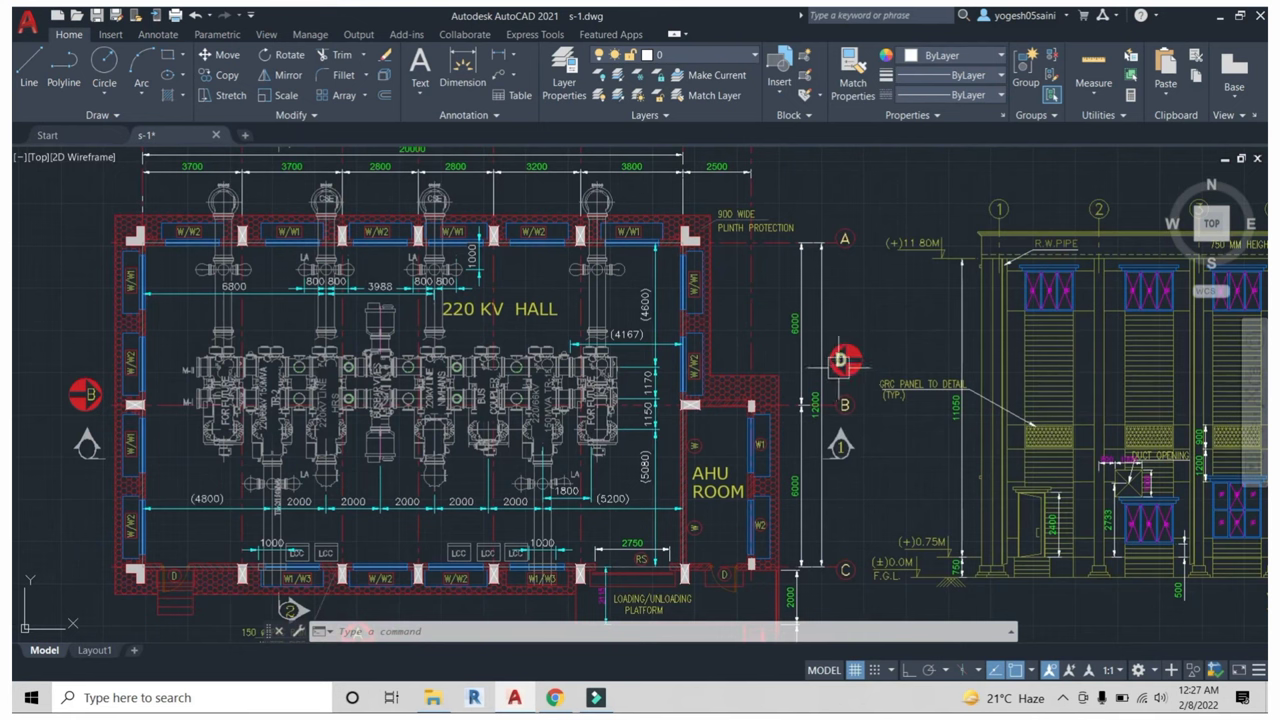
scroll(840, 350, up, 2)
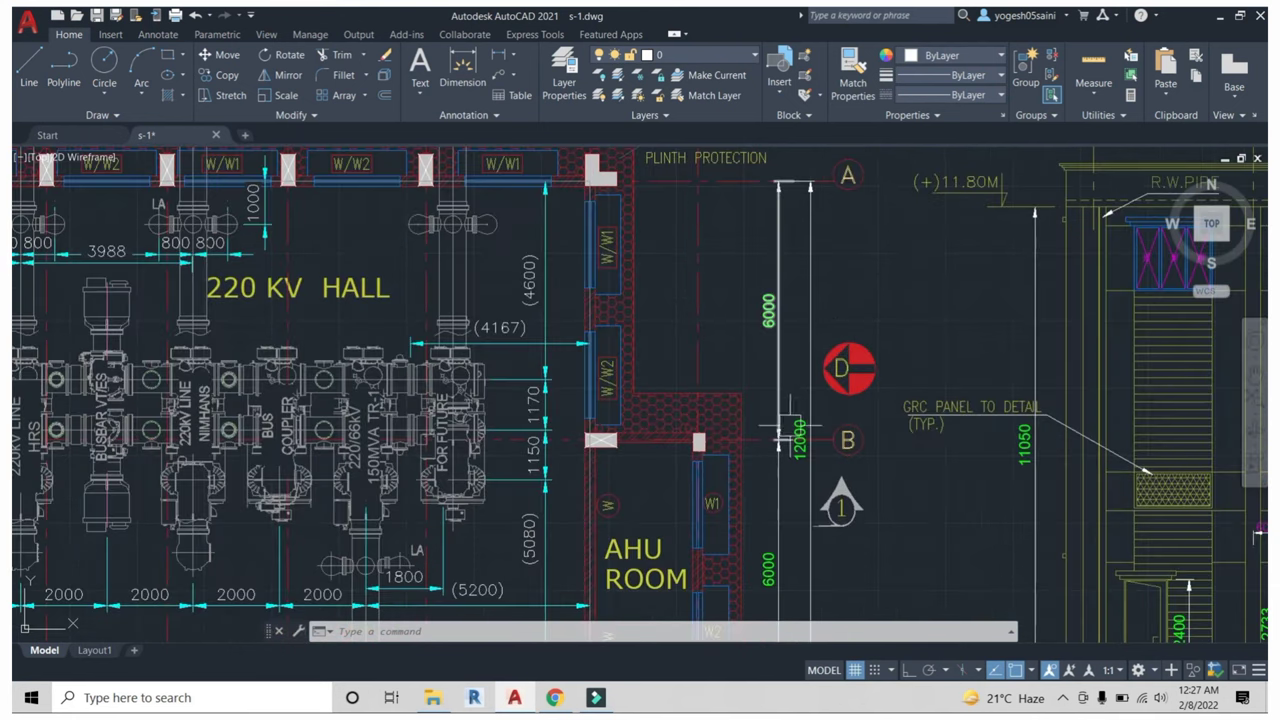
scroll(822, 267, down, 4)
scroll(494, 209, down, 1)
middle_drag(756, 458, 701, 376)
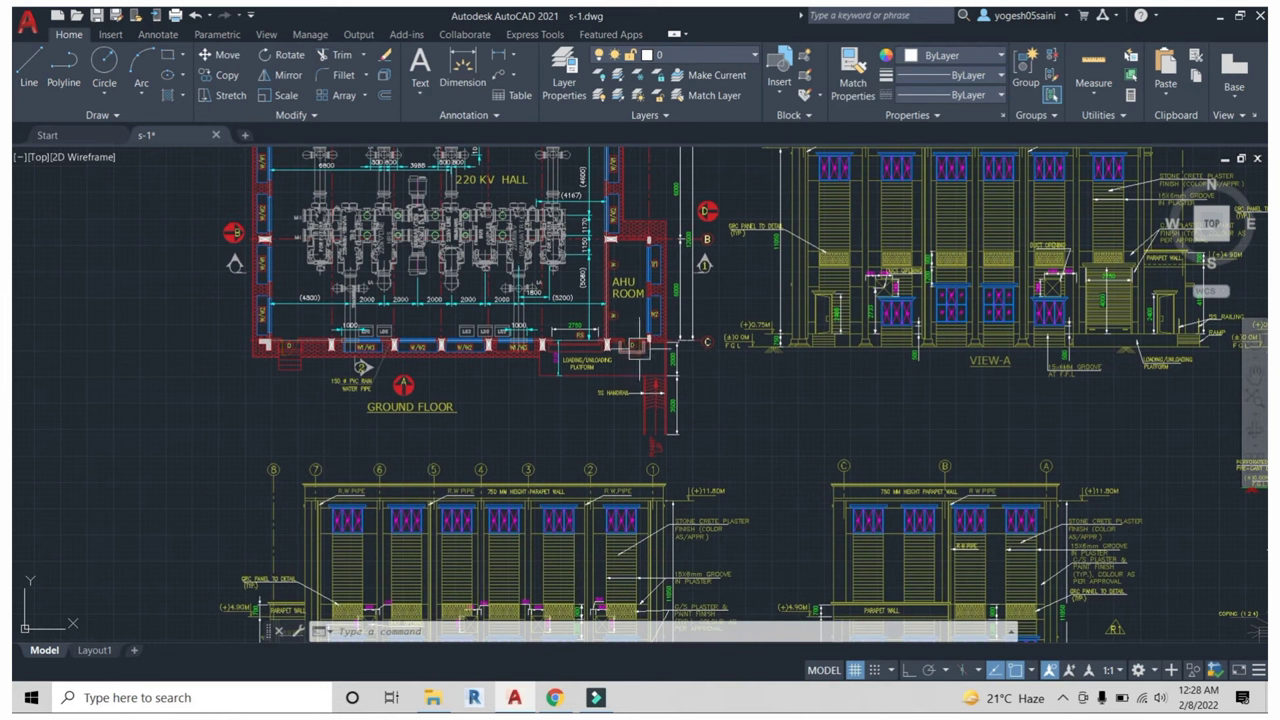
scroll(640, 360, down, 2)
middle_drag(666, 406, 481, 406)
scroll(655, 405, up, 4)
mouse_move(697, 348)
middle_down()
mouse_move(697, 424)
mouse_move(666, 389)
middle_up()
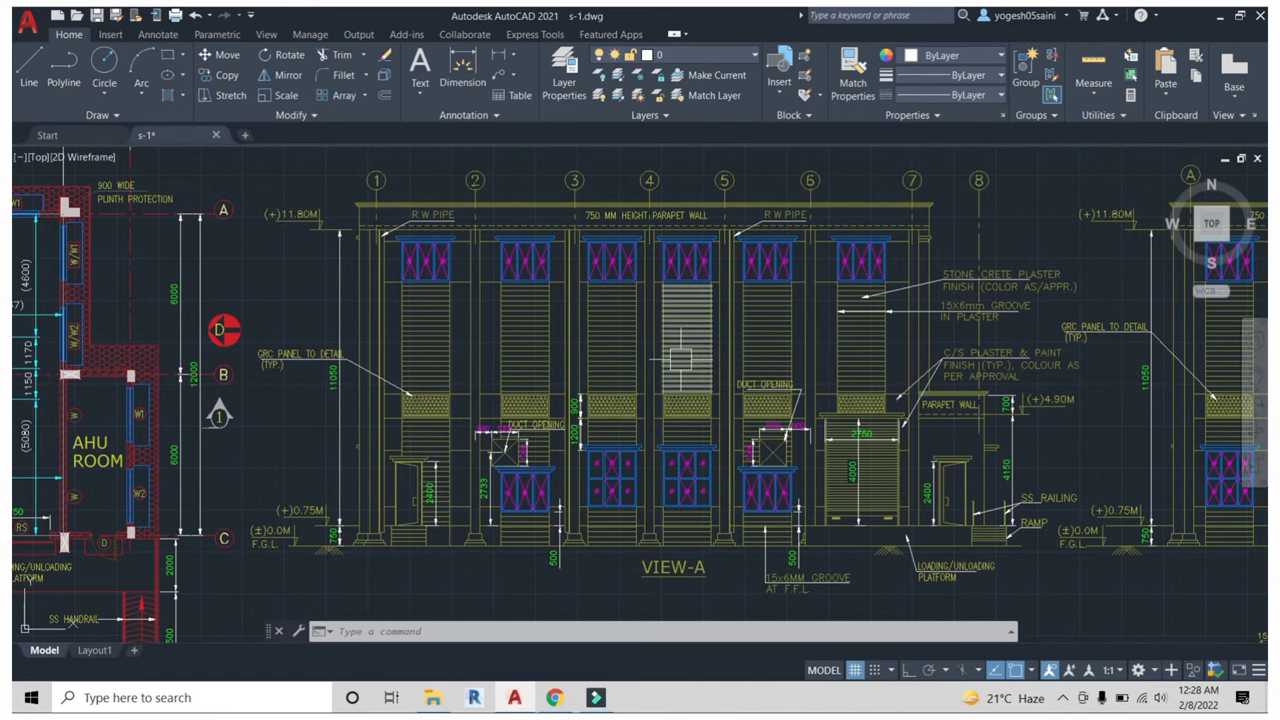
mouse_move(681, 358)
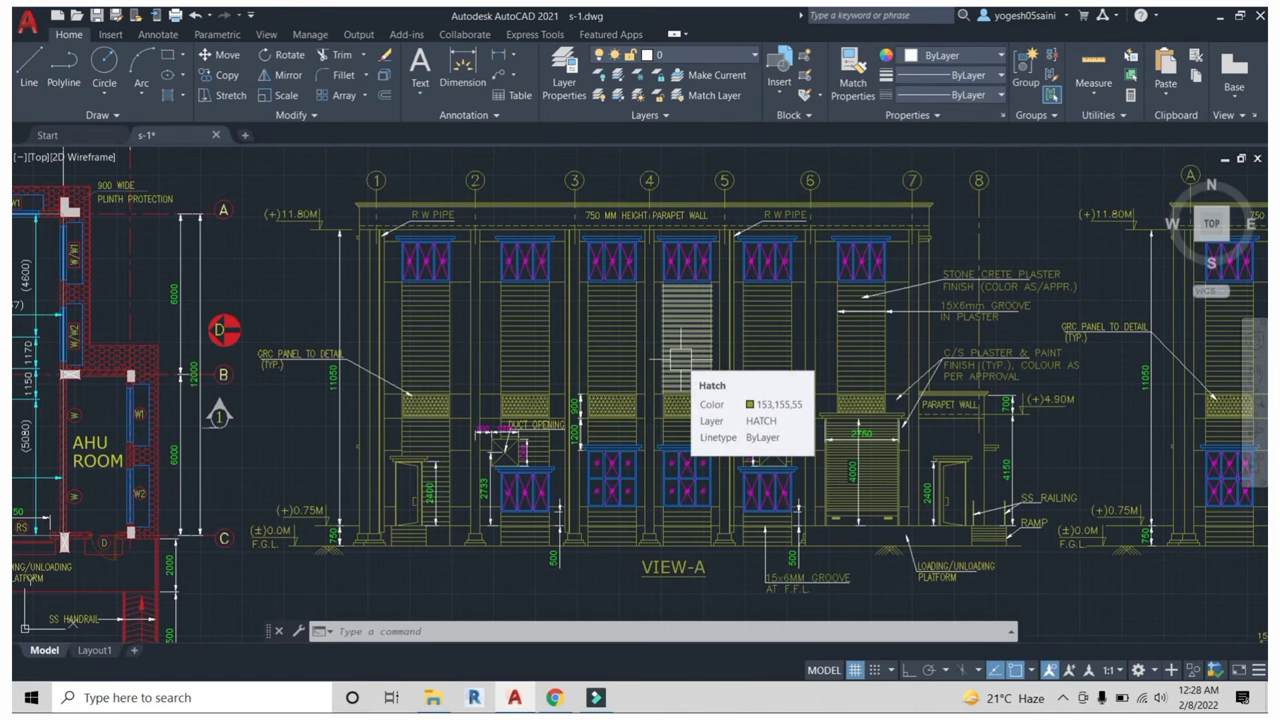
scroll(300, 540, up, 5)
scroll(349, 571, up, 1)
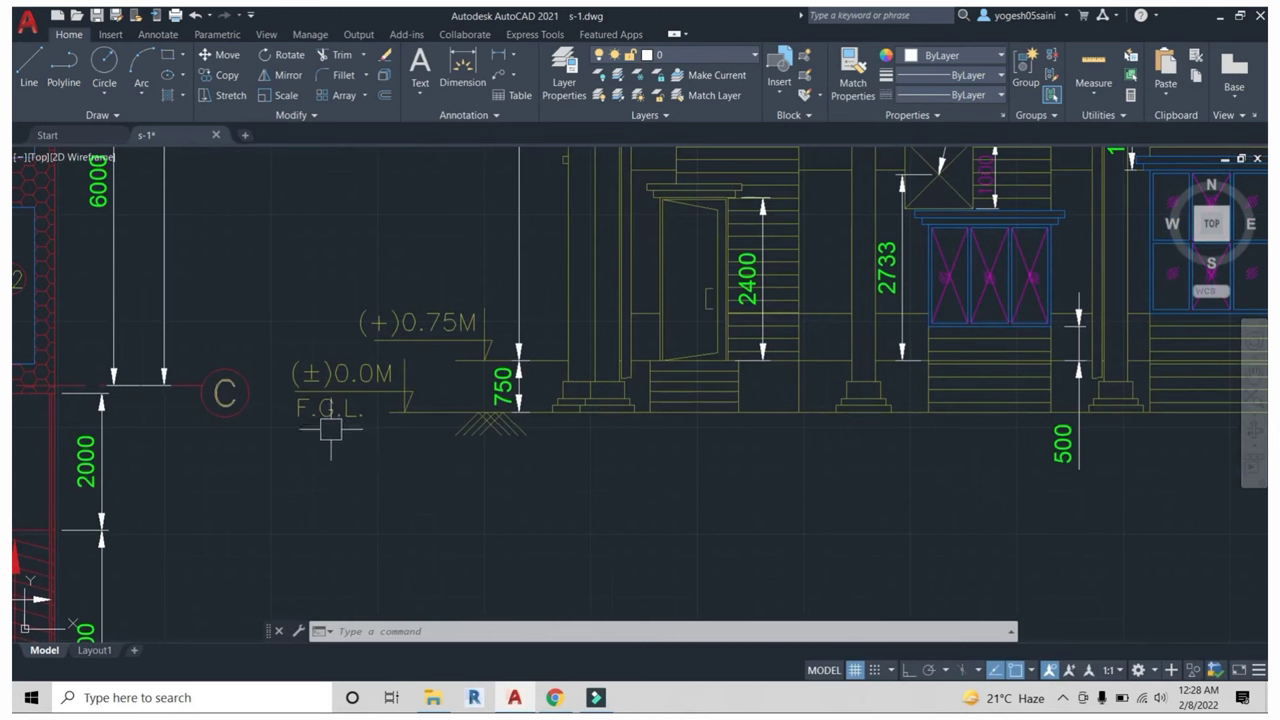
middle_drag(409, 400, 404, 491)
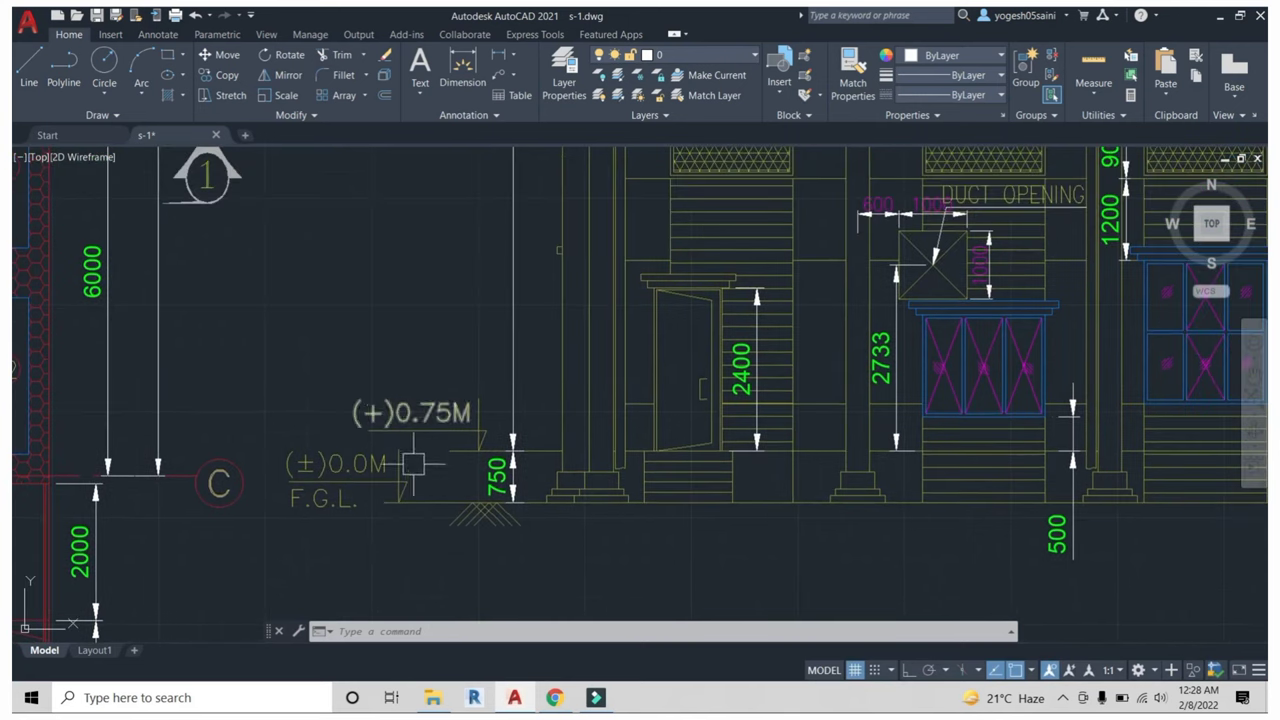
scroll(423, 366, down, 3)
scroll(428, 410, down, 2)
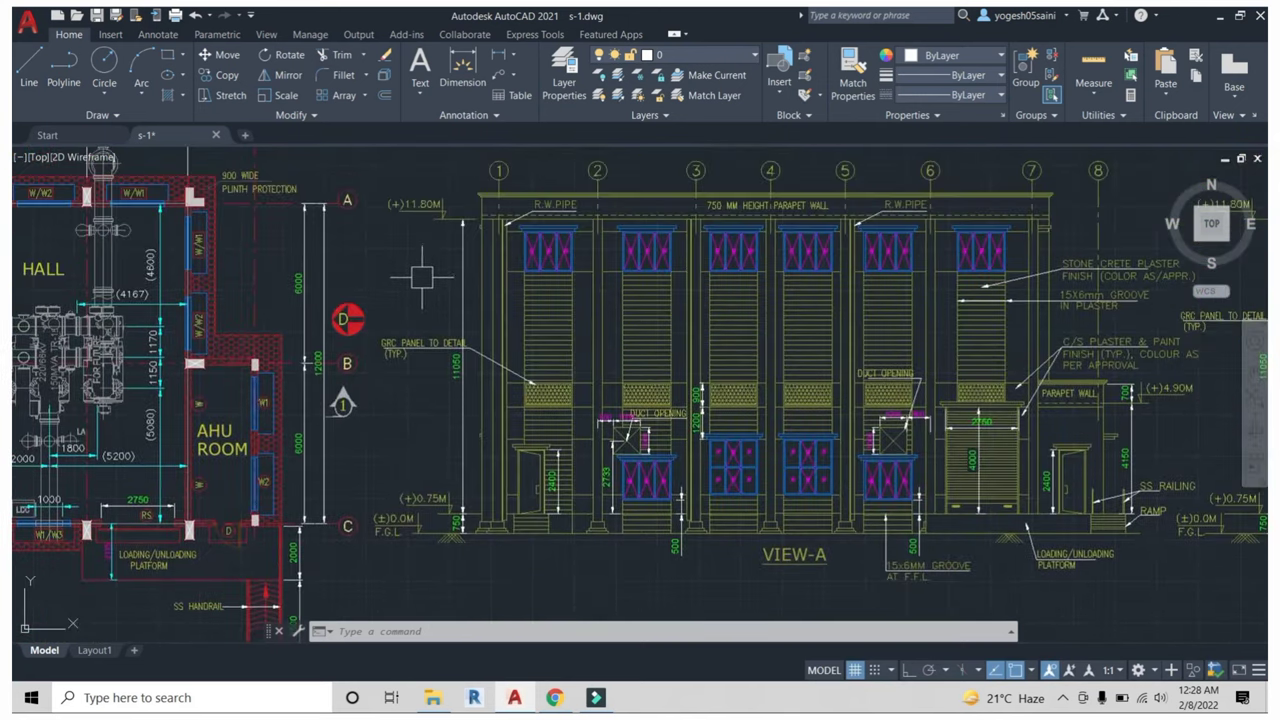
scroll(436, 221, up, 3)
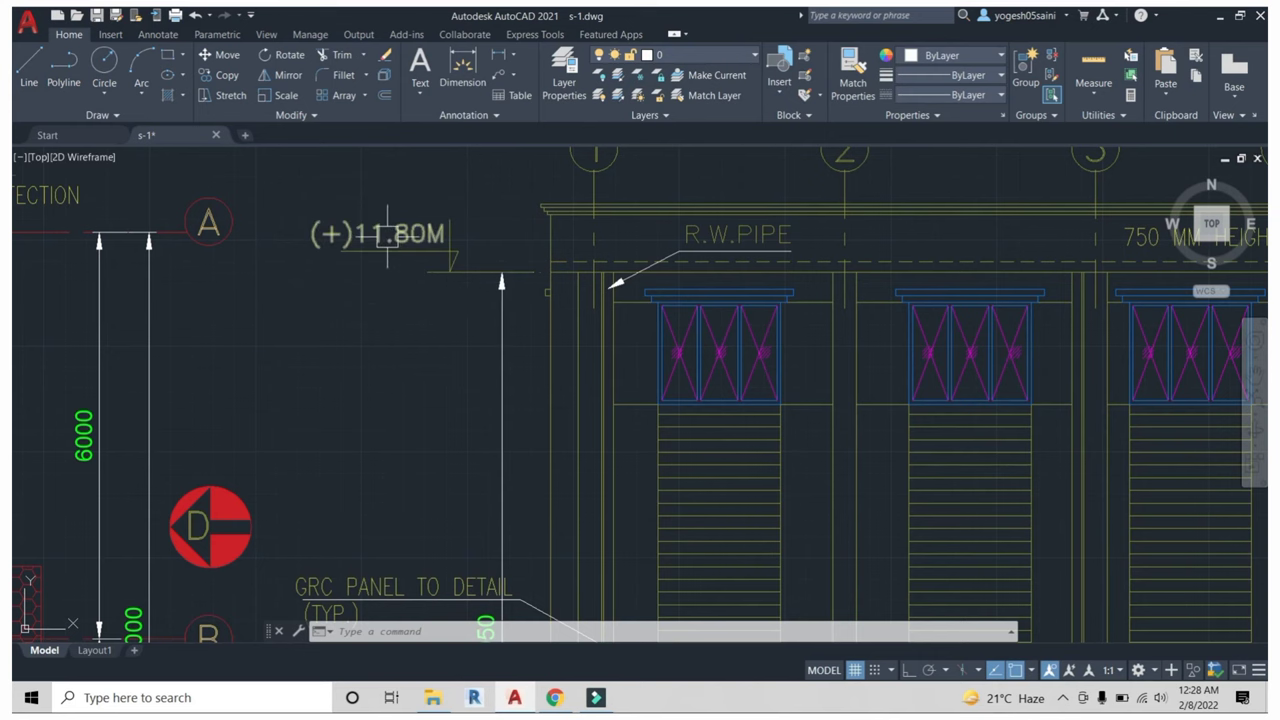
scroll(420, 277, down, 5)
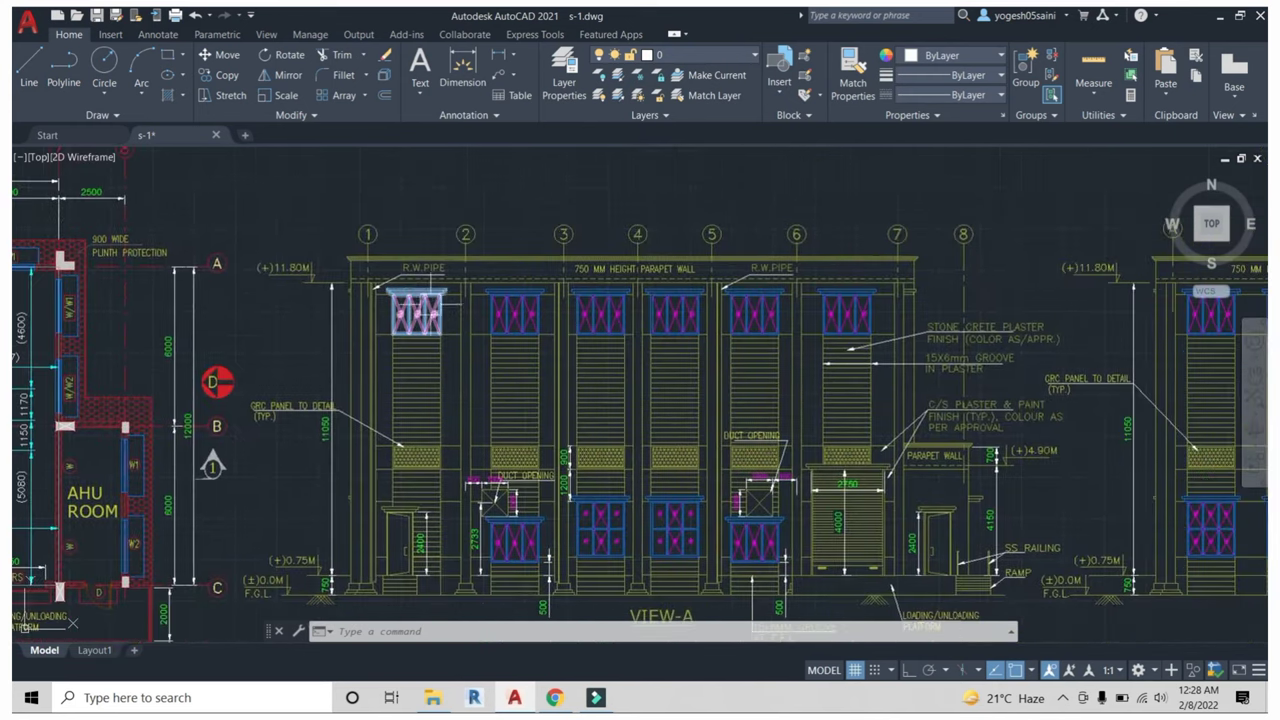
scroll(435, 285, up, 4)
scroll(441, 230, down, 5)
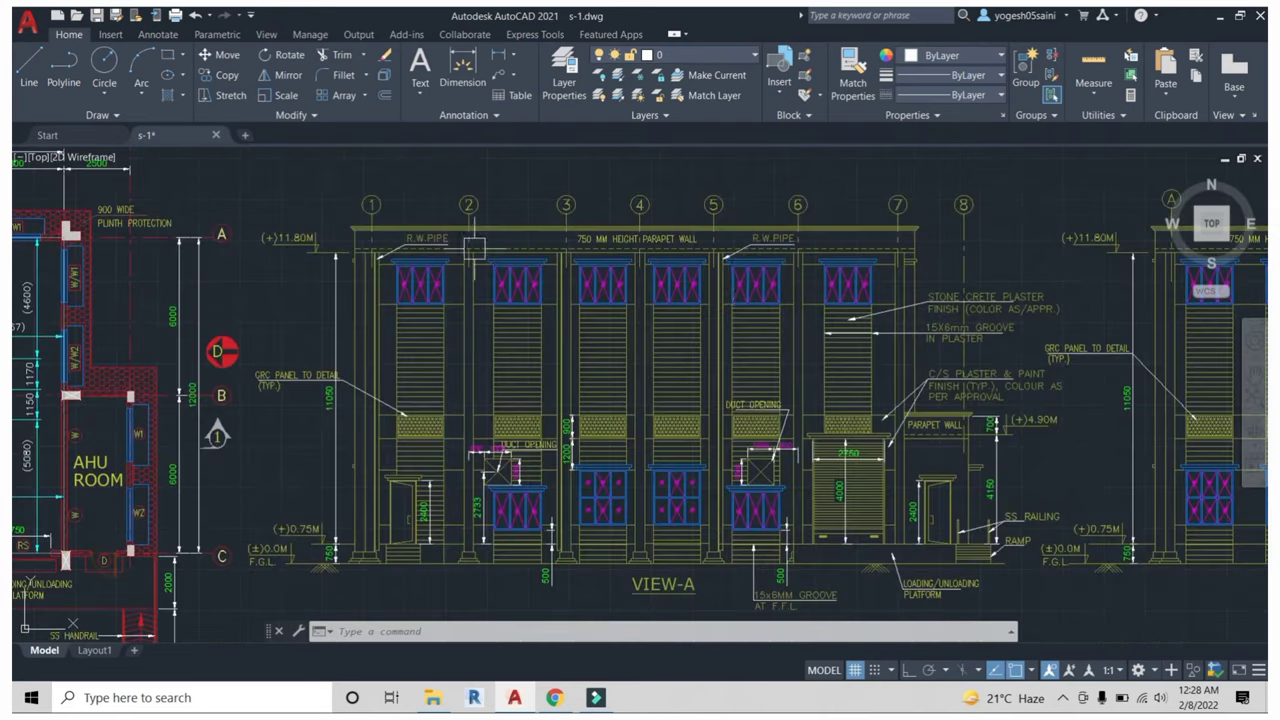
scroll(441, 230, up, 1)
scroll(444, 245, up, 4)
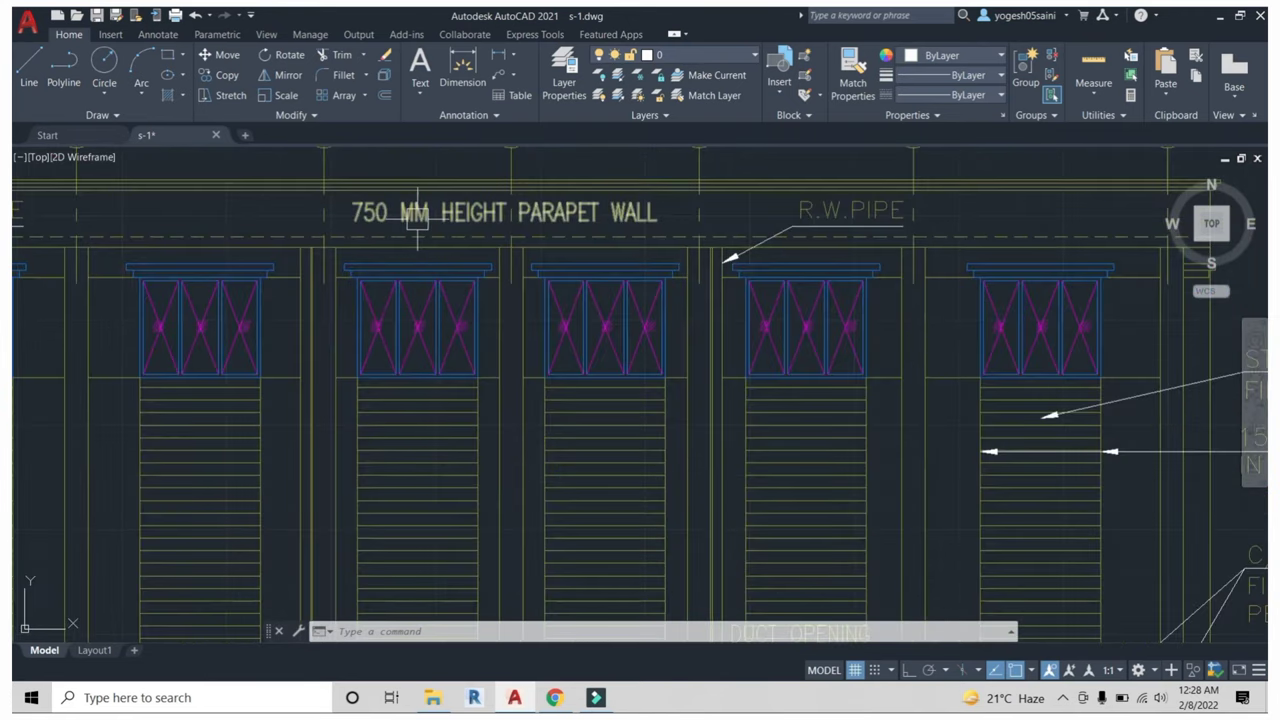
scroll(392, 216, down, 3)
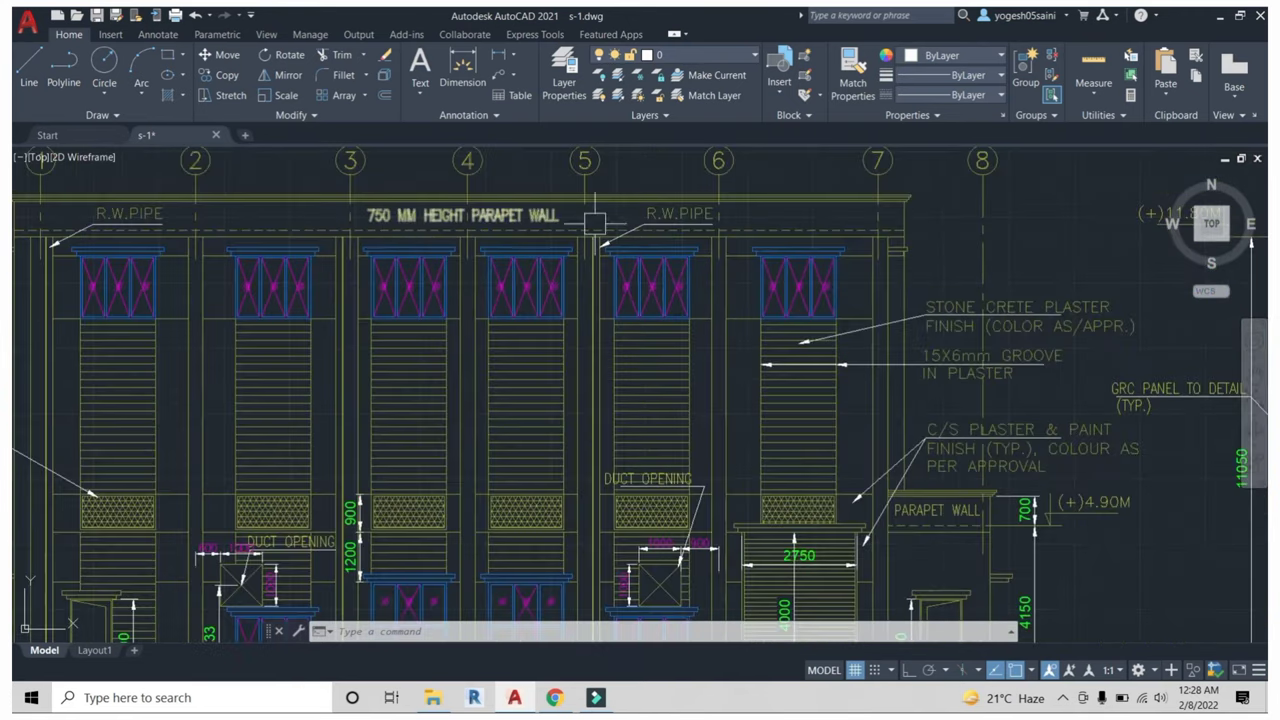
scroll(630, 230, down, 3)
scroll(896, 310, up, 2)
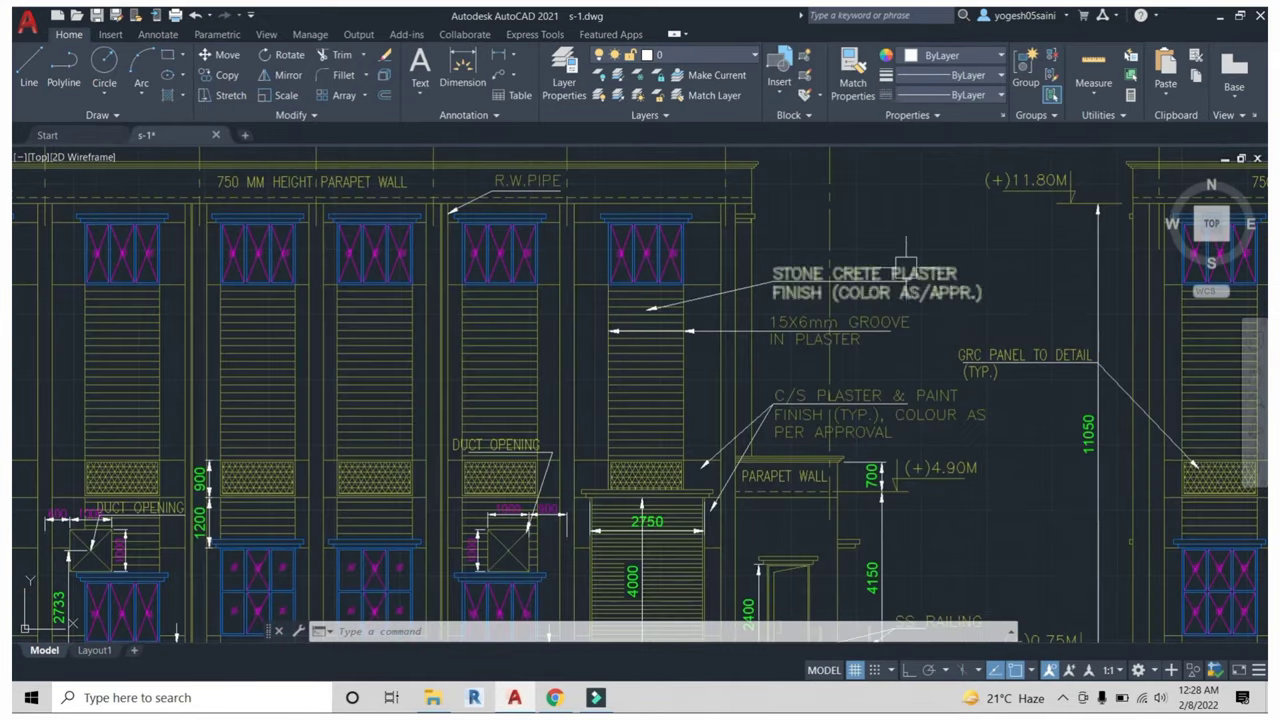
middle_drag(890, 338, 875, 303)
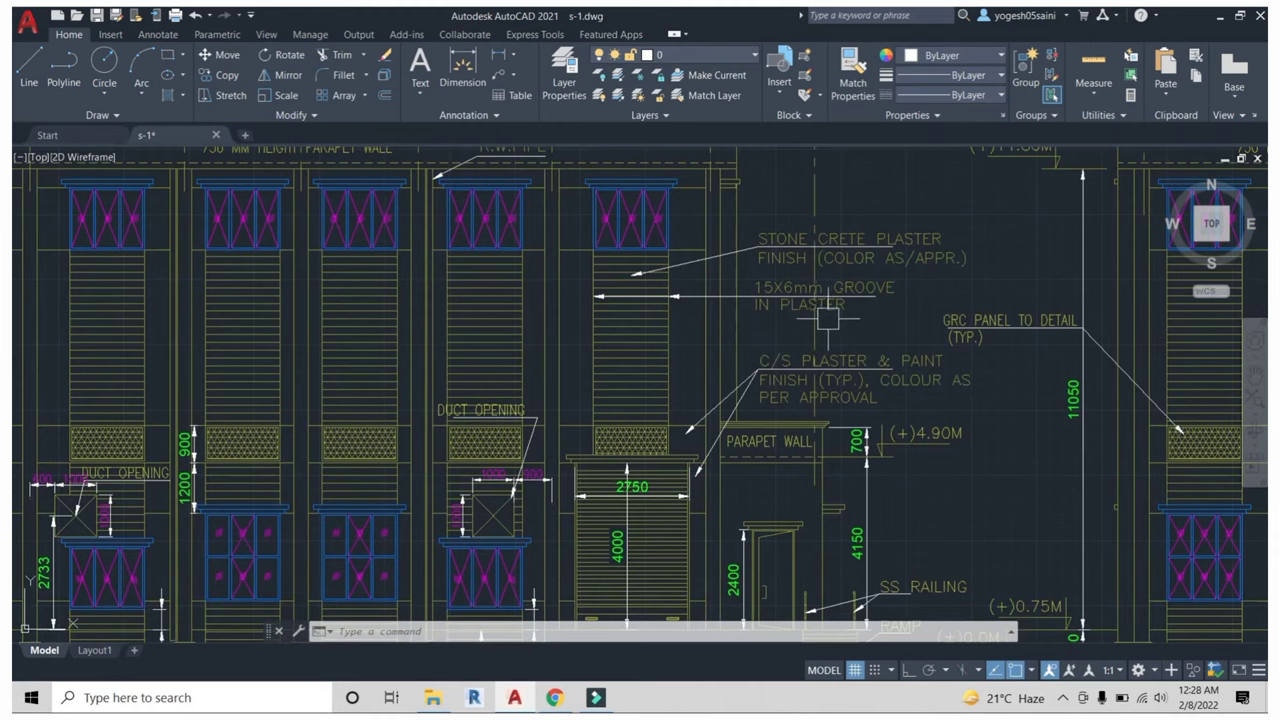
middle_drag(773, 295, 811, 223)
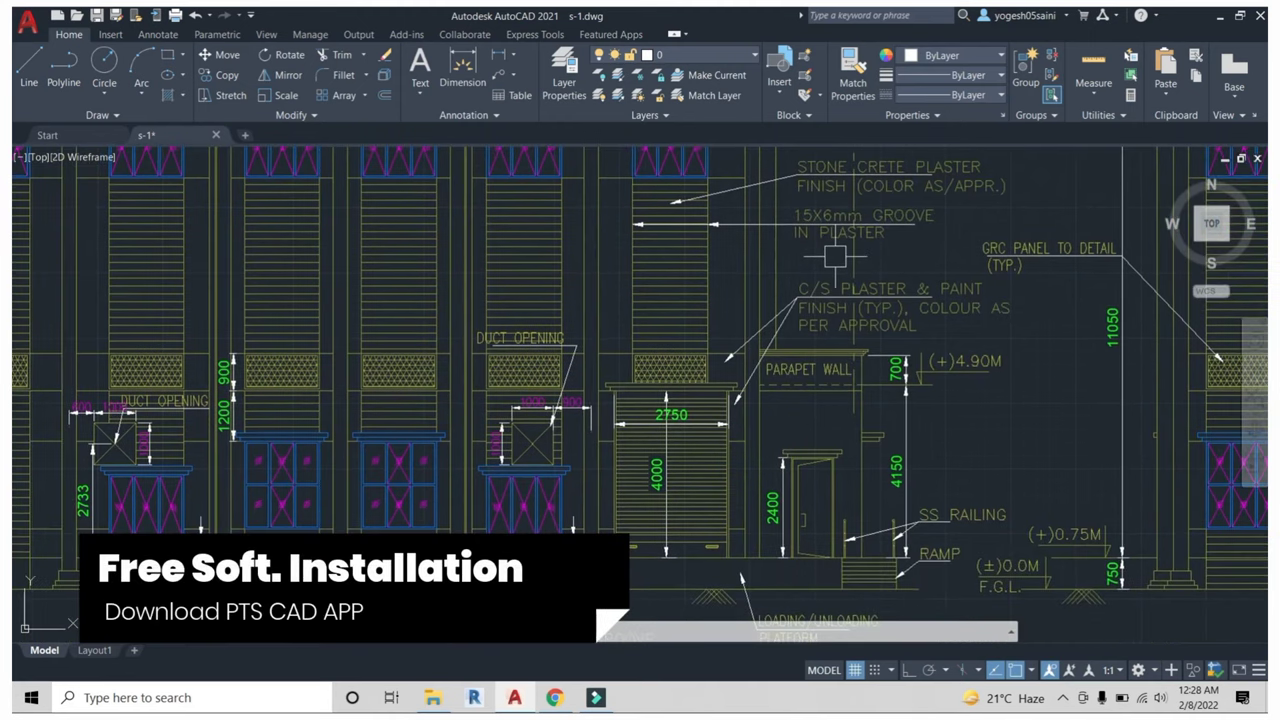
middle_drag(835, 257, 926, 430)
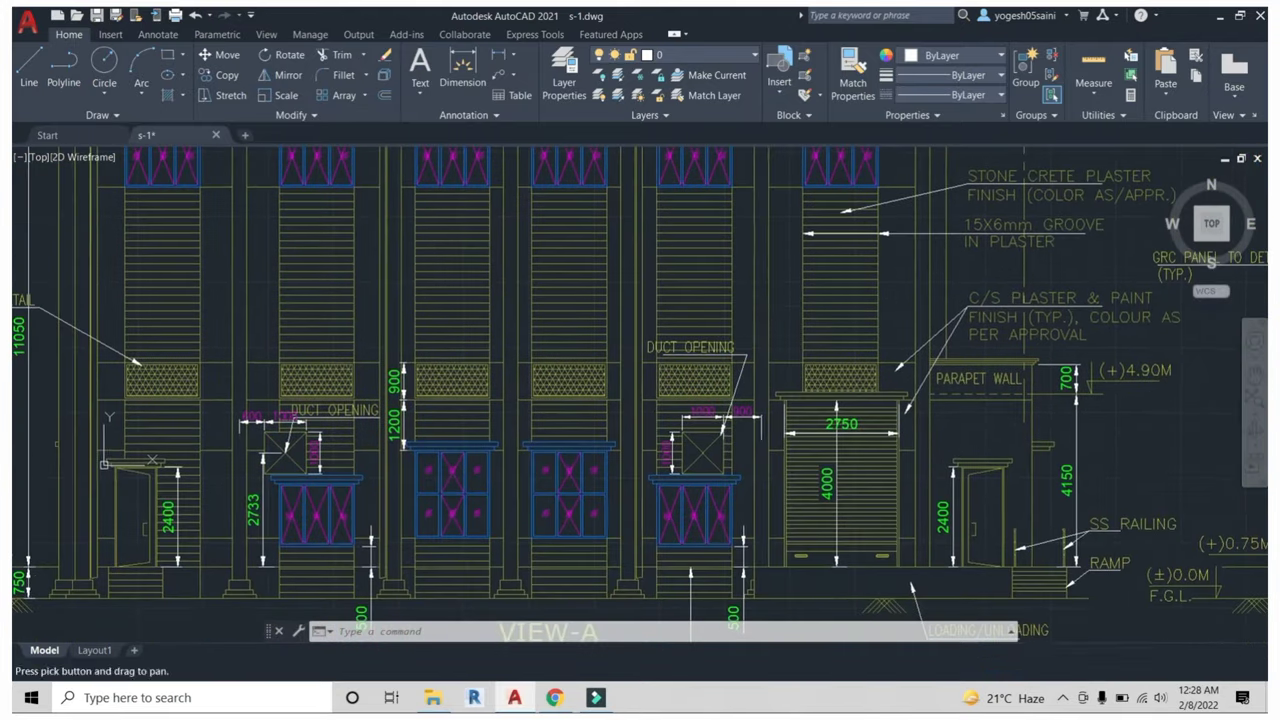
middle_drag(686, 466, 814, 457)
scroll(542, 274, down, 3)
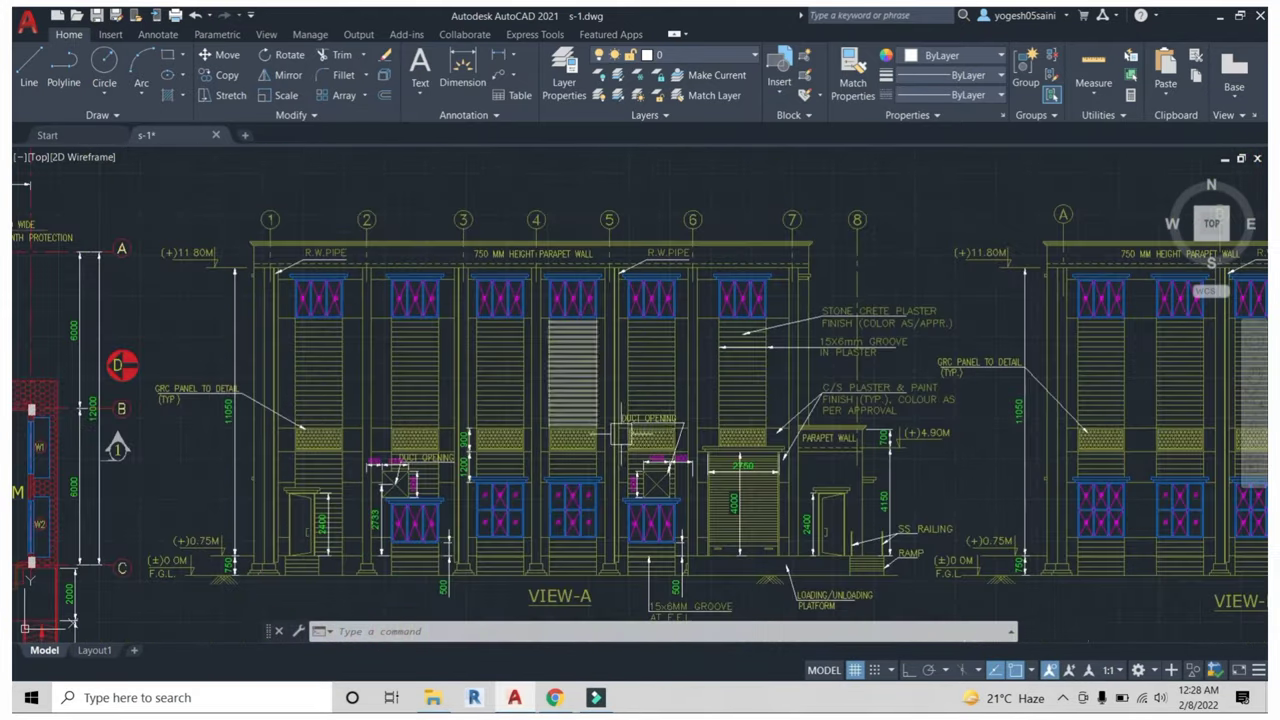
scroll(580, 503, up, 3)
scroll(580, 503, up, 1)
scroll(591, 451, down, 3)
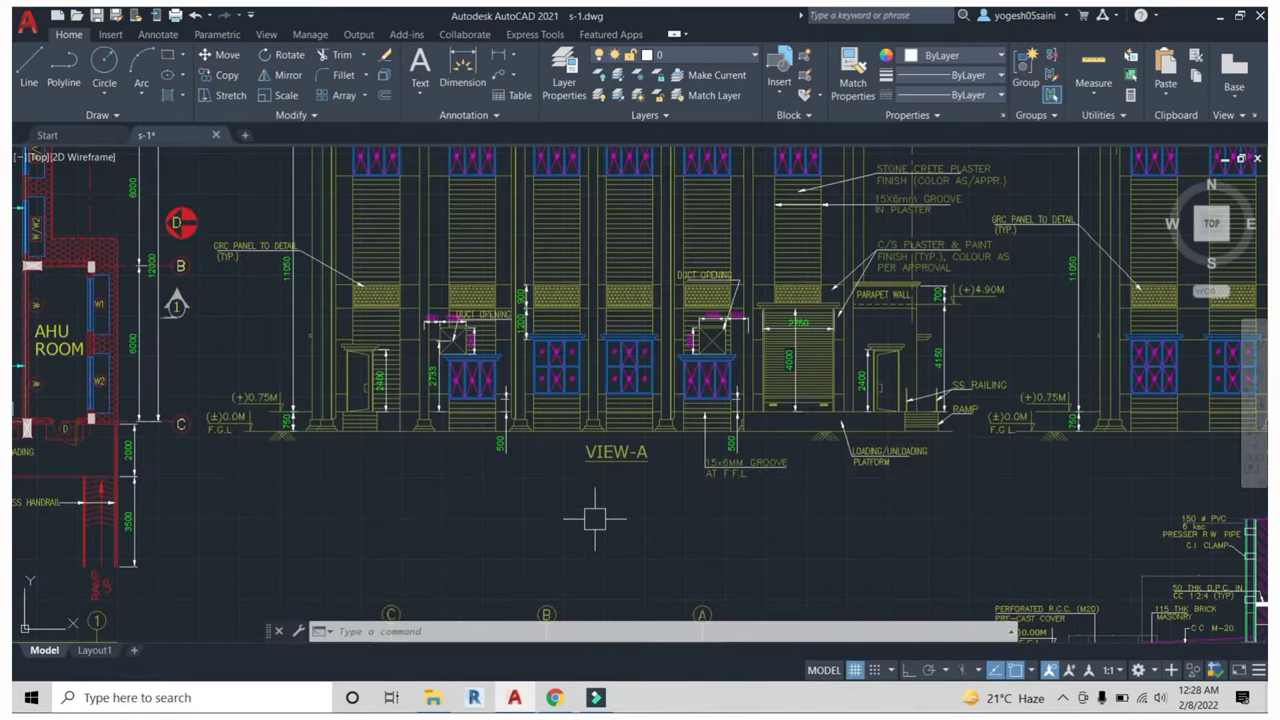
scroll(591, 514, down, 1)
scroll(700, 434, down, 1)
scroll(726, 414, up, 4)
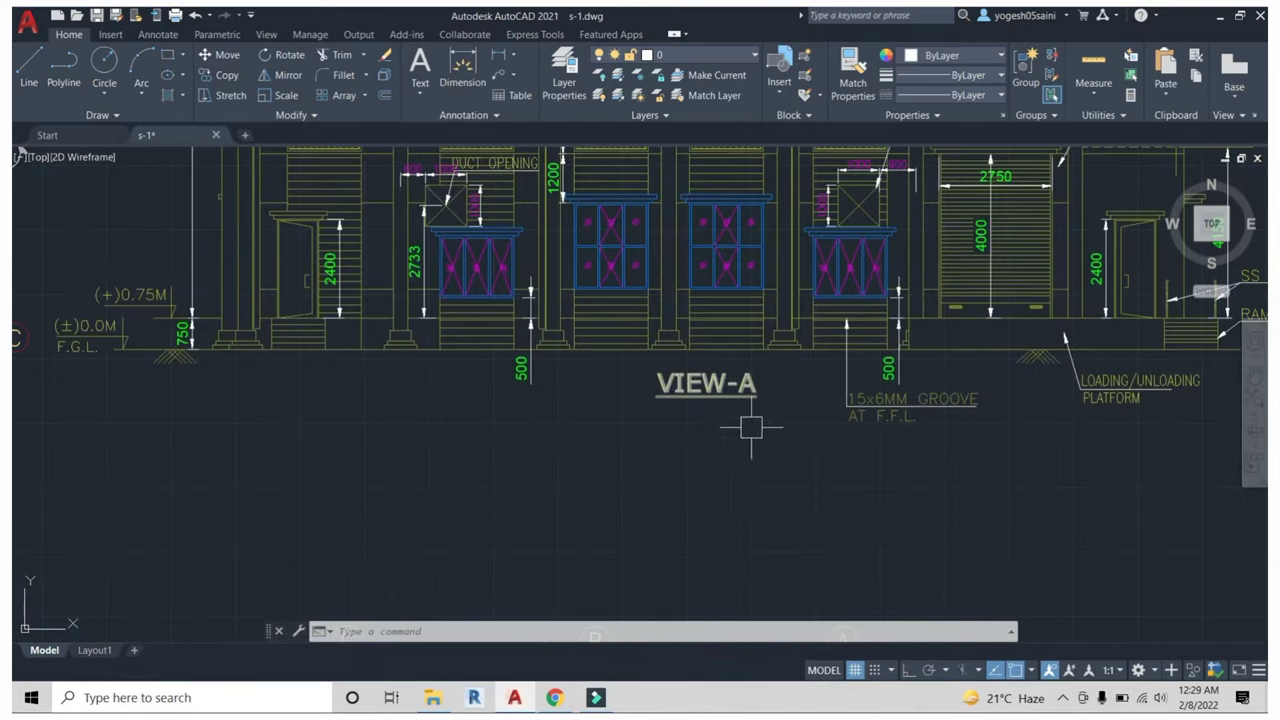
scroll(751, 427, down, 4)
scroll(428, 427, up, 1)
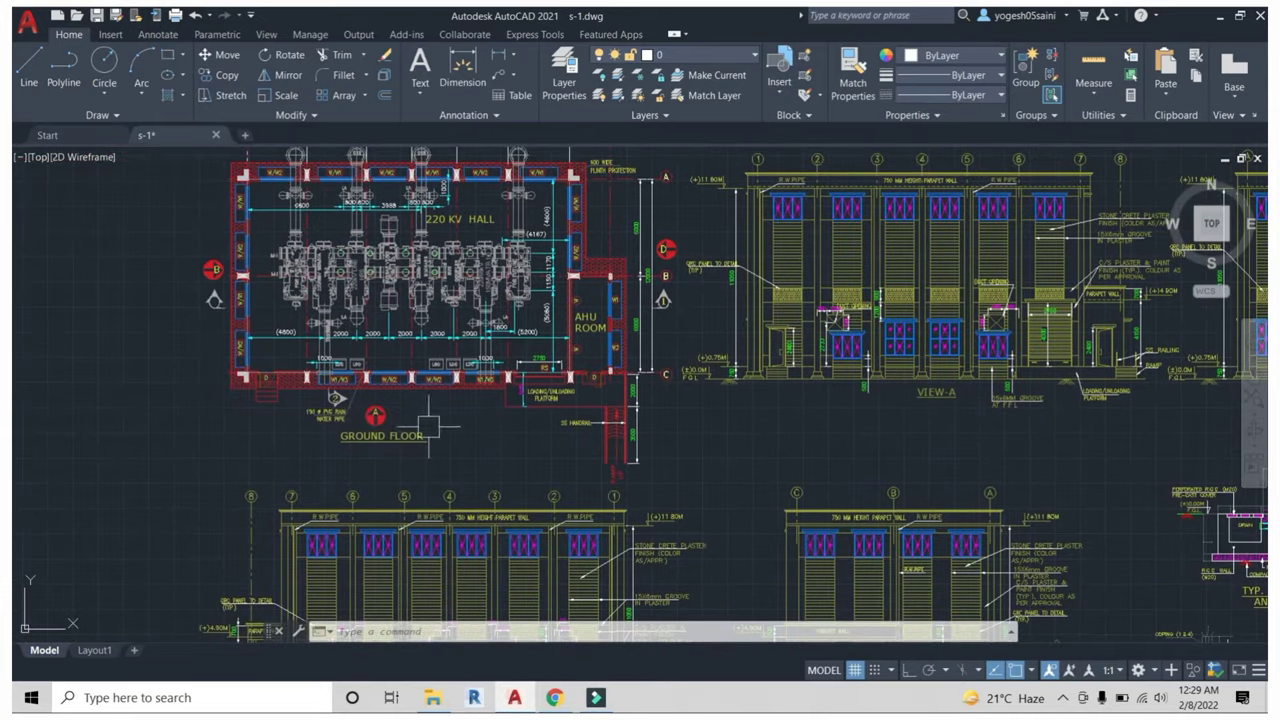
scroll(381, 427, up, 2)
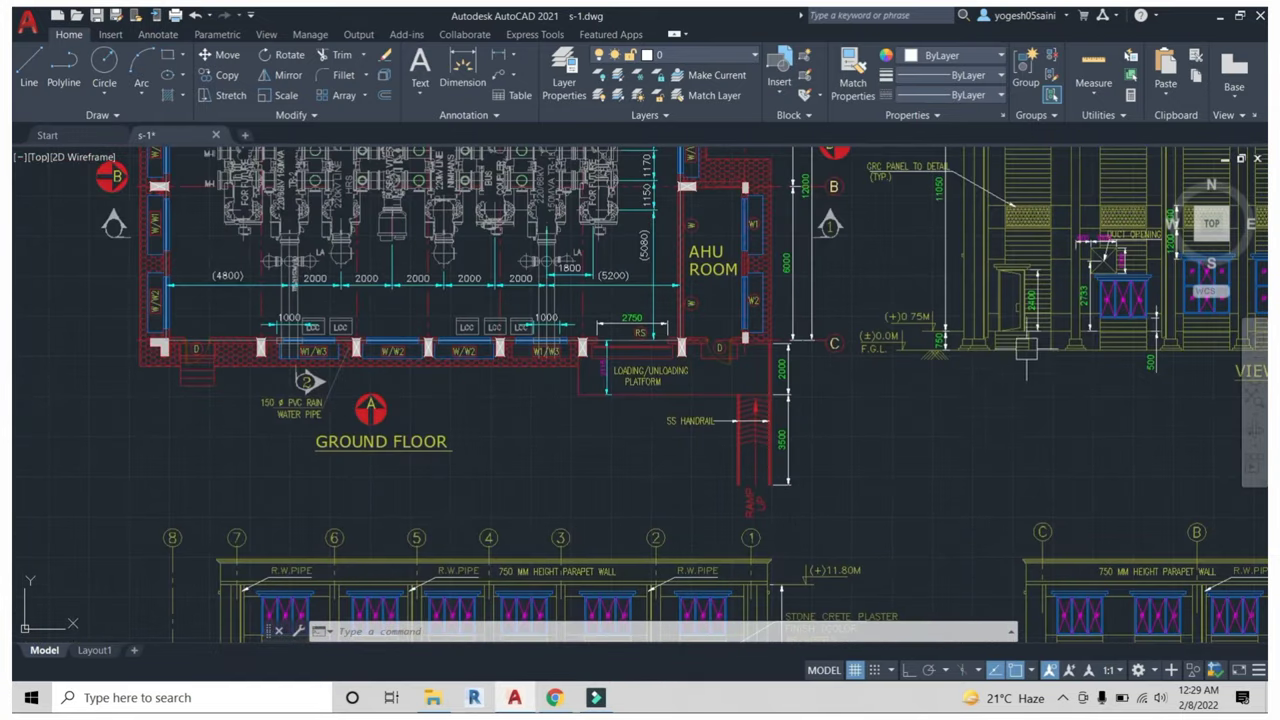
middle_drag(1044, 367, 891, 477)
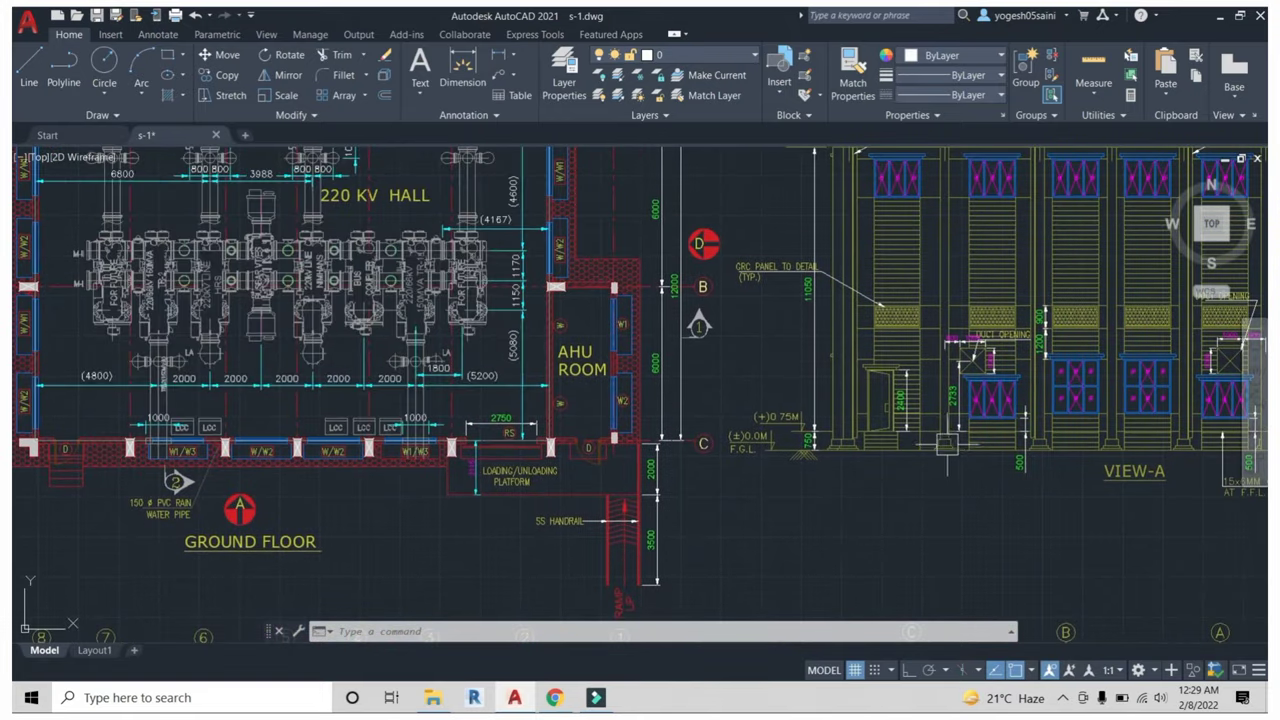
middle_drag(902, 539, 894, 537)
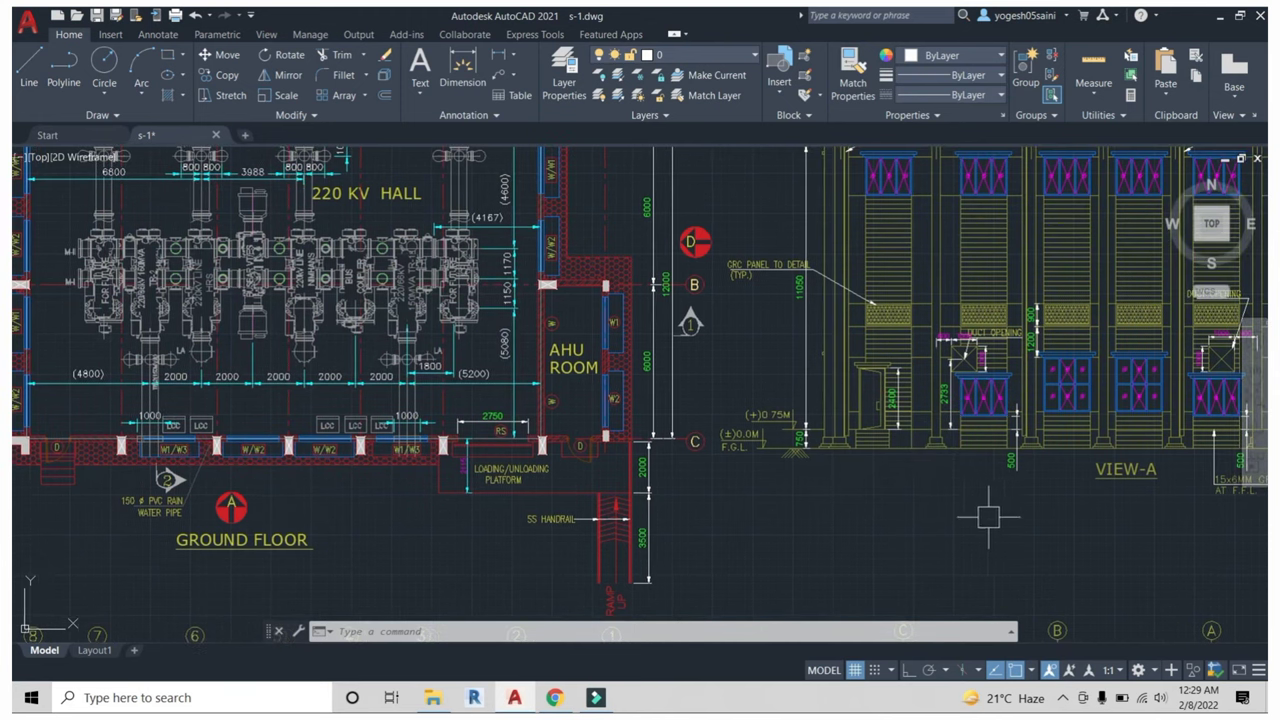
middle_drag(988, 516, 932, 495)
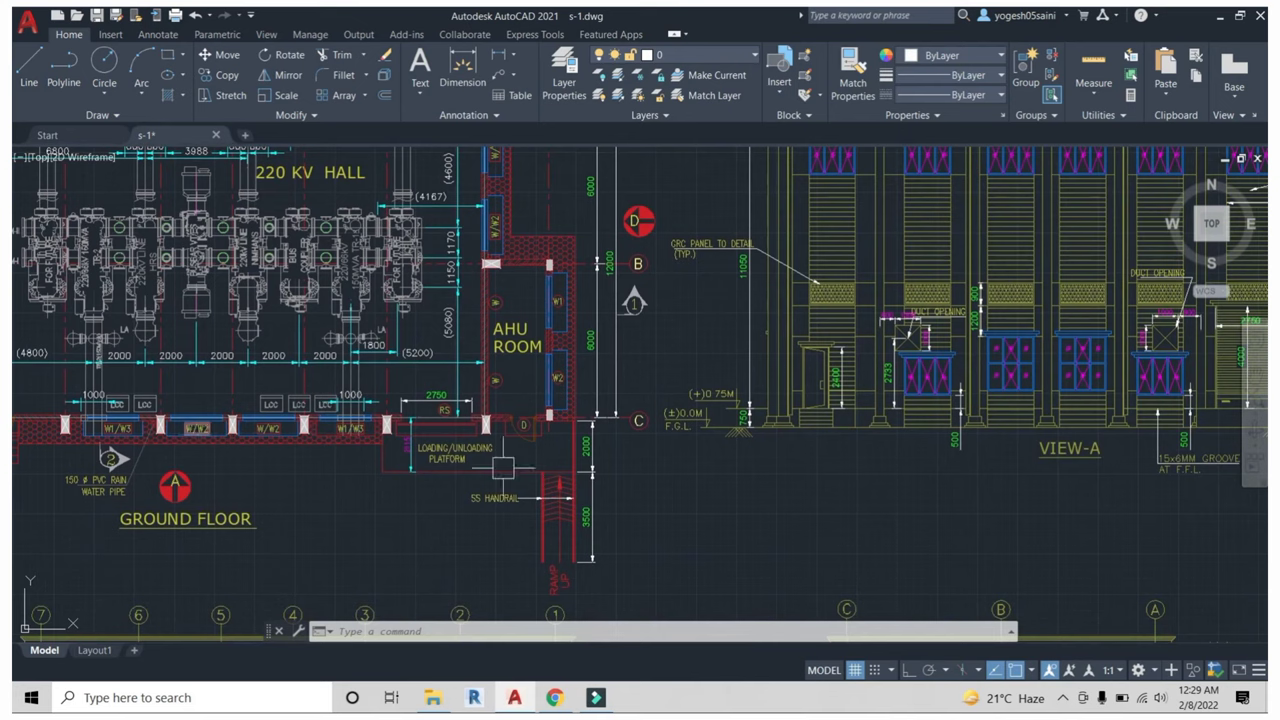
middle_drag(1037, 448, 906, 451)
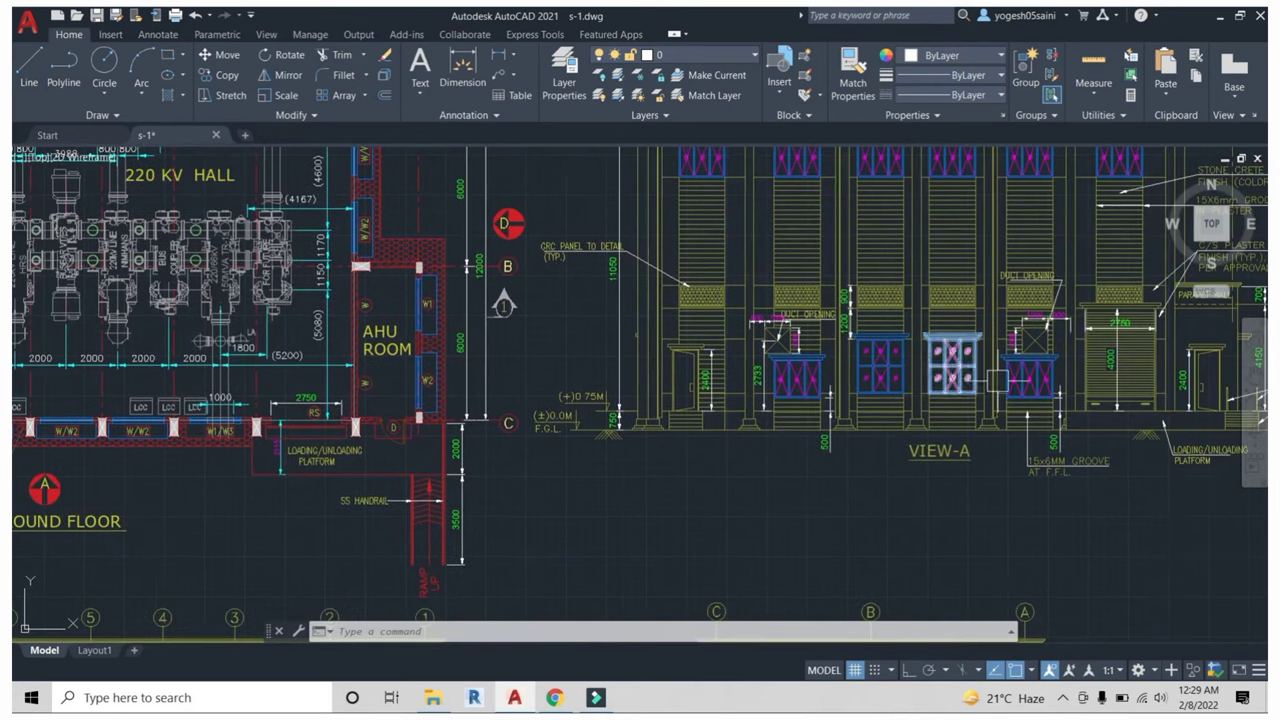
scroll(590, 262, up, 2)
scroll(590, 262, up, 2)
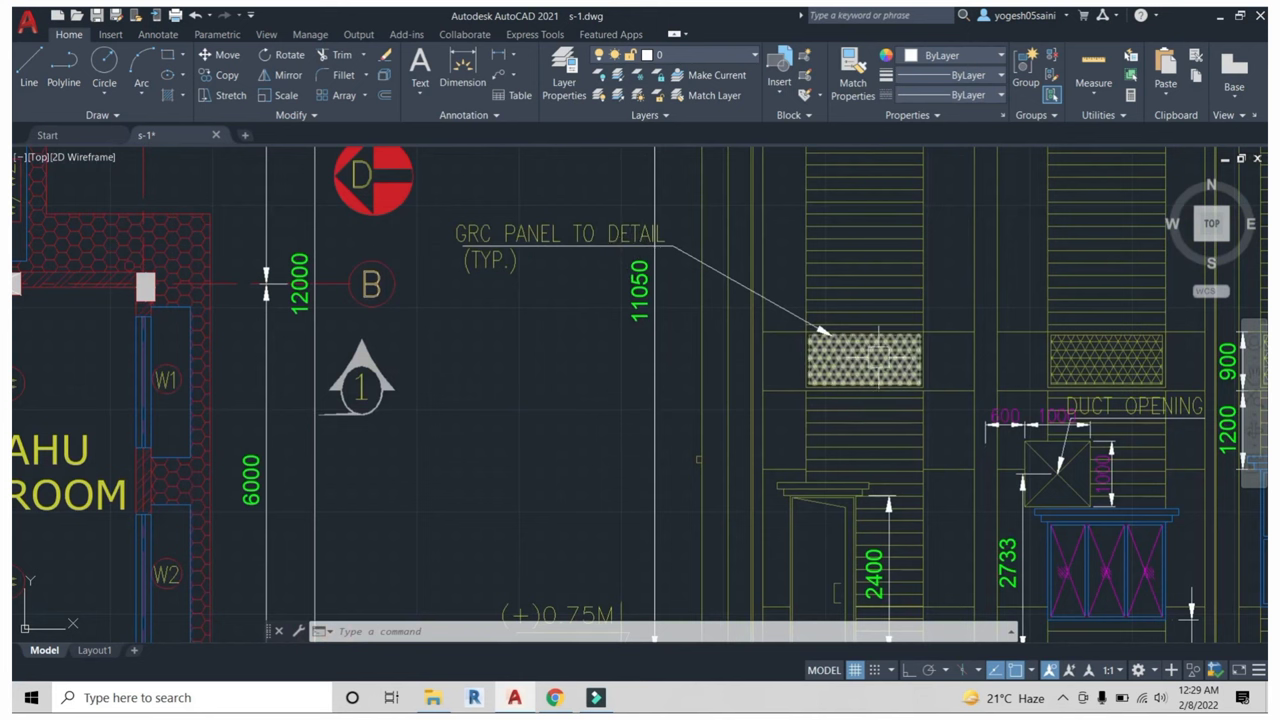
scroll(887, 358, up, 2)
scroll(860, 360, down, 2)
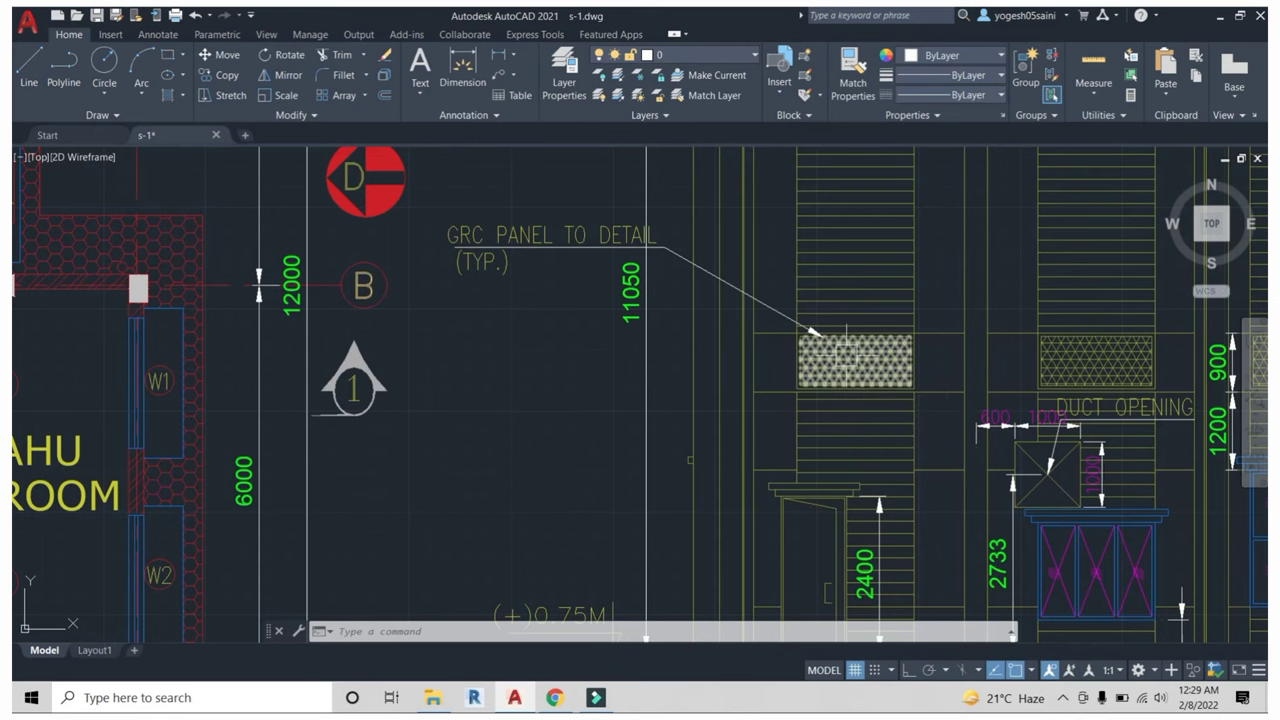
scroll(552, 233, down, 4)
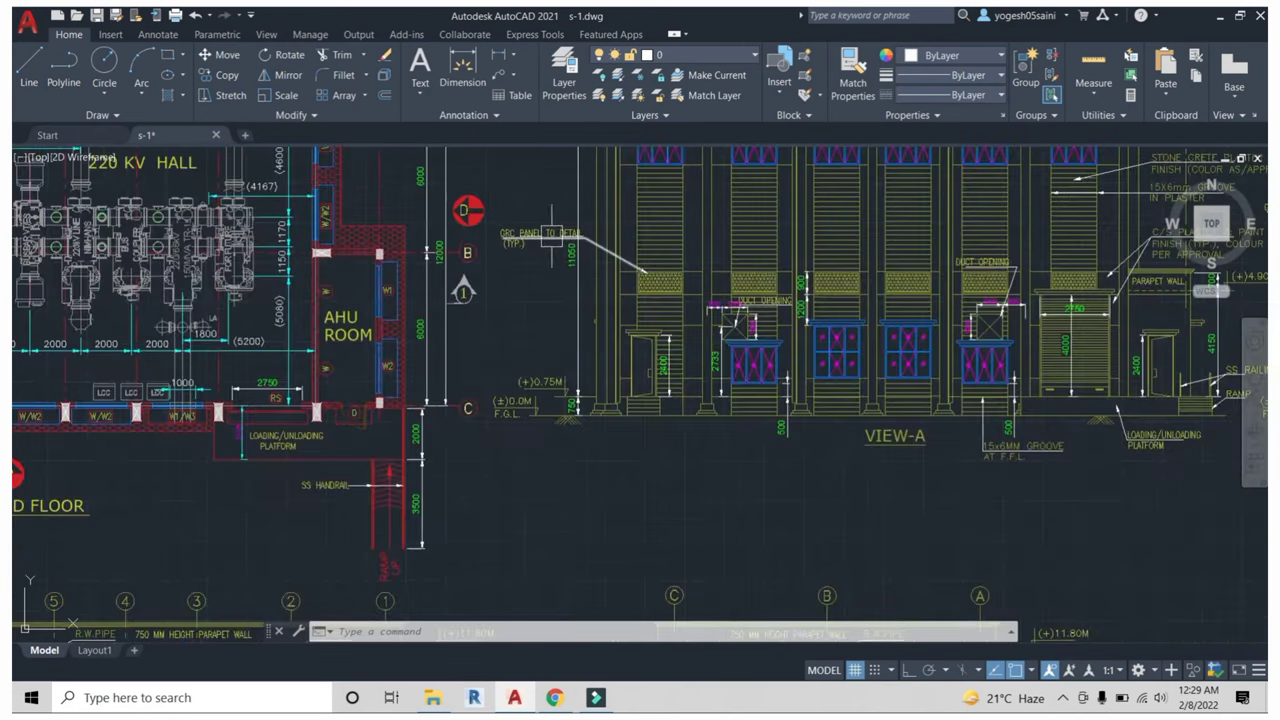
scroll(610, 280, down, 4)
scroll(694, 309, up, 4)
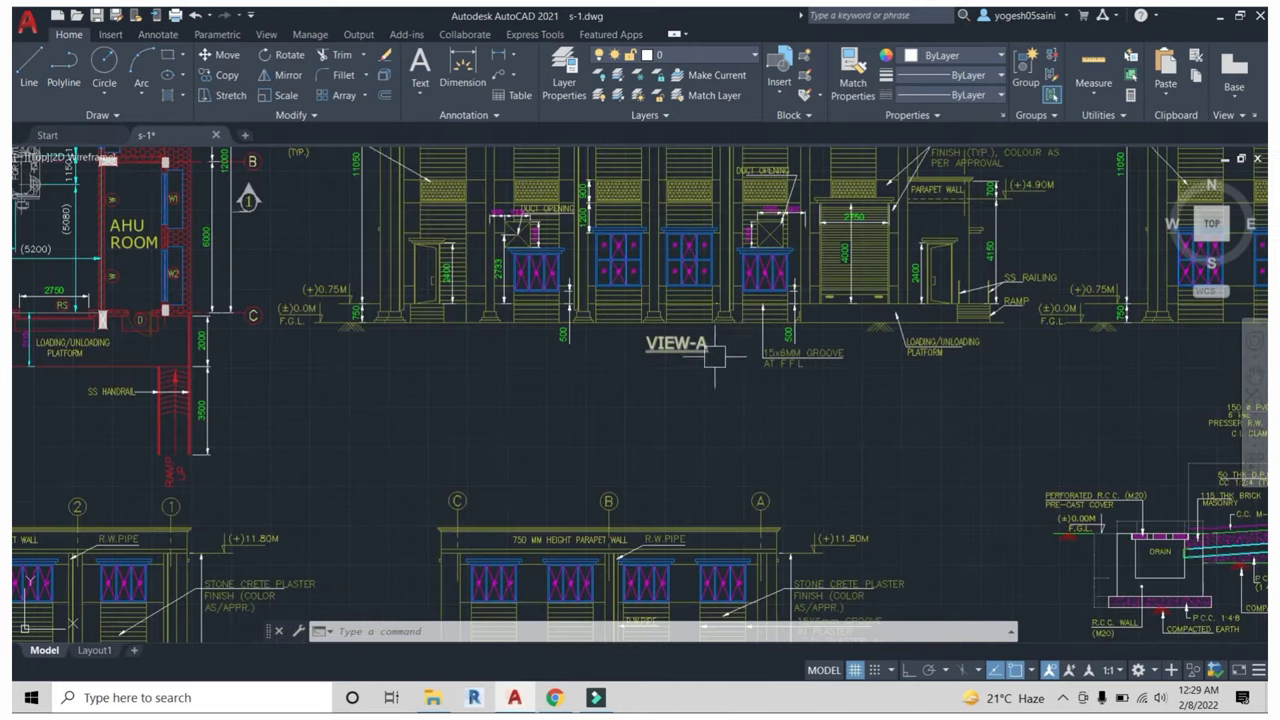
scroll(772, 322, down, 4)
scroll(1050, 280, up, 6)
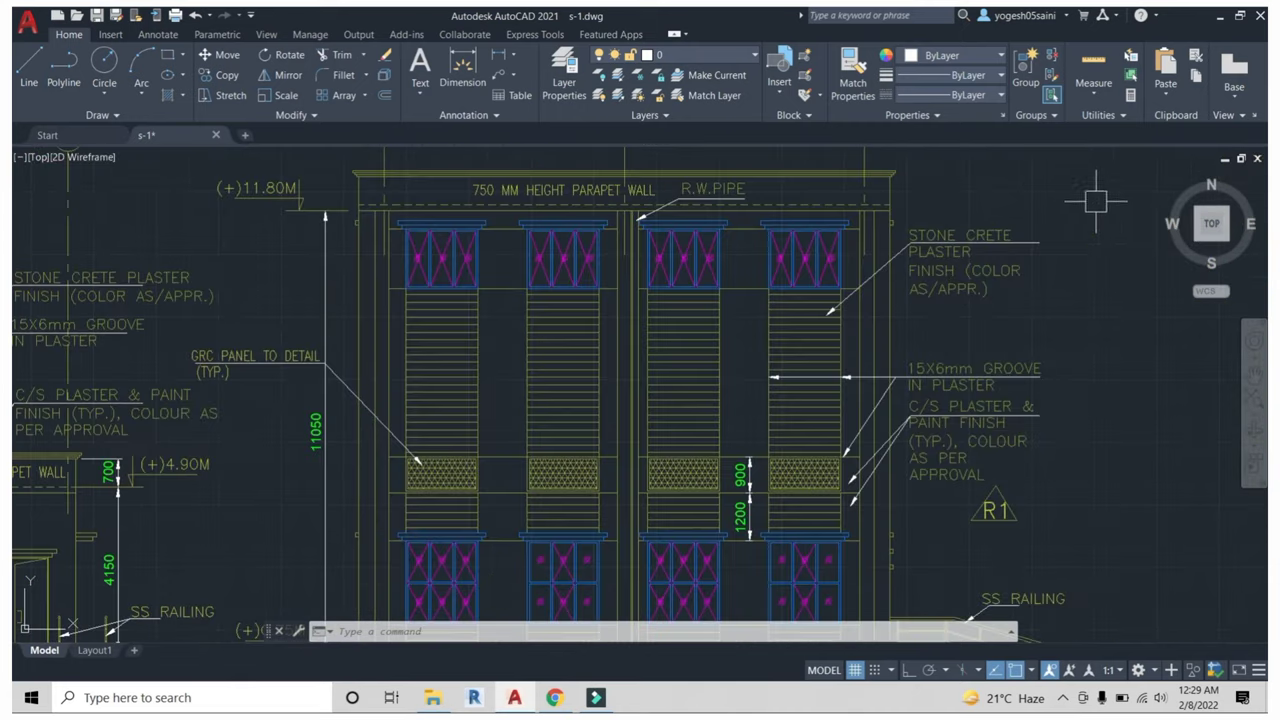
scroll(1085, 330, down, 3)
scroll(1000, 375, down, 1)
scroll(951, 391, up, 2)
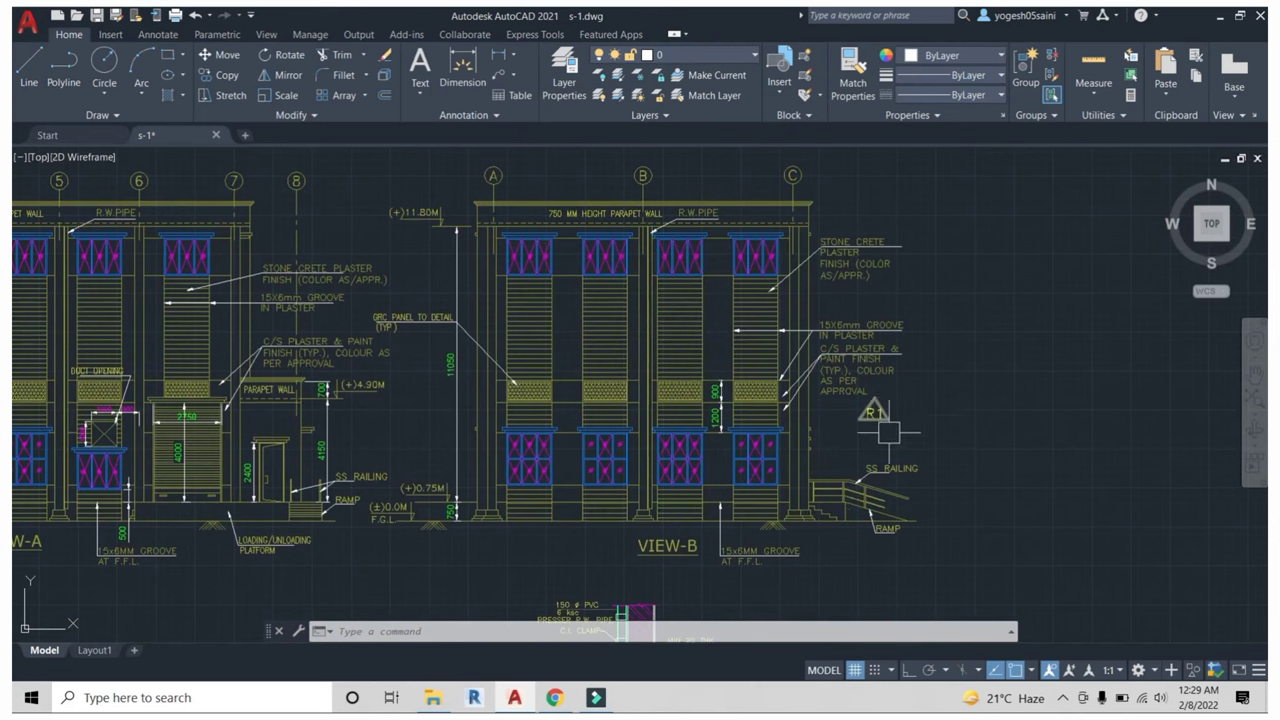
scroll(705, 320, down, 4)
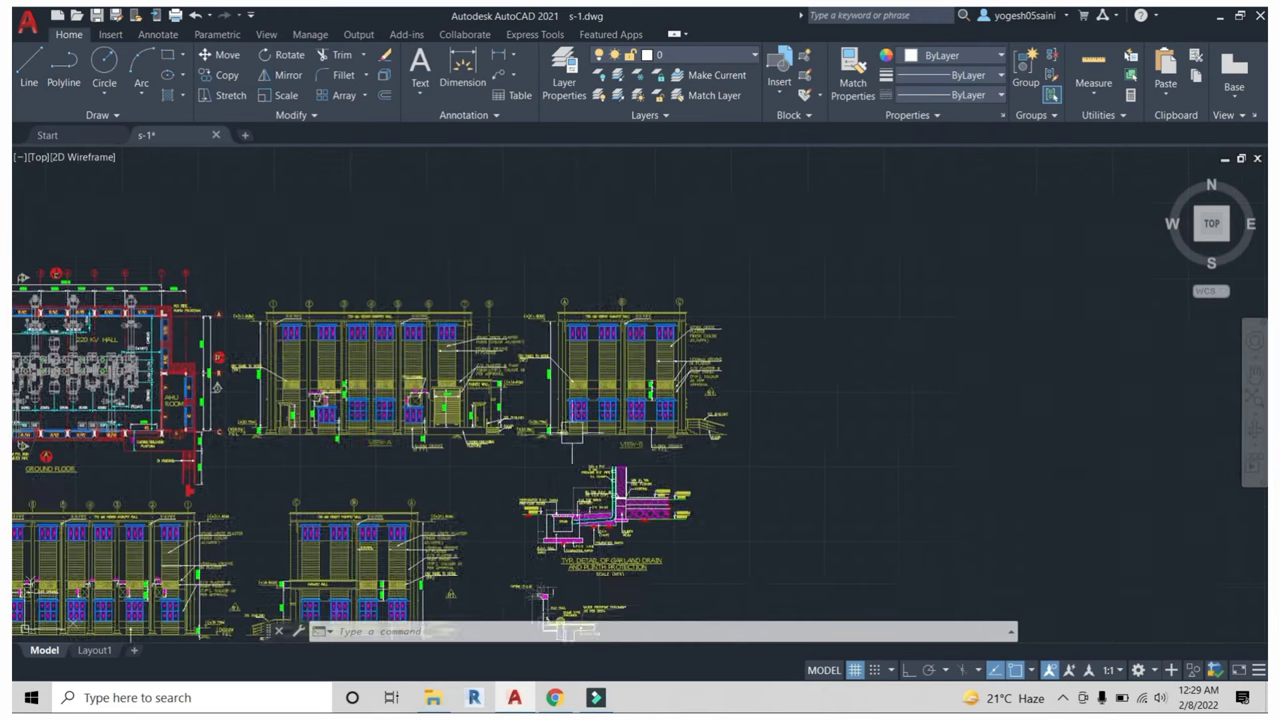
scroll(620, 390, up, 5)
scroll(530, 381, down, 3)
middle_drag(530, 381, 566, 465)
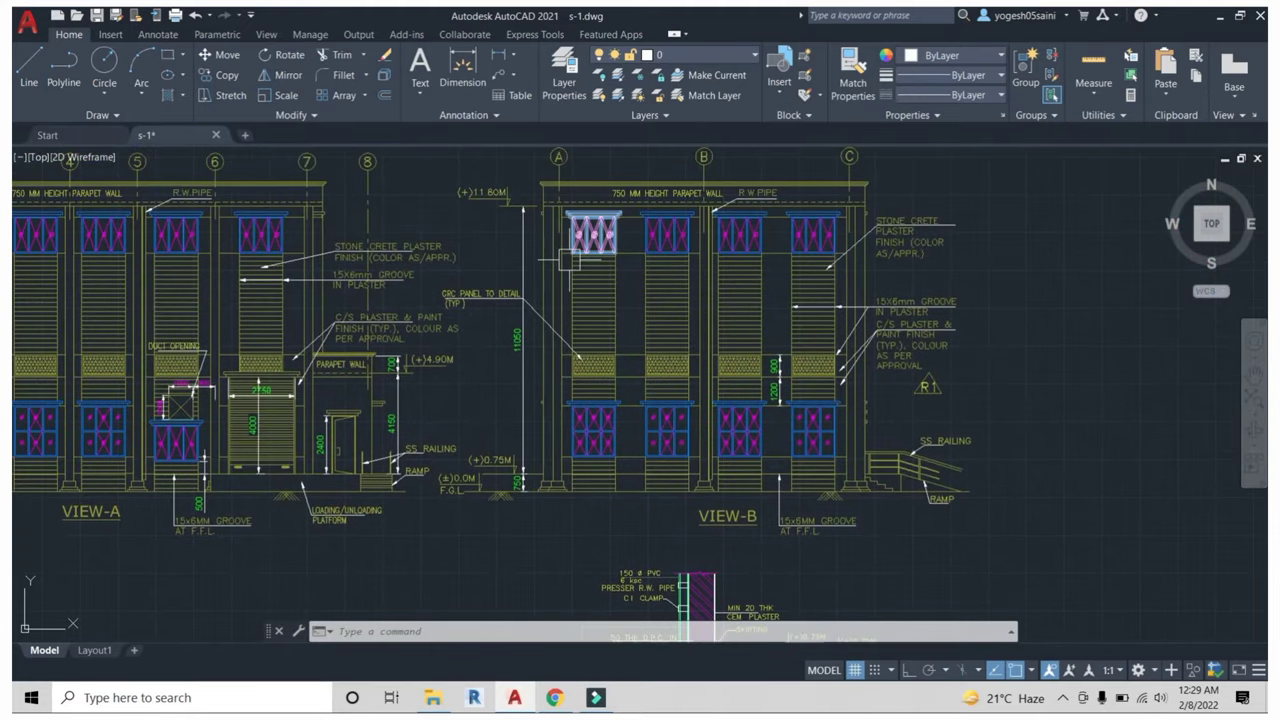
scroll(663, 286, down, 2)
scroll(720, 220, up, 4)
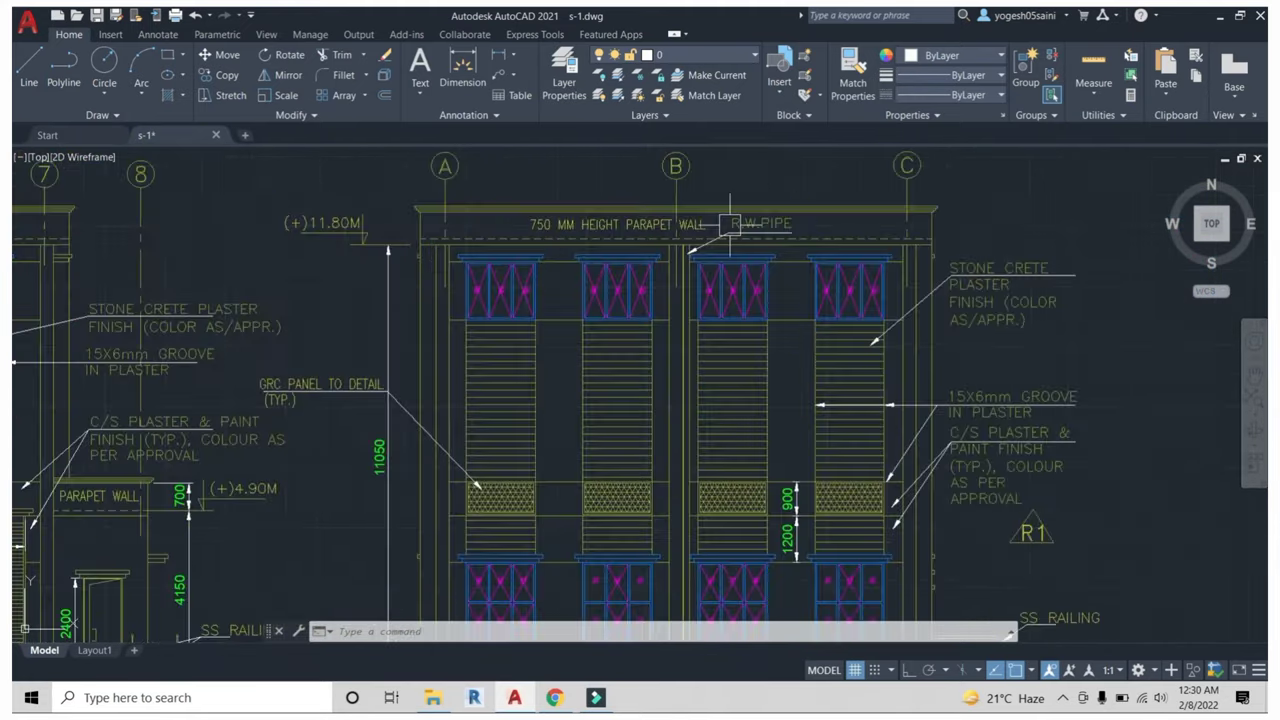
scroll(500, 210, up, 2)
scroll(450, 205, up, 2)
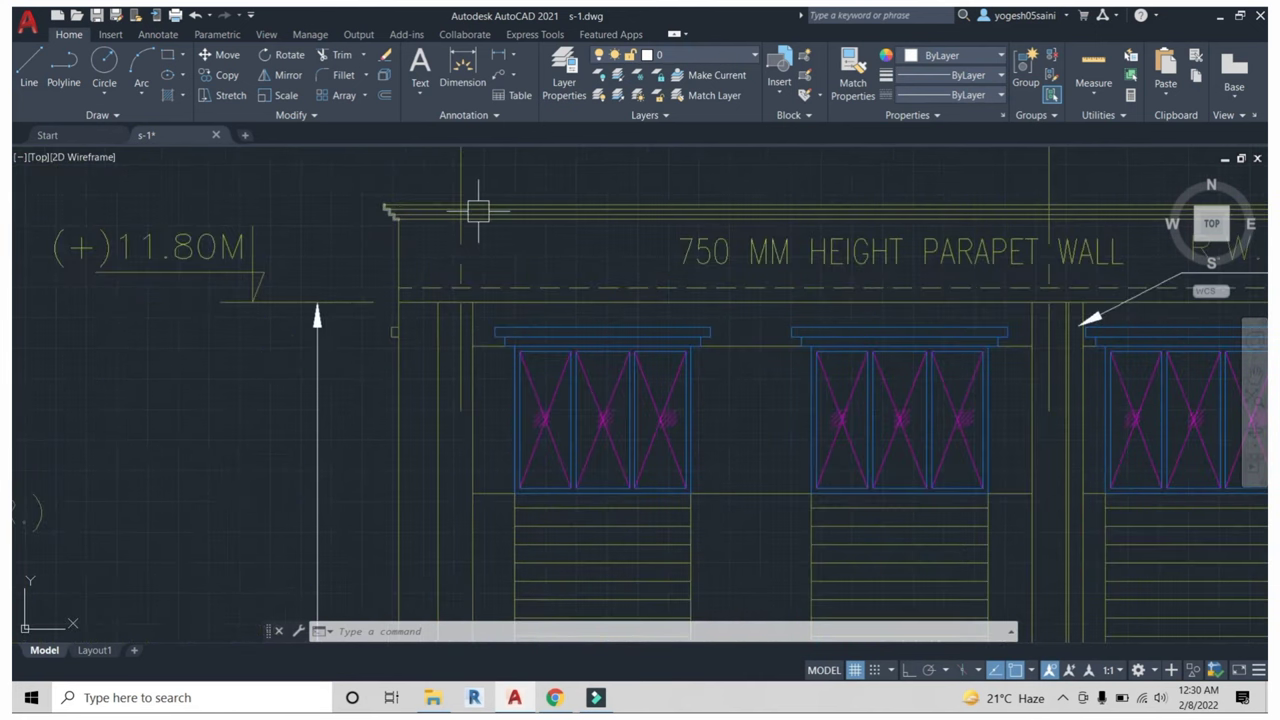
scroll(415, 213, down, 1)
scroll(600, 240, down, 5)
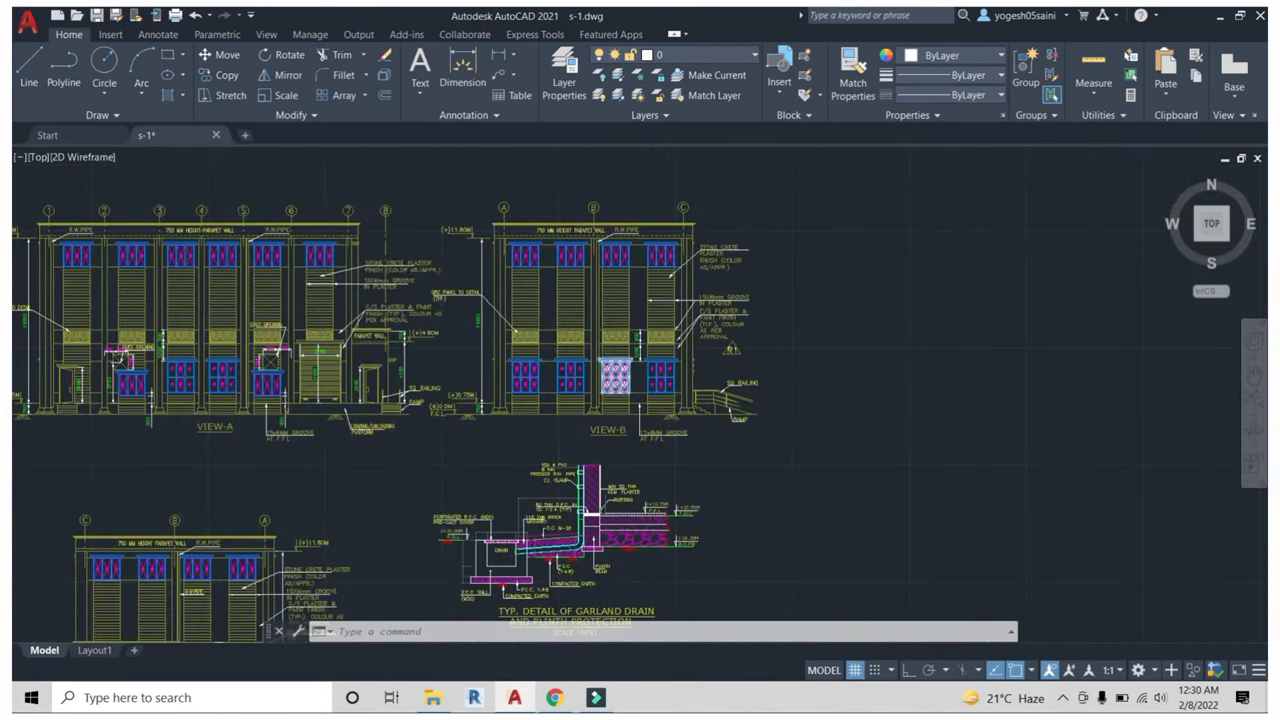
scroll(662, 350, down, 2)
middle_drag(662, 350, 832, 310)
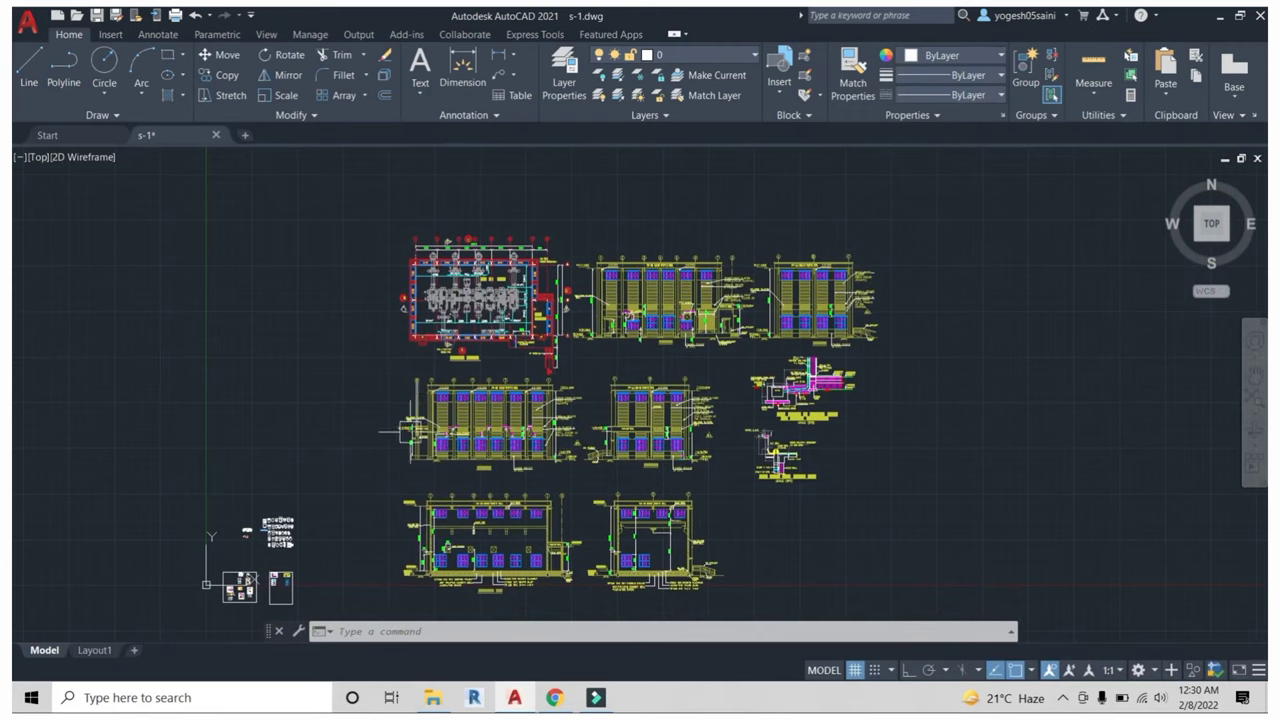
scroll(423, 466, up, 5)
scroll(423, 466, up, 2)
middle_drag(950, 407, 770, 472)
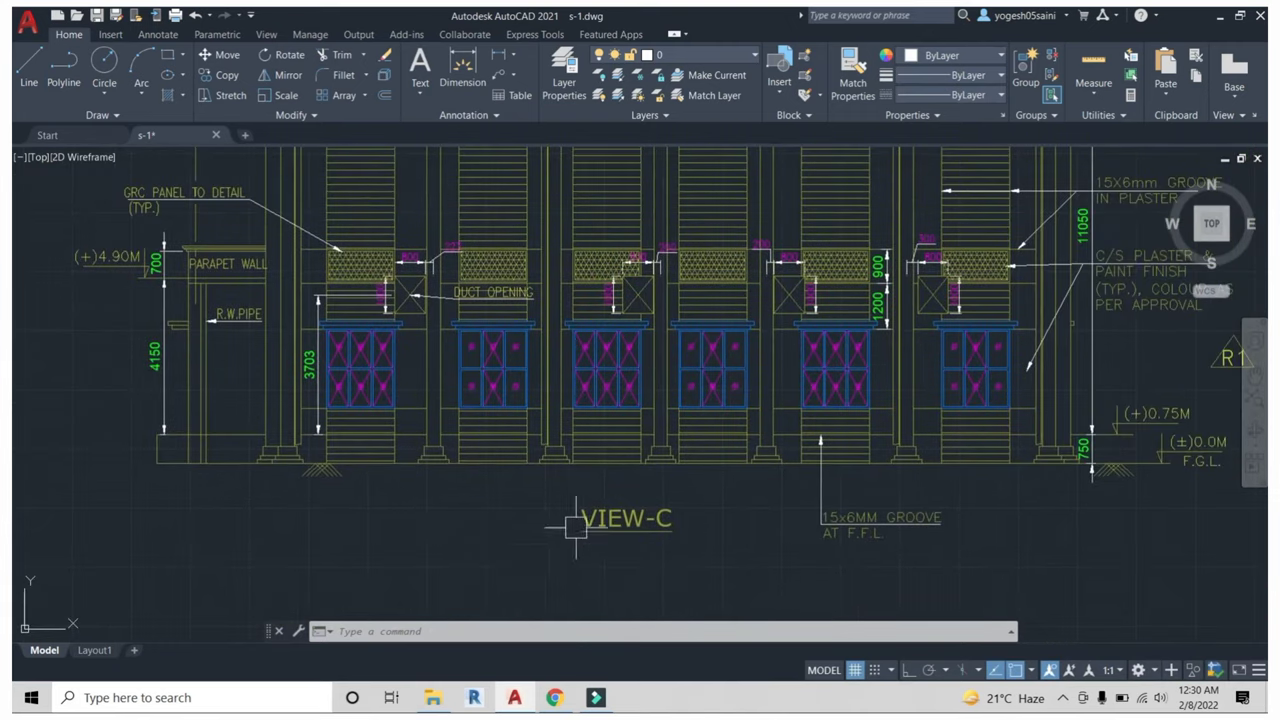
scroll(643, 371, down, 5)
scroll(888, 395, up, 1)
scroll(889, 407, up, 2)
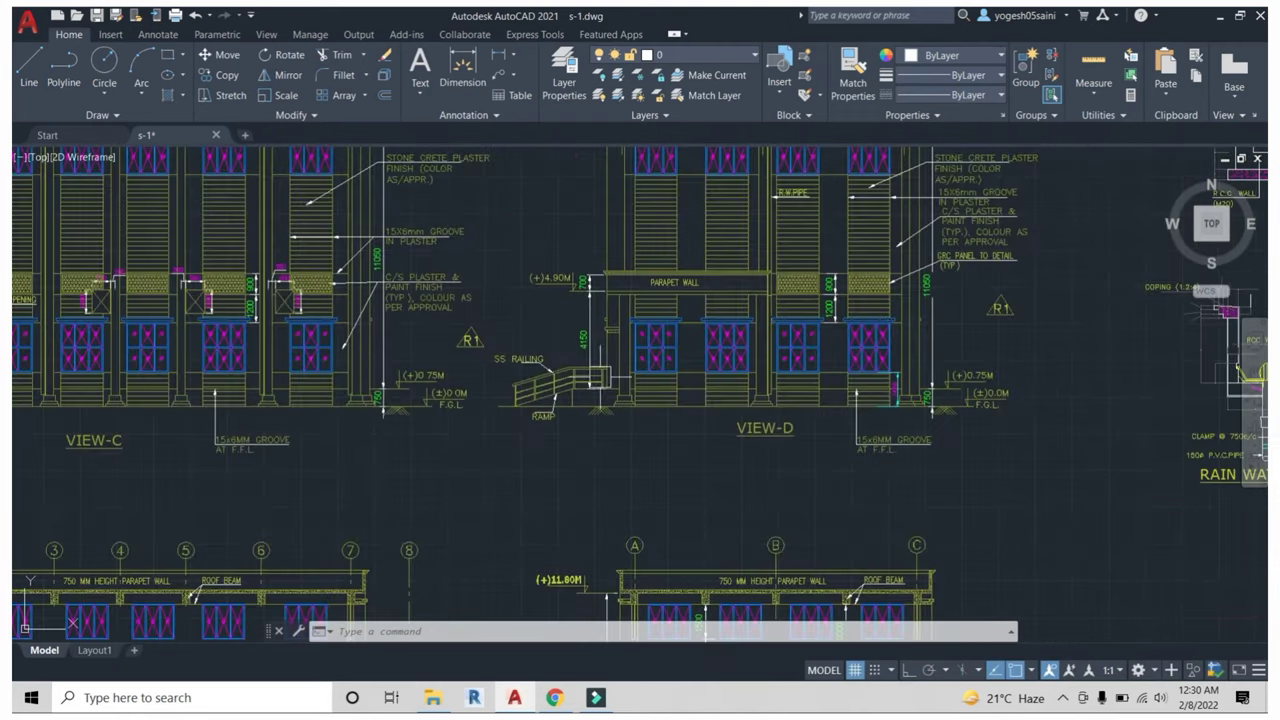
scroll(525, 403, up, 5)
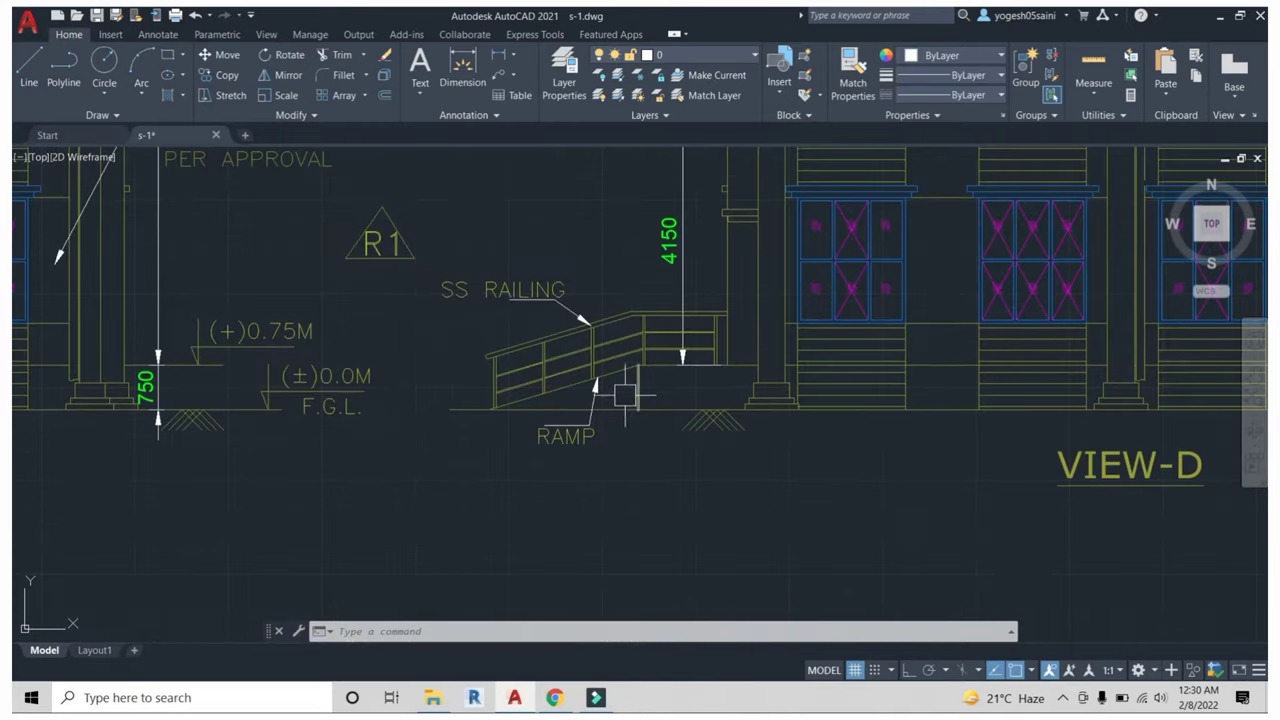
scroll(756, 435, up, 4)
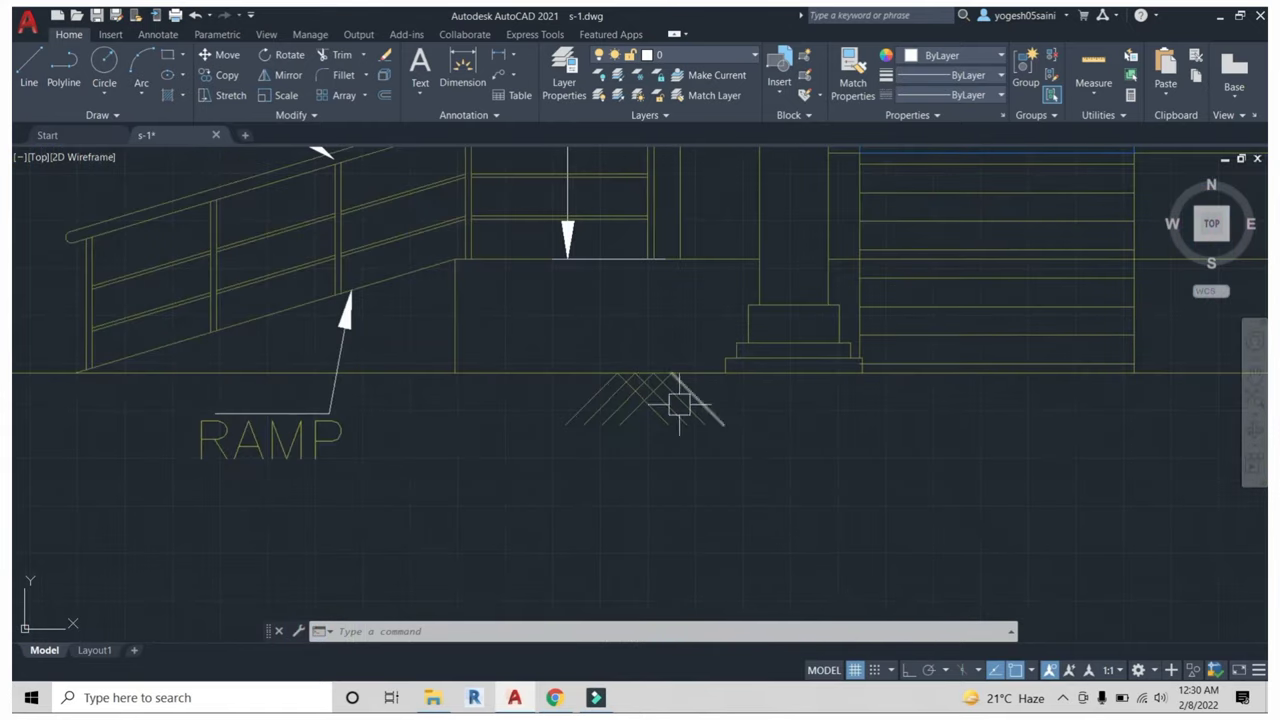
scroll(652, 385, down, 4)
scroll(652, 385, up, 1)
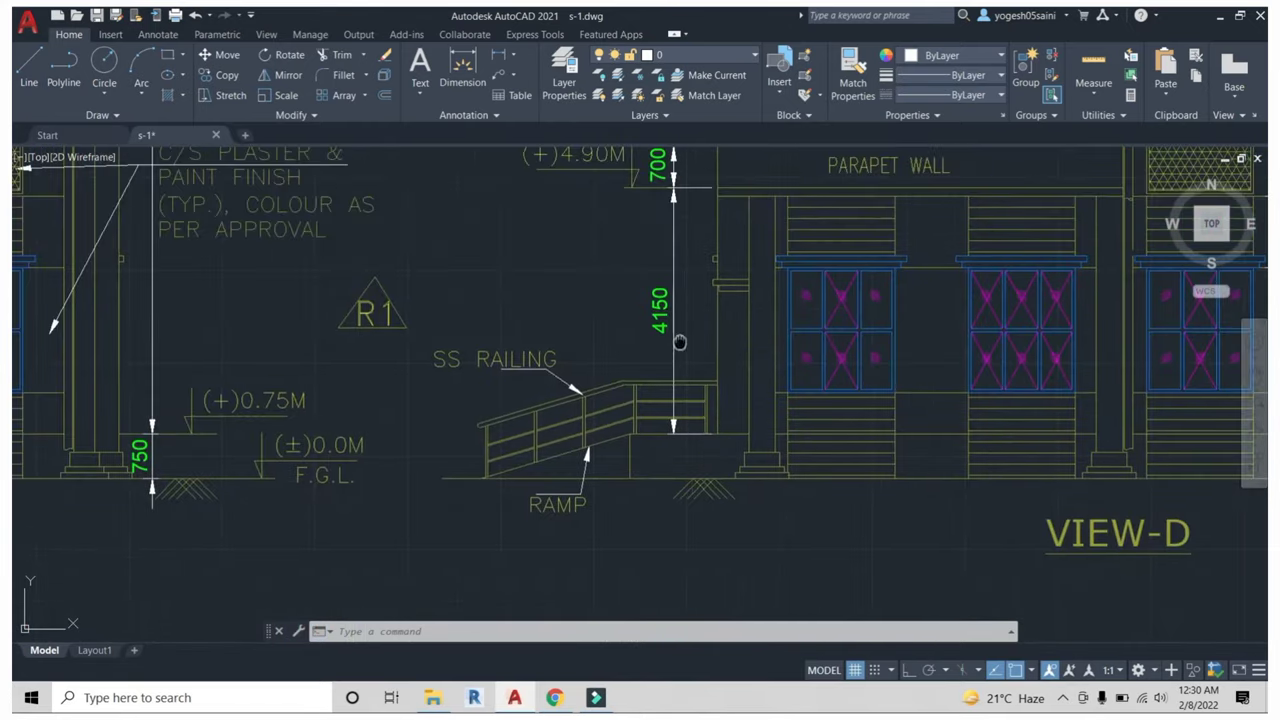
scroll(680, 337, down, 1)
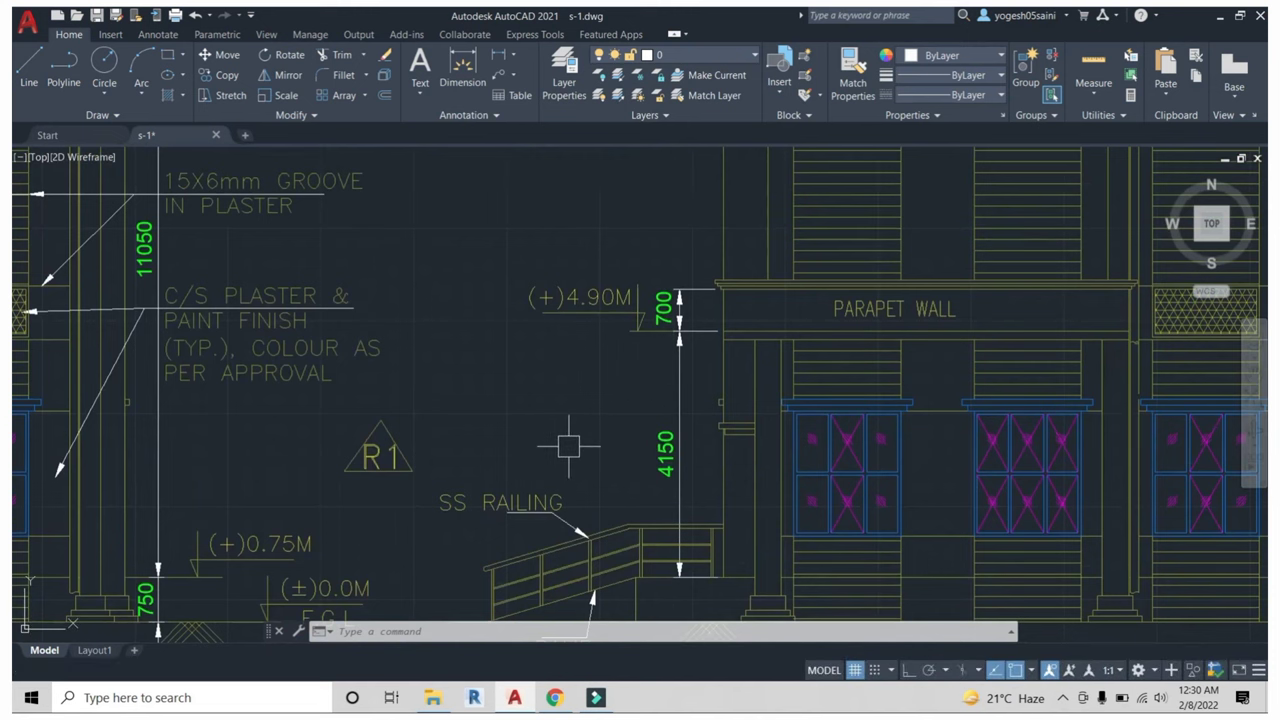
middle_drag(571, 443, 584, 331)
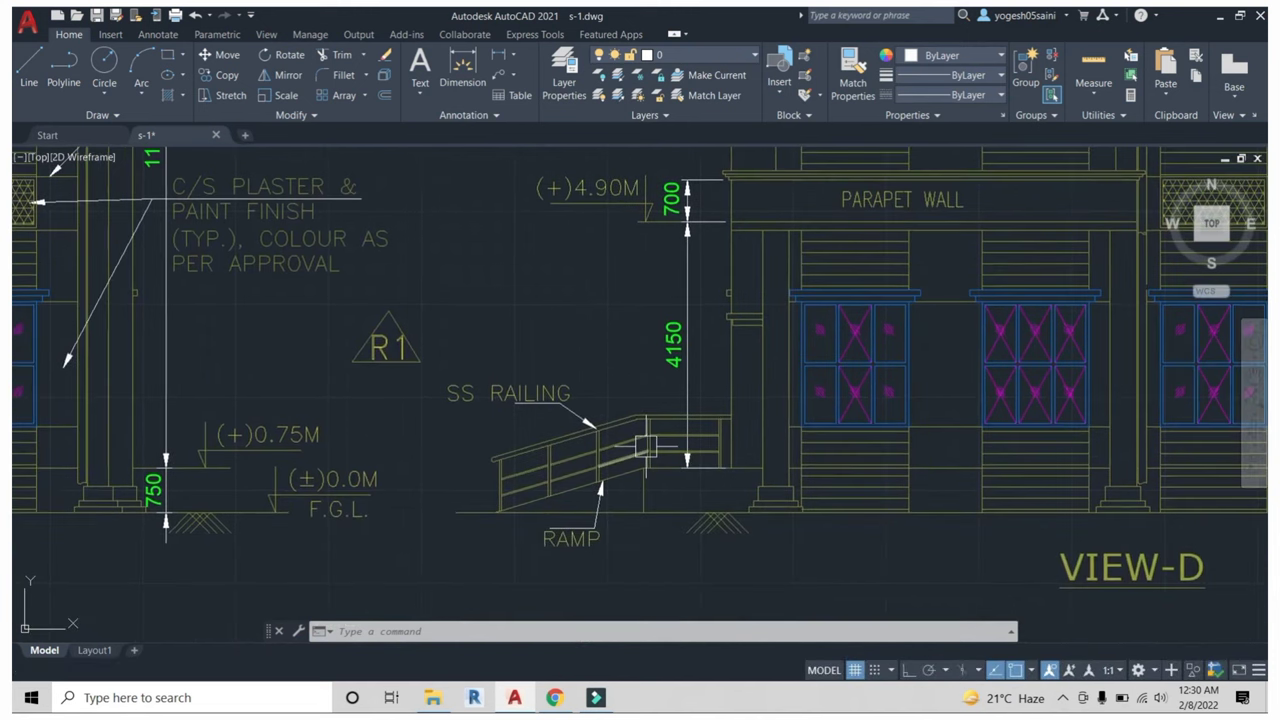
mouse_move(646, 446)
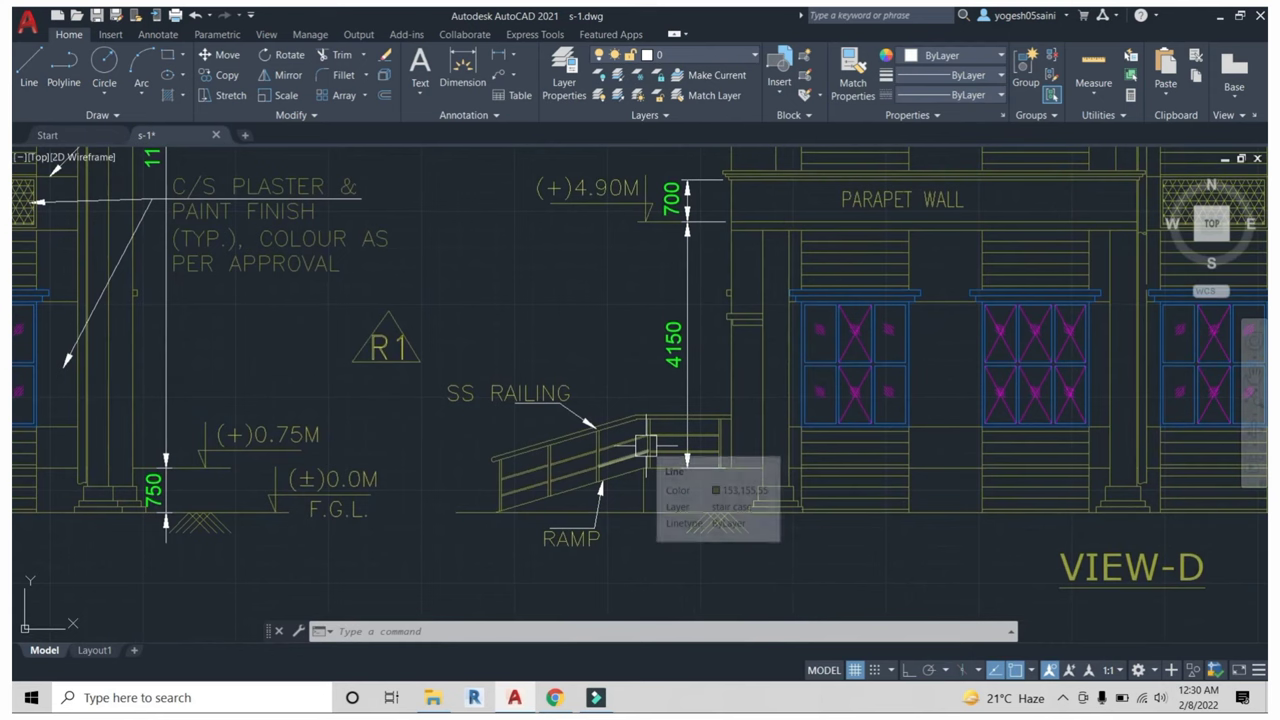
scroll(525, 425, up, 2)
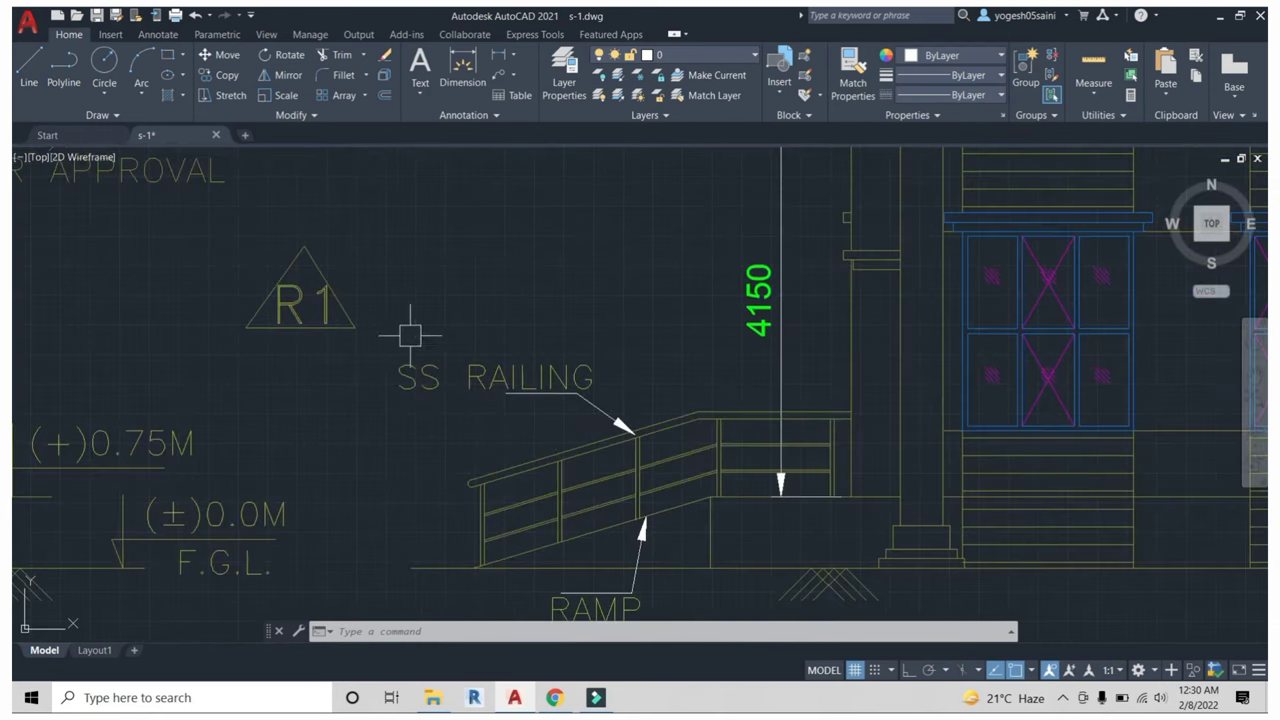
scroll(569, 403, down, 5)
scroll(590, 370, down, 2)
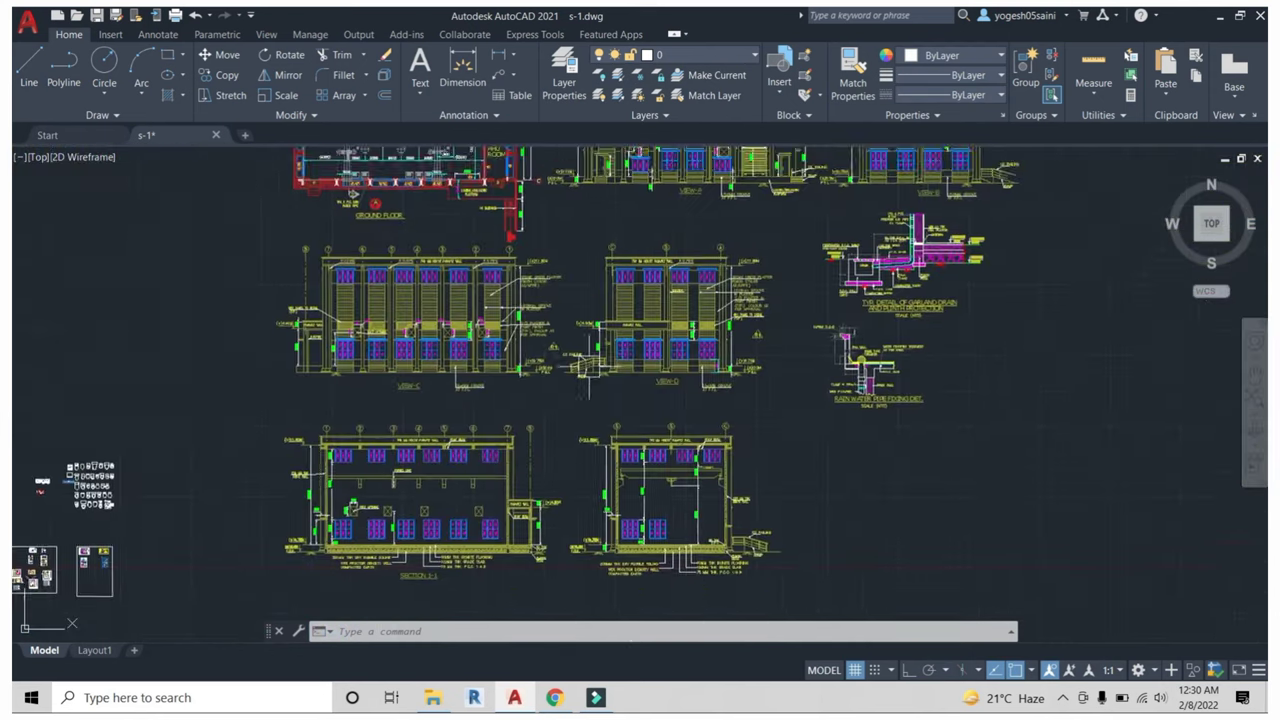
middle_drag(613, 342, 660, 590)
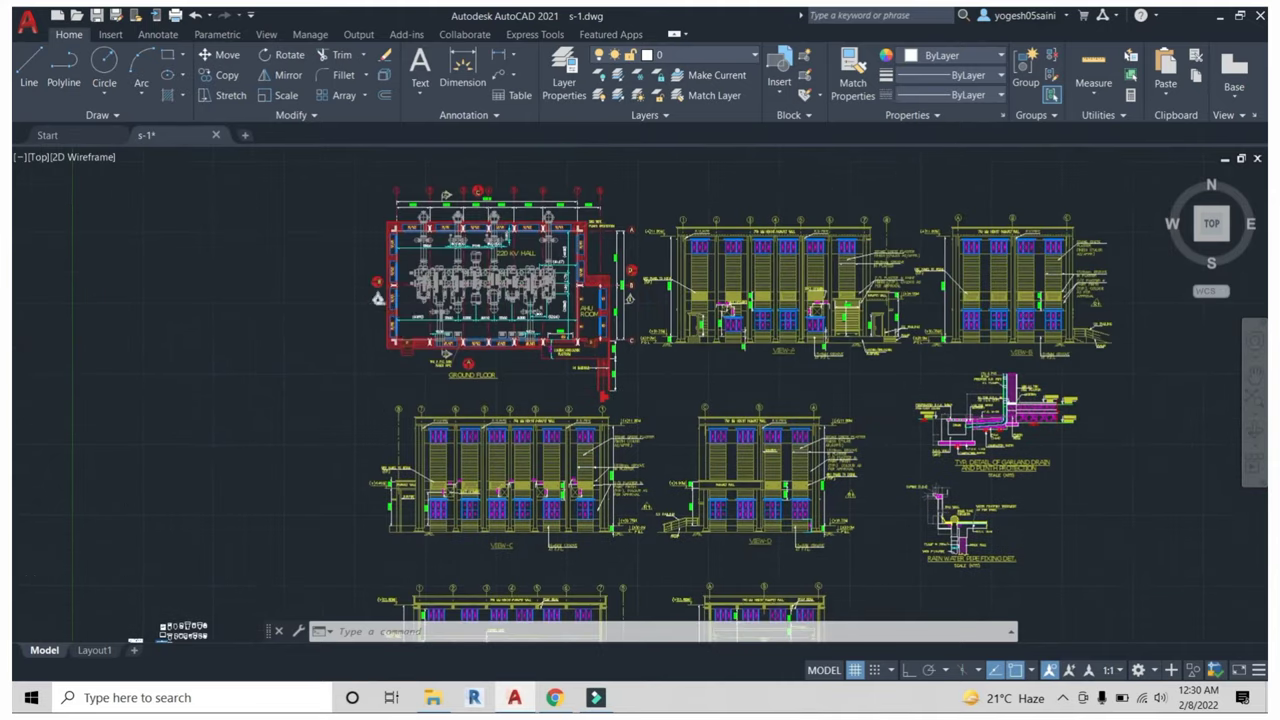
scroll(410, 313, up, 4)
mouse_move(412, 314)
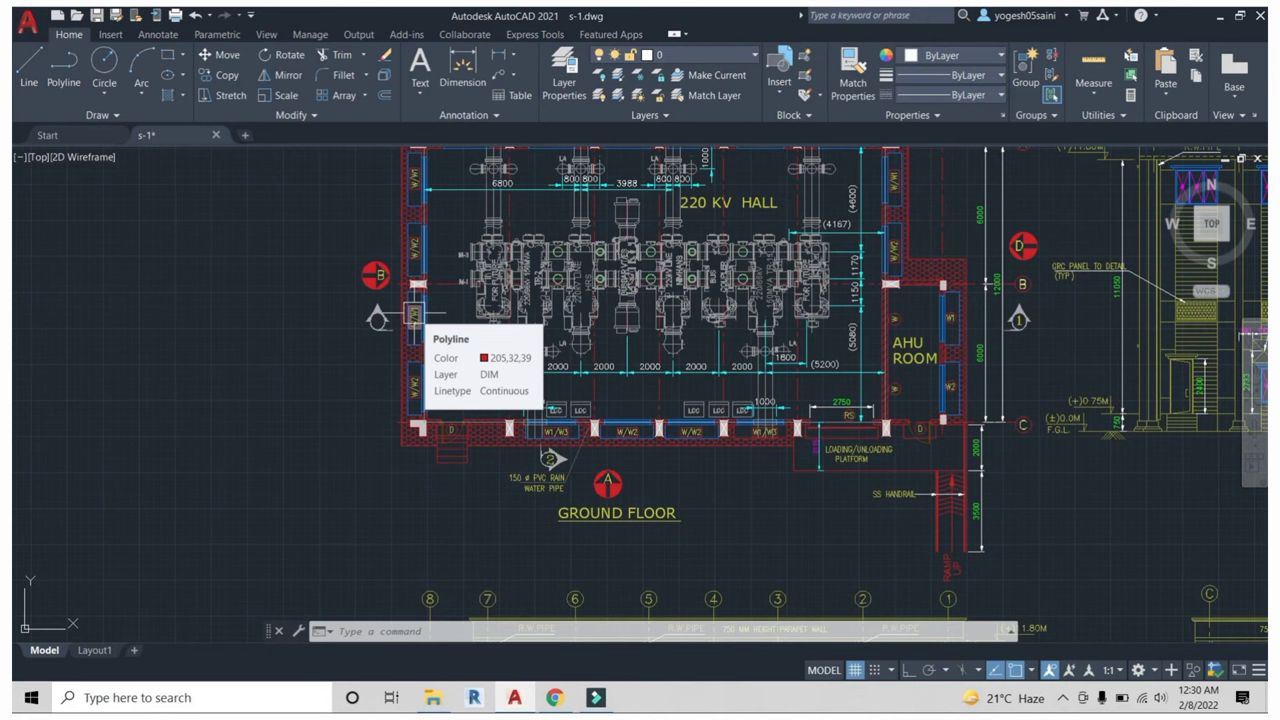
middle_drag(947, 398, 900, 430)
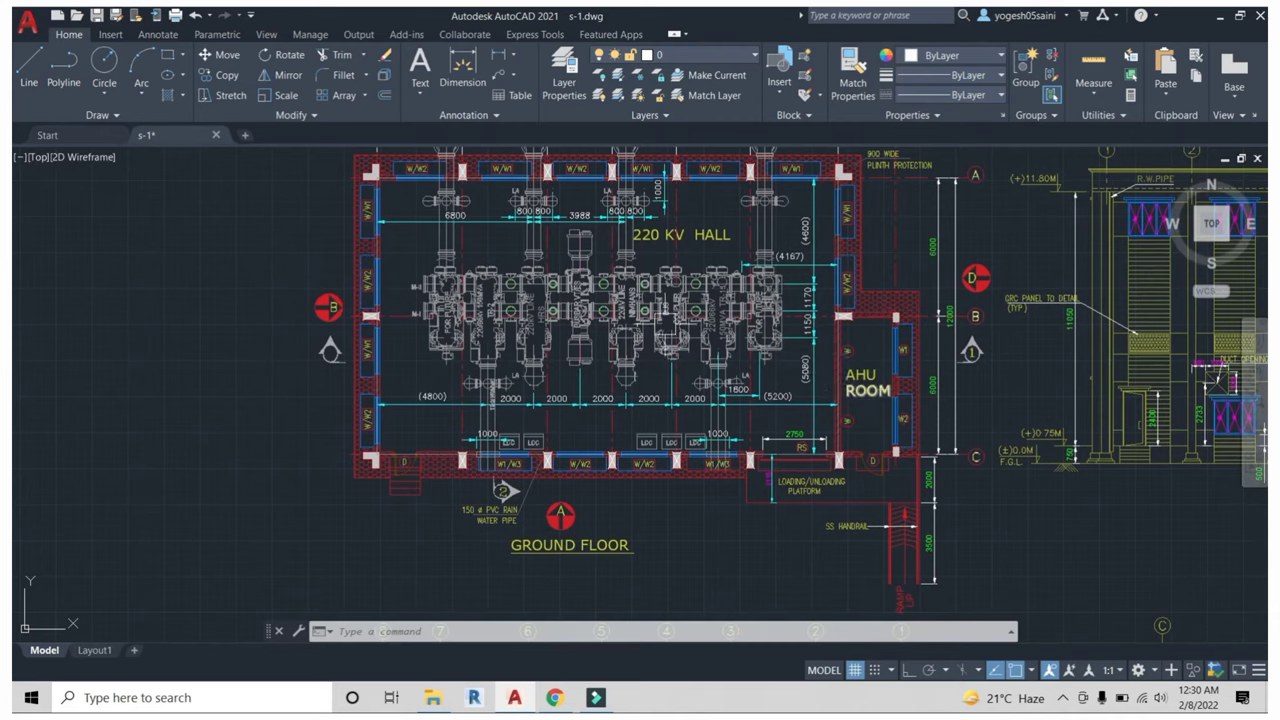
scroll(668, 326, down, 2)
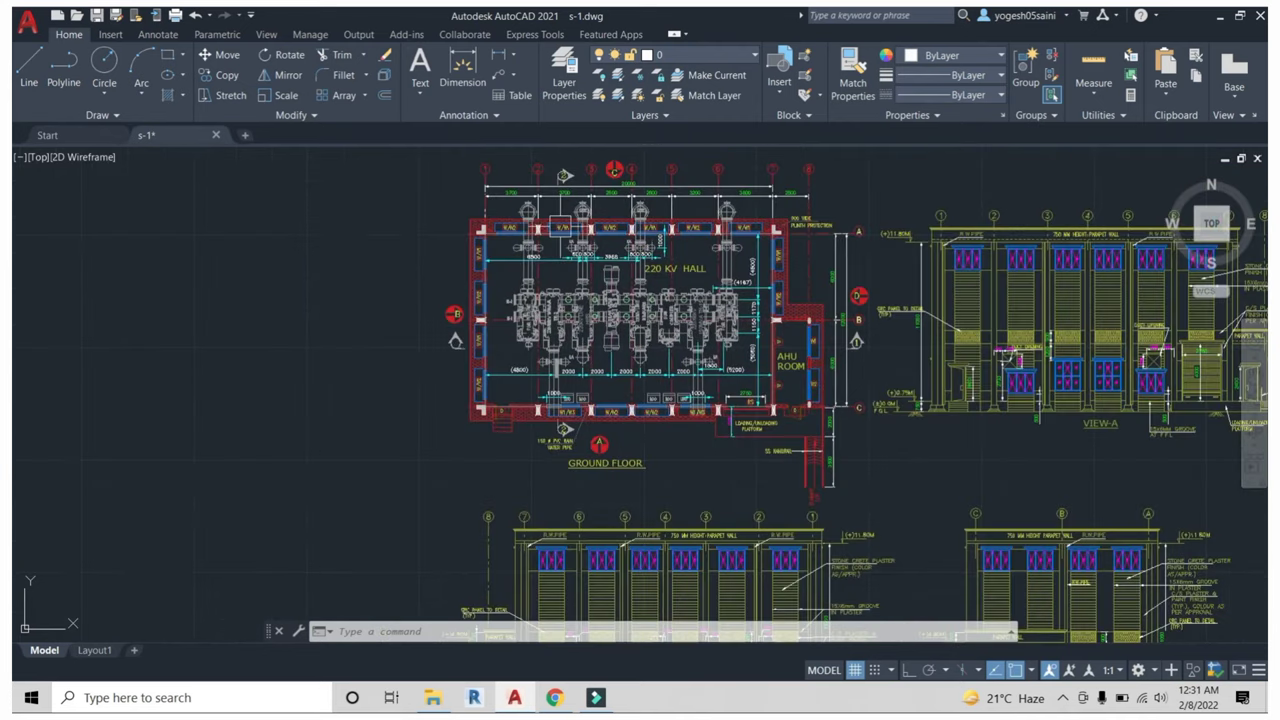
middle_drag(582, 465, 585, 325)
scroll(585, 250, down, 4)
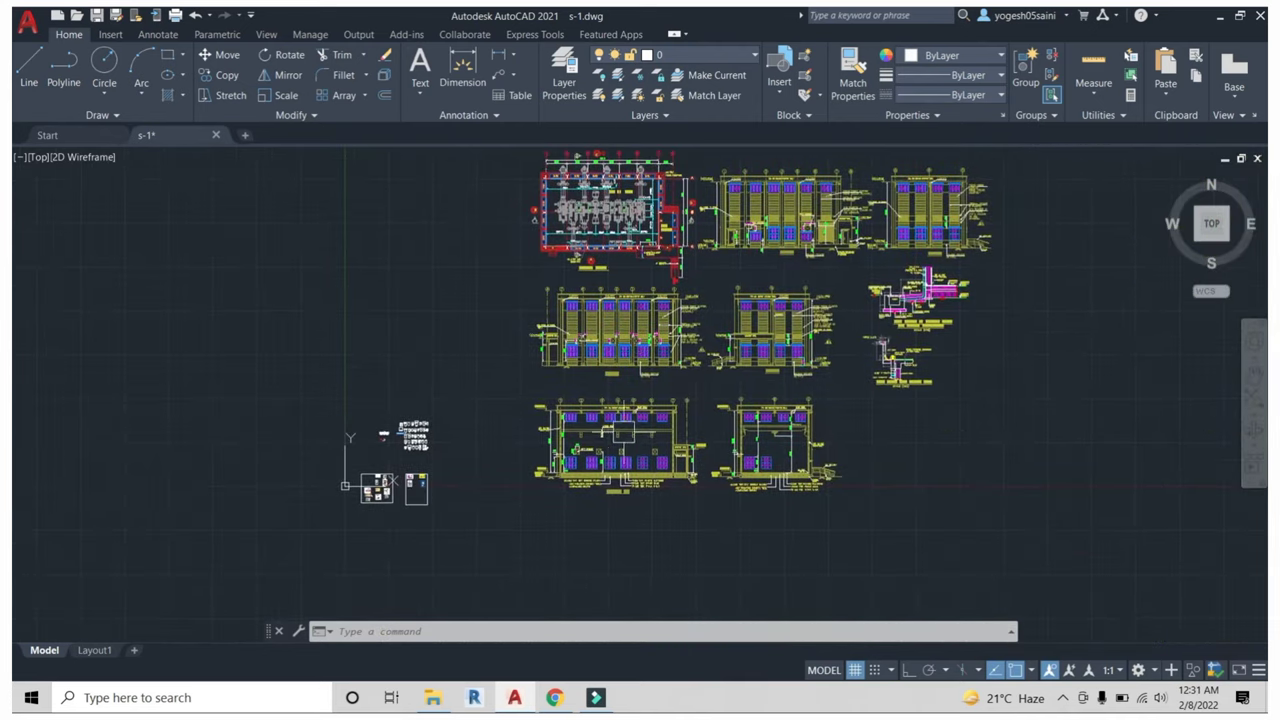
Centre Section 1-1 of the building in the view.
scroll(622, 433, up, 5)
scroll(585, 457, up, 2)
middle_drag(514, 557, 585, 385)
scroll(607, 408, down, 1)
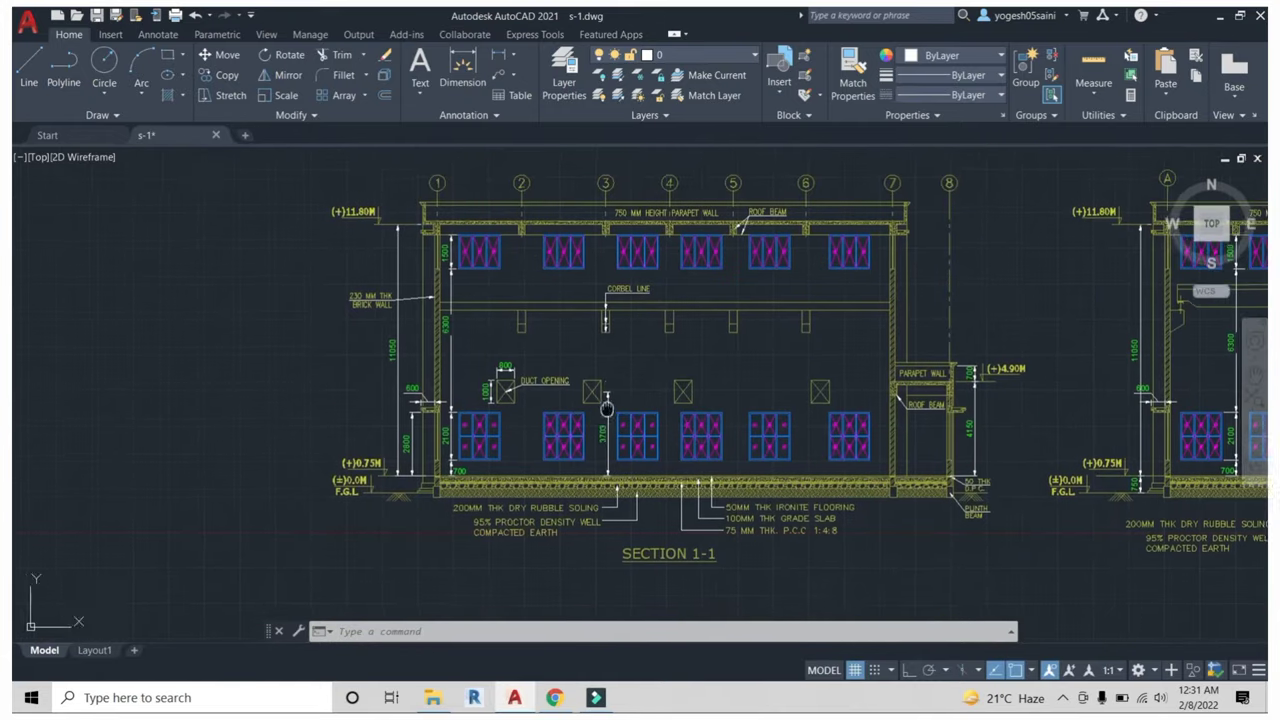
scroll(600, 430, up, 2)
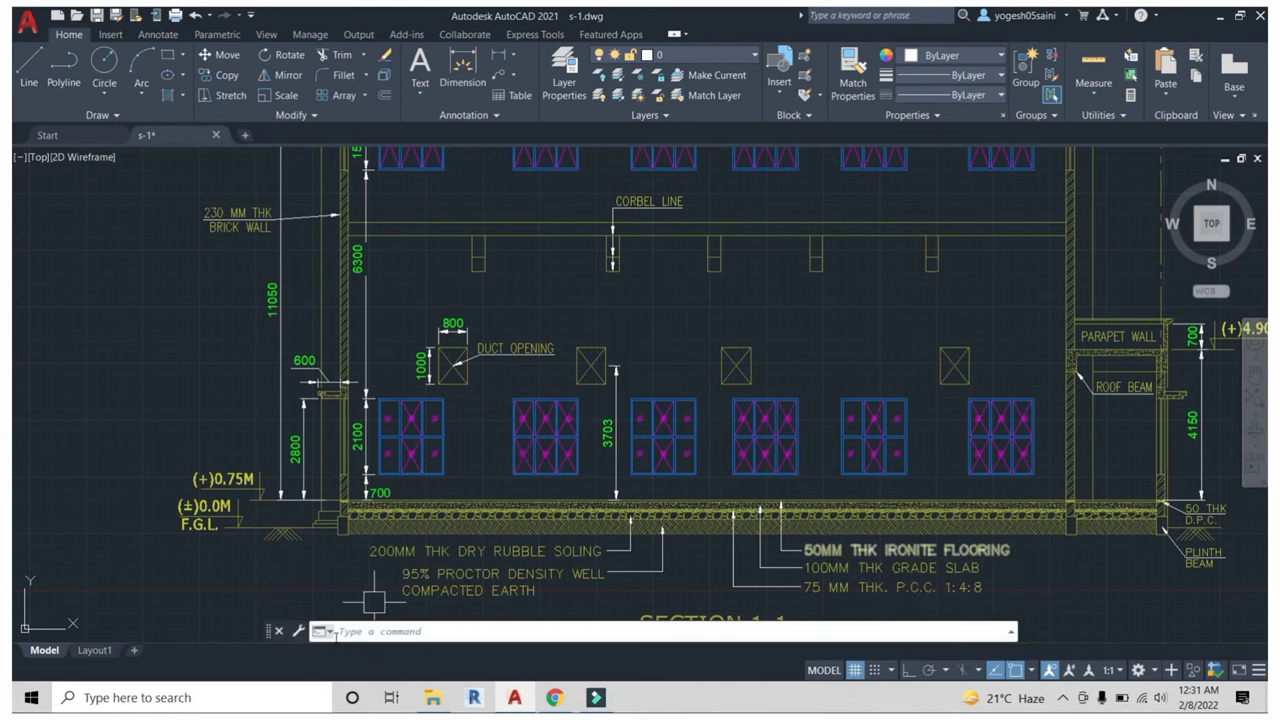
Zoom in to inspect Section 1-1's 50mm ironite flooring, 100mm grade slab and dimensions.
scroll(280, 540, up, 1)
scroll(280, 540, up, 2)
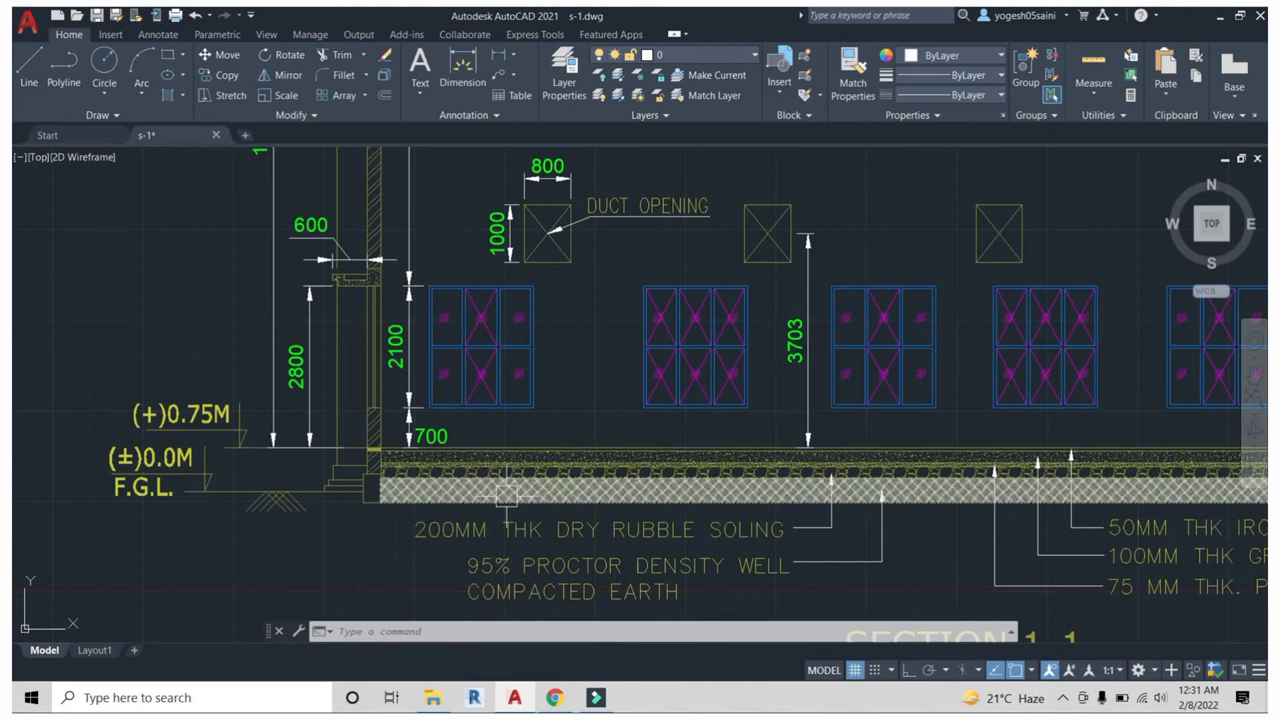
scroll(460, 475, up, 1)
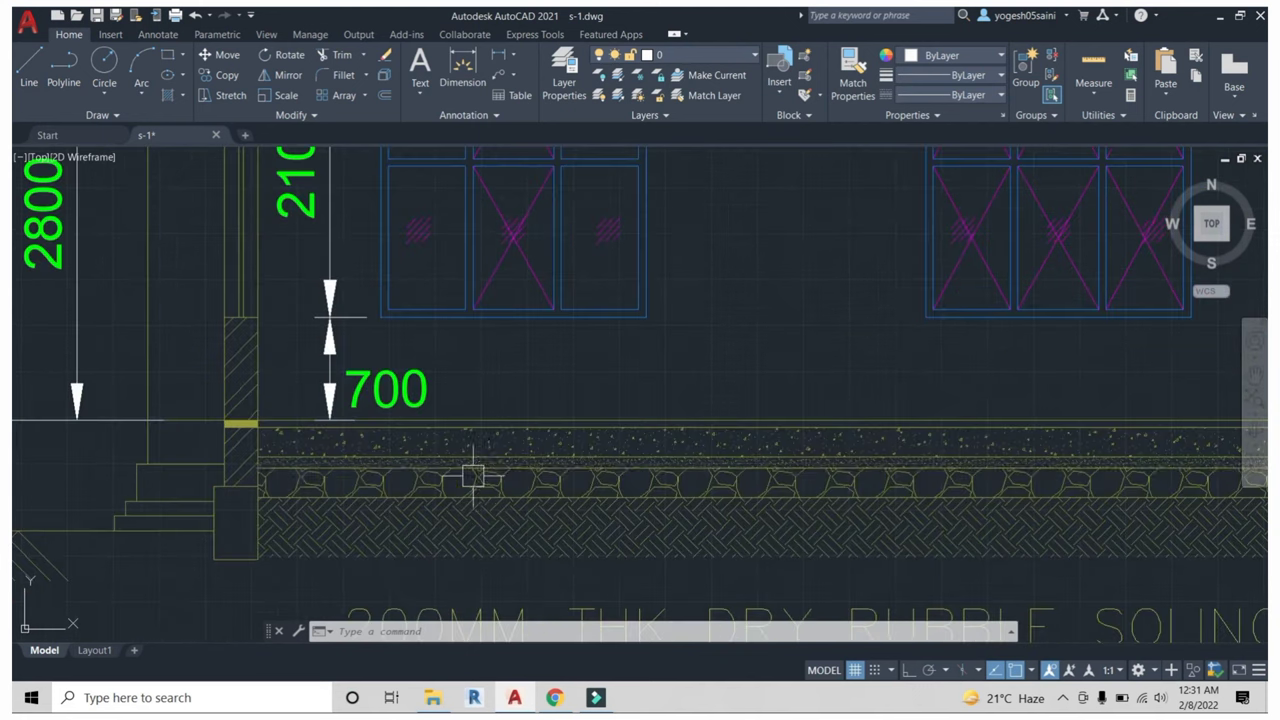
scroll(470, 480, up, 1)
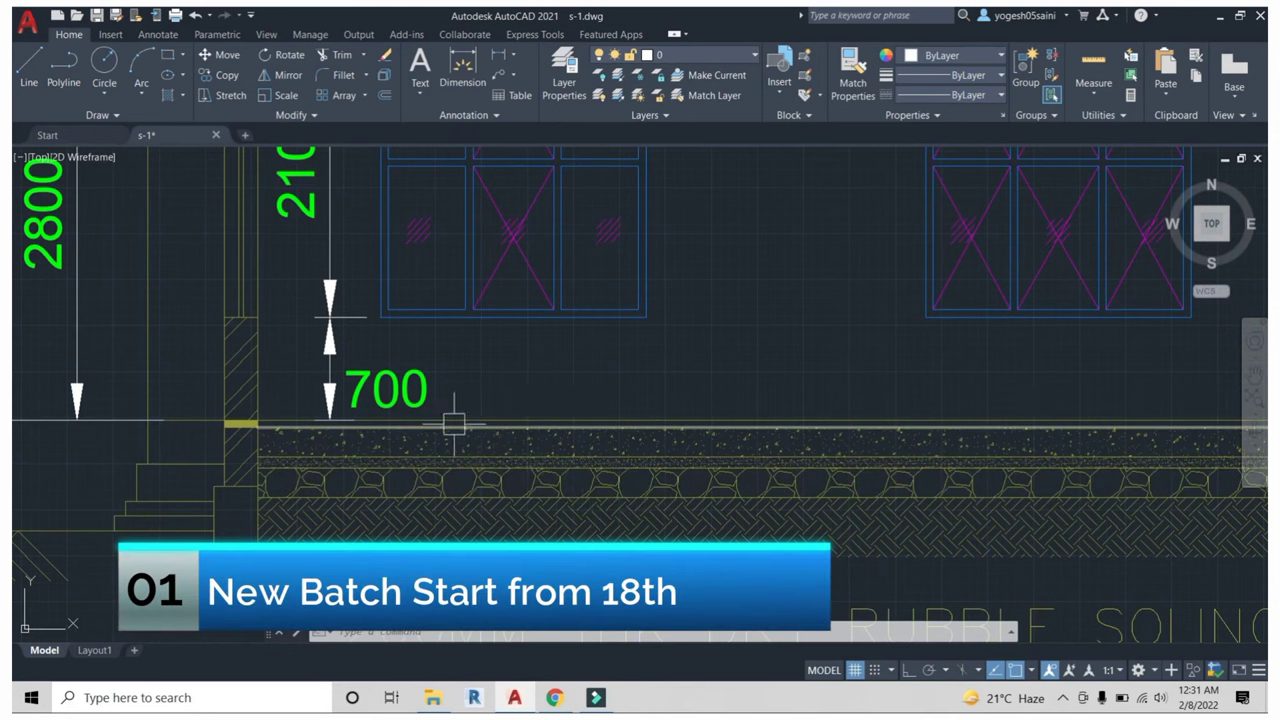
scroll(400, 430, up, 3)
scroll(260, 423, up, 1)
scroll(326, 425, down, 2)
scroll(326, 425, up, 1)
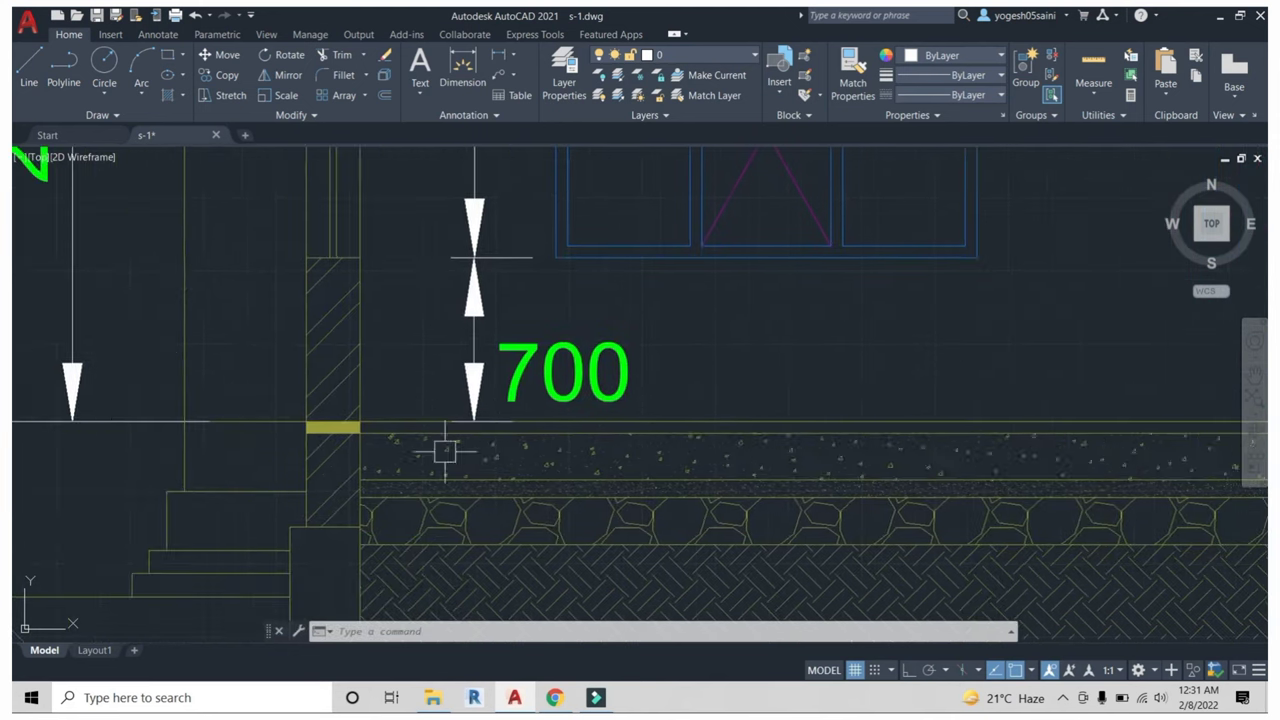
scroll(337, 434, up, 2)
scroll(309, 393, down, 2)
scroll(309, 393, down, 2)
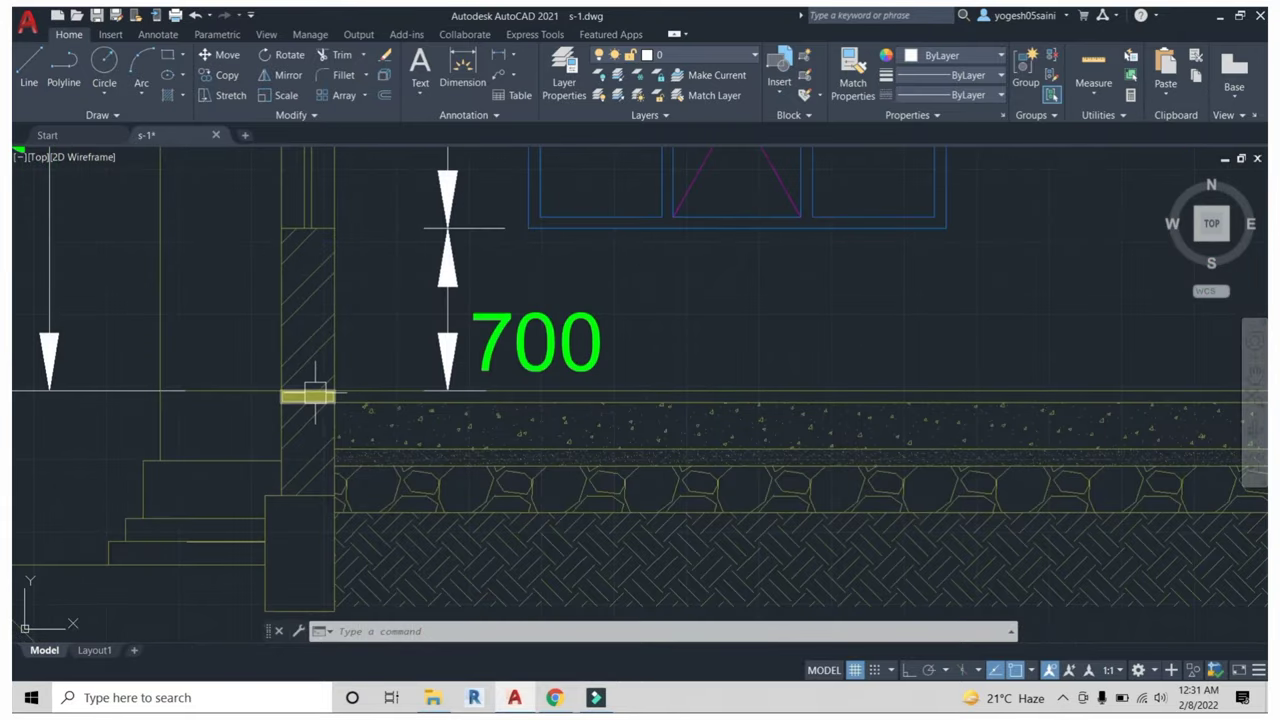
scroll(360, 390, down, 2)
scroll(430, 420, down, 3)
scroll(525, 462, down, 2)
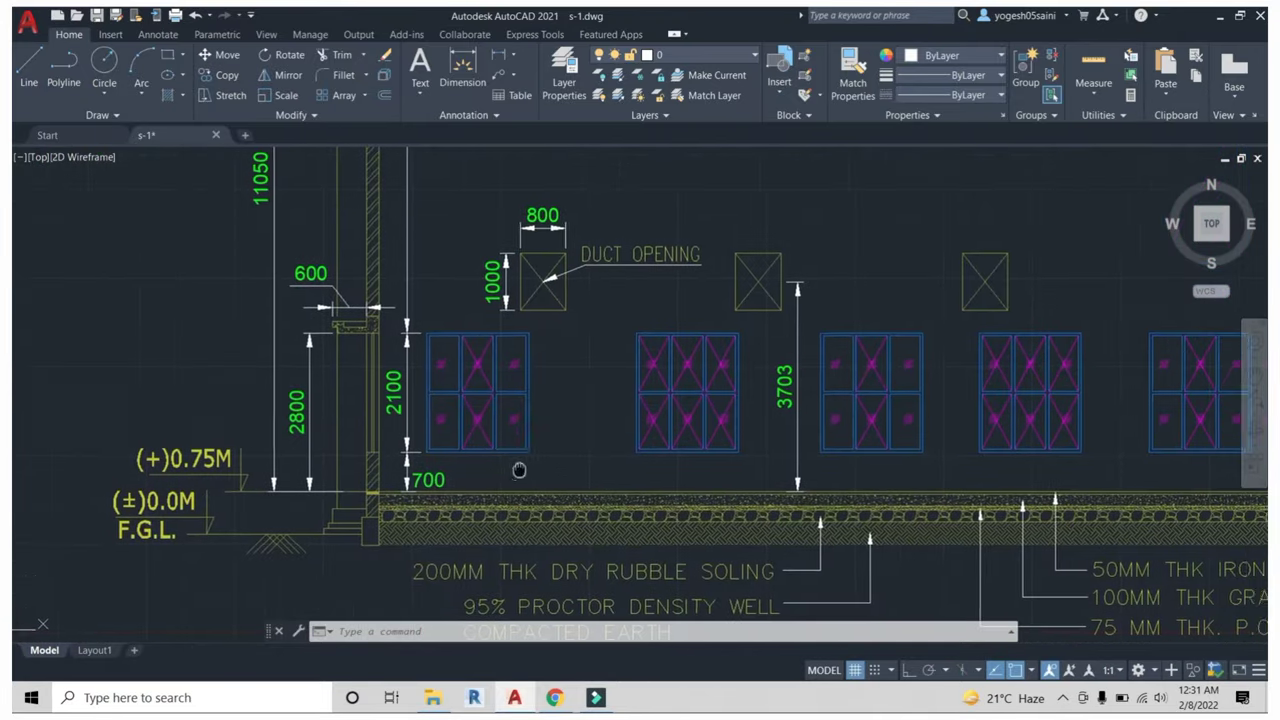
scroll(525, 462, up, 2)
scroll(527, 465, up, 2)
scroll(529, 468, down, 1)
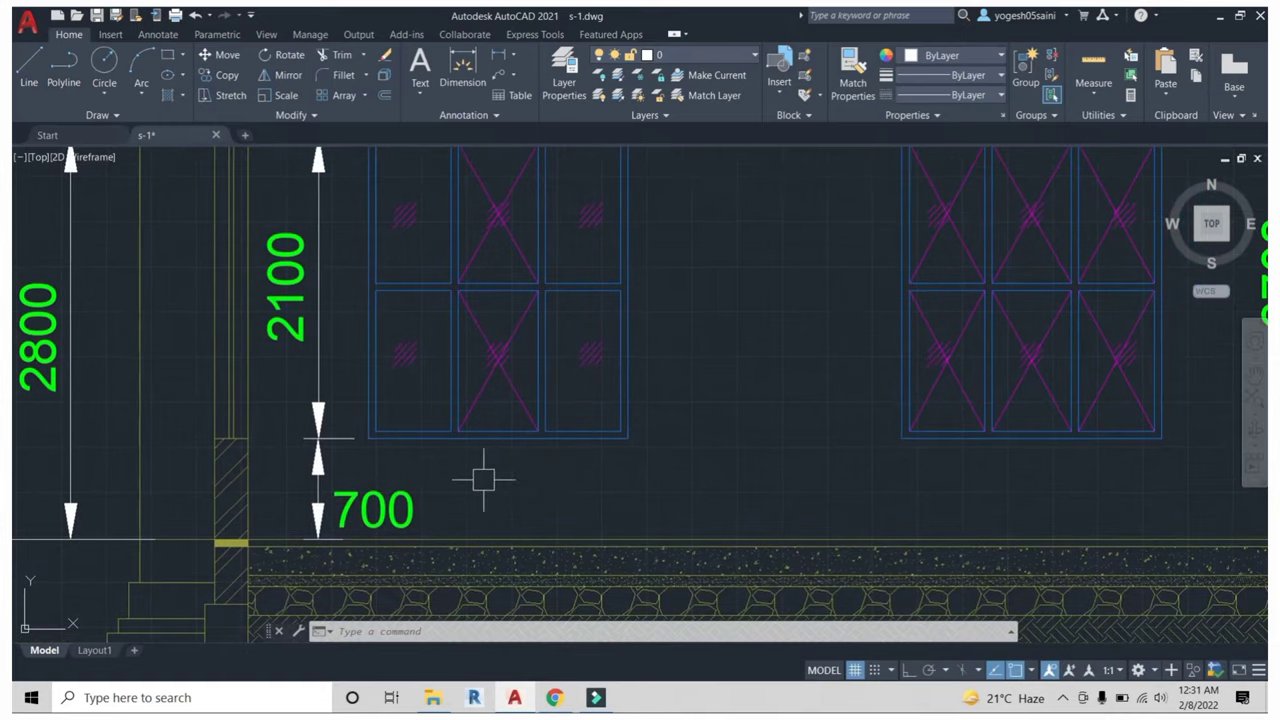
scroll(520, 478, down, 1)
scroll(505, 480, down, 1)
scroll(600, 476, down, 2)
scroll(600, 476, down, 1)
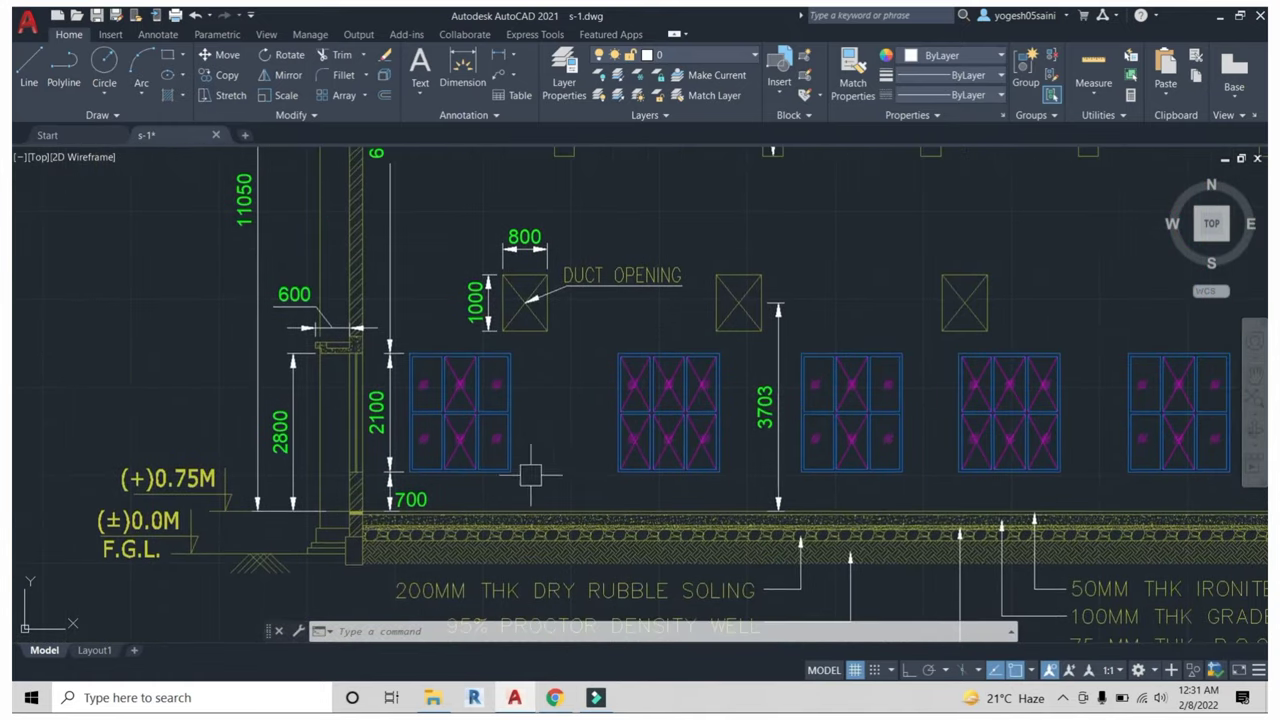
scroll(530, 468, up, 4)
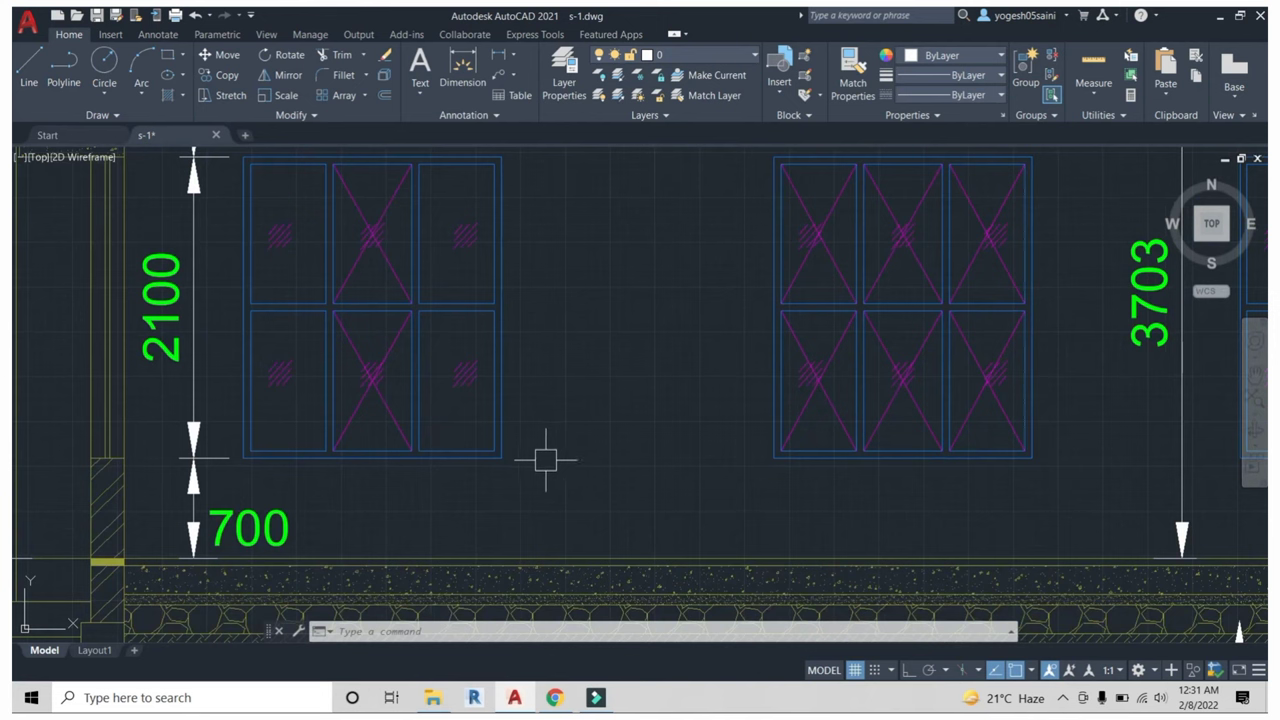
scroll(228, 495, down, 4)
scroll(300, 520, down, 1)
scroll(350, 545, up, 1)
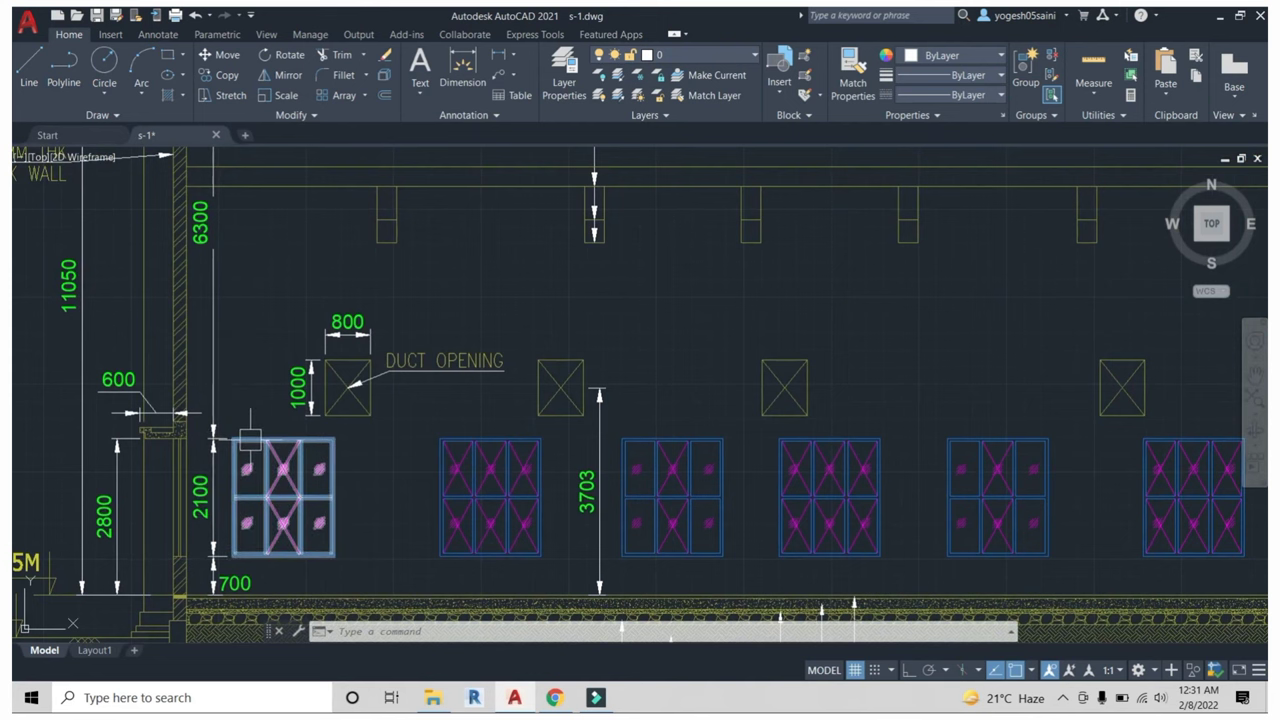
Nudge Section 1-1 up and zoom out to frame the whole section.
middle_drag(365, 465, 369, 455)
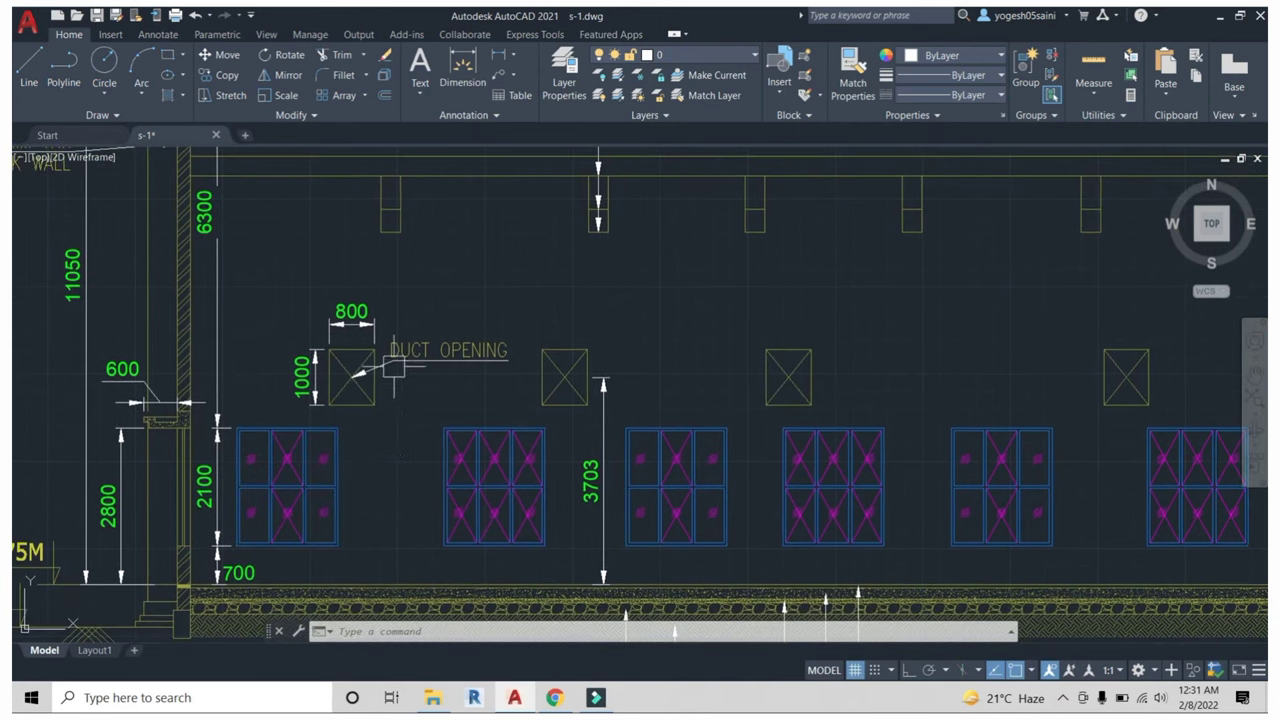
scroll(383, 336, down, 4)
scroll(350, 340, up, 4)
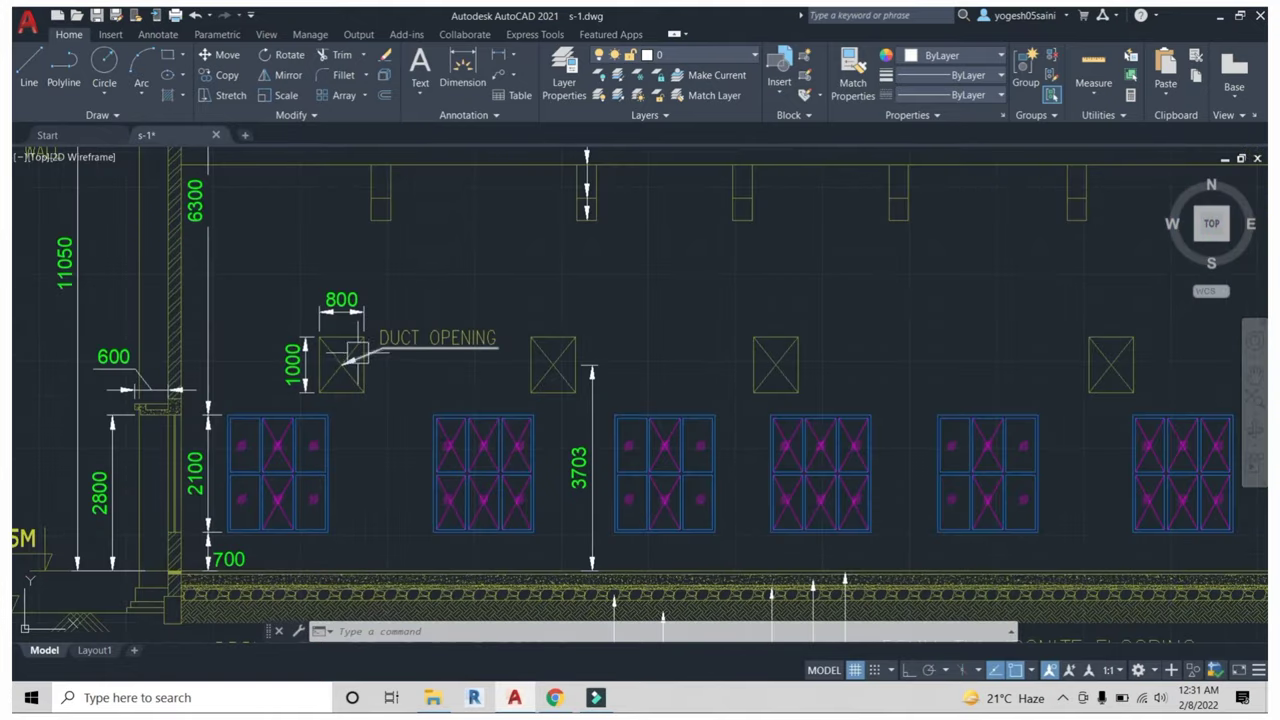
scroll(380, 340, down, 4)
scroll(423, 354, up, 2)
scroll(414, 374, down, 2)
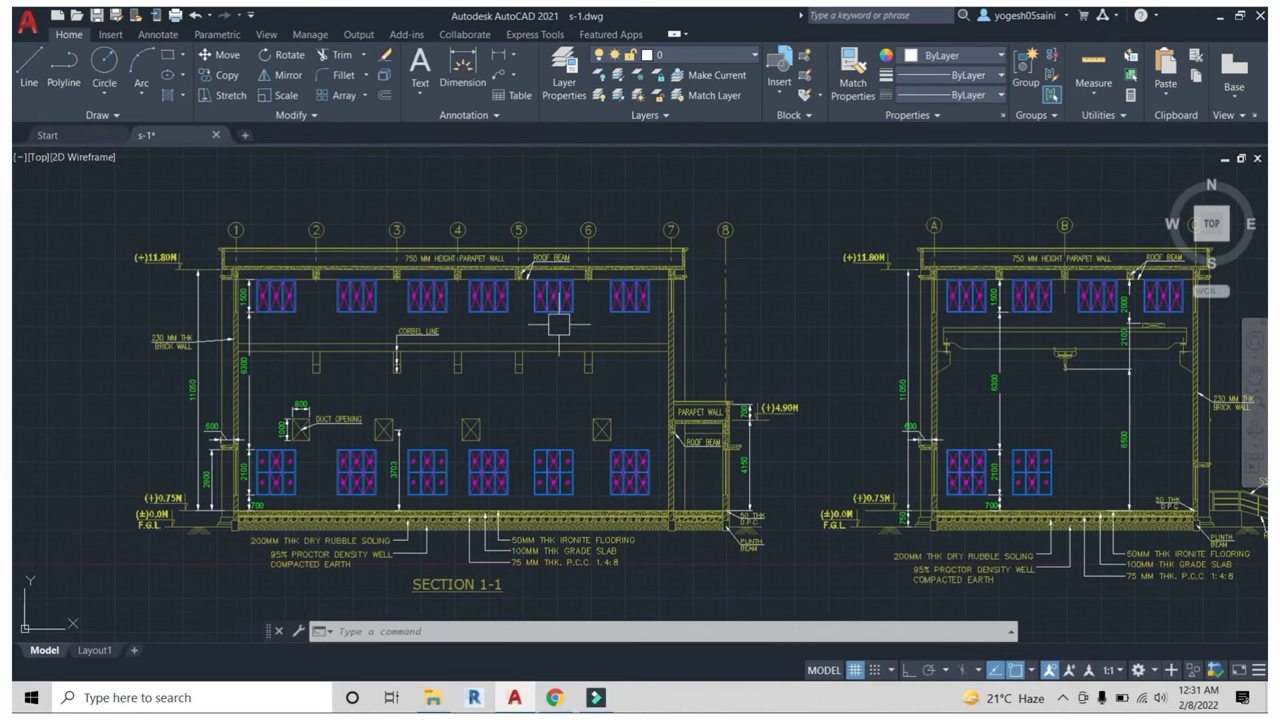
Move past the brick wall detail to show SECTION 1-1 and its floor notes.
scroll(197, 361, up, 5)
middle_drag(149, 360, 429, 360)
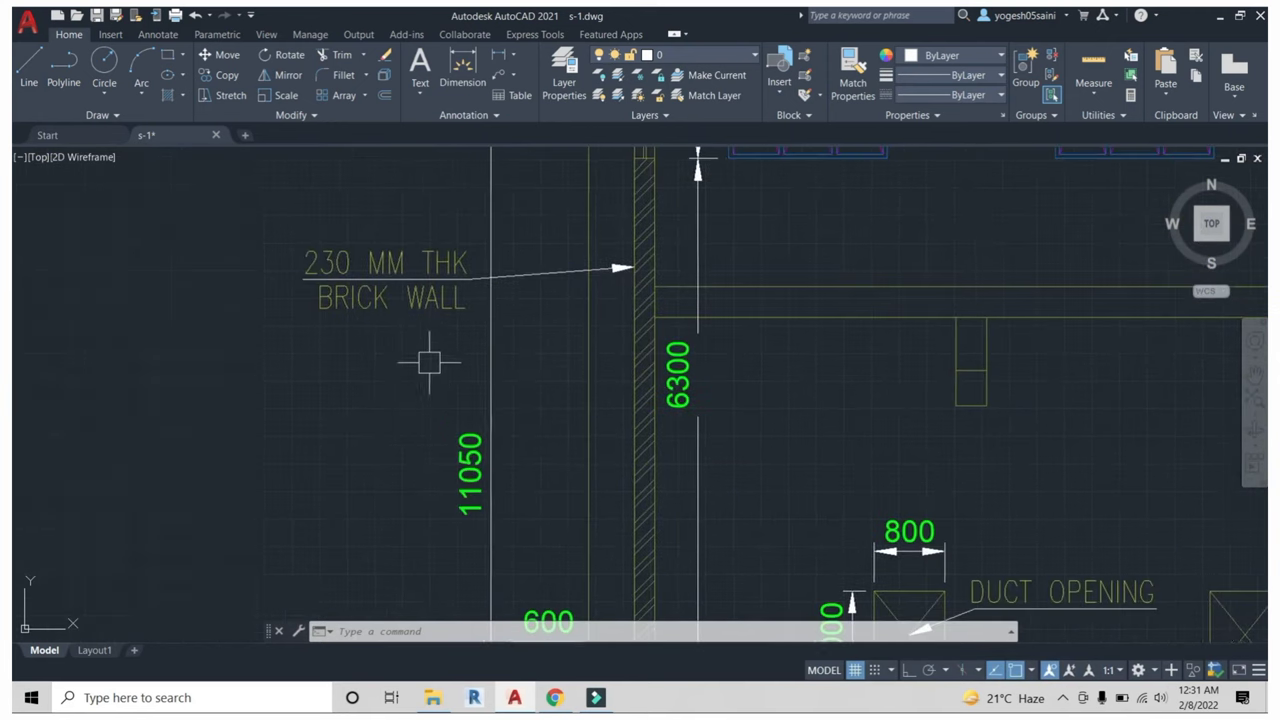
scroll(441, 462, down, 3)
middle_drag(441, 462, 425, 265)
Zoom out to show VIEW-C, VIEW-D and both building sections together.
scroll(422, 417, up, 1)
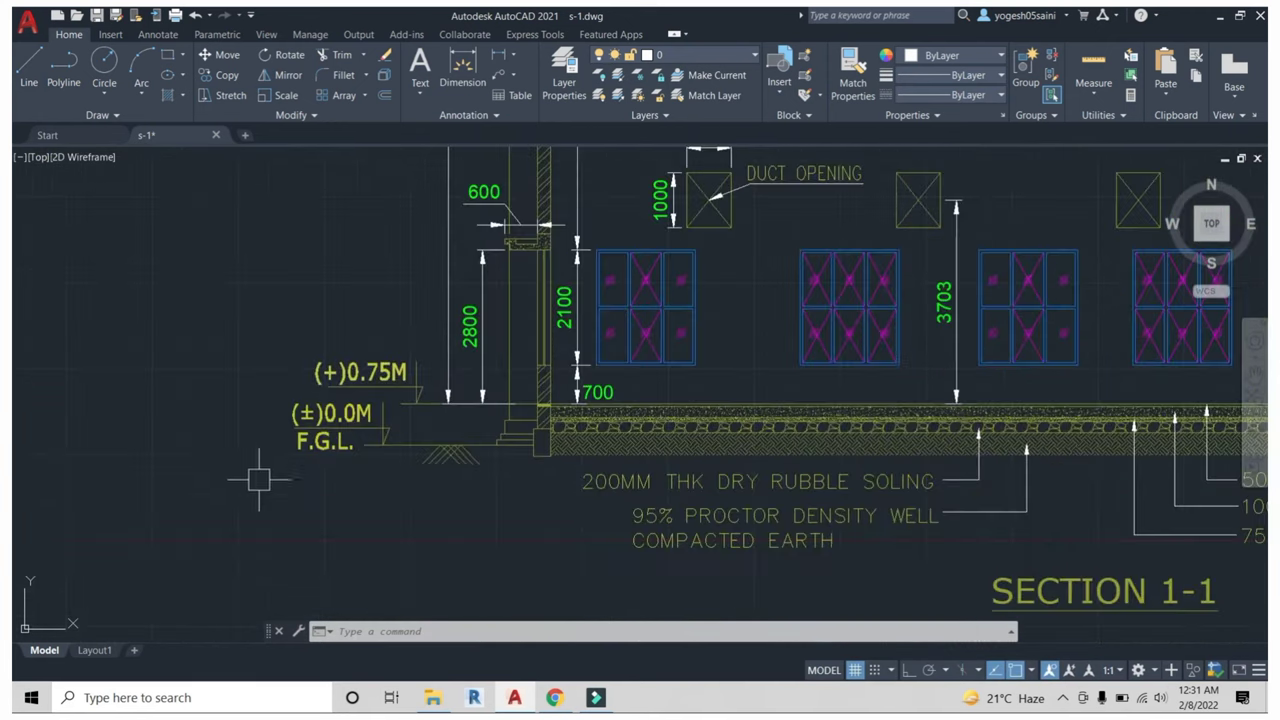
scroll(425, 403, down, 1)
scroll(714, 466, down, 2)
mouse_move(714, 466)
middle_down()
mouse_move(509, 441)
mouse_move(685, 401)
mouse_move(667, 425)
middle_up()
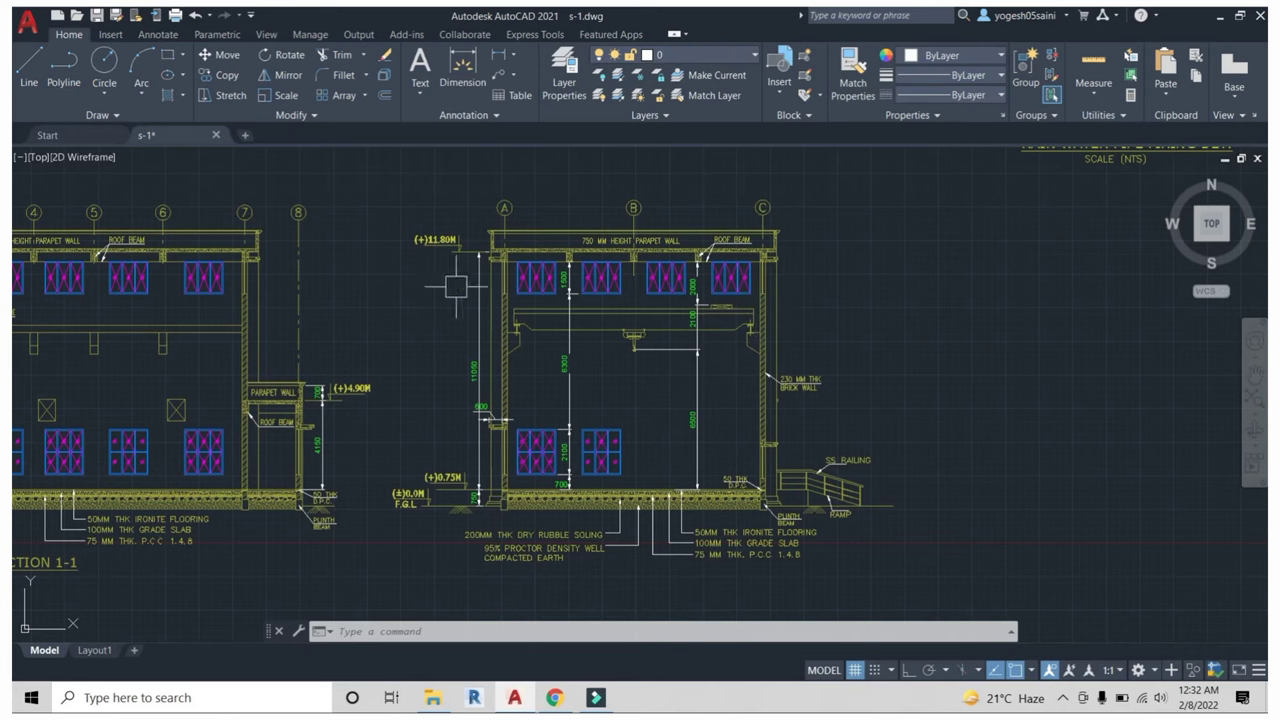
scroll(560, 530, up, 2)
scroll(560, 530, down, 3)
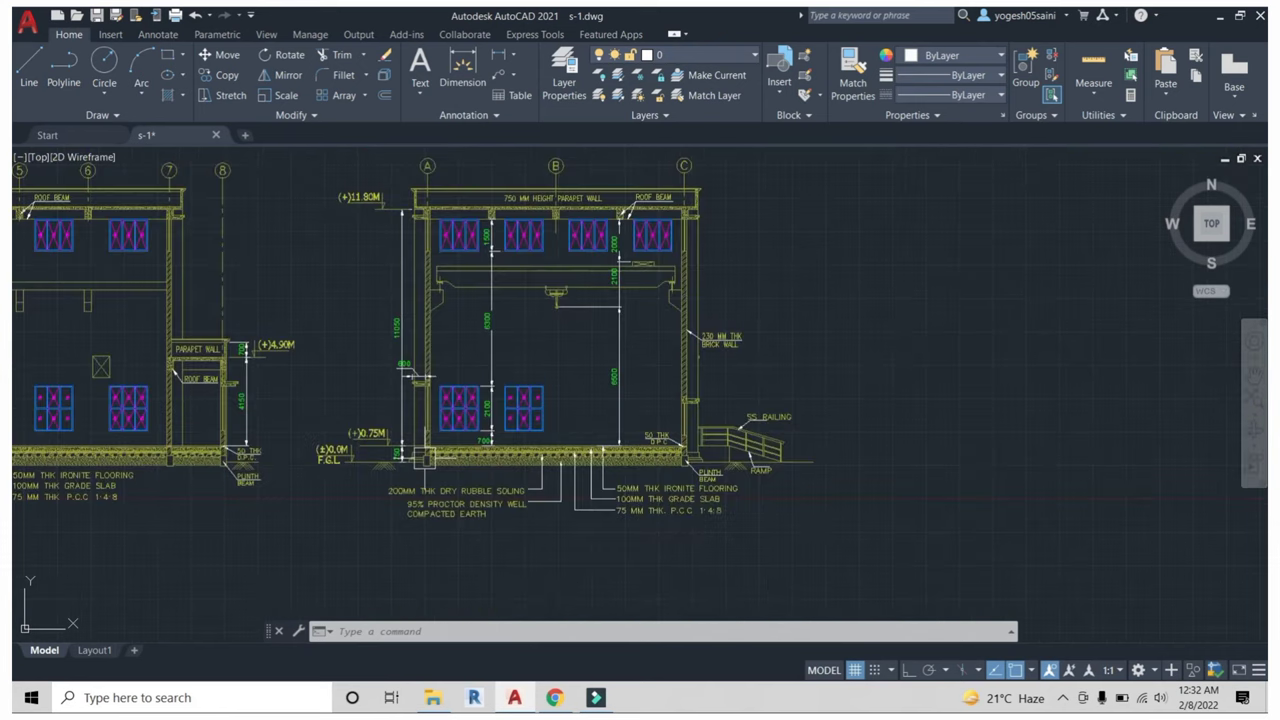
scroll(400, 400, down, 1)
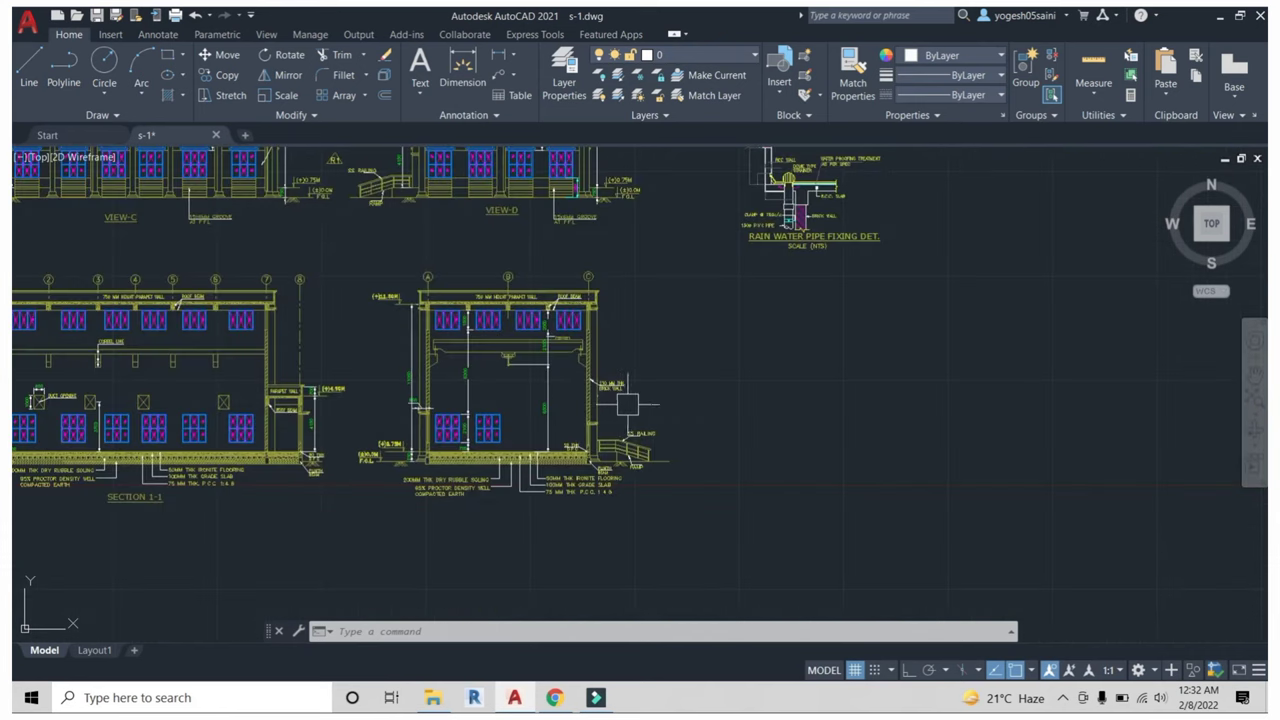
scroll(680, 388, down, 2)
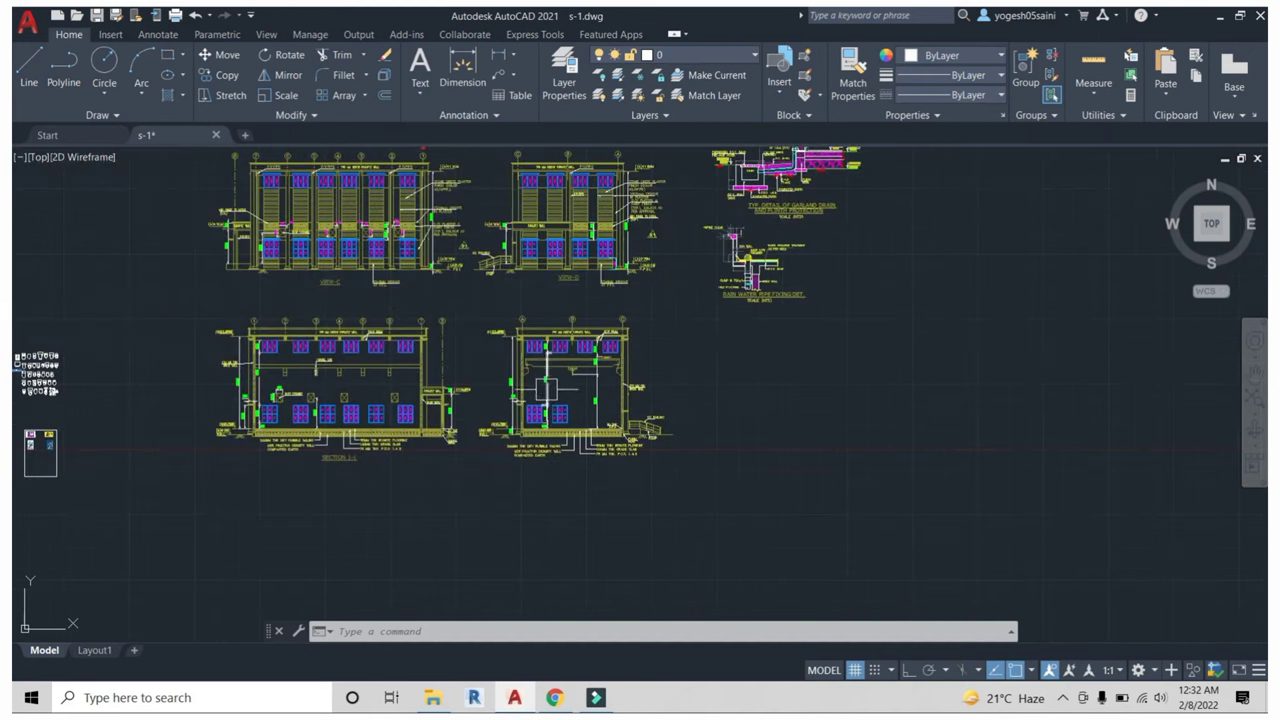
Centre the Typ. Detail of Garland Drain with its 150 ø rain water pipe.
middle_drag(650, 381, 475, 555)
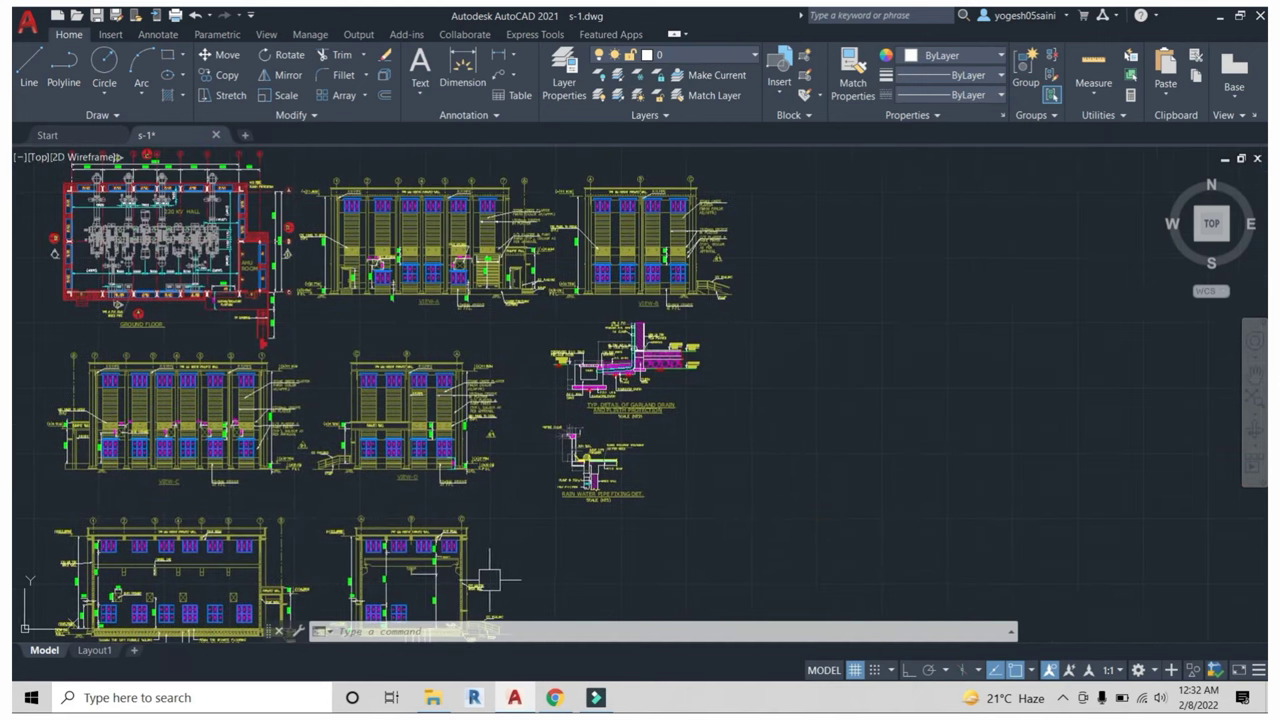
scroll(530, 345, up, 4)
scroll(536, 340, up, 3)
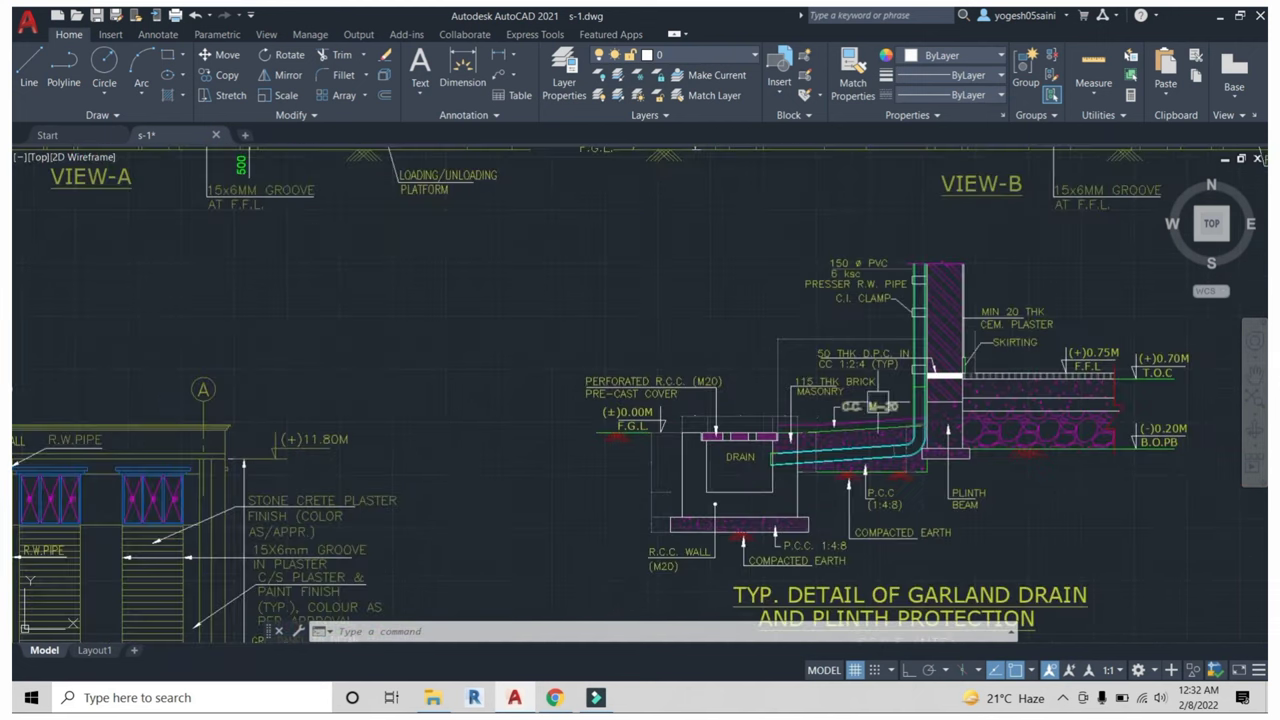
mouse_move(832, 403)
middle_down()
mouse_move(503, 380)
mouse_move(477, 327)
middle_up()
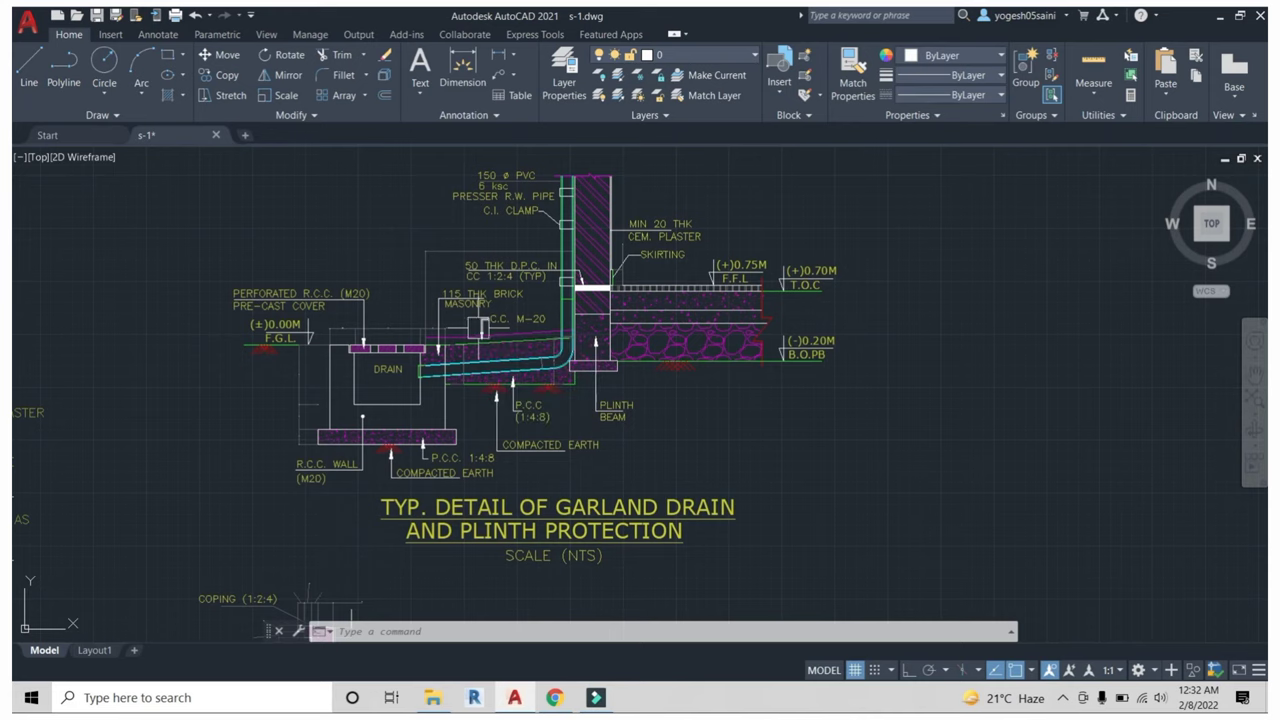
middle_drag(640, 420, 702, 460)
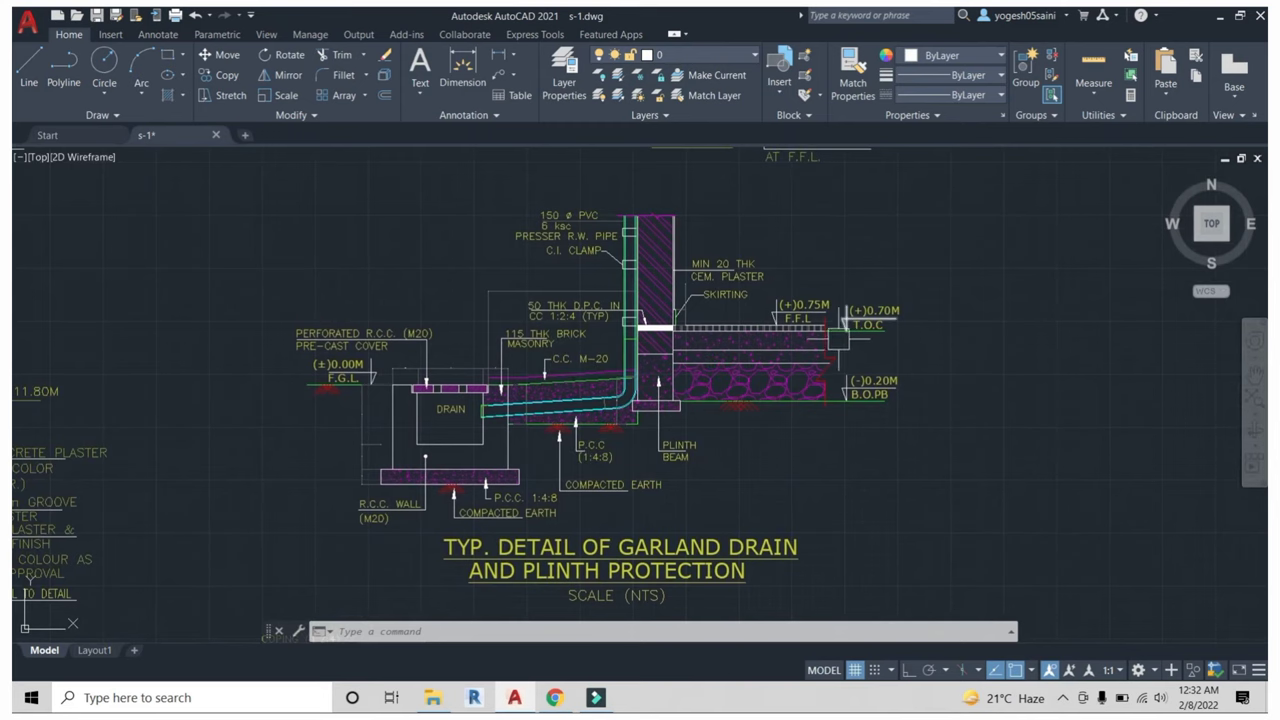
Zoom out until both drawing clusters appear side by side.
scroll(843, 338, up, 2)
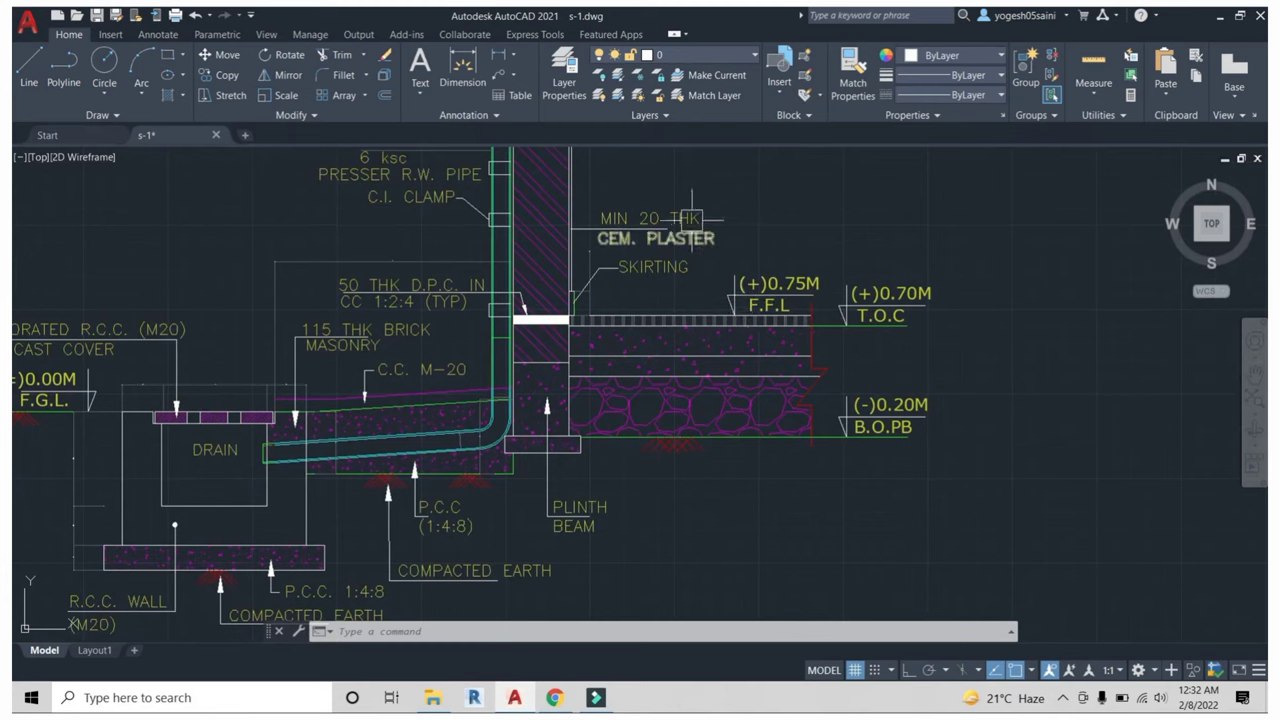
scroll(685, 220, down, 3)
scroll(640, 312, up, 3)
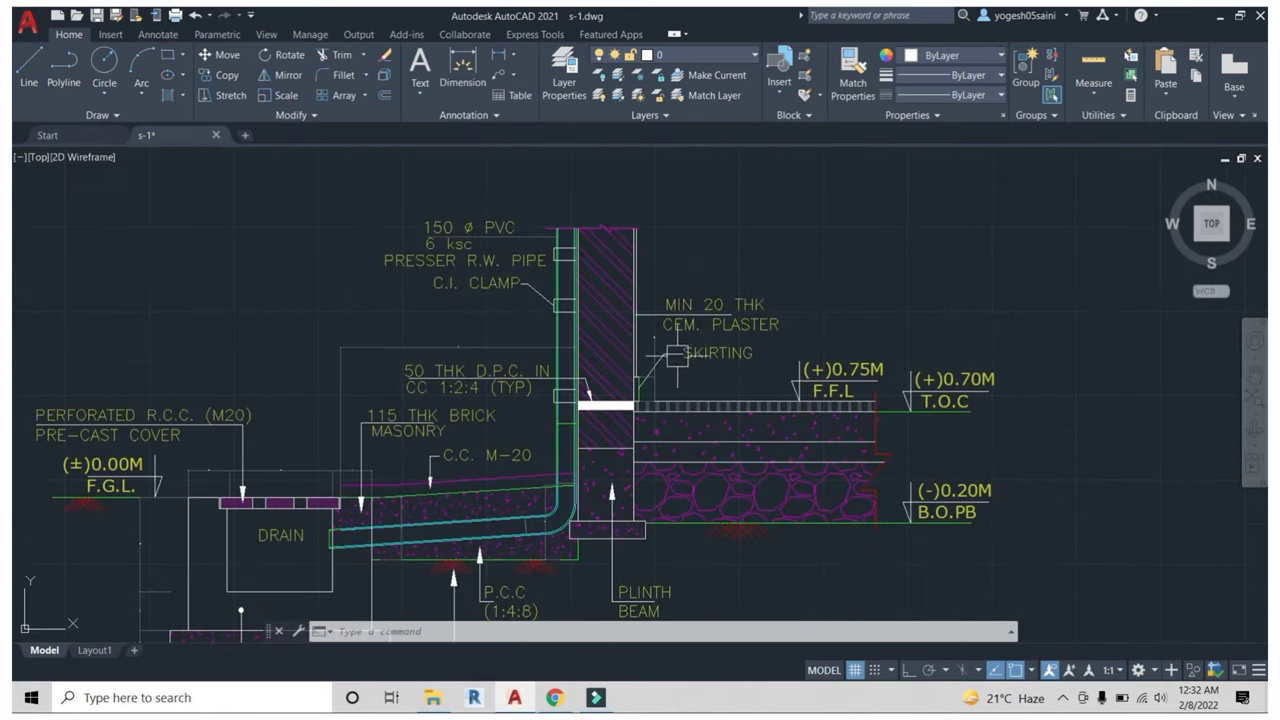
scroll(702, 304, down, 2)
scroll(705, 305, down, 2)
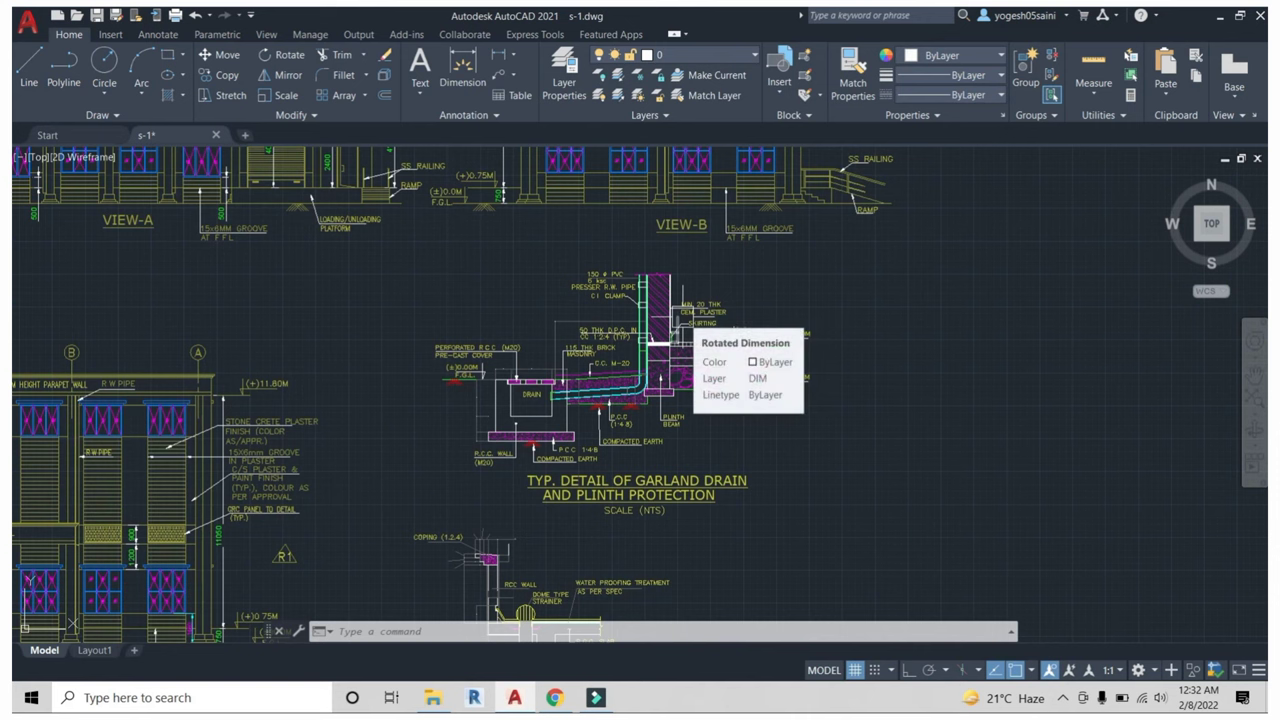
scroll(688, 322, down, 4)
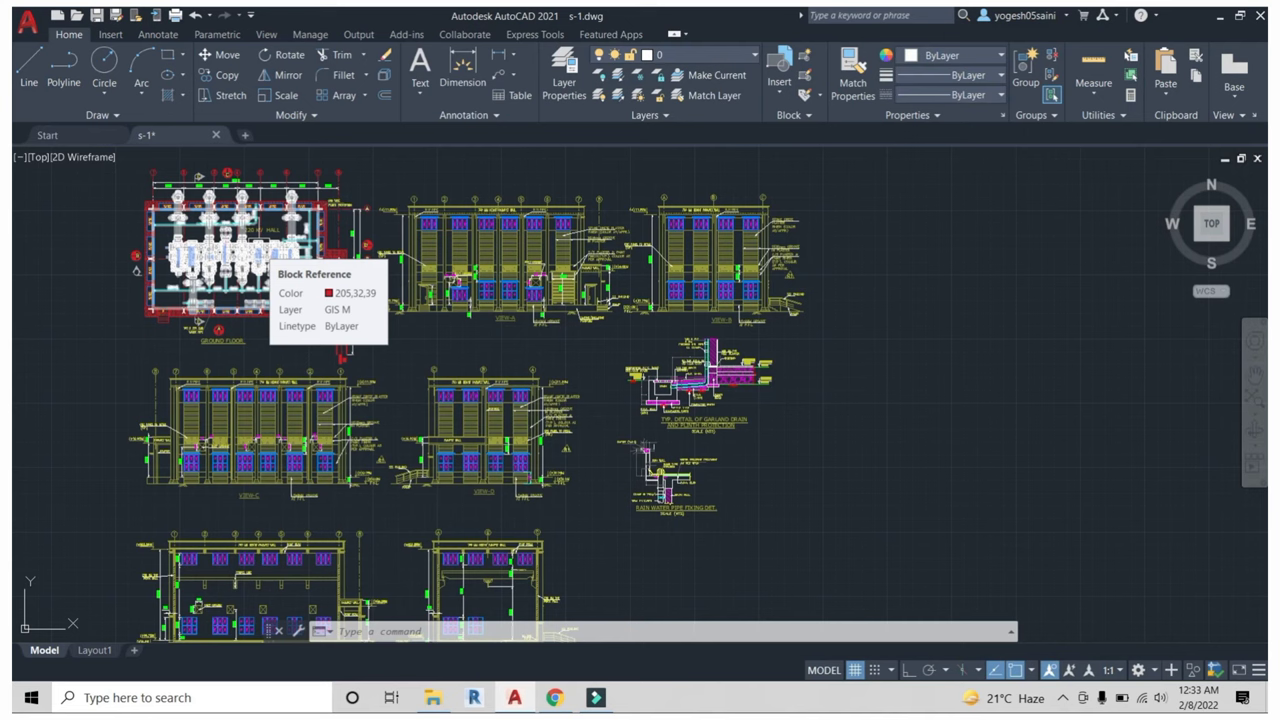
Zoom into the building cluster and bring the upper floor plans fully into view.
scroll(415, 328, down, 8)
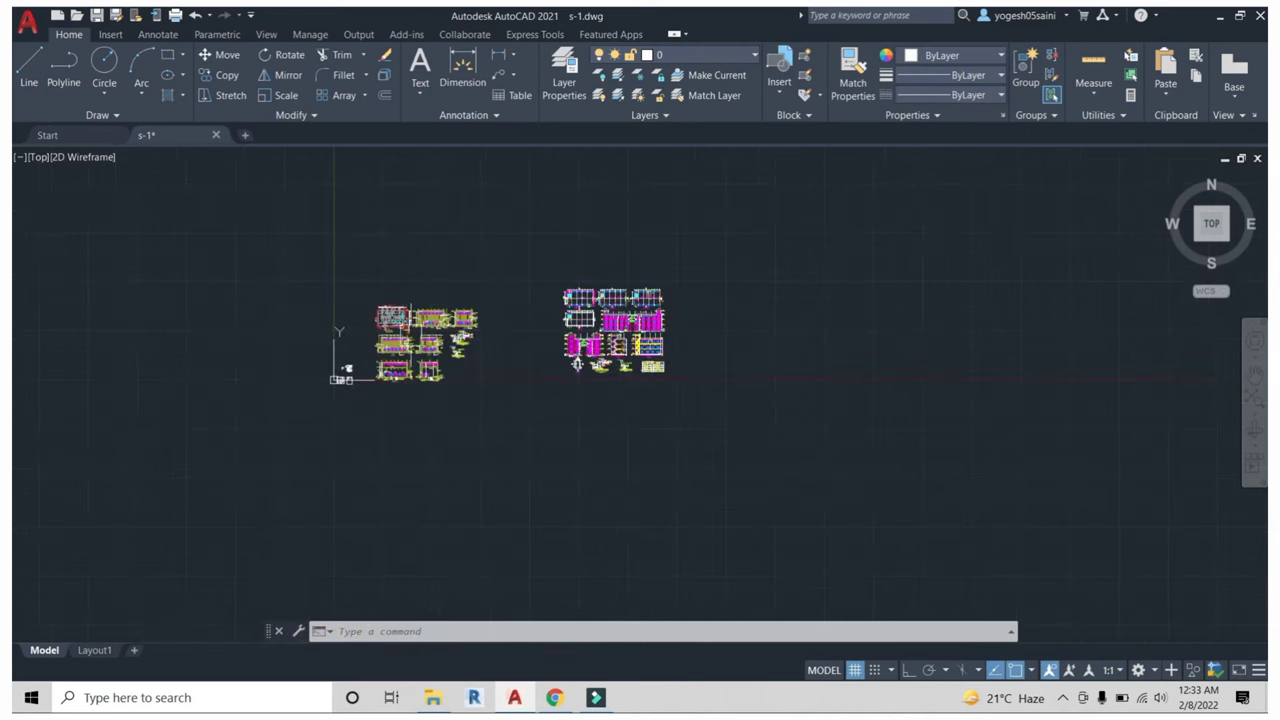
scroll(605, 288, up, 8)
scroll(590, 380, up, 1)
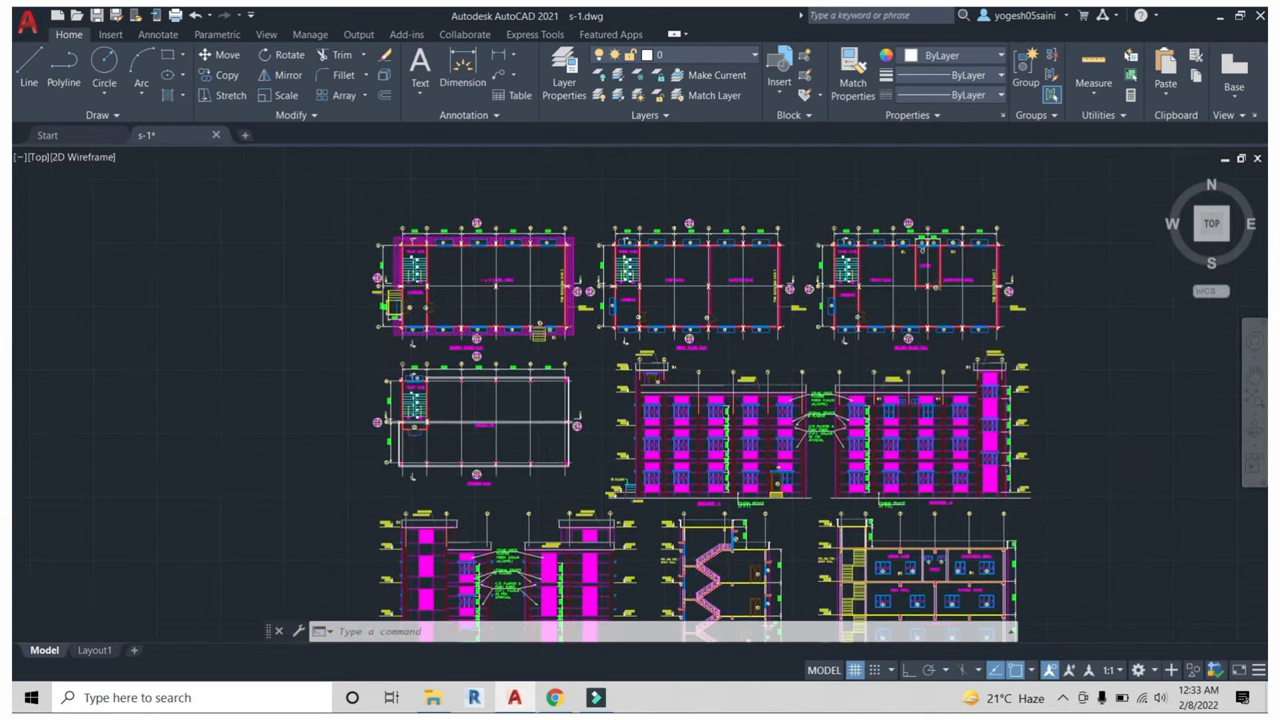
scroll(587, 392, up, 2)
middle_drag(617, 337, 617, 471)
scroll(494, 420, up, 4)
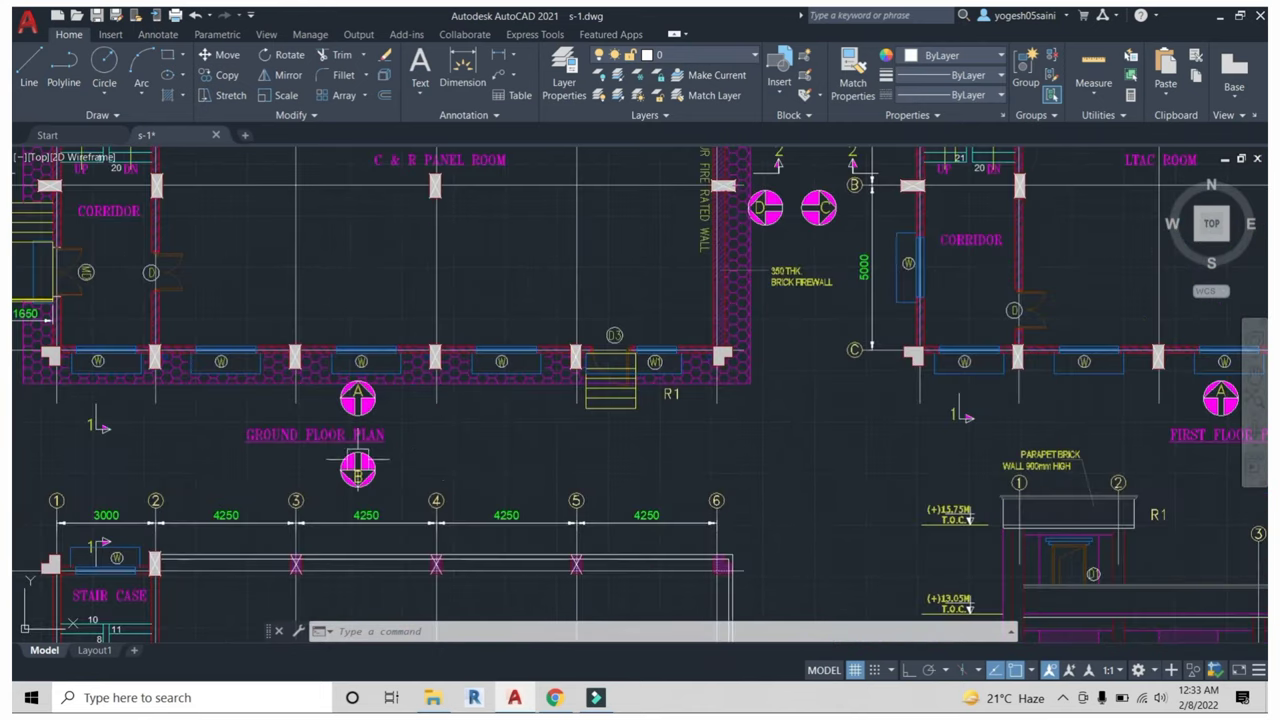
scroll(657, 430, down, 4)
scroll(657, 430, up, 2)
scroll(657, 430, up, 2)
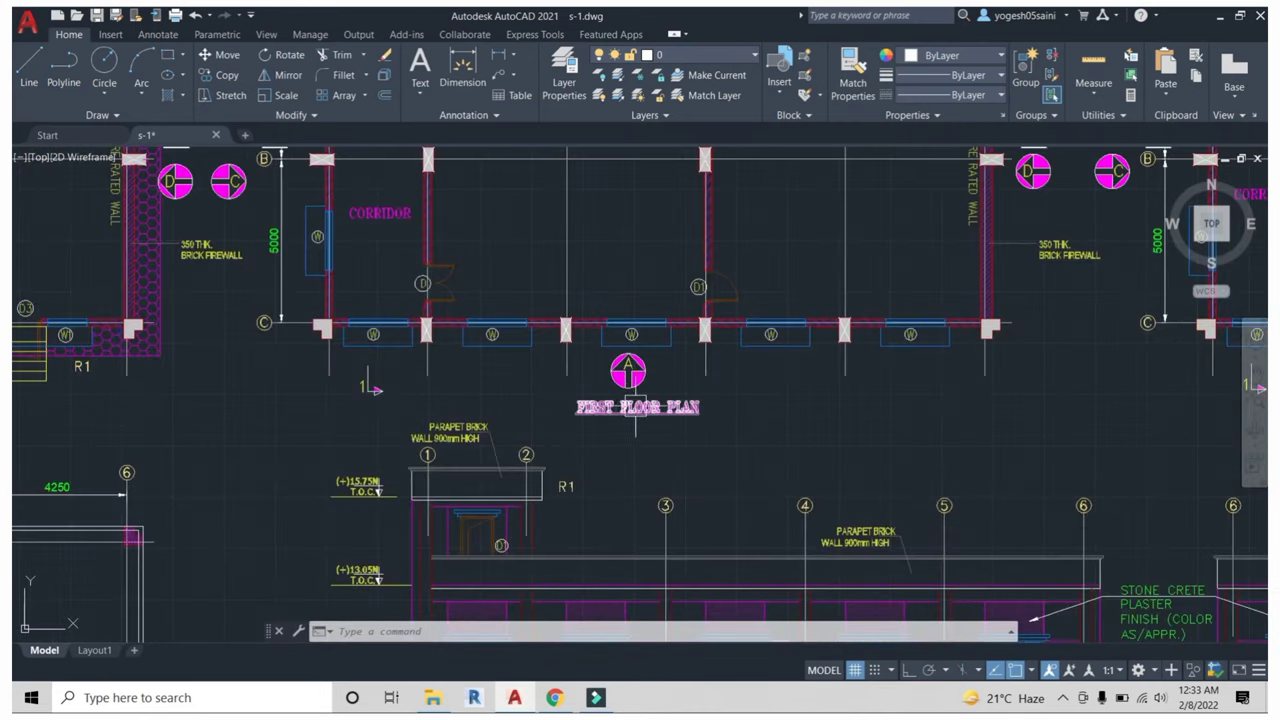
Centre the second-floor plan, then shift the plans and elevations right.
mouse_move(800, 416)
middle_down()
mouse_move(606, 514)
mouse_move(541, 517)
middle_up()
middle_drag(1156, 484, 878, 464)
scroll(878, 464, down, 5)
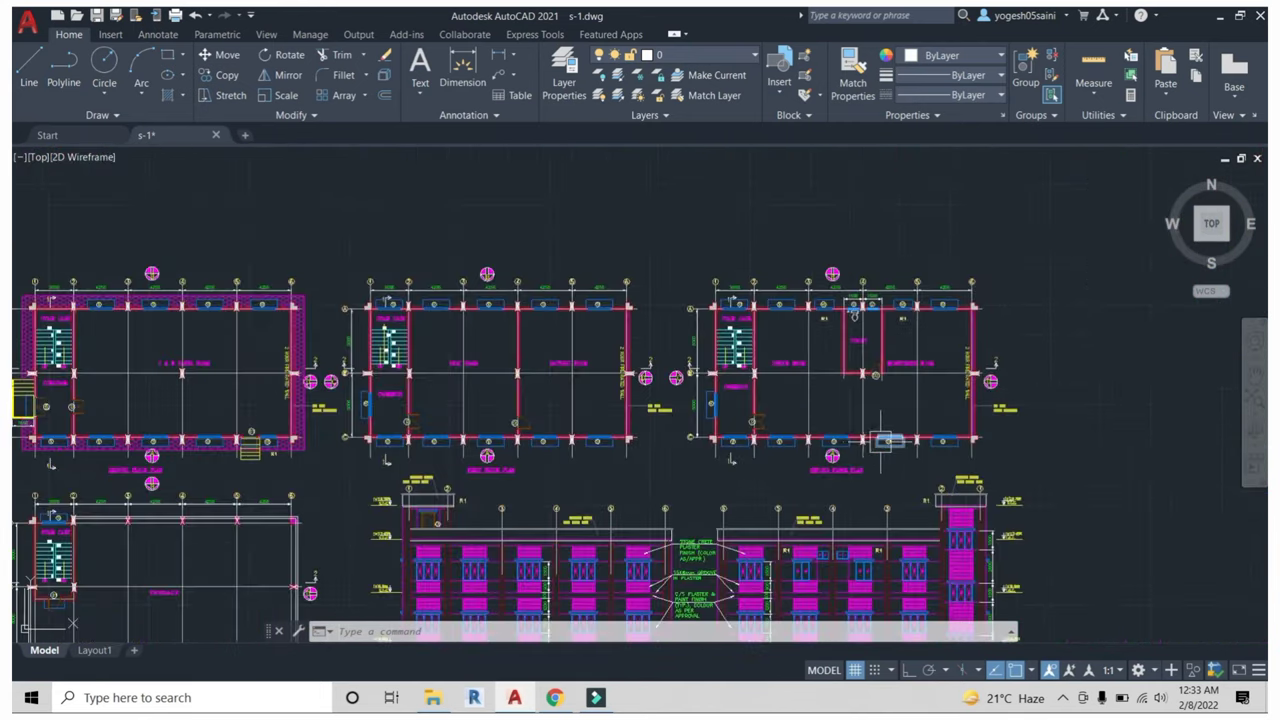
middle_drag(452, 425, 675, 400)
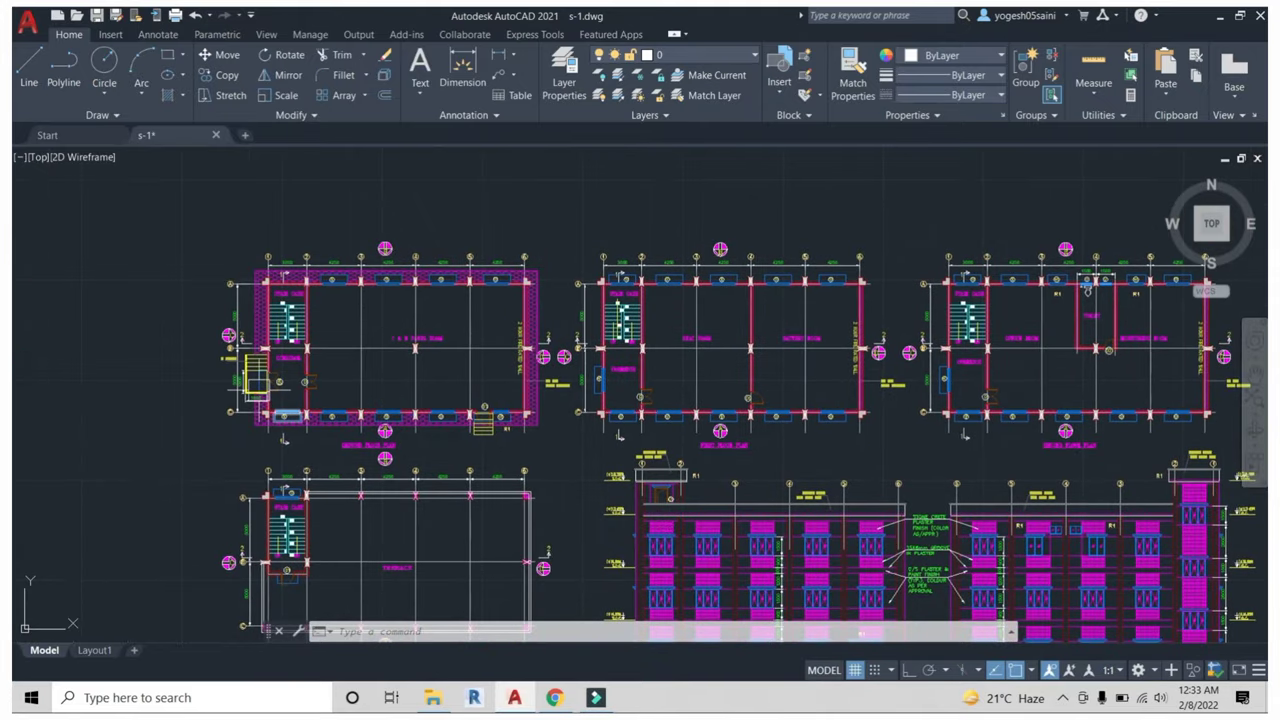
Frame the Ground Floor Plan showing the C & R PANEL ROOM, corridor and 3000/4250 bays.
scroll(300, 395, up, 3)
scroll(416, 300, up, 2)
middle_drag(473, 274, 467, 330)
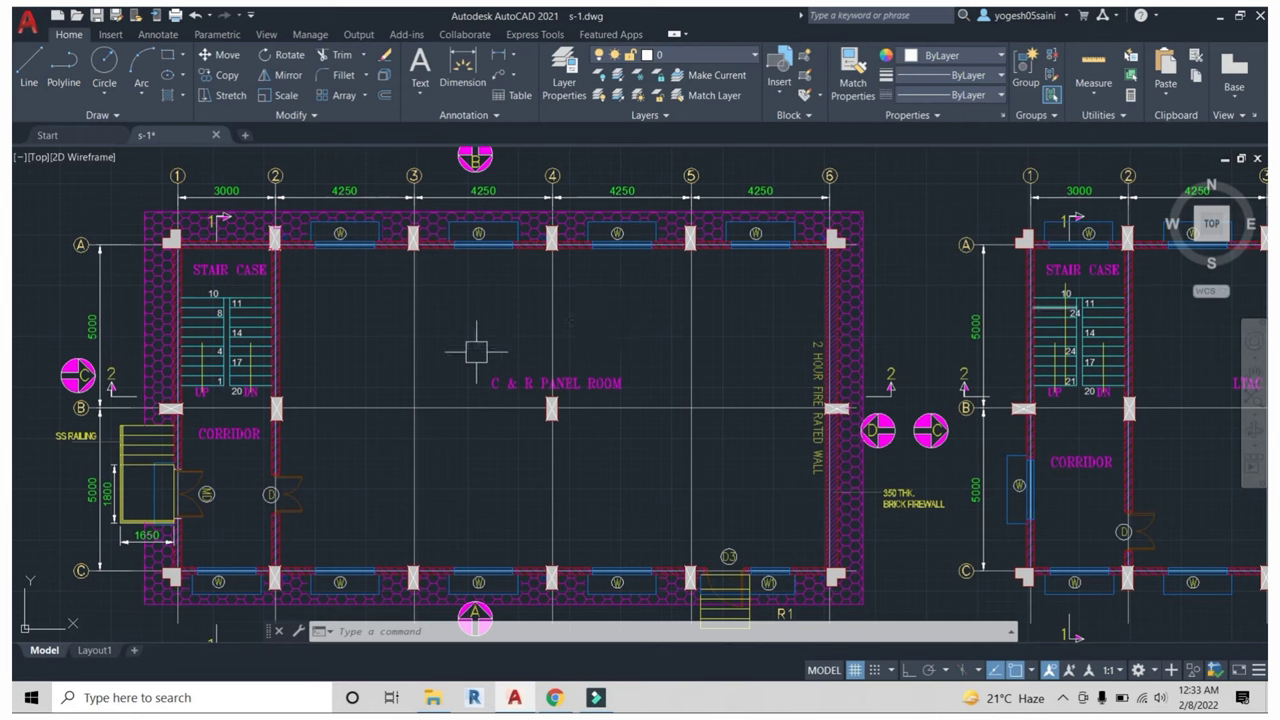
scroll(210, 408, up, 2)
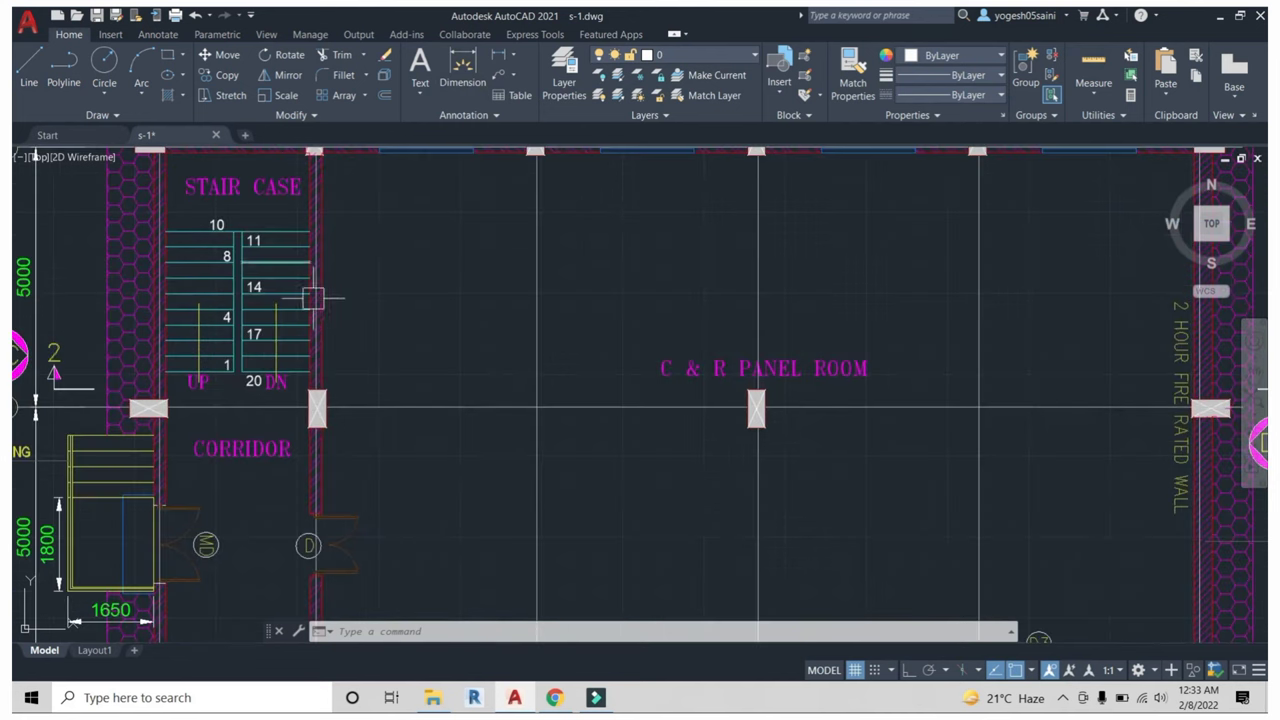
middle_drag(264, 440, 352, 327)
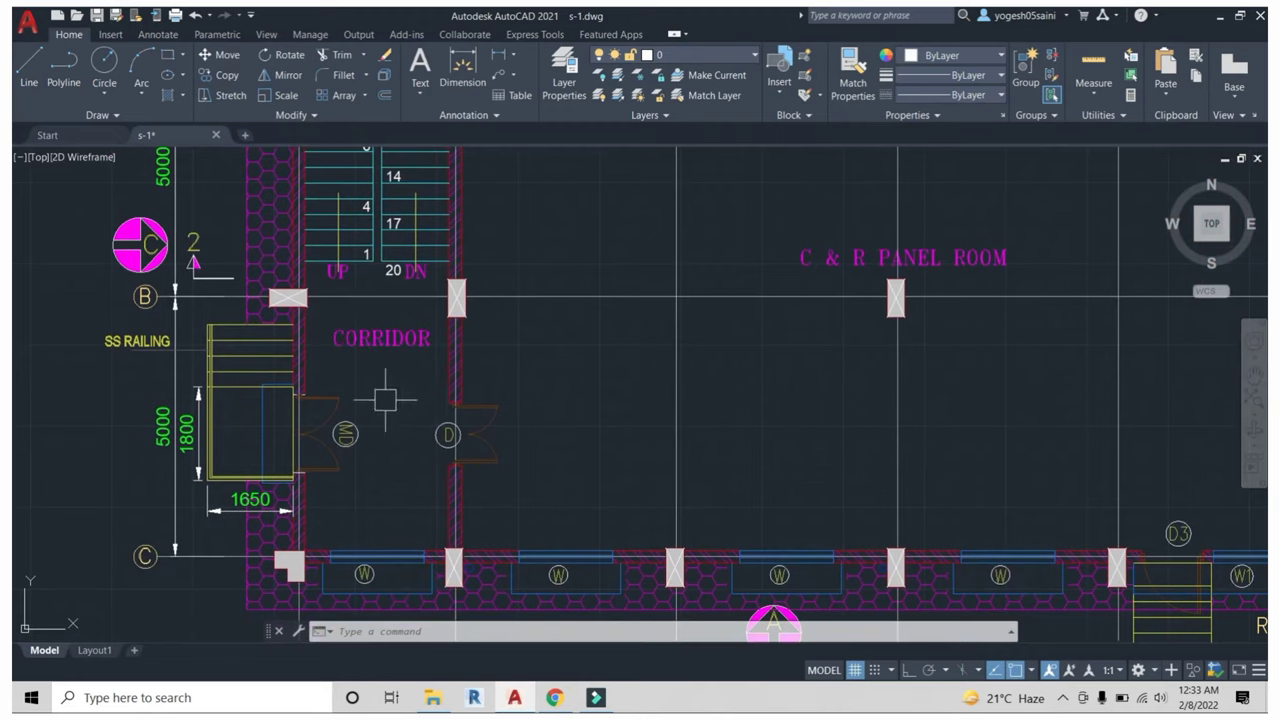
scroll(371, 405, down, 2)
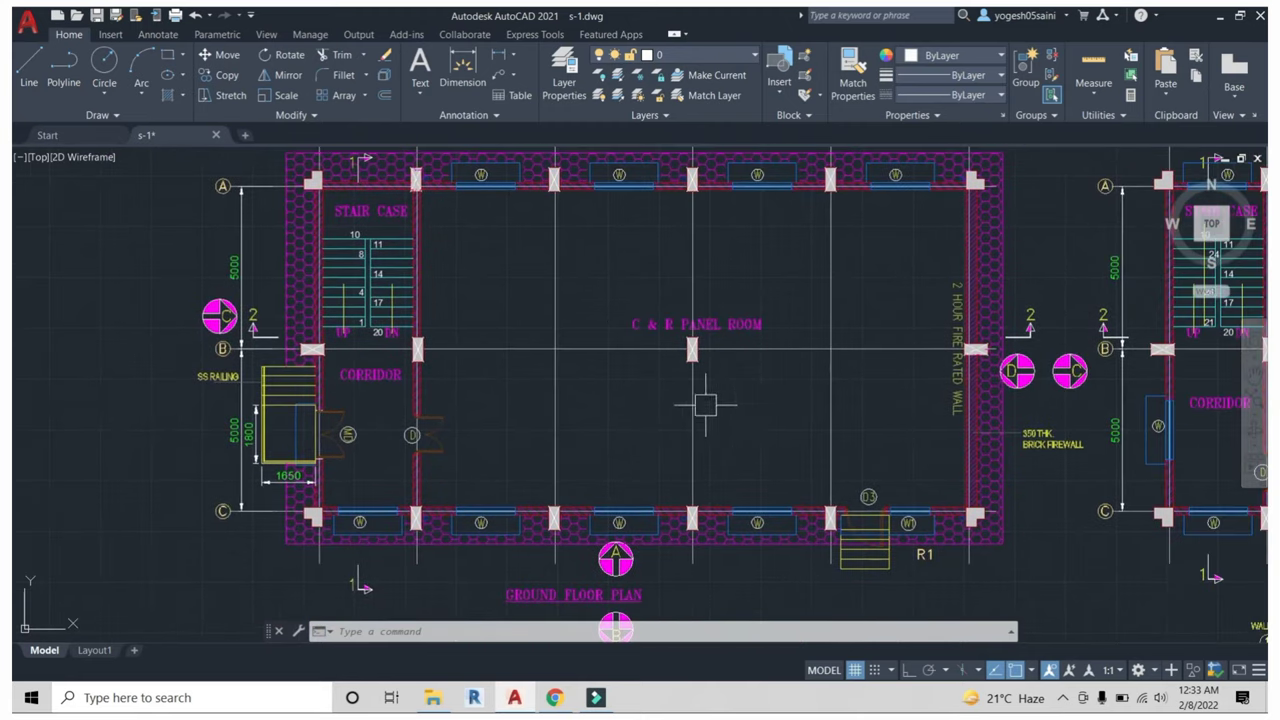
mouse_move(518, 436)
middle_down()
mouse_move(518, 416)
mouse_move(460, 466)
middle_up()
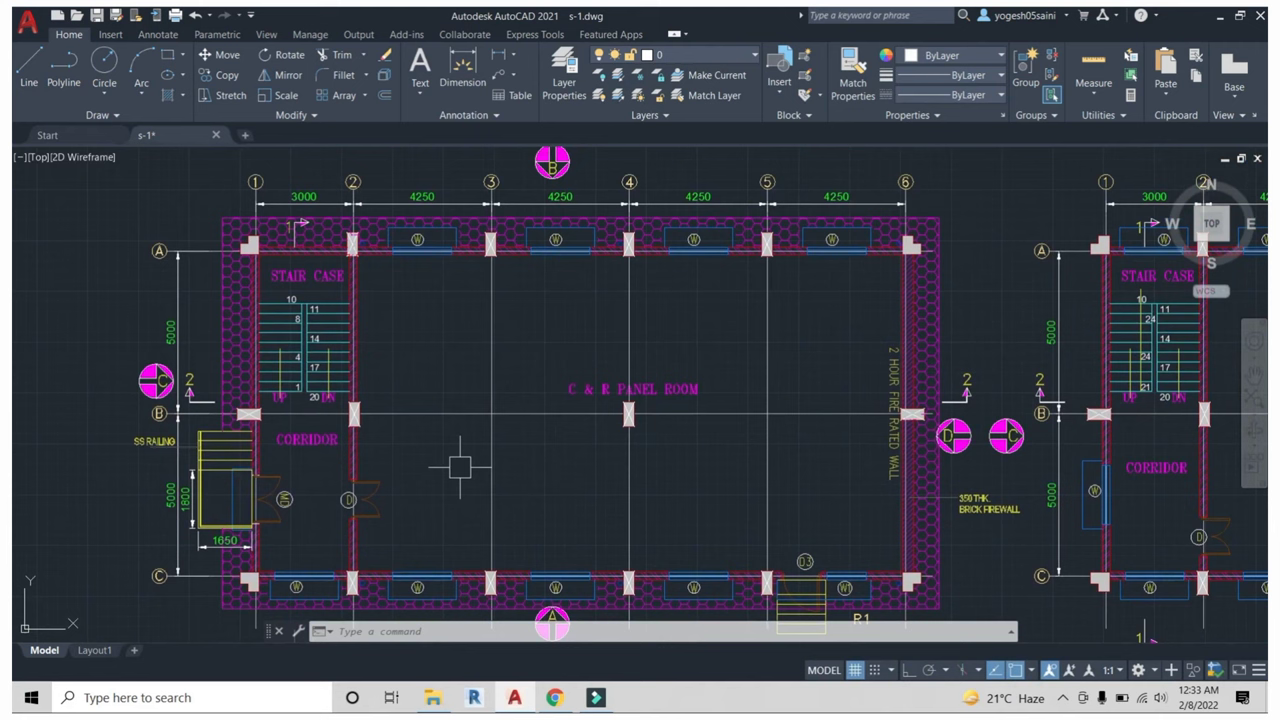
Add a 20000 overall dimension from grid line 6 to grid line 1, above the grid dimensions.
key(Escape)
key(Escape)
key(Escape)
text(dli)
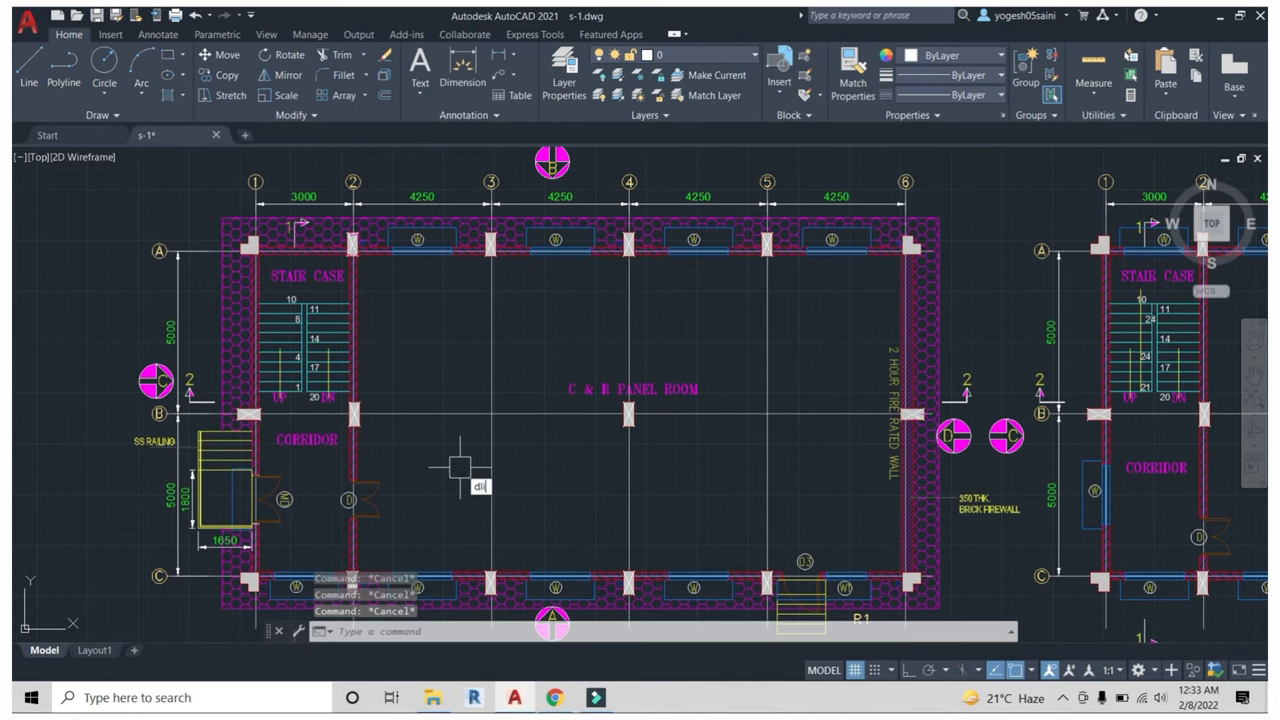
key(Return)
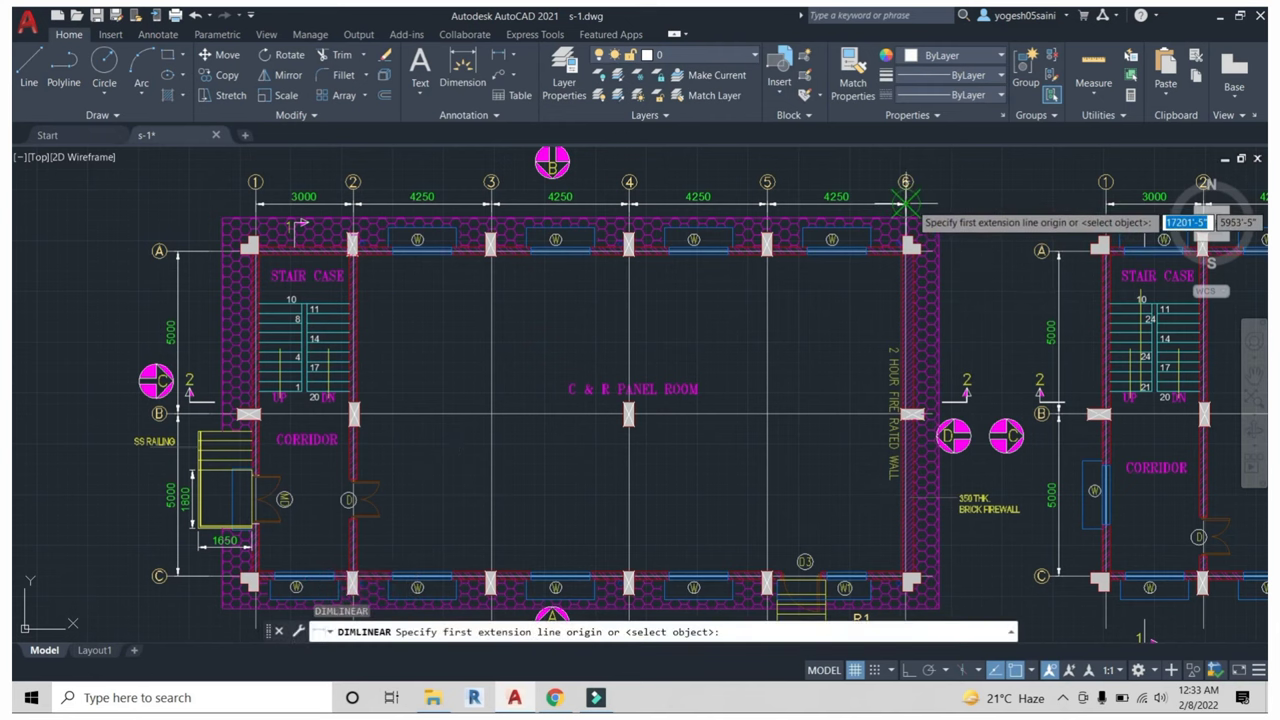
click(905, 204)
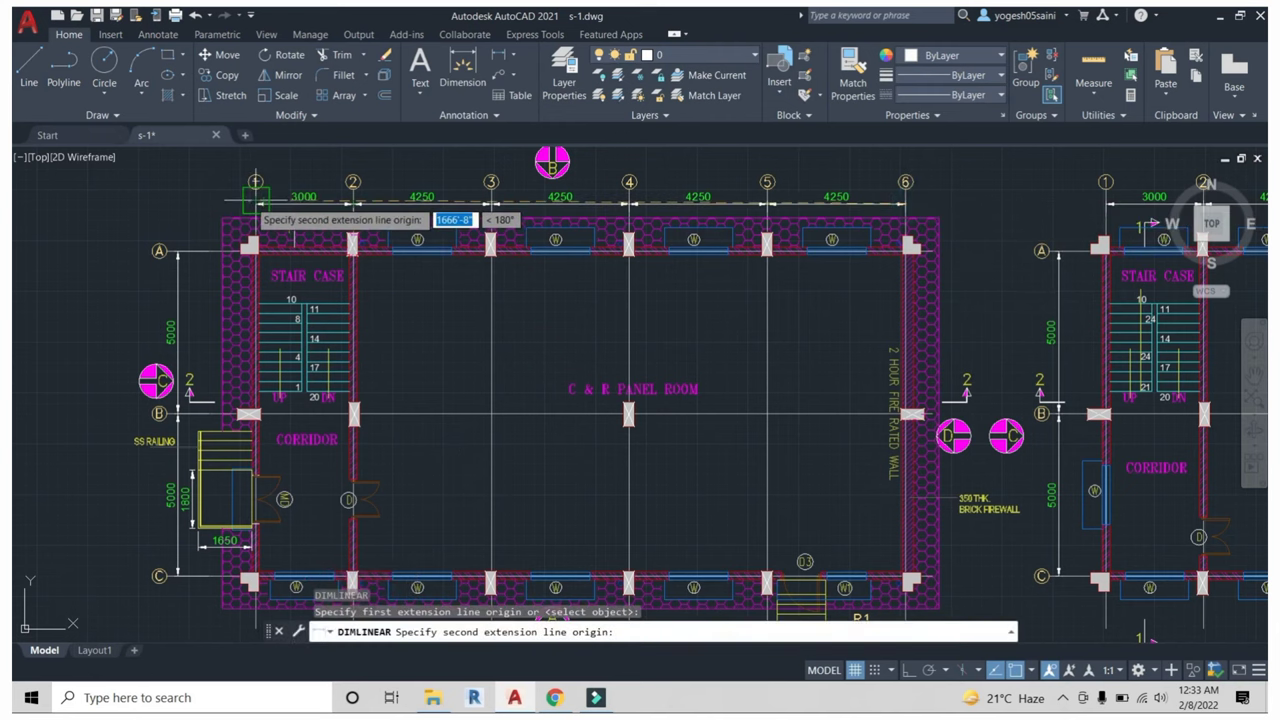
click(256, 198)
scroll(499, 188, up, 4)
click(586, 190)
key(Escape)
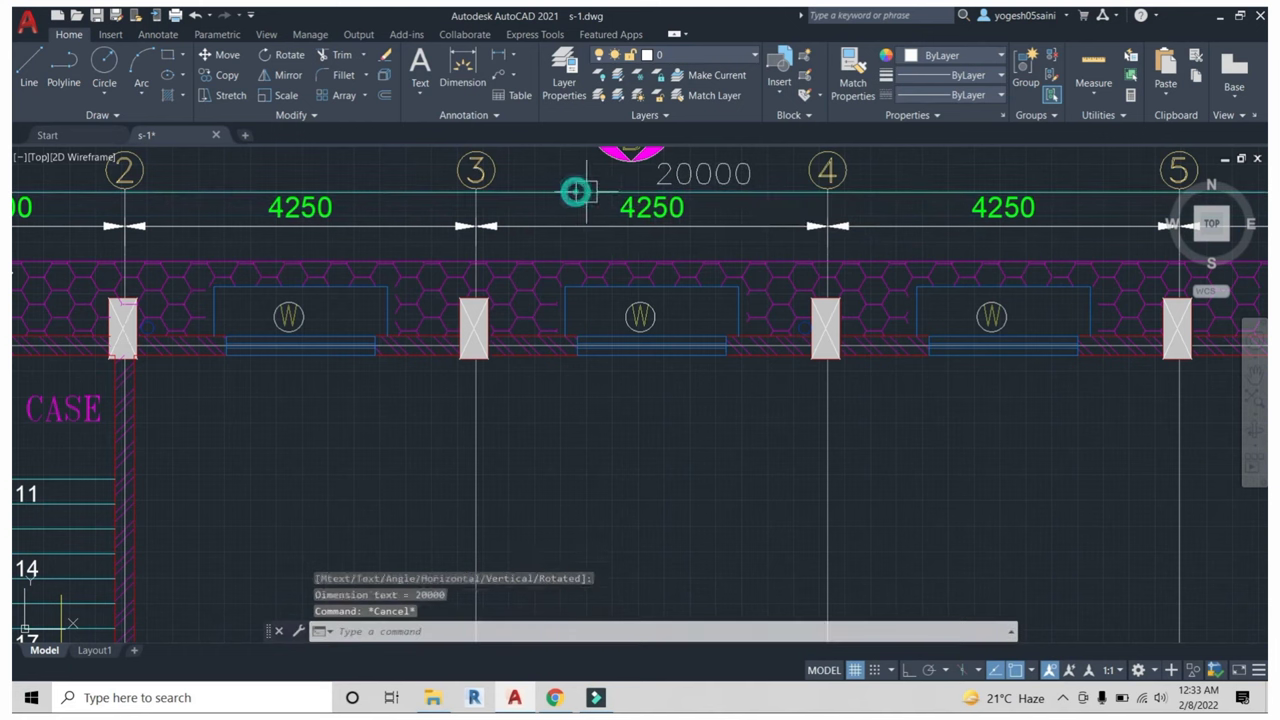
key(Escape)
key(Escape)
Start matching properties from the 4250 dimension, then cancel without applying them.
text(a)
key(Return)
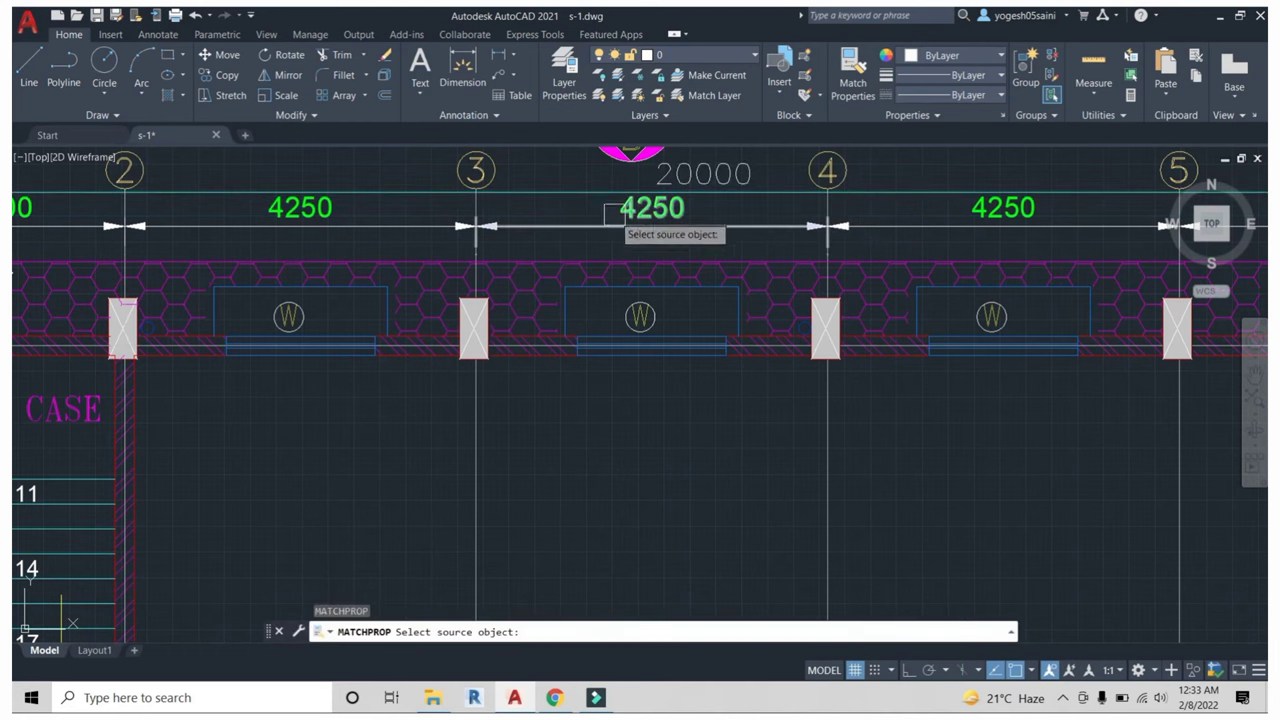
click(605, 220)
scroll(770, 198, down, 5)
scroll(770, 198, down, 4)
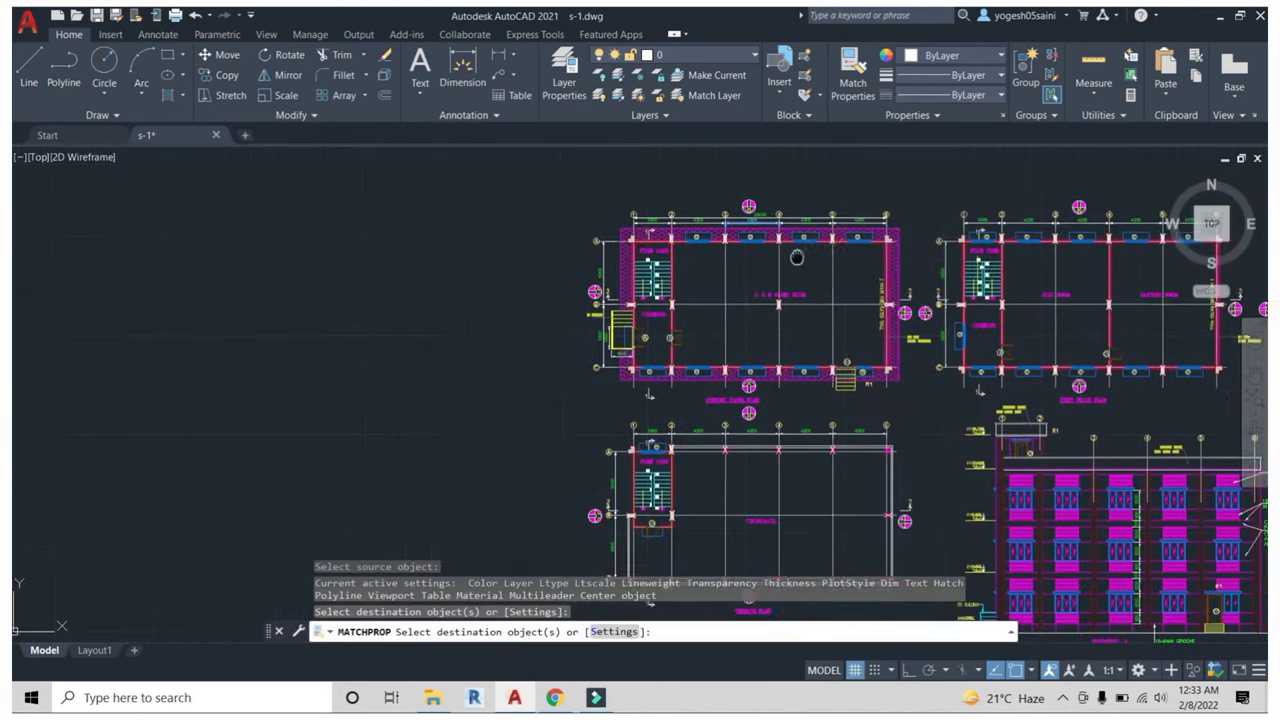
key(Escape)
Zoom in on the R1 stair at door D3, then back out to the plans.
scroll(770, 198, down, 1)
scroll(716, 385, up, 5)
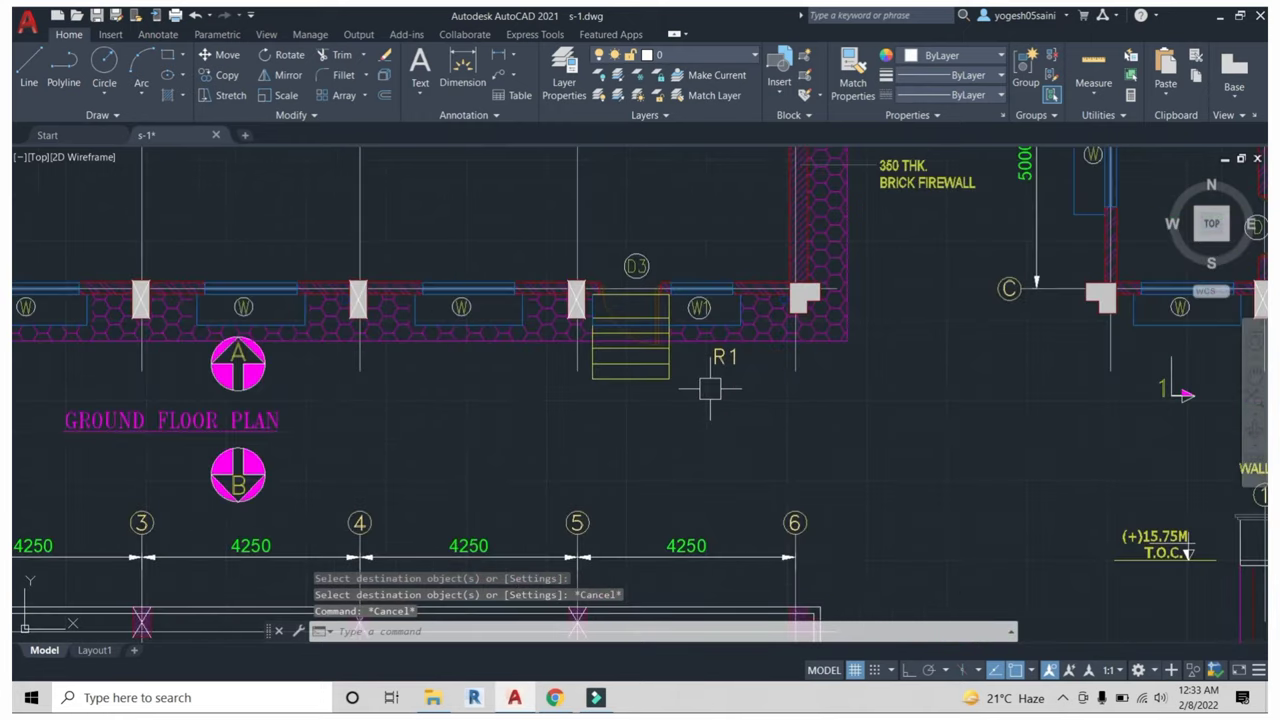
scroll(640, 316, up, 2)
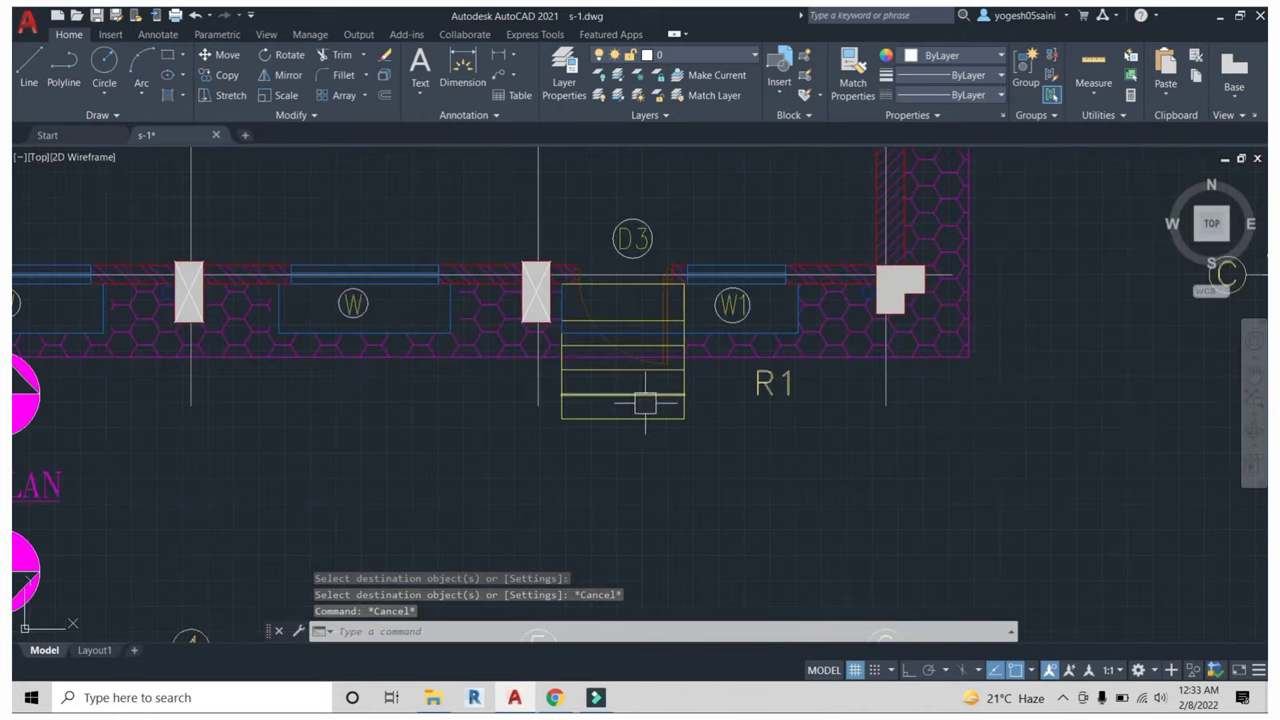
scroll(590, 318, down, 2)
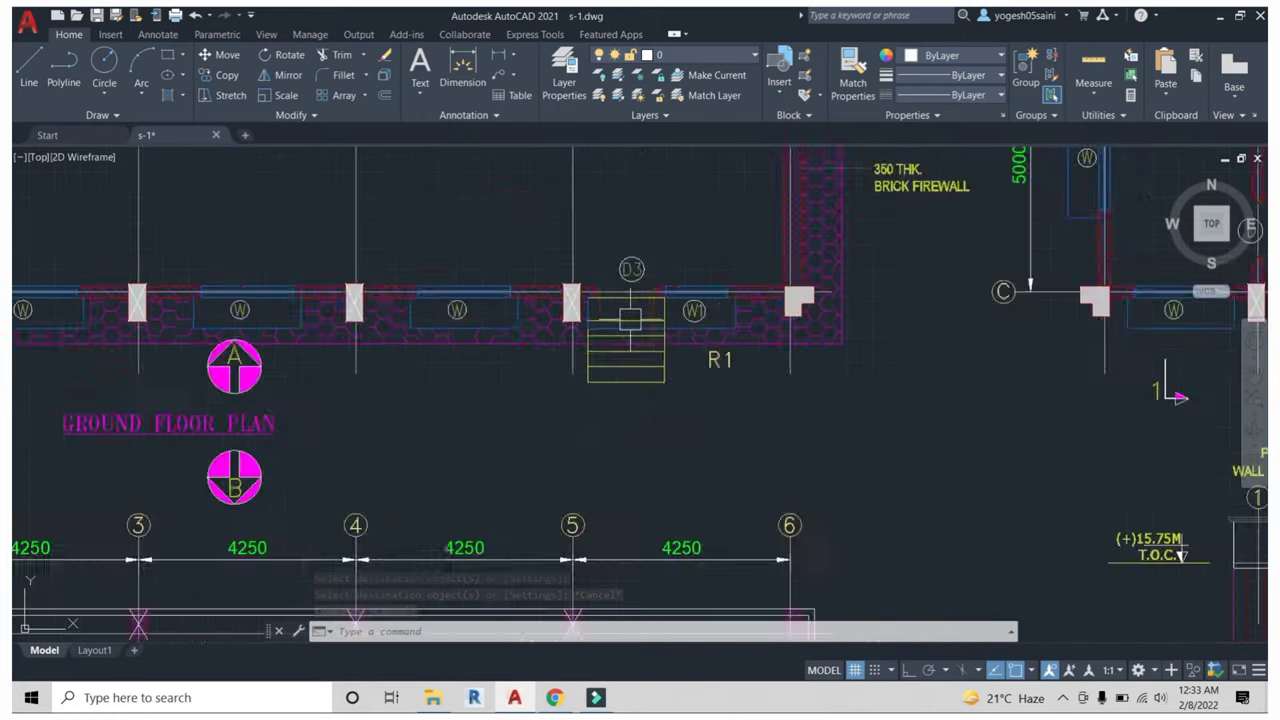
scroll(590, 325, down, 3)
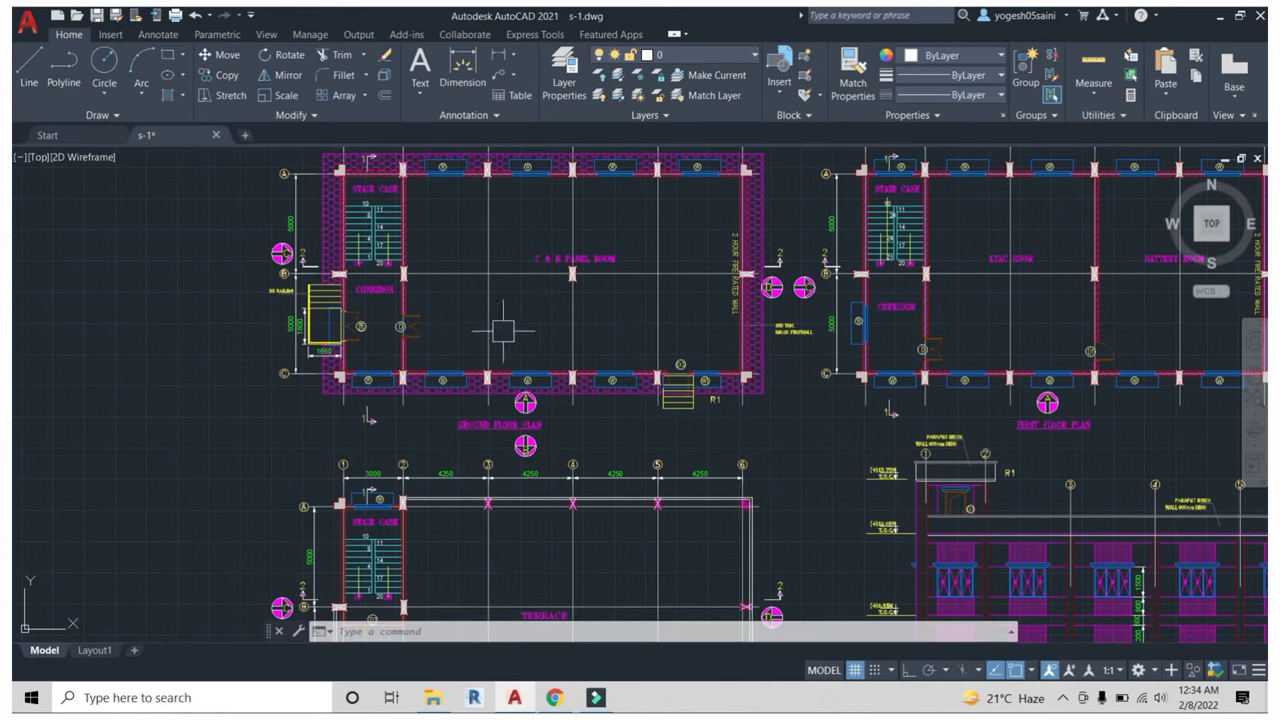
mouse_move(500, 329)
middle_down()
mouse_move(544, 341)
mouse_move(500, 371)
middle_up()
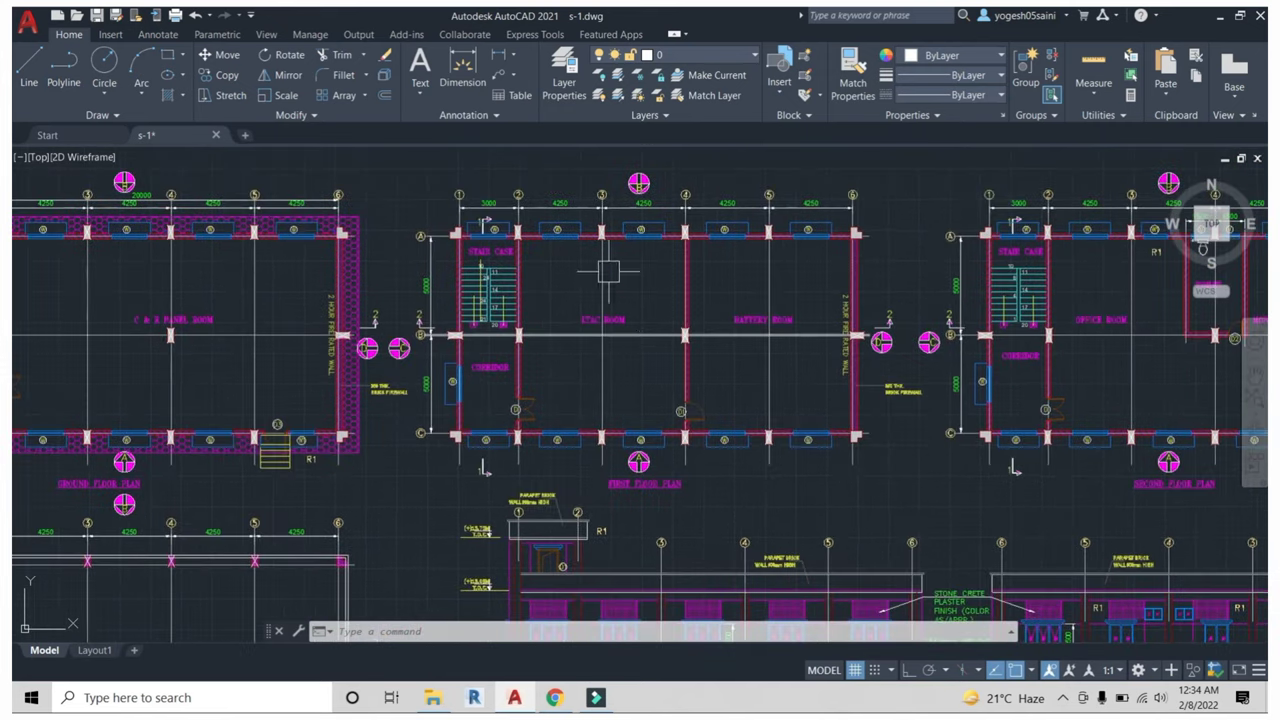
middle_drag(617, 371, 673, 363)
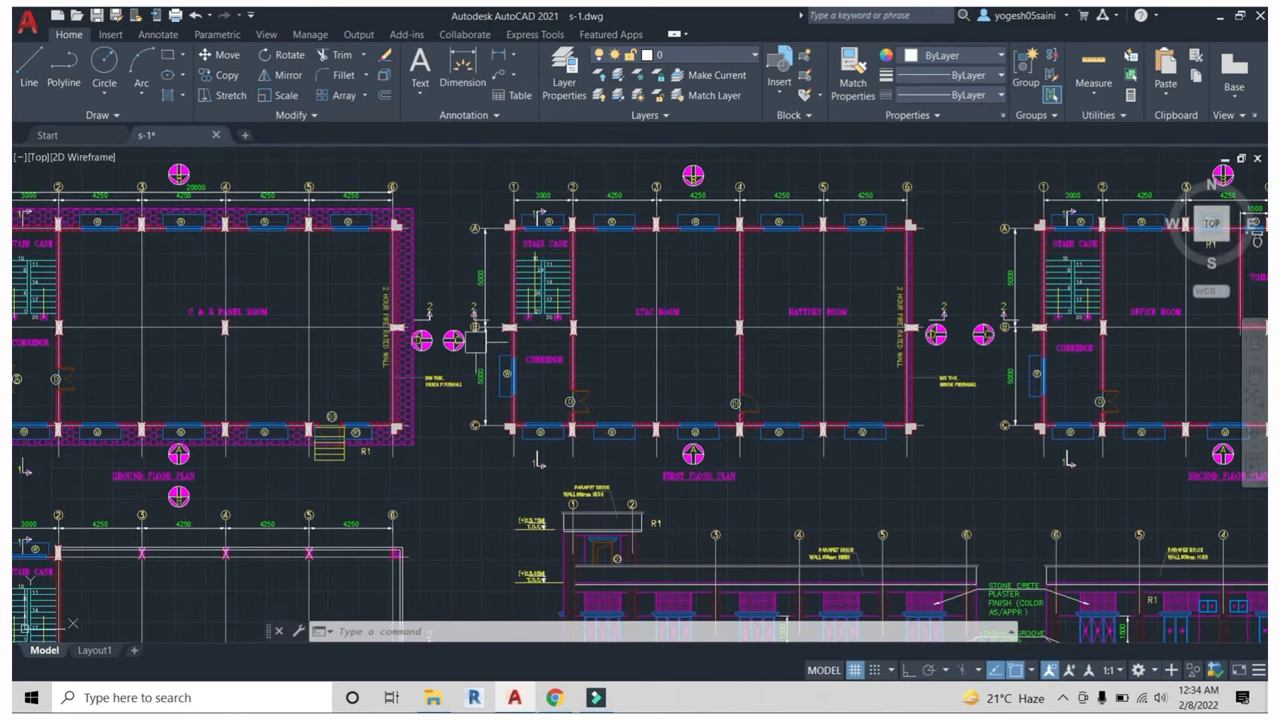
middle_drag(333, 325, 521, 326)
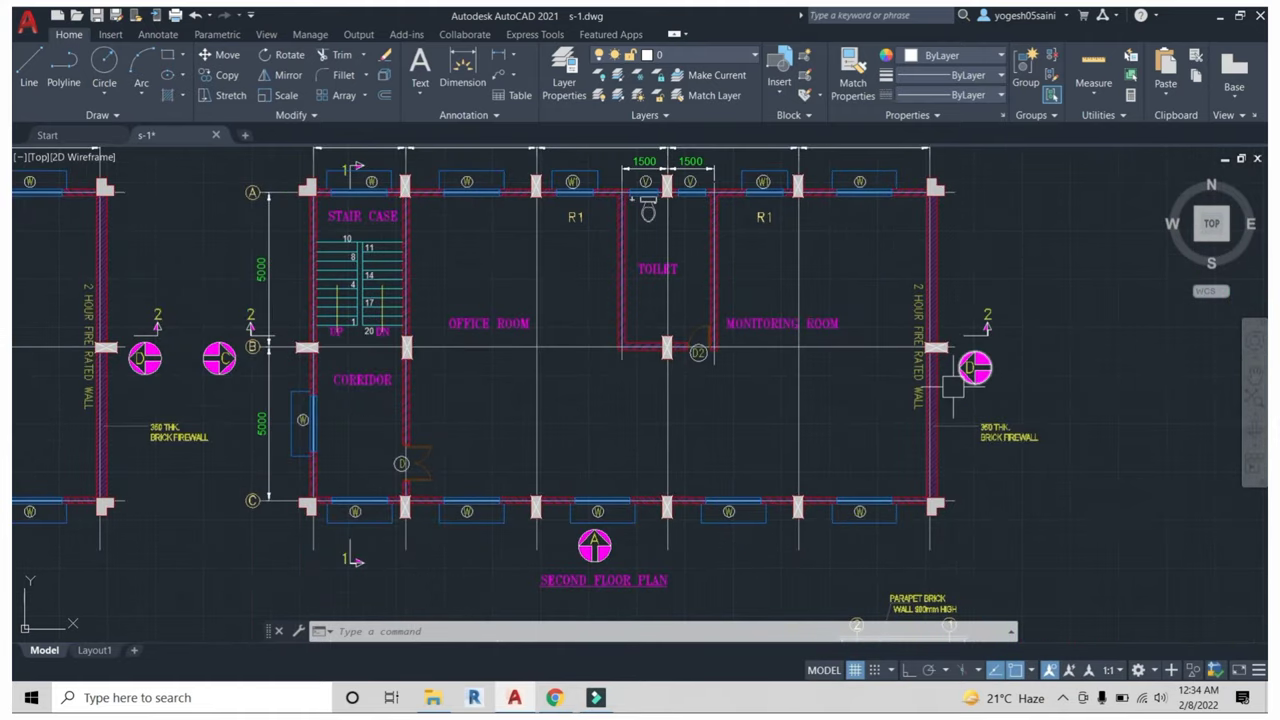
scroll(953, 385, down, 2)
scroll(965, 380, down, 3)
middle_drag(908, 467, 823, 328)
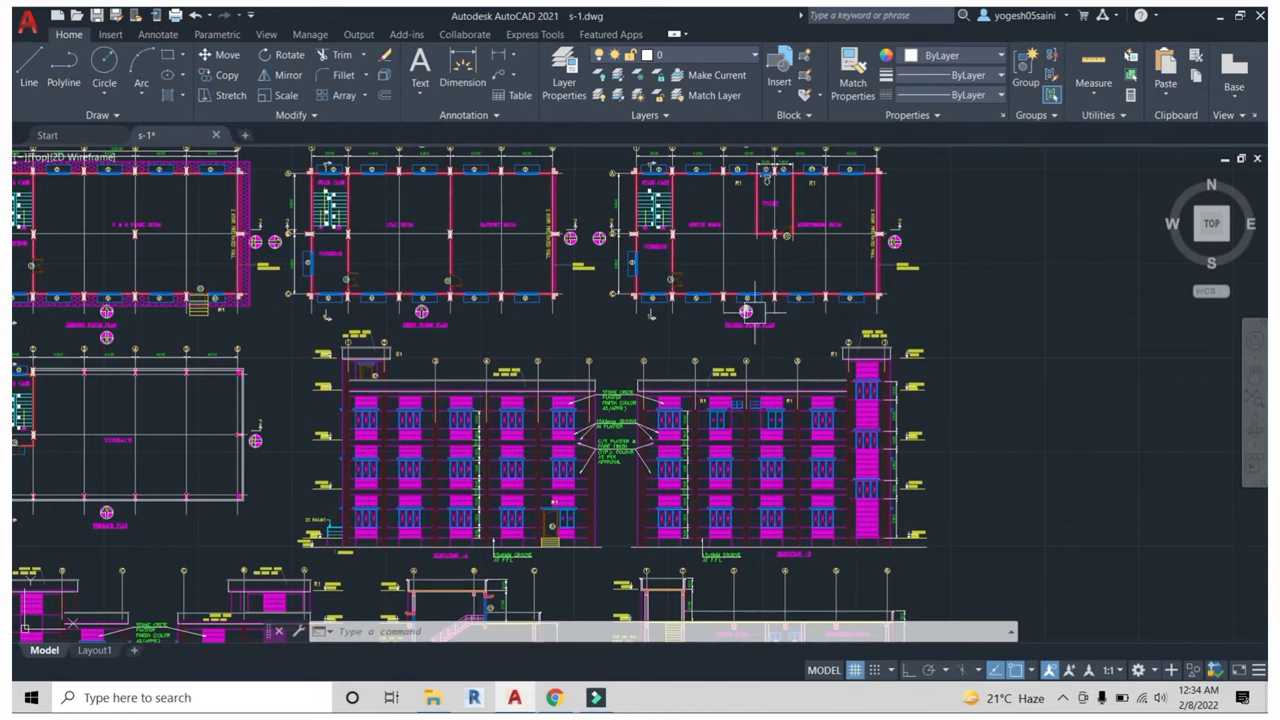
scroll(755, 313, up, 6)
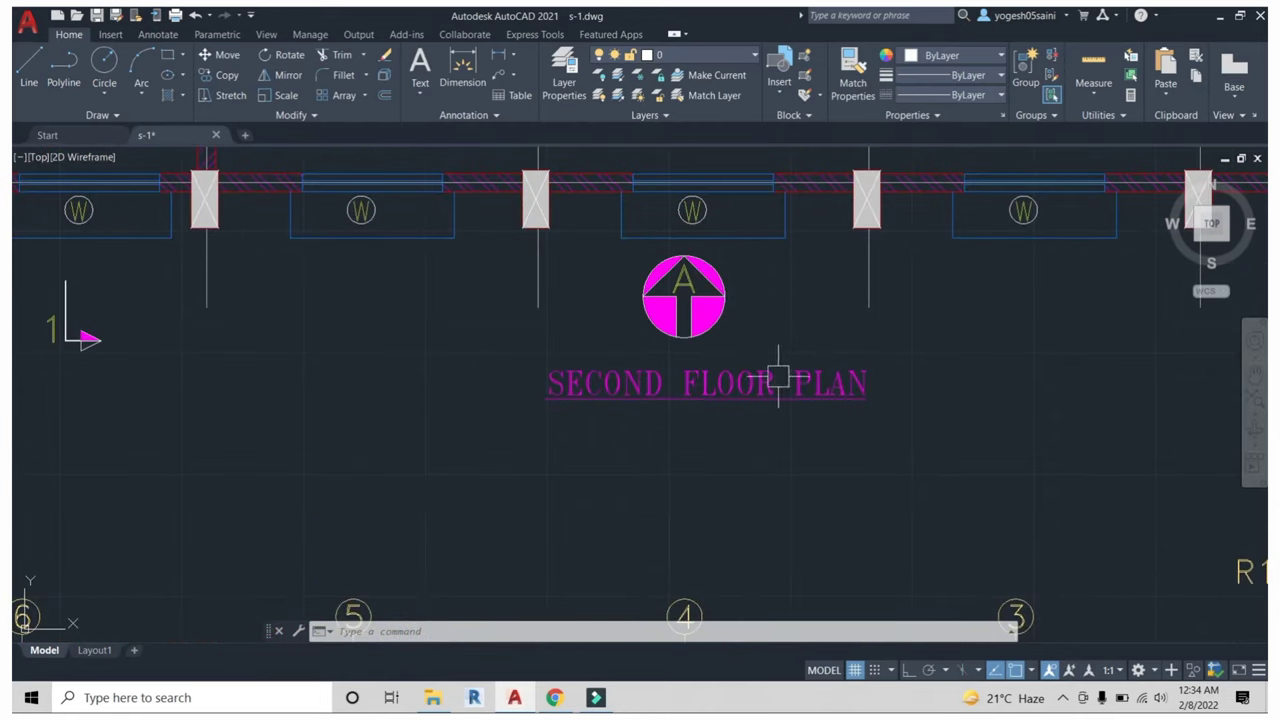
scroll(780, 318, down, 2)
scroll(731, 336, down, 2)
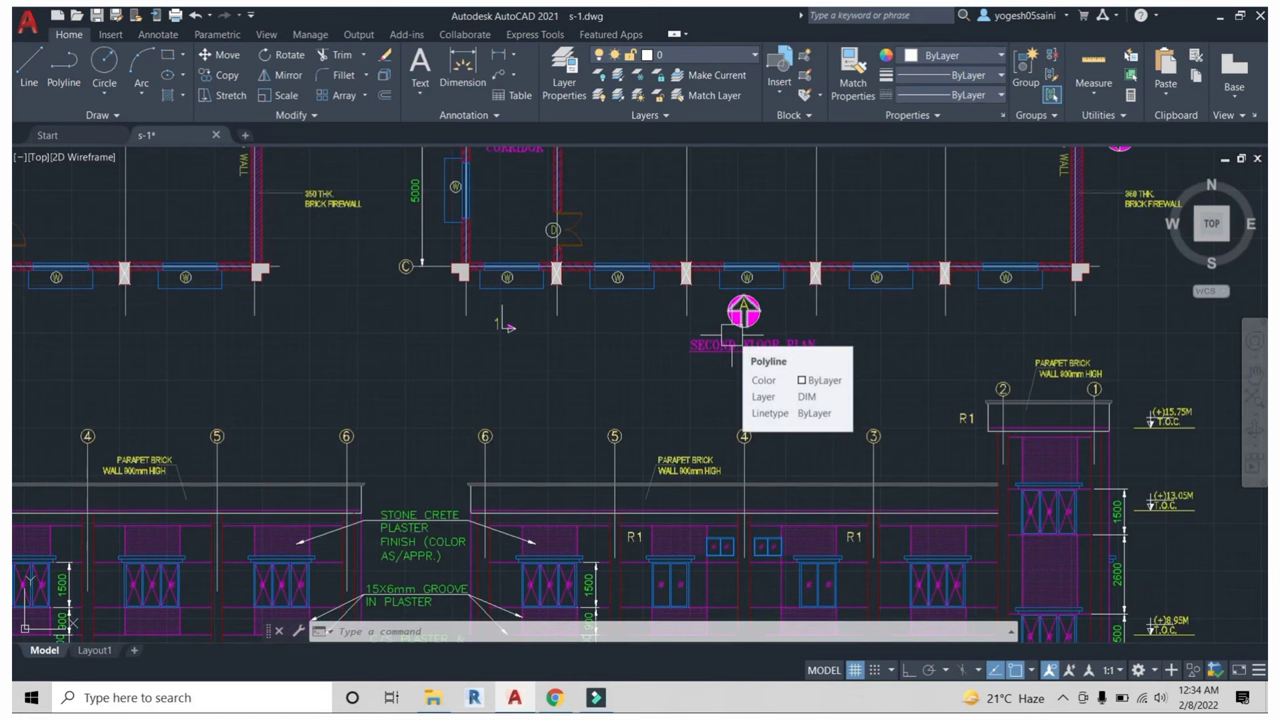
scroll(731, 336, down, 2)
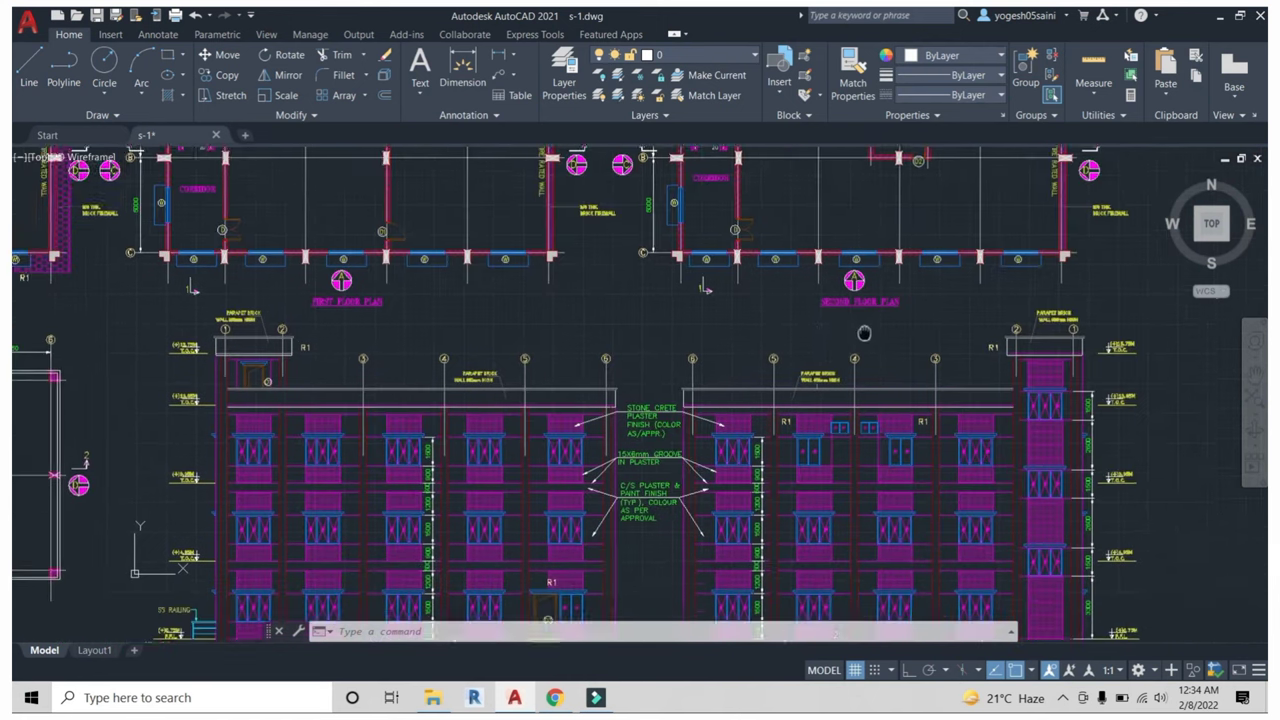
mouse_move(860, 334)
middle_down()
mouse_move(683, 481)
mouse_move(740, 420)
middle_up()
scroll(737, 380, up, 4)
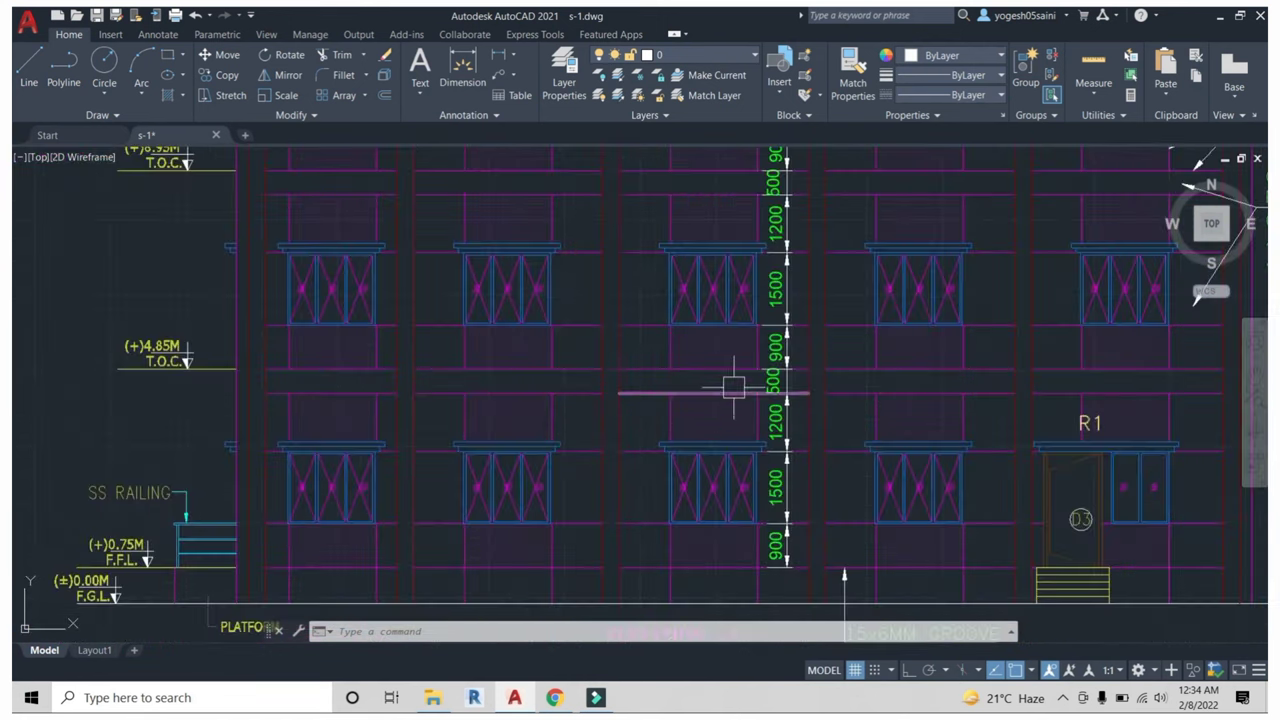
scroll(760, 370, down, 3)
scroll(733, 413, up, 2)
scroll(734, 413, down, 1)
scroll(709, 417, down, 1)
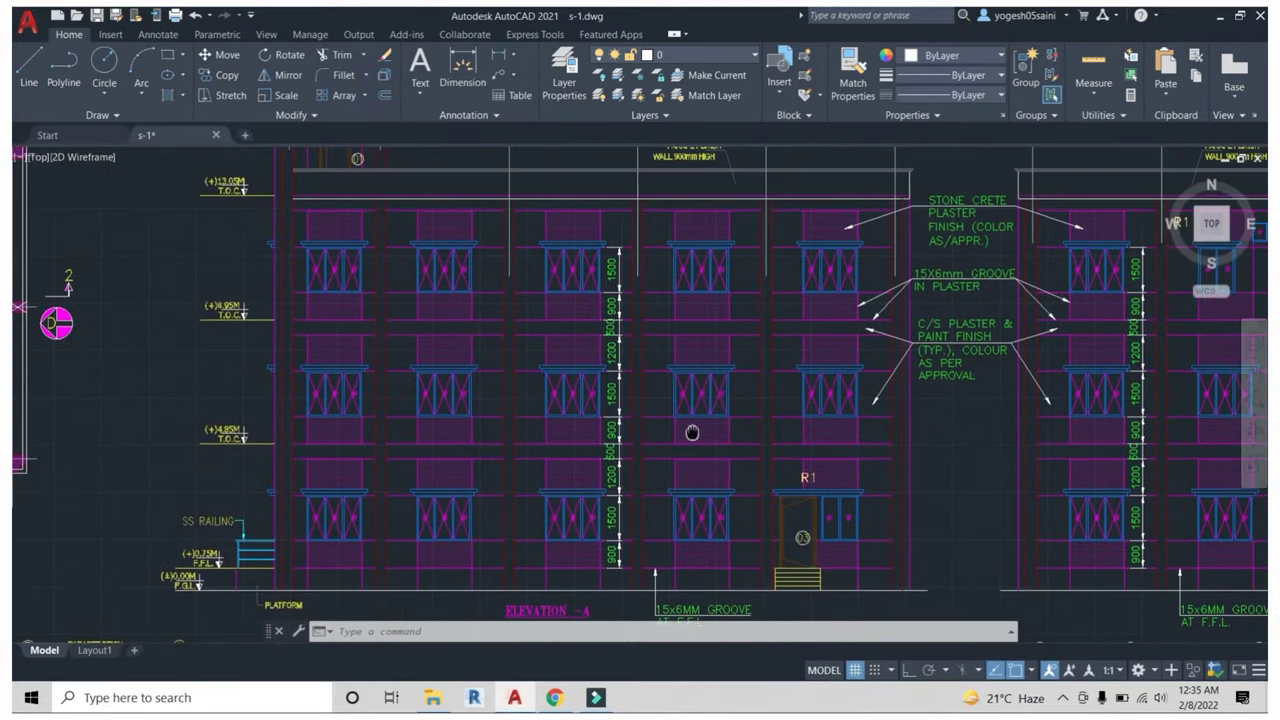
scroll(680, 440, down, 1)
scroll(675, 420, down, 1)
scroll(546, 420, up, 2)
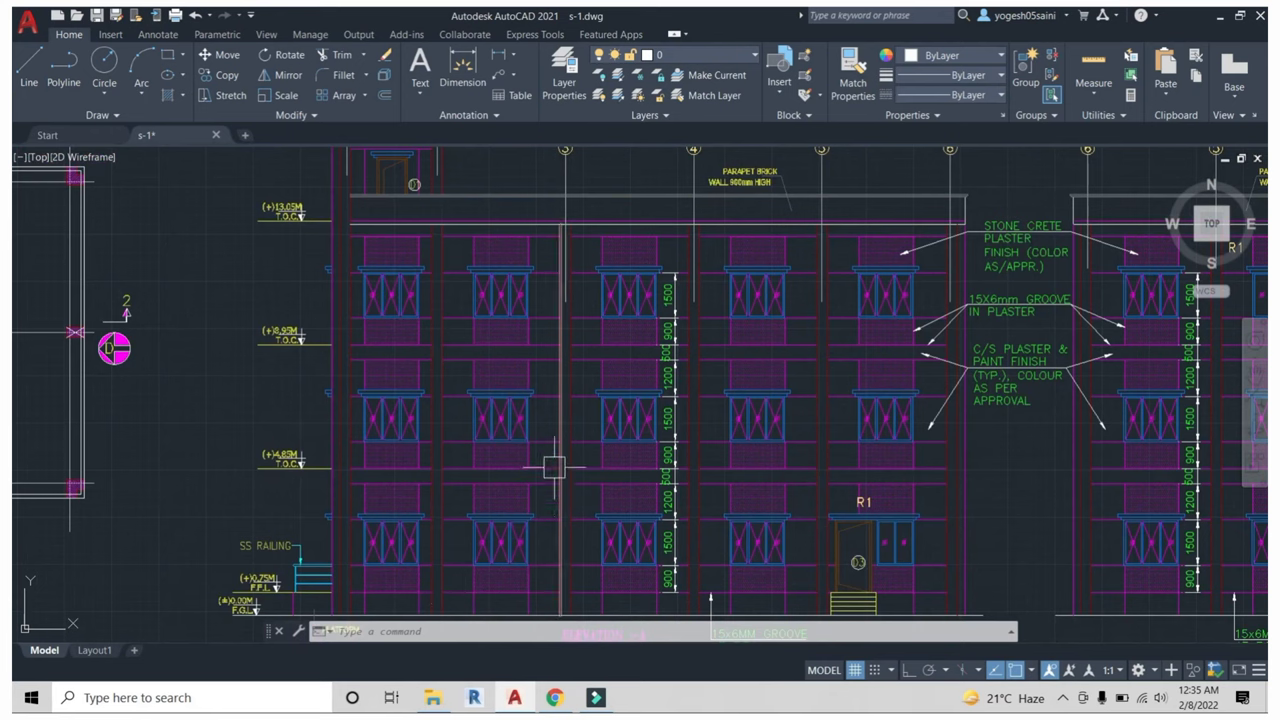
middle_drag(480, 337, 538, 407)
scroll(480, 240, up, 4)
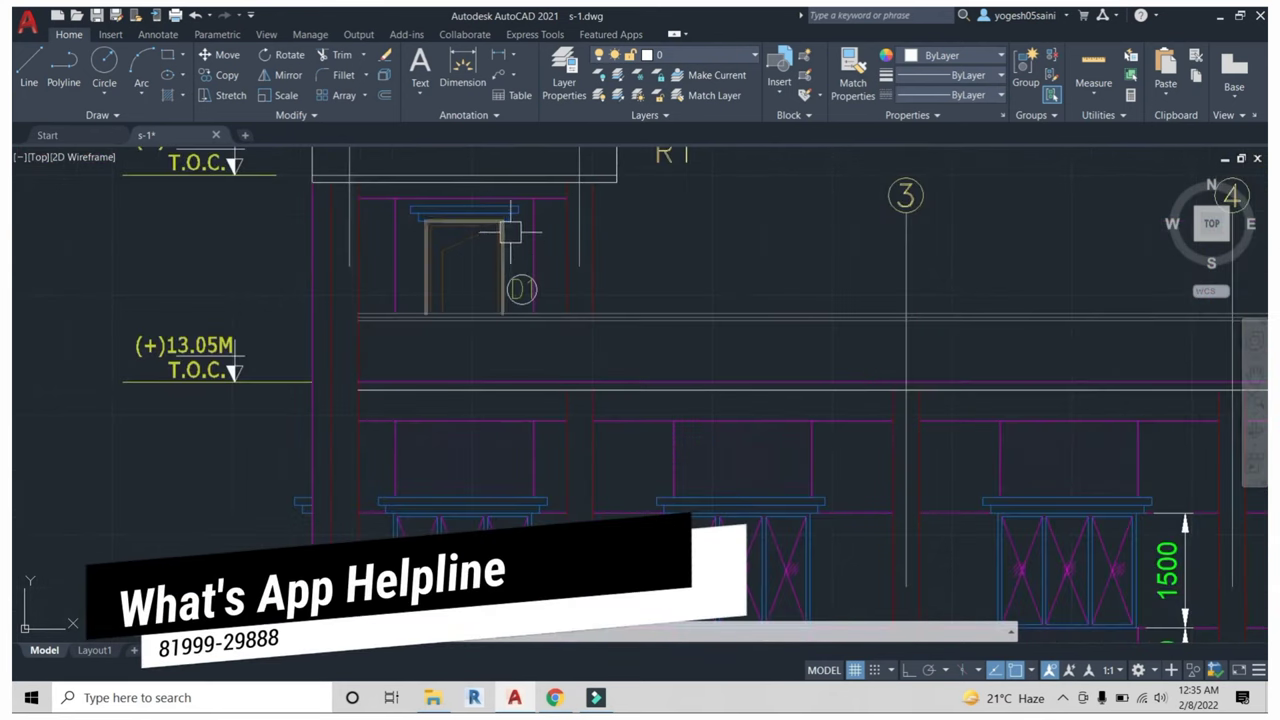
scroll(630, 255, down, 2)
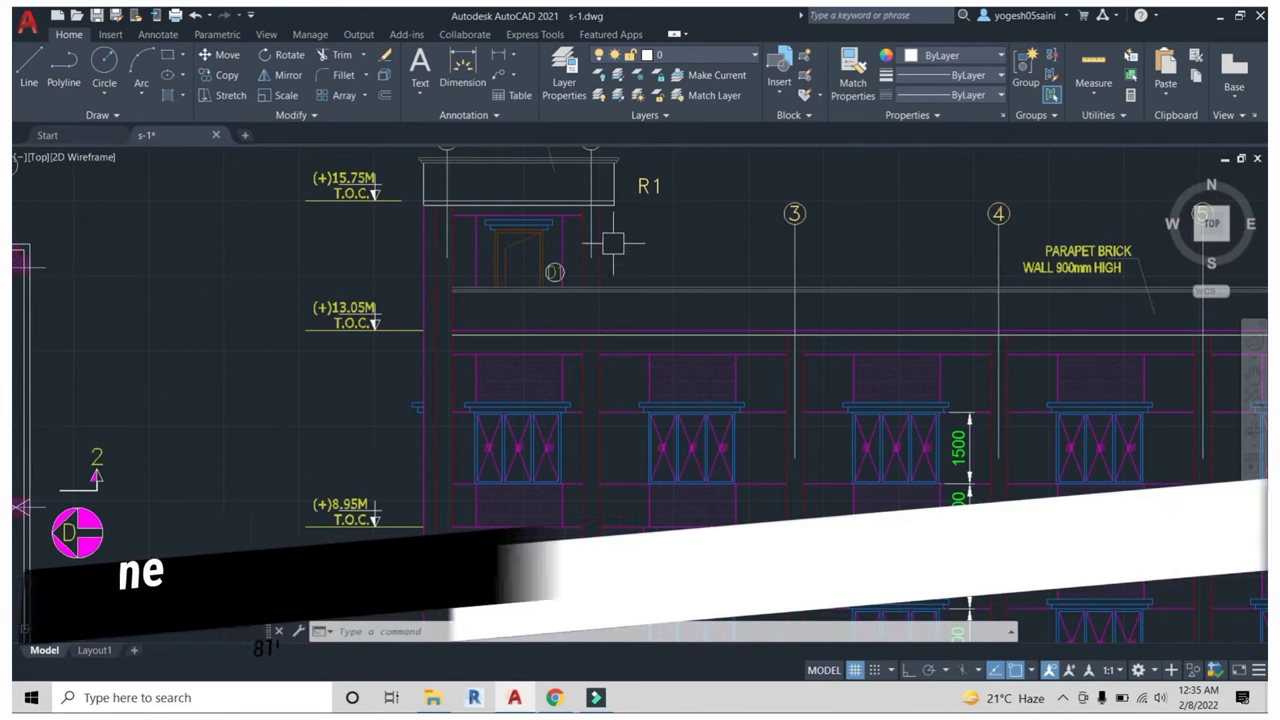
middle_drag(568, 353, 668, 371)
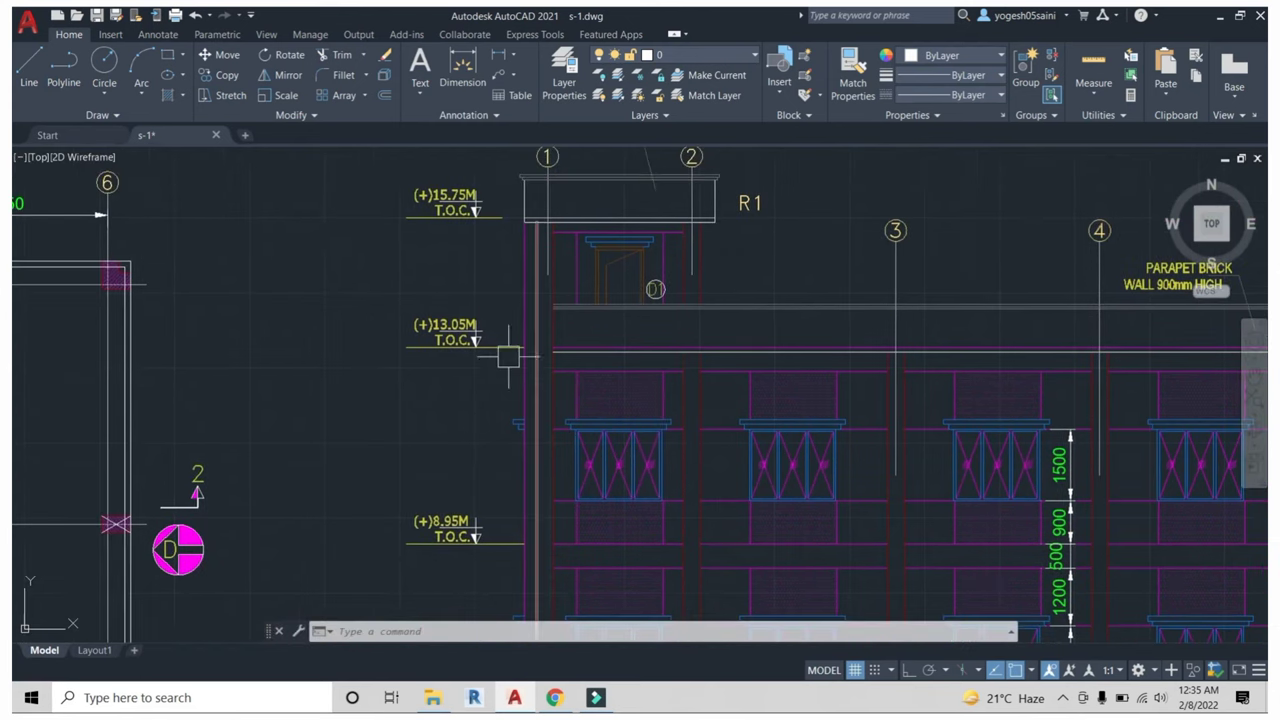
scroll(483, 272, down, 2)
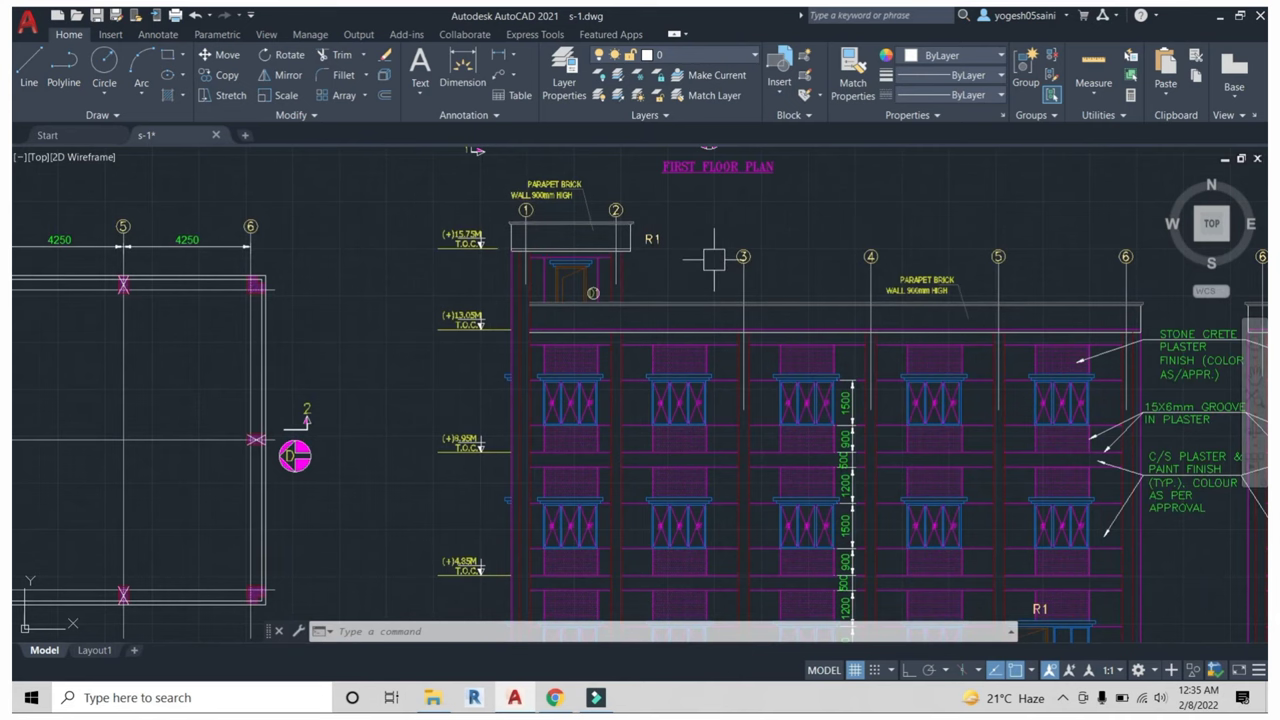
scroll(620, 214, up, 6)
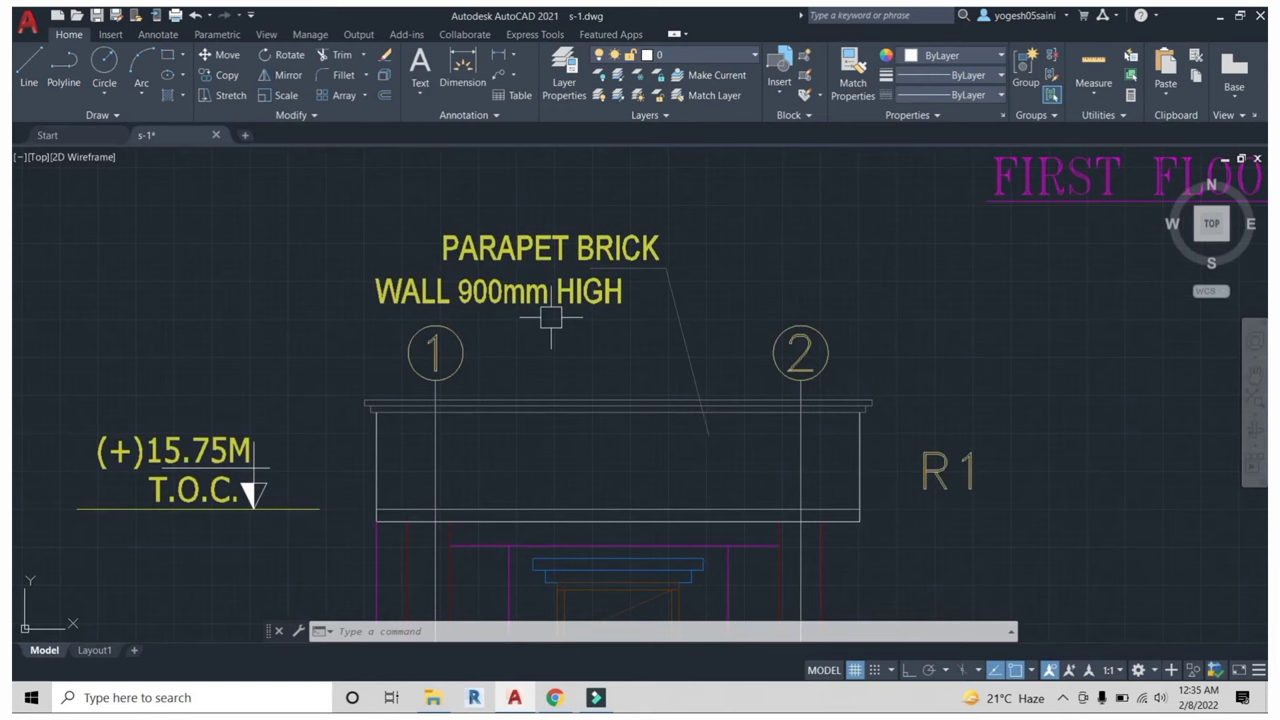
scroll(551, 318, down, 2)
scroll(606, 408, down, 3)
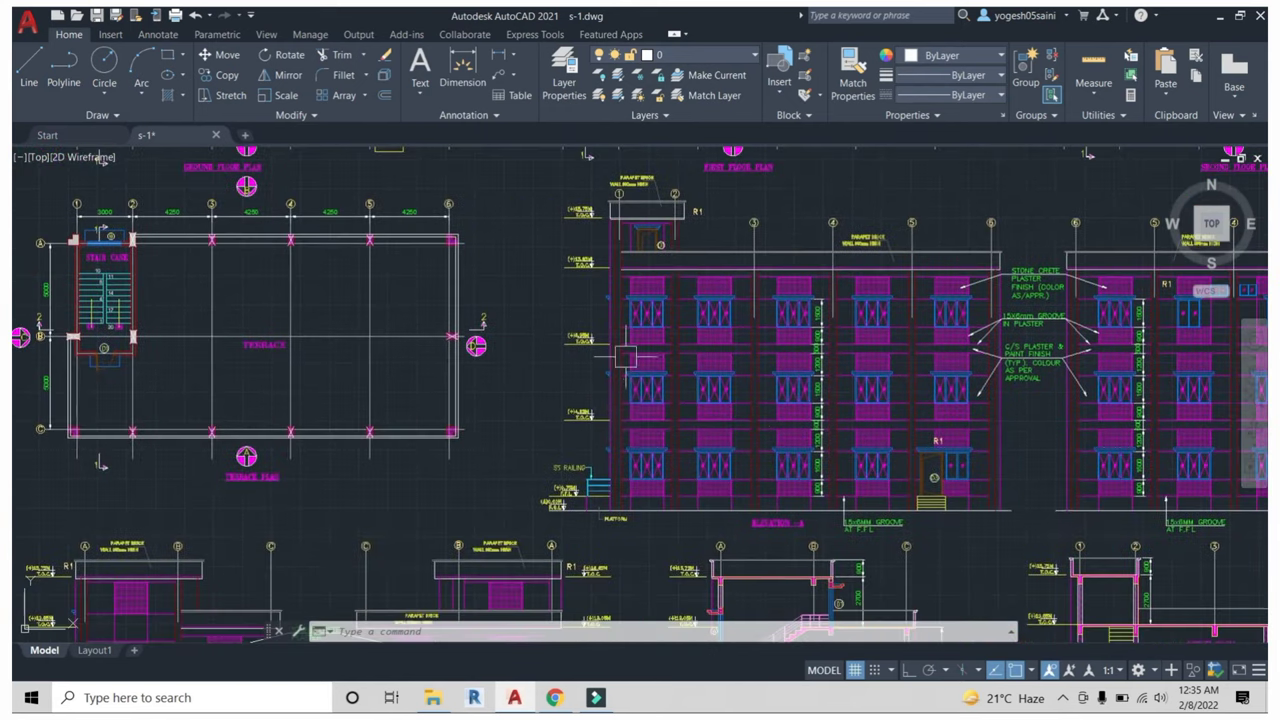
scroll(606, 511, up, 3)
scroll(600, 505, up, 2)
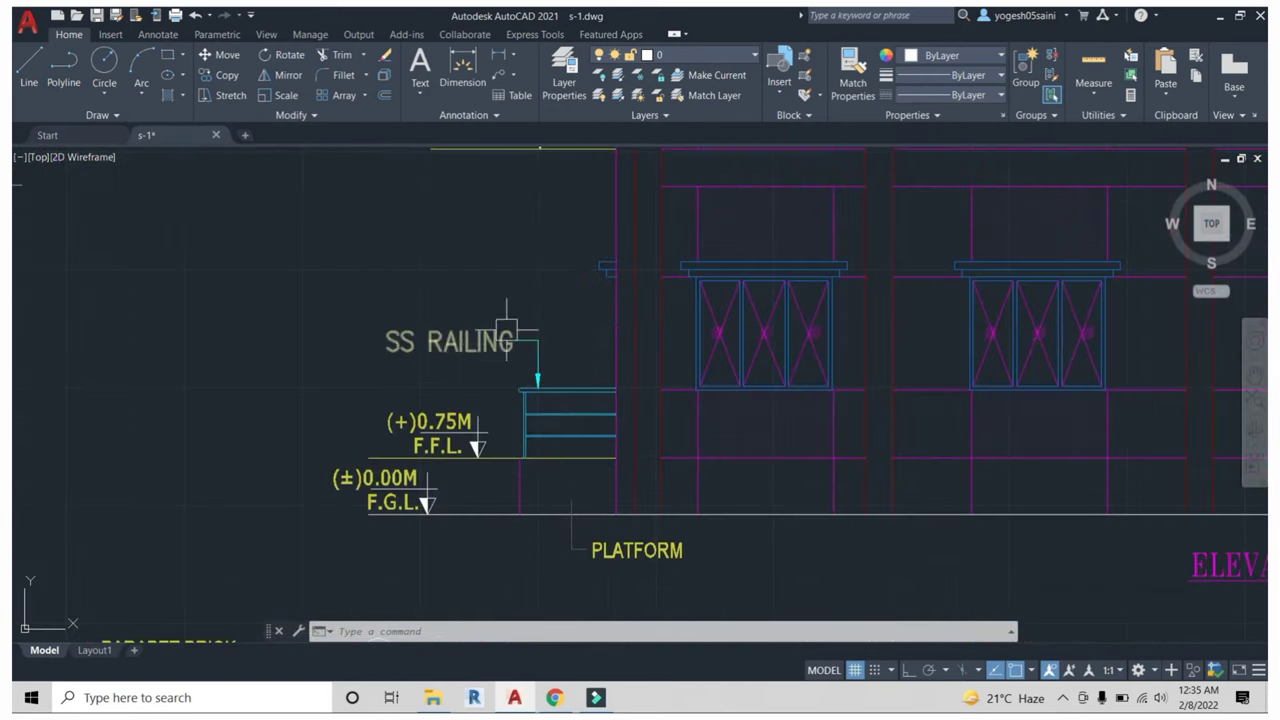
scroll(488, 488, up, 1)
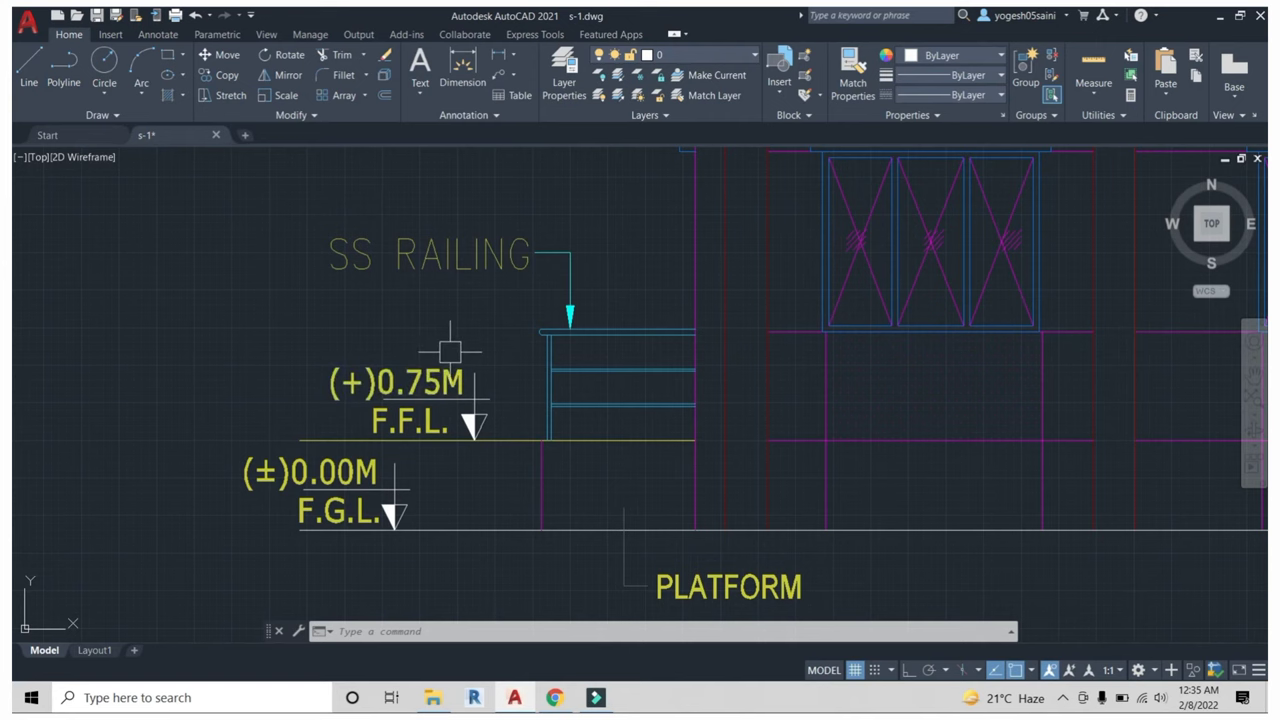
scroll(455, 352, down, 2)
scroll(455, 352, down, 1)
scroll(528, 435, up, 2)
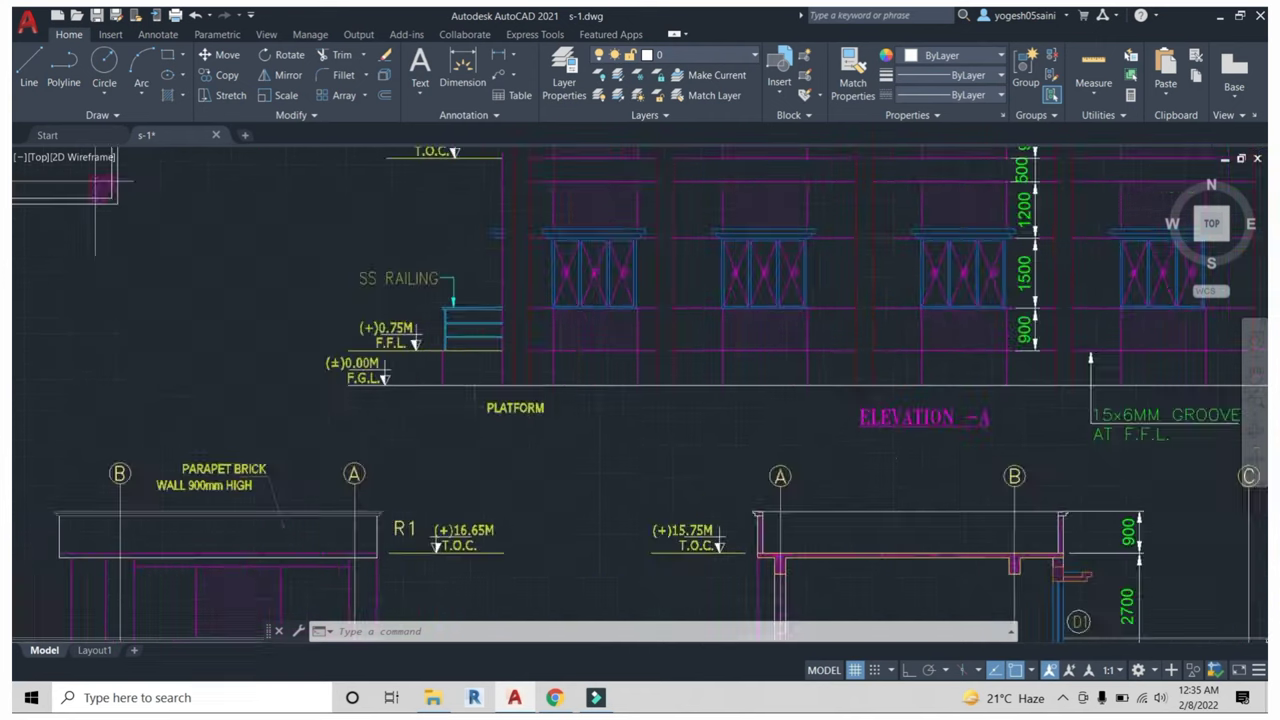
scroll(357, 295, up, 1)
scroll(400, 345, down, 1)
scroll(475, 373, down, 1)
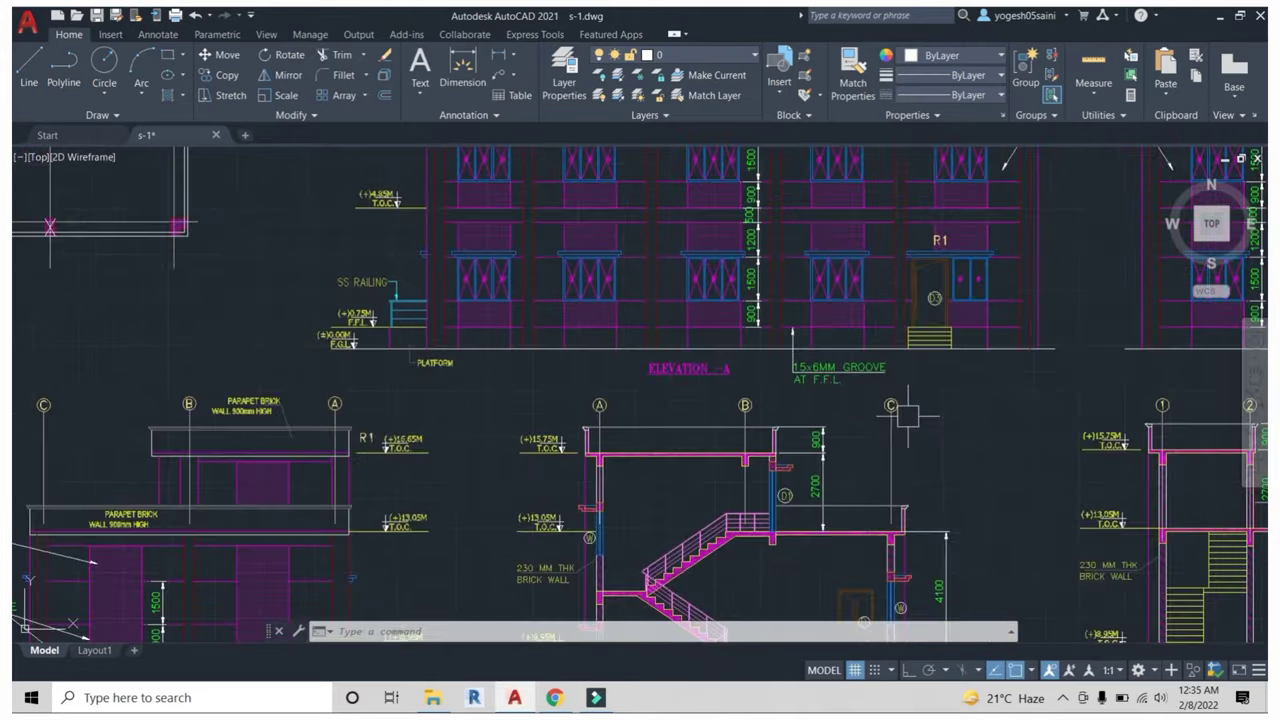
scroll(630, 532, up, 2)
scroll(630, 532, down, 1)
scroll(509, 449, up, 1)
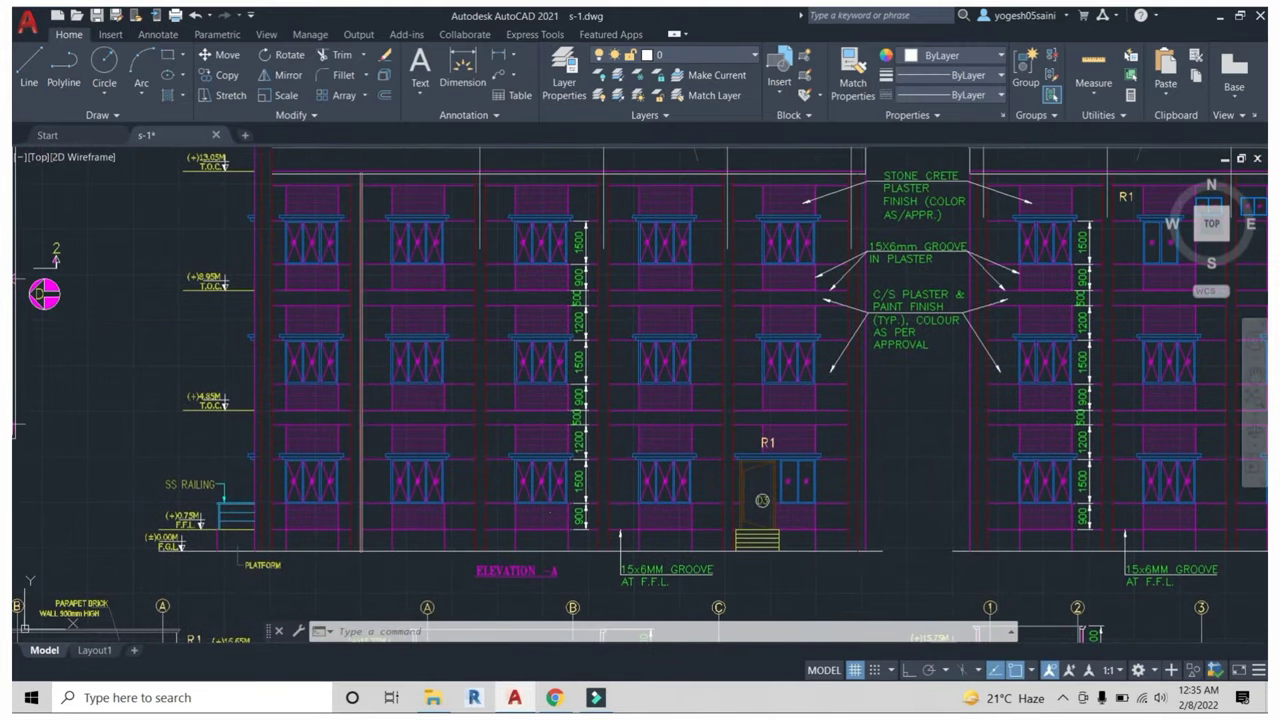
scroll(737, 449, down, 1)
scroll(389, 473, down, 2)
middle_drag(438, 400, 472, 452)
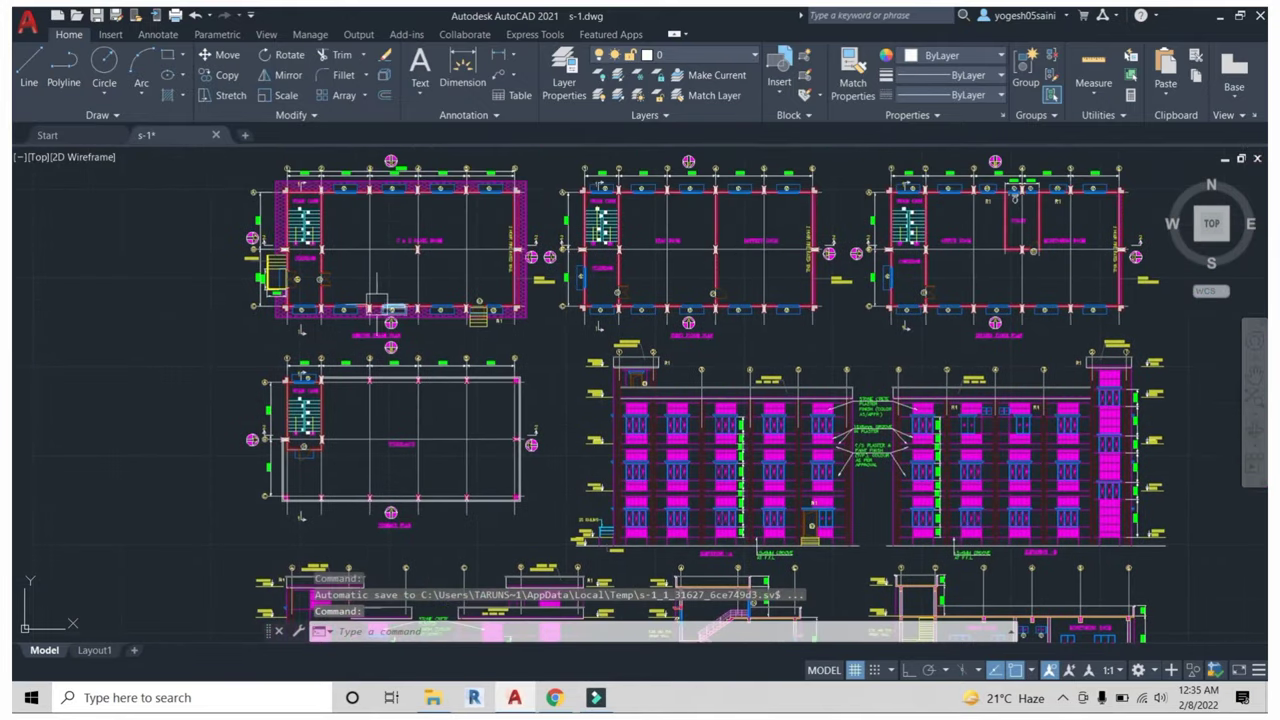
scroll(377, 304, up, 2)
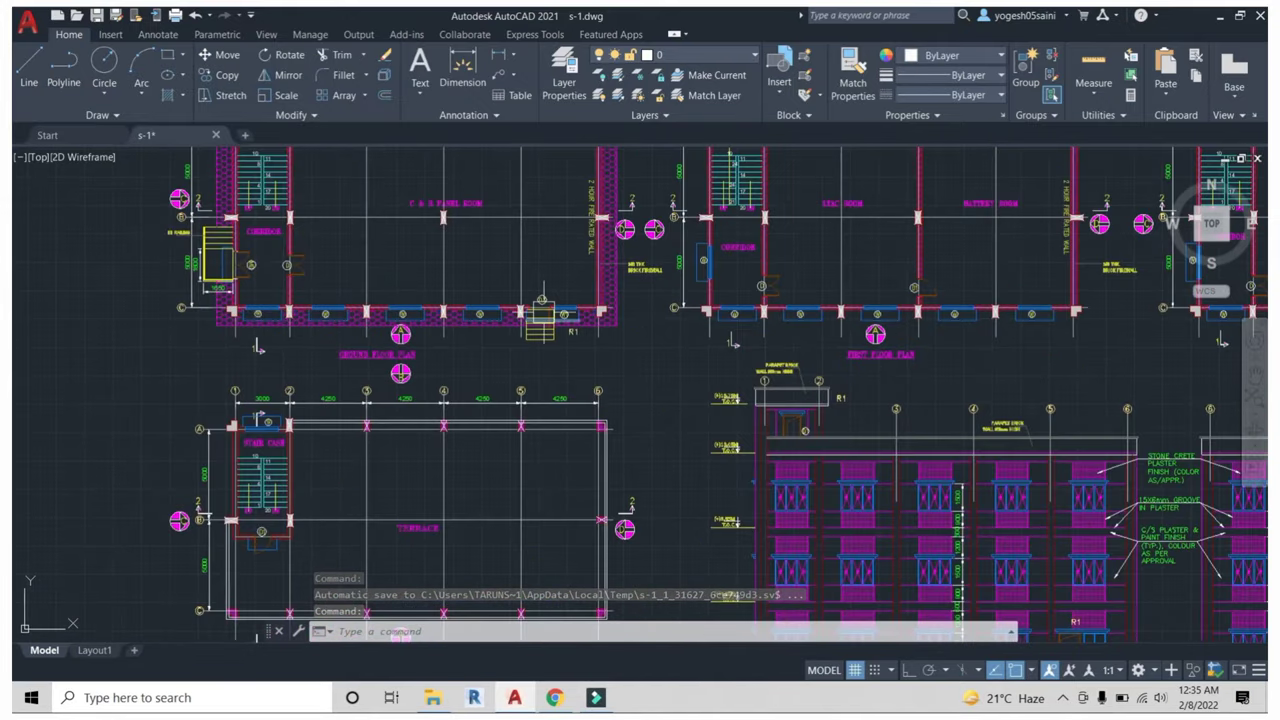
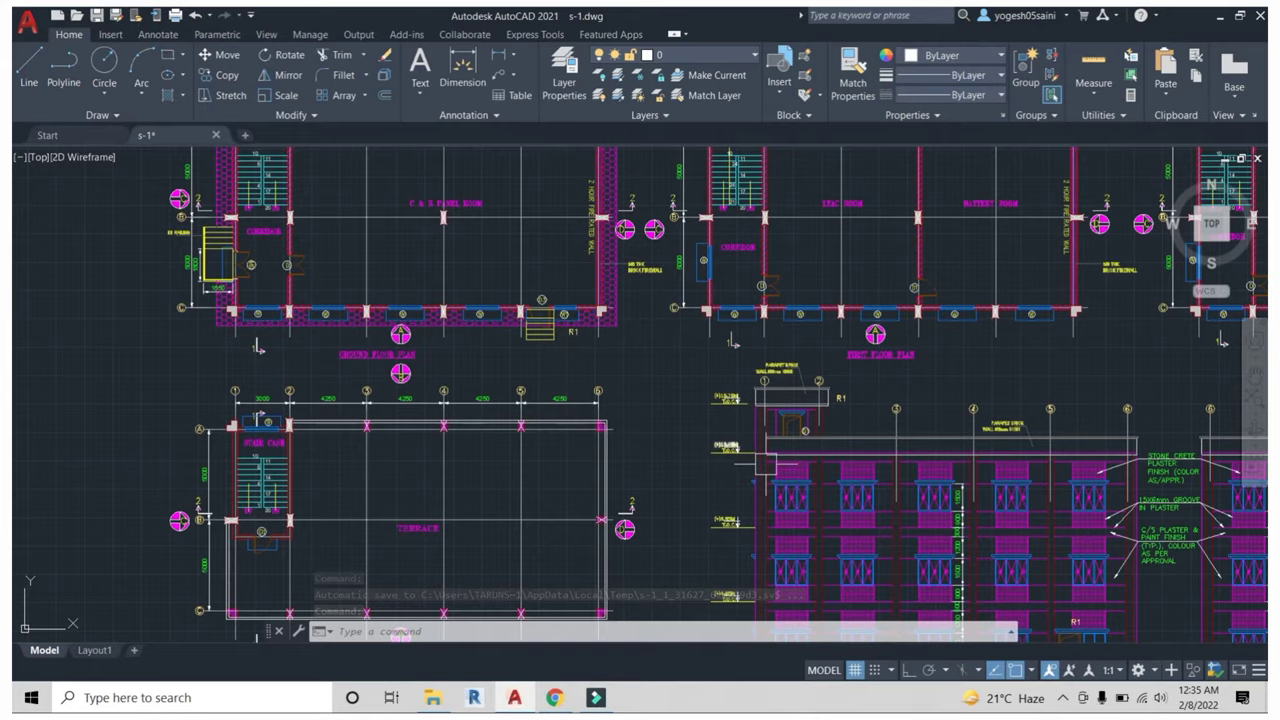
Pan and zoom across the sheet set to bring the Section 1-1 staircase into view.
scroll(765, 462, down, 2)
middle_drag(700, 420, 560, 380)
scroll(560, 380, up, 2)
scroll(586, 355, up, 3)
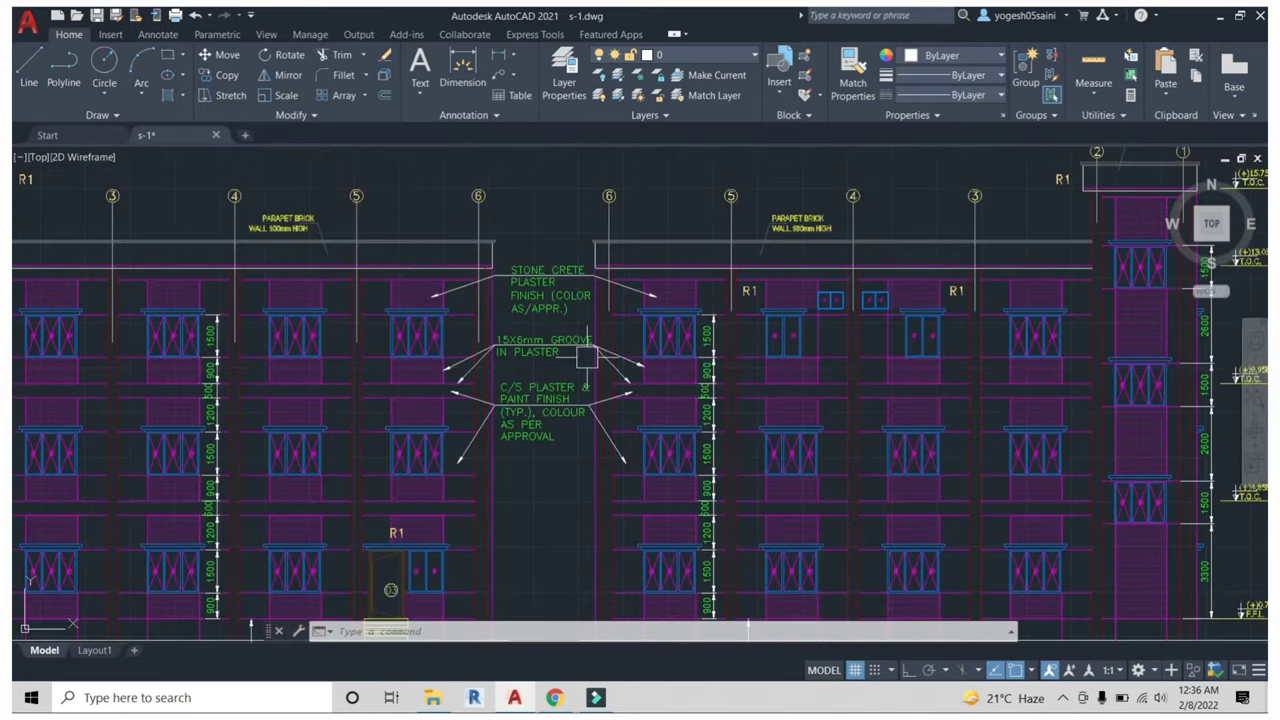
scroll(596, 352, down, 5)
scroll(598, 430, up, 1)
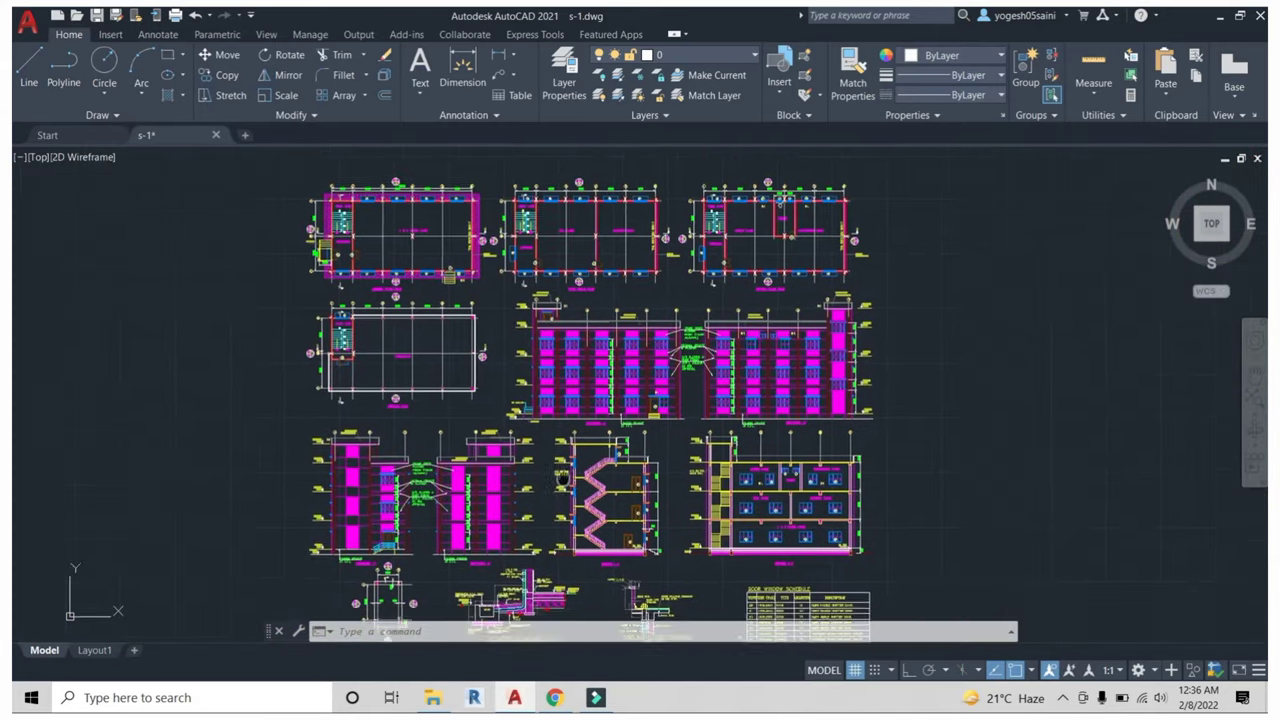
scroll(598, 430, up, 1)
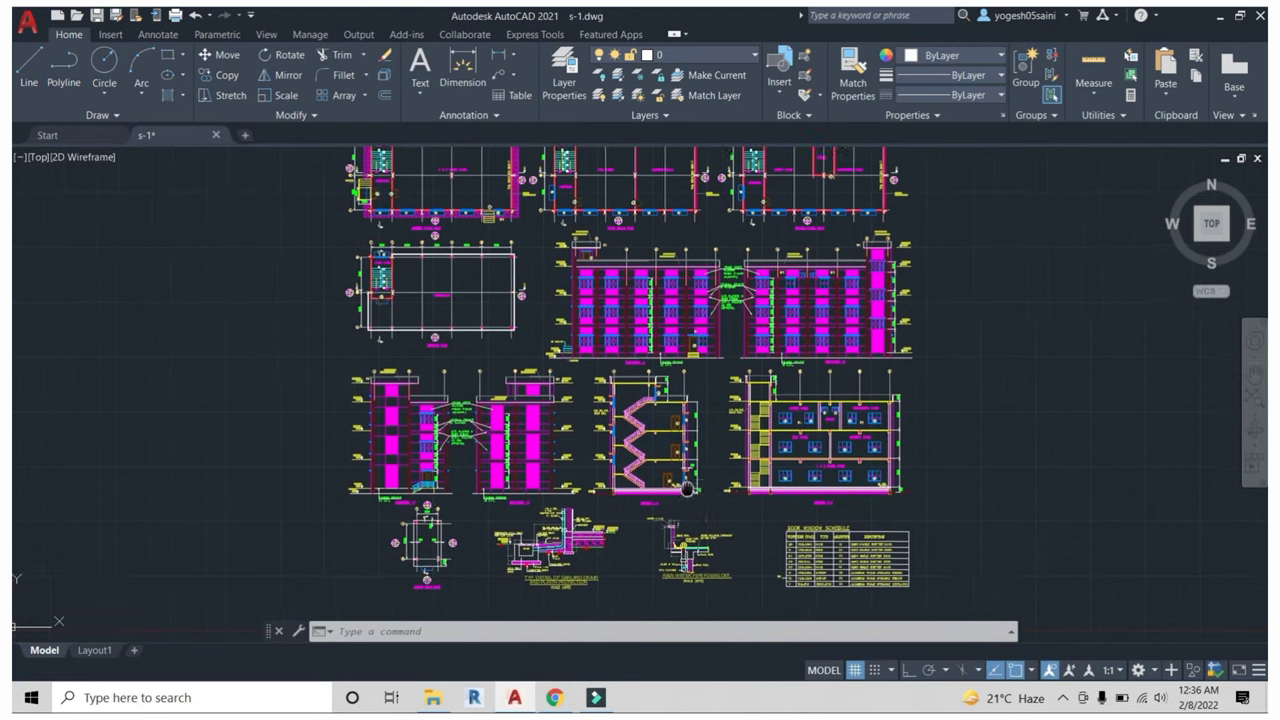
middle_drag(735, 496, 659, 492)
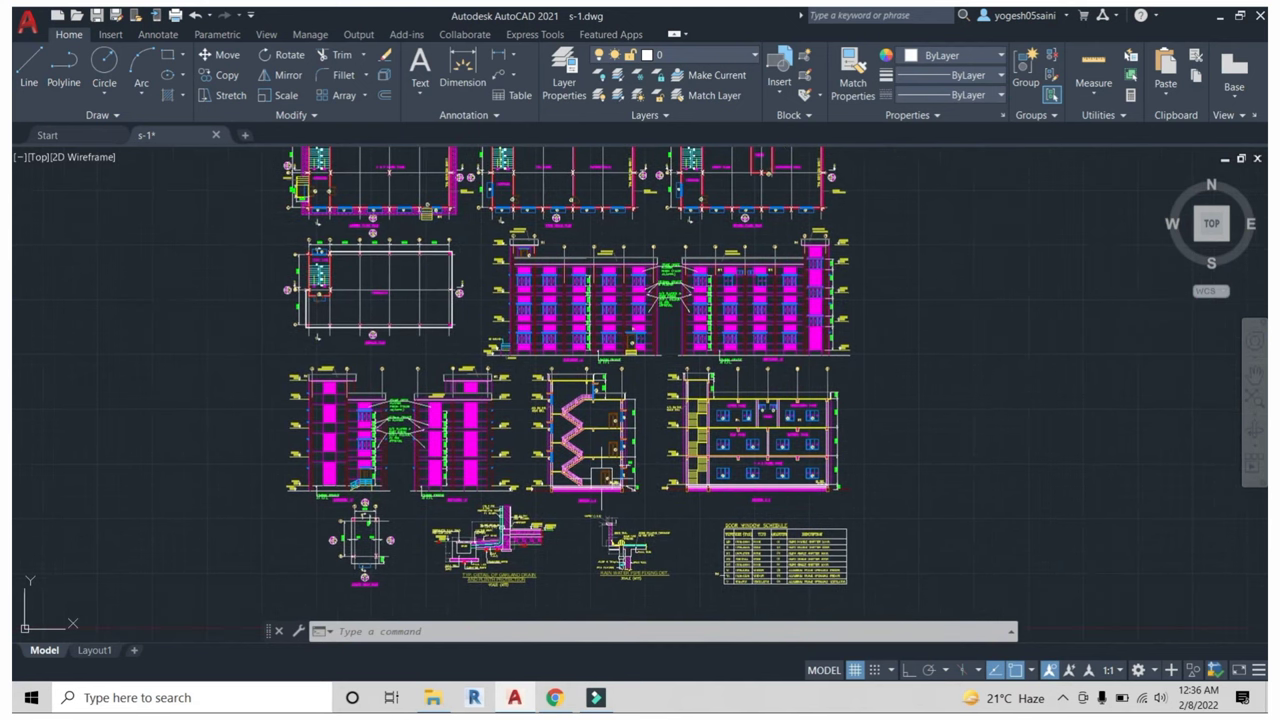
scroll(604, 476, up, 4)
middle_drag(725, 392, 753, 406)
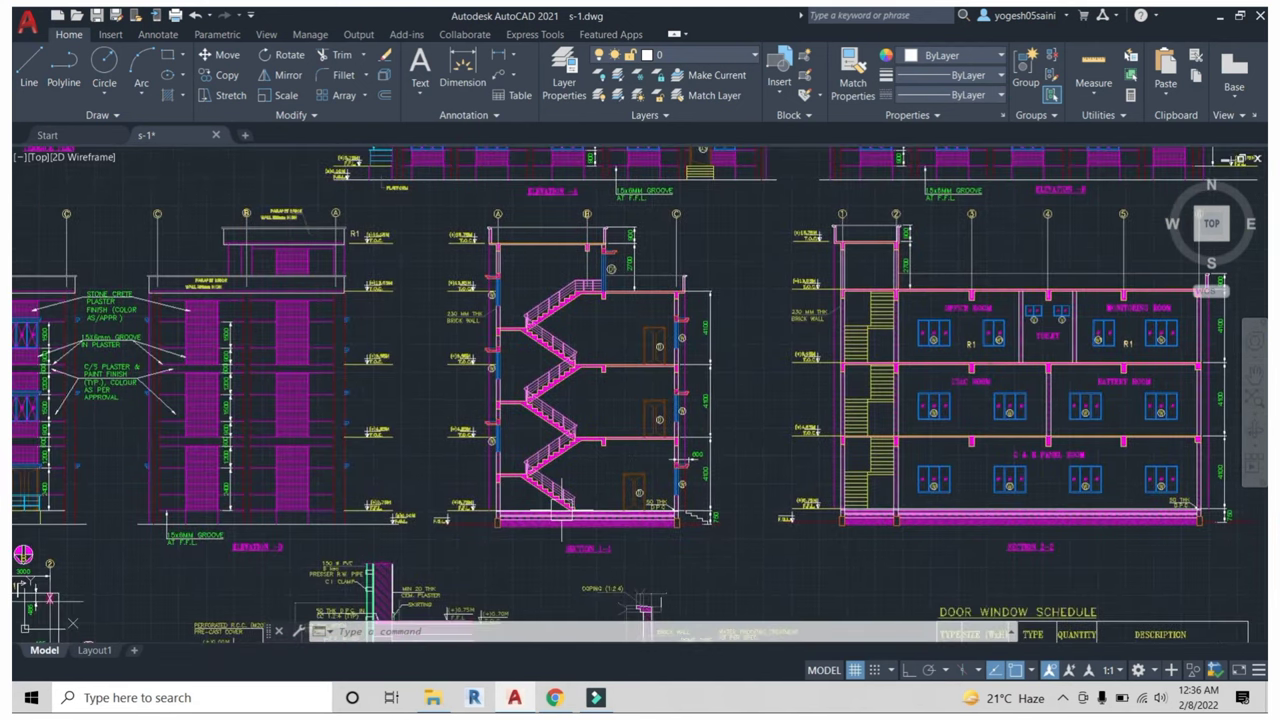
scroll(700, 420, down, 2)
scroll(700, 420, down, 3)
middle_drag(537, 337, 541, 375)
scroll(440, 333, up, 6)
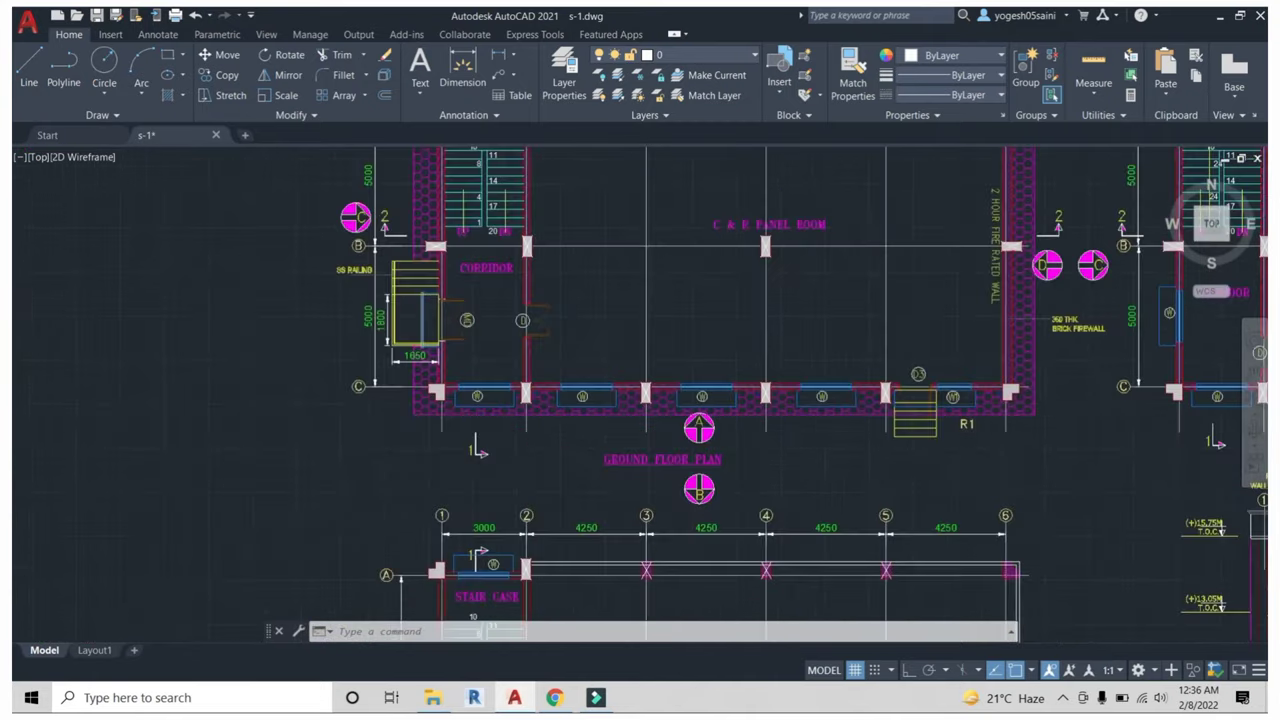
scroll(426, 329, up, 2)
scroll(495, 557, up, 3)
scroll(494, 520, up, 2)
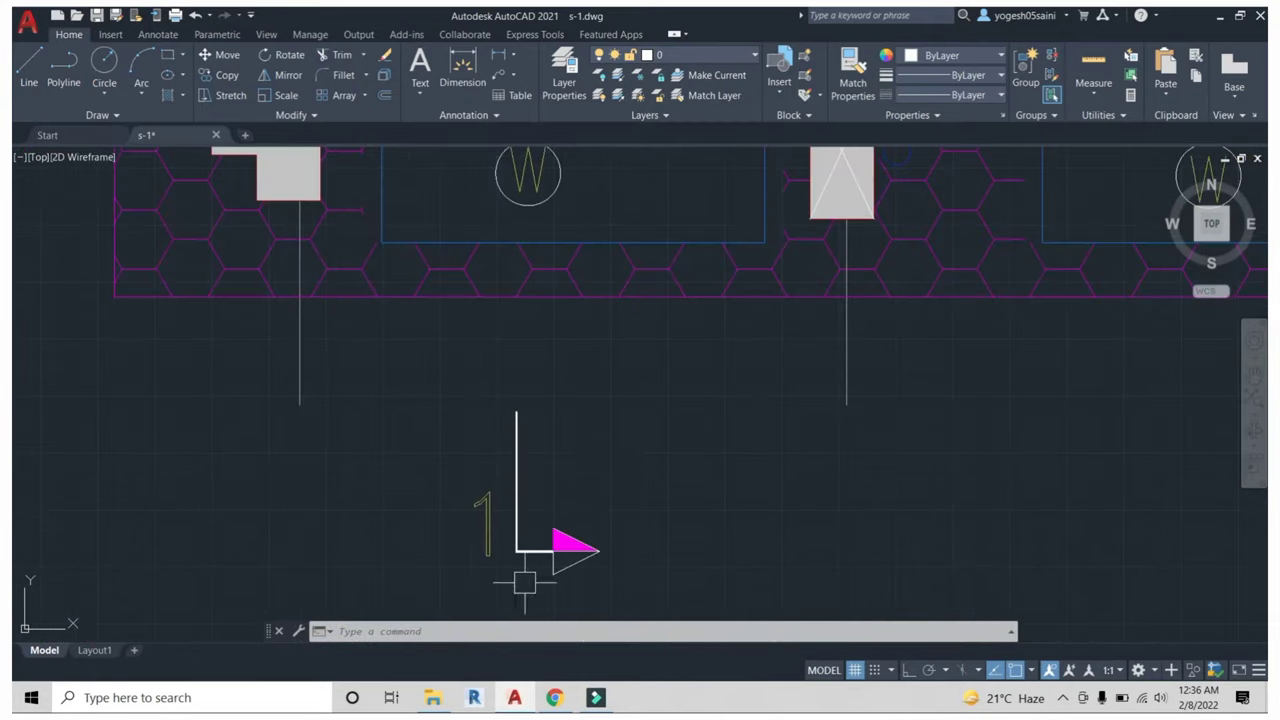
scroll(510, 580, down, 7)
middle_drag(504, 514, 547, 546)
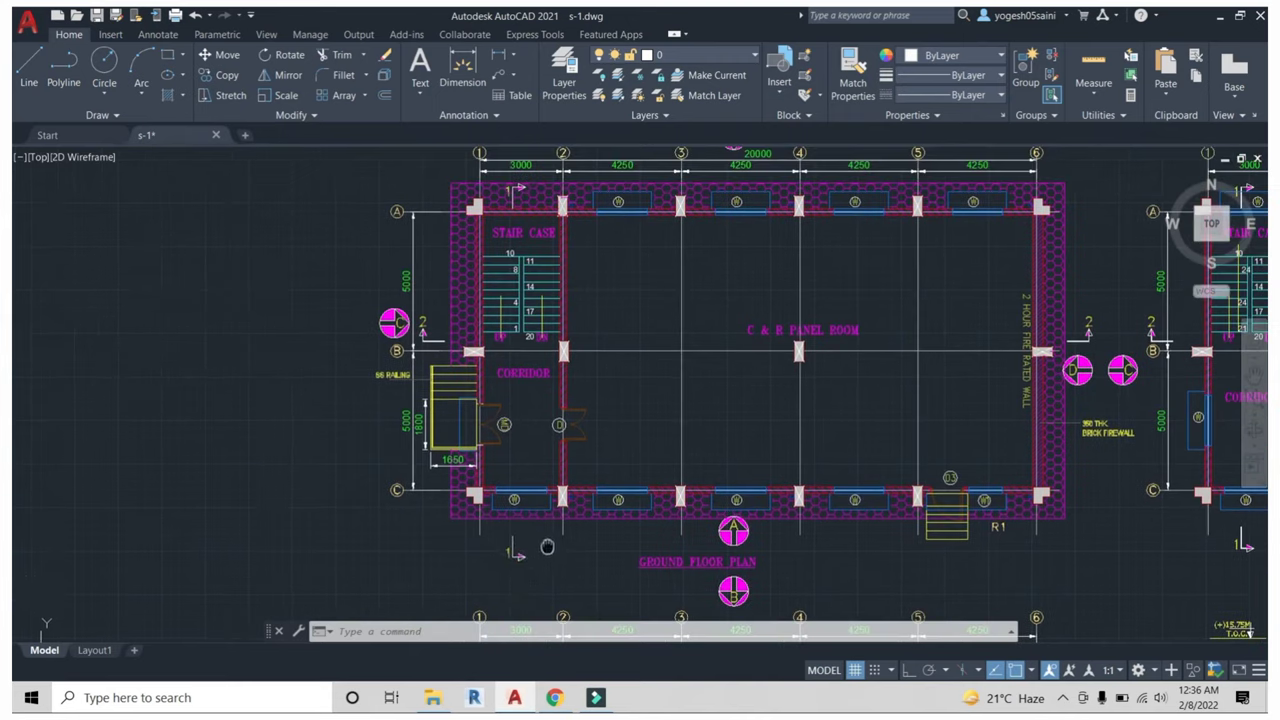
scroll(477, 450, down, 4)
scroll(442, 300, down, 2)
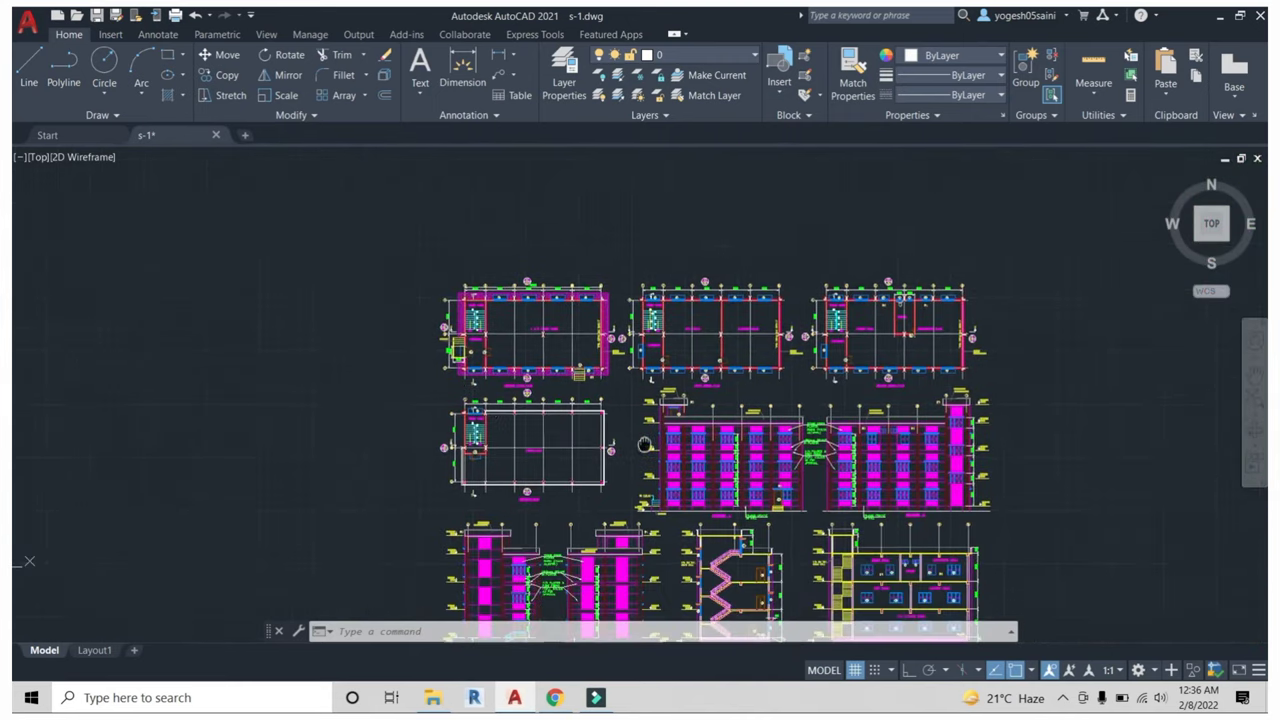
middle_drag(650, 480, 587, 280)
scroll(670, 418, up, 7)
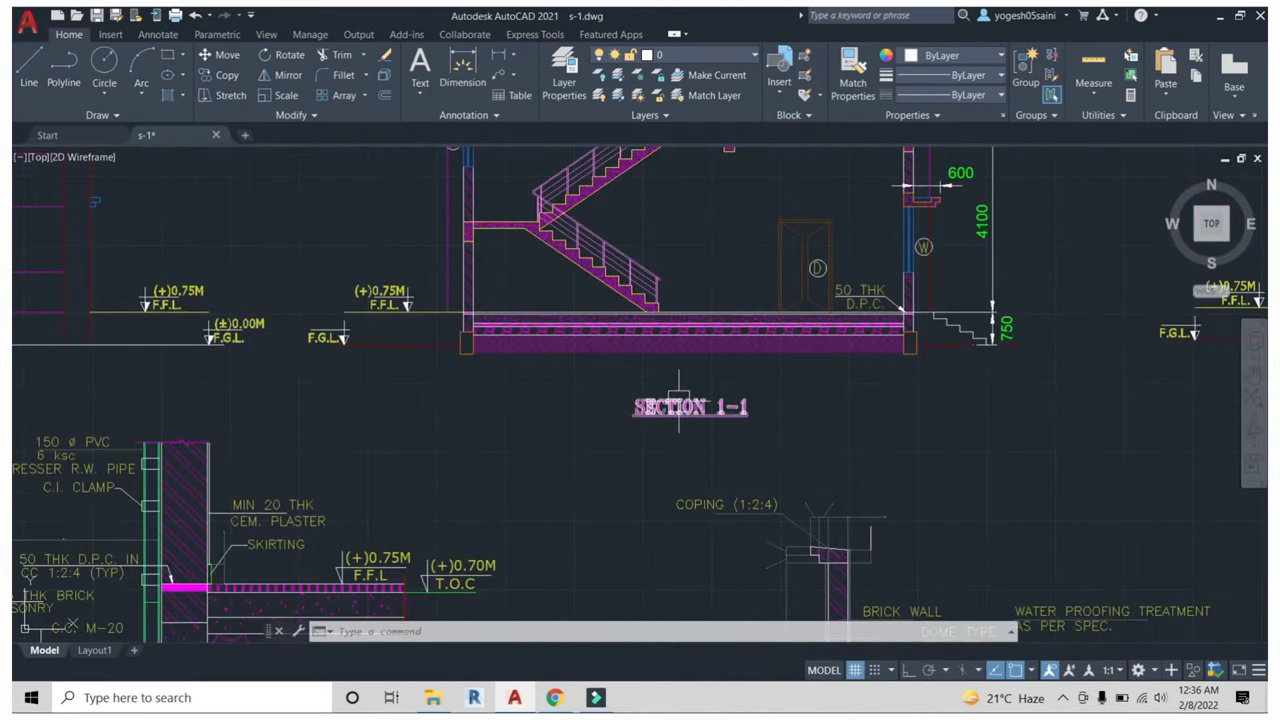
scroll(677, 400, down, 5)
middle_drag(515, 249, 494, 288)
scroll(454, 234, up, 6)
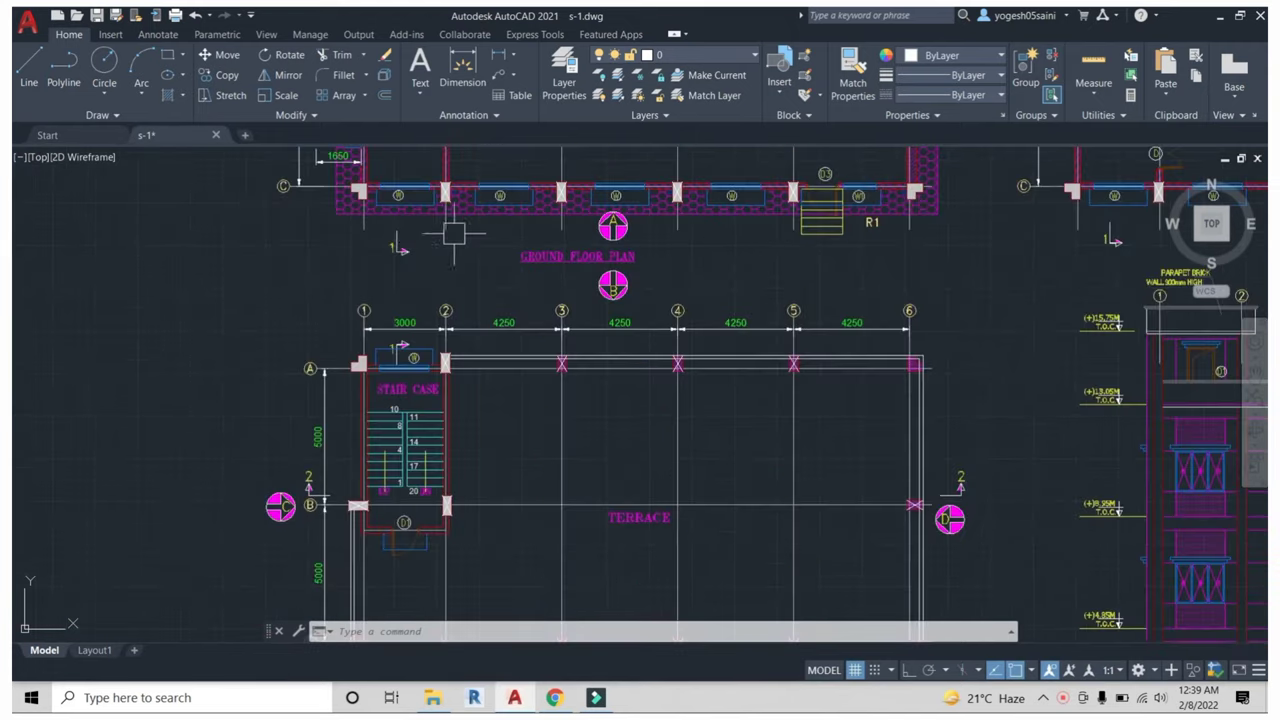
scroll(458, 270, down, 5)
middle_drag(666, 366, 640, 320)
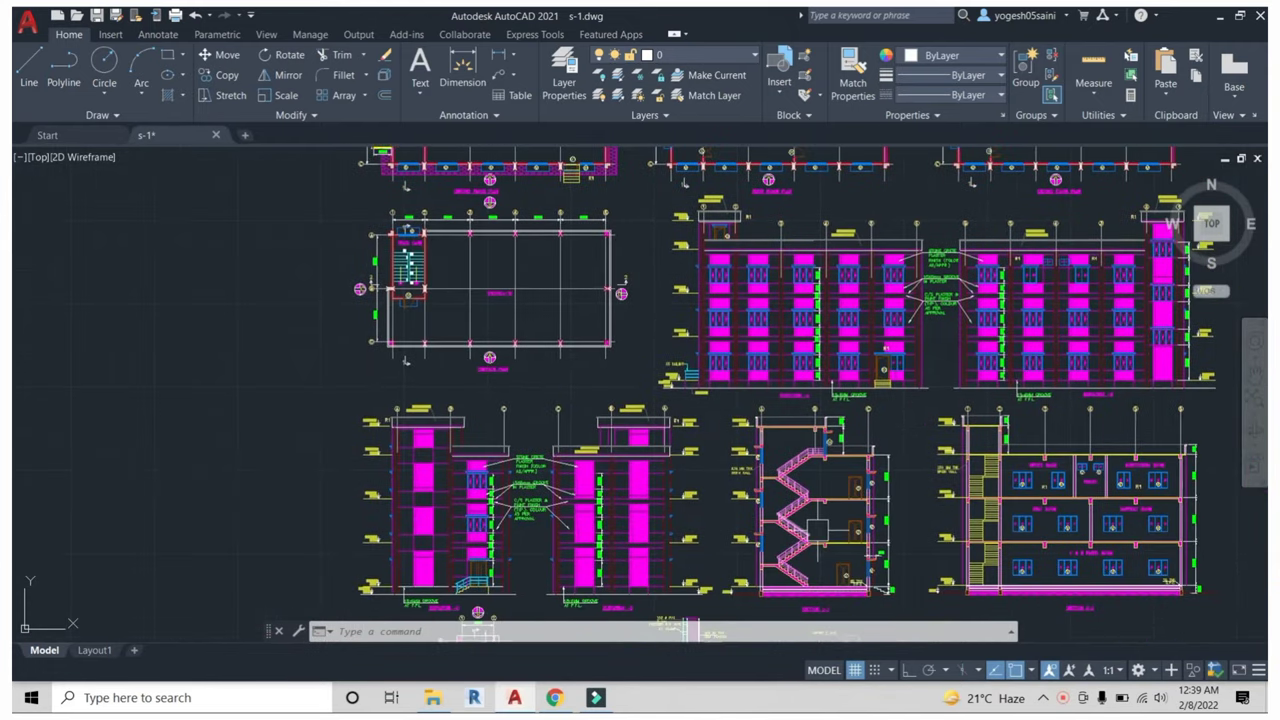
scroll(688, 432, up, 1)
scroll(679, 450, up, 7)
scroll(731, 471, down, 1)
middle_drag(737, 429, 700, 470)
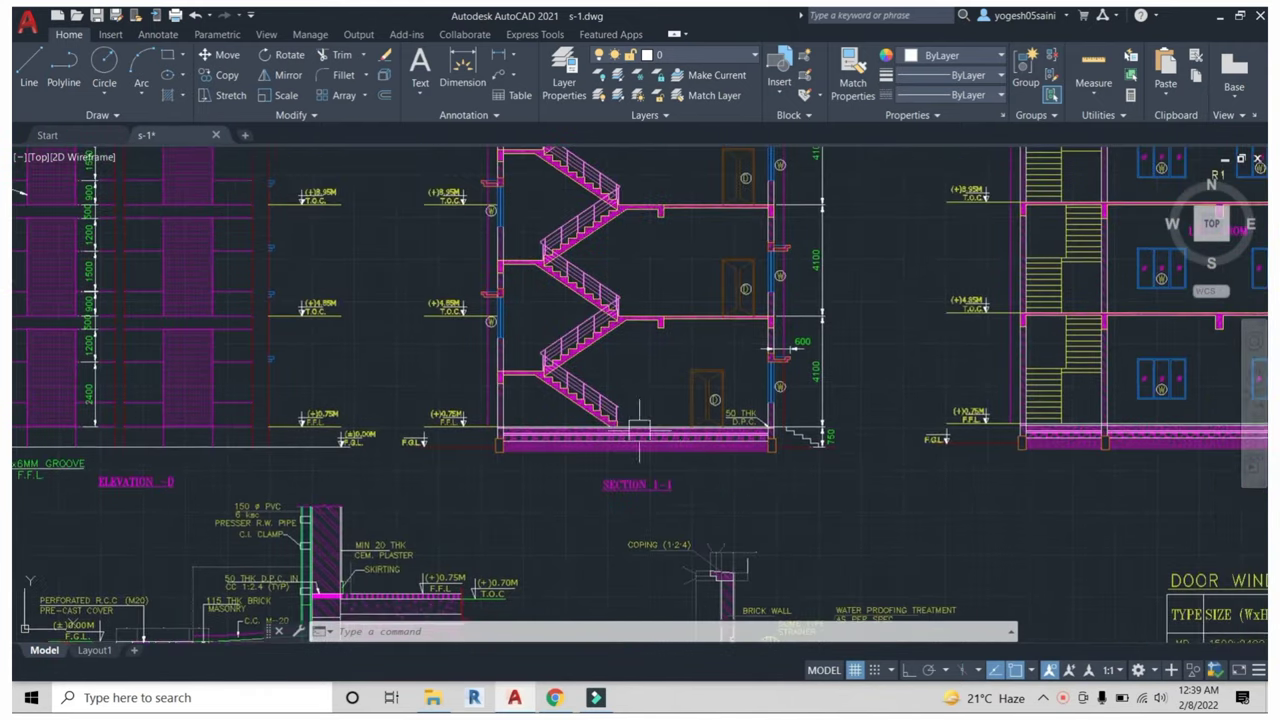
scroll(645, 411, up, 1)
scroll(733, 373, down, 2)
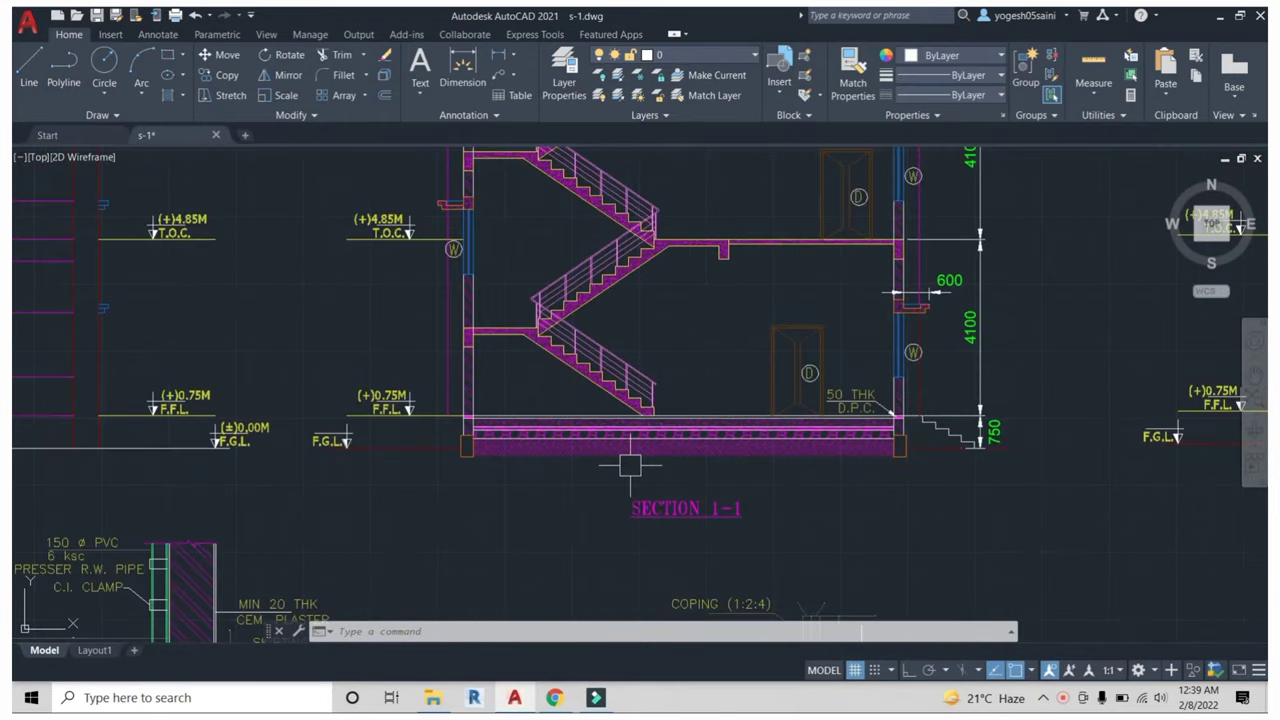
scroll(537, 429, up, 5)
scroll(531, 429, down, 4)
scroll(486, 430, up, 1)
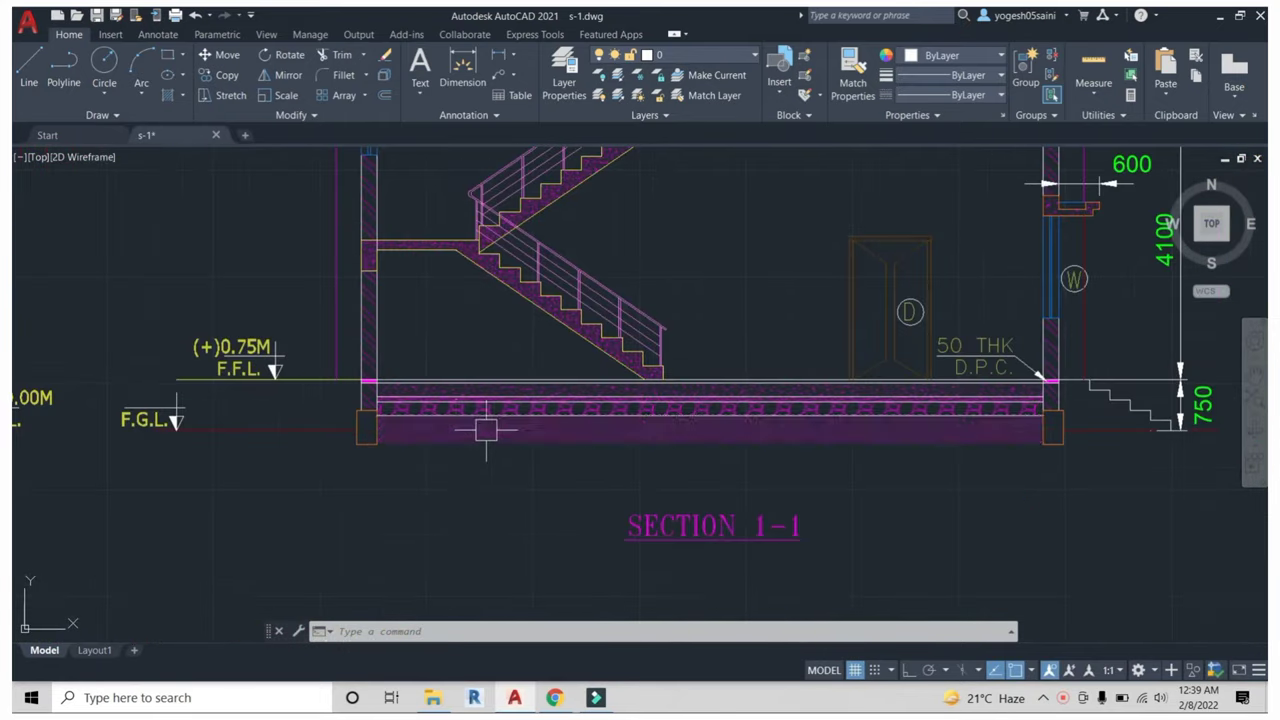
scroll(420, 413, up, 3)
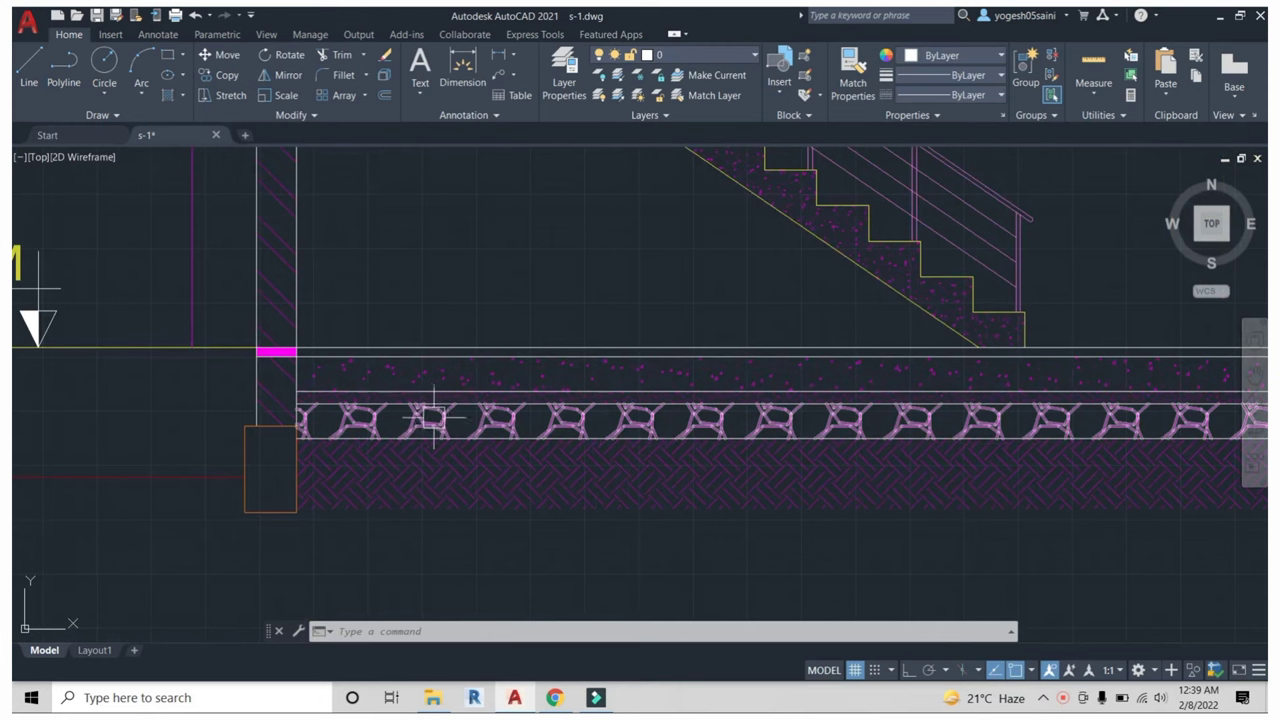
scroll(420, 408, up, 2)
scroll(440, 403, up, 3)
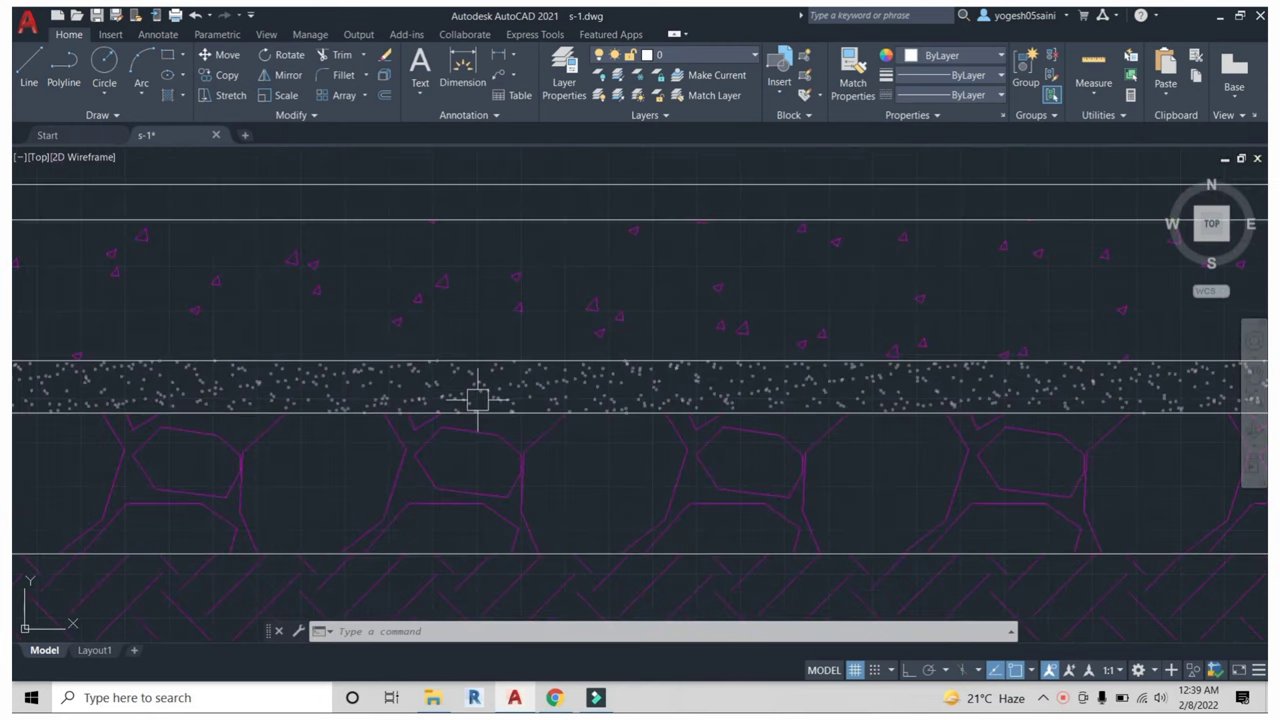
scroll(490, 390, down, 5)
scroll(520, 352, up, 2)
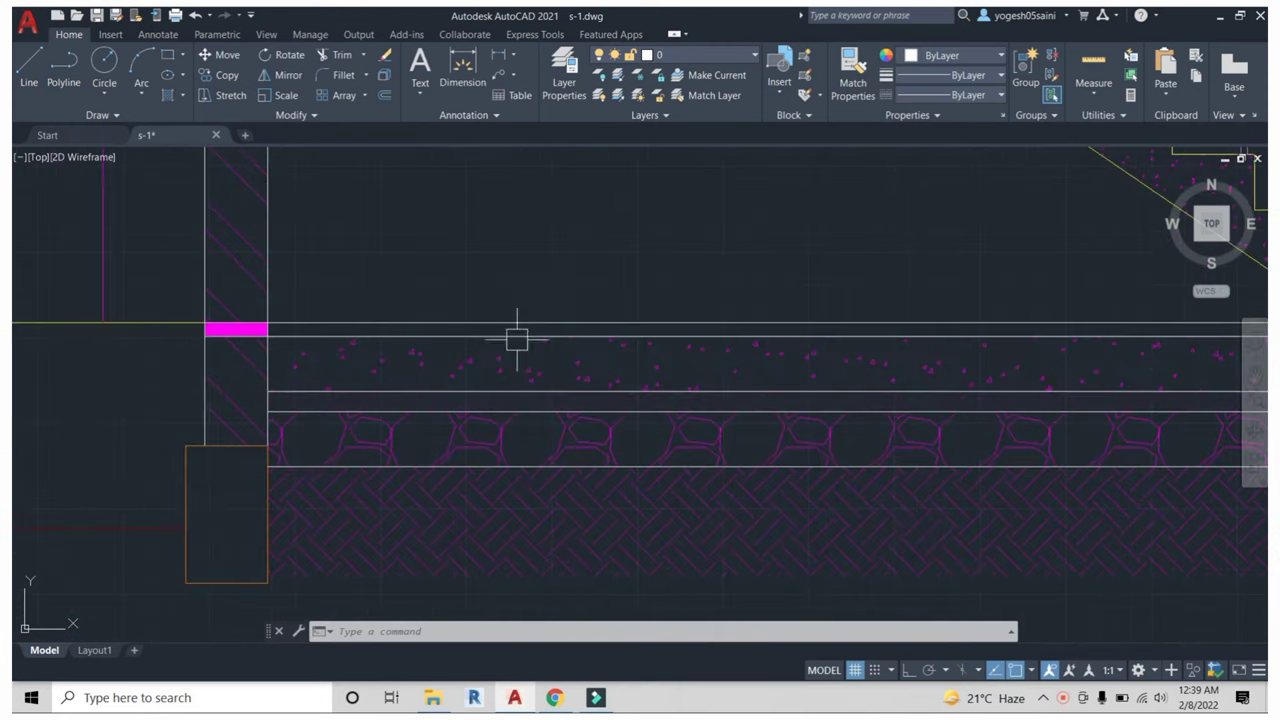
scroll(505, 344, down, 2)
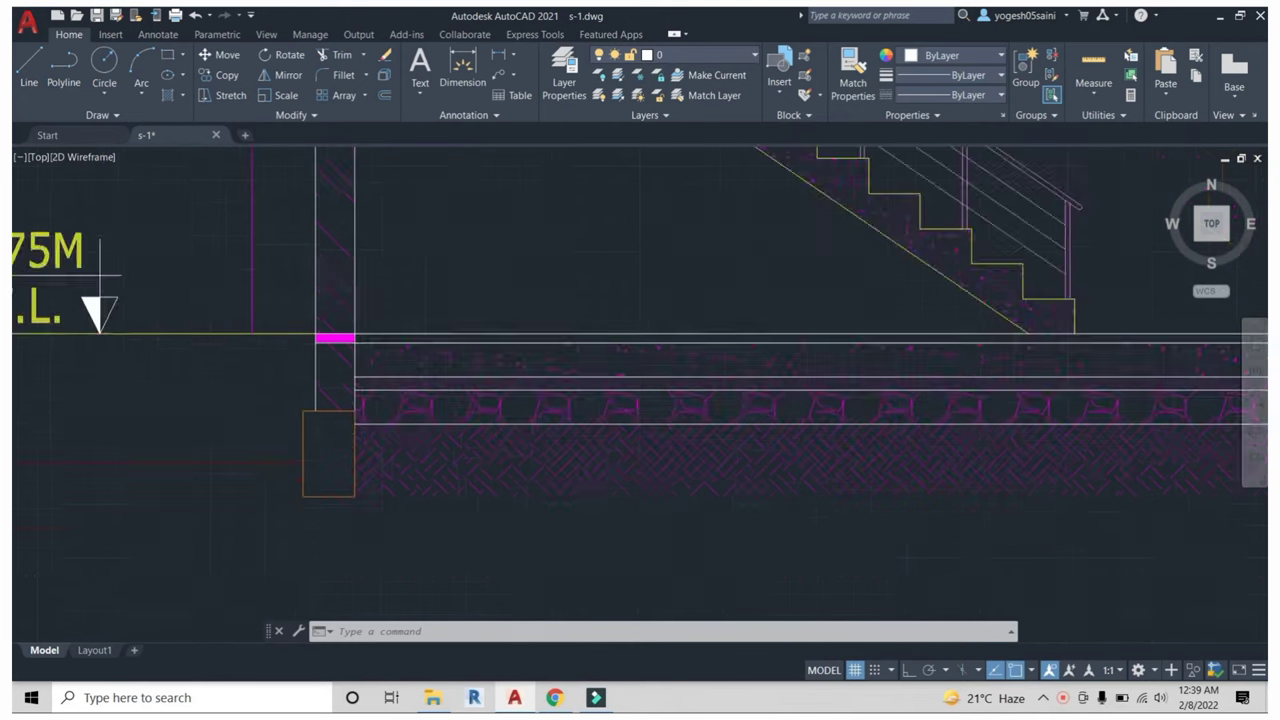
scroll(440, 355, down, 3)
scroll(400, 342, up, 6)
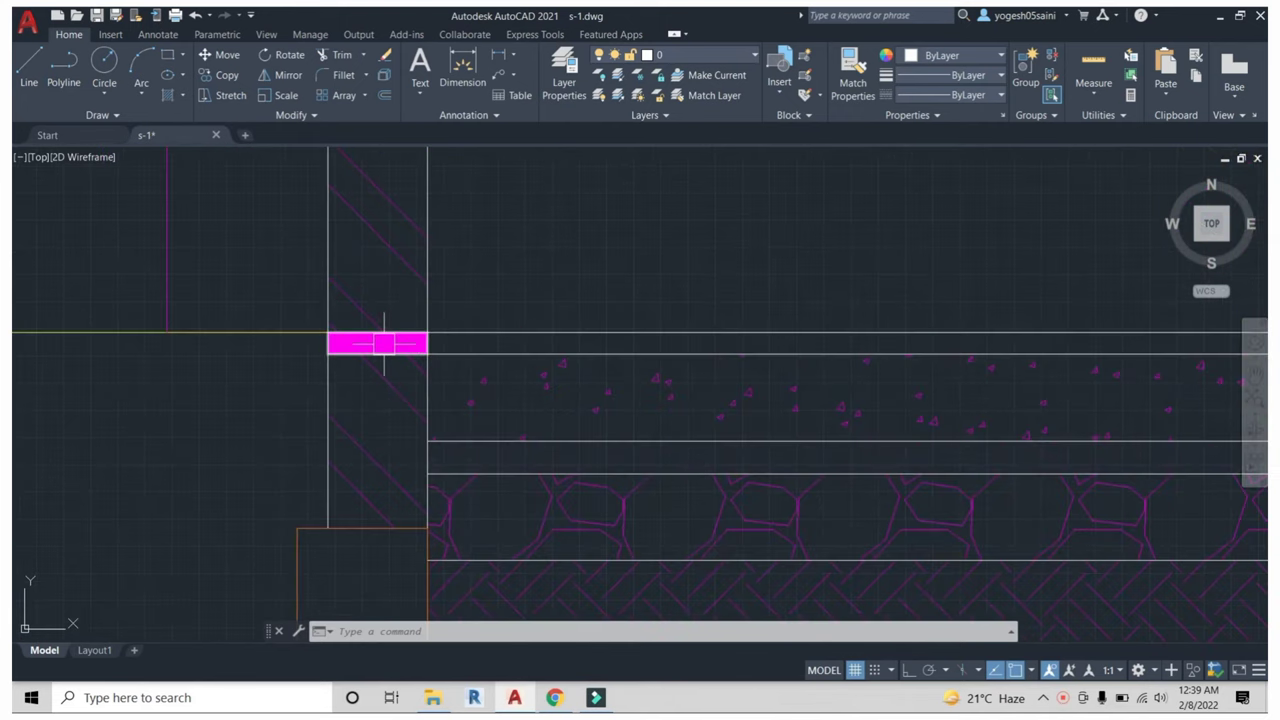
scroll(390, 345, down, 3)
scroll(409, 357, down, 2)
scroll(443, 294, down, 2)
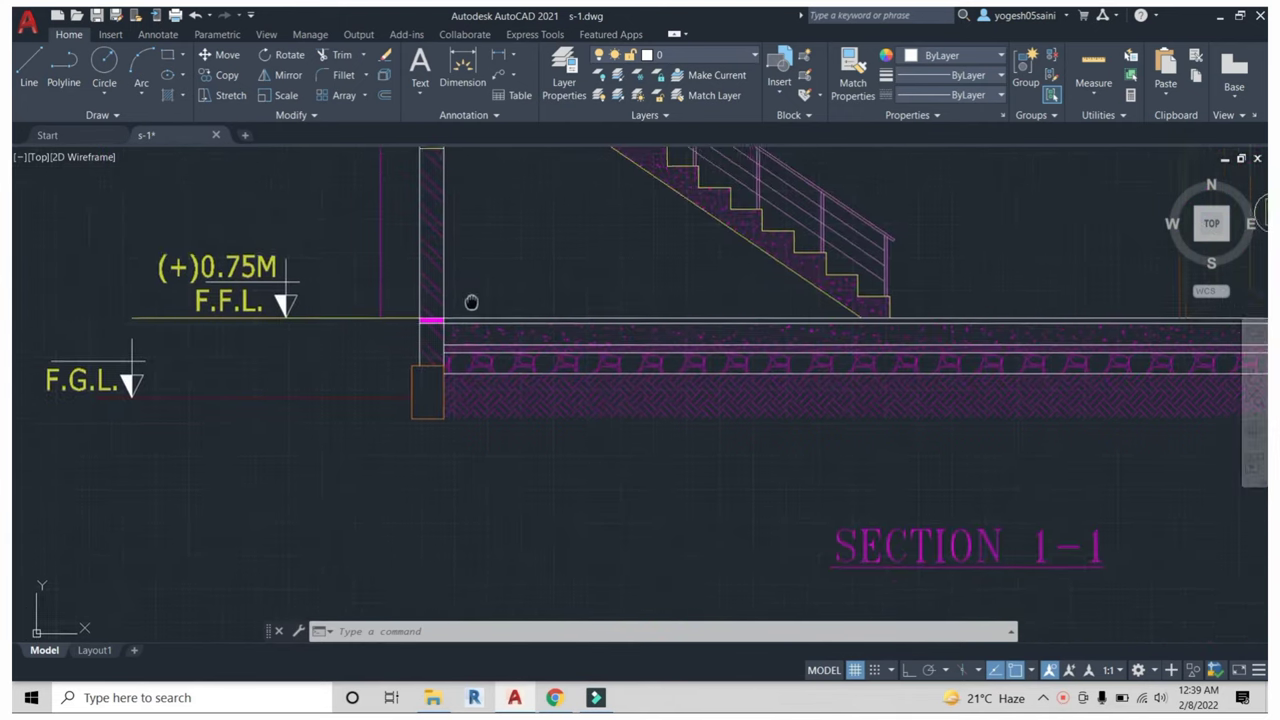
scroll(469, 297, down, 1)
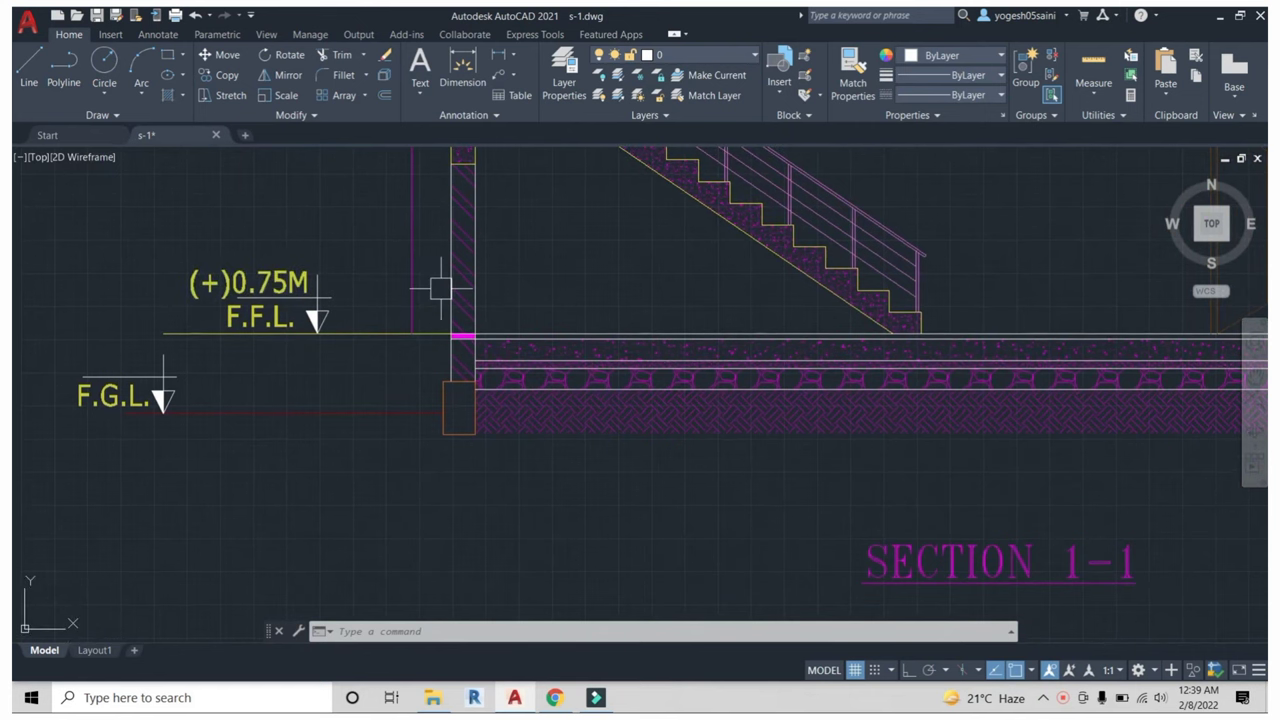
scroll(470, 288, down, 3)
middle_drag(529, 291, 533, 362)
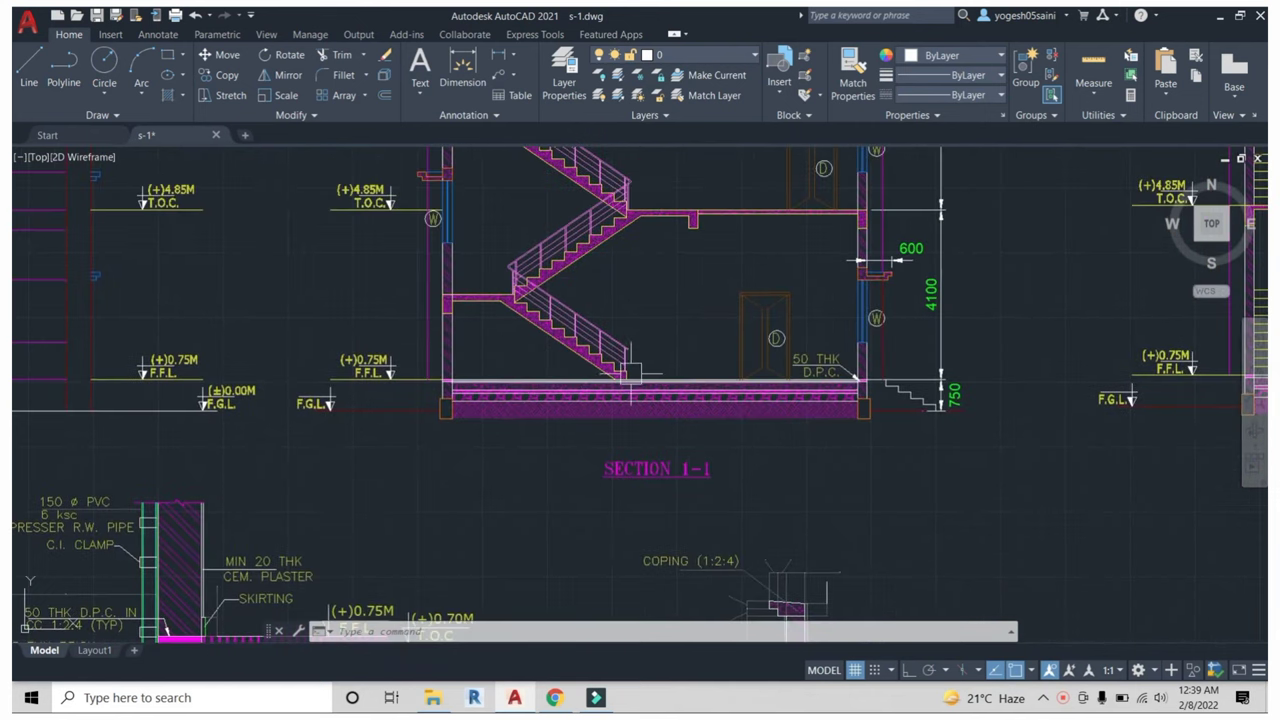
scroll(633, 373, up, 2)
middle_drag(654, 366, 662, 408)
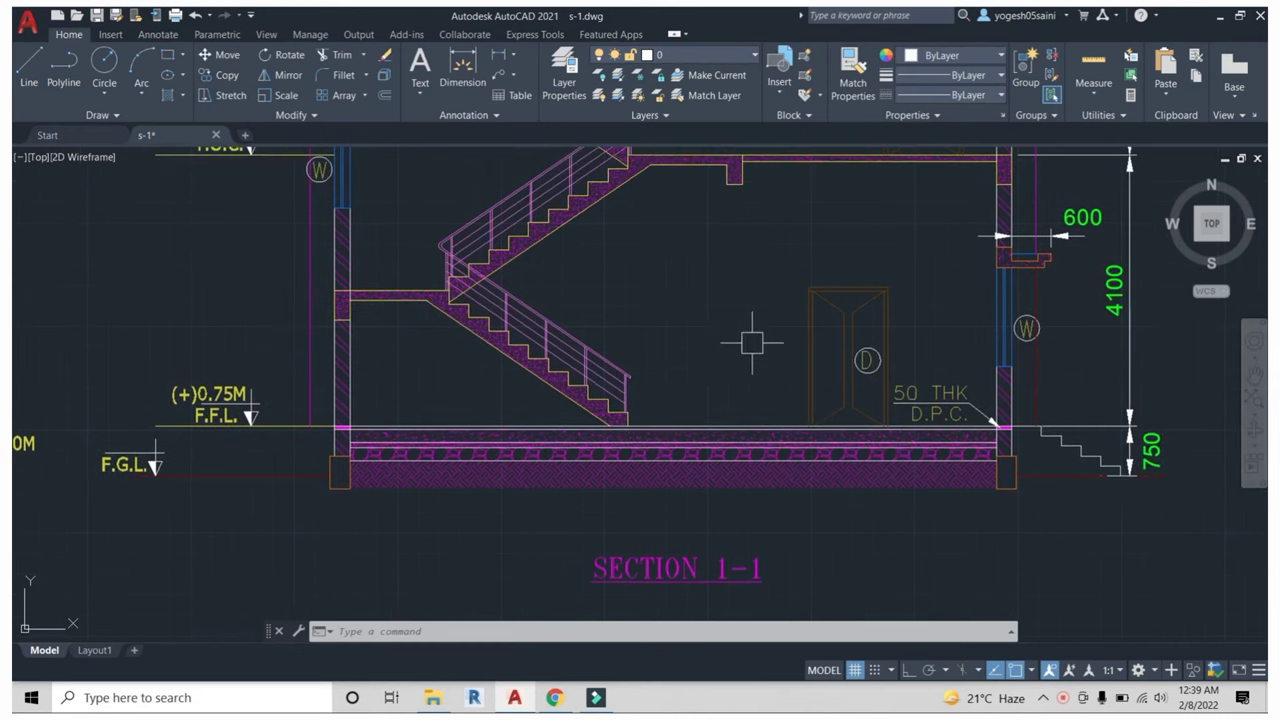
middle_drag(752, 343, 743, 428)
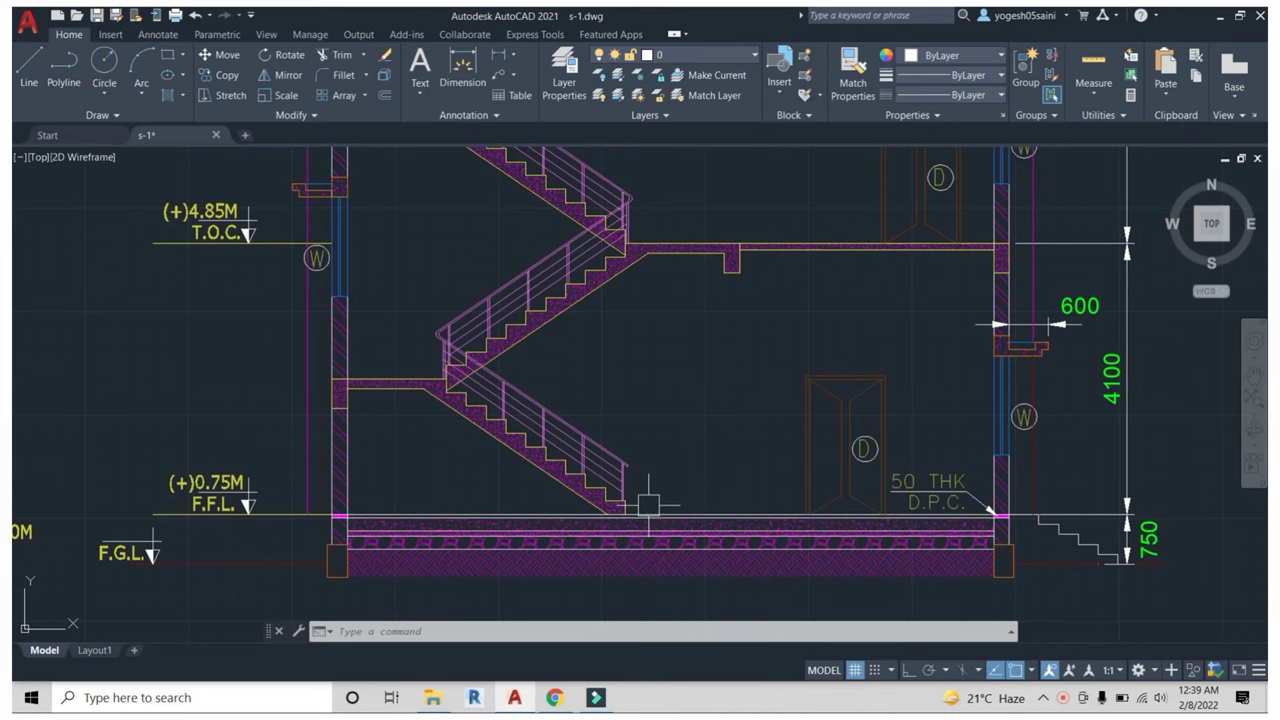
Place a 205 linear dimension on the stair foot riser, beside the stair.
key(Escape)
key(Escape)
text(d)
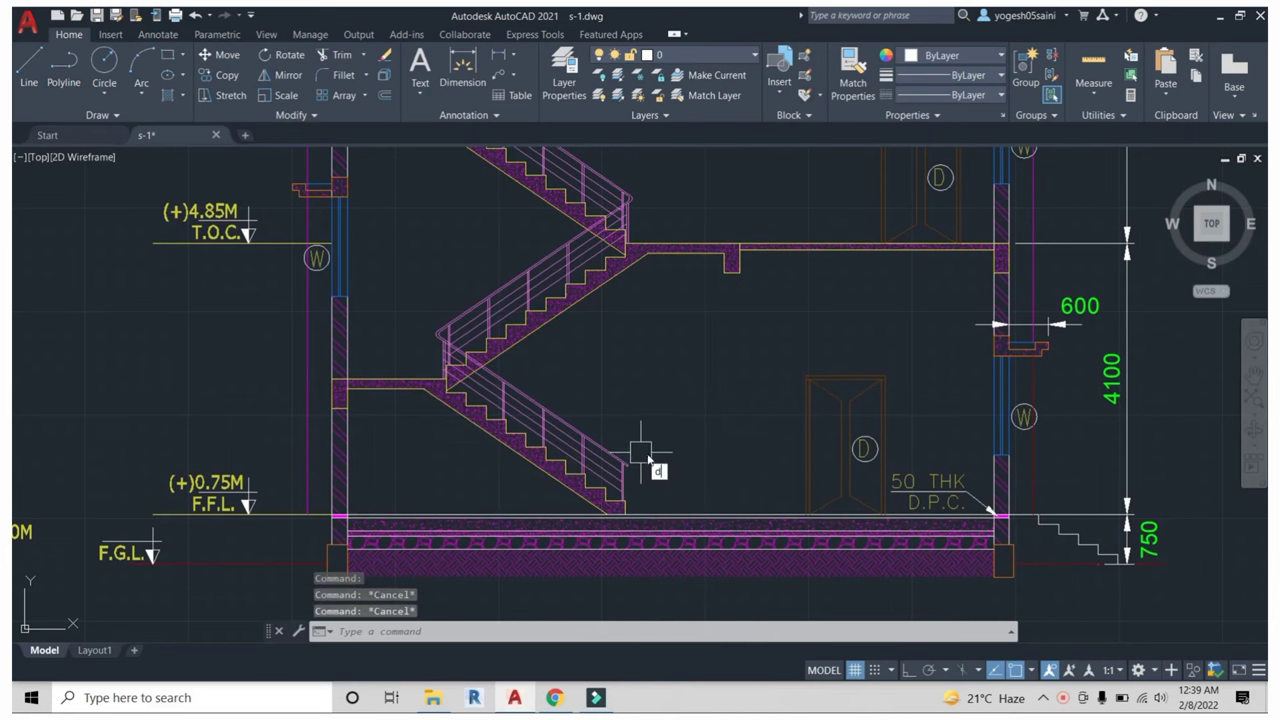
text(li)
key(Return)
scroll(589, 471, up, 2)
click(585, 492)
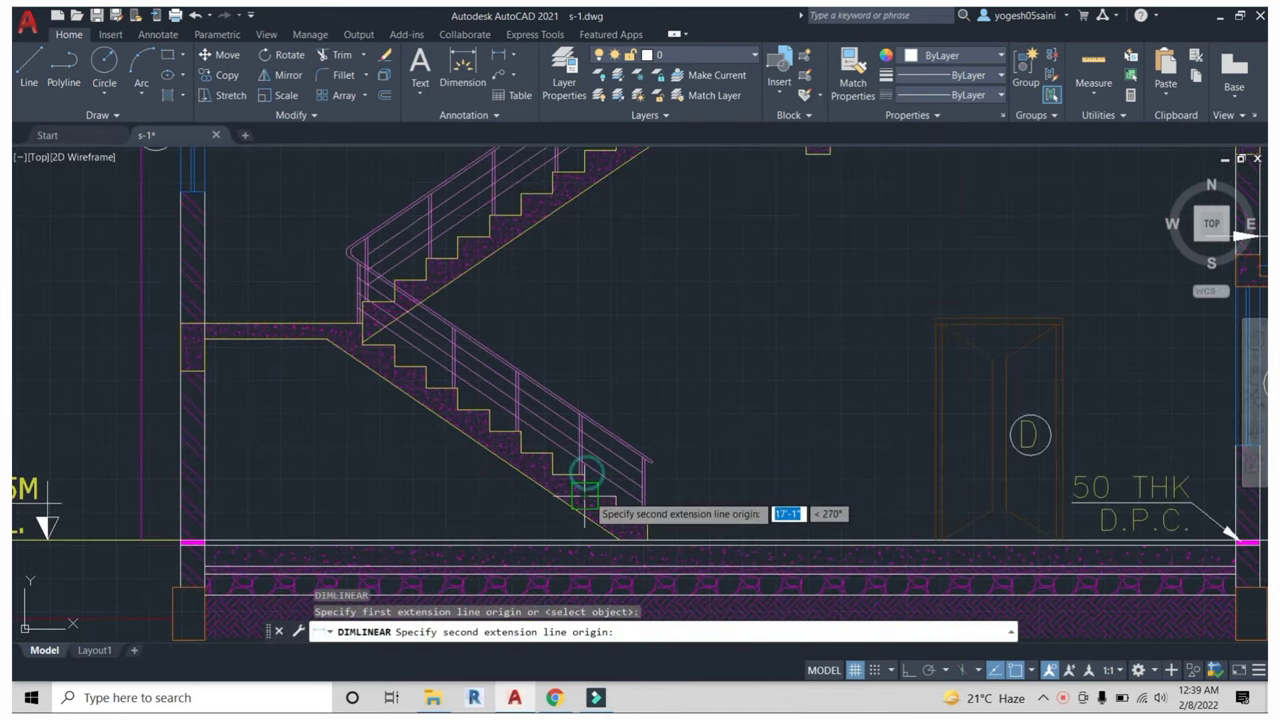
click(587, 472)
click(768, 468)
middle_drag(772, 470, 775, 390)
key(Escape)
key(Escape)
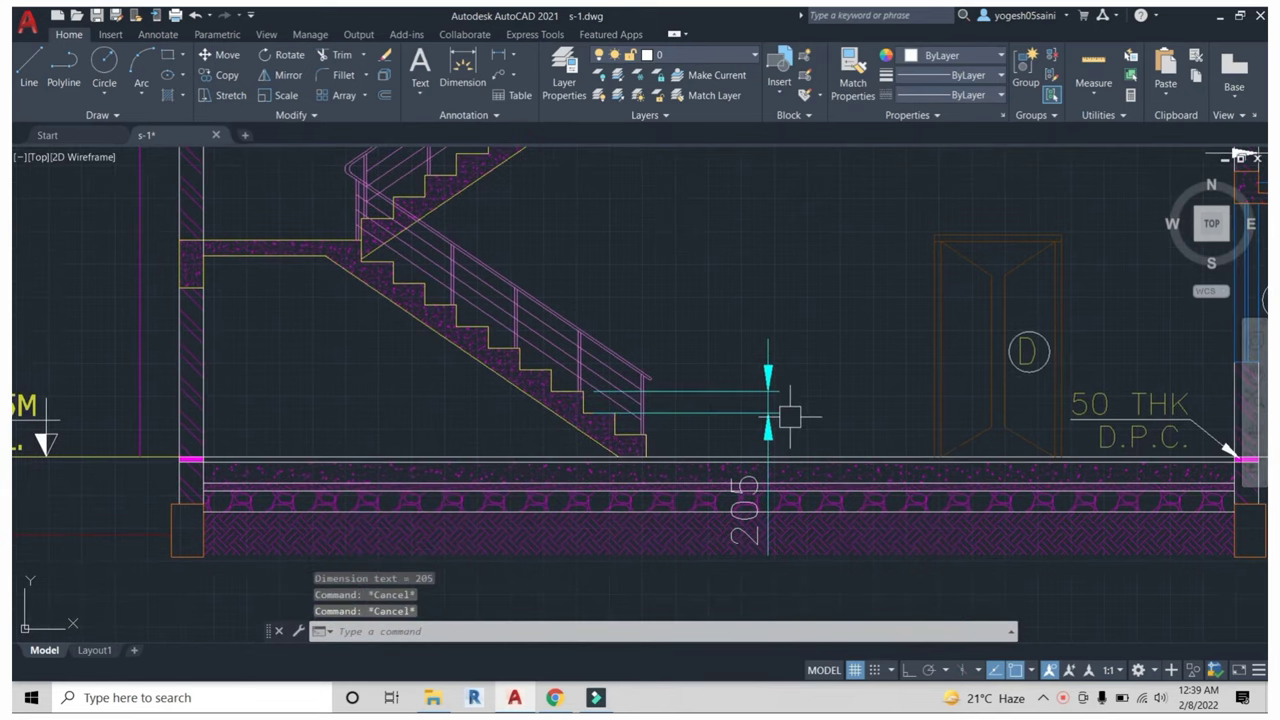
Match the 205 dimension to the green style of the 4100 dimension.
text(a)
key(Return)
scroll(770, 422, down, 4)
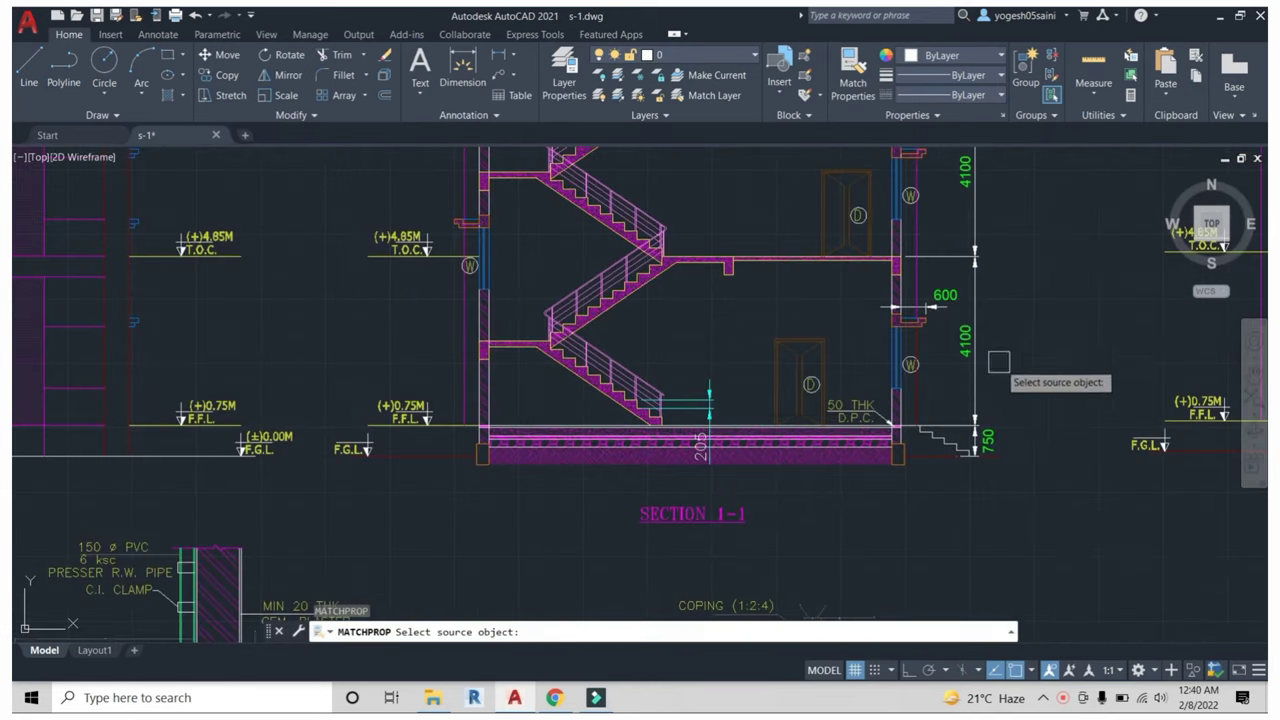
click(976, 348)
click(708, 405)
scroll(740, 395, up, 2)
key(Escape)
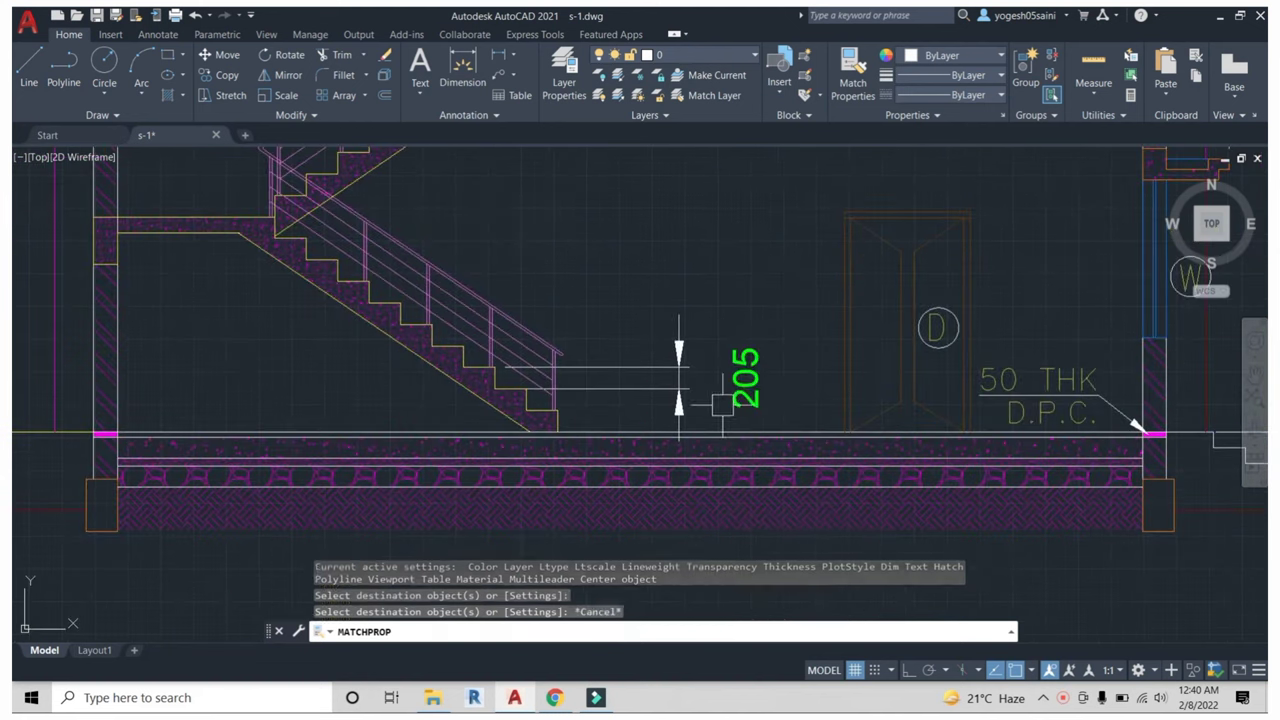
key(Escape)
Delete the 205 dimension and zoom back in on the staircase.
key(Delete)
scroll(746, 377, down, 3)
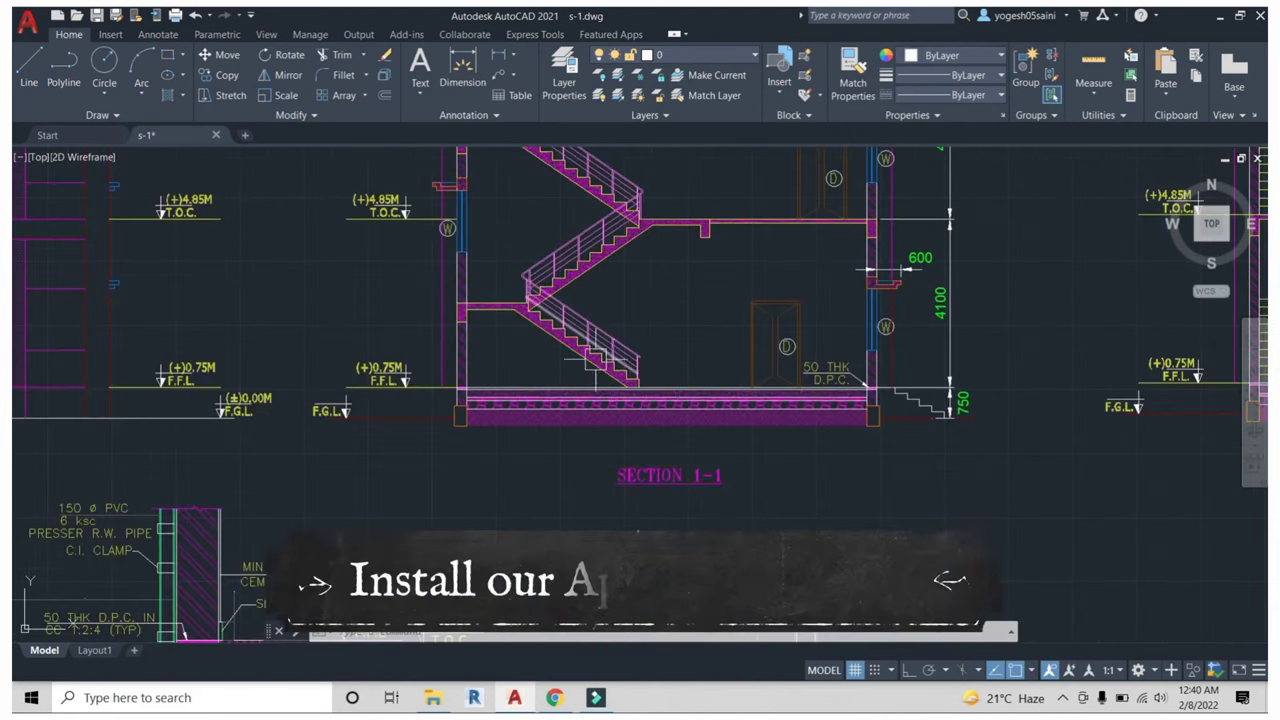
scroll(663, 403, up, 3)
scroll(614, 366, down, 2)
scroll(590, 375, up, 2)
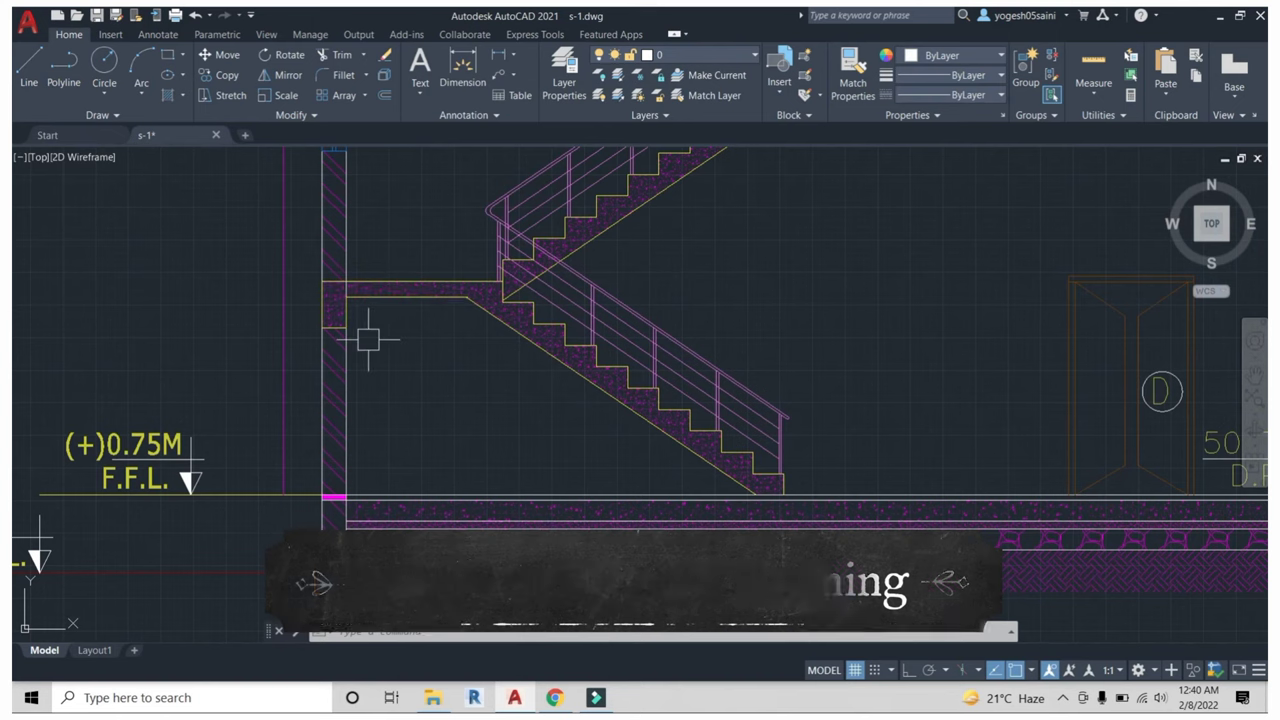
scroll(330, 291, down, 2)
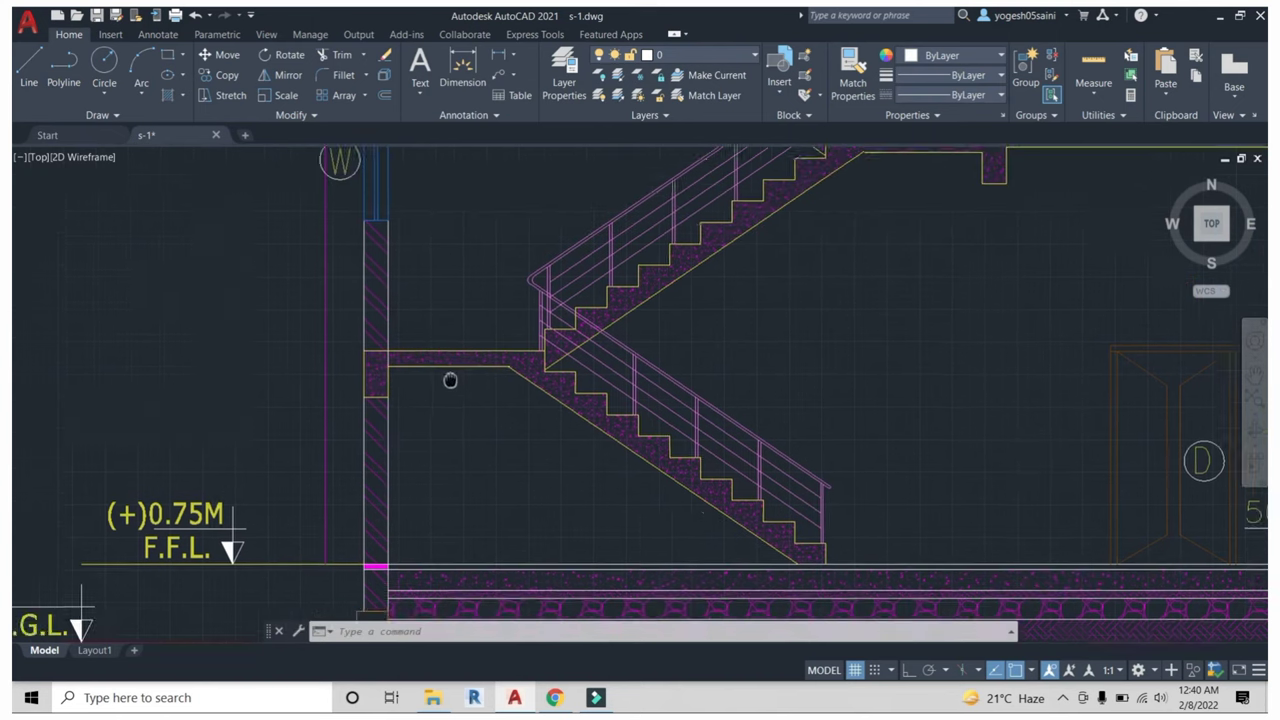
scroll(449, 377, up, 2)
middle_drag(449, 286, 423, 391)
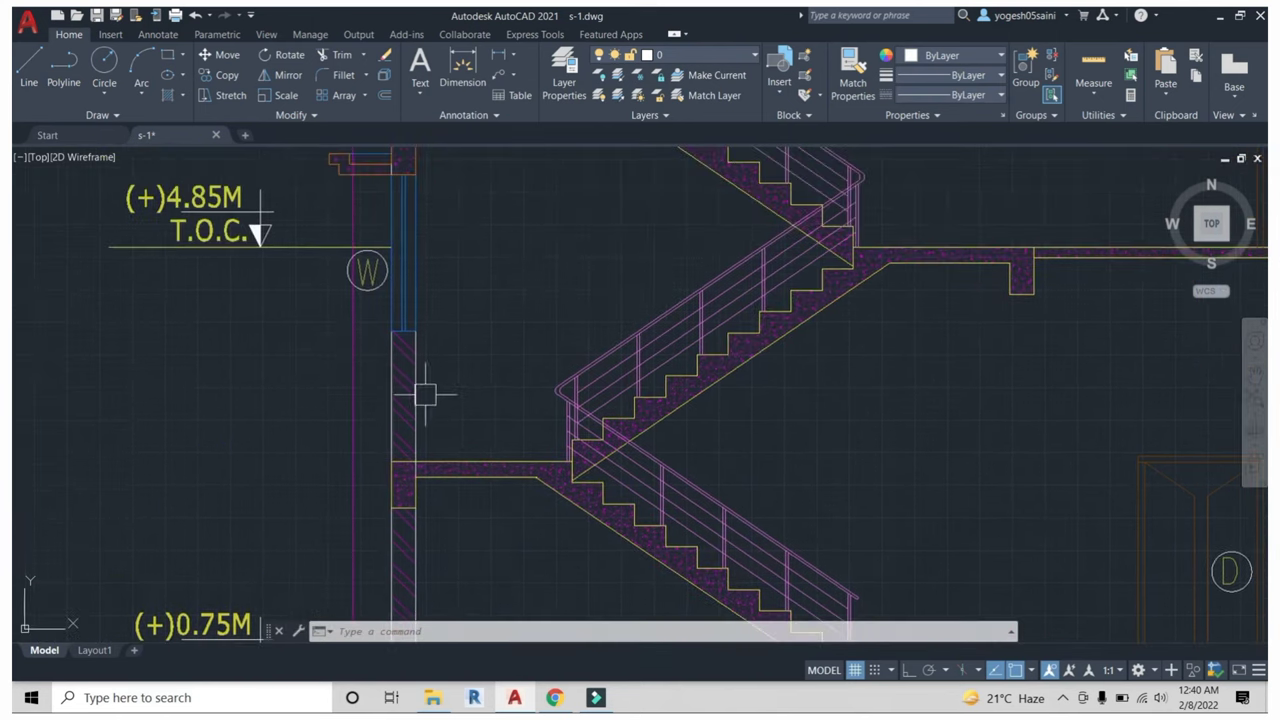
scroll(406, 370, up, 3)
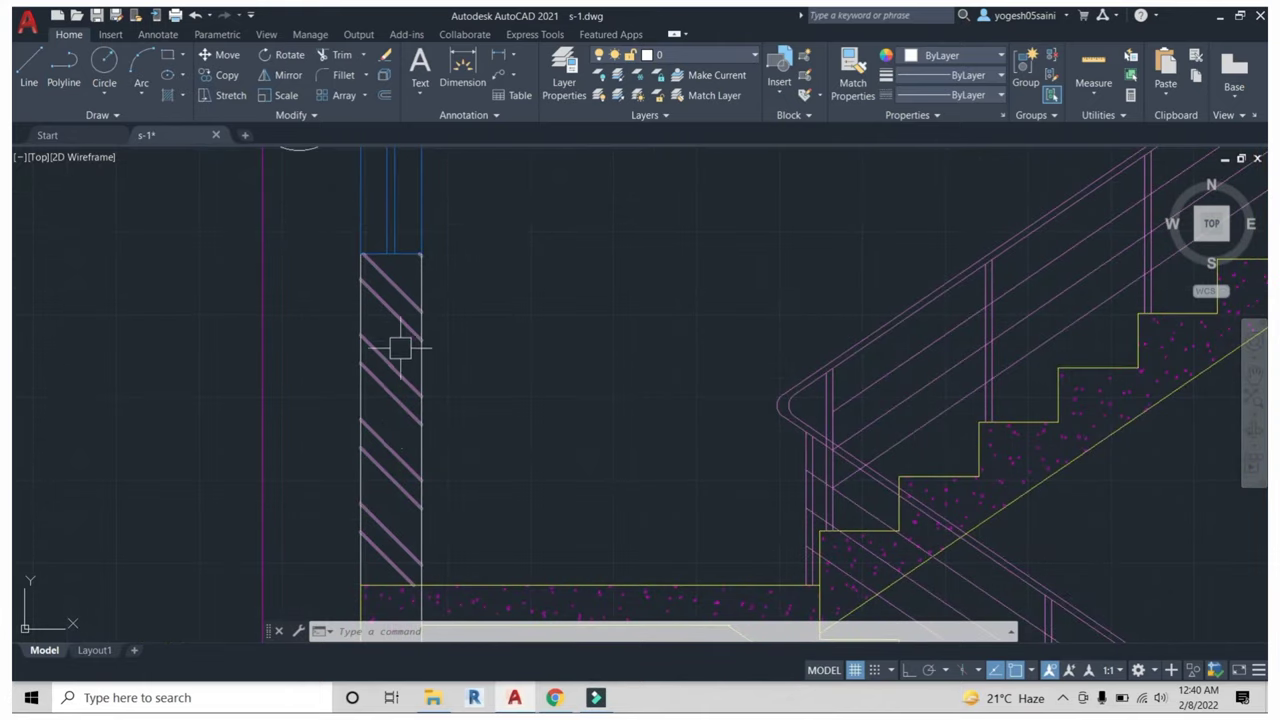
scroll(400, 347, down, 4)
scroll(437, 309, up, 2)
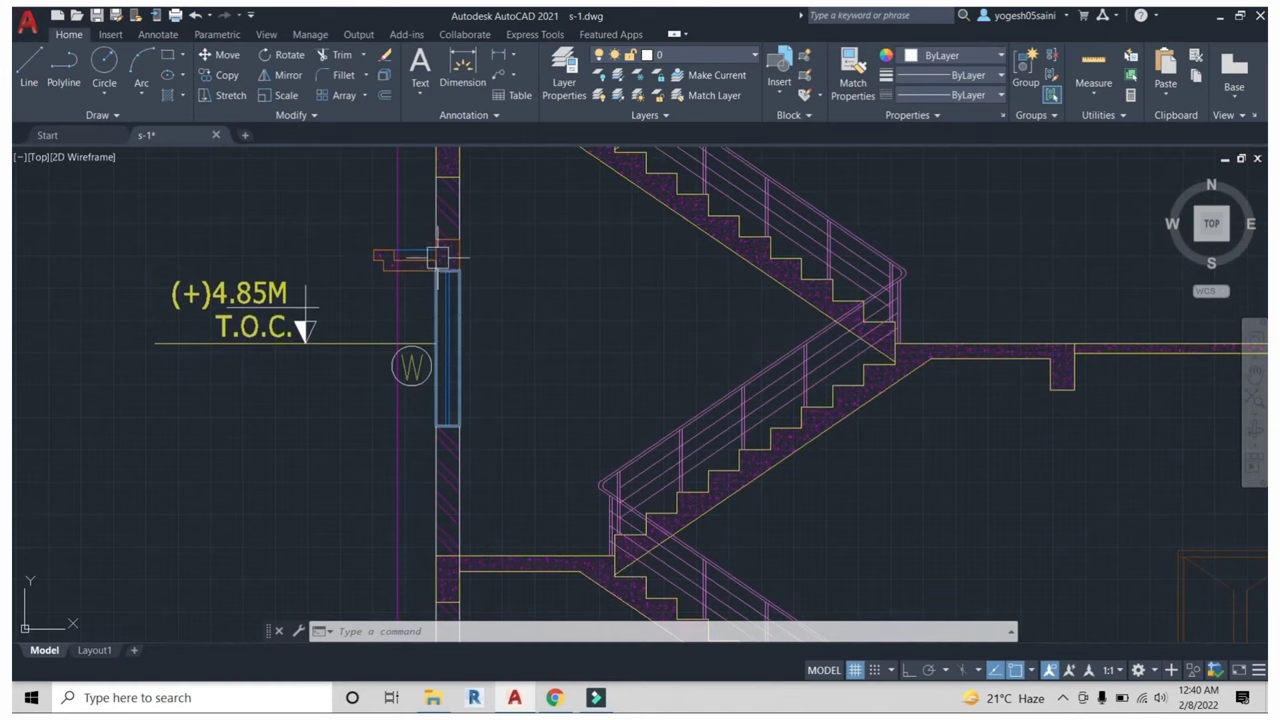
scroll(437, 258, up, 2)
scroll(454, 251, down, 3)
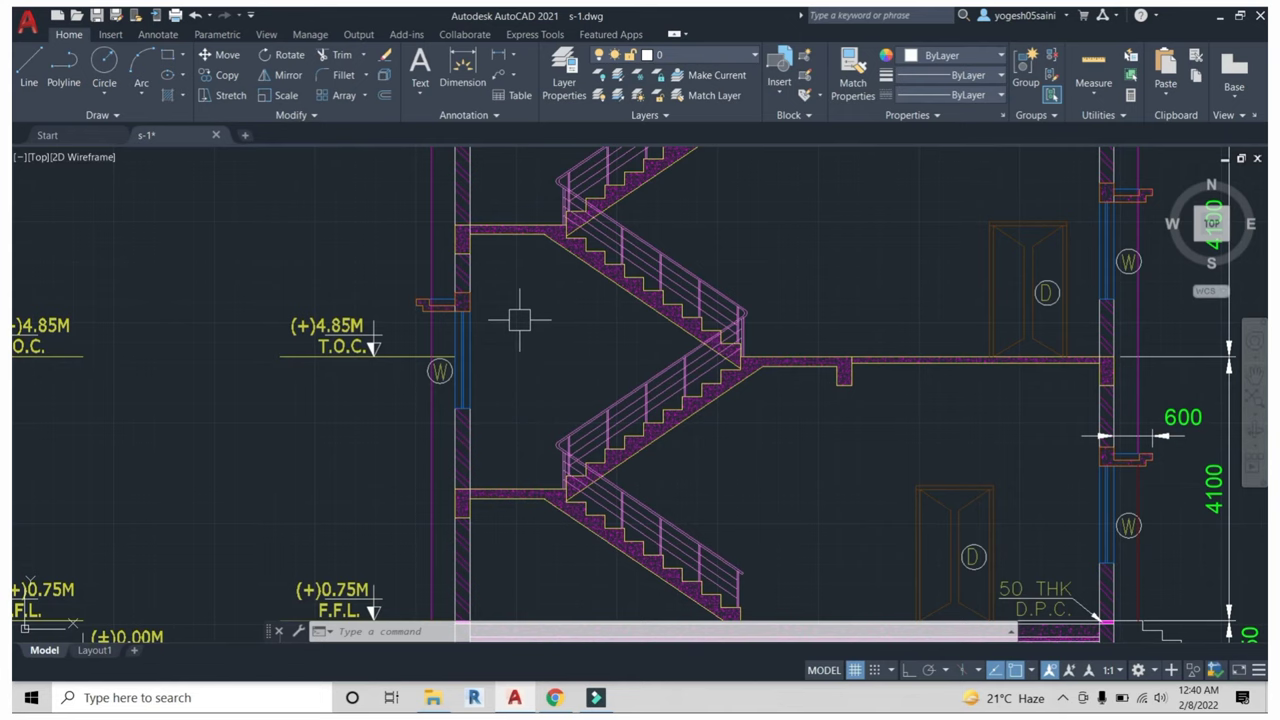
middle_drag(561, 302, 538, 335)
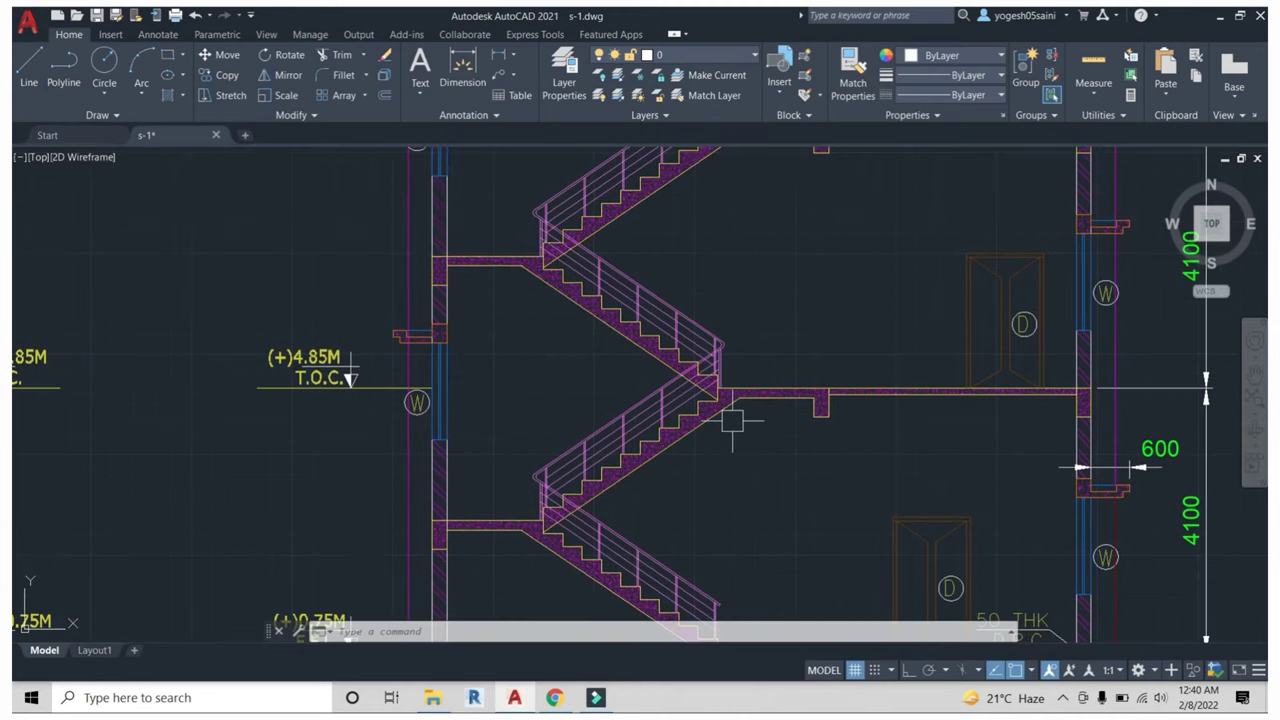
mouse_move(732, 420)
middle_down()
mouse_move(676, 414)
mouse_move(717, 396)
middle_up()
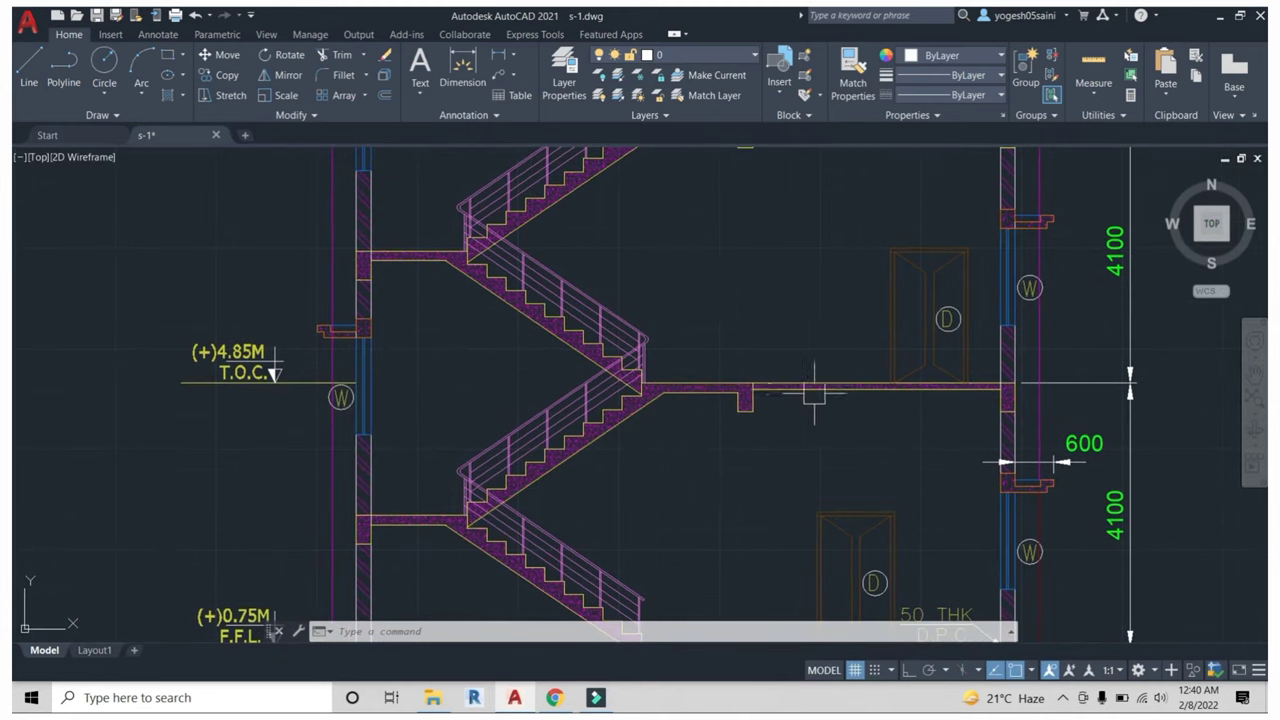
scroll(814, 392, up, 2)
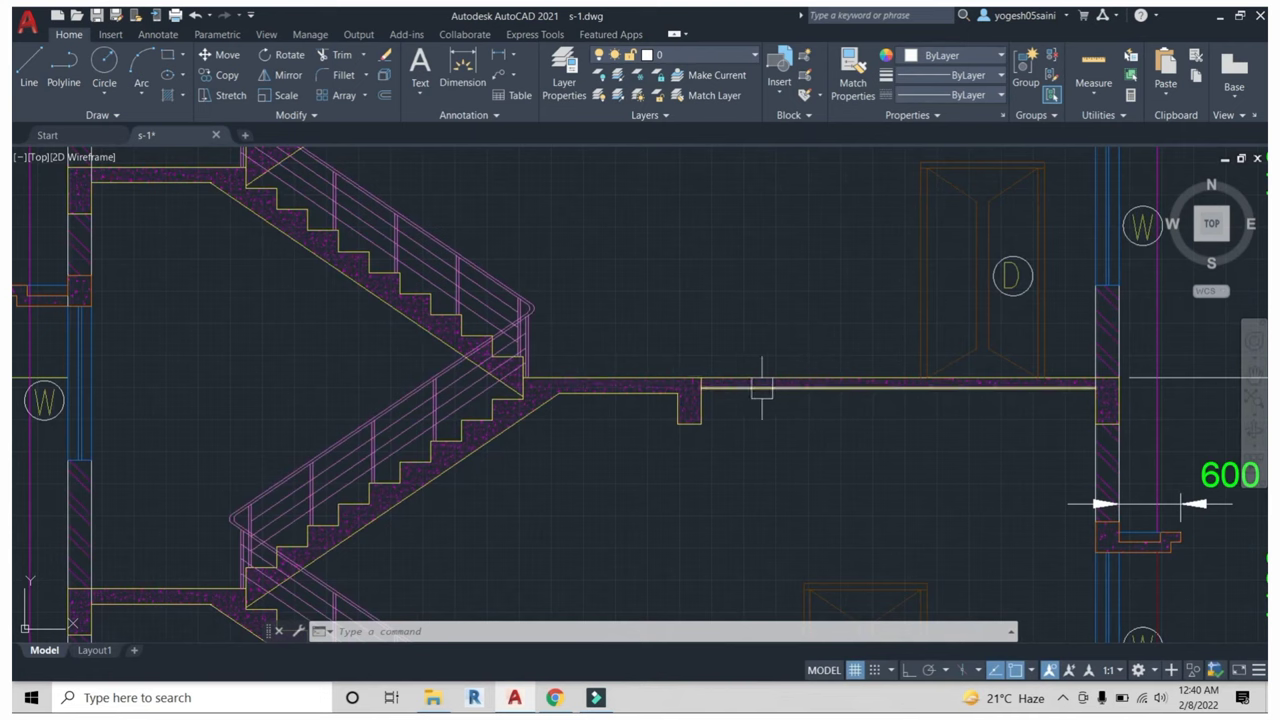
scroll(622, 386, up, 2)
scroll(618, 383, down, 1)
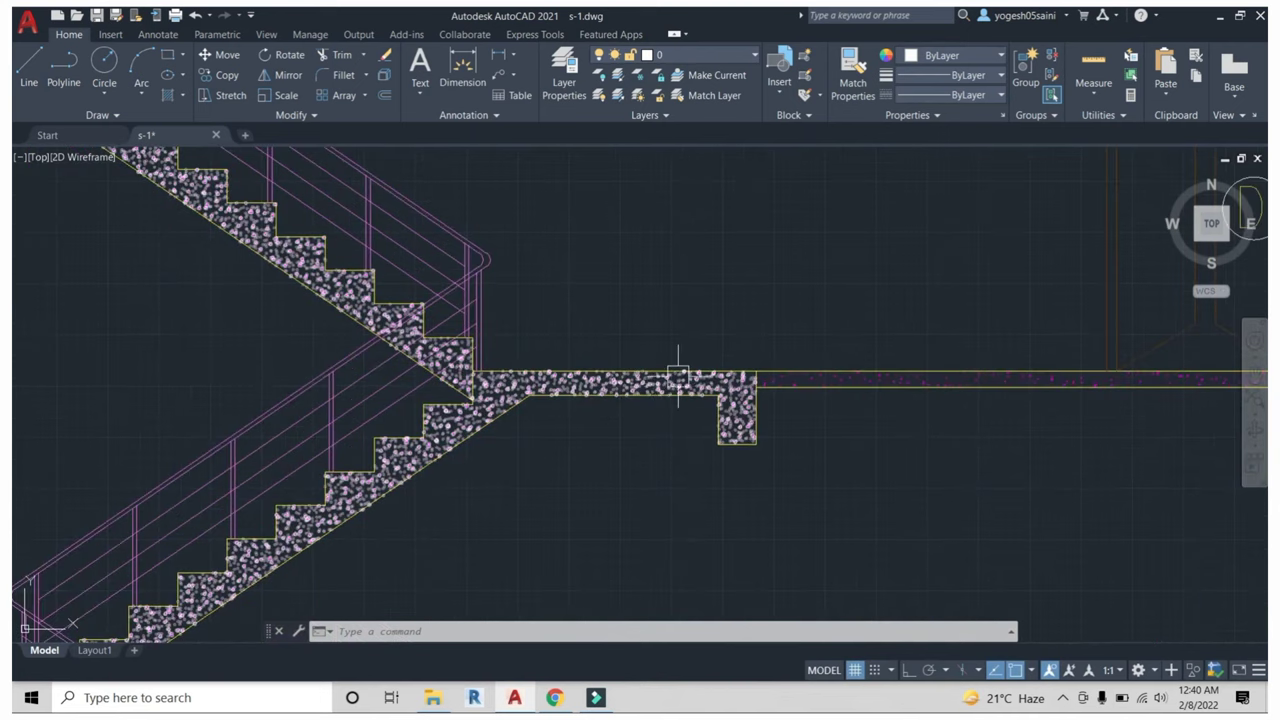
scroll(674, 360, down, 1)
scroll(623, 371, down, 1)
middle_drag(623, 349, 683, 470)
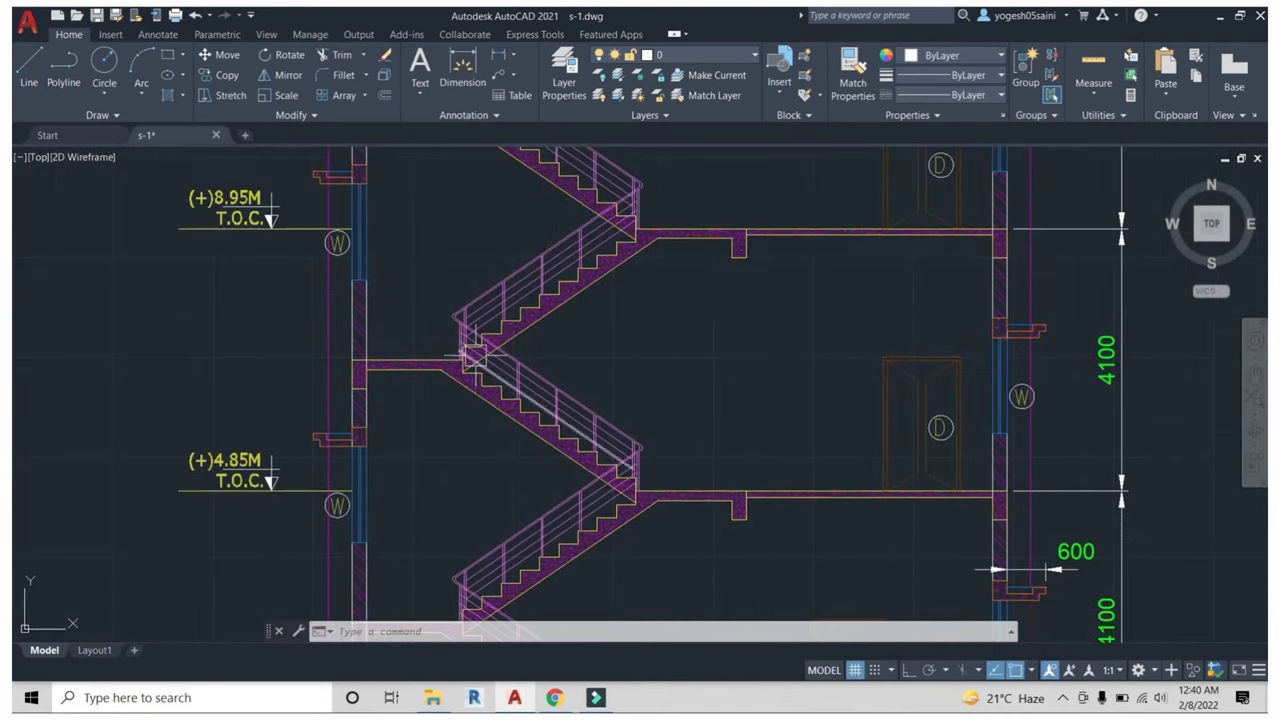
middle_drag(636, 224, 686, 388)
middle_drag(603, 265, 543, 410)
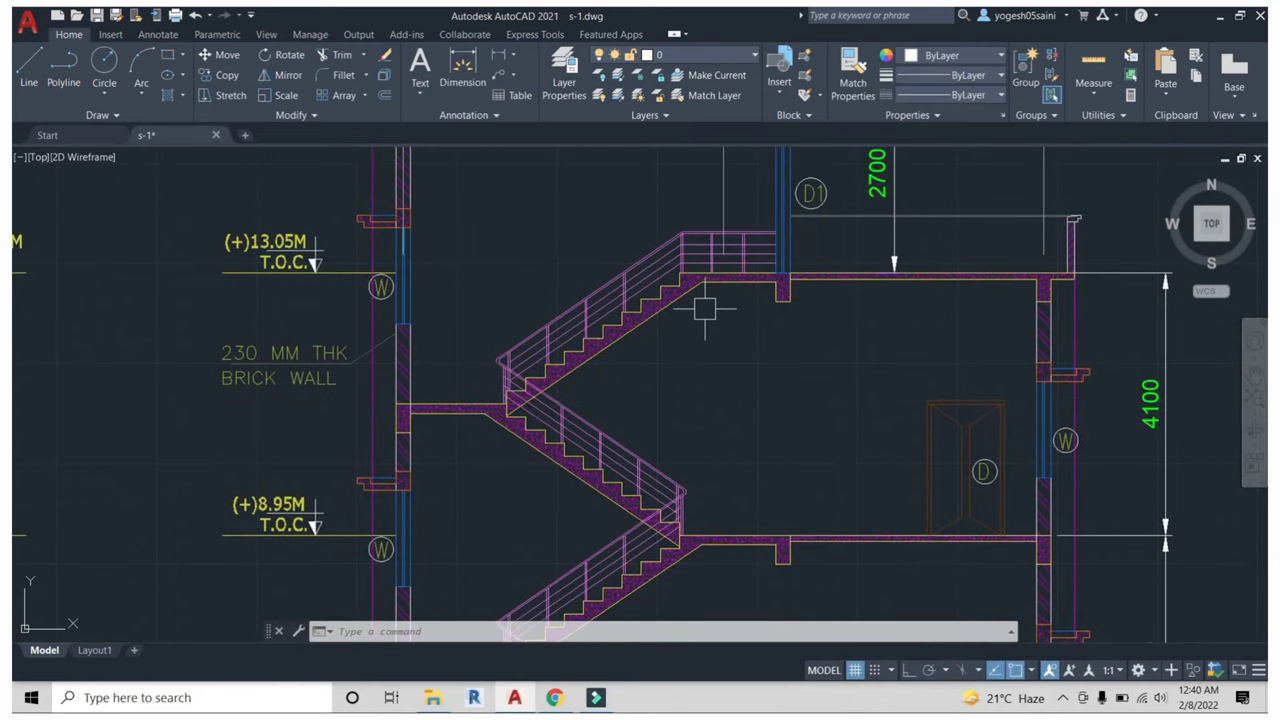
scroll(724, 300, down, 3)
middle_drag(751, 323, 693, 347)
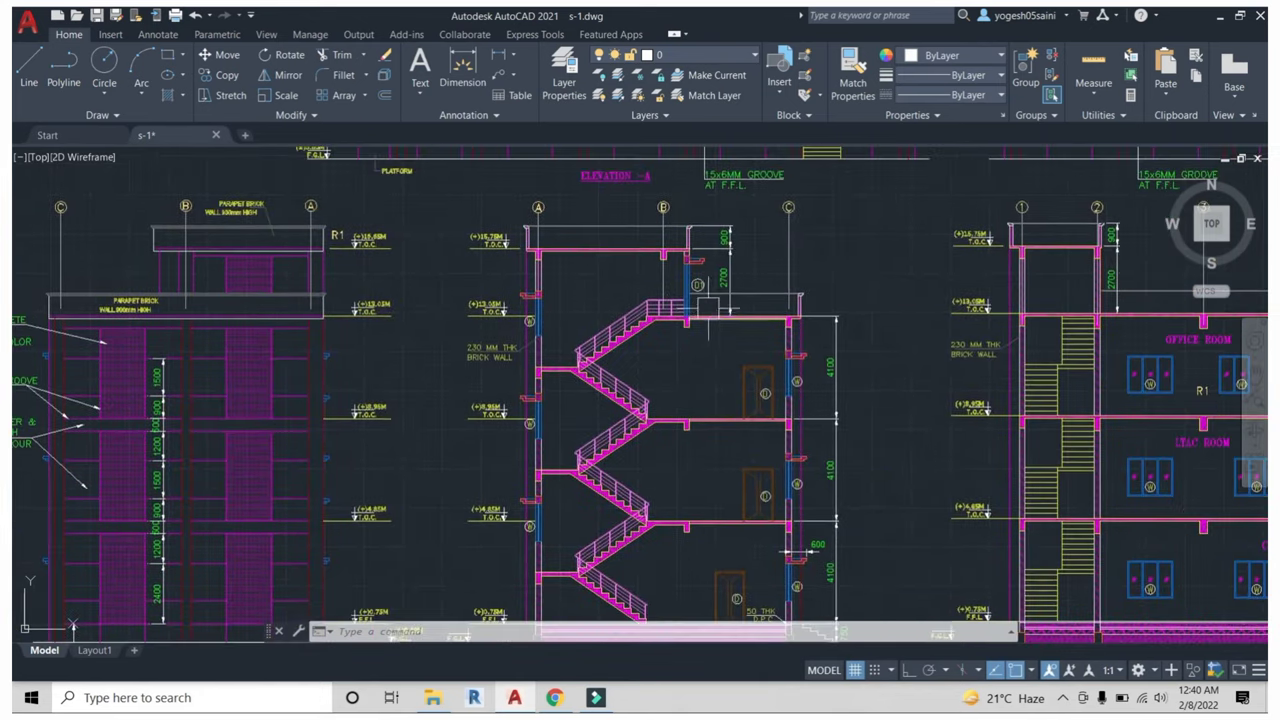
scroll(767, 304, up, 3)
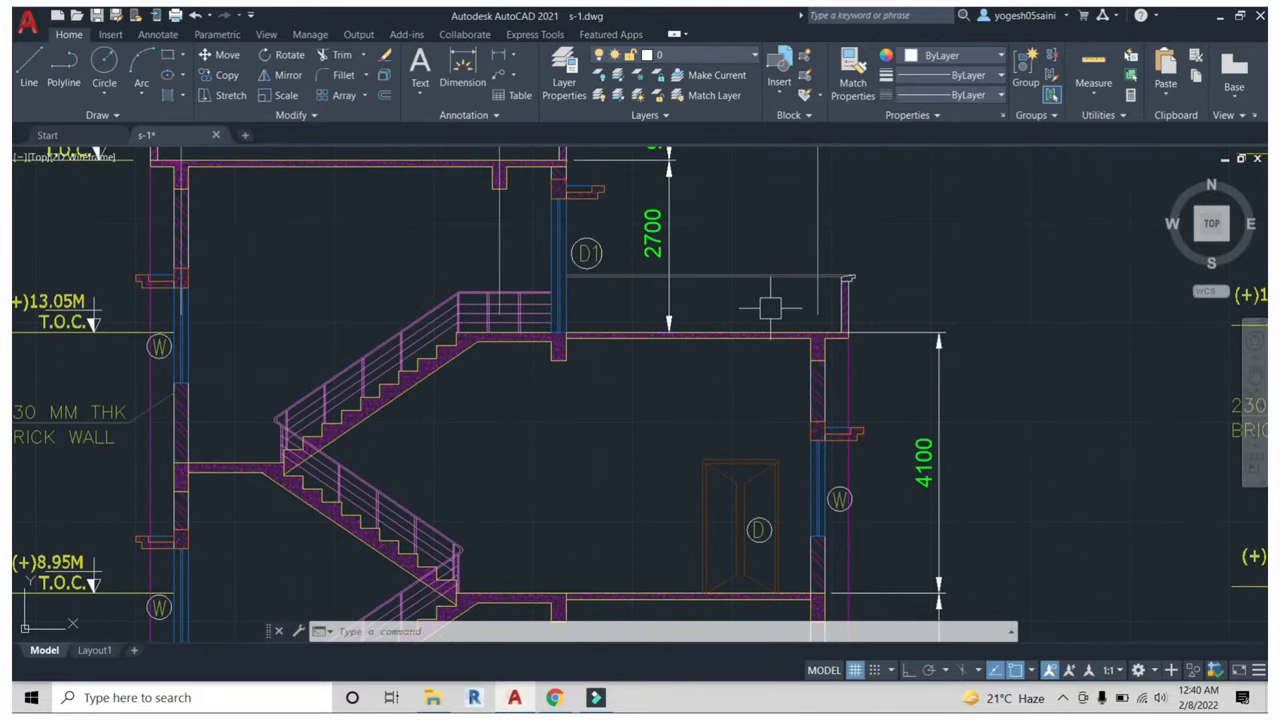
scroll(862, 319, up, 3)
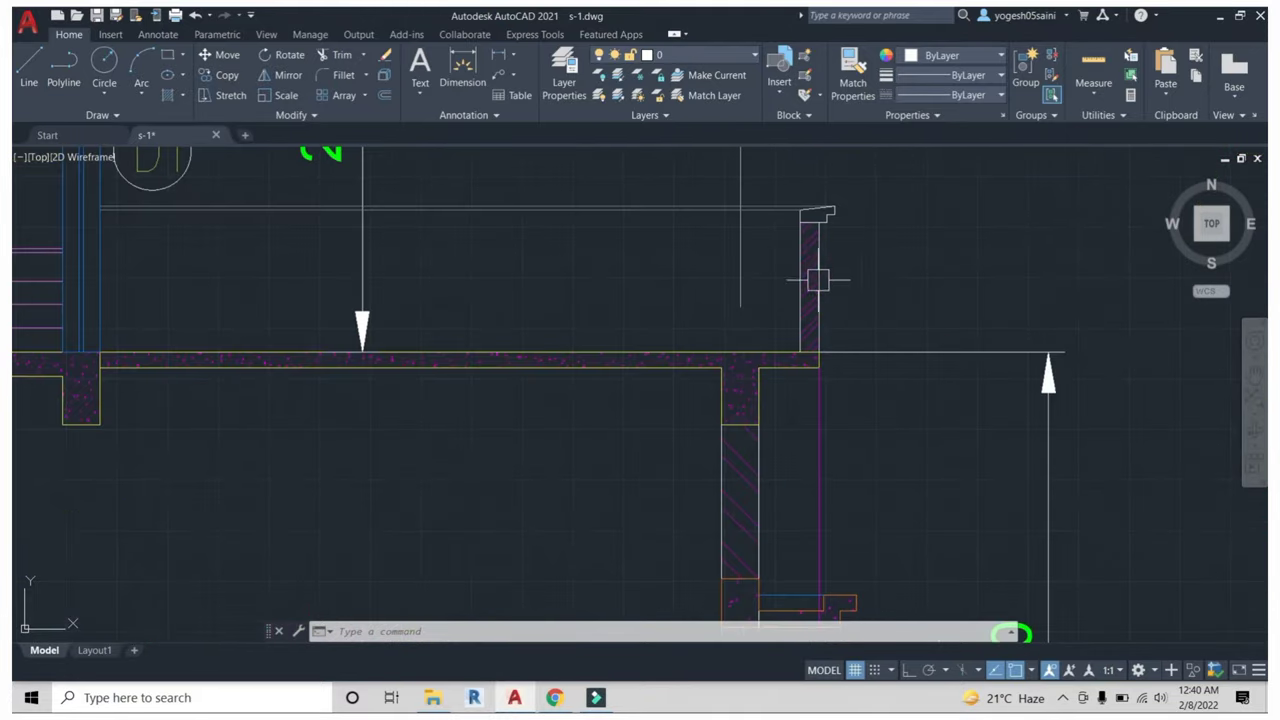
scroll(826, 284, down, 3)
scroll(771, 337, up, 1)
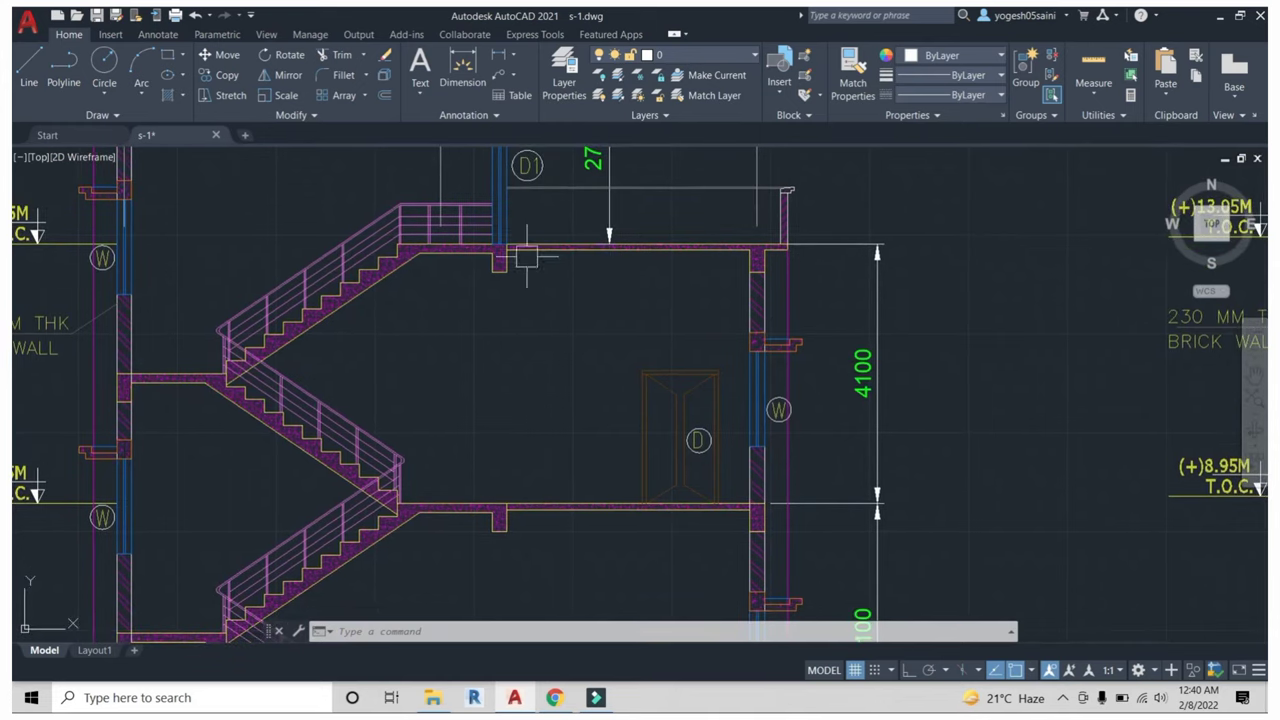
scroll(500, 265, up, 3)
middle_drag(1030, 280, 752, 239)
scroll(892, 260, down, 2)
scroll(752, 239, down, 2)
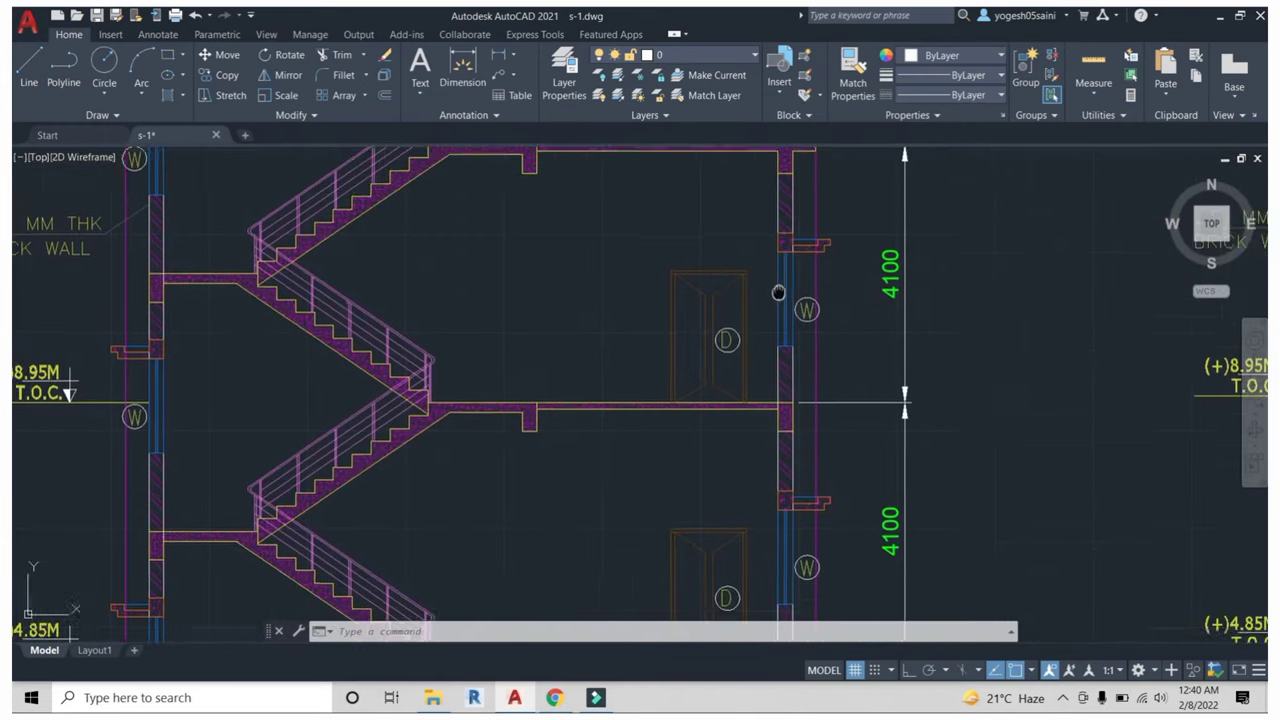
middle_drag(538, 456, 614, 283)
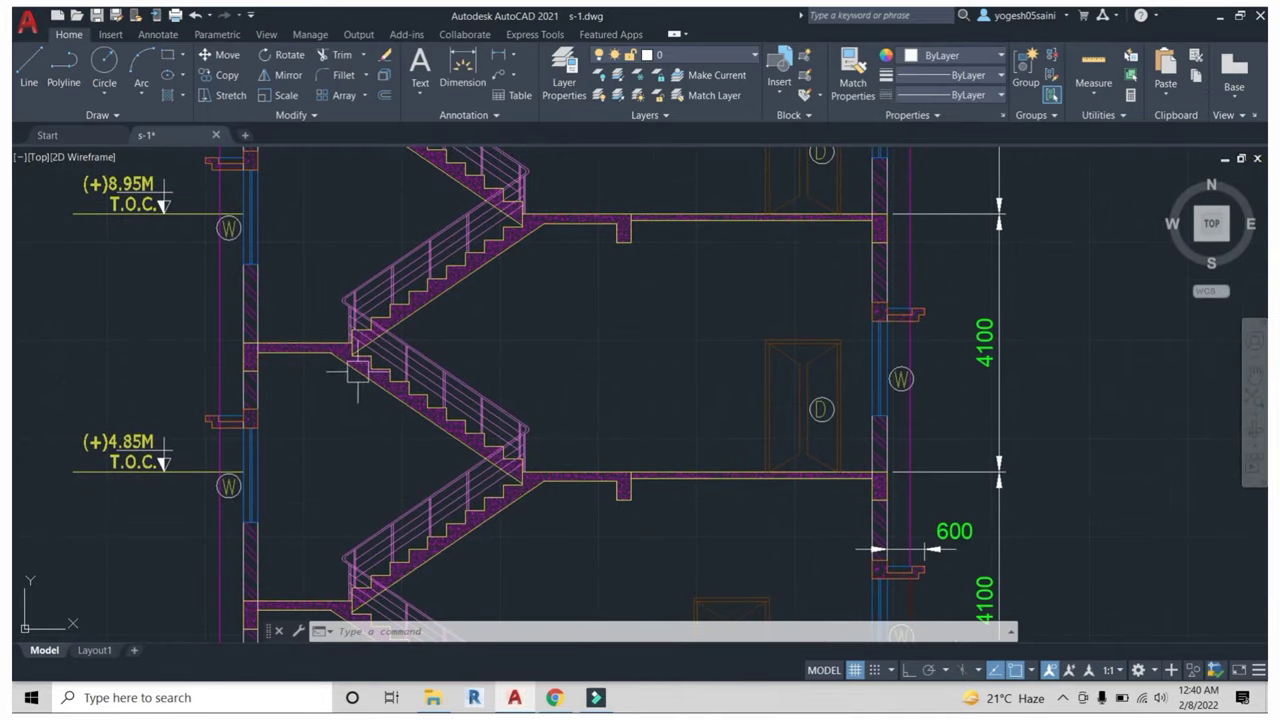
middle_drag(550, 292, 508, 368)
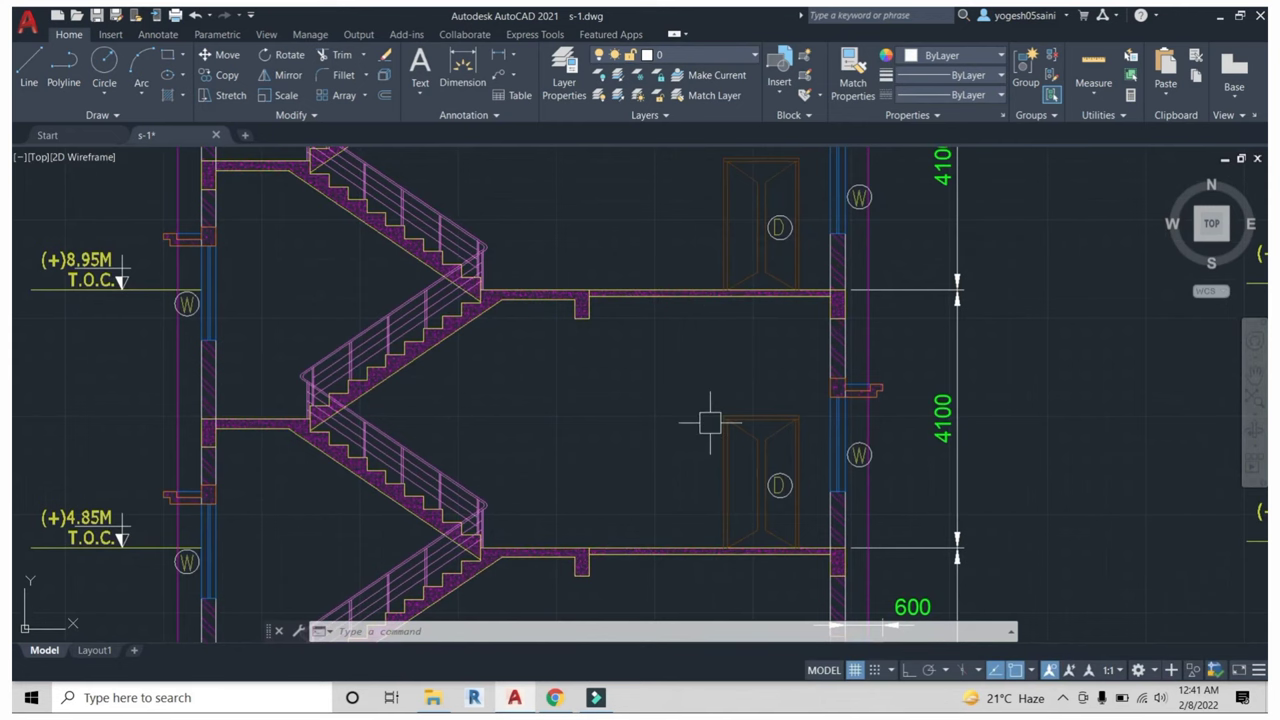
scroll(710, 423, down, 2)
scroll(843, 447, up, 2)
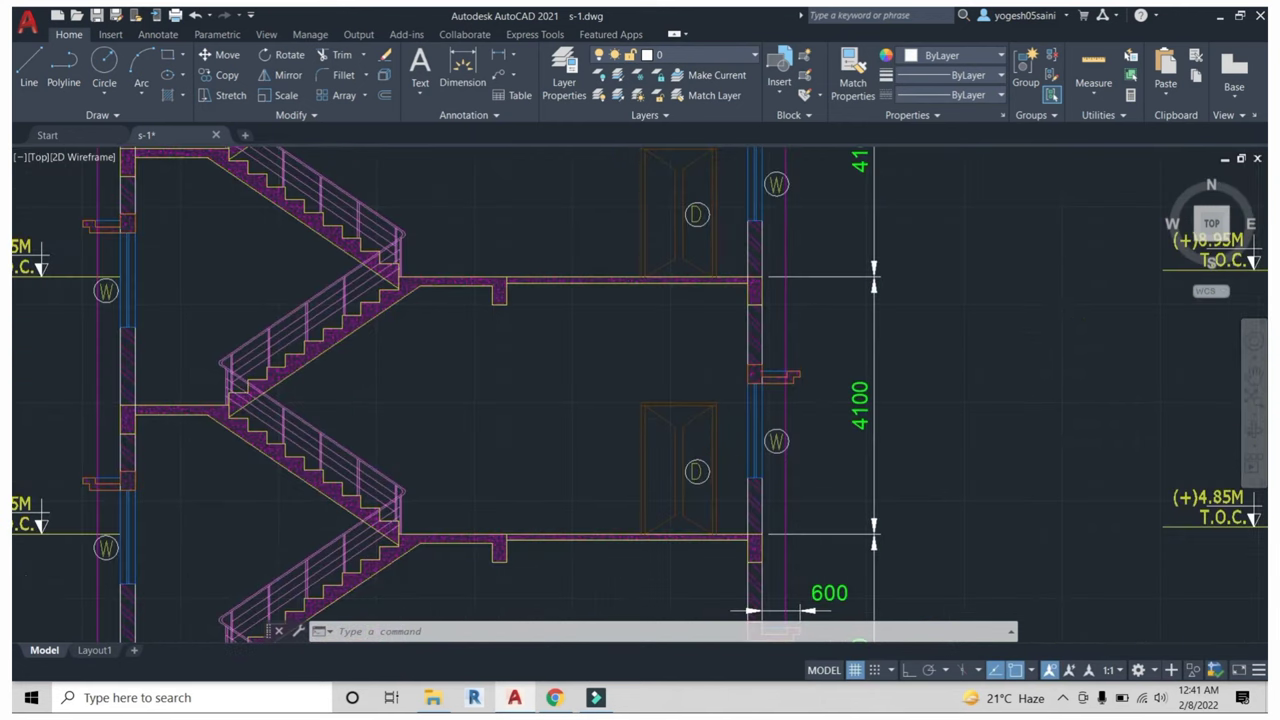
scroll(700, 408, up, 3)
scroll(700, 430, down, 3)
scroll(679, 432, up, 3)
scroll(734, 414, down, 1)
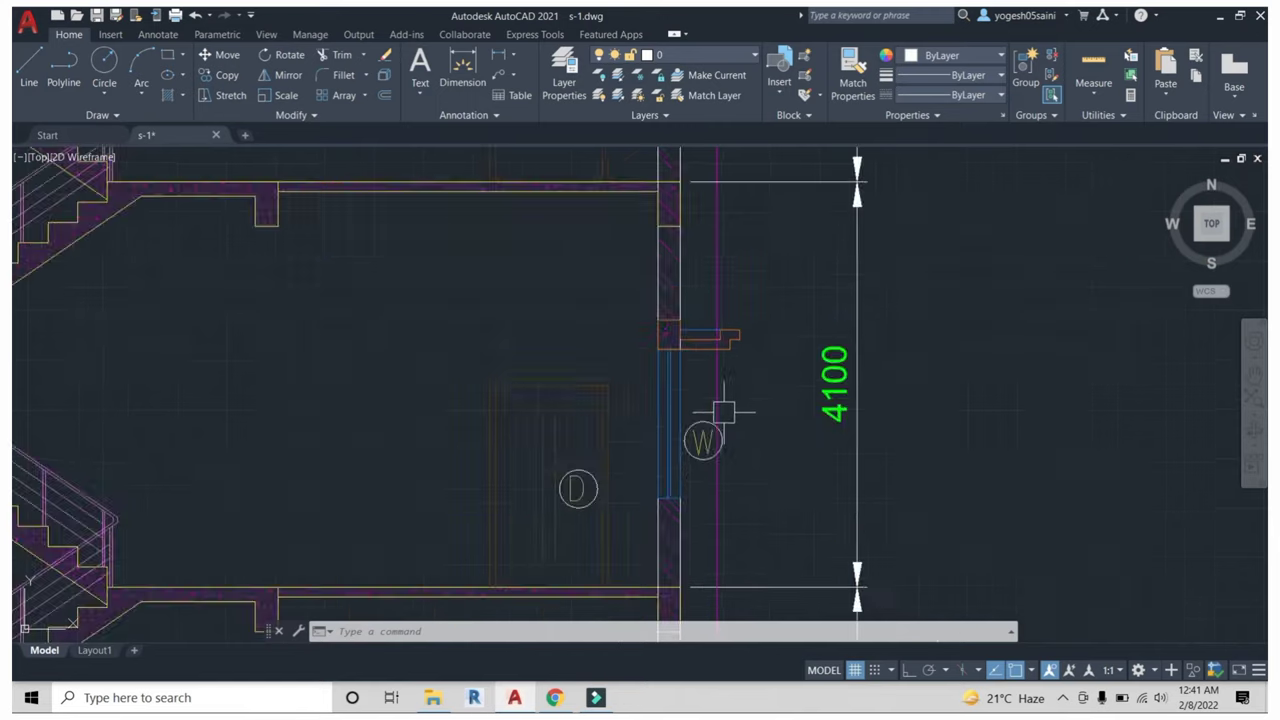
scroll(751, 334, down, 2)
scroll(780, 420, up, 1)
scroll(778, 333, down, 2)
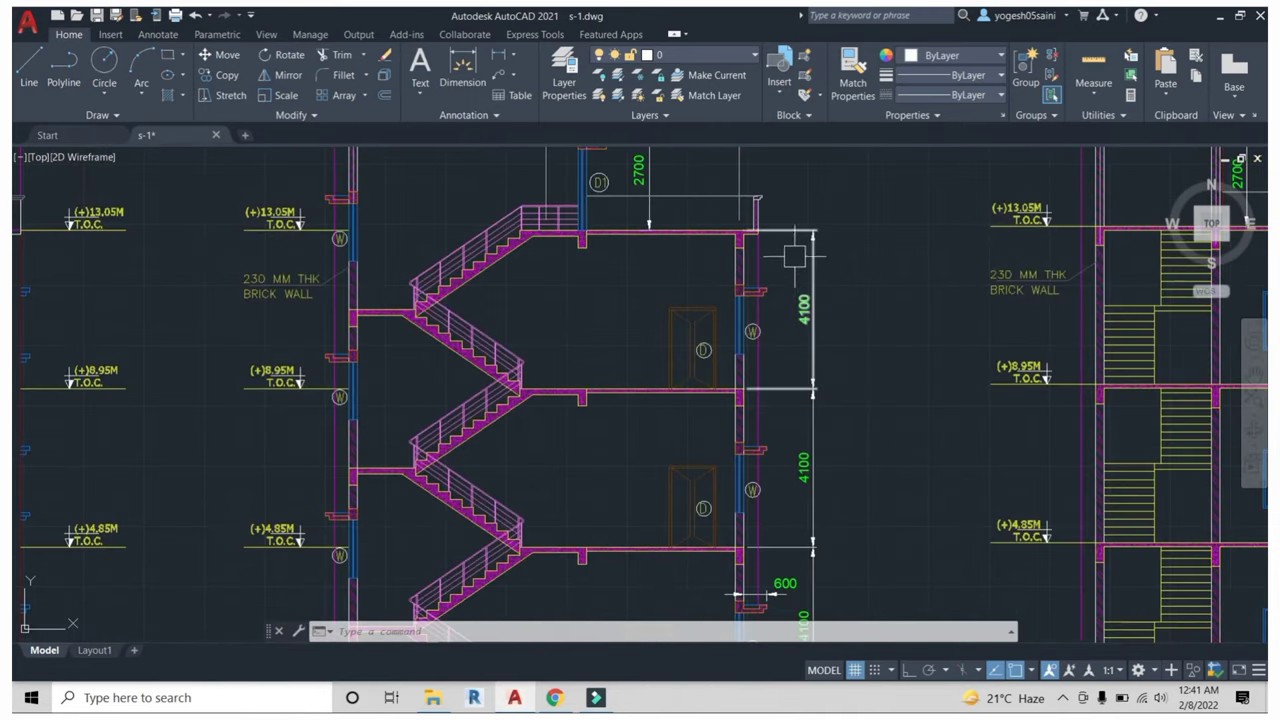
middle_drag(778, 333, 798, 457)
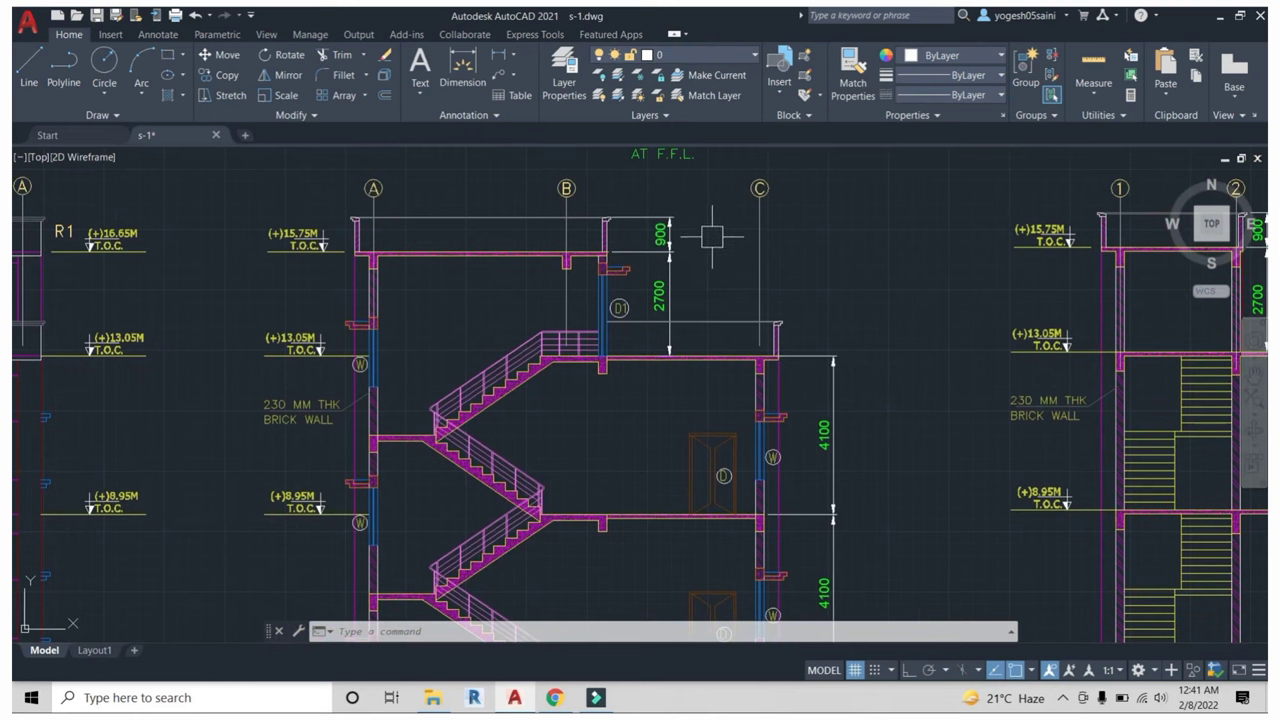
mouse_move(712, 236)
middle_down()
mouse_move(708, 351)
mouse_move(616, 358)
middle_up()
scroll(708, 351, down, 2)
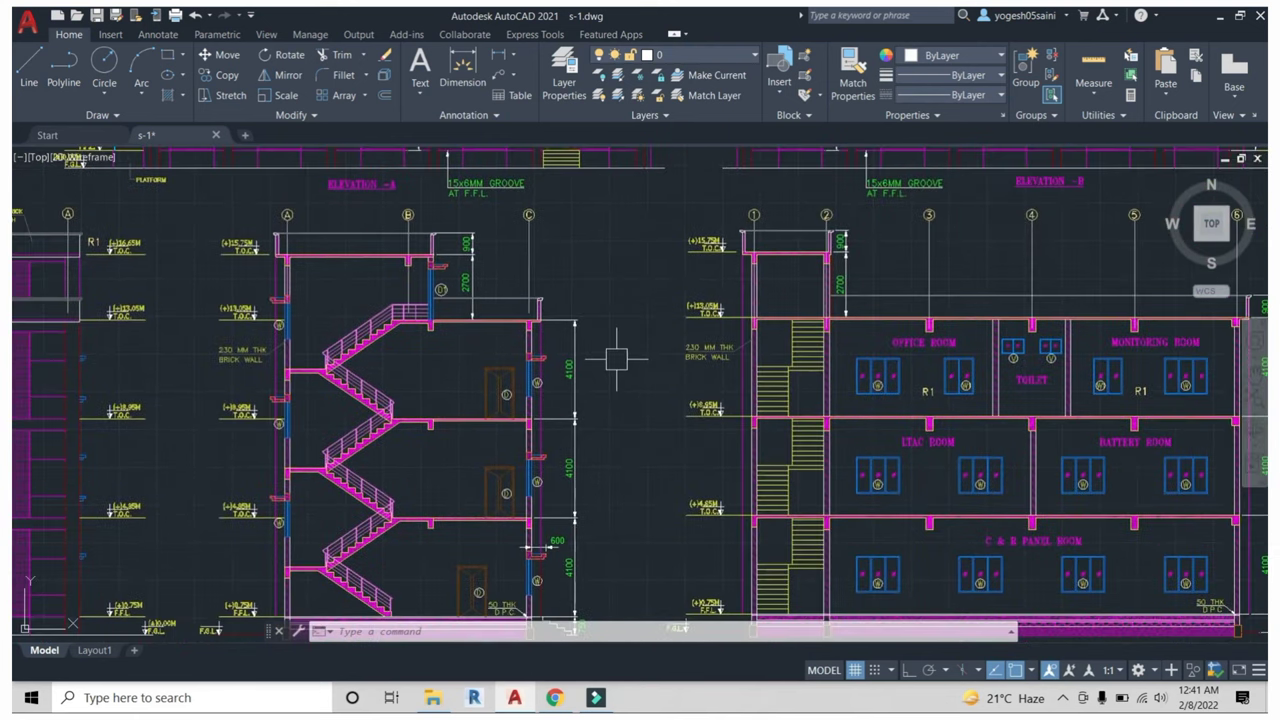
scroll(616, 358, down, 4)
scroll(679, 435, up, 1)
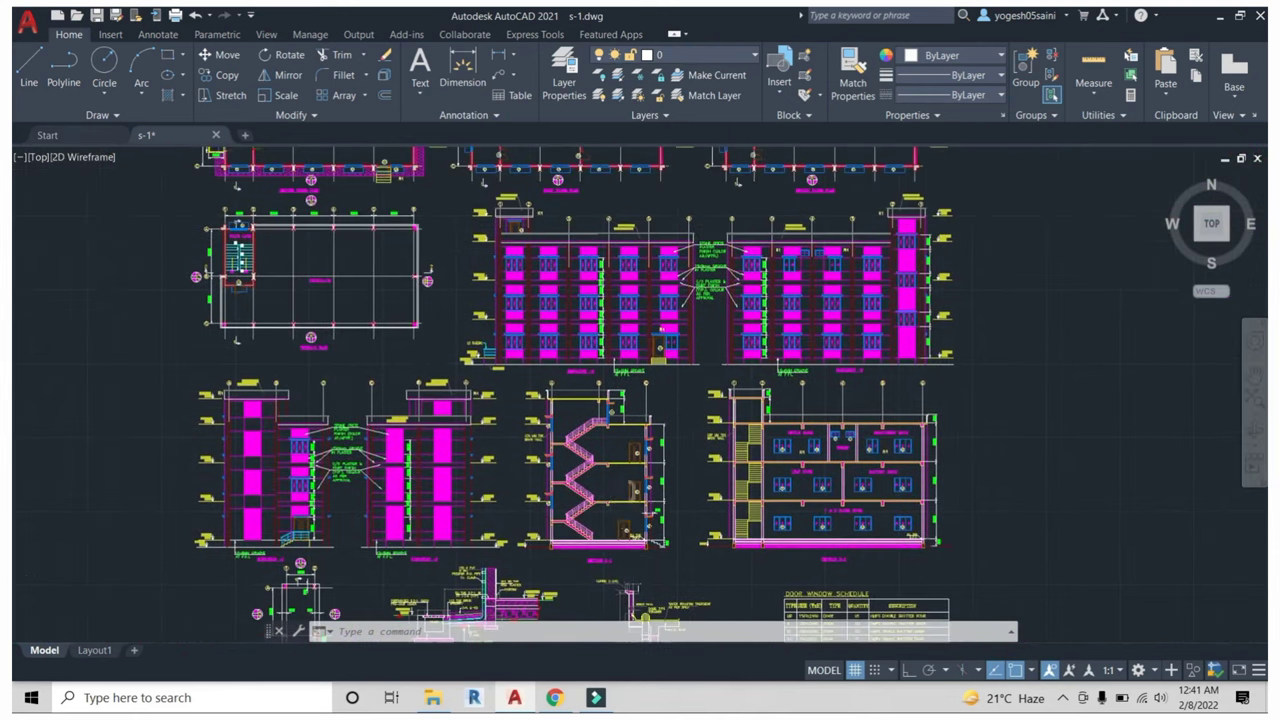
scroll(620, 470, up, 3)
middle_drag(500, 518, 510, 414)
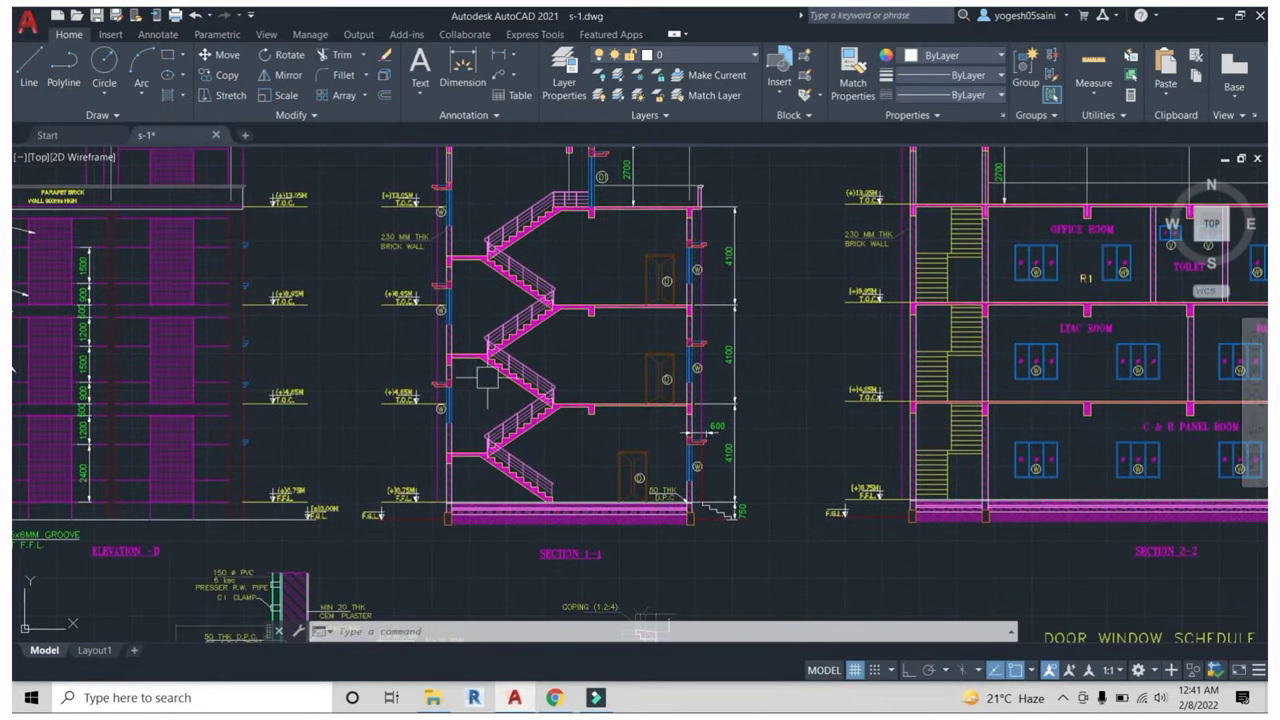
scroll(569, 265, down, 2)
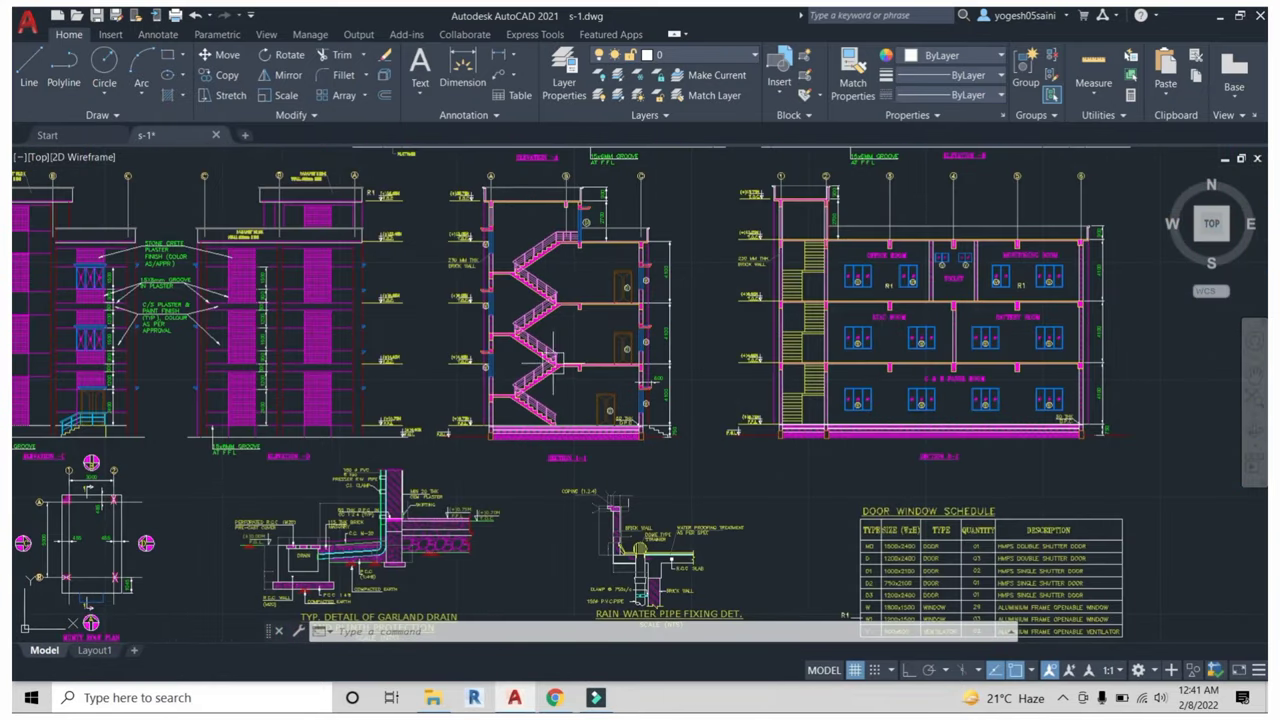
scroll(549, 350, up, 2)
middle_drag(600, 300, 613, 336)
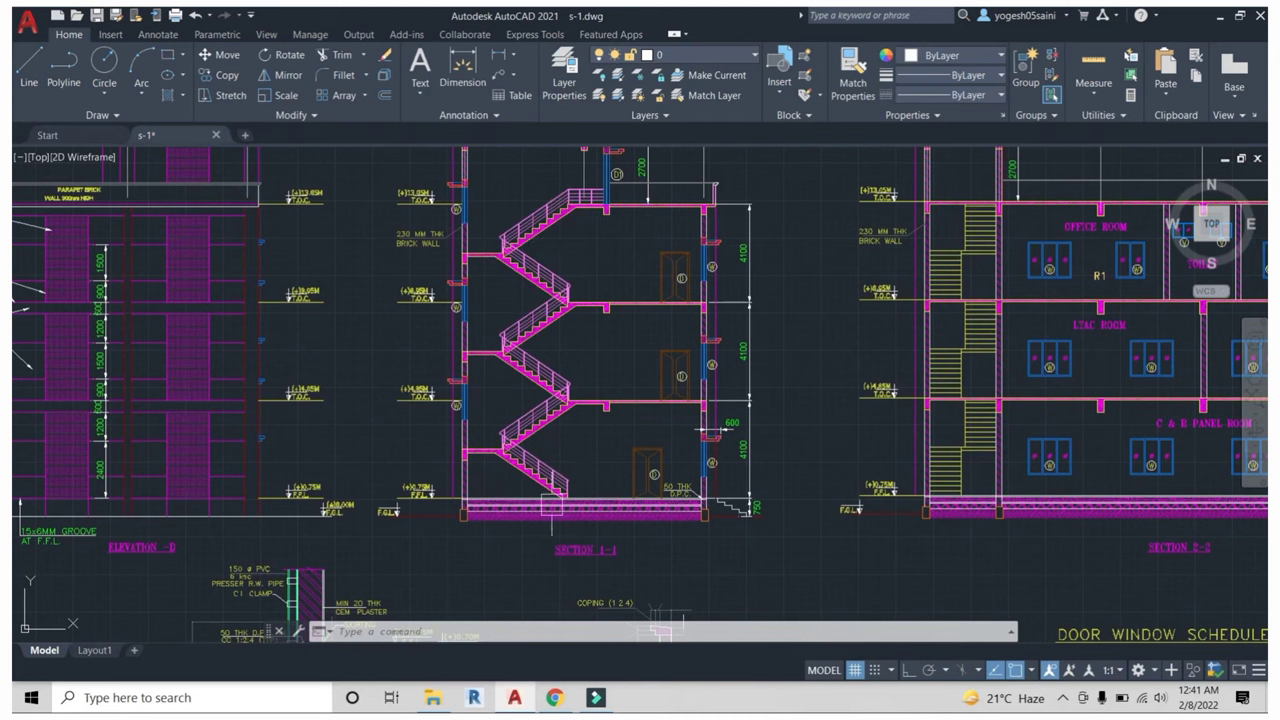
key(Escape)
key(Escape)
key(Escape)
Dimension 2050 from the 0.75M floor level to the landing, left of the wall.
key(Return)
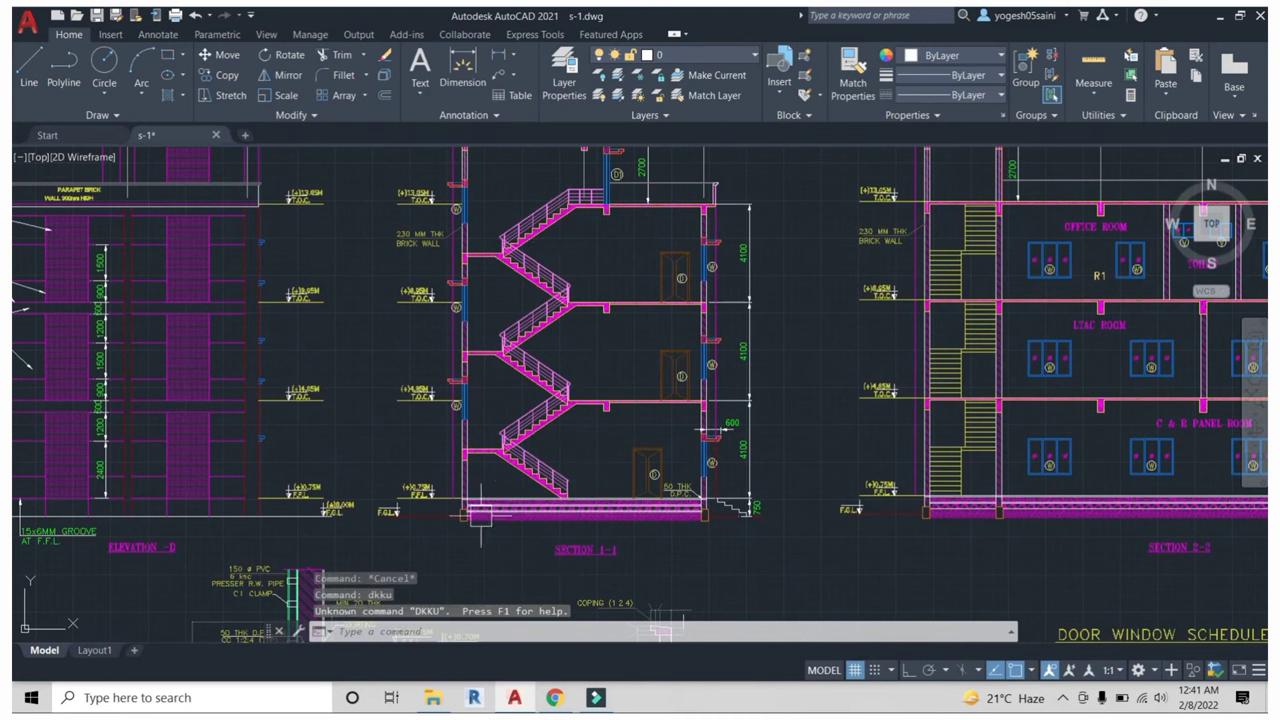
scroll(482, 490, up, 3)
text(dli)
key(Return)
scroll(480, 485, up, 5)
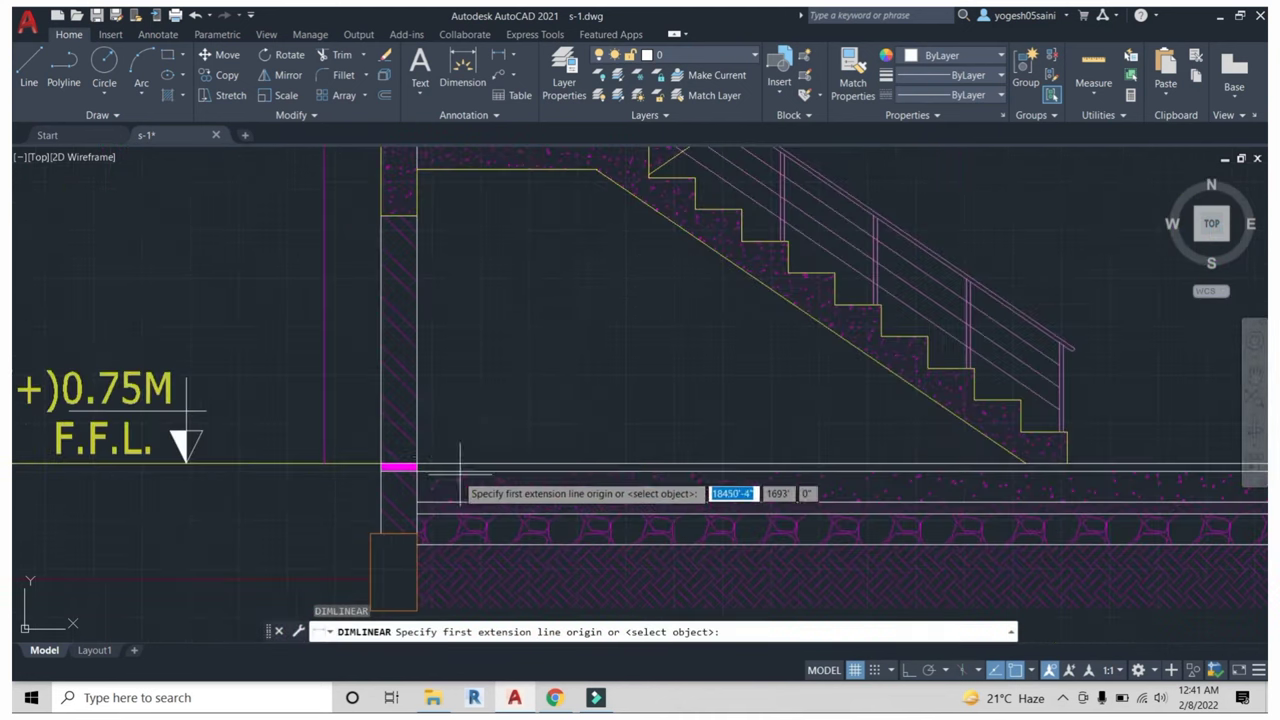
click(418, 462)
middle_drag(424, 180, 425, 268)
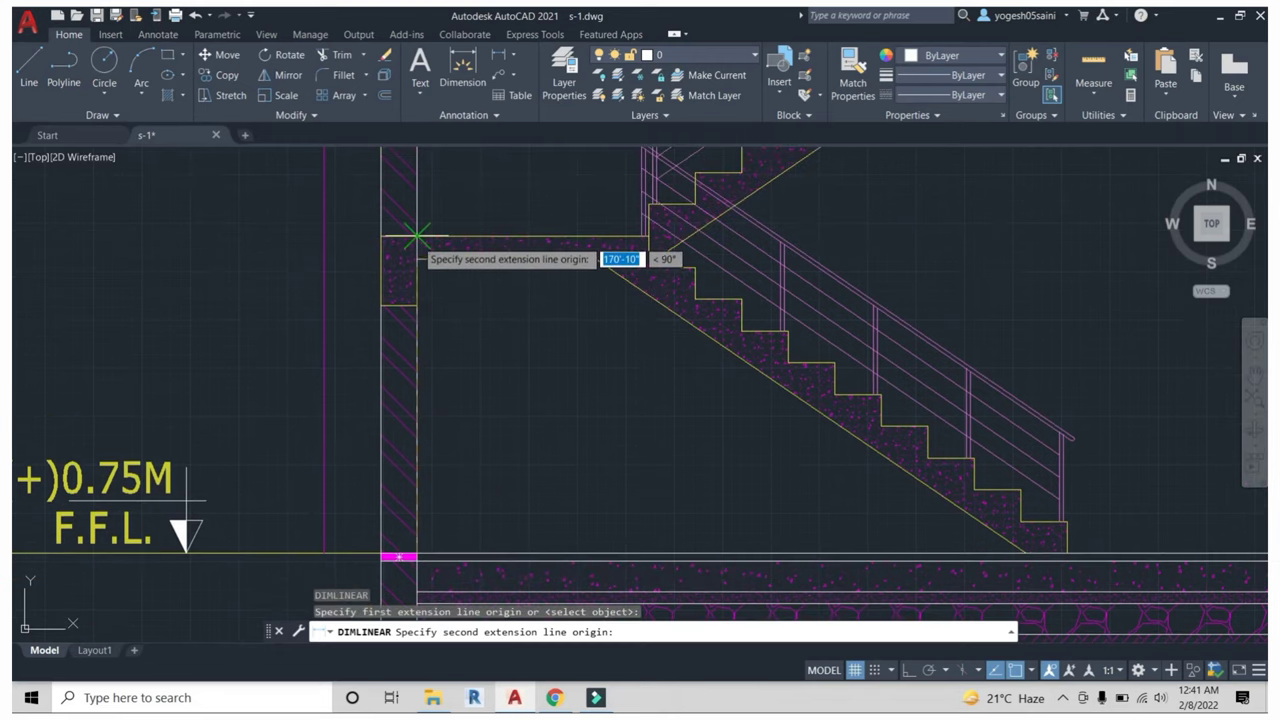
click(418, 238)
click(285, 272)
middle_drag(455, 319, 481, 378)
Add a second 2050 dimension from the landing corner up to the 4.85M slab.
key(Return)
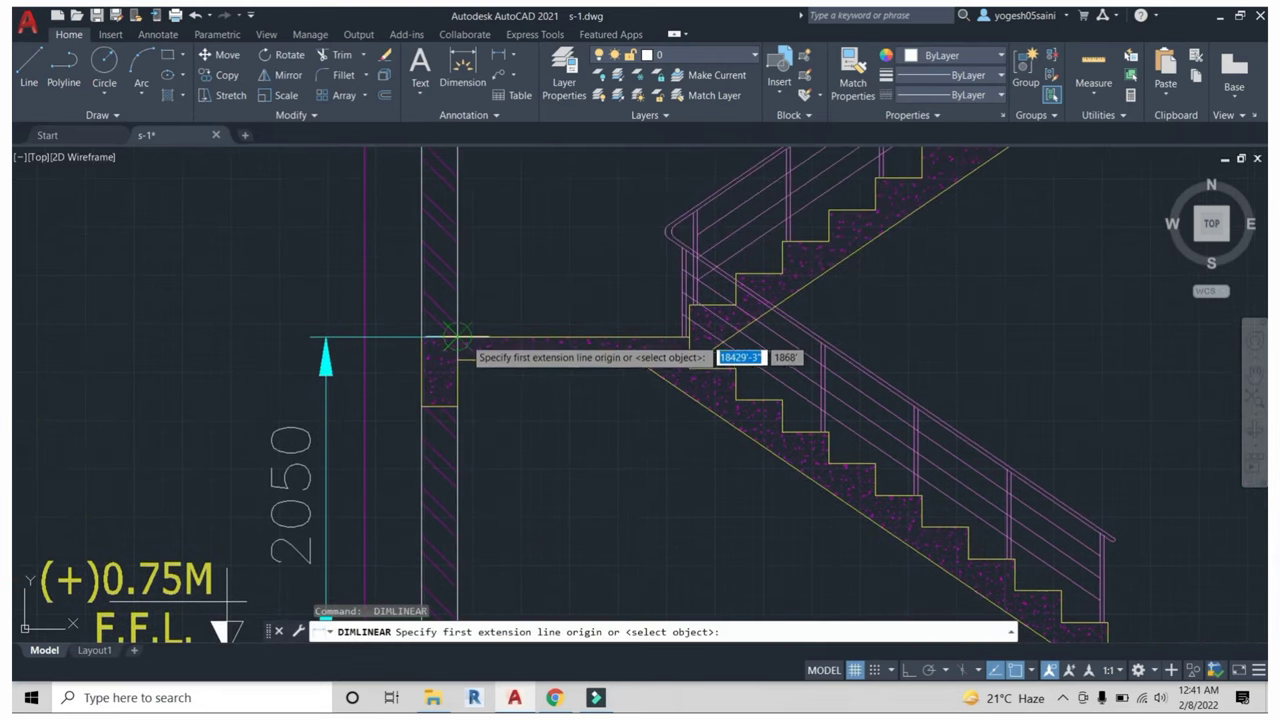
click(457, 337)
scroll(486, 234, down, 5)
middle_drag(471, 190, 475, 232)
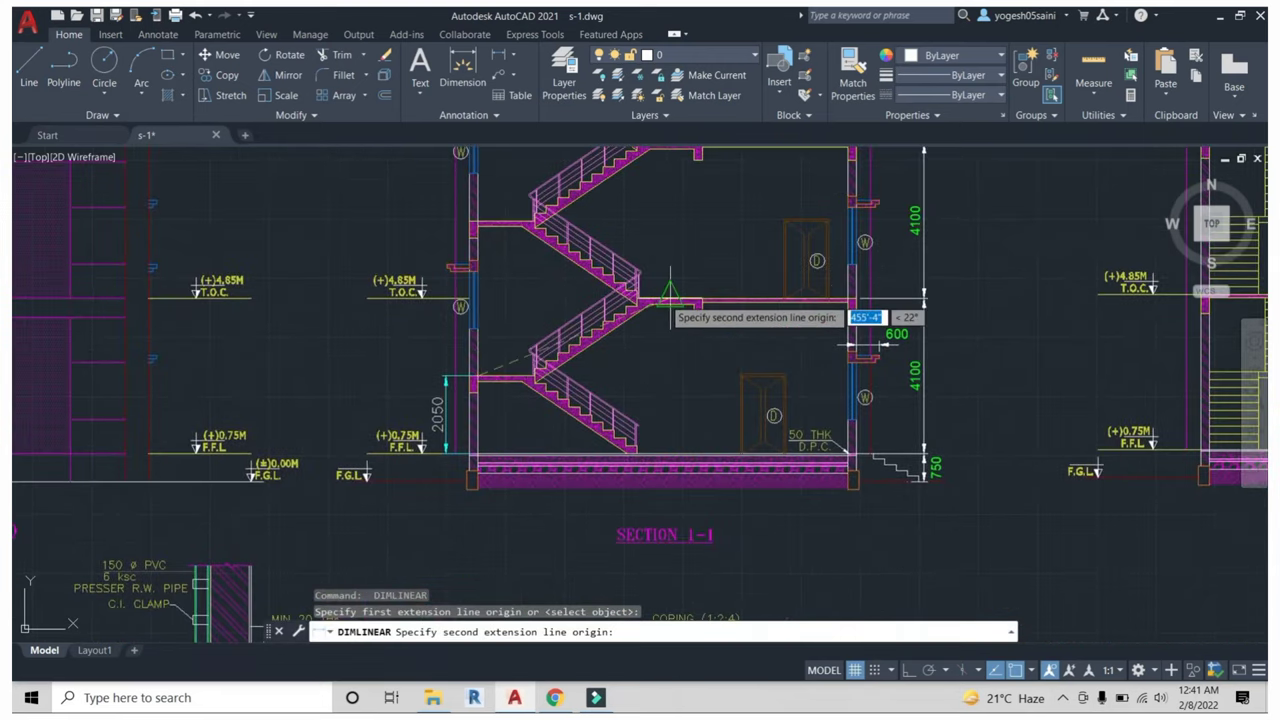
scroll(655, 298, up, 4)
click(605, 302)
scroll(357, 309, down, 2)
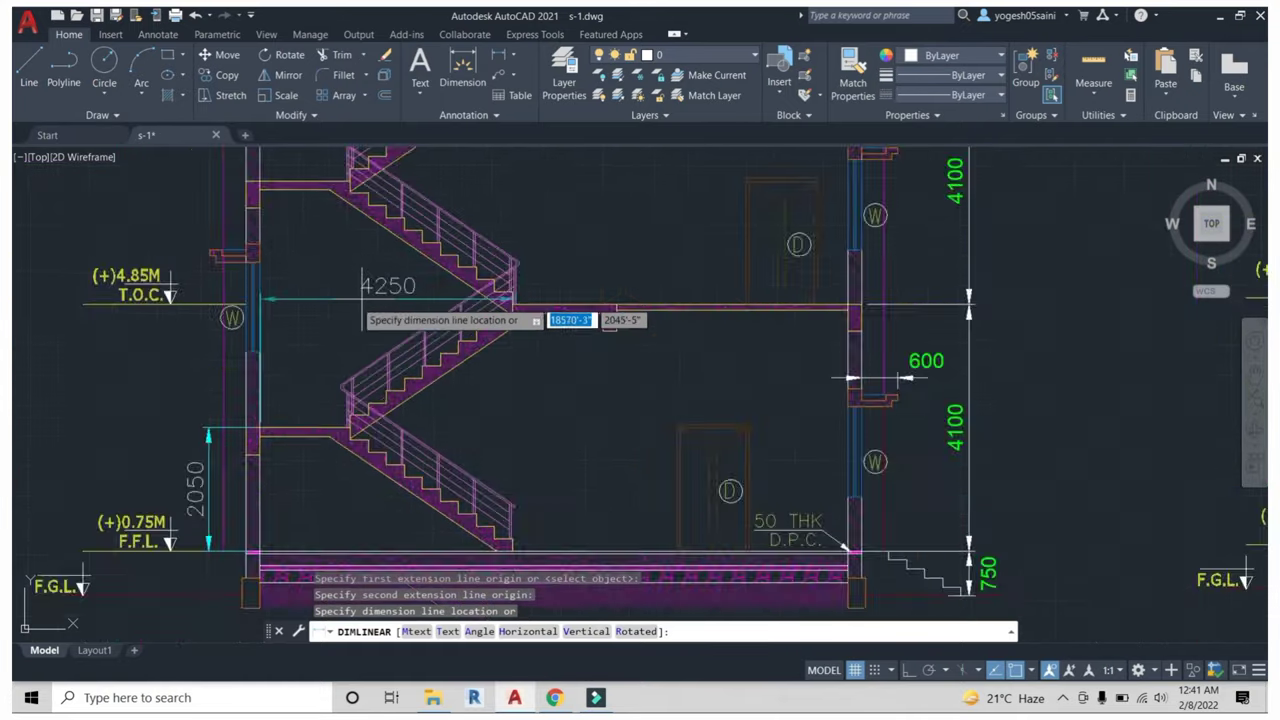
scroll(271, 357, down, 2)
scroll(291, 400, up, 3)
scroll(258, 436, up, 2)
click(258, 436)
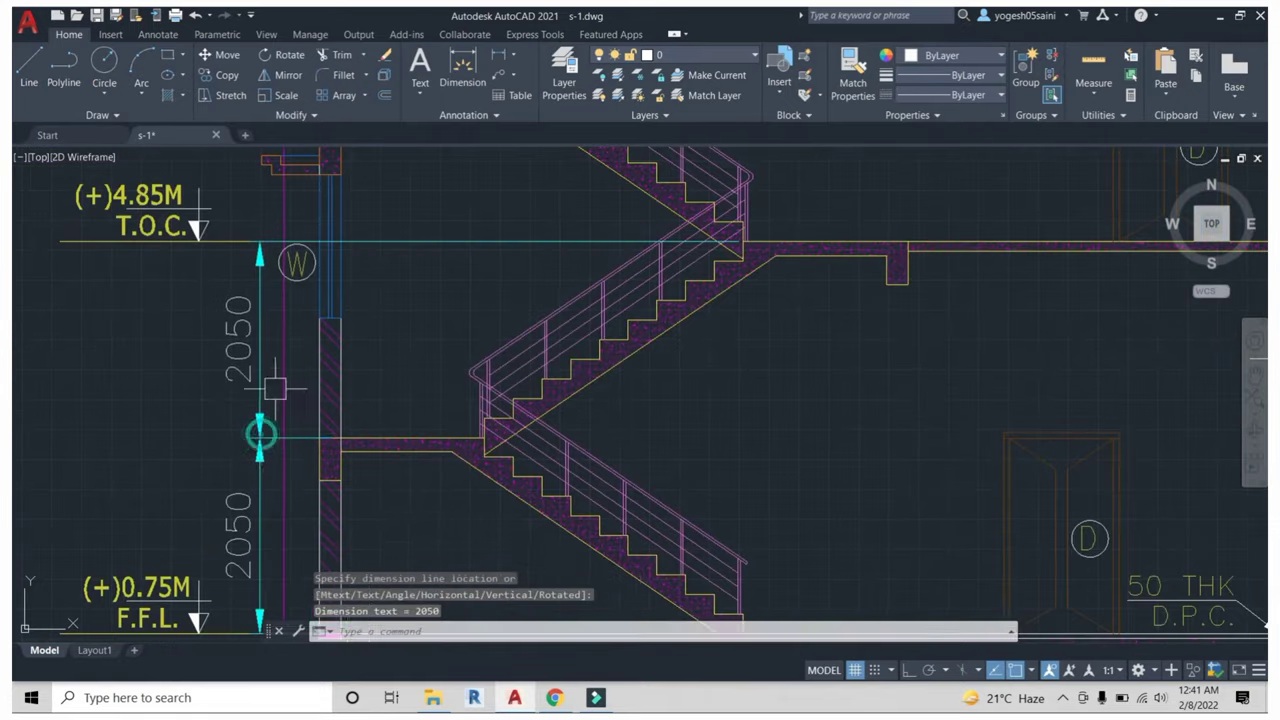
mouse_move(258, 436)
middle_down()
mouse_move(482, 328)
mouse_move(450, 322)
middle_up()
key(Escape)
Place a 2050 dimension beside the lower stair flight below the landing.
mouse_move(636, 397)
middle_down()
mouse_move(457, 391)
mouse_move(439, 433)
middle_up()
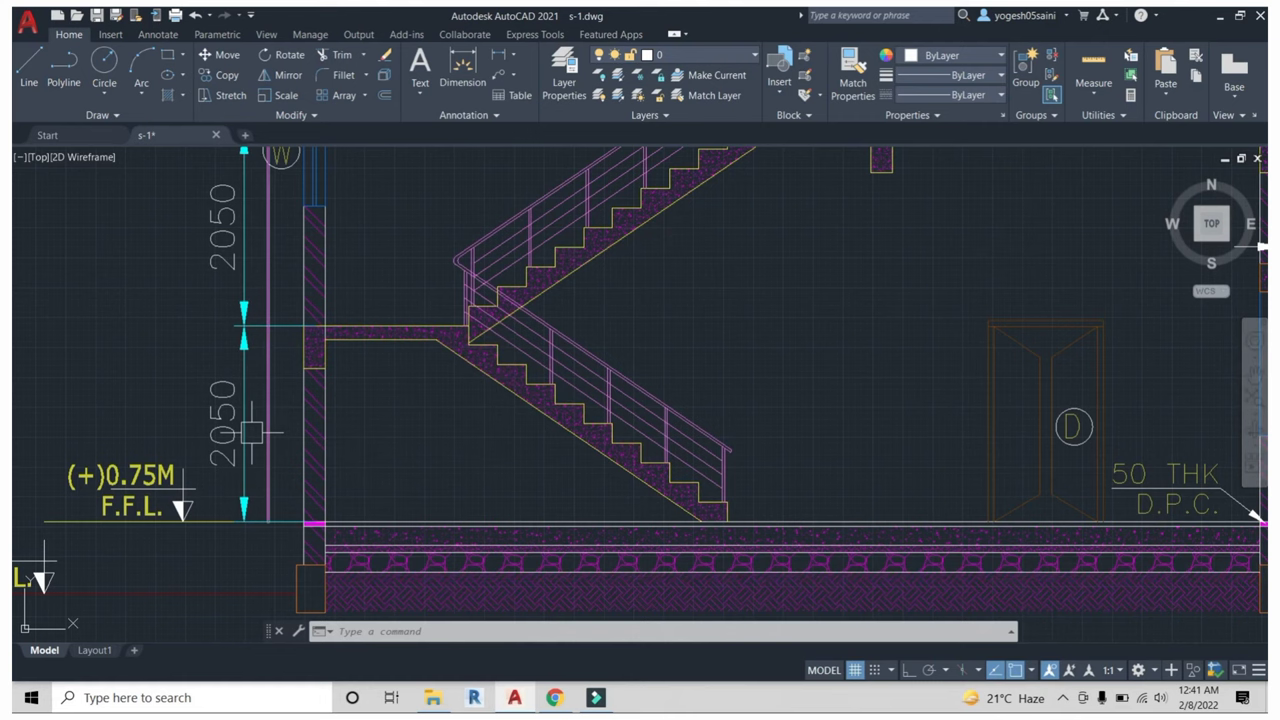
click(504, 478)
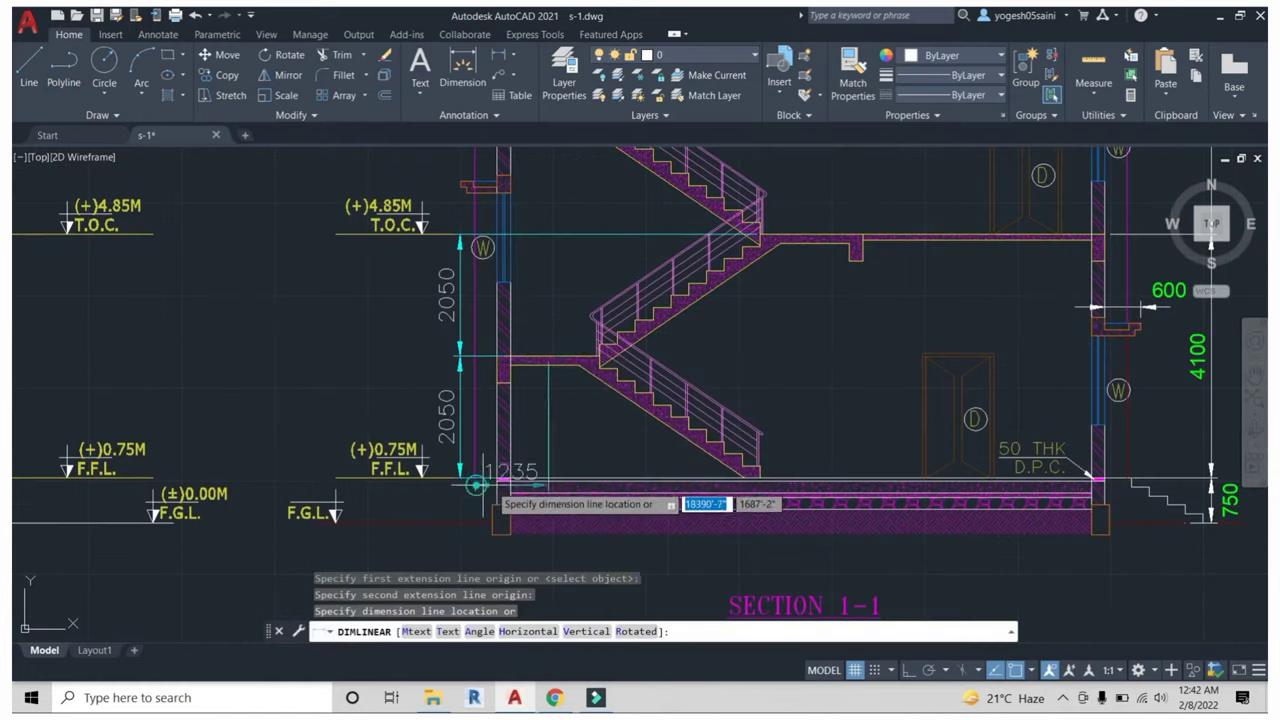
click(572, 425)
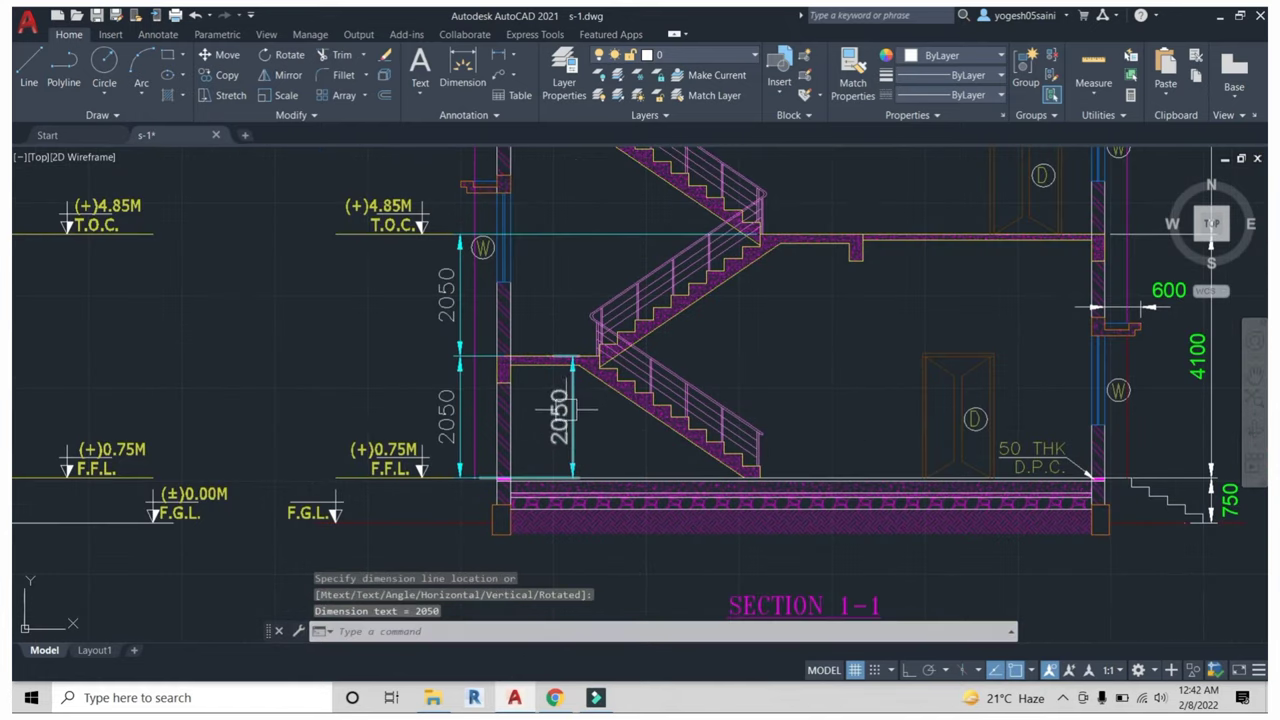
key(Escape)
Copy the 4.85M T.O.C. level marker down to the stair landing level.
drag(414, 270, 312, 180)
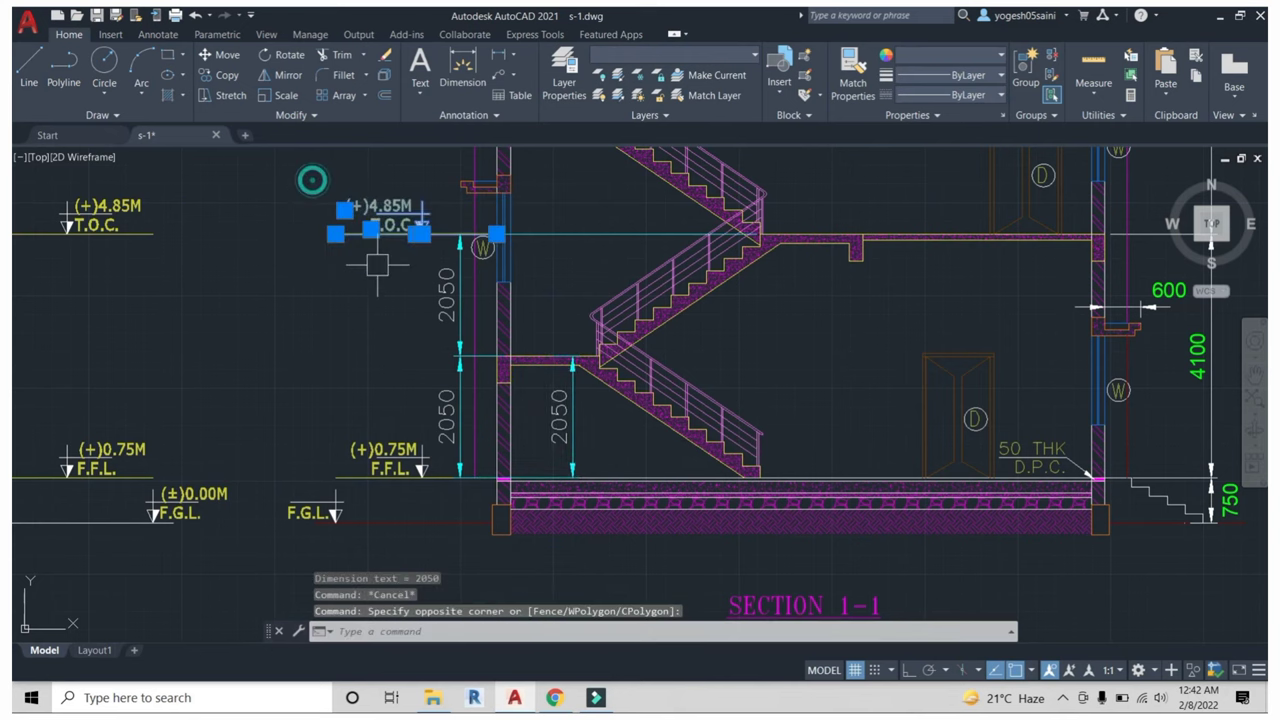
text(co)
key(Return)
click(567, 238)
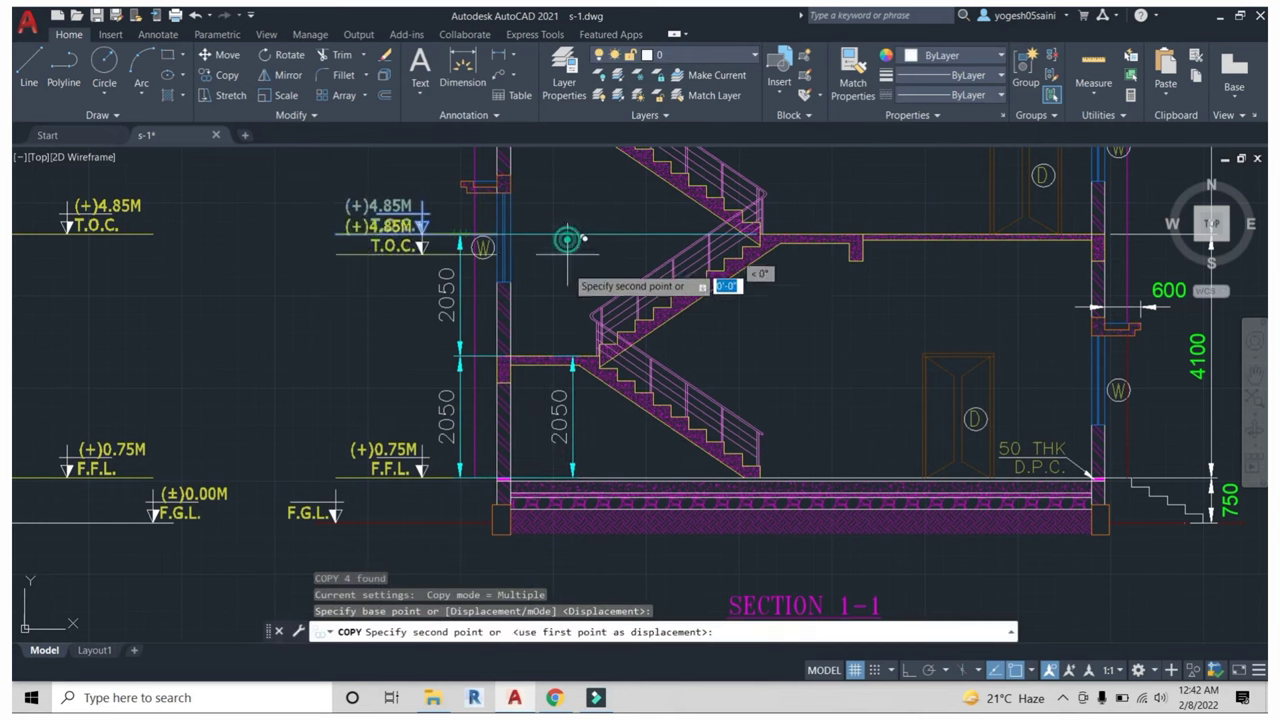
click(572, 357)
key(Escape)
Change the copied marker text to (+)2.050M and select the extra 2050 dimension.
scroll(401, 322, up, 4)
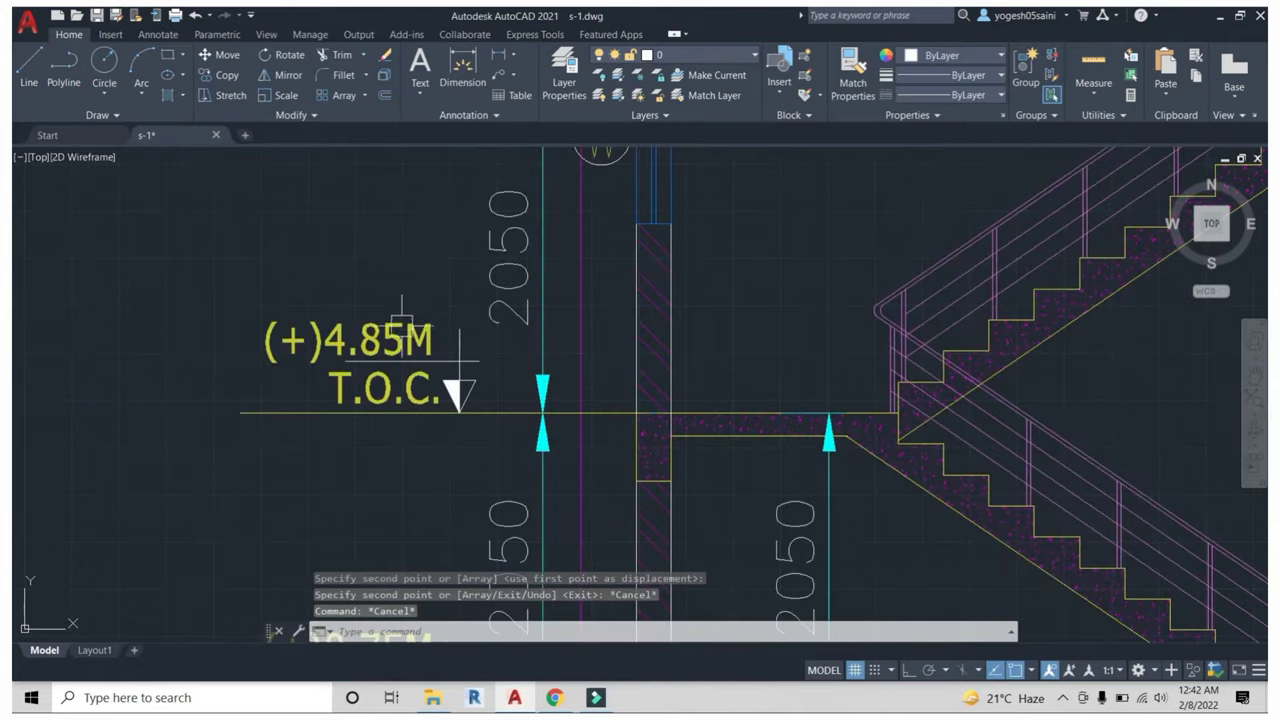
middle_drag(401, 322, 411, 217)
double_click(410, 235)
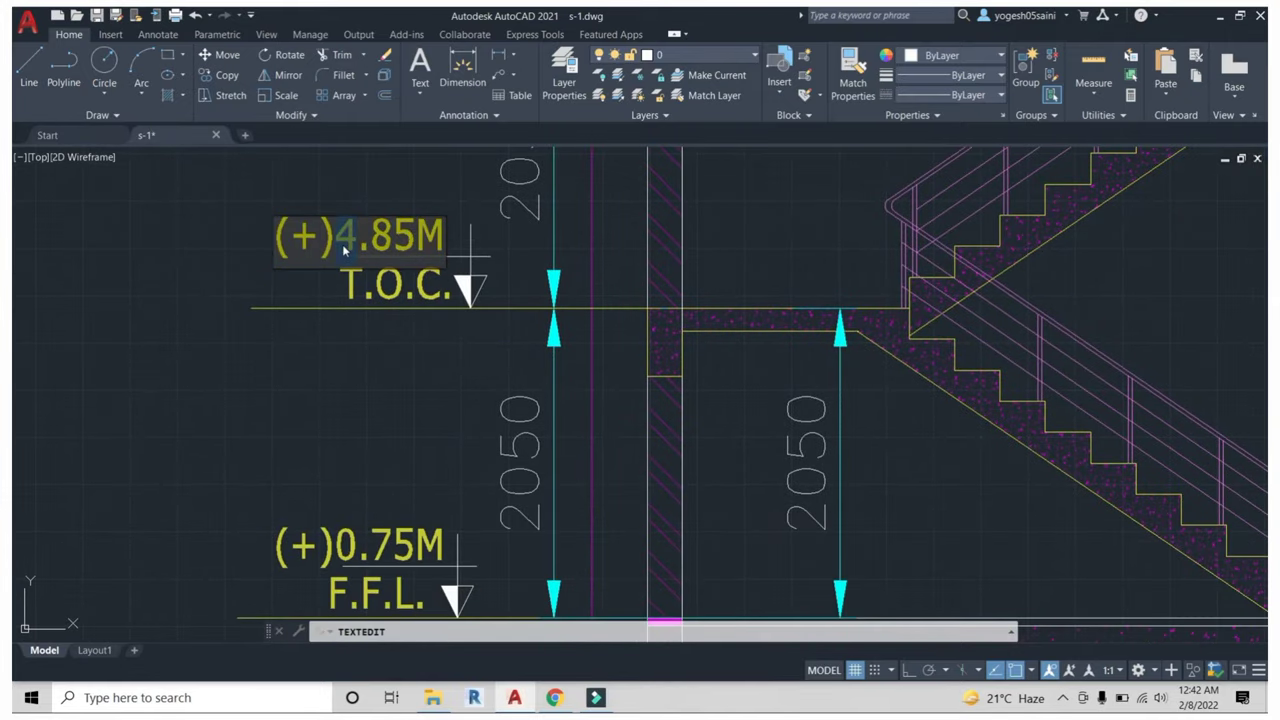
text(2.)
text(0)
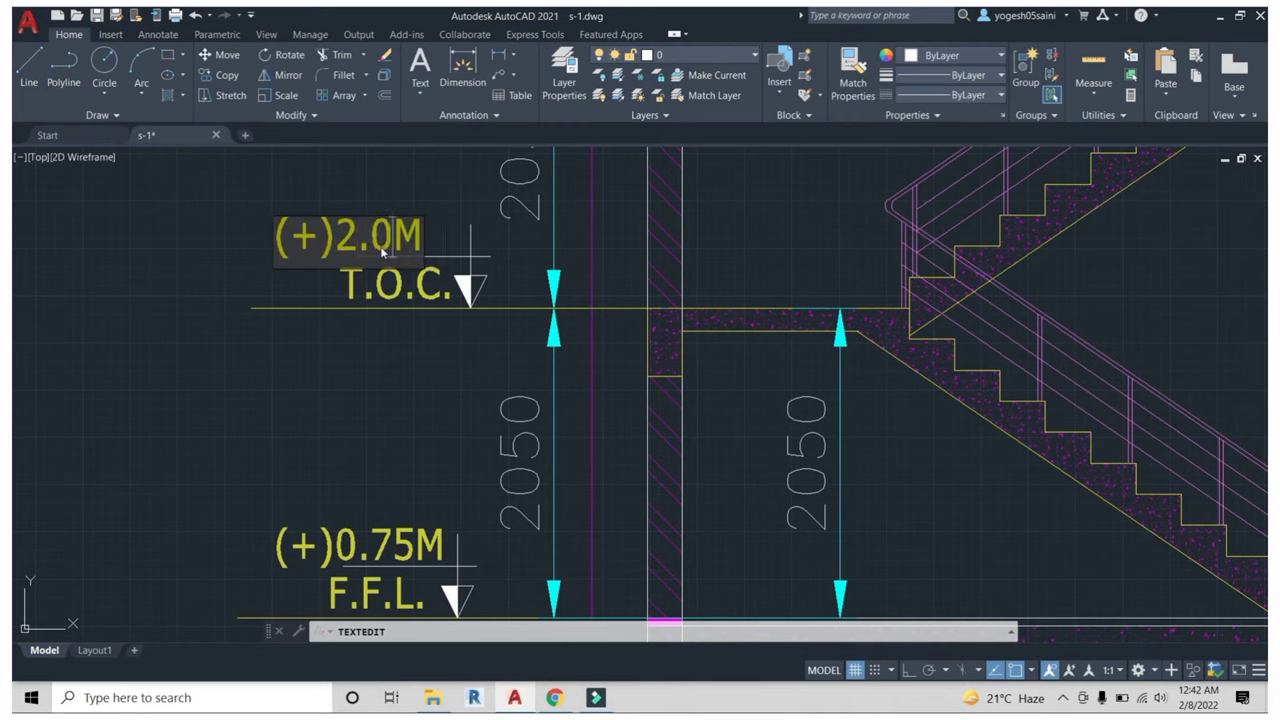
text(50)
key(Return)
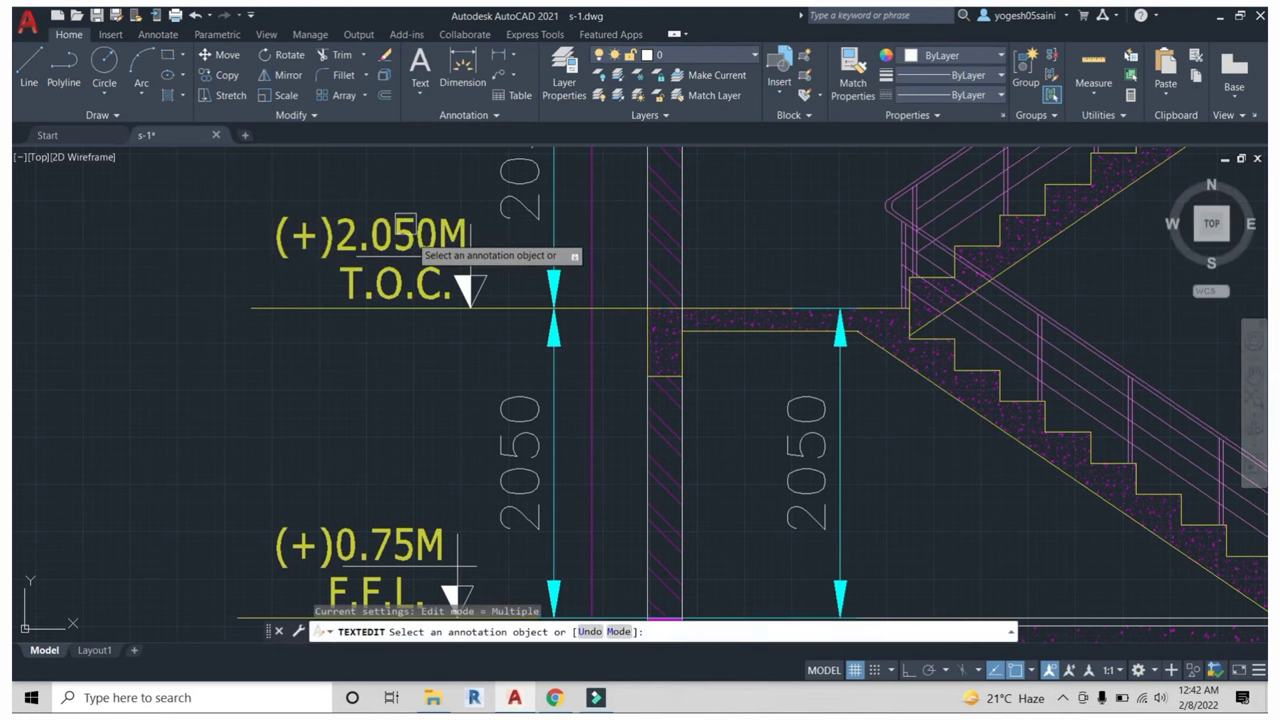
scroll(405, 222, down, 2)
key(Escape)
click(710, 370)
Erase the selected dimension and zoom out over the drawing set.
text(e)
key(Return)
scroll(714, 362, down, 3)
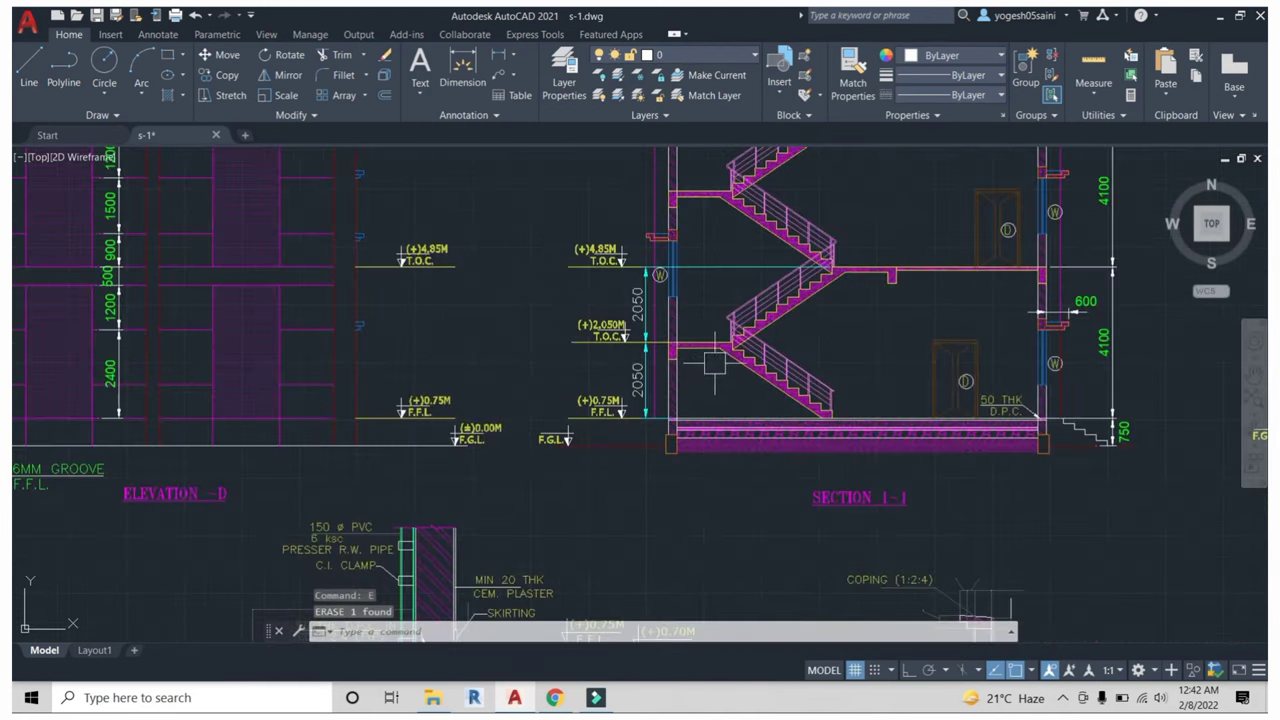
scroll(651, 344, down, 2)
scroll(642, 444, down, 2)
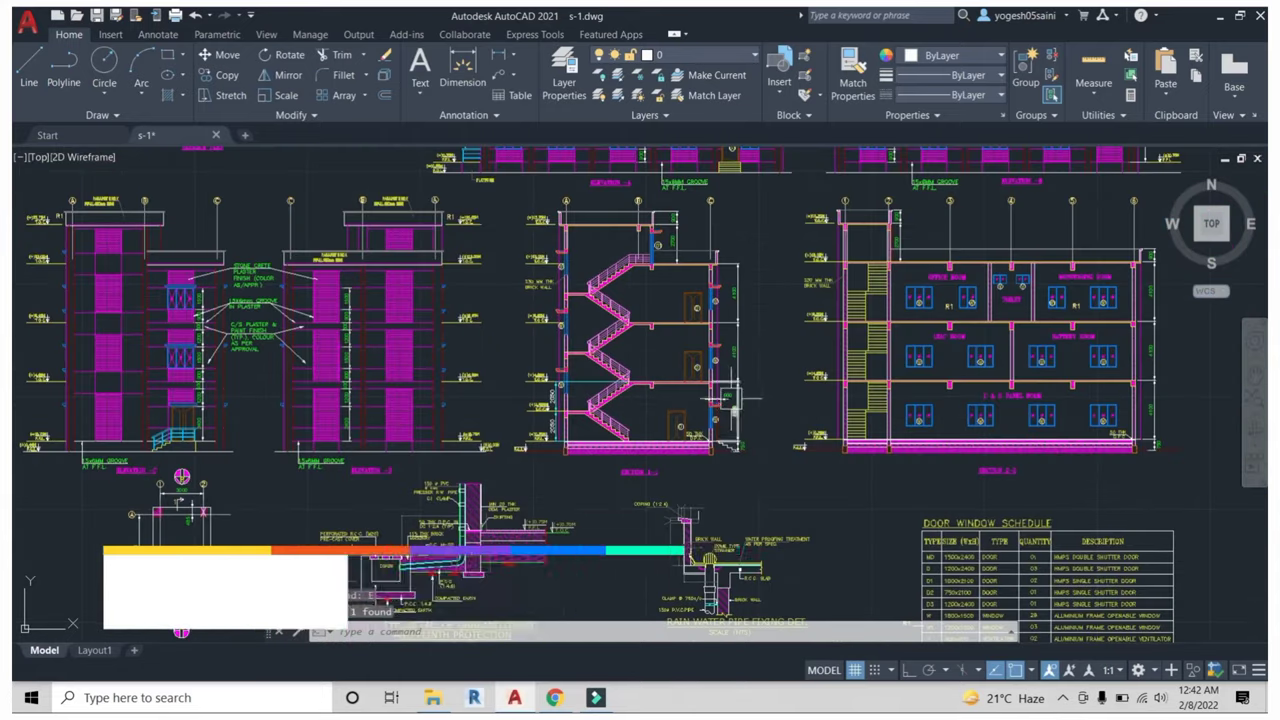
scroll(640, 420, down, 2)
scroll(630, 370, down, 2)
scroll(621, 312, down, 1)
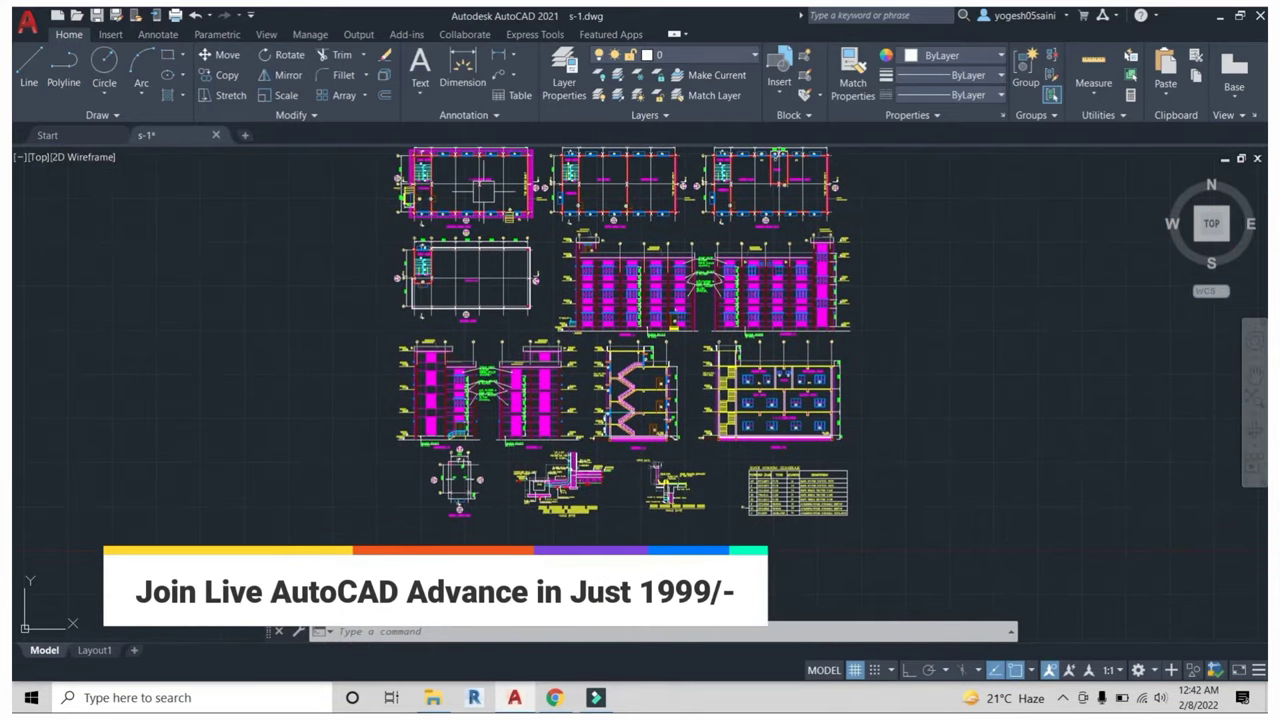
scroll(495, 365, up, 2)
scroll(500, 370, up, 1)
scroll(512, 420, up, 2)
scroll(361, 313, up, 1)
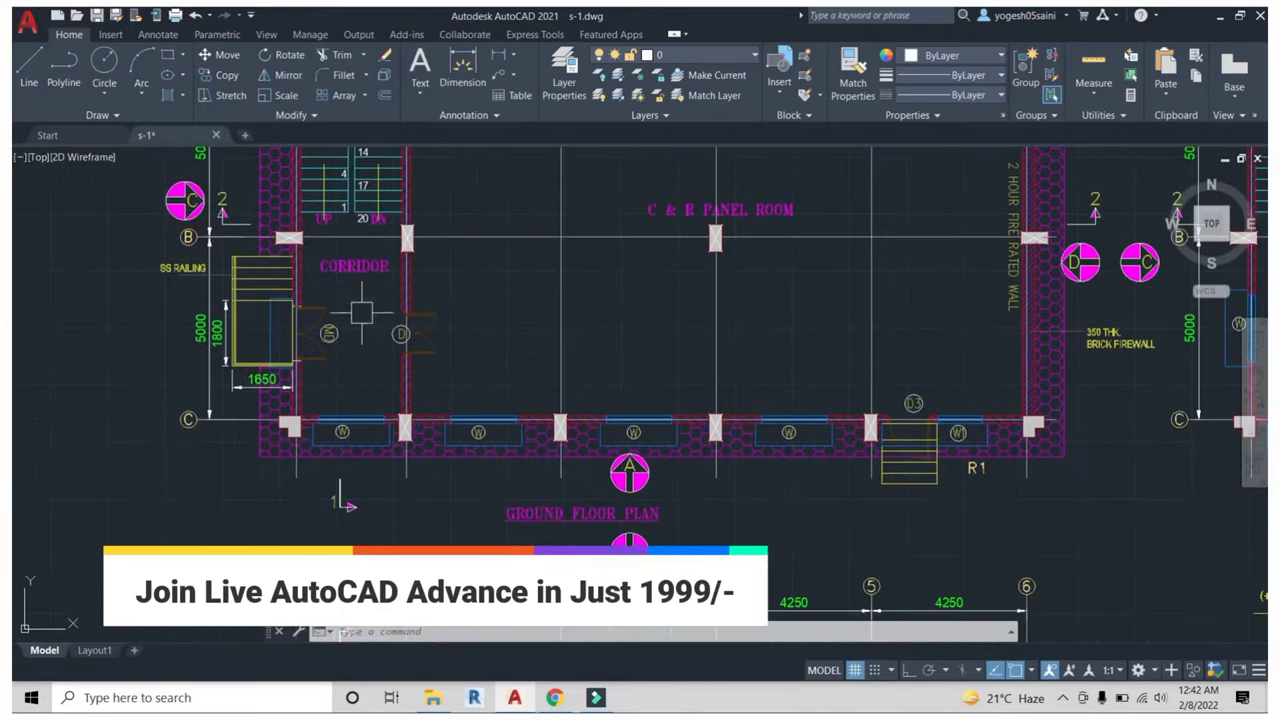
Pan past the corridor and ground floor plan to the building sections.
middle_drag(218, 270, 166, 390)
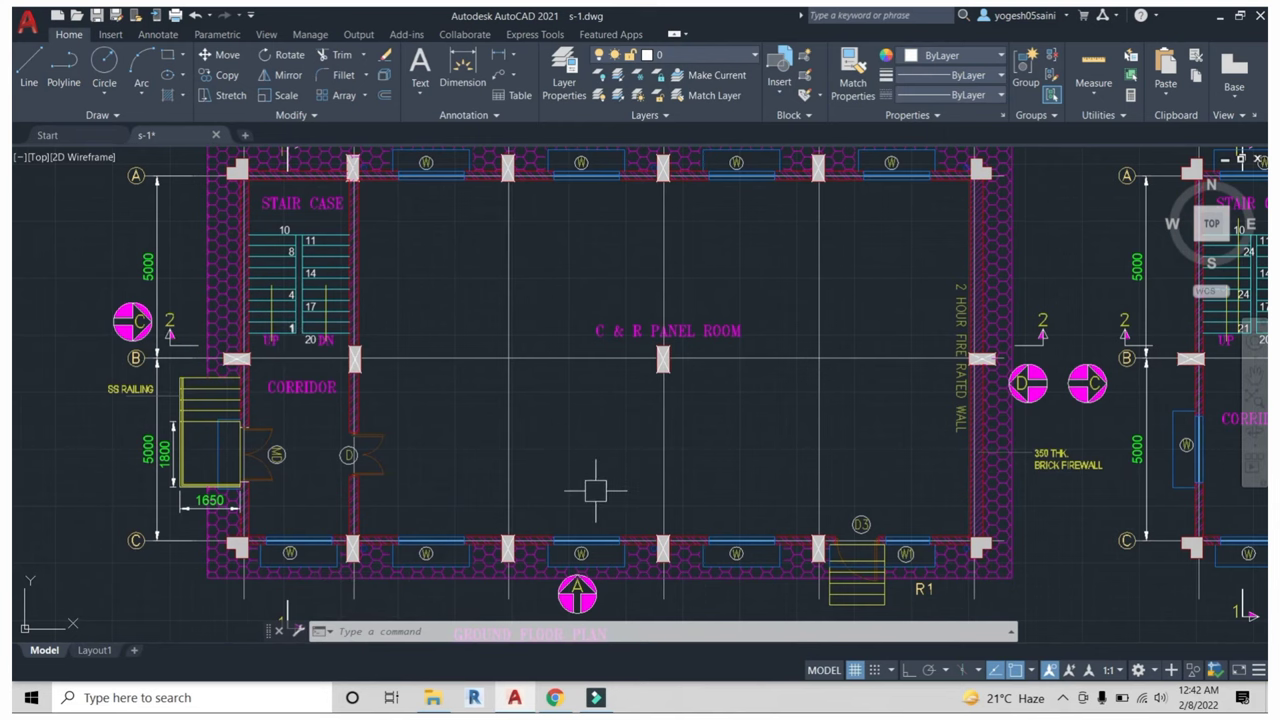
middle_drag(630, 415, 628, 383)
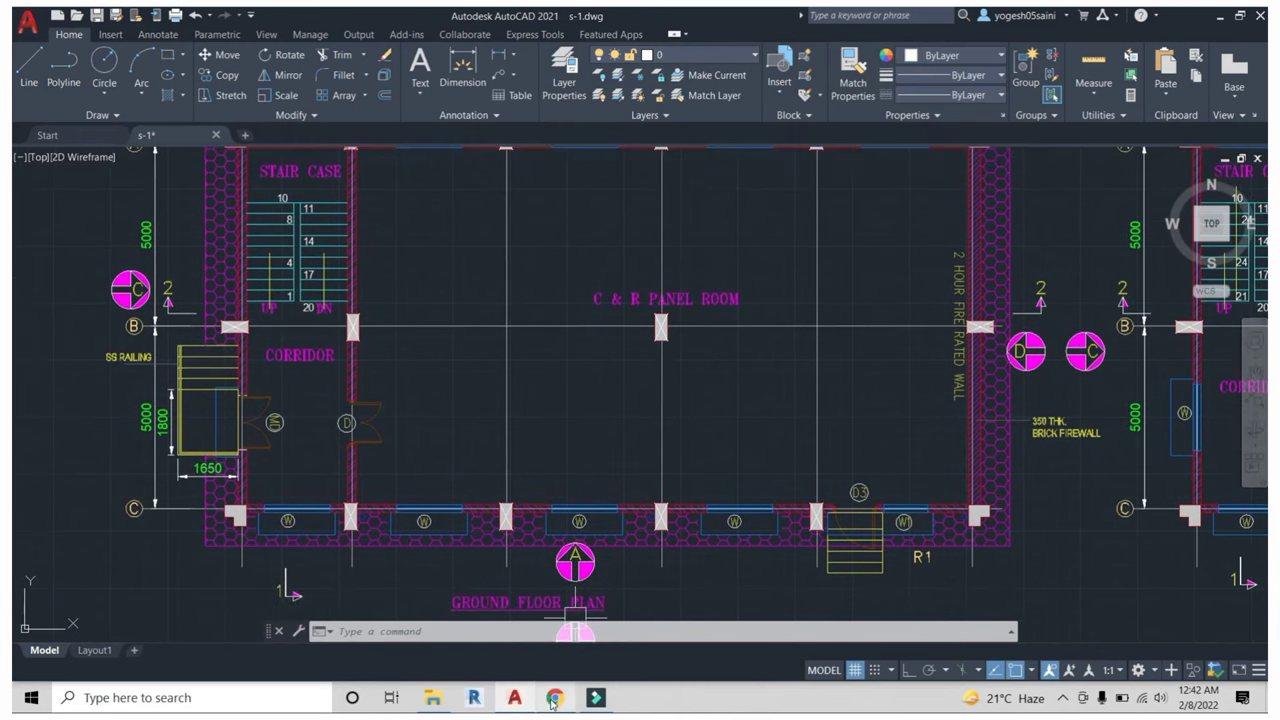
scroll(614, 429, down, 3)
scroll(614, 429, down, 2)
scroll(386, 400, up, 2)
scroll(172, 238, up, 3)
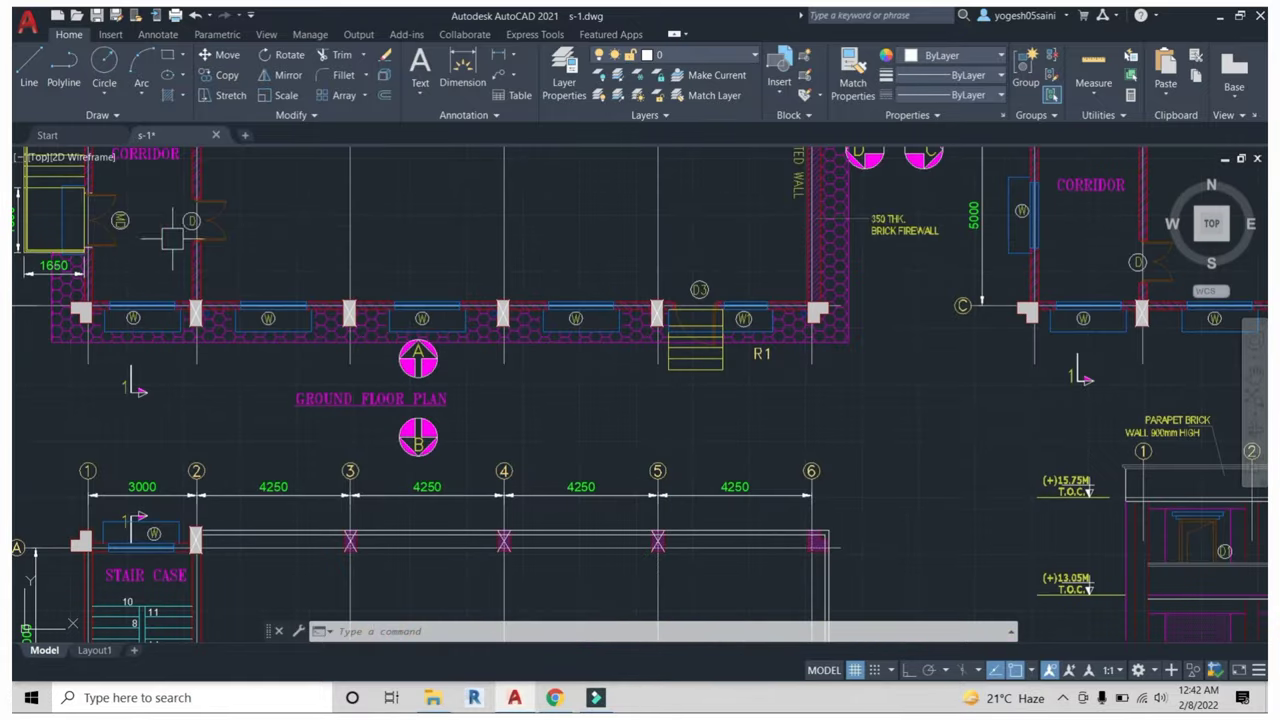
middle_drag(172, 238, 429, 357)
scroll(749, 449, down, 3)
middle_drag(749, 449, 565, 333)
scroll(565, 333, up, 3)
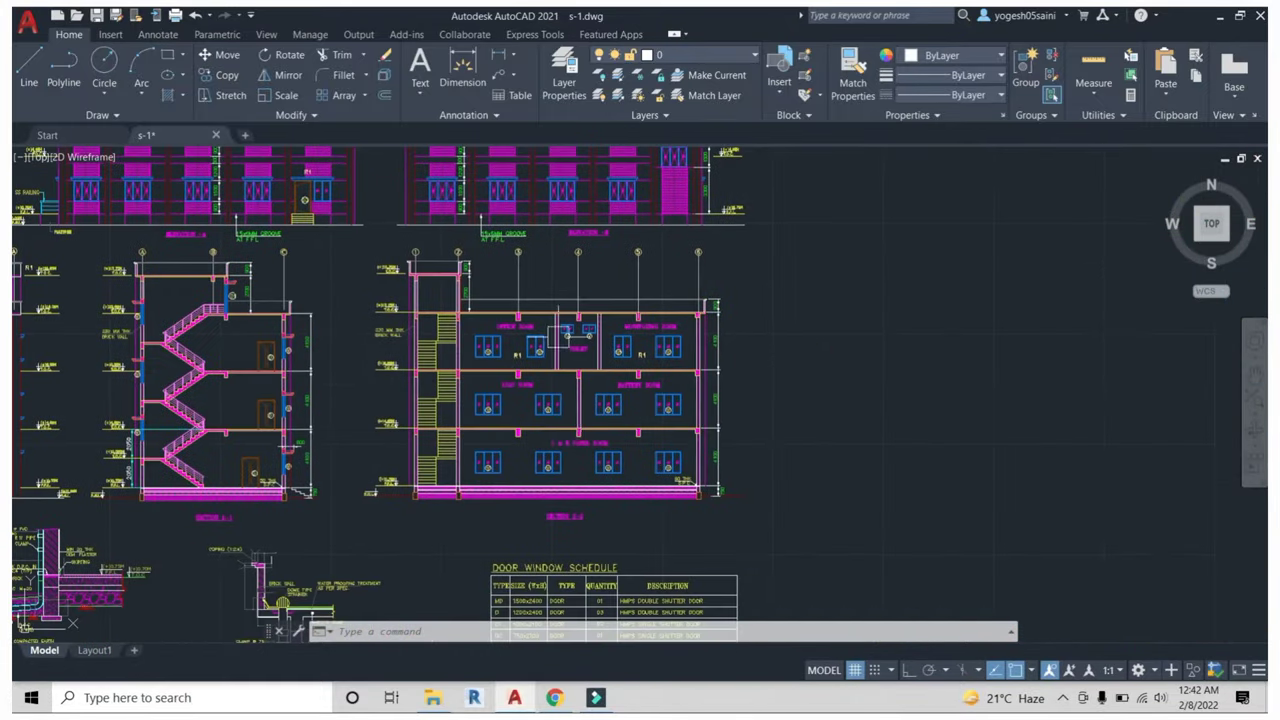
scroll(570, 522, up, 4)
Centre Section 2-2 and zoom in on its left stair and floor slab.
middle_drag(528, 503, 685, 540)
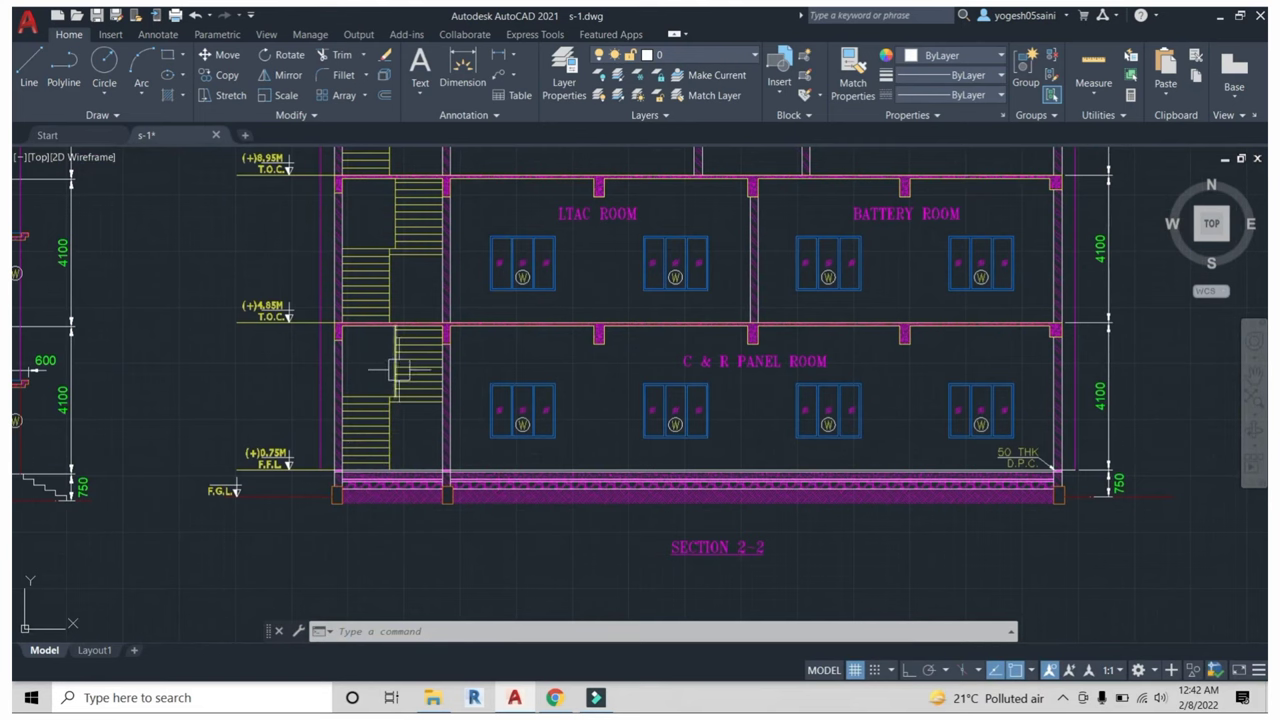
scroll(429, 335, up, 2)
scroll(419, 357, up, 2)
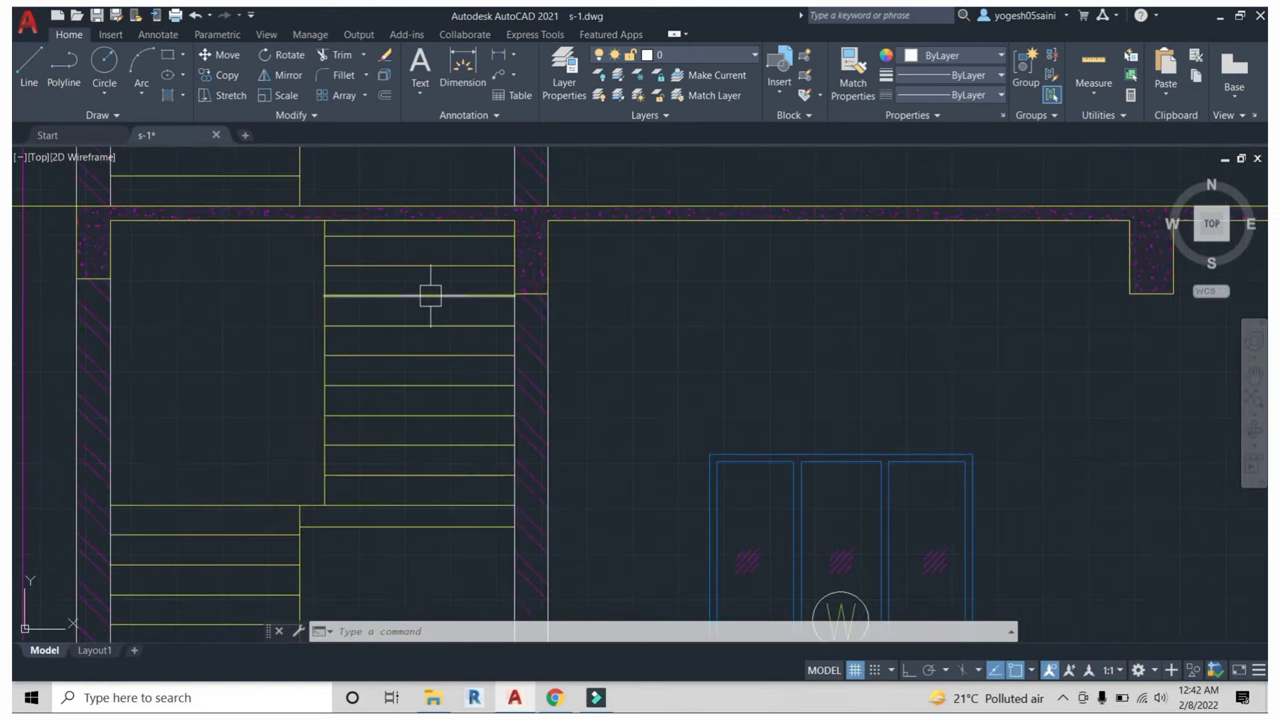
scroll(294, 491, down, 3)
scroll(271, 491, up, 1)
middle_drag(271, 491, 376, 412)
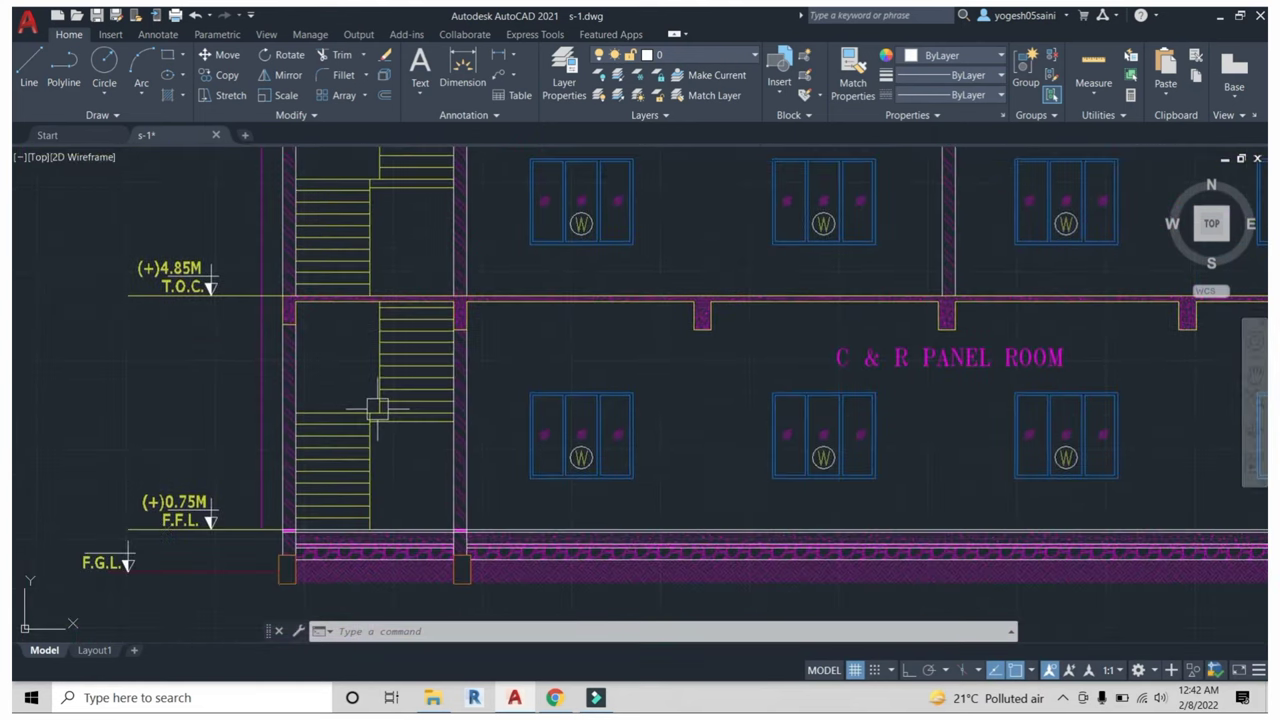
mouse_move(343, 366)
middle_down()
mouse_move(369, 375)
mouse_move(354, 403)
middle_up()
scroll(354, 403, up, 4)
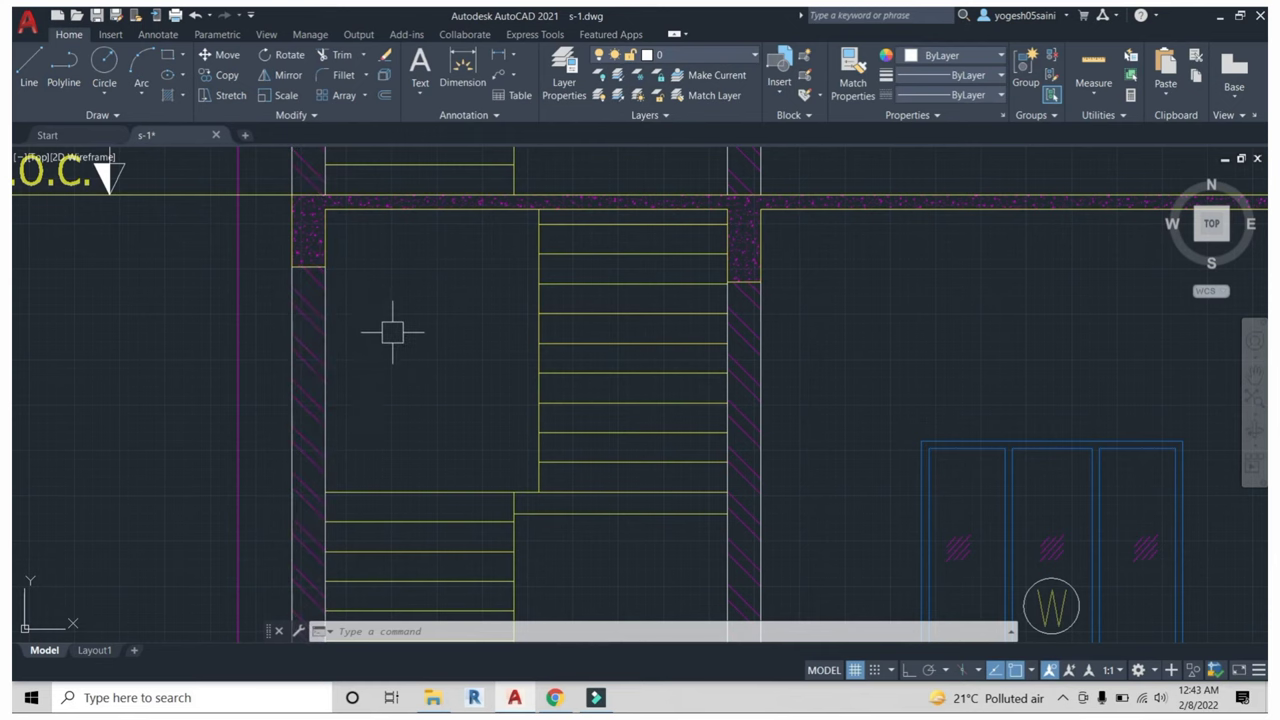
middle_drag(392, 332, 292, 432)
key(Escape)
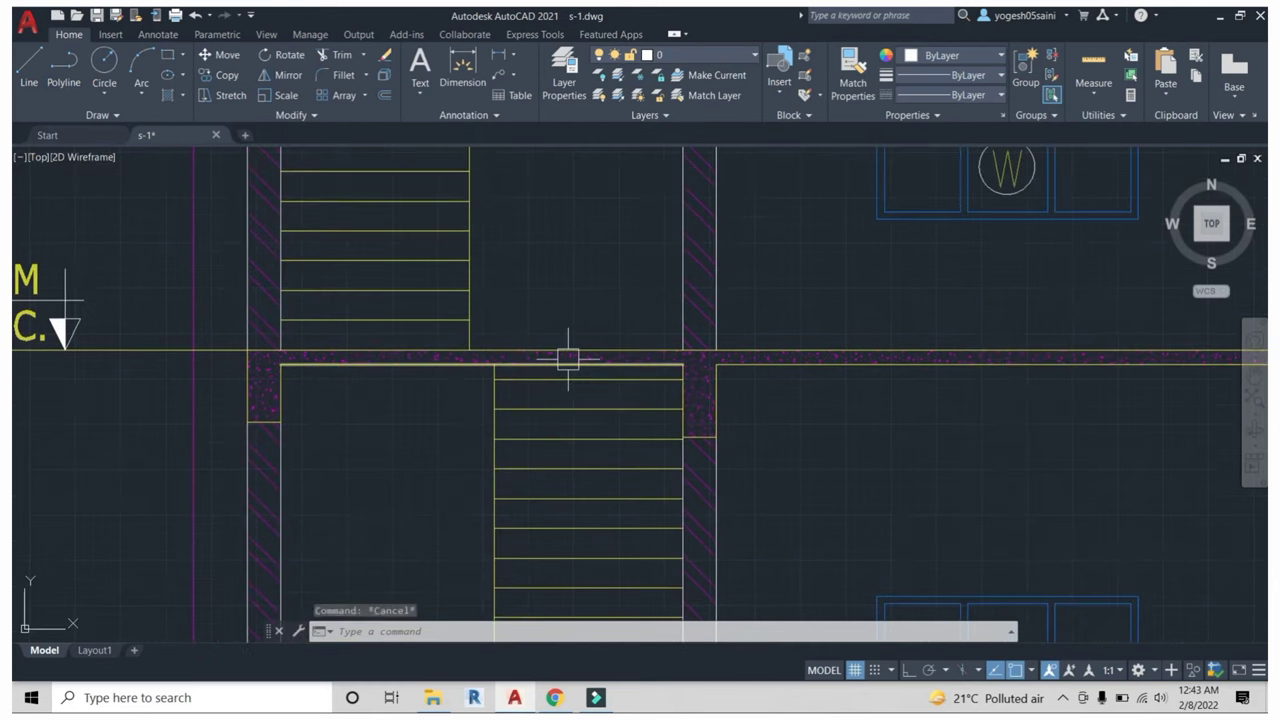
key(Escape)
key(Escape)
text(ddli)
key(Return)
click(480, 350)
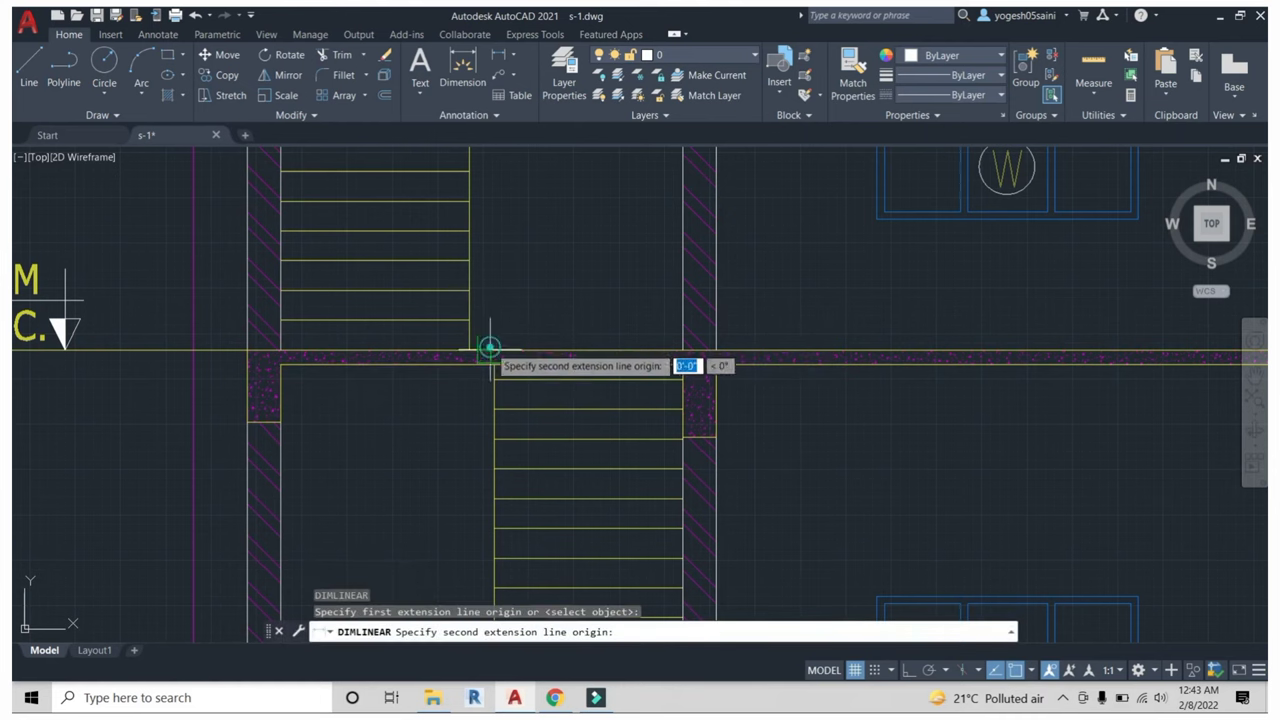
click(486, 365)
key(Escape)
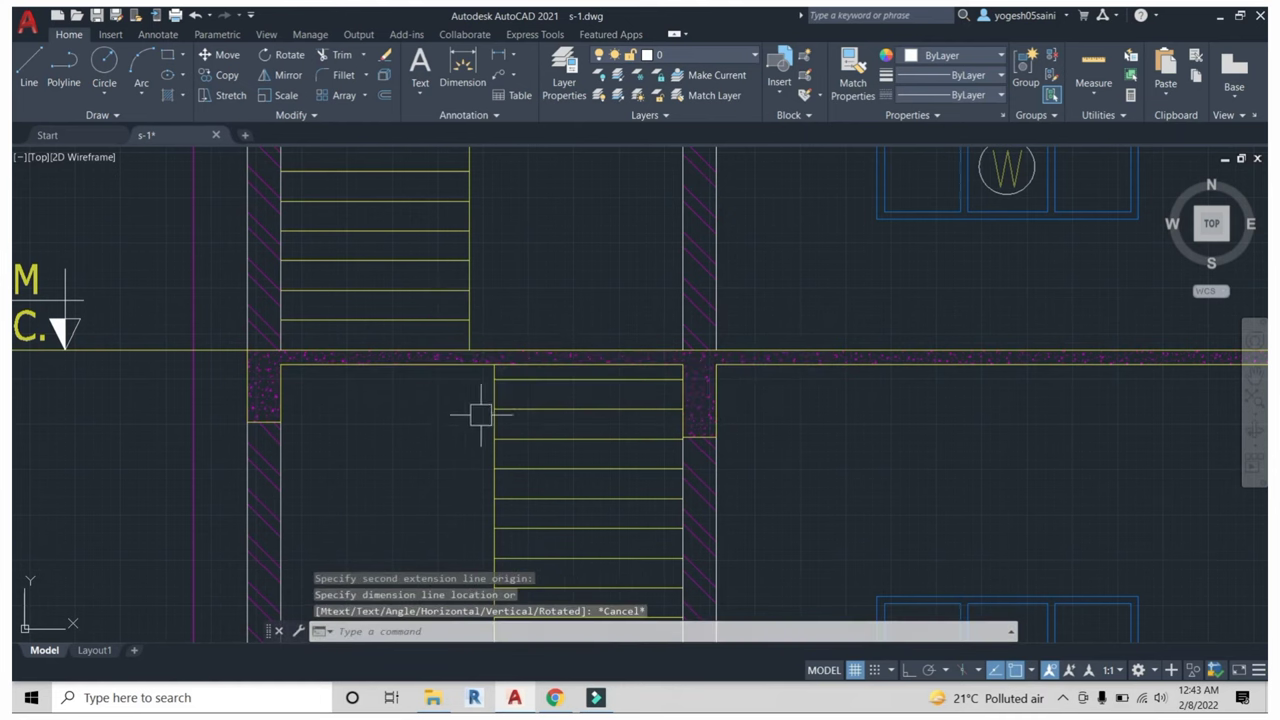
scroll(480, 409, down, 2)
middle_drag(586, 437, 525, 415)
key(Return)
click(491, 391)
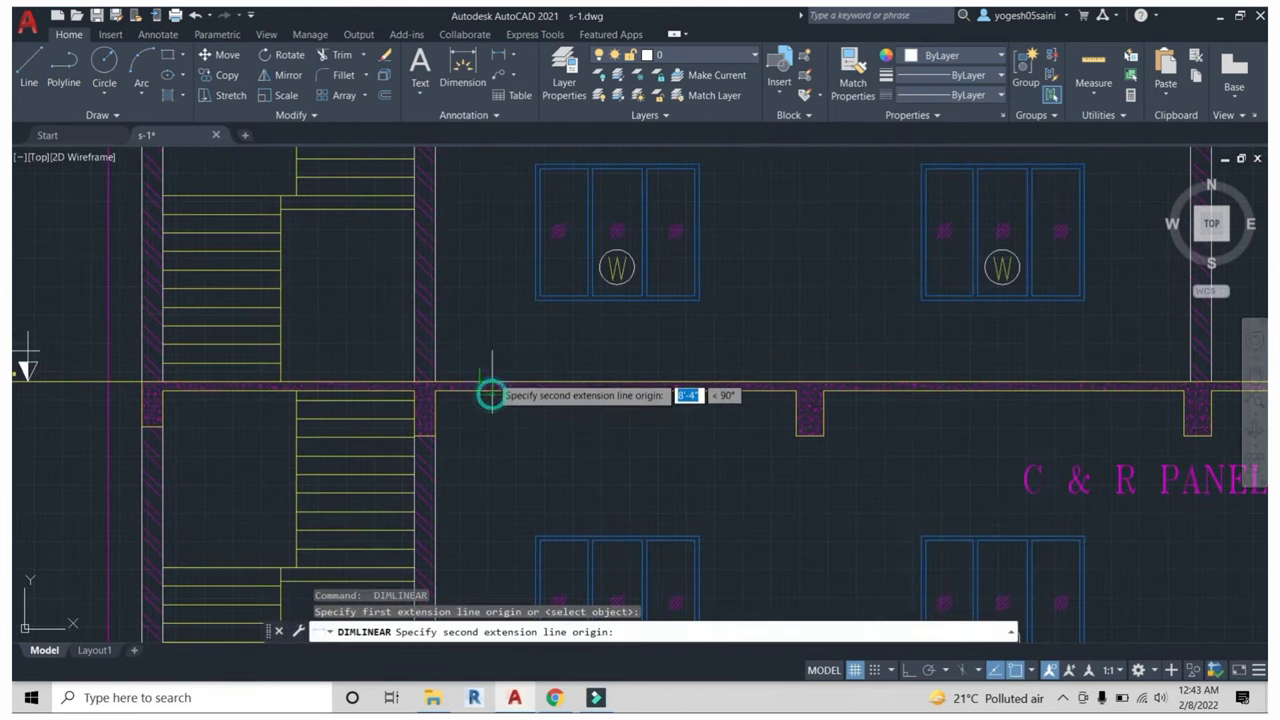
click(491, 382)
key(Escape)
scroll(580, 409, down, 5)
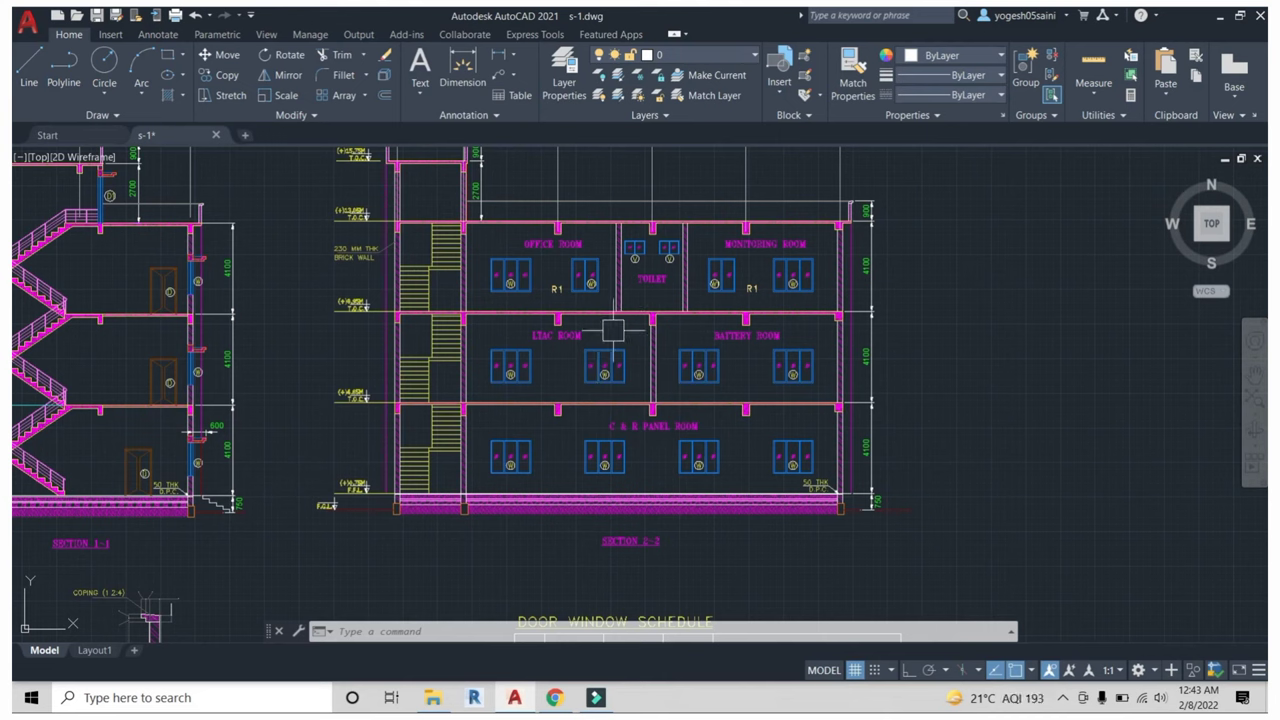
scroll(684, 529, up, 3)
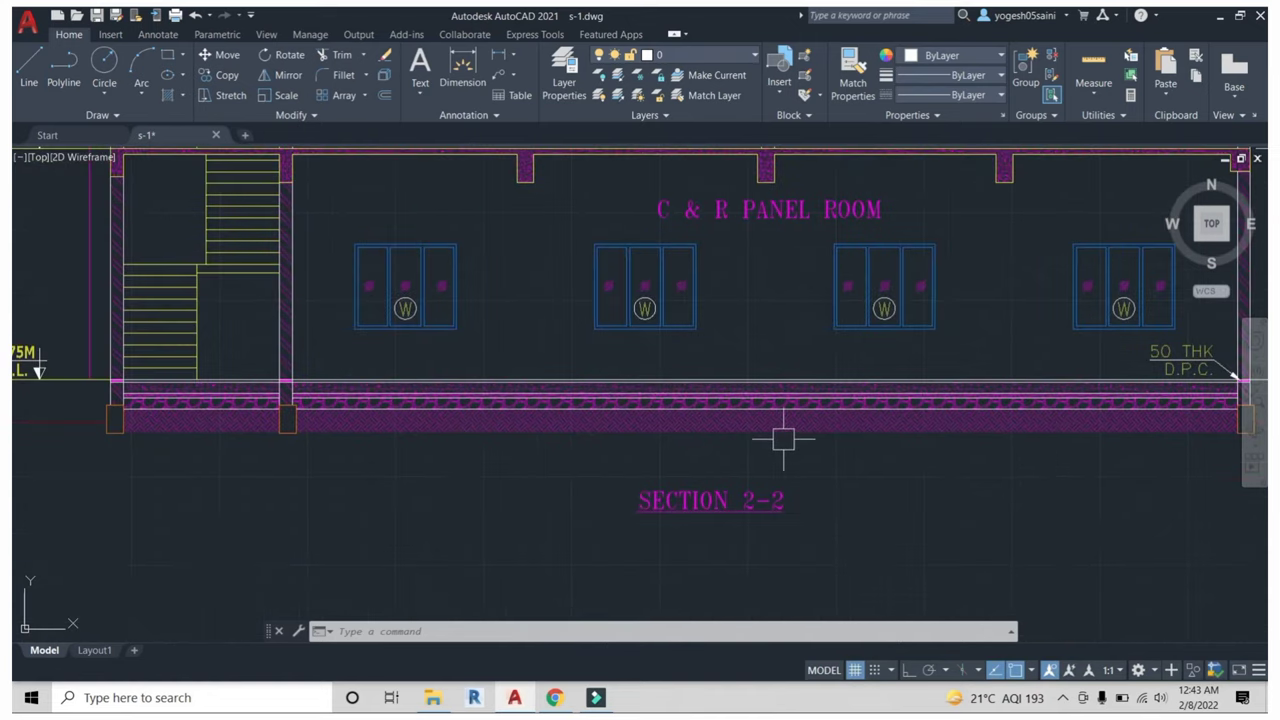
scroll(374, 409, up, 1)
scroll(329, 397, up, 1)
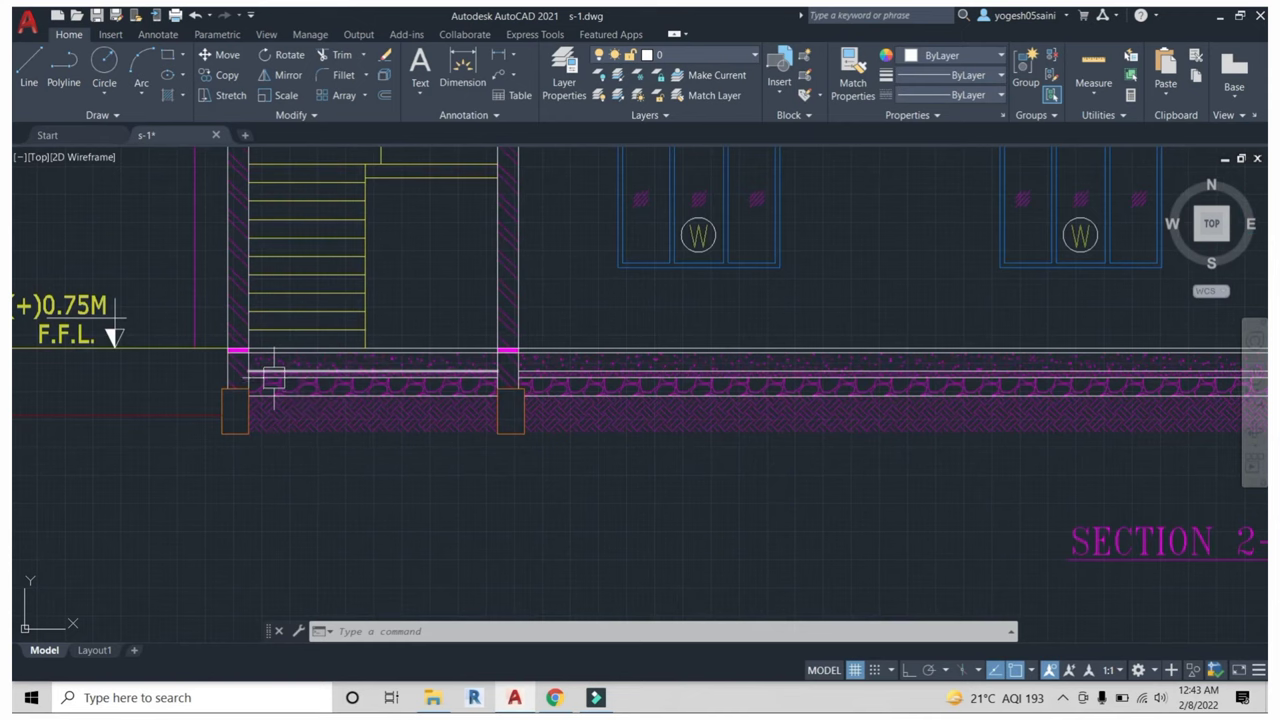
scroll(318, 381, up, 2)
scroll(430, 368, down, 2)
scroll(435, 350, up, 1)
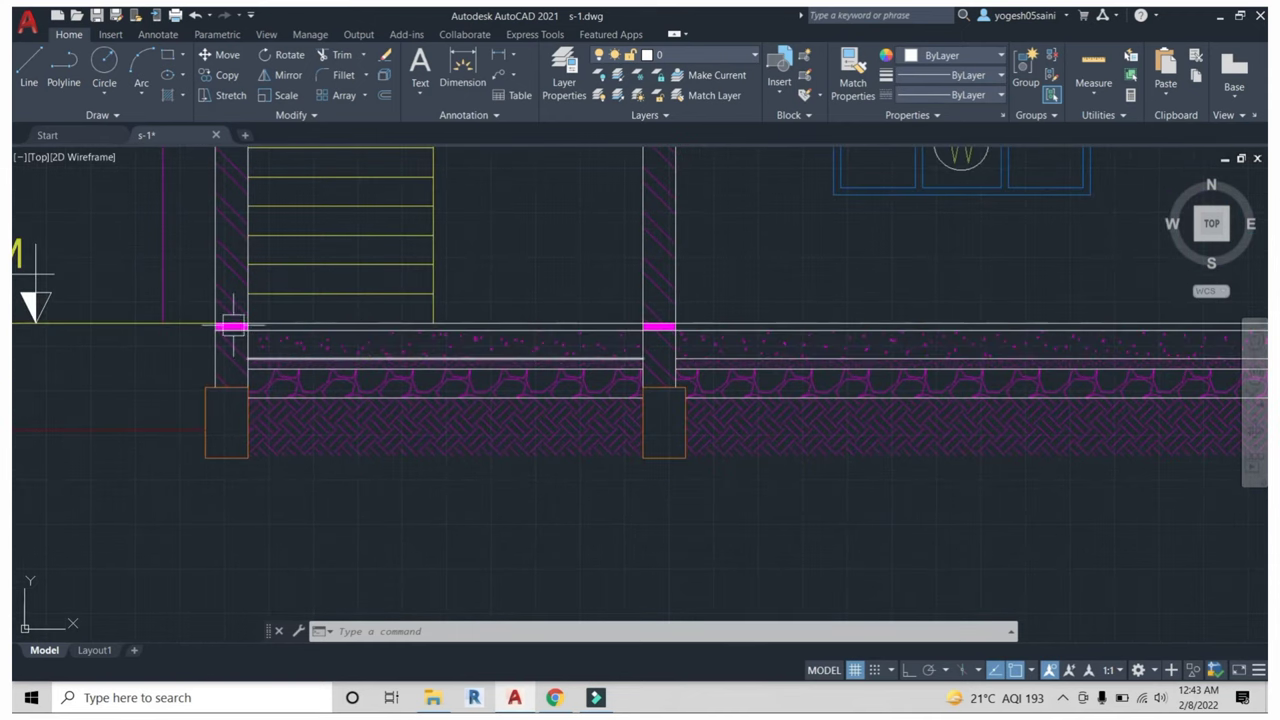
scroll(229, 335, up, 3)
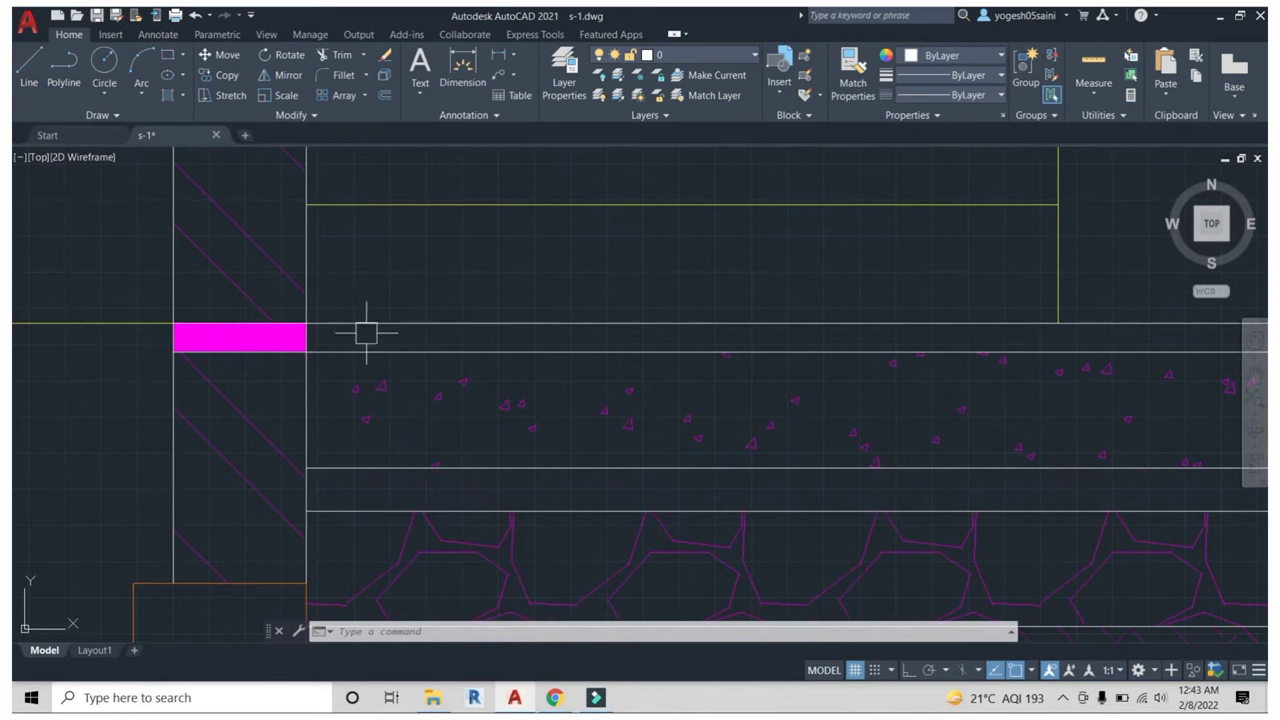
scroll(366, 333, down, 3)
scroll(366, 333, down, 3)
scroll(383, 324, down, 3)
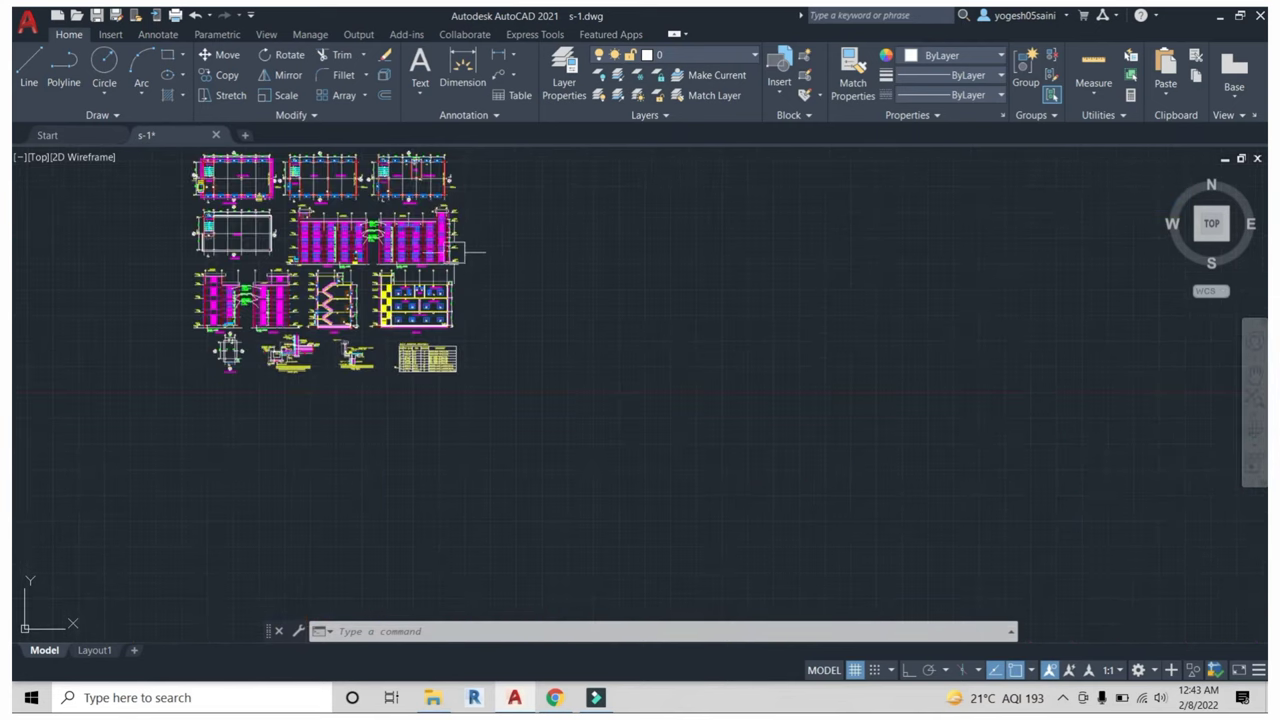
scroll(269, 263, up, 2)
scroll(269, 263, up, 2)
scroll(269, 263, up, 2)
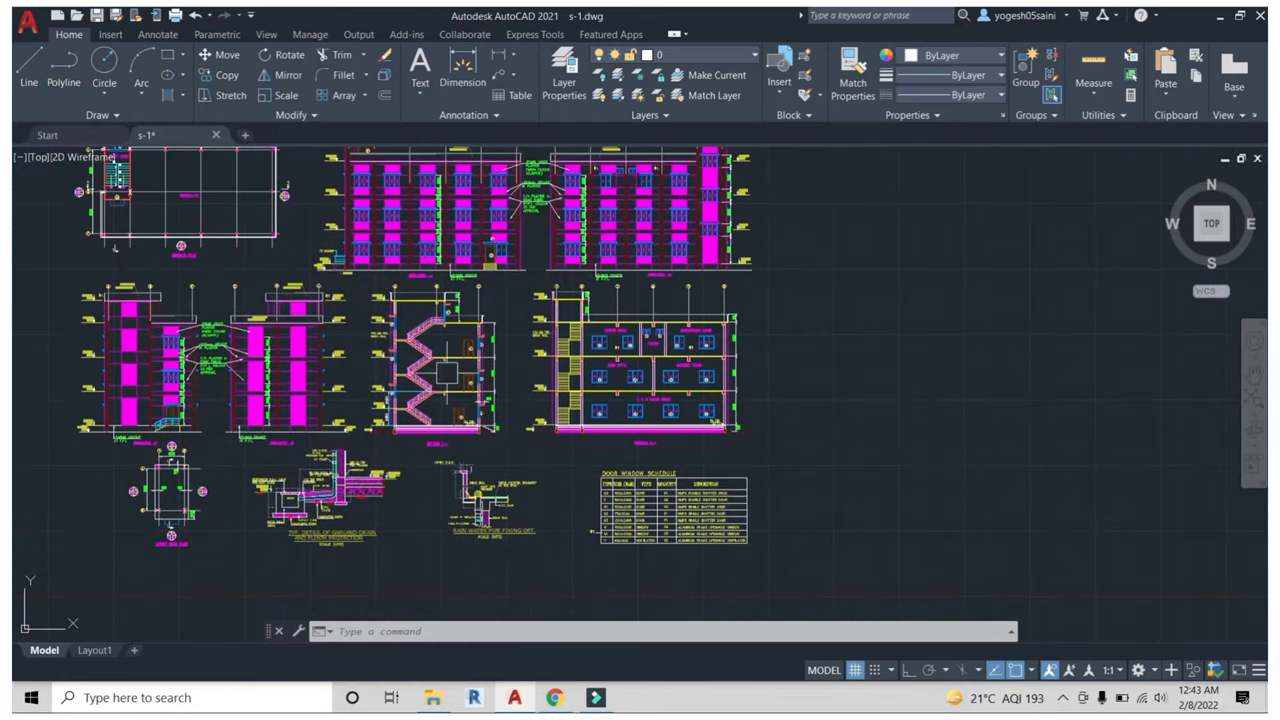
scroll(252, 539, up, 2)
scroll(252, 539, up, 2)
scroll(252, 539, up, 2)
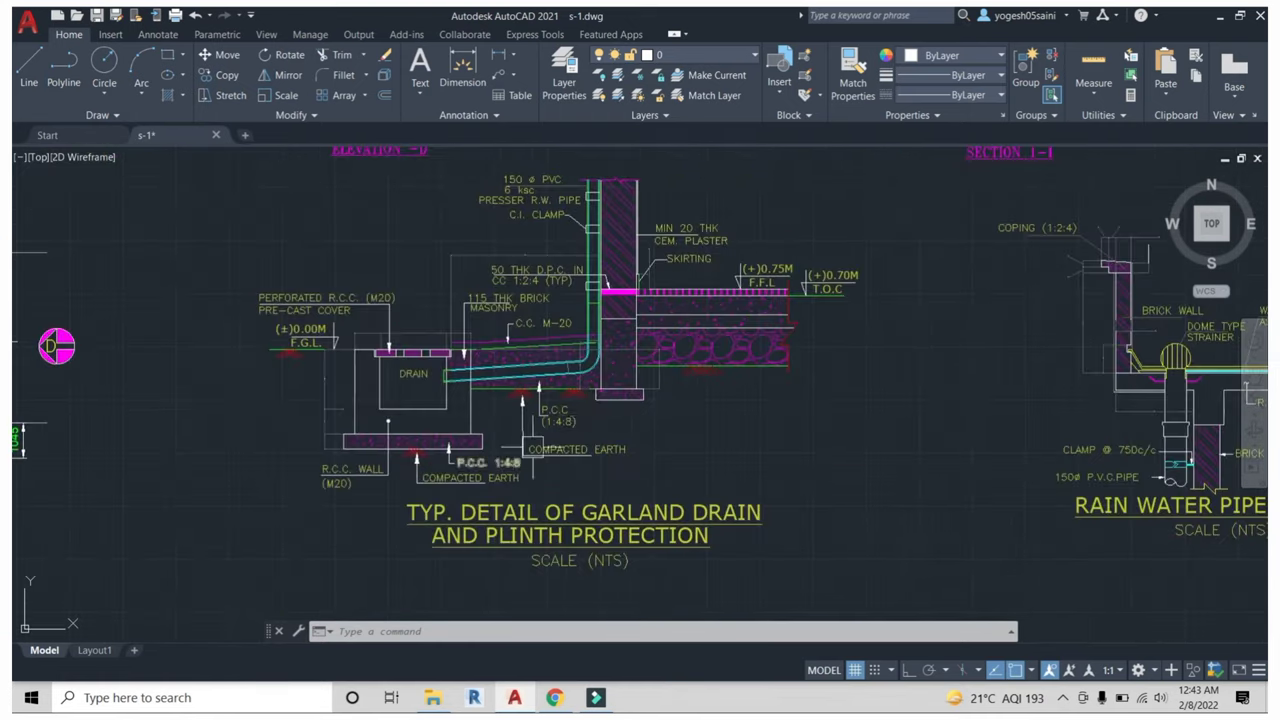
scroll(575, 430, down, 4)
scroll(560, 440, up, 1)
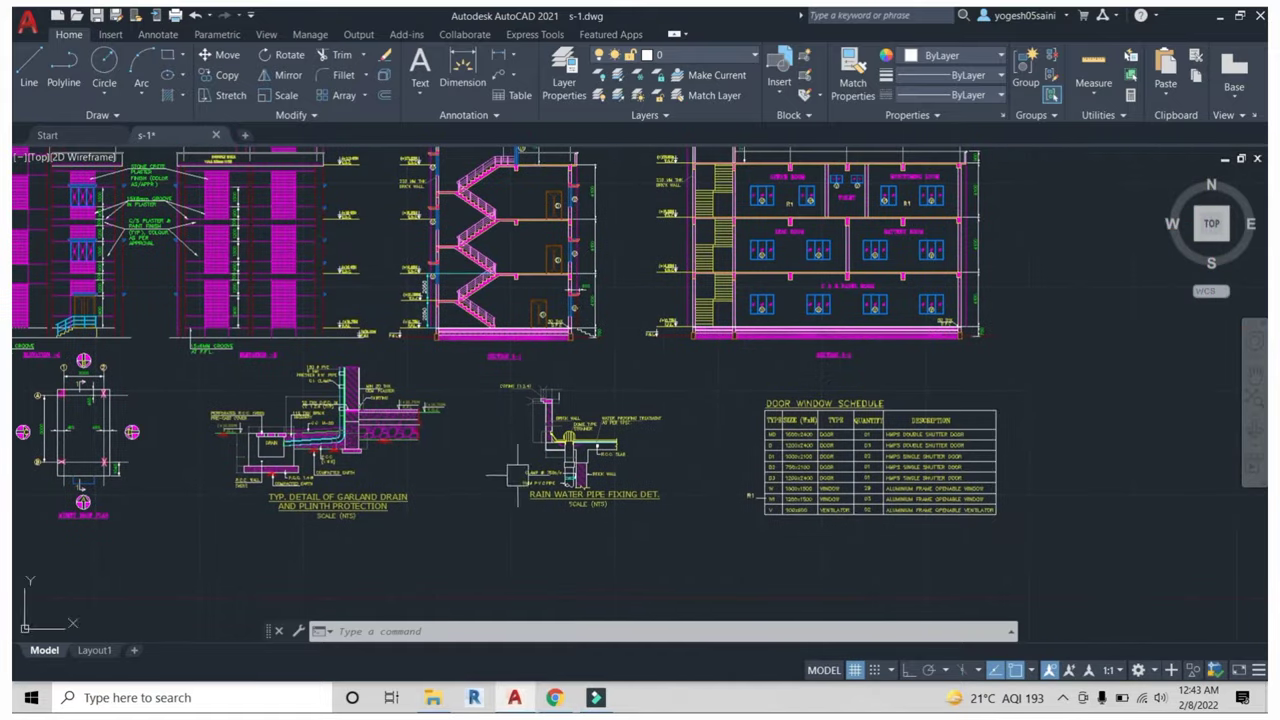
scroll(560, 440, up, 3)
middle_drag(597, 535, 521, 517)
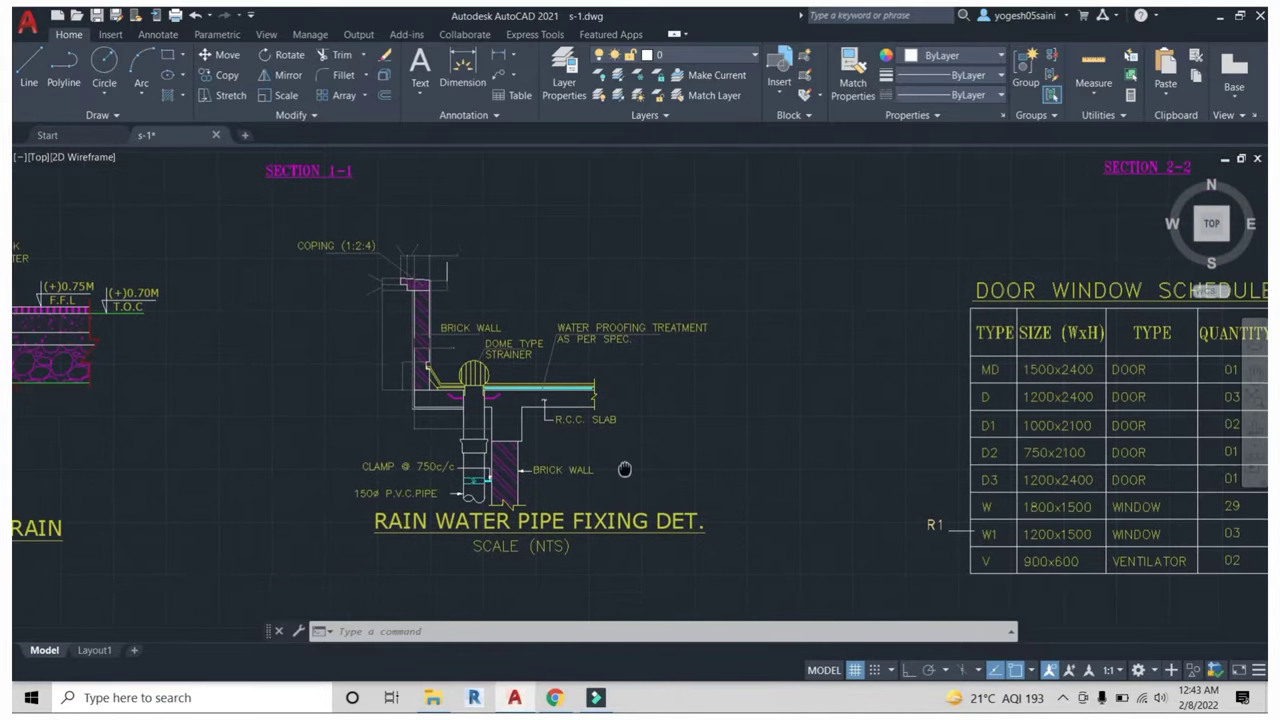
middle_drag(638, 466, 638, 449)
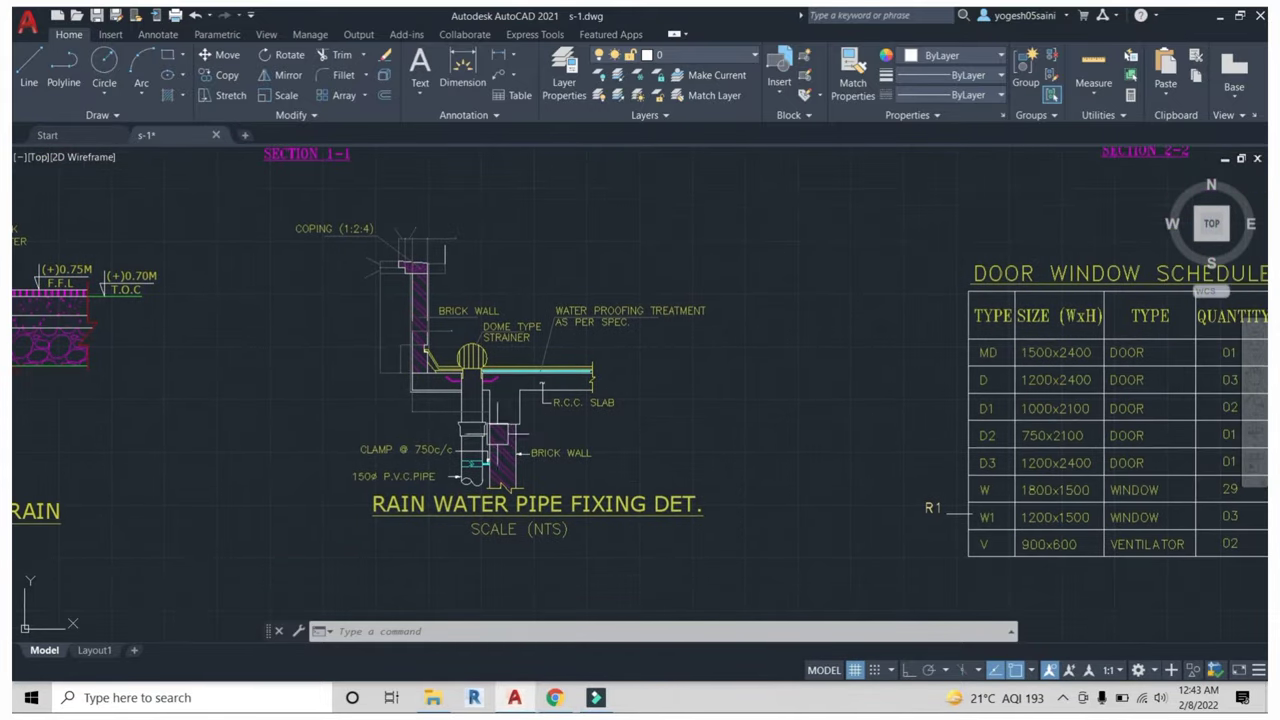
scroll(477, 357, up, 4)
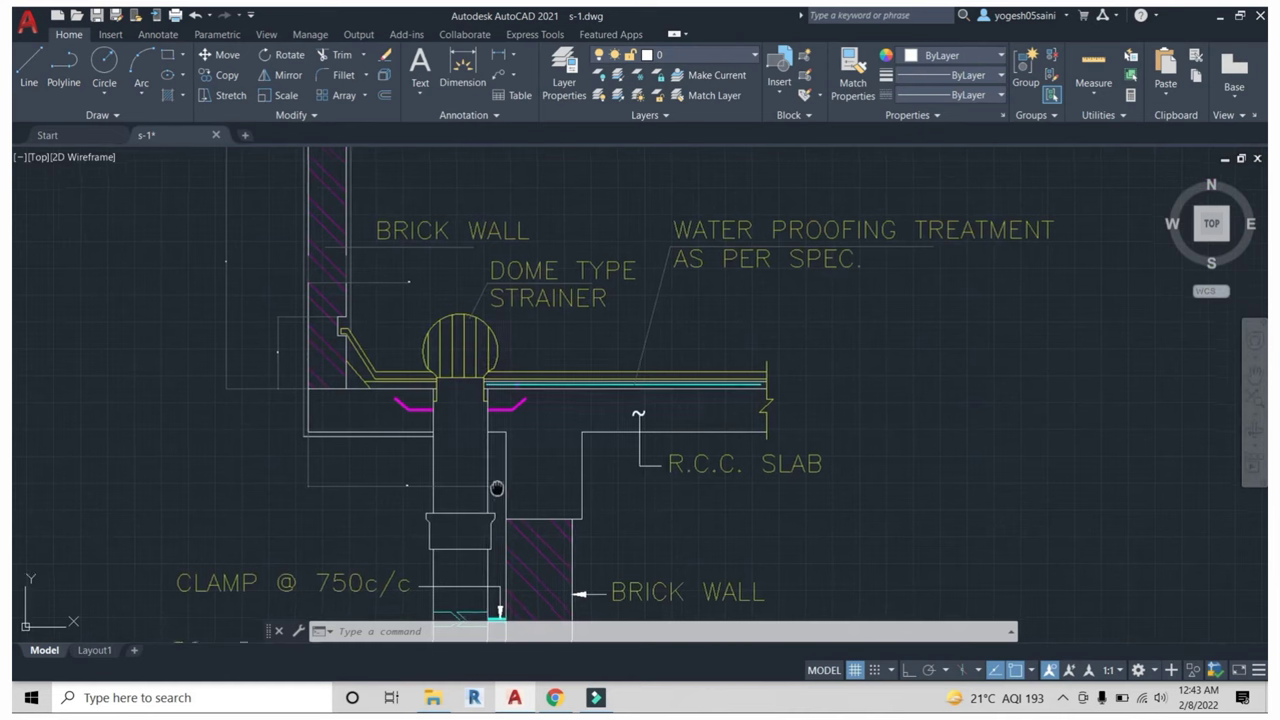
middle_drag(471, 431, 460, 352)
scroll(434, 286, down, 4)
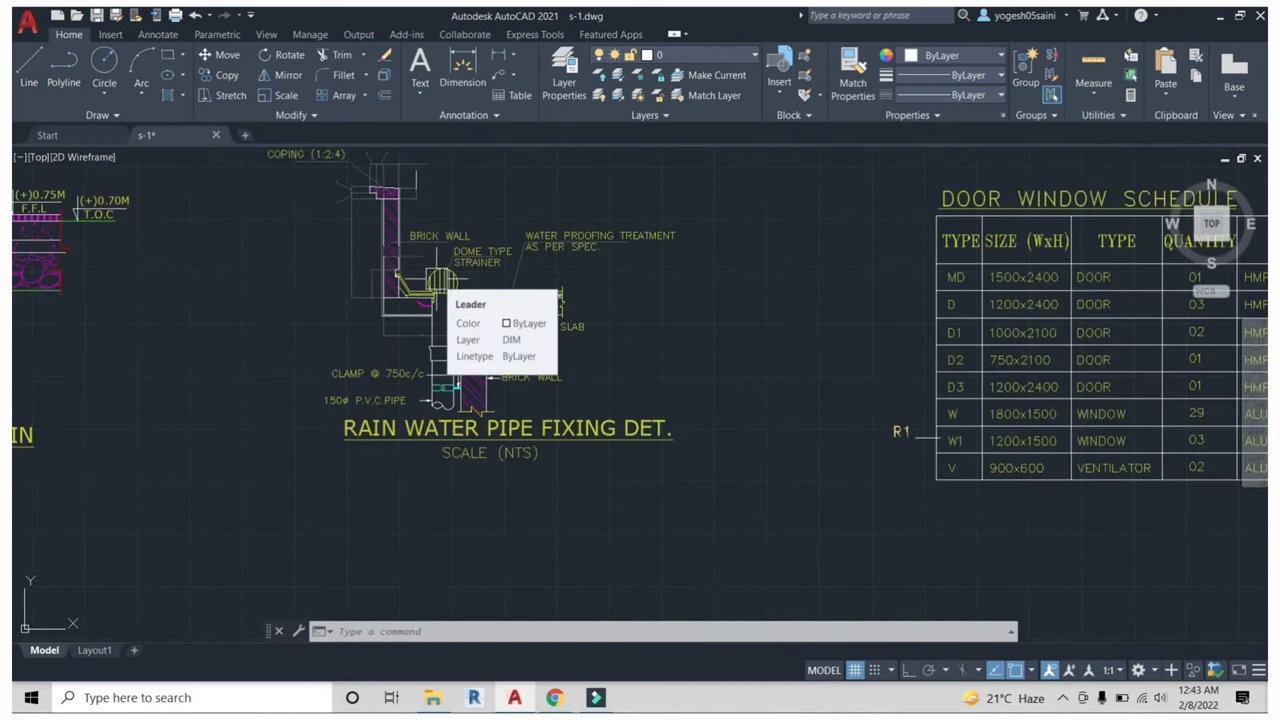
scroll(445, 269, up, 2)
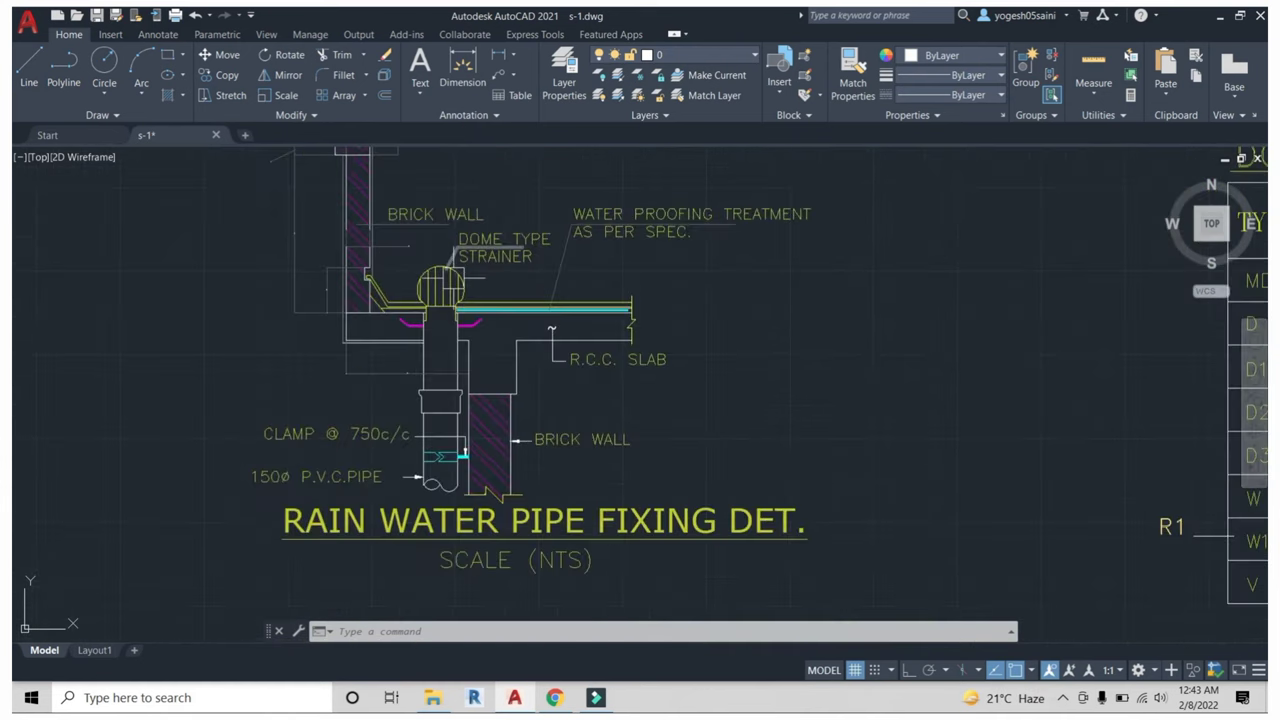
middle_drag(445, 269, 445, 325)
scroll(430, 244, up, 4)
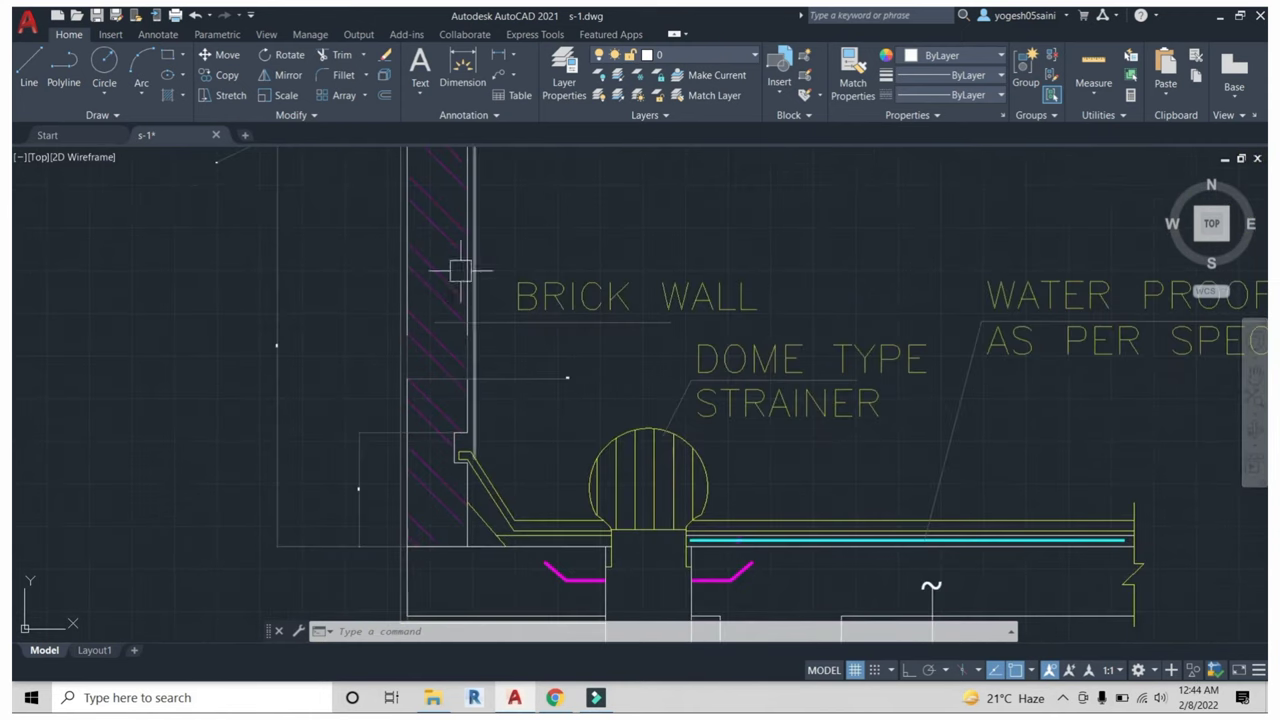
middle_drag(450, 447, 370, 335)
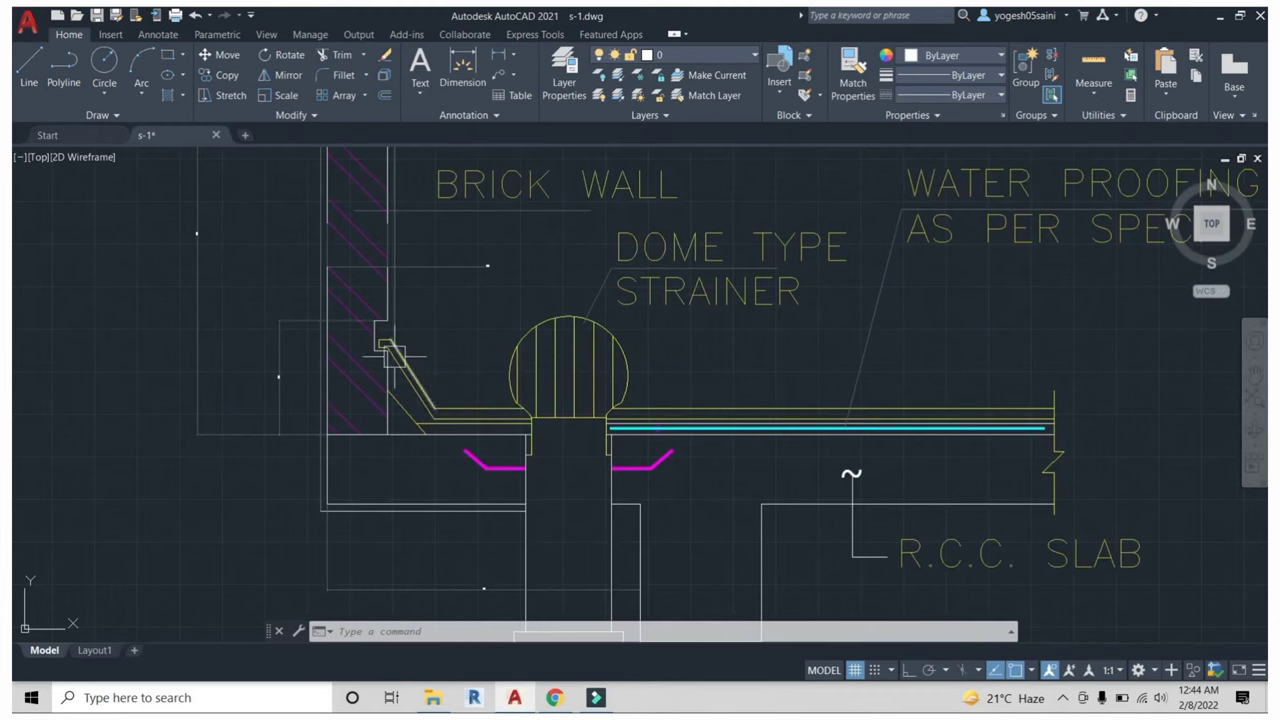
scroll(392, 353, down, 8)
Erase the R1 label and its leader with a selection window.
scroll(515, 453, up, 5)
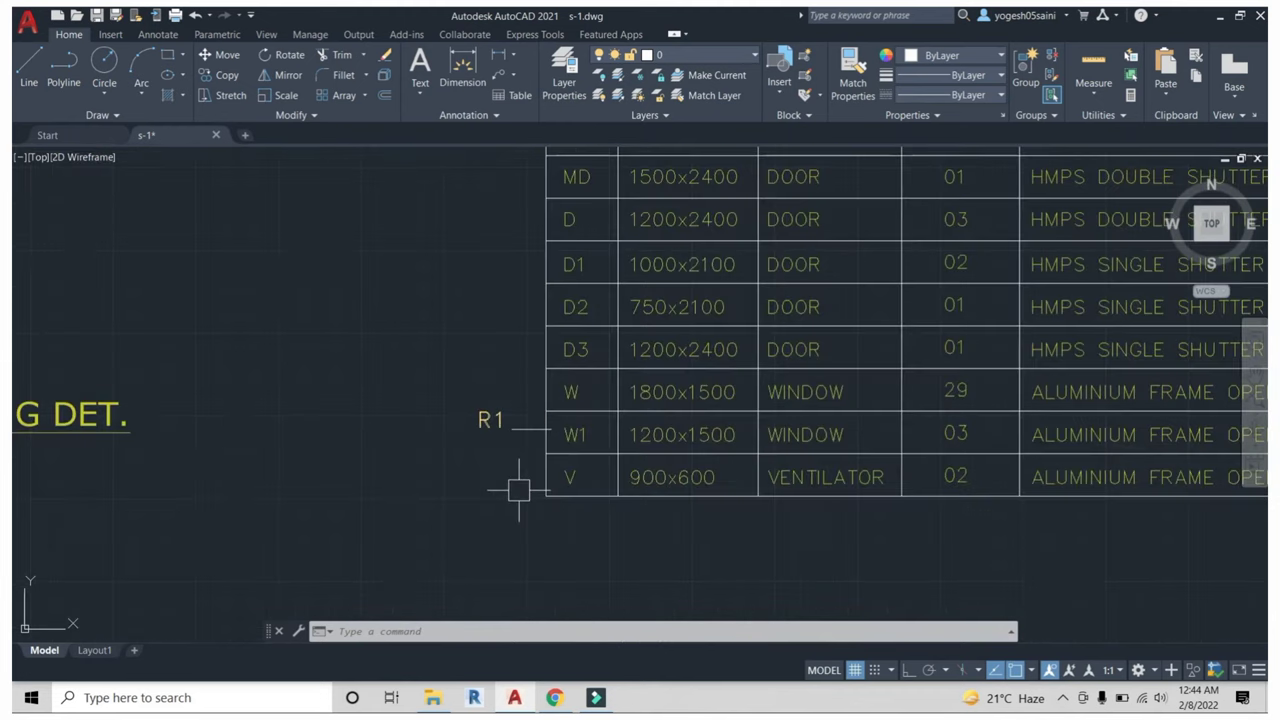
click(520, 452)
click(410, 355)
text(e)
key(Return)
Zoom out past the door window schedule to an overview of all sheets.
scroll(461, 371, down, 5)
middle_drag(461, 371, 369, 433)
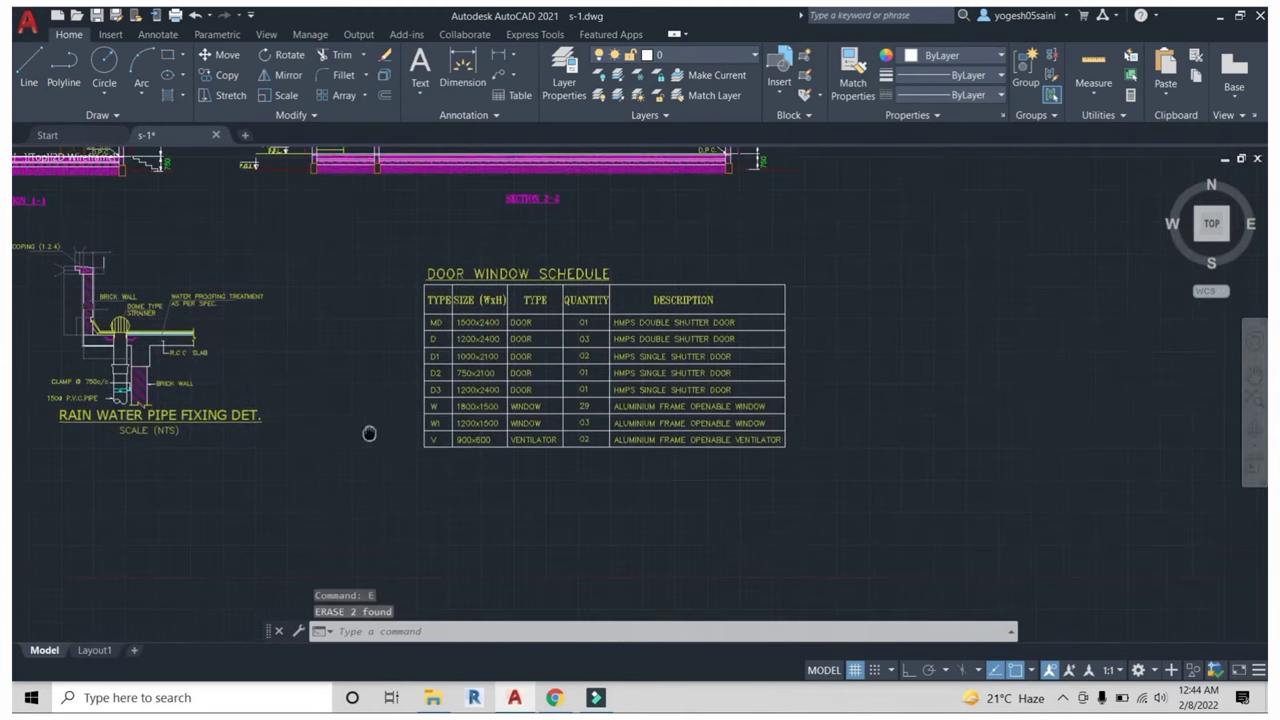
scroll(660, 470, up, 2)
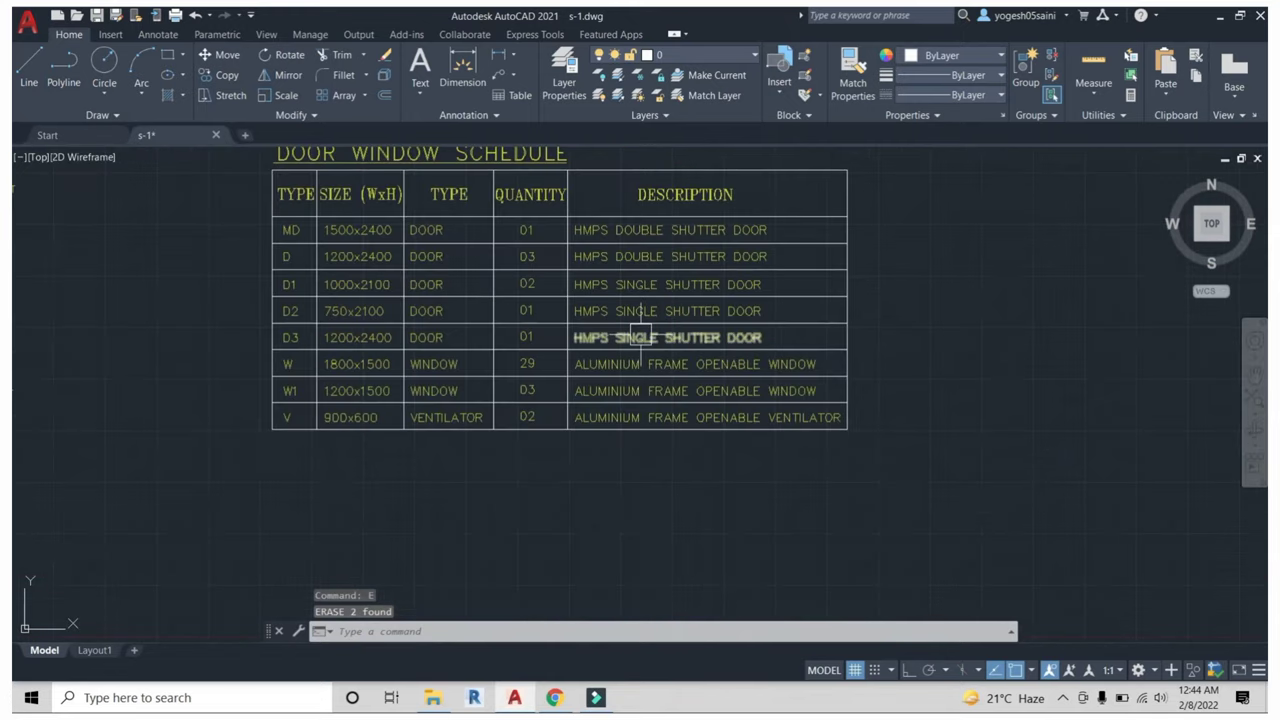
scroll(650, 335, down, 5)
scroll(700, 460, down, 1)
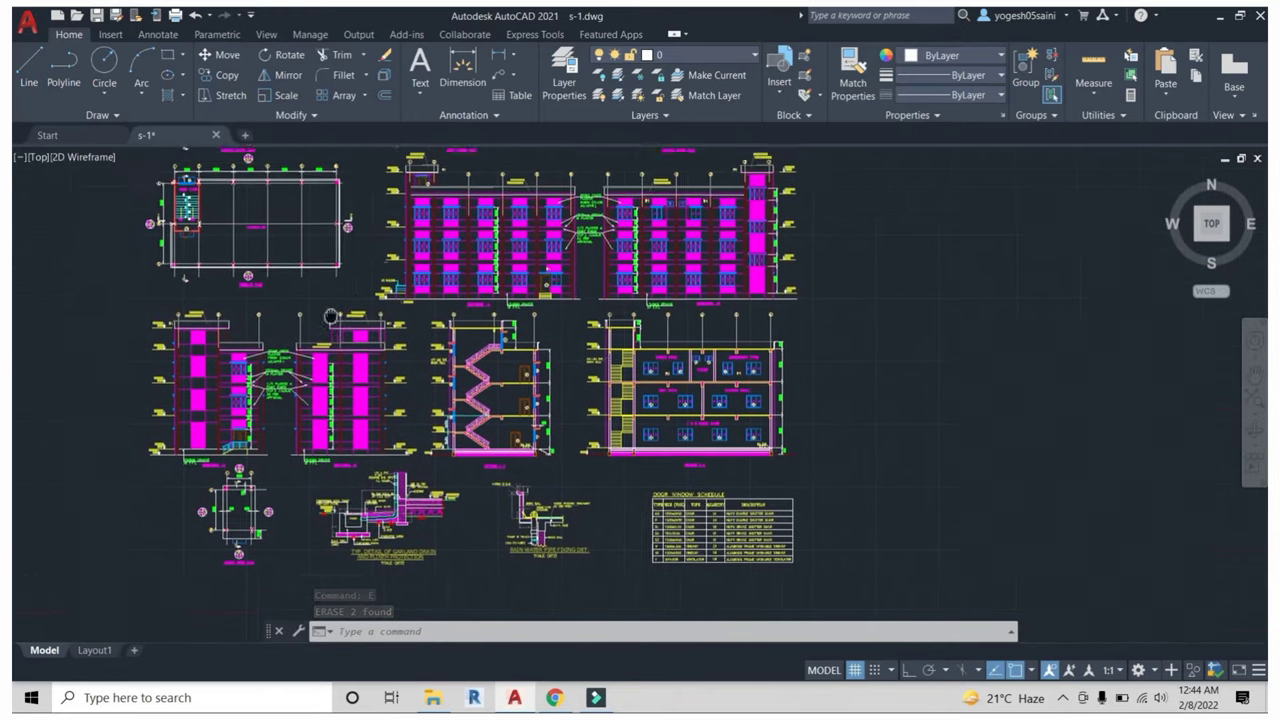
mouse_move(578, 387)
middle_down()
mouse_move(616, 452)
mouse_move(462, 397)
middle_up()
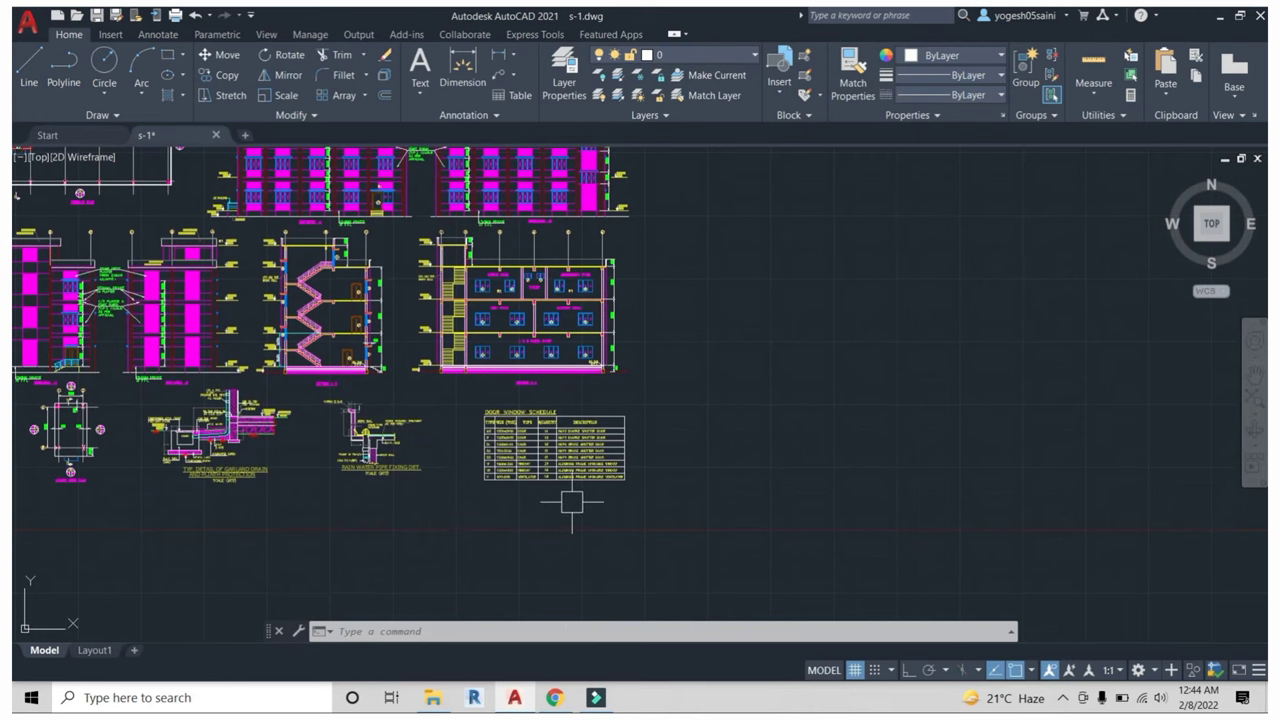
scroll(571, 501, up, 5)
scroll(400, 371, down, 2)
scroll(657, 457, up, 2)
scroll(545, 420, down, 2)
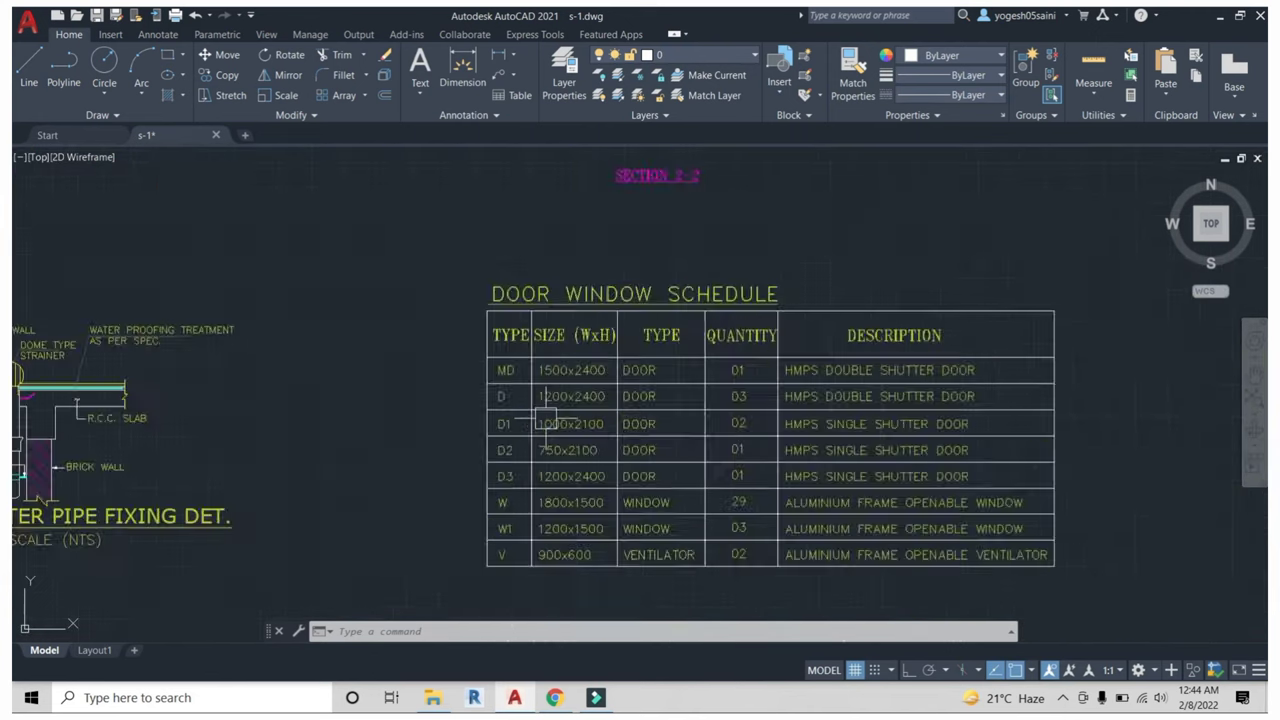
scroll(474, 378, down, 2)
scroll(372, 342, up, 1)
scroll(372, 342, down, 3)
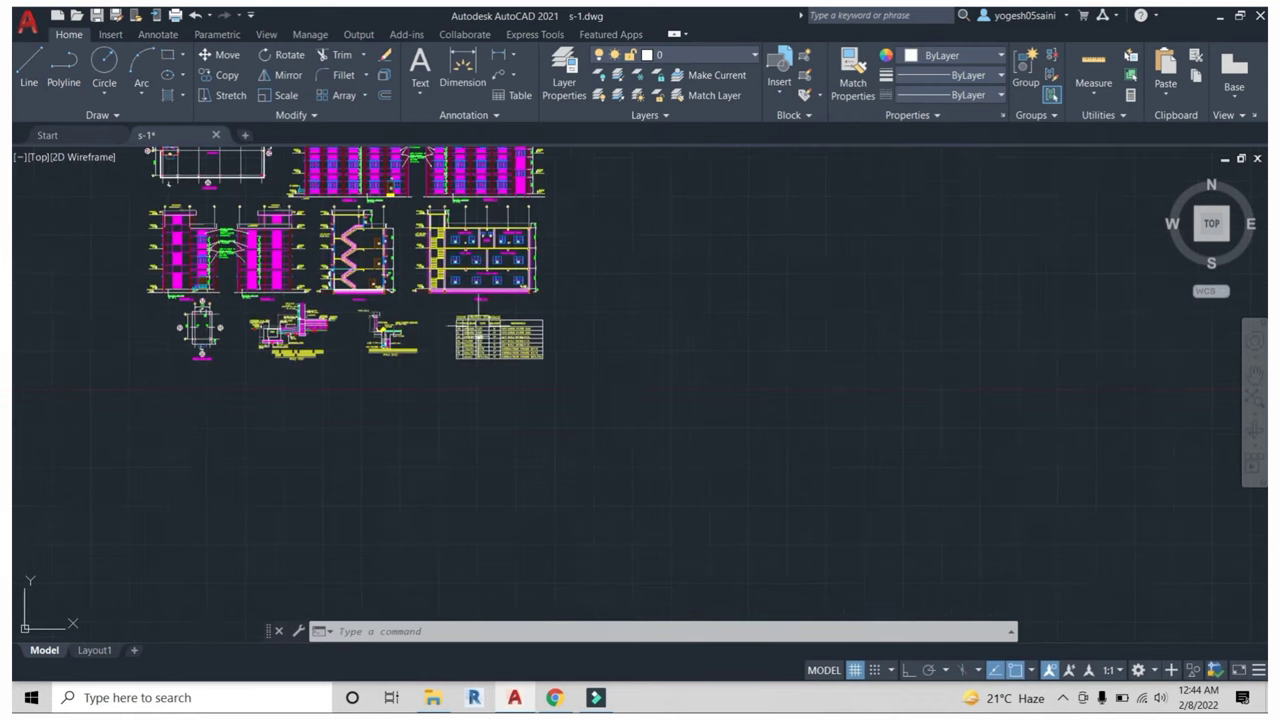
scroll(370, 300, down, 2)
middle_drag(370, 224, 404, 268)
Zoom into the schedule's W1 and V rows and its description column.
scroll(404, 268, up, 4)
scroll(336, 312, up, 2)
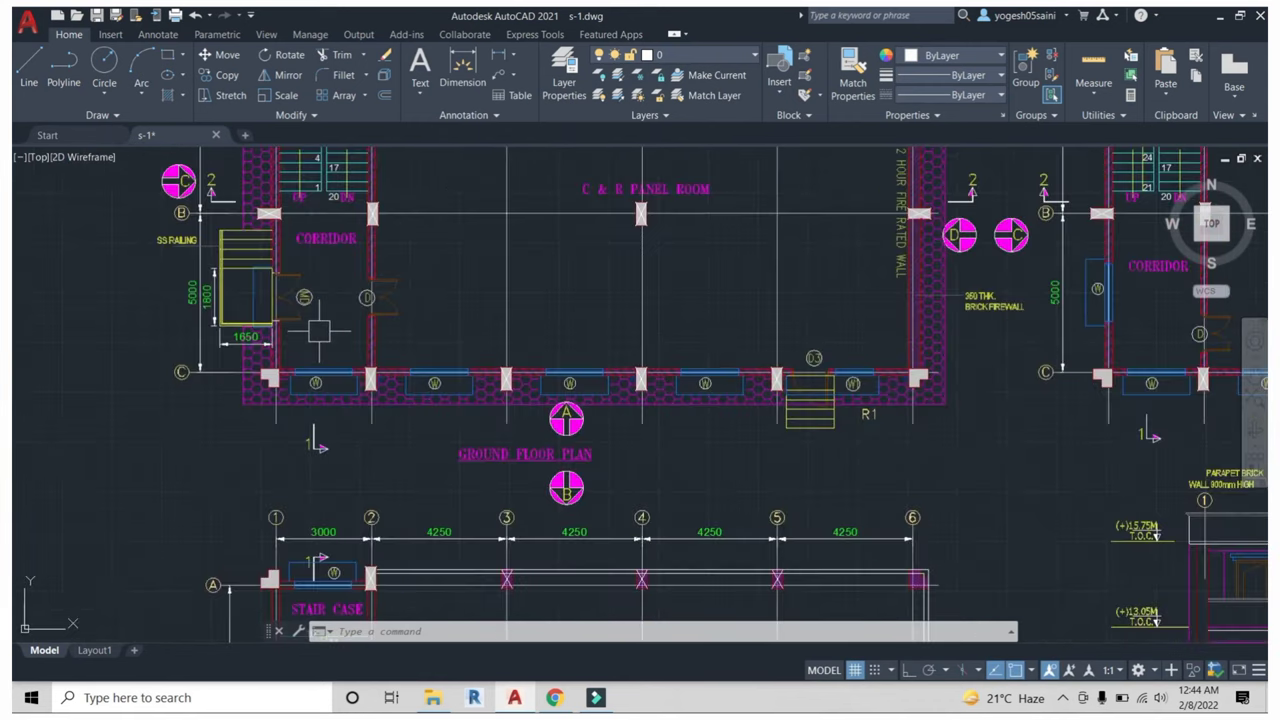
scroll(322, 327, up, 2)
scroll(290, 290, up, 2)
scroll(300, 314, down, 3)
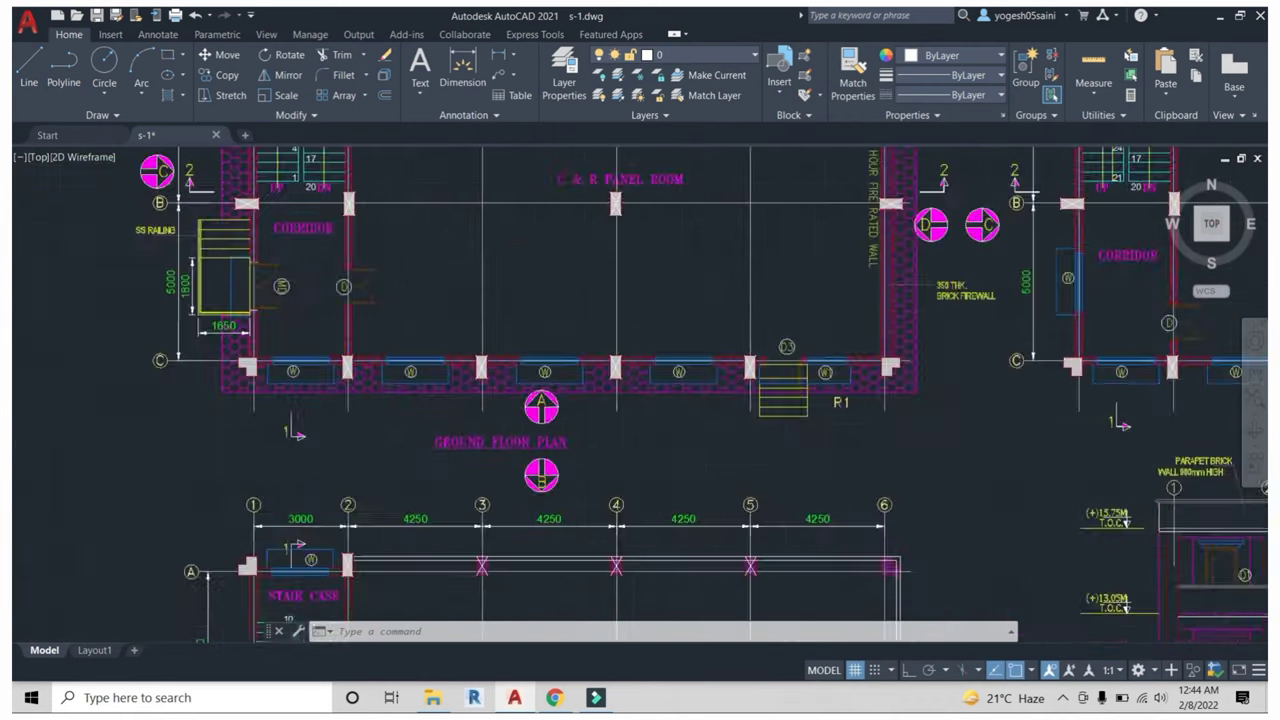
scroll(300, 314, down, 3)
scroll(300, 314, down, 1)
scroll(571, 420, up, 2)
scroll(571, 400, up, 6)
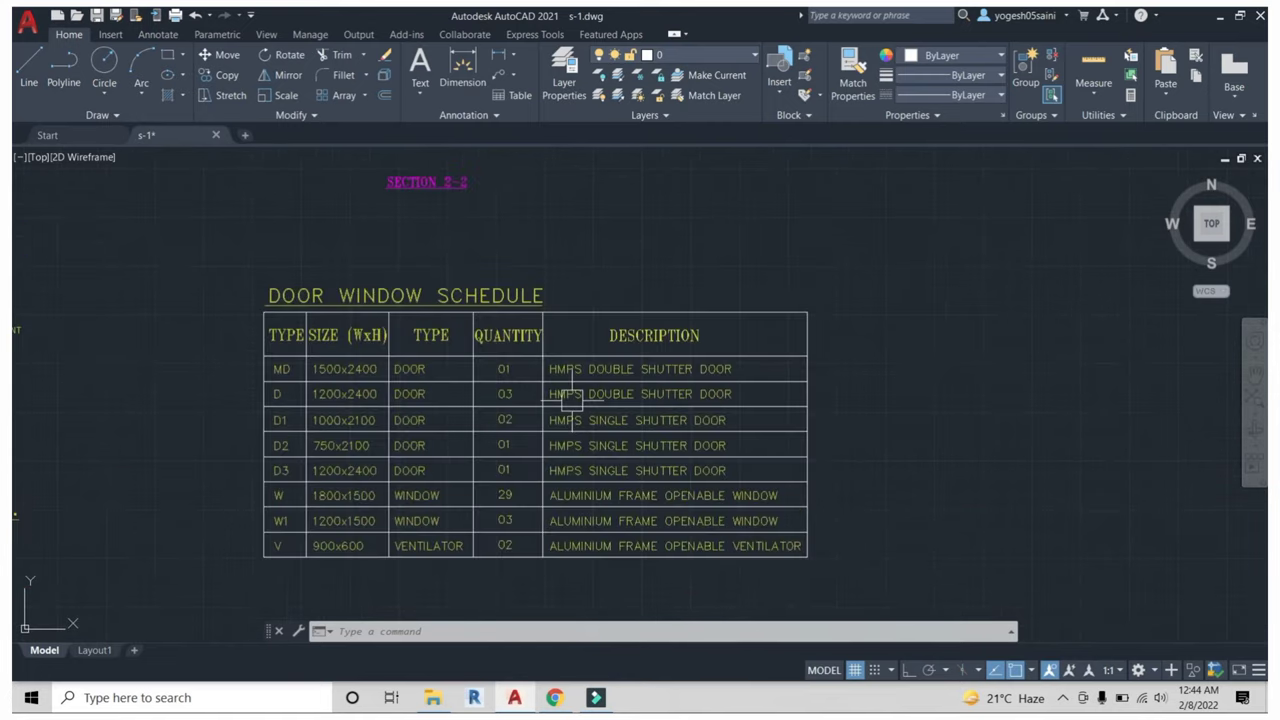
scroll(616, 449, down, 5)
scroll(616, 449, up, 4)
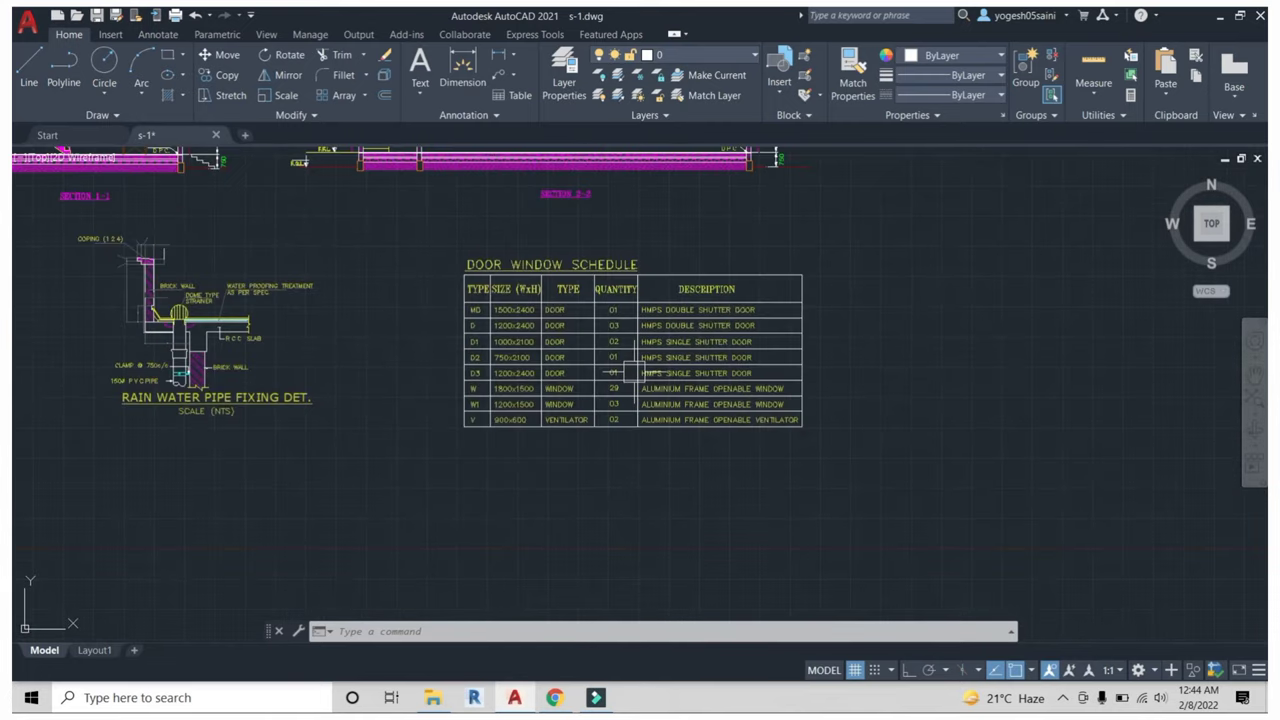
scroll(609, 314, up, 2)
scroll(574, 289, up, 4)
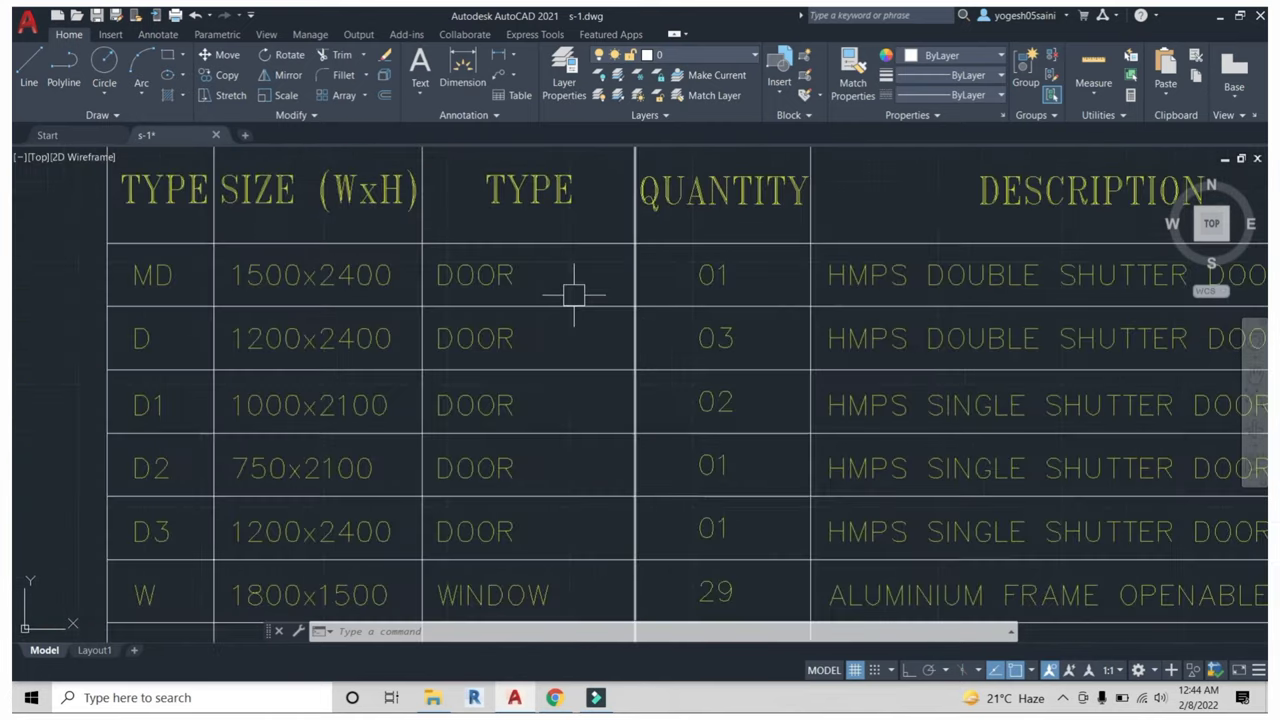
mouse_move(463, 330)
middle_down()
mouse_move(334, 343)
mouse_move(174, 286)
middle_up()
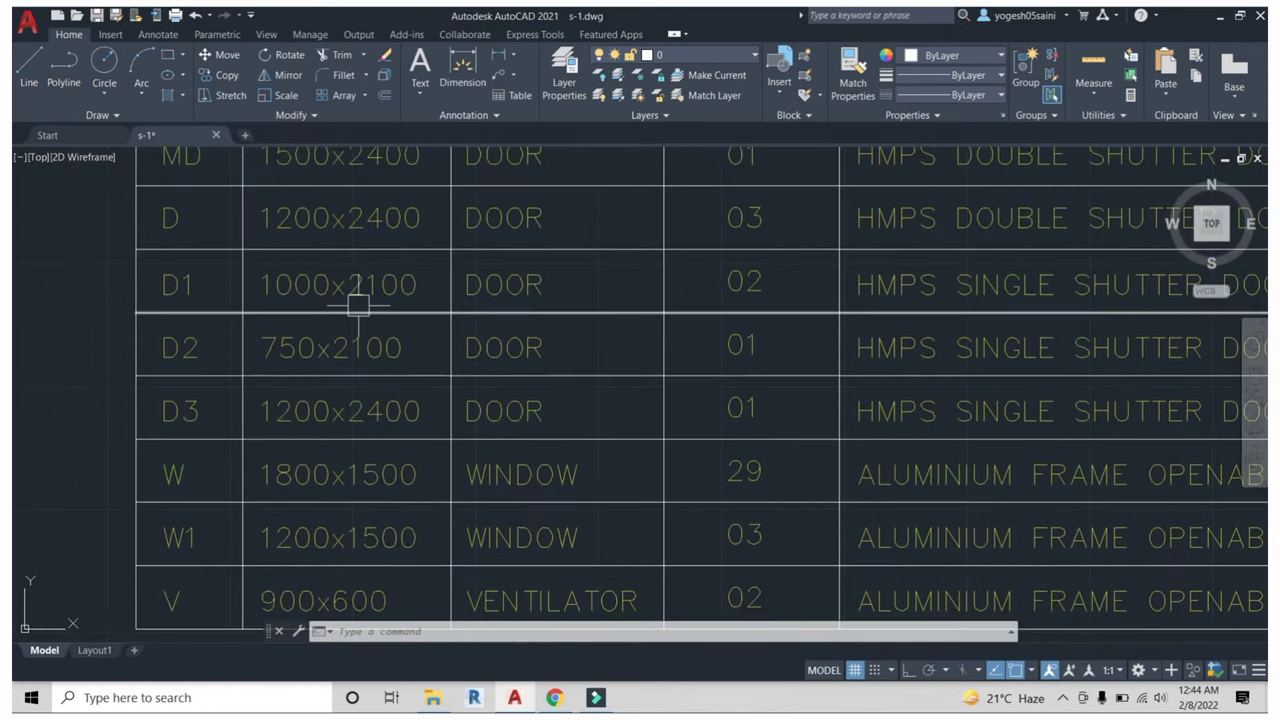
scroll(410, 290, down, 2)
scroll(343, 400, down, 1)
scroll(343, 400, up, 3)
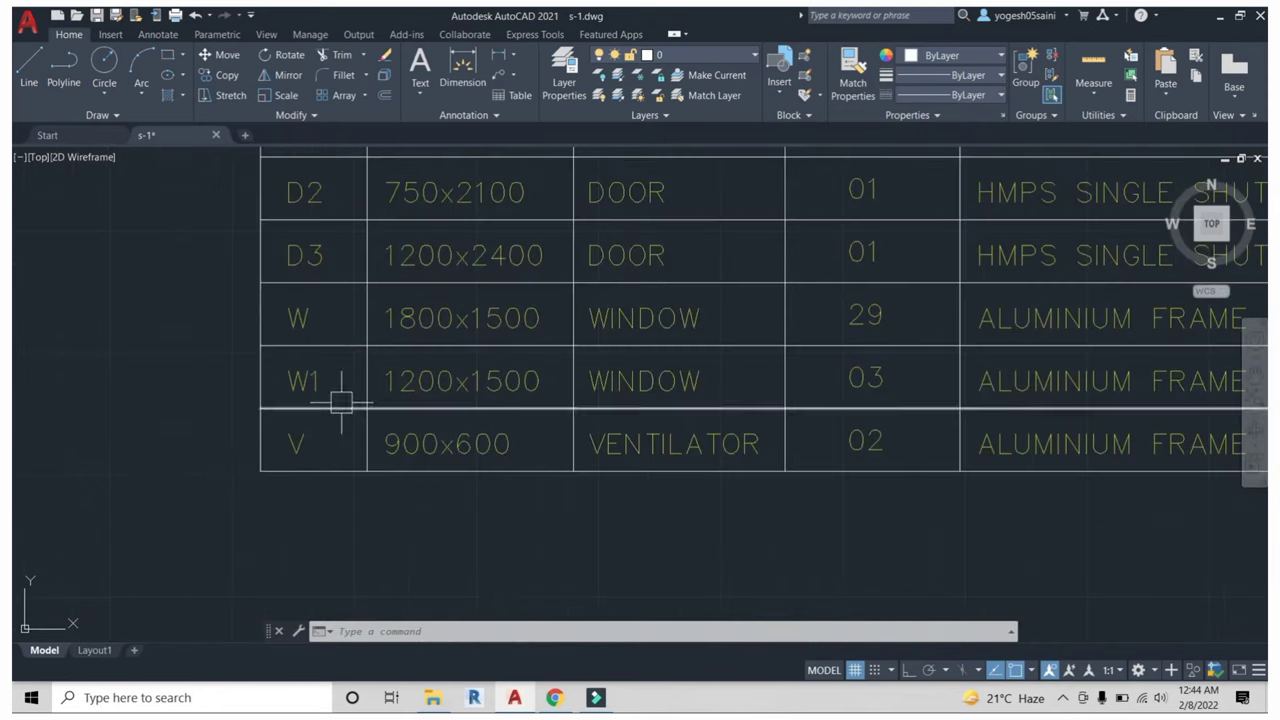
scroll(527, 381, down, 2)
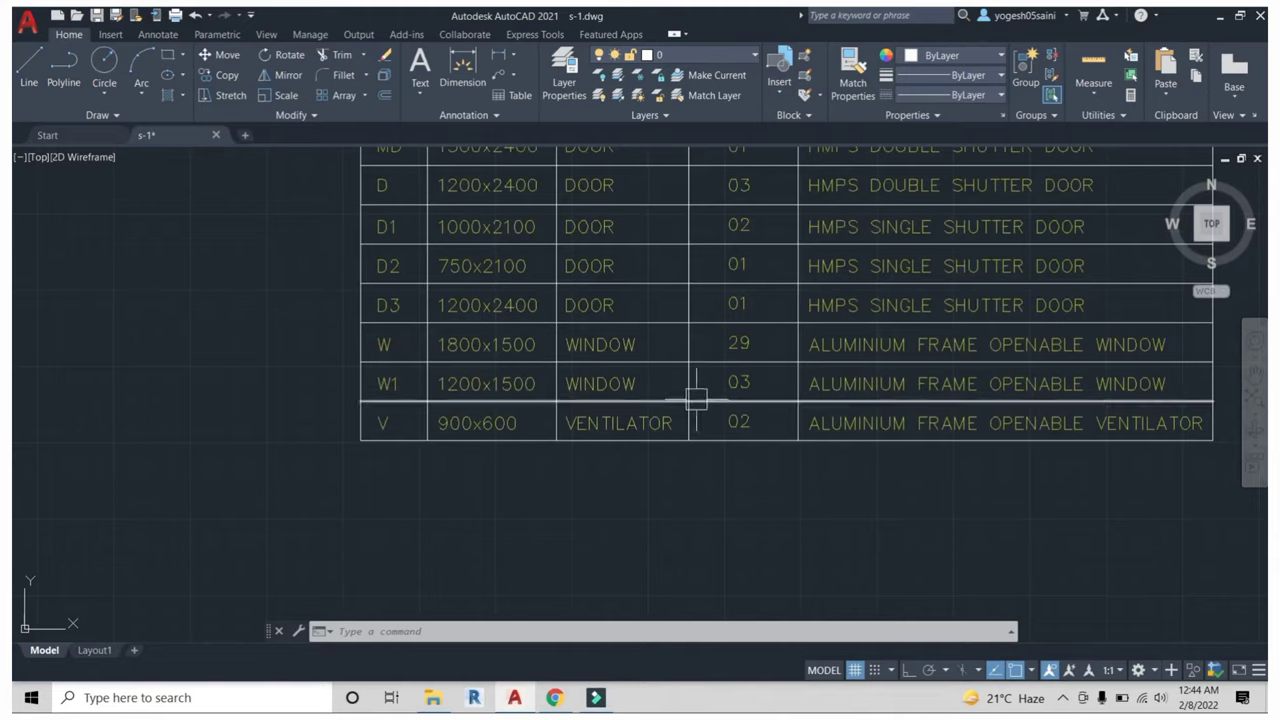
middle_drag(691, 394, 423, 349)
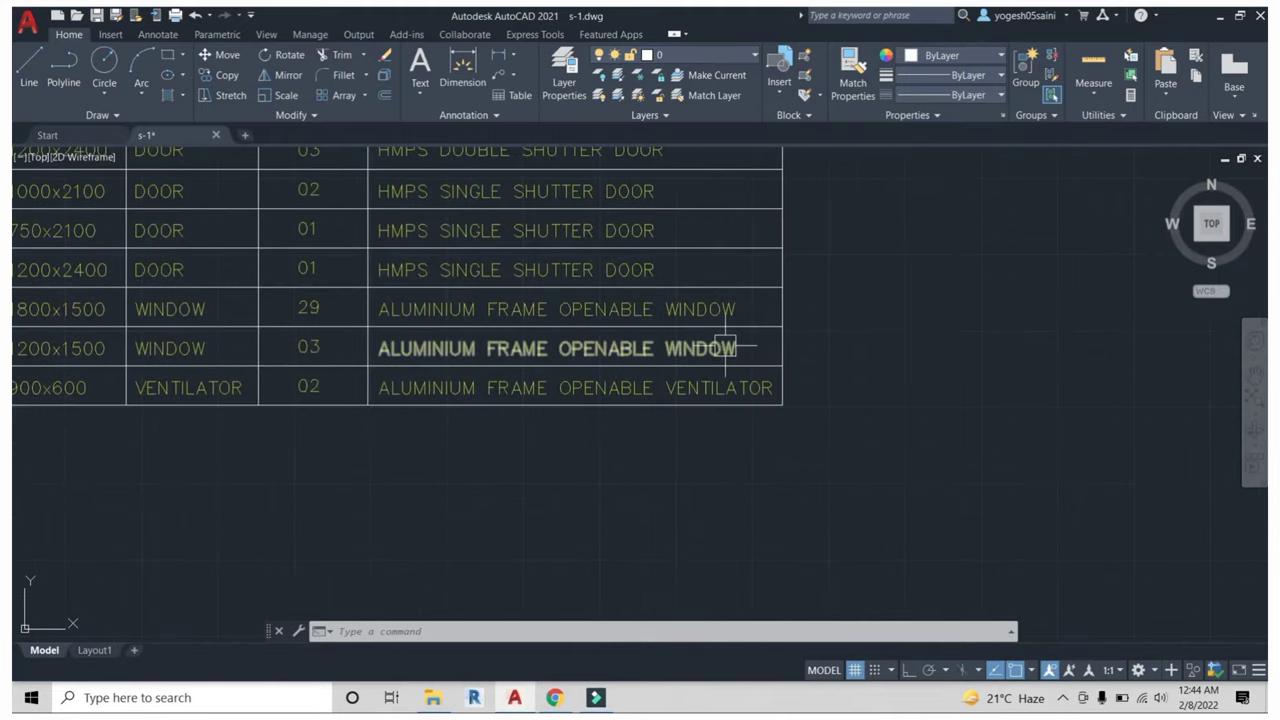
Zoom out and centre the view on the top-left C & R Panel Room plan.
scroll(726, 347, down, 4)
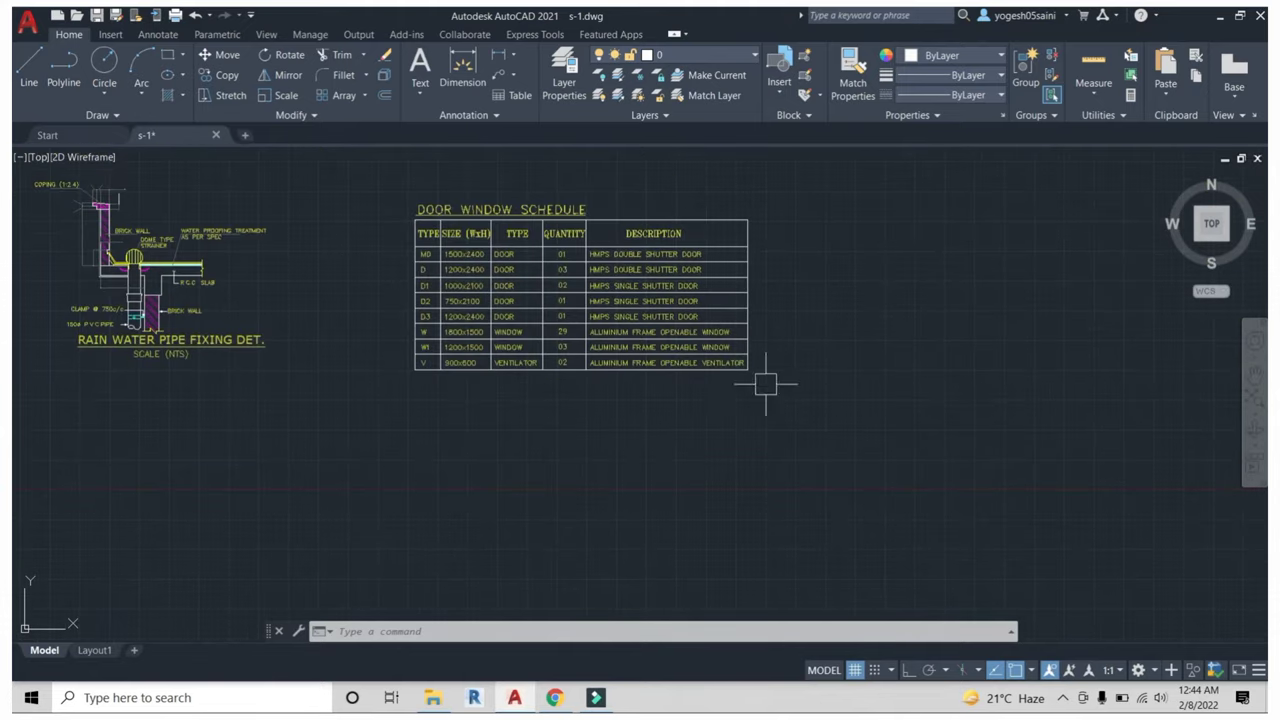
scroll(758, 300, down, 2)
scroll(817, 306, down, 2)
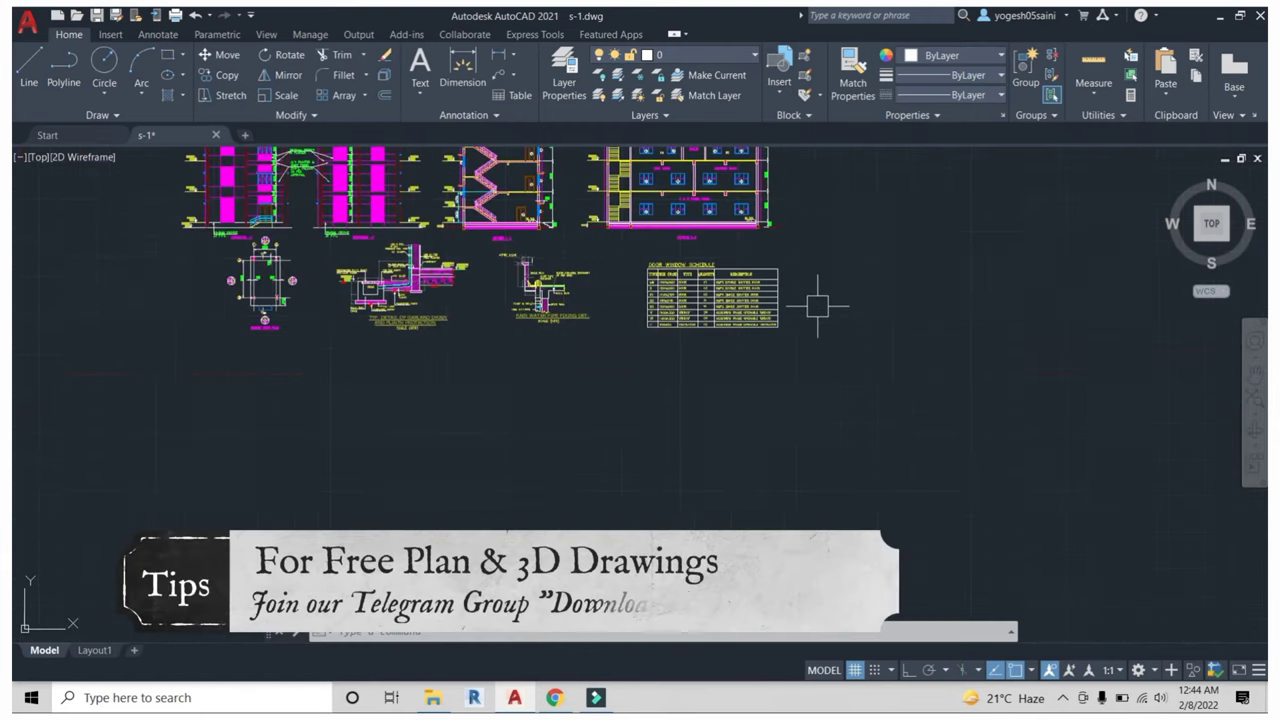
scroll(817, 306, down, 1)
scroll(790, 400, down, 2)
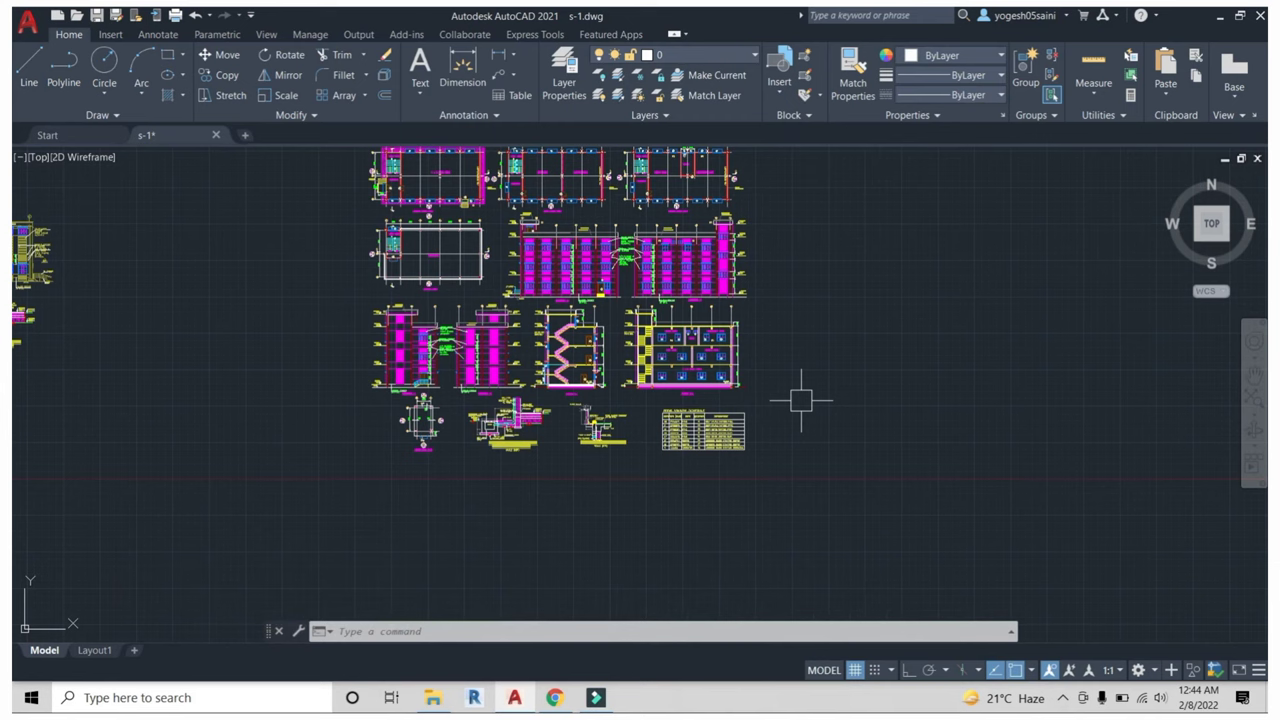
middle_drag(679, 318, 735, 464)
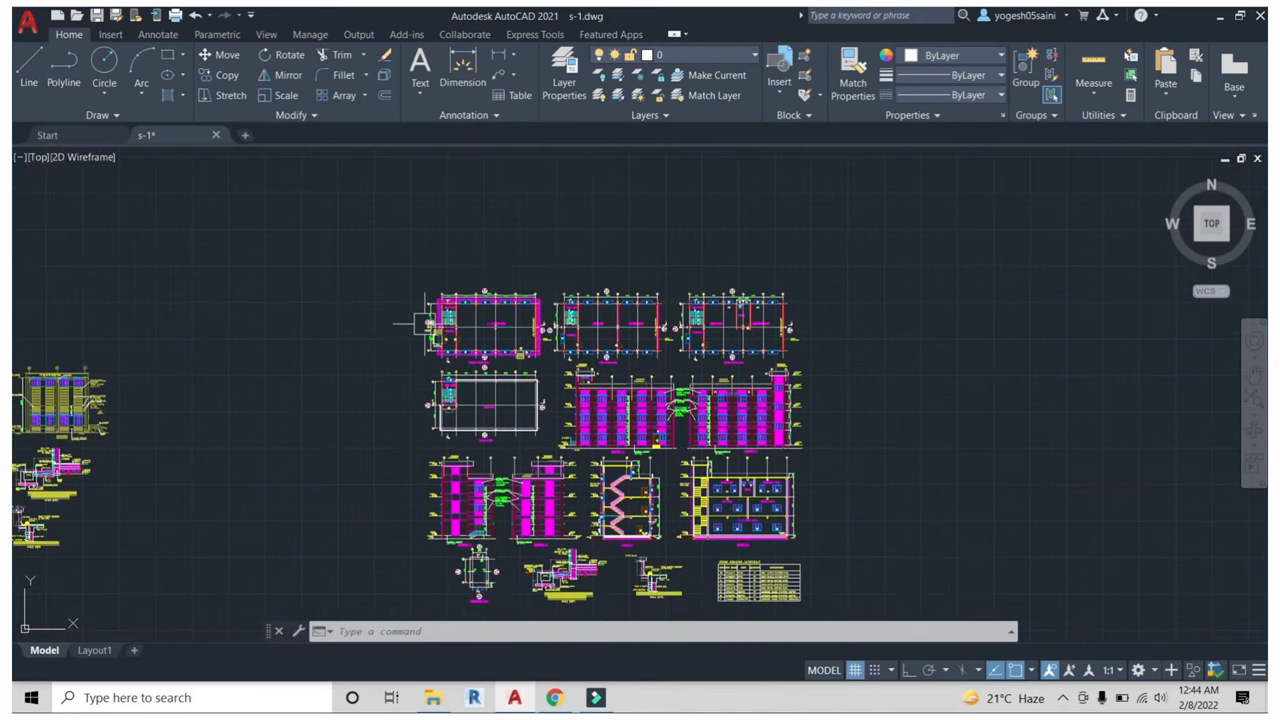
scroll(422, 322, up, 4)
scroll(522, 279, up, 4)
Select all similar wall columns and add grid lines 3, 4 and 5.
click(589, 250)
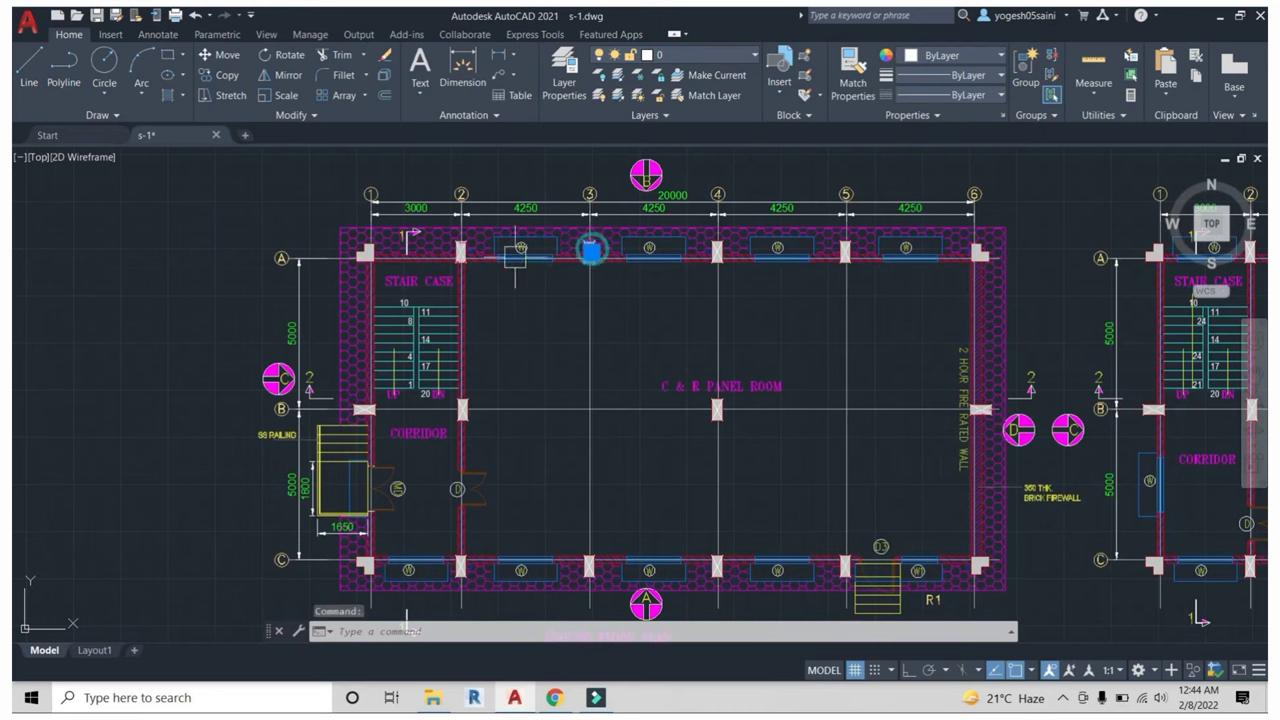
click(462, 250)
scroll(466, 245, up, 5)
key(Escape)
click(464, 234)
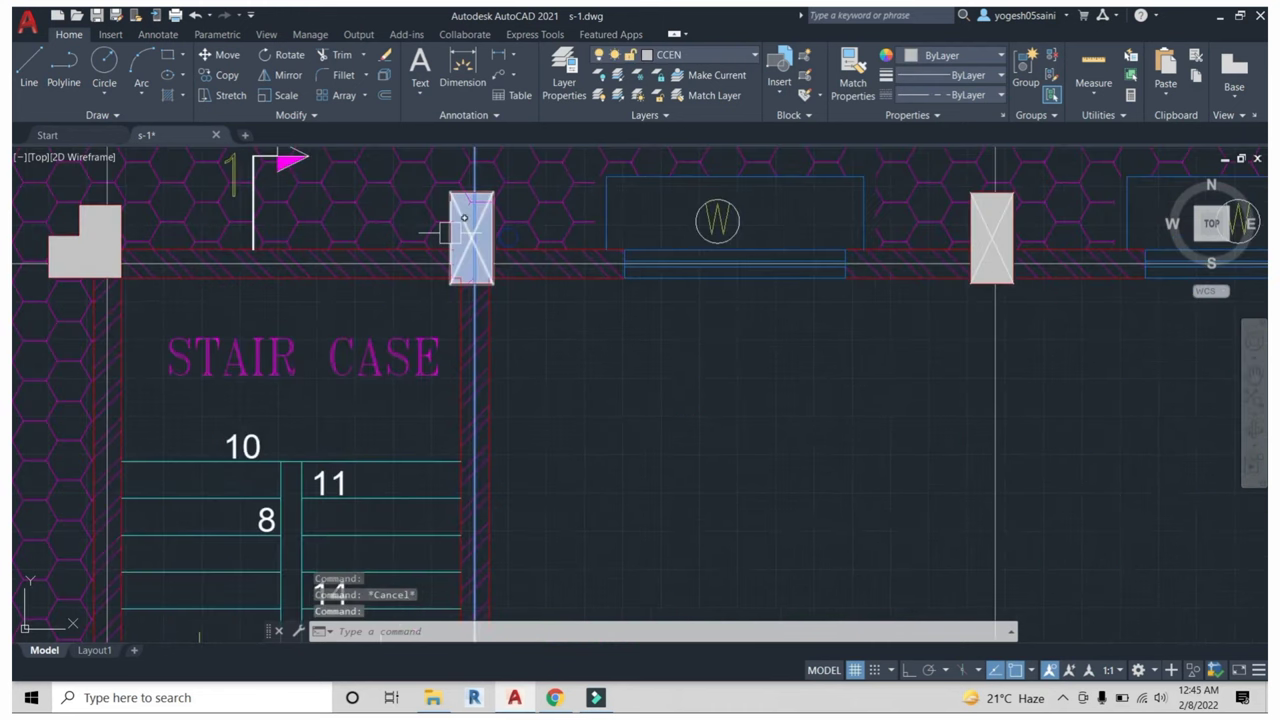
right_click(462, 238)
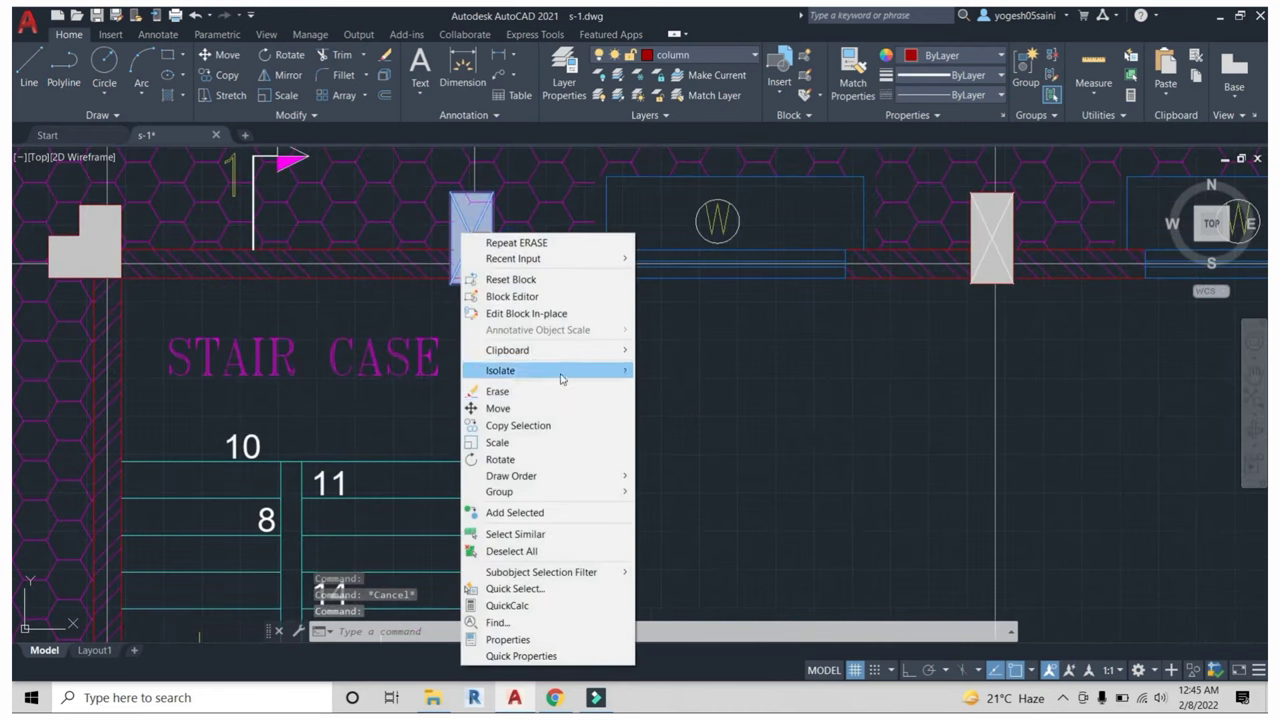
click(515, 534)
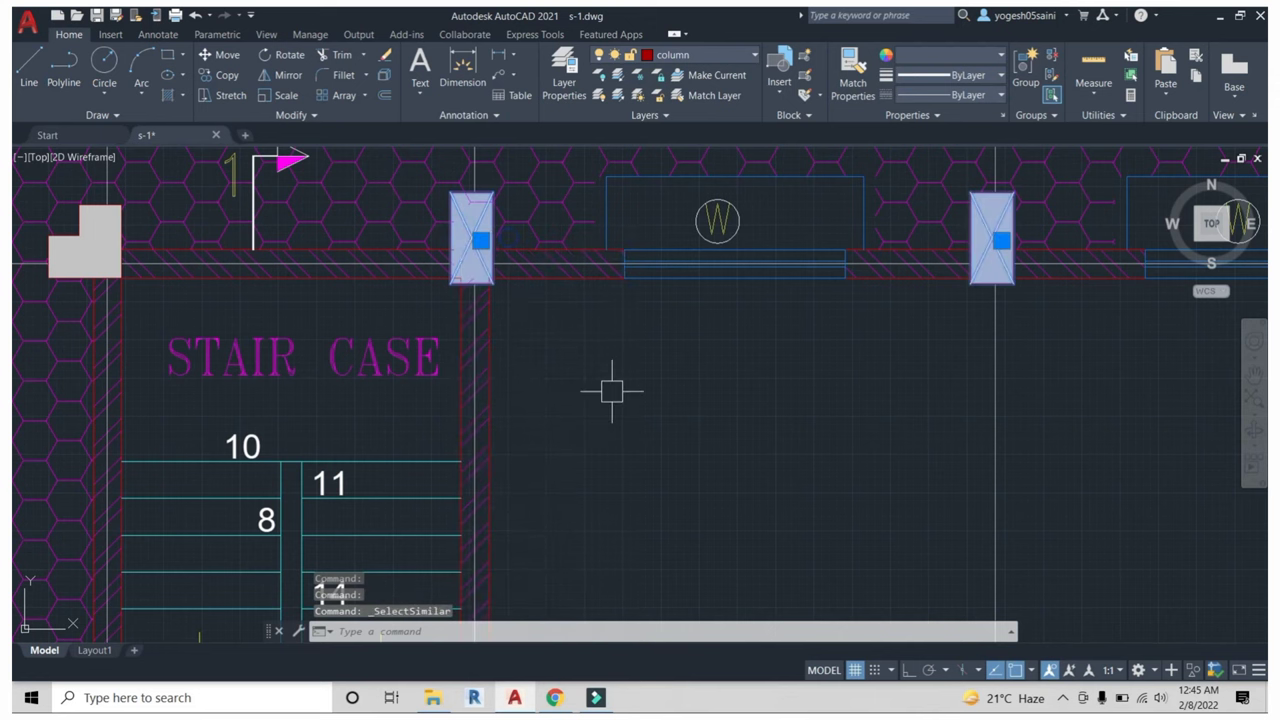
scroll(611, 383, down, 5)
scroll(622, 332, up, 2)
click(780, 345)
click(586, 343)
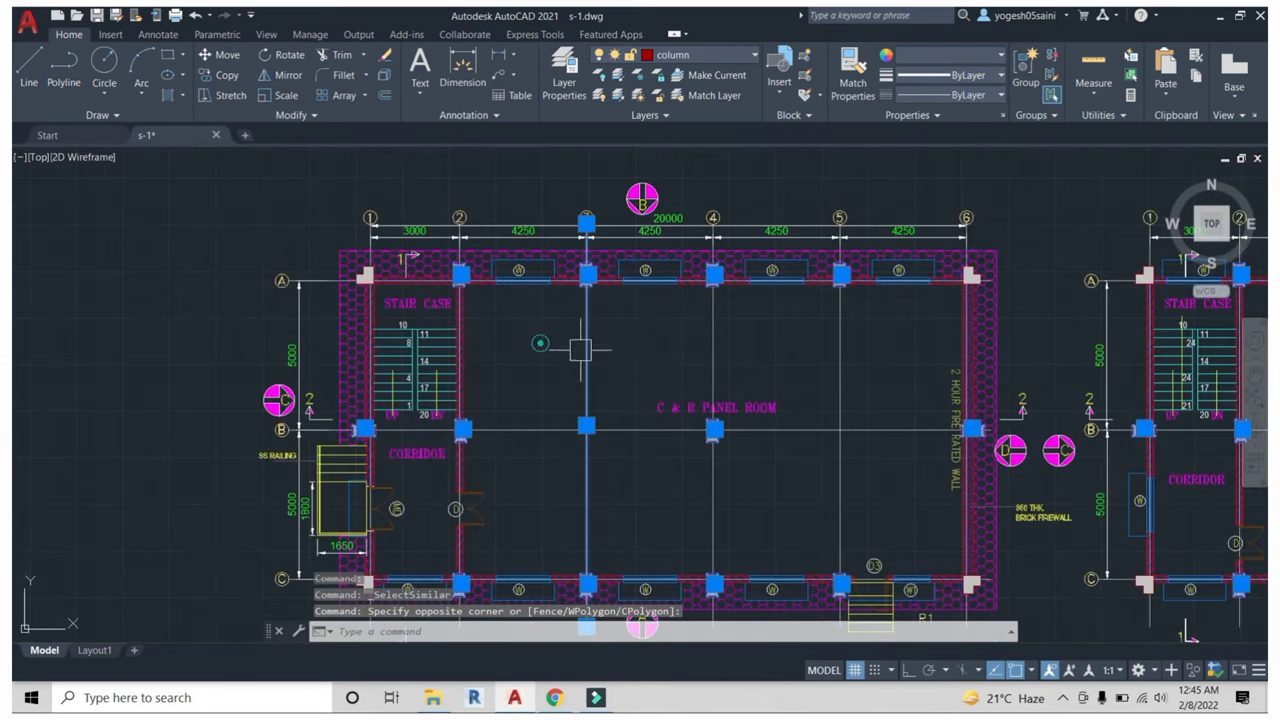
click(930, 345)
click(698, 342)
click(843, 345)
click(819, 329)
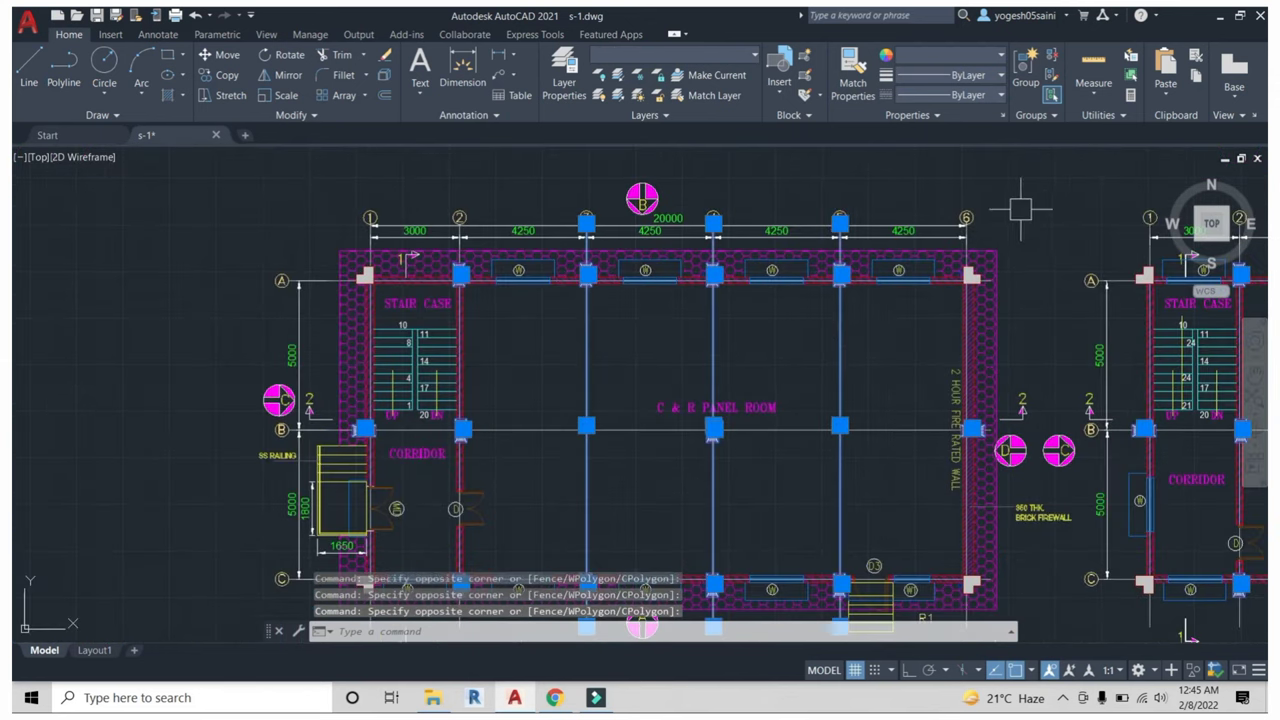
Add the grid bubbles and dimensions, removing the other plans' columns from the selection.
scroll(617, 242, up, 4)
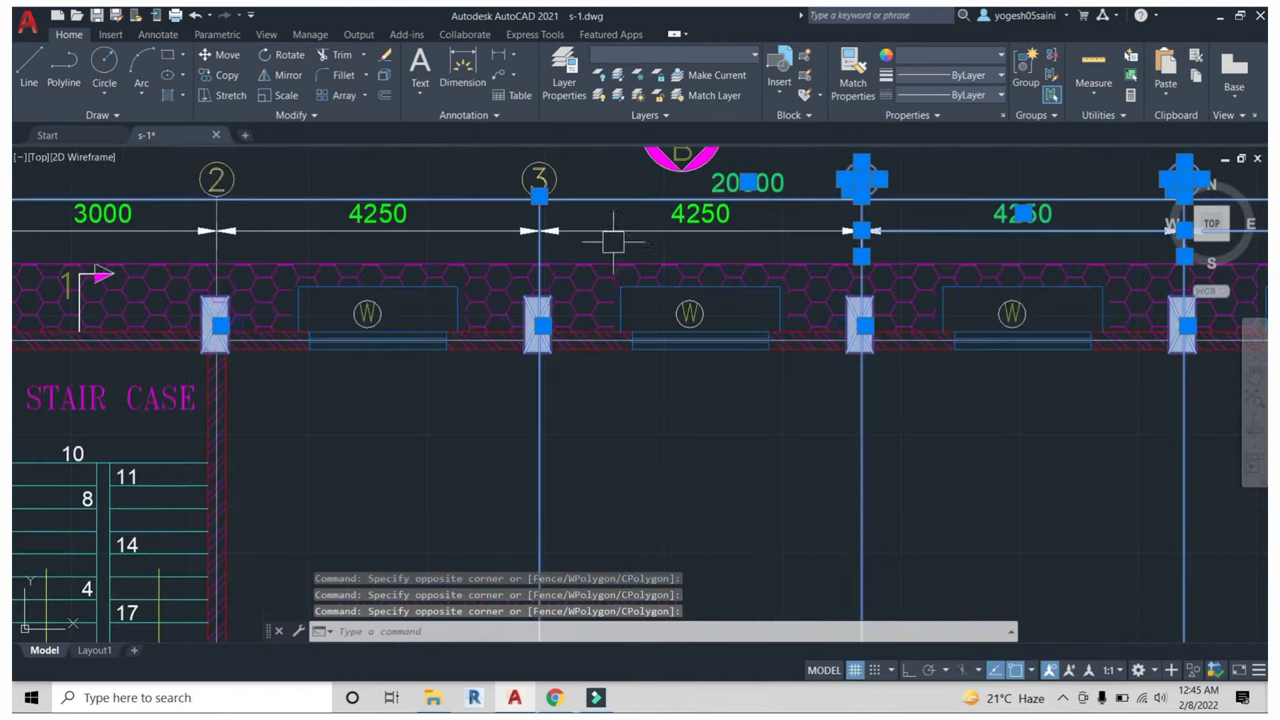
click(617, 242)
scroll(619, 242, down, 5)
click(376, 222)
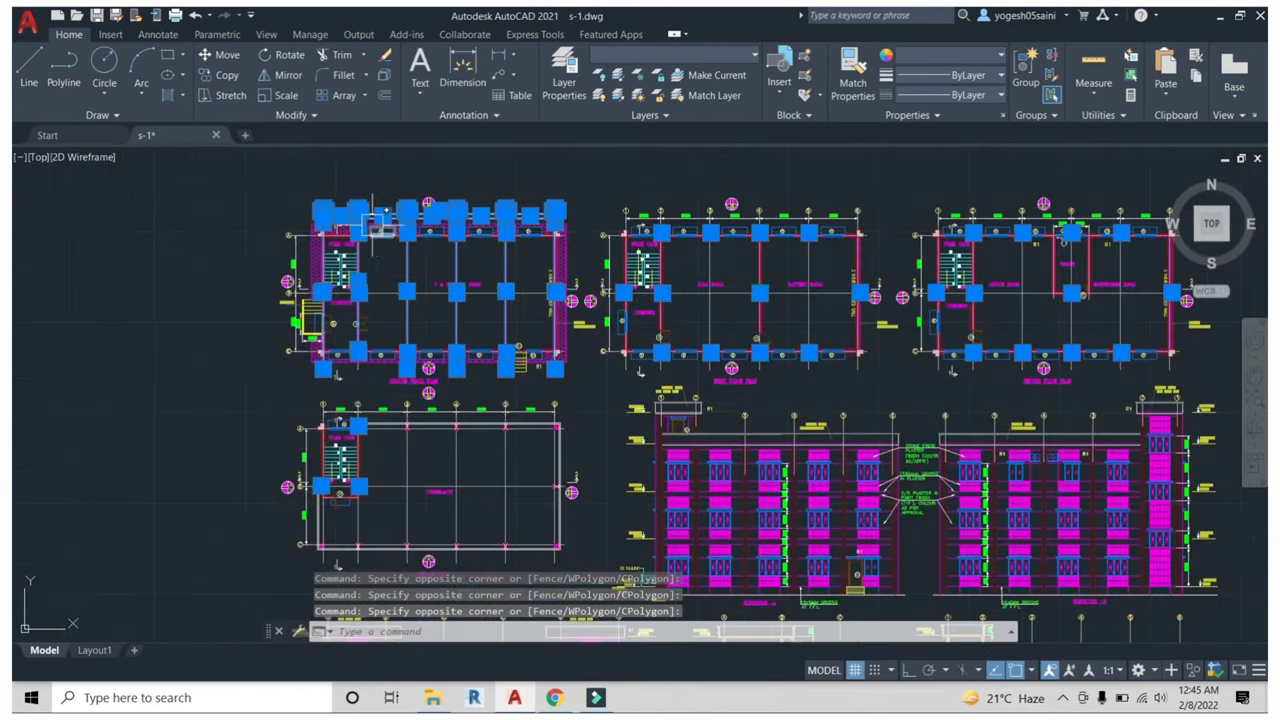
scroll(605, 330, down, 2)
click(605, 204)
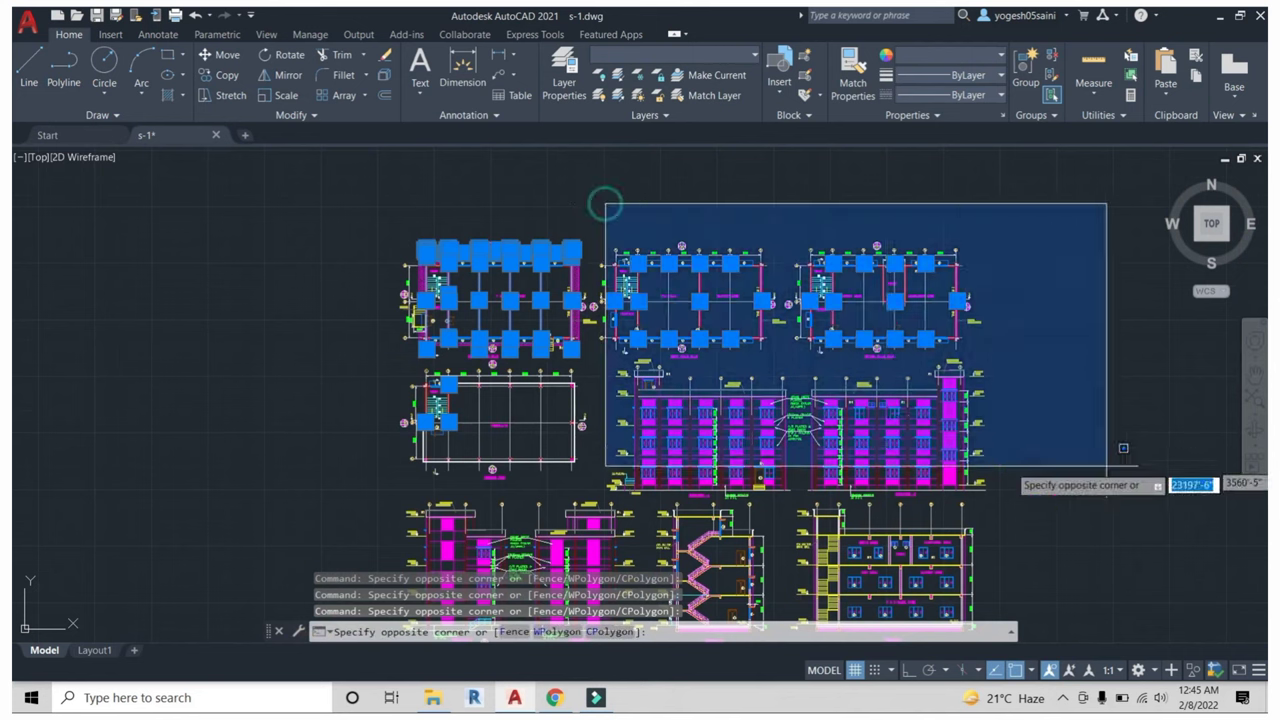
click(1114, 534)
scroll(525, 390, down, 2)
mouse_move(511, 399)
middle_down()
mouse_move(525, 357)
mouse_move(757, 409)
middle_up()
scroll(525, 357, down, 2)
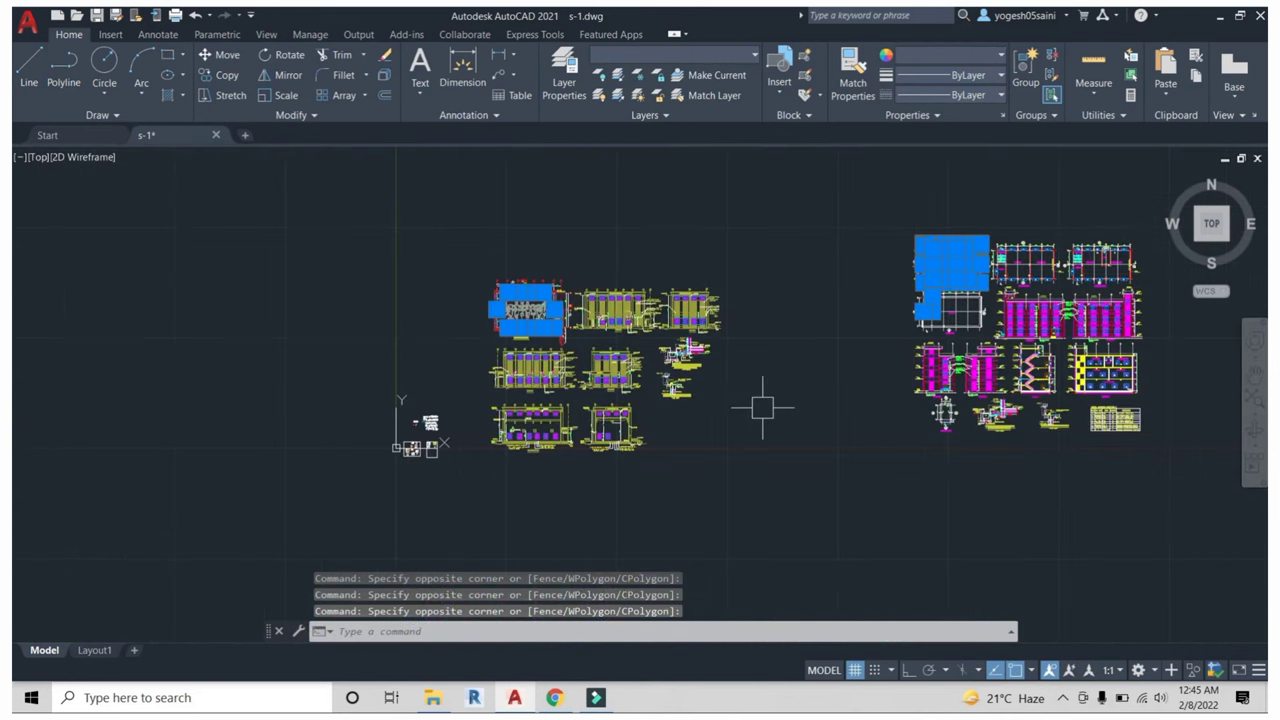
click(749, 480)
click(329, 223)
scroll(422, 388, up, 1)
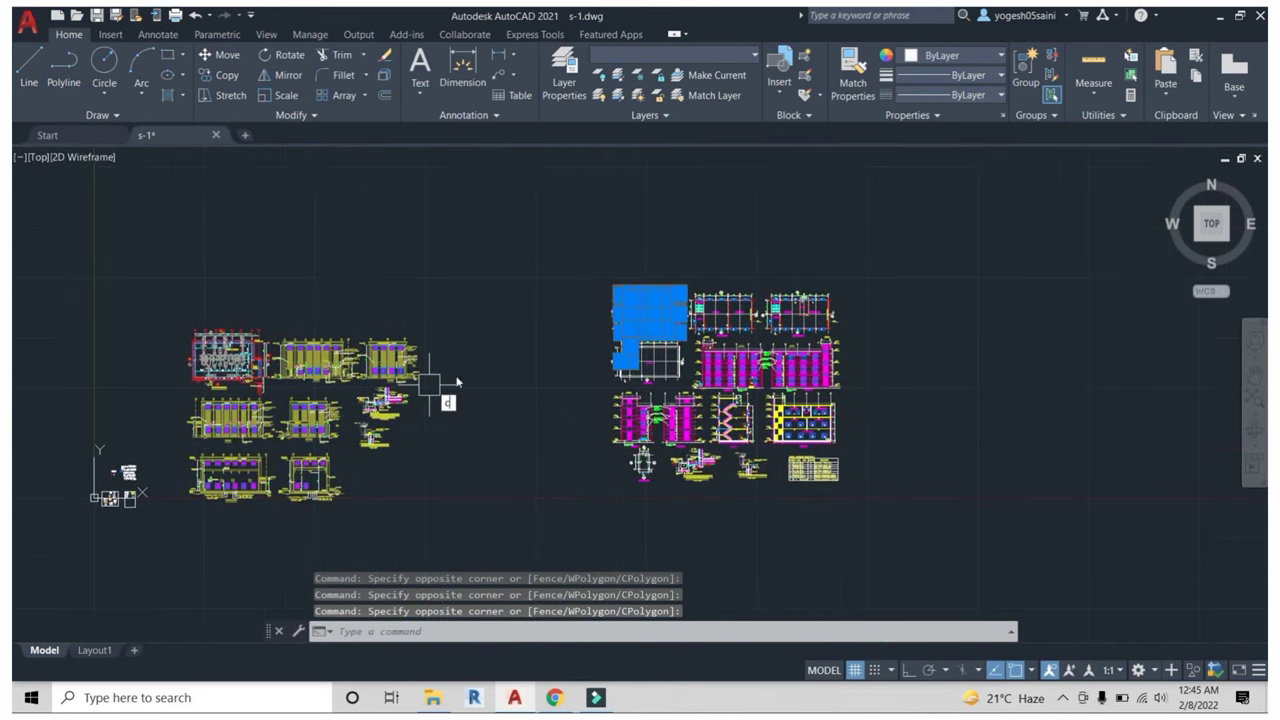
Copy the 39 selected grid objects into empty space above the drawings.
text(o)
key(Return)
click(968, 360)
middle_drag(980, 251, 980, 331)
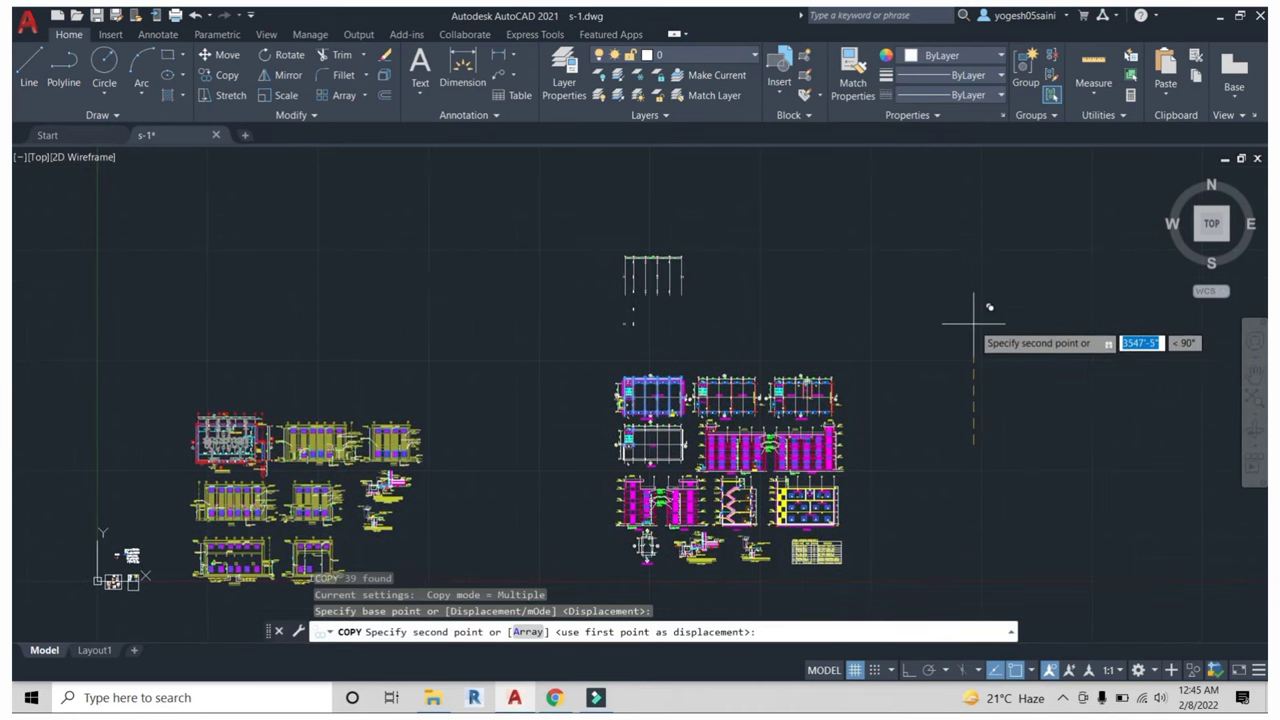
click(973, 323)
key(Escape)
key(Escape)
Erase the three stray objects from the copied grid.
scroll(600, 294, up, 4)
click(594, 307)
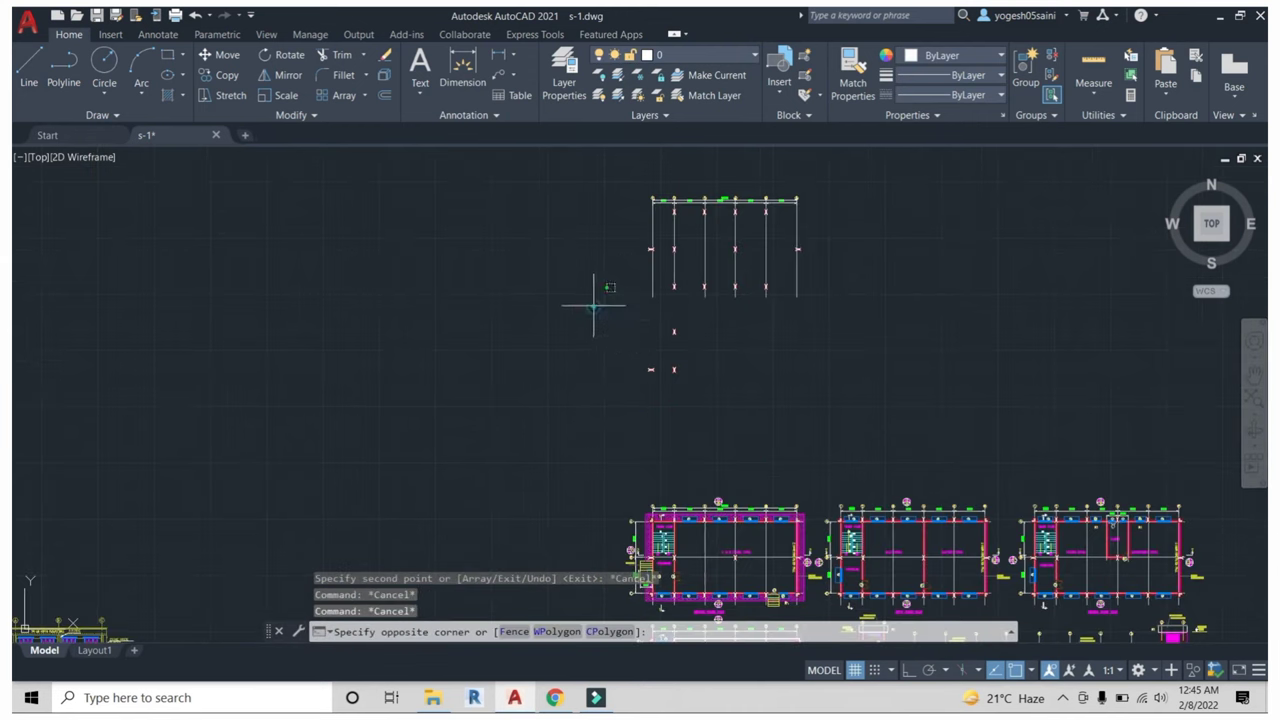
click(719, 402)
text(e)
key(Return)
scroll(743, 202, up, 4)
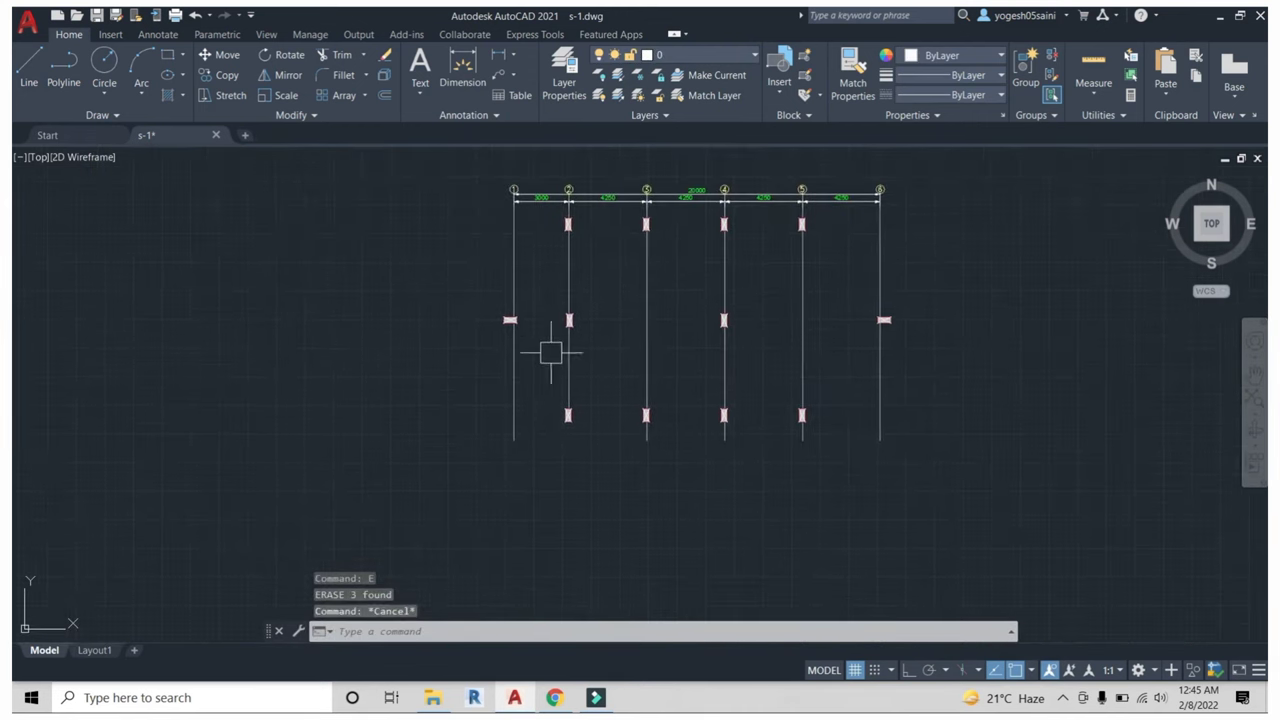
Start the LINE command and pan onto the copied grid and drawing groups.
key(Escape)
text(l)
key(Return)
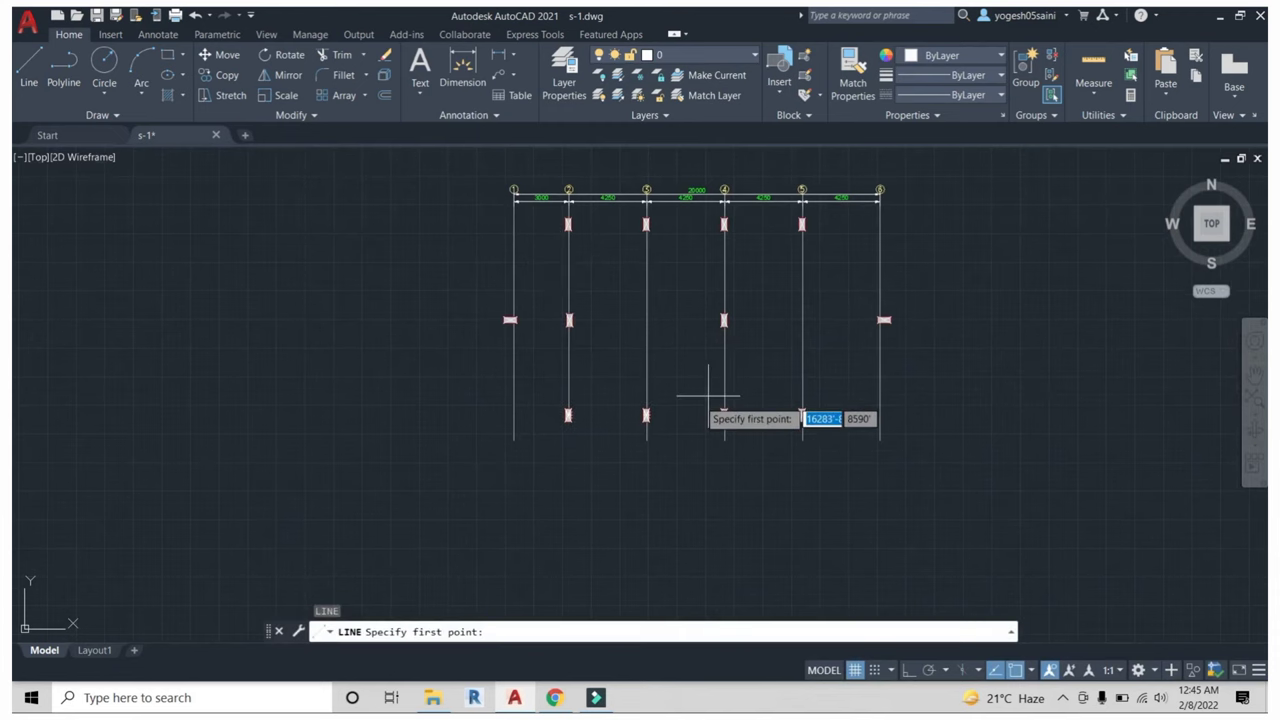
scroll(720, 370, down, 3)
middle_drag(757, 337, 628, 332)
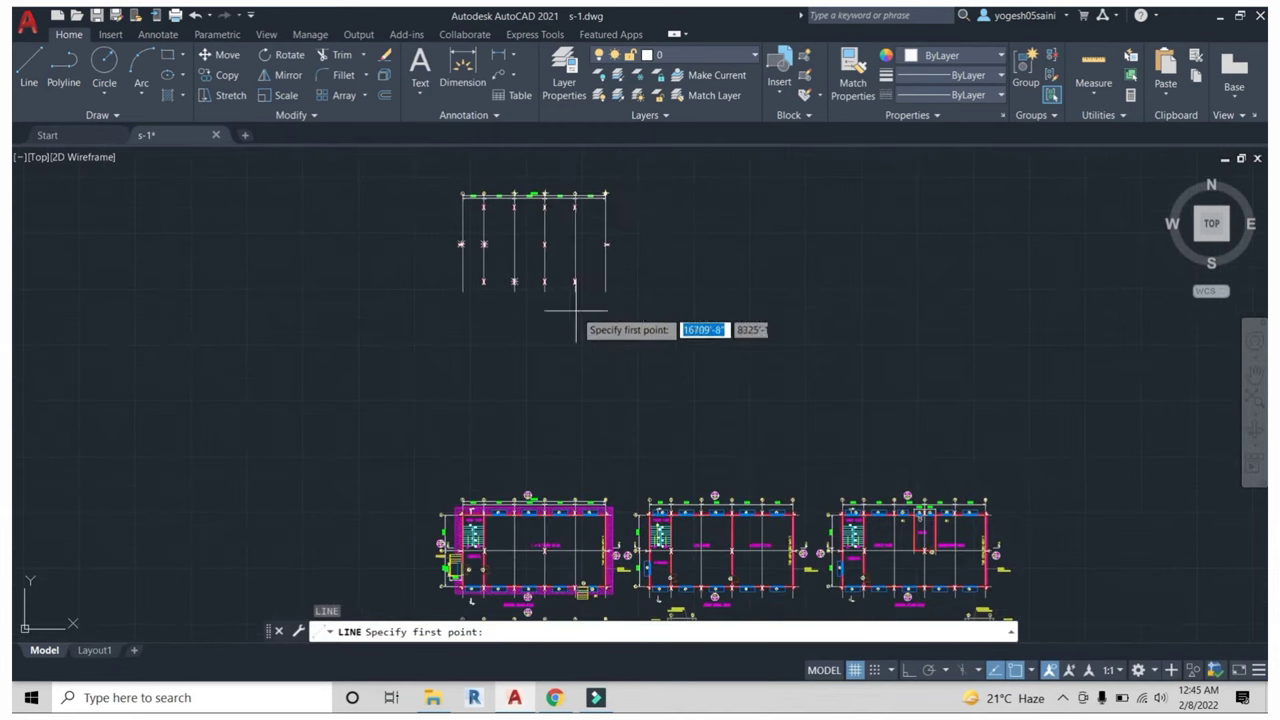
scroll(536, 217, up, 5)
scroll(536, 217, up, 3)
scroll(654, 267, down, 5)
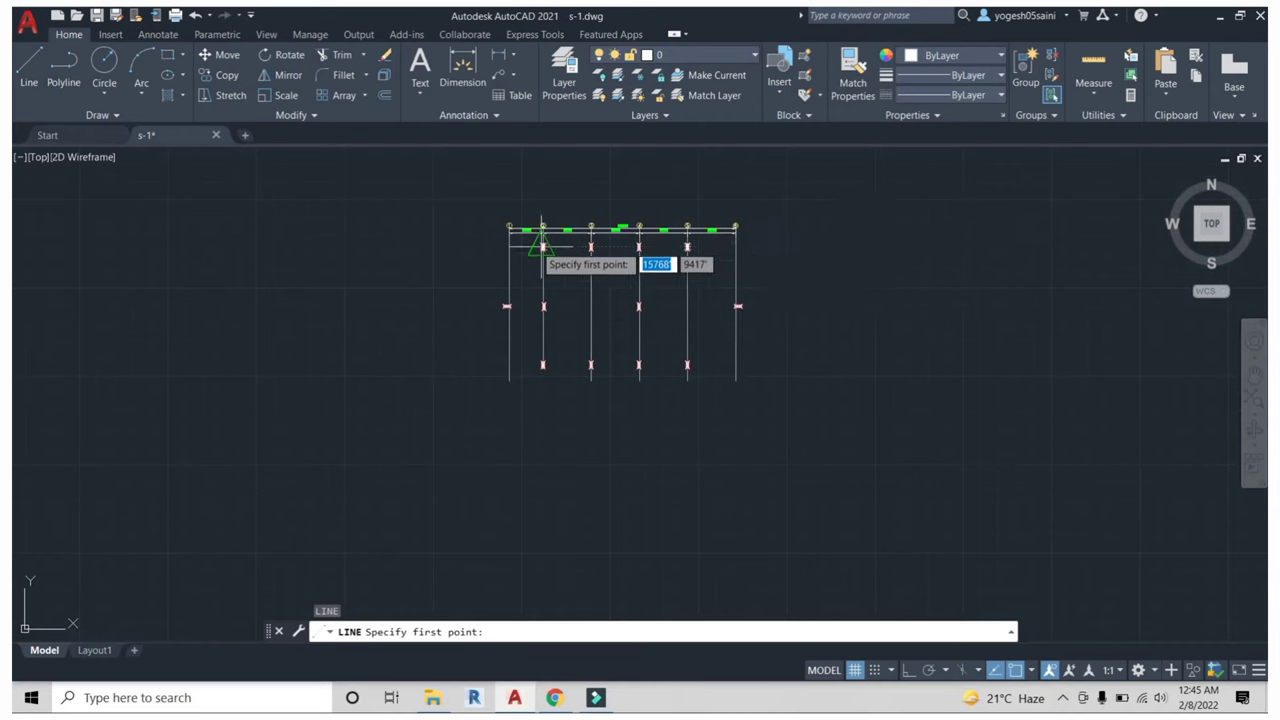
scroll(620, 300, down, 5)
middle_drag(628, 453, 645, 383)
Cancel the line command and zoom out, moving over to the other sheet set.
key(Escape)
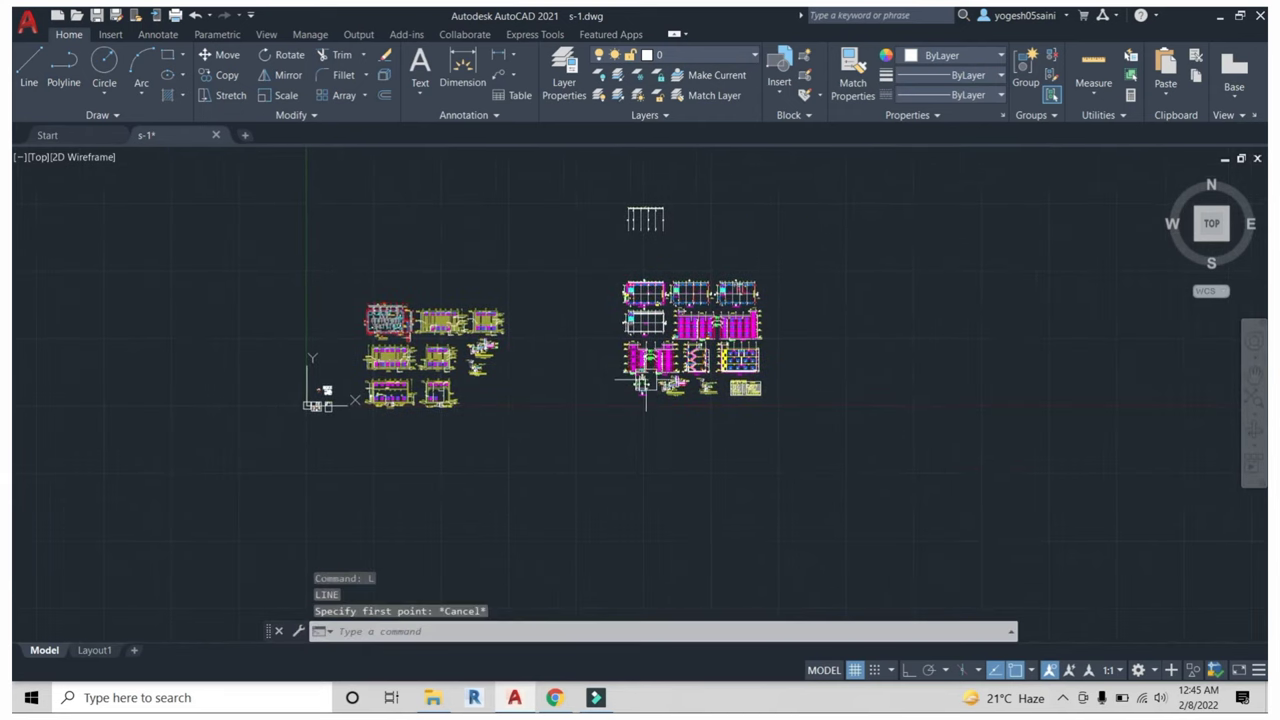
scroll(417, 406, down, 3)
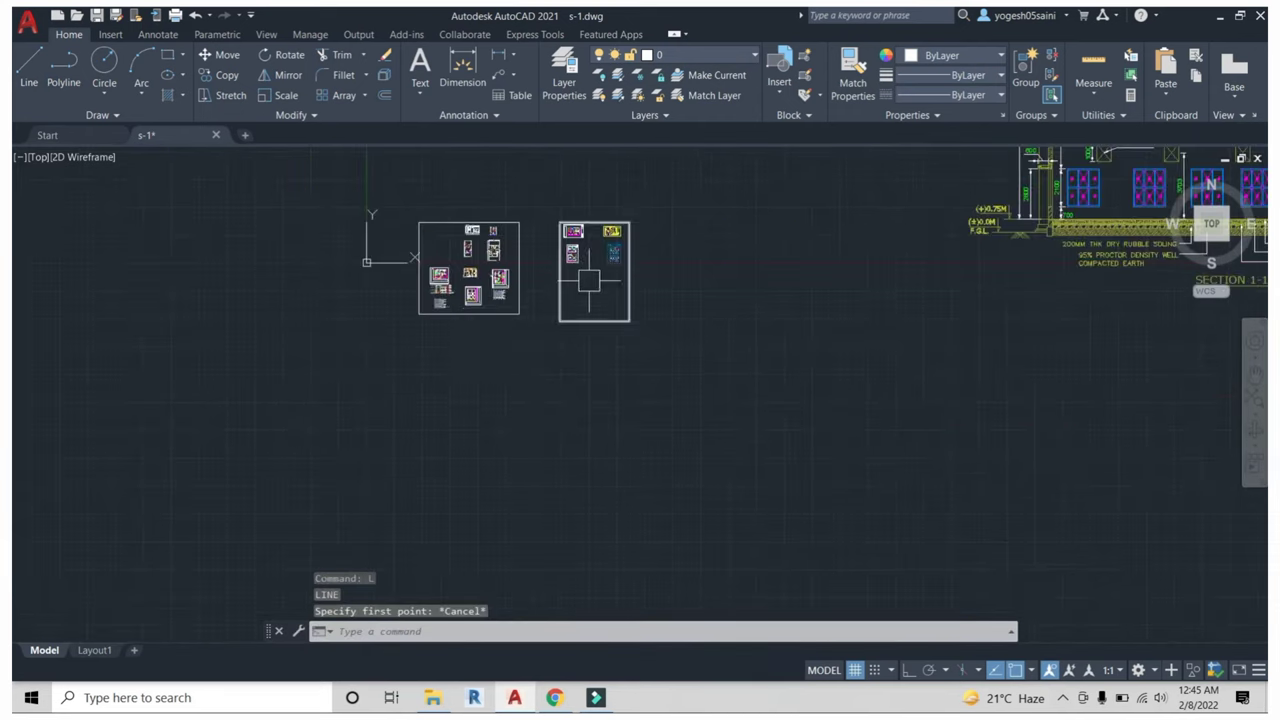
scroll(523, 334, up, 2)
middle_drag(523, 334, 559, 389)
scroll(491, 349, up, 3)
scroll(491, 340, up, 3)
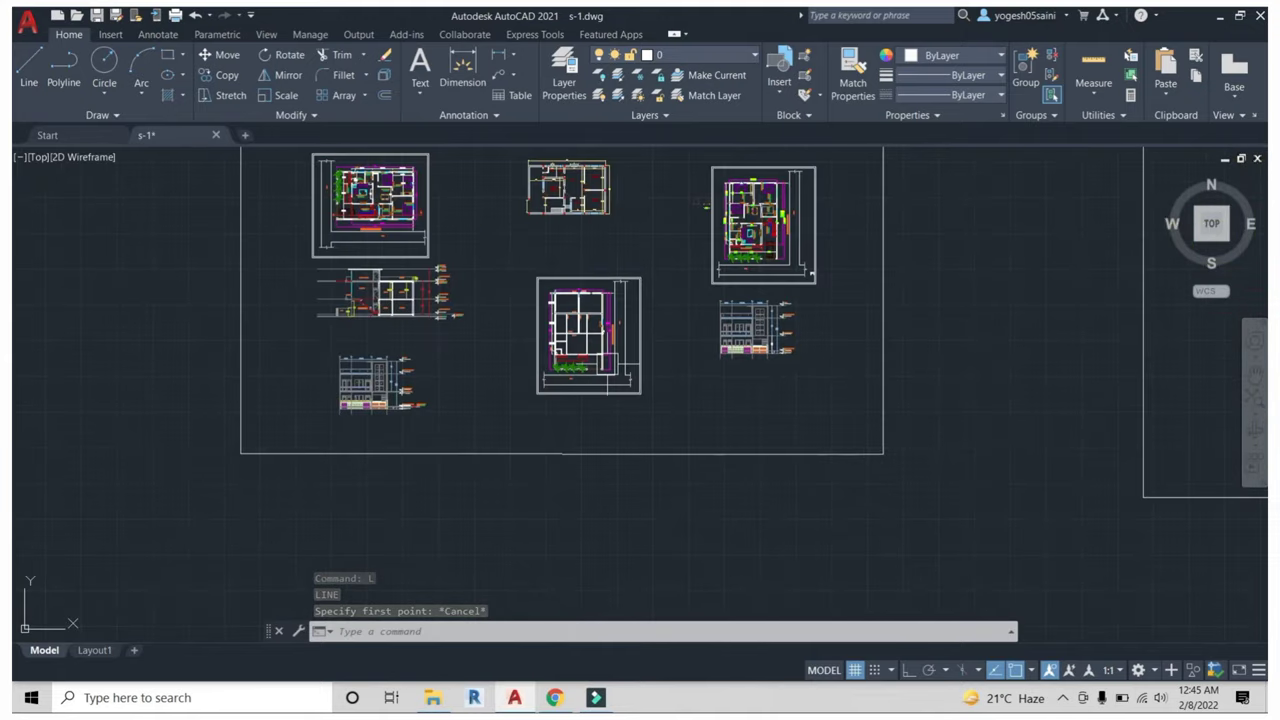
scroll(486, 300, up, 4)
scroll(624, 418, down, 2)
scroll(511, 323, up, 4)
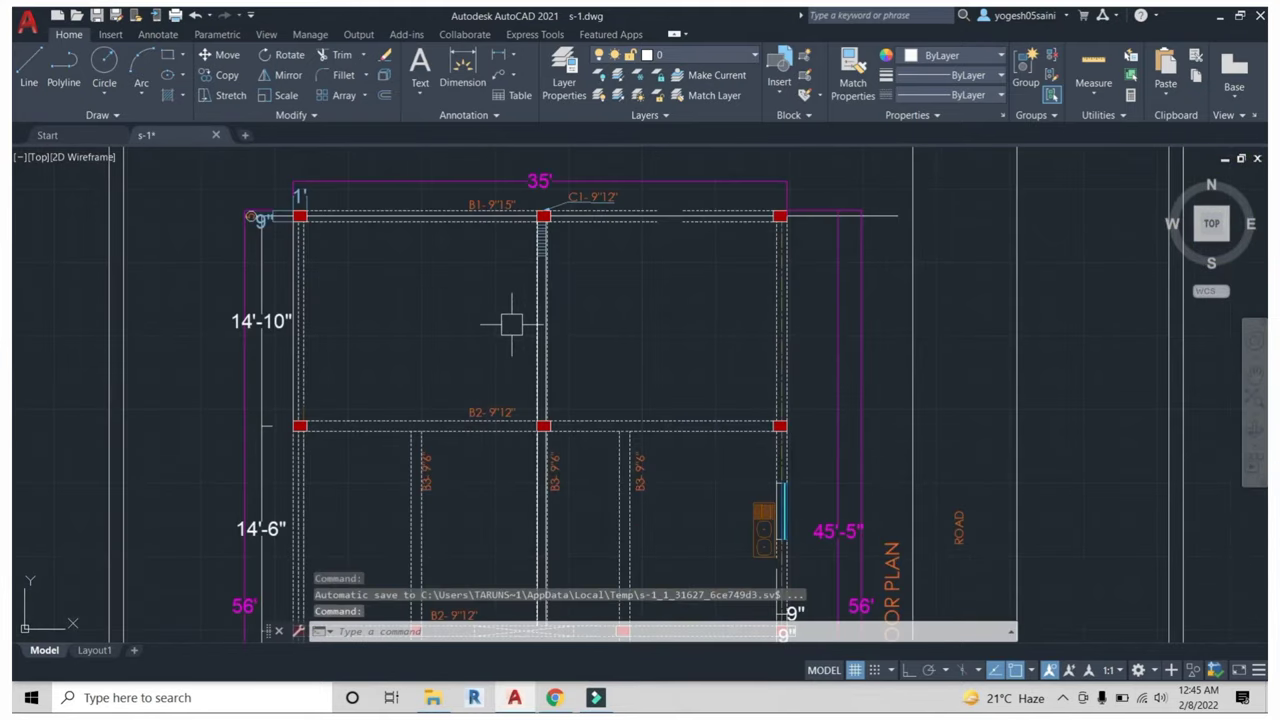
Frame the ground-floor beam grid with C1 columns and the B1, B2, B3 beams.
middle_drag(531, 308, 559, 290)
scroll(602, 180, up, 2)
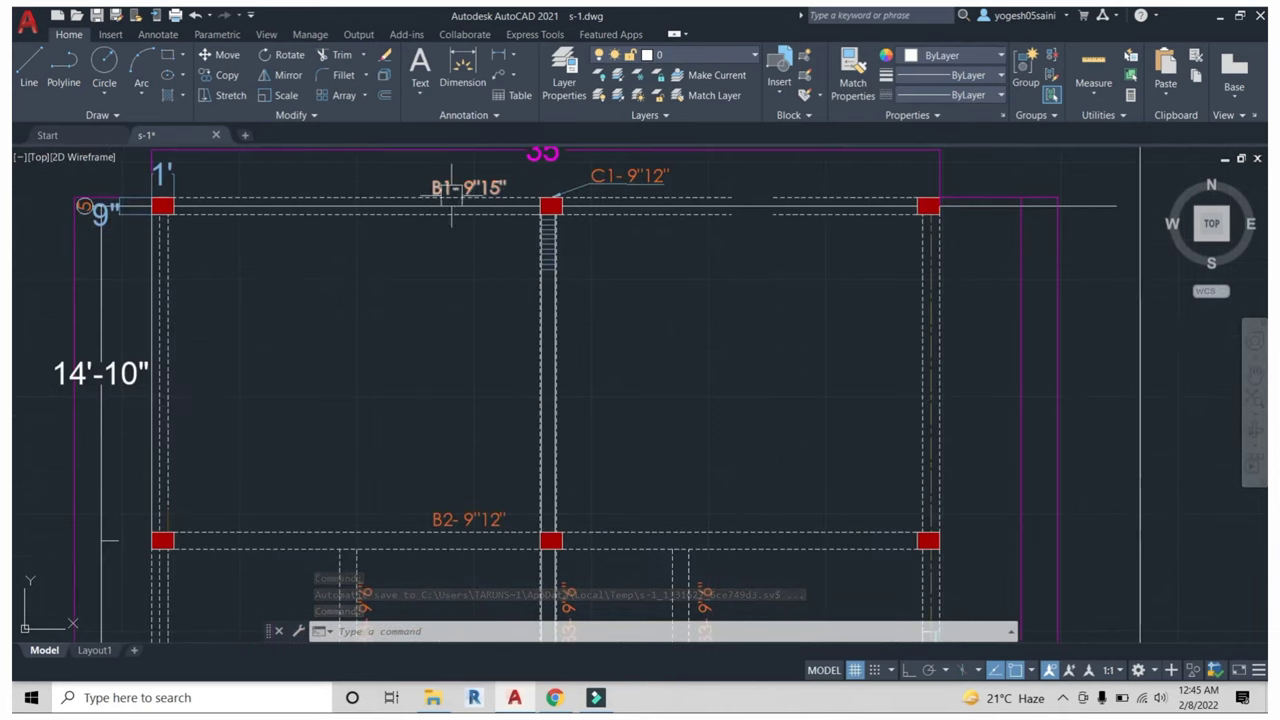
mouse_move(481, 519)
middle_down()
mouse_move(473, 397)
mouse_move(509, 486)
middle_up()
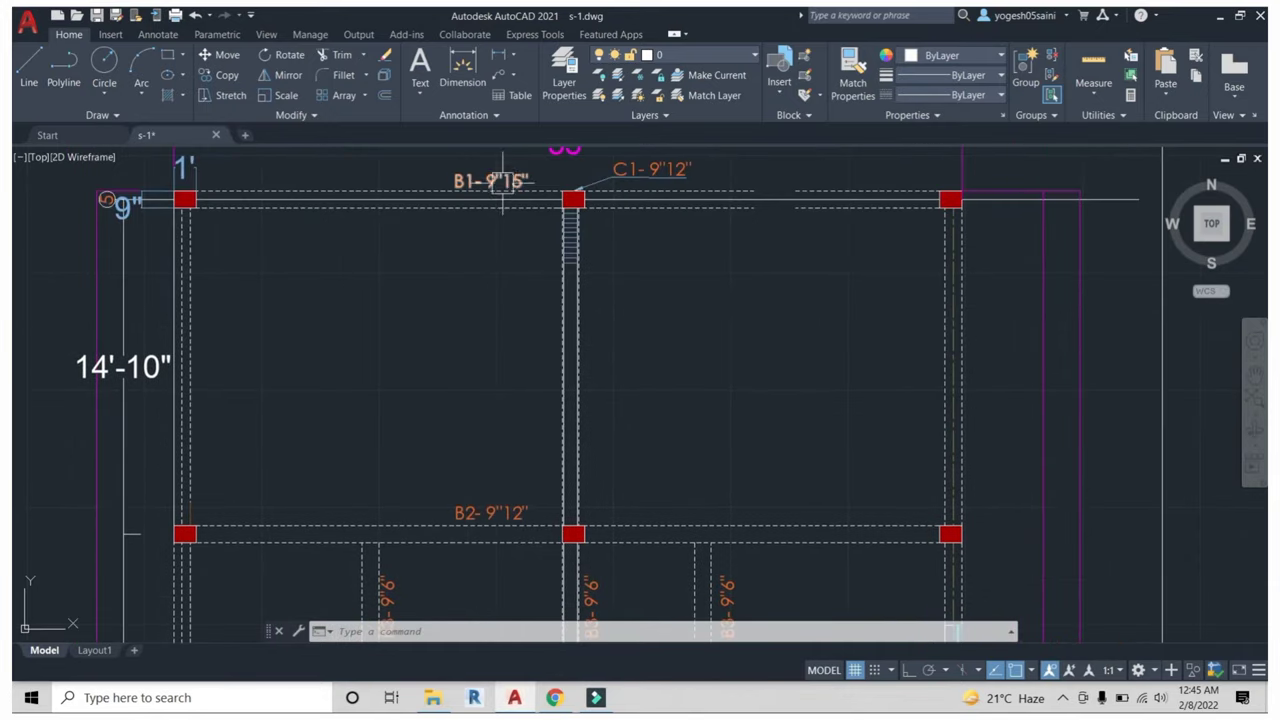
scroll(504, 177, up, 4)
scroll(544, 183, down, 6)
middle_drag(528, 377, 504, 337)
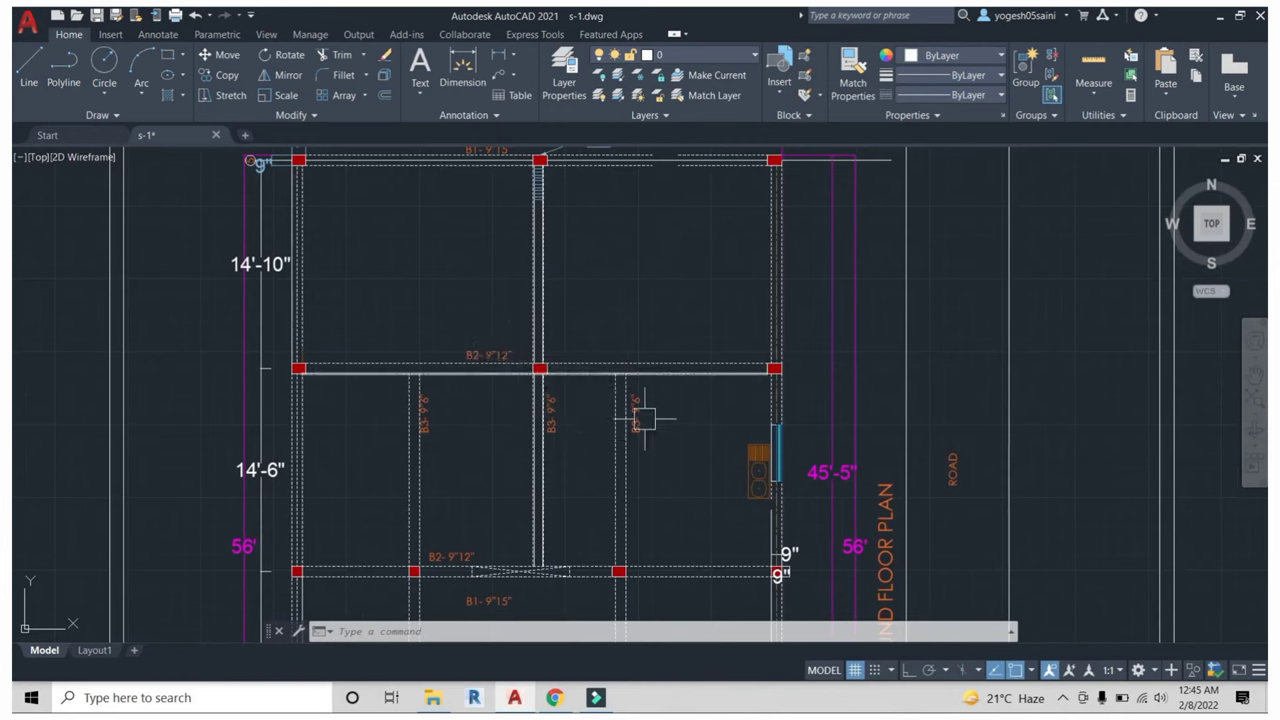
Erase the orange block beside the right wall of the ground-floor plan.
click(752, 465)
key(e)
key(Return)
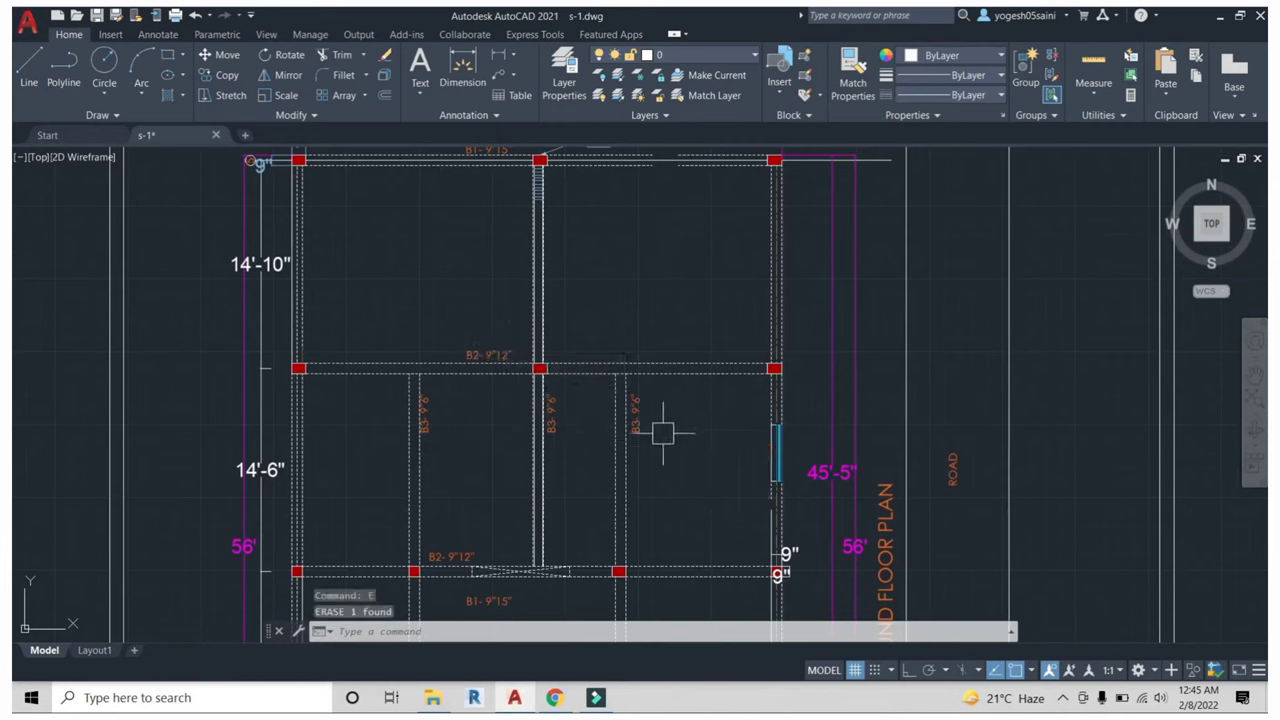
scroll(666, 430, down, 2)
scroll(600, 460, up, 4)
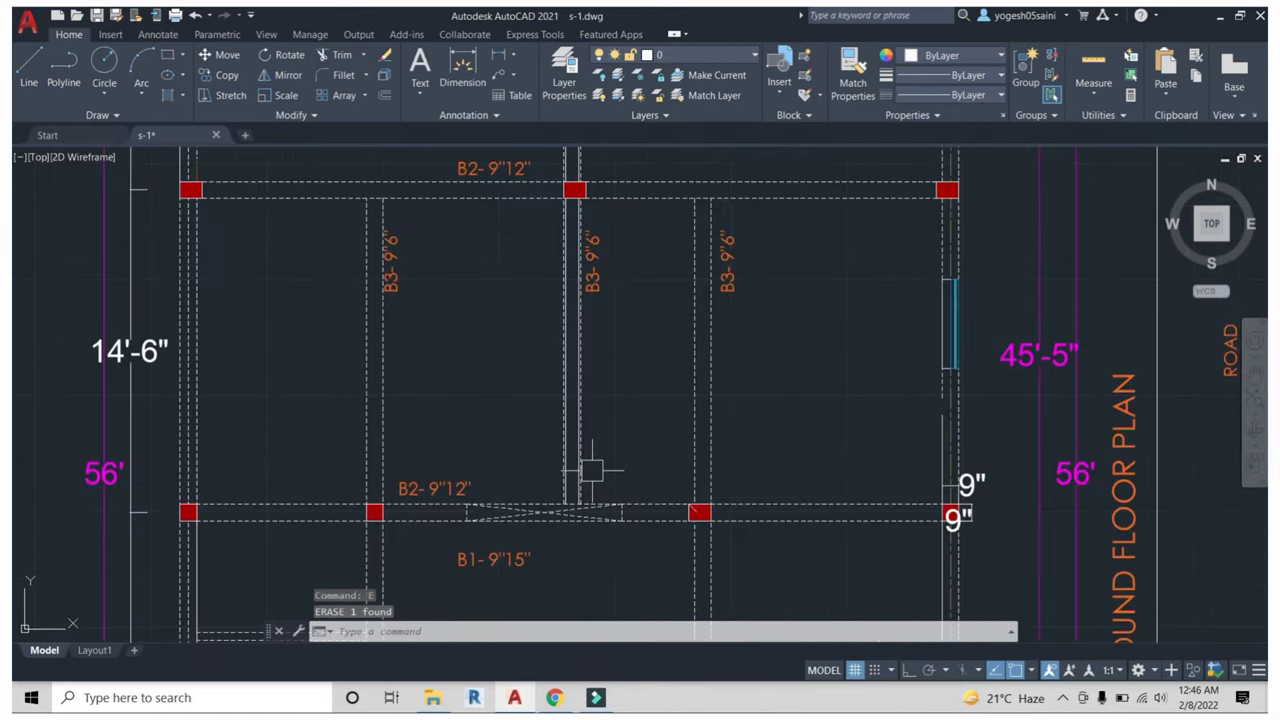
scroll(640, 400, down, 4)
Pan over the top bays and column labels of the ground-floor beam layout.
middle_drag(666, 357, 557, 429)
scroll(550, 372, up, 4)
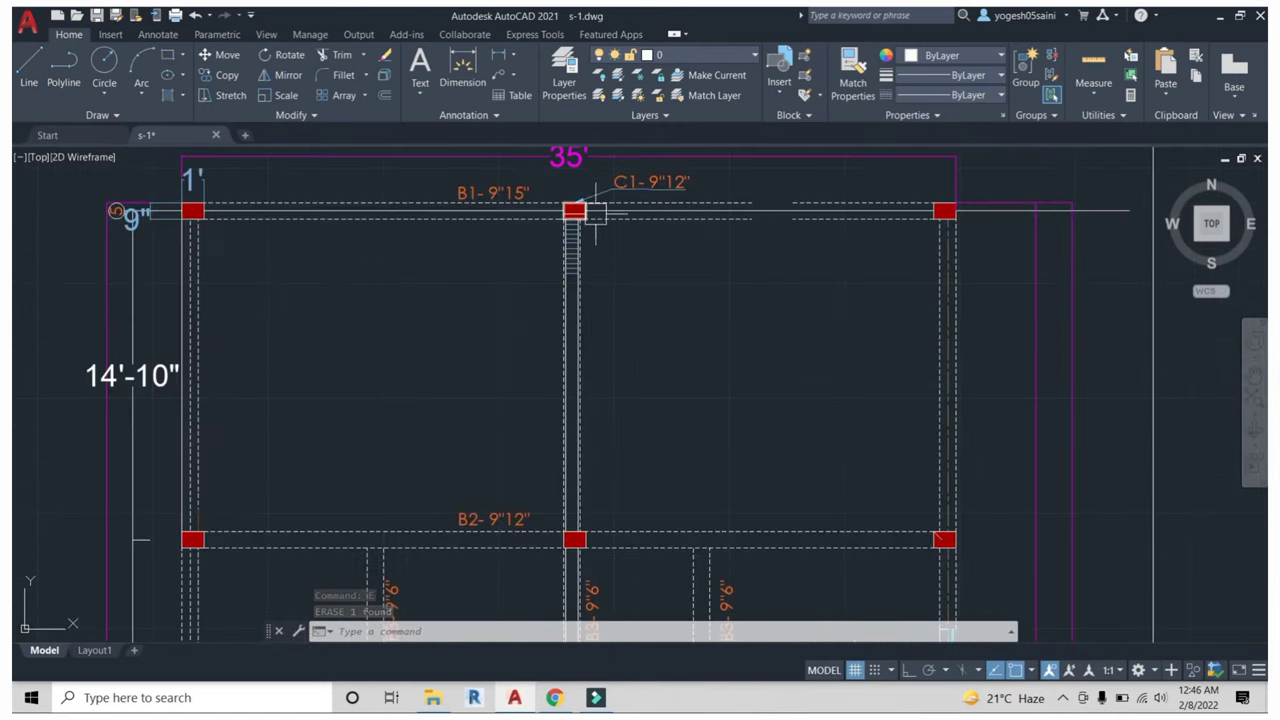
scroll(575, 210, up, 3)
scroll(537, 333, up, 2)
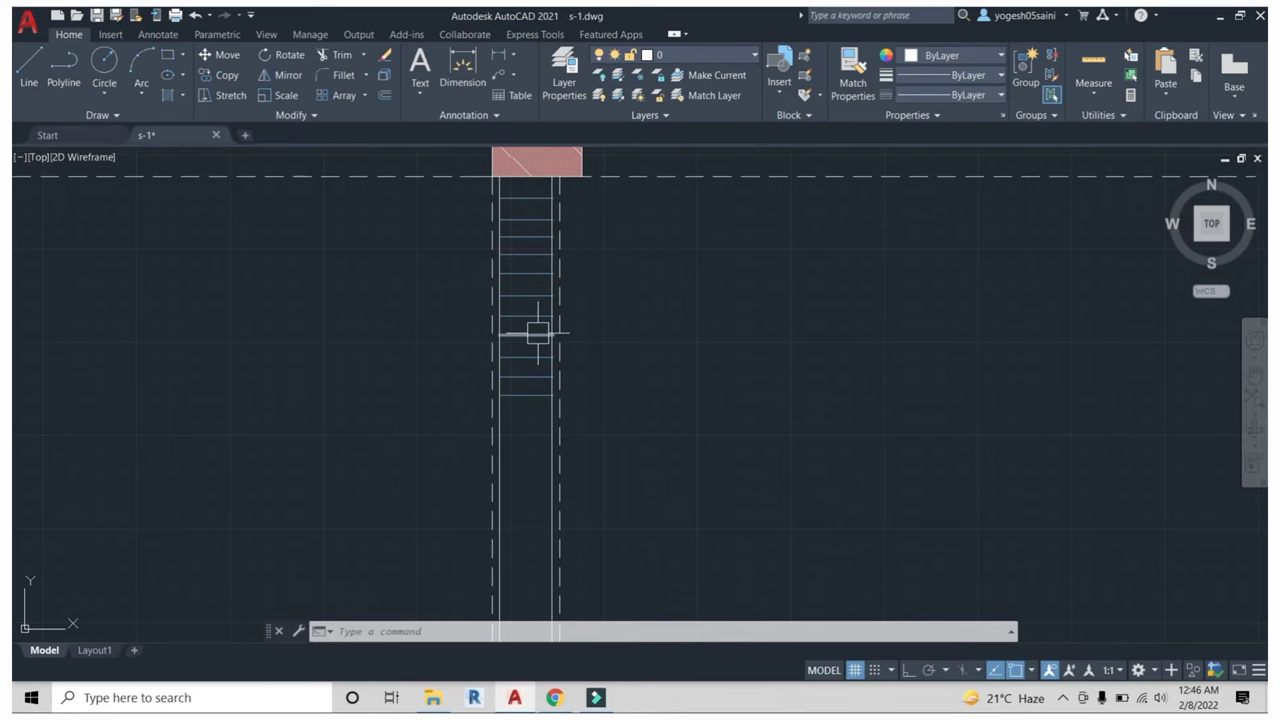
scroll(571, 300, down, 1)
scroll(610, 335, down, 1)
scroll(640, 345, down, 1)
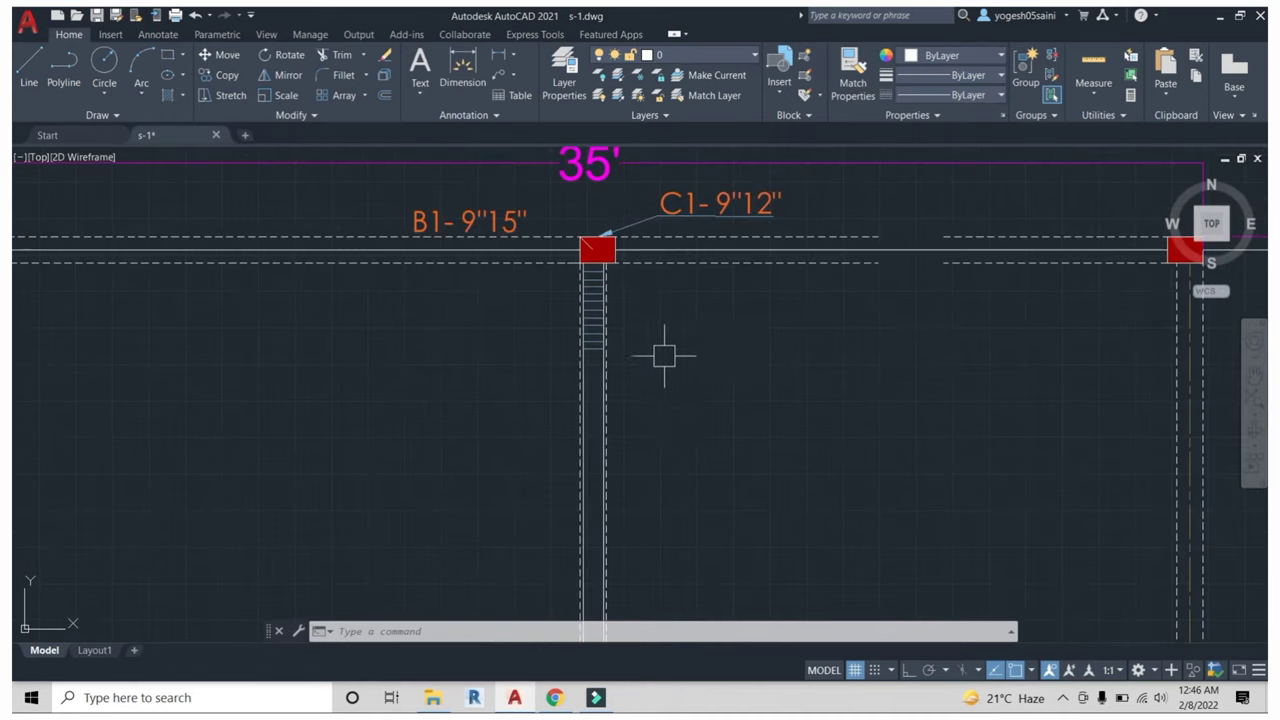
middle_drag(680, 398, 645, 320)
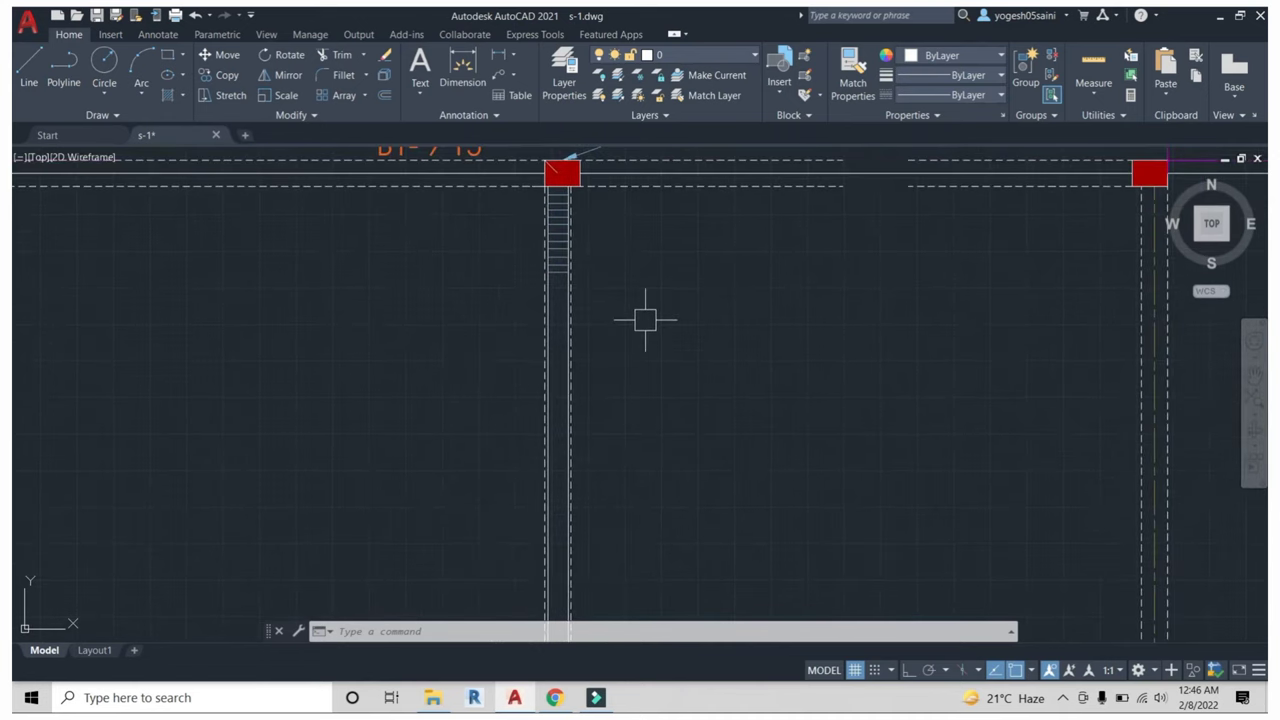
scroll(645, 320, down, 2)
middle_drag(657, 351, 663, 306)
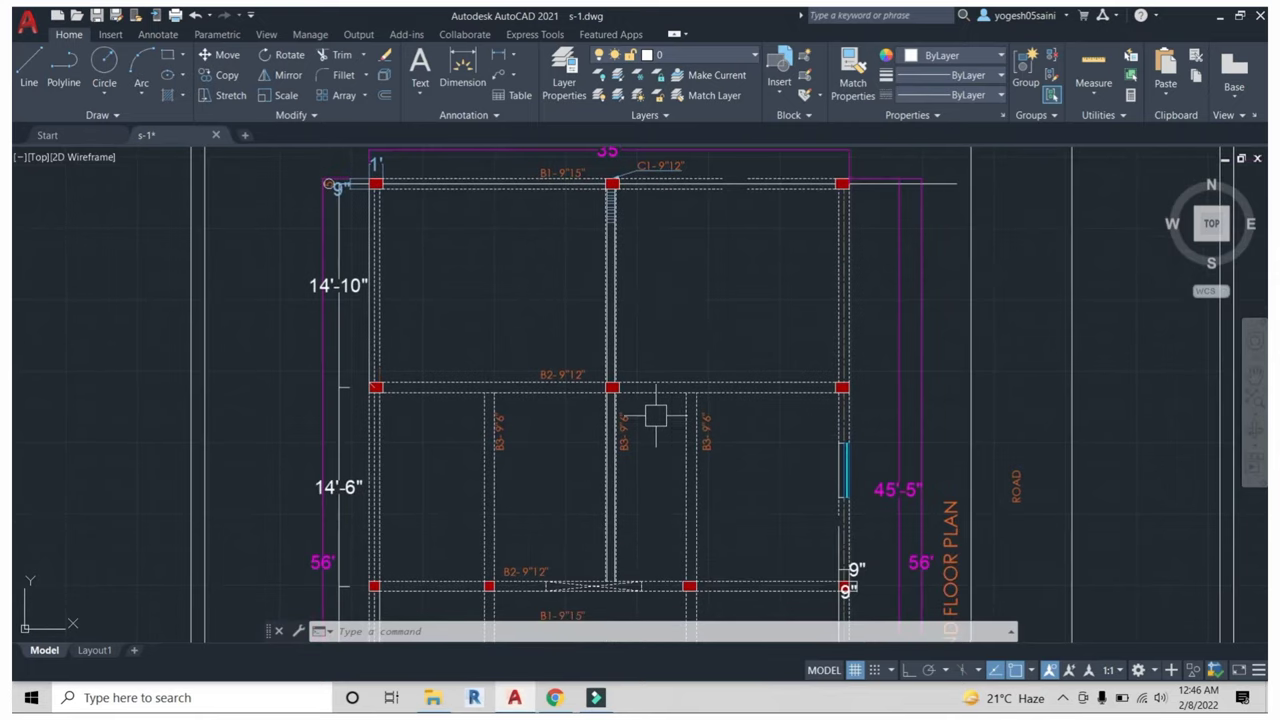
middle_drag(656, 415, 623, 331)
Review the middle beams and B3 labels, recentring the ground-floor plan.
mouse_move(514, 260)
middle_down()
mouse_move(557, 420)
mouse_move(545, 359)
middle_up()
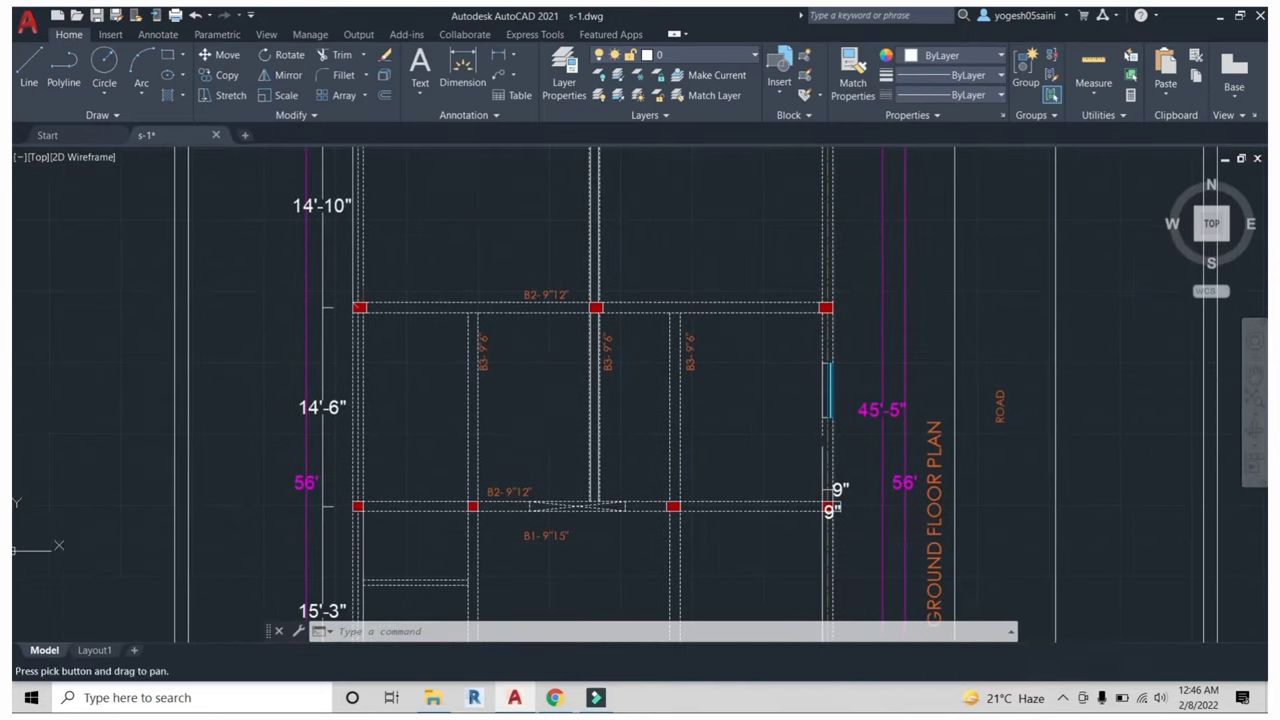
scroll(495, 377, up, 3)
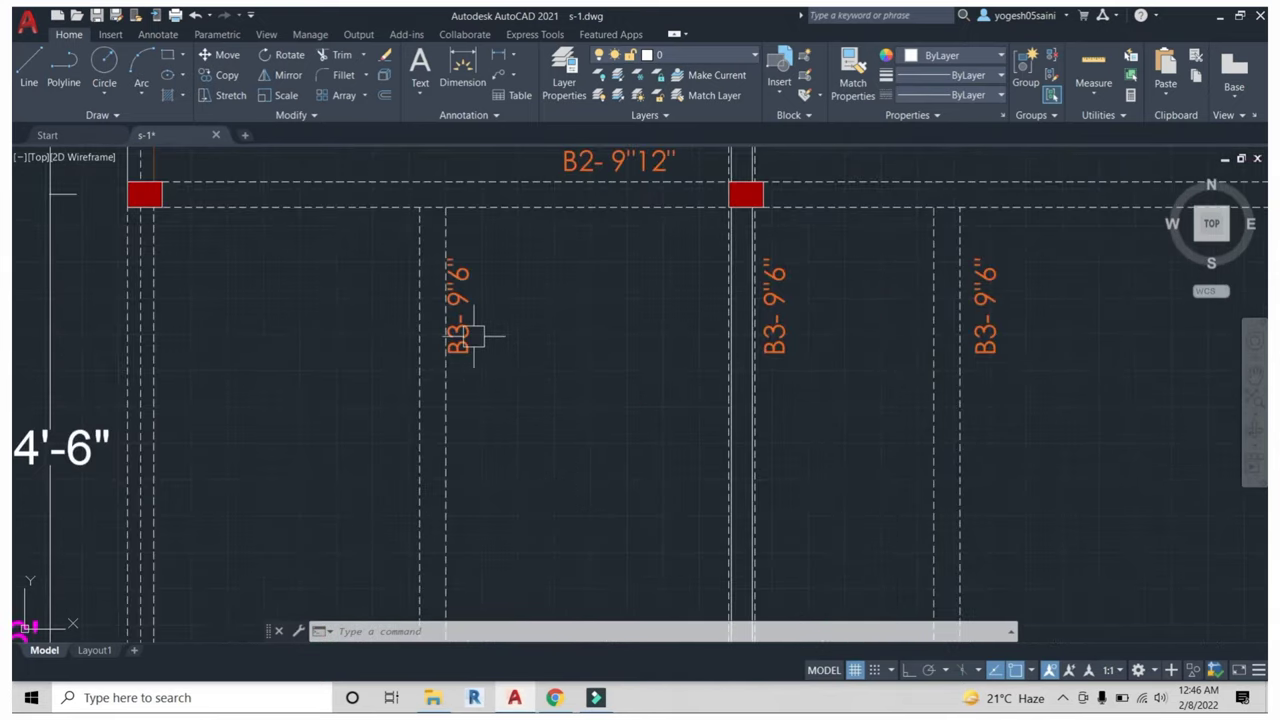
scroll(486, 309, down, 4)
middle_drag(553, 372, 489, 349)
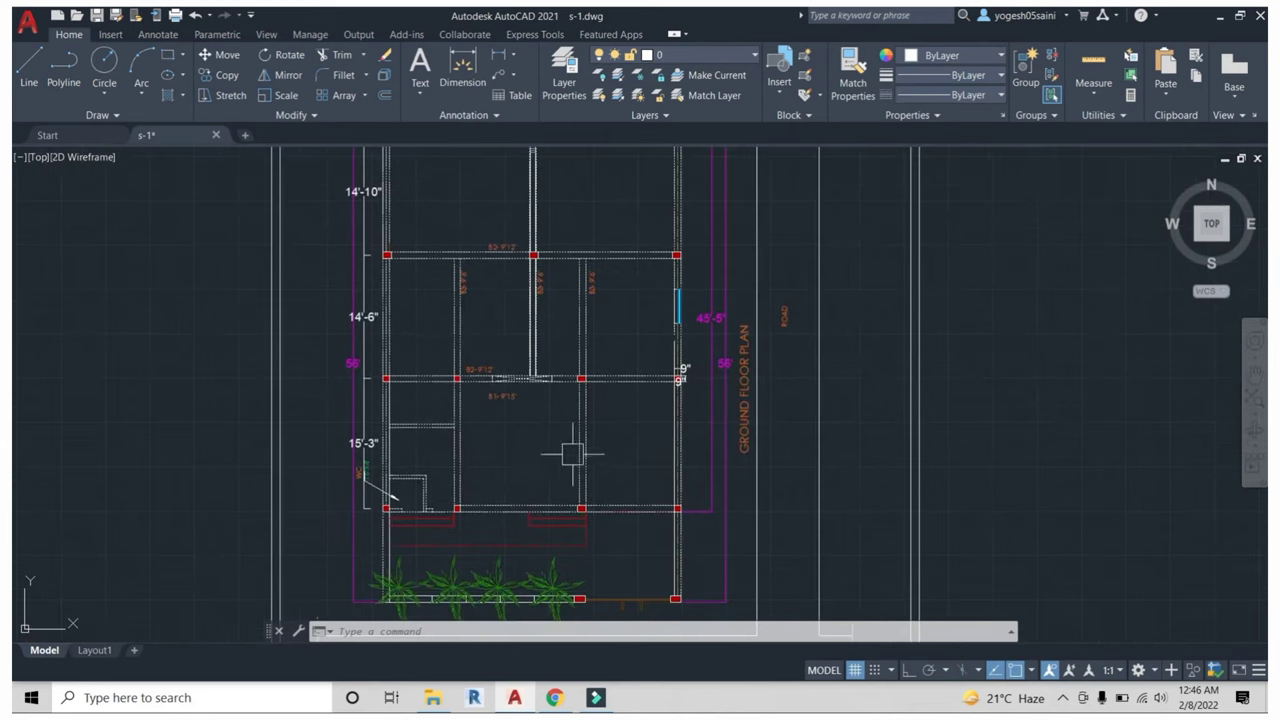
scroll(623, 561, up, 3)
scroll(640, 330, down, 3)
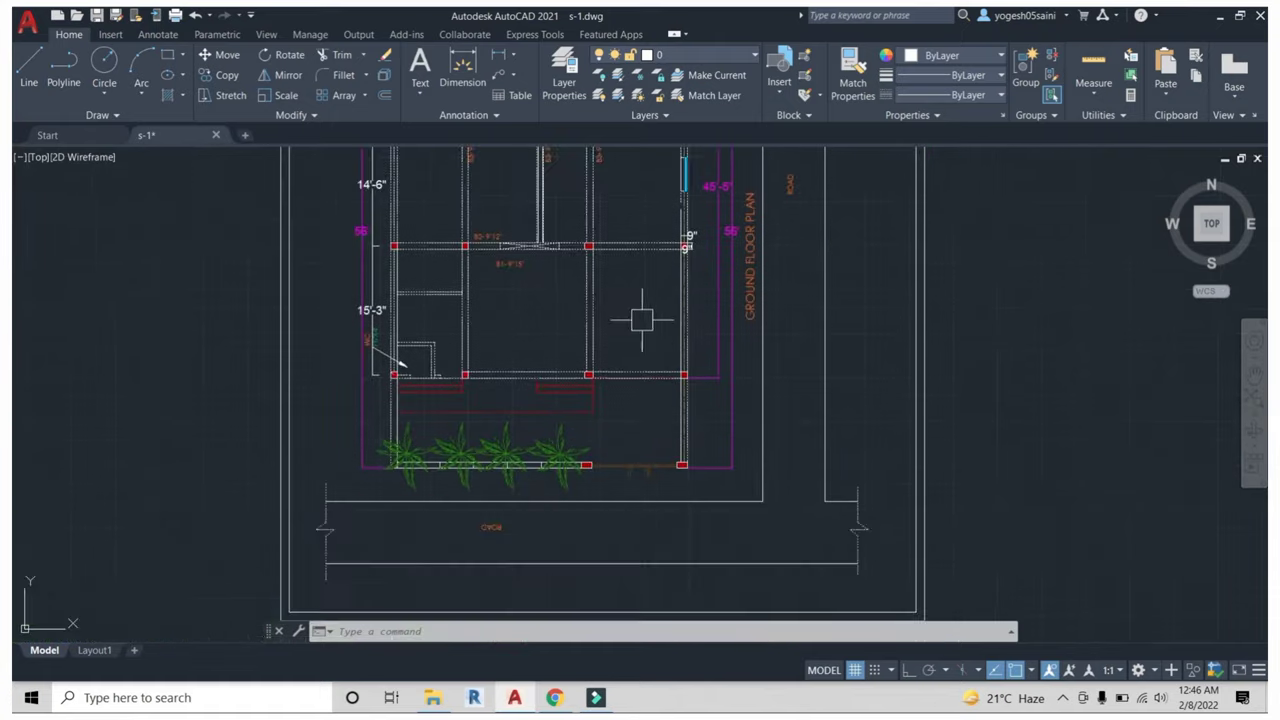
scroll(641, 319, up, 1)
scroll(571, 337, down, 1)
scroll(506, 303, up, 1)
scroll(609, 380, down, 1)
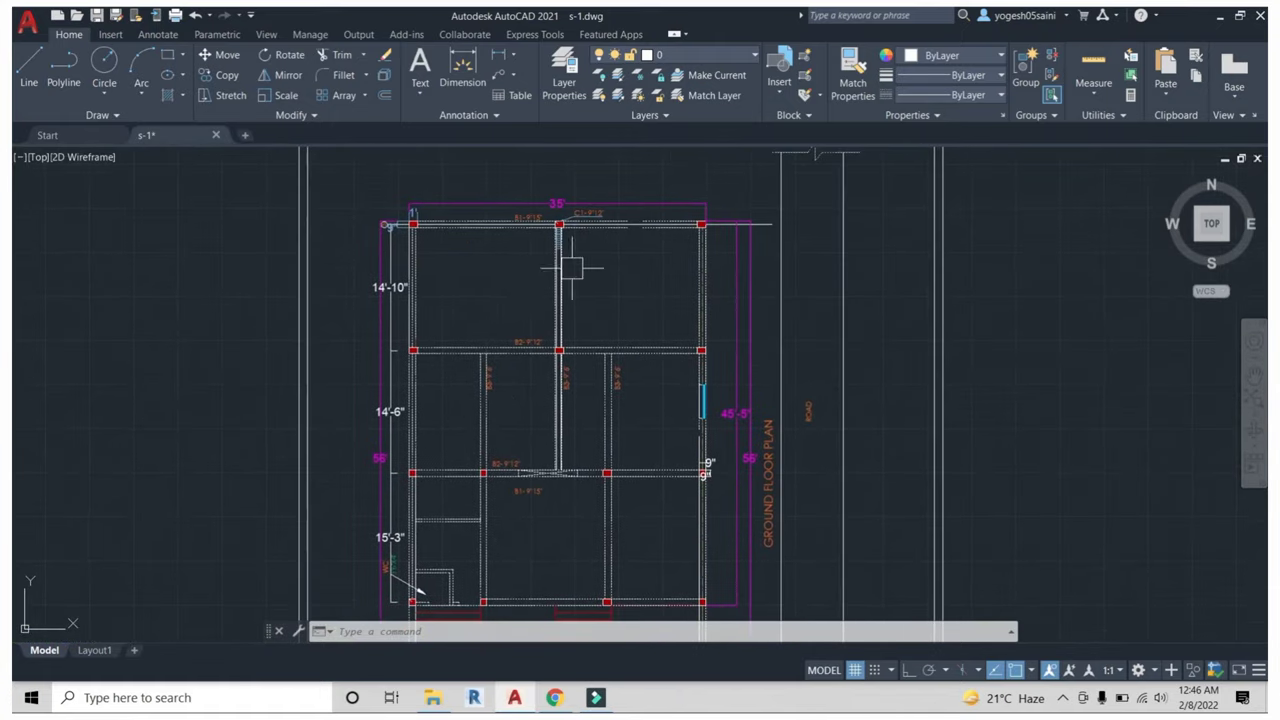
middle_drag(580, 306, 562, 288)
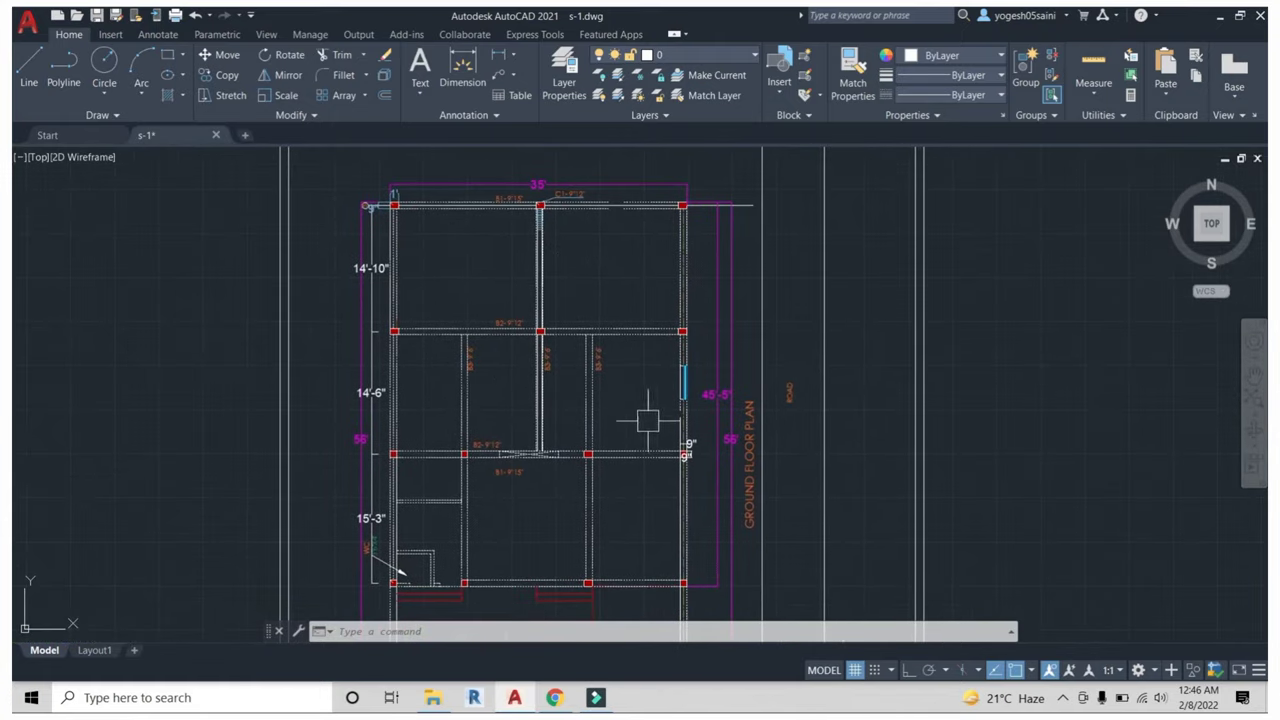
scroll(663, 402, up, 2)
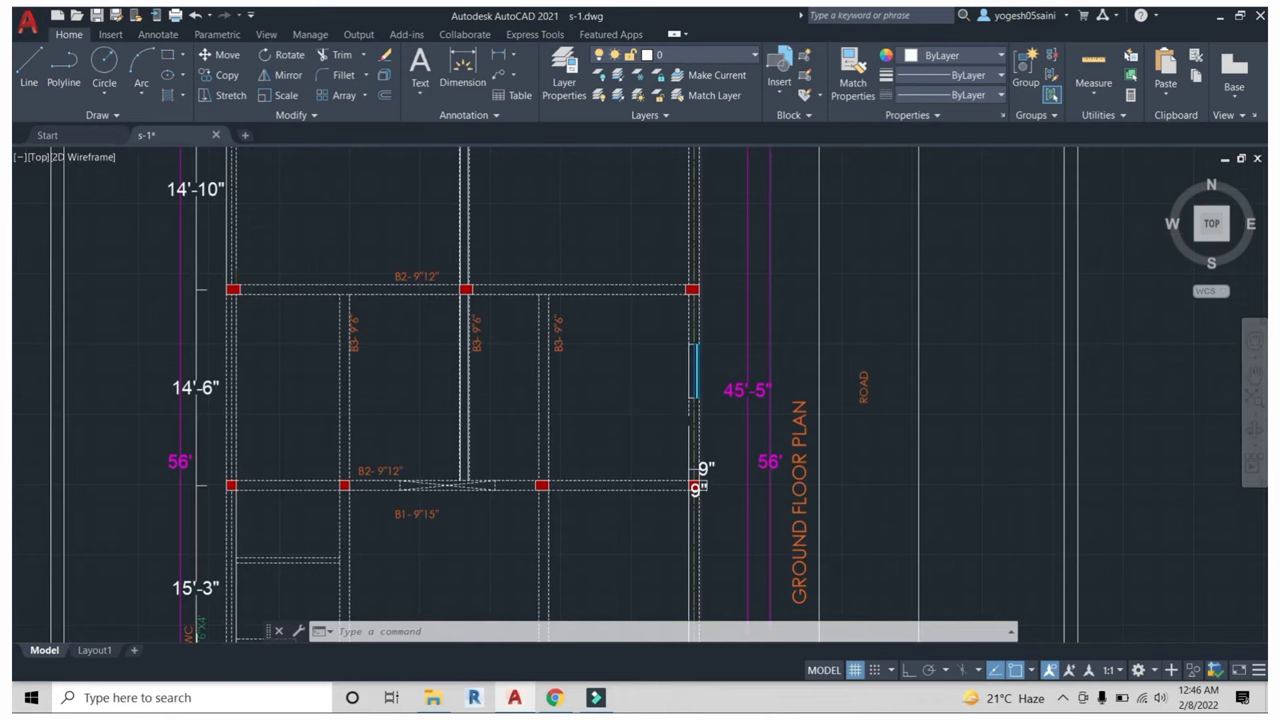
scroll(563, 300, down, 1)
scroll(586, 331, down, 1)
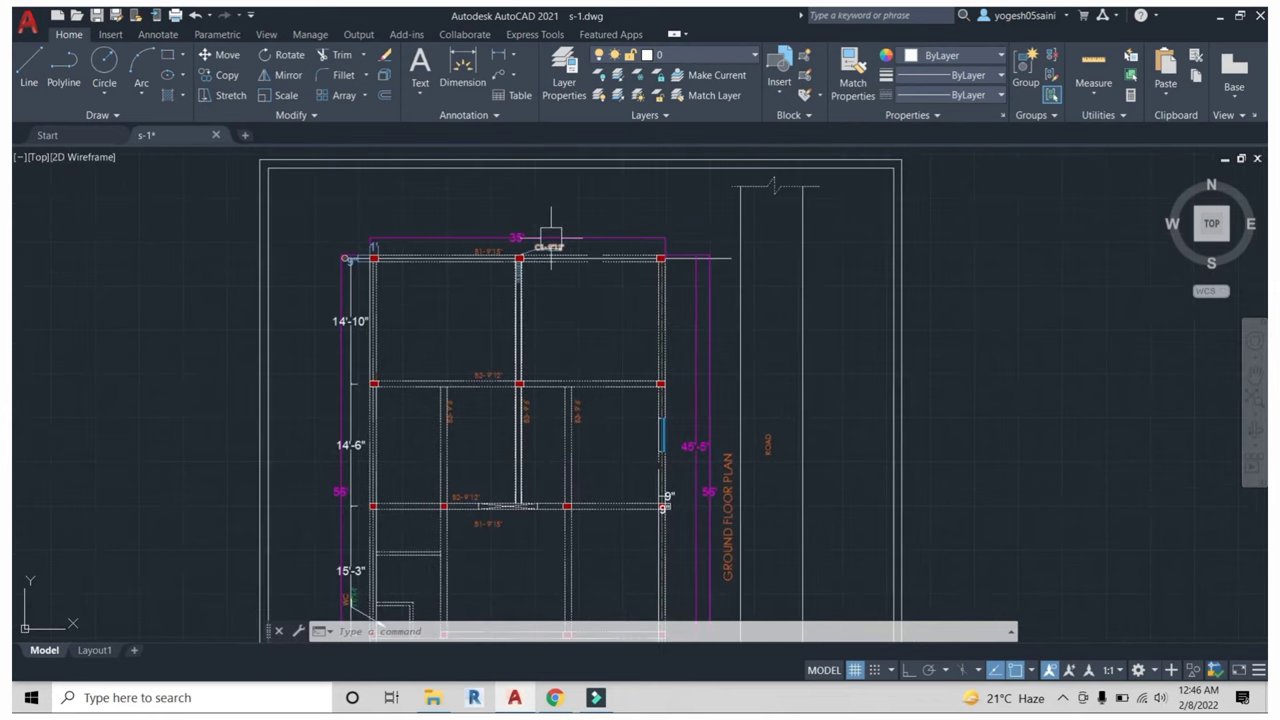
scroll(551, 240, up, 2)
scroll(540, 262, up, 2)
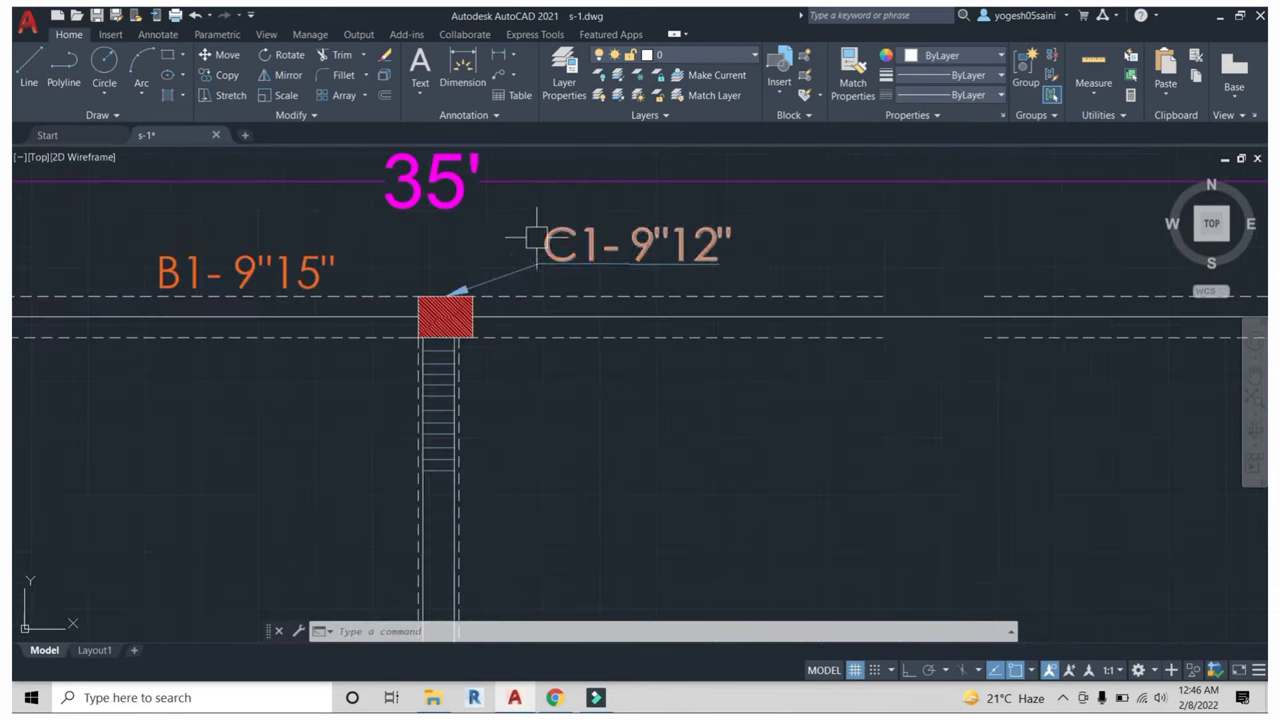
scroll(560, 300, down, 3)
Zoom out until the plan, elevation and all drawing sheets are visible together.
middle_drag(606, 380, 606, 257)
scroll(643, 414, down, 2)
scroll(577, 418, down, 1)
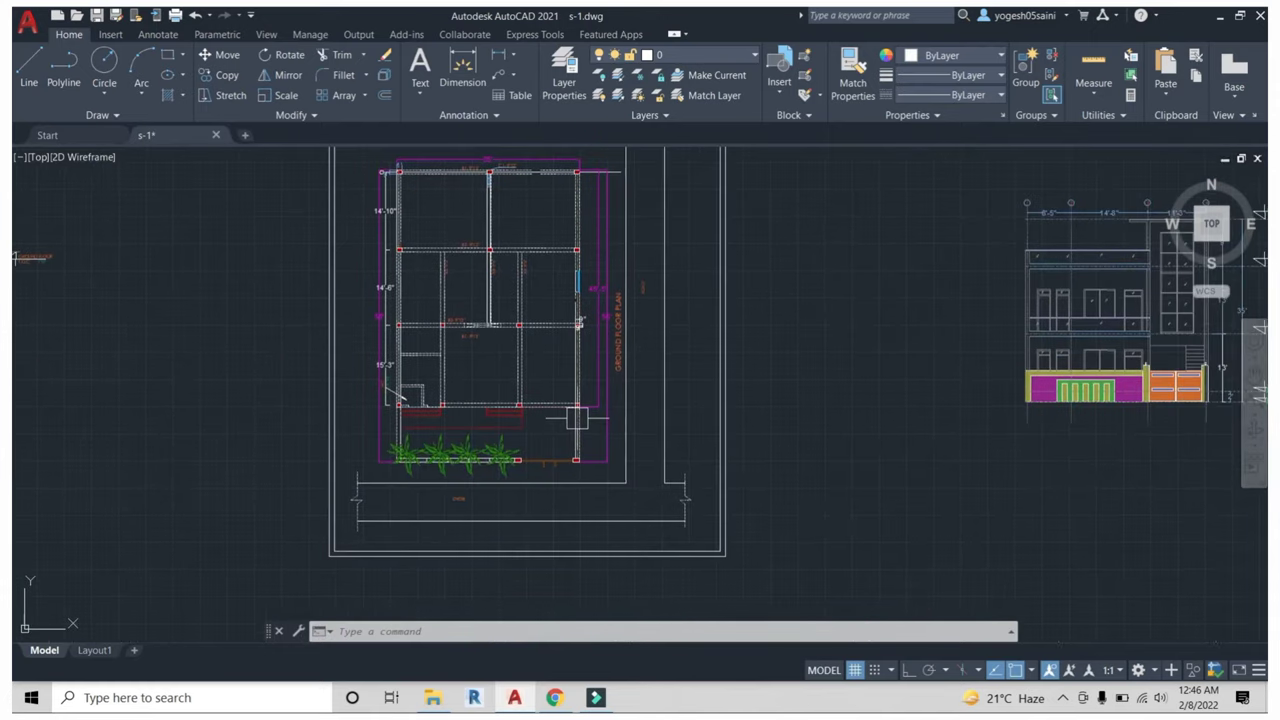
scroll(628, 330, down, 3)
middle_drag(686, 354, 600, 390)
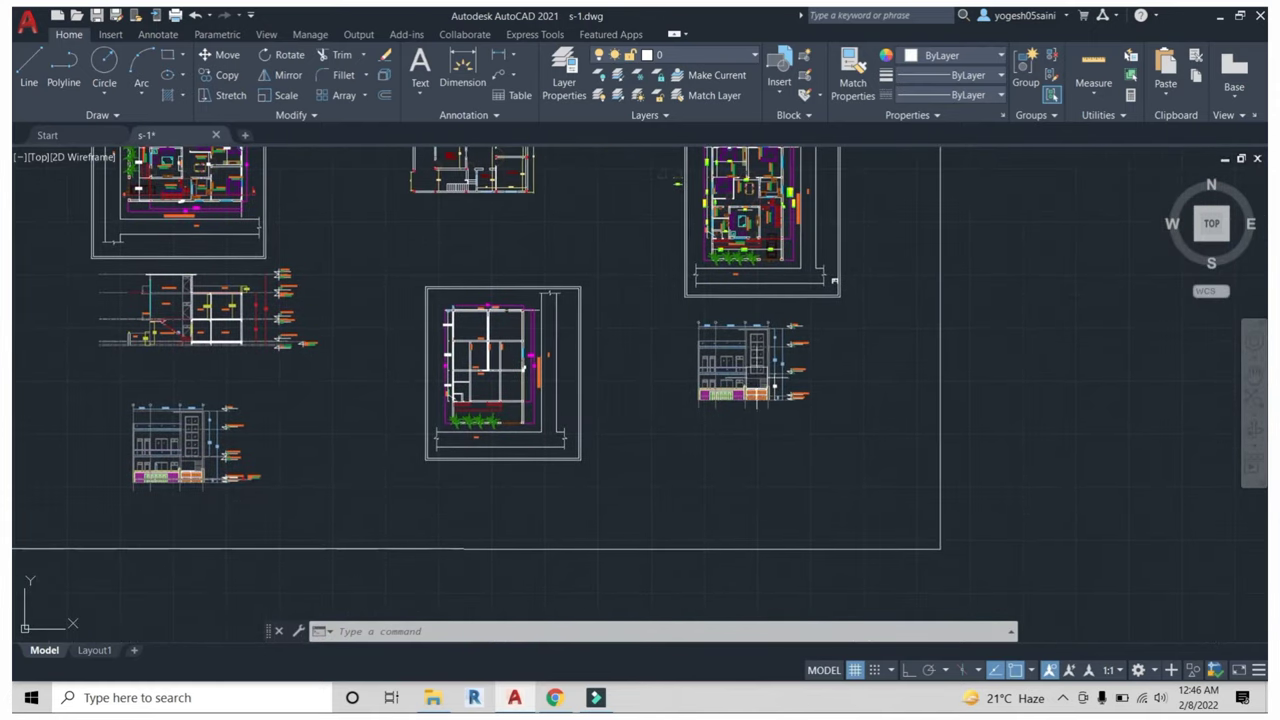
scroll(758, 360, up, 5)
scroll(753, 320, down, 4)
scroll(688, 326, down, 2)
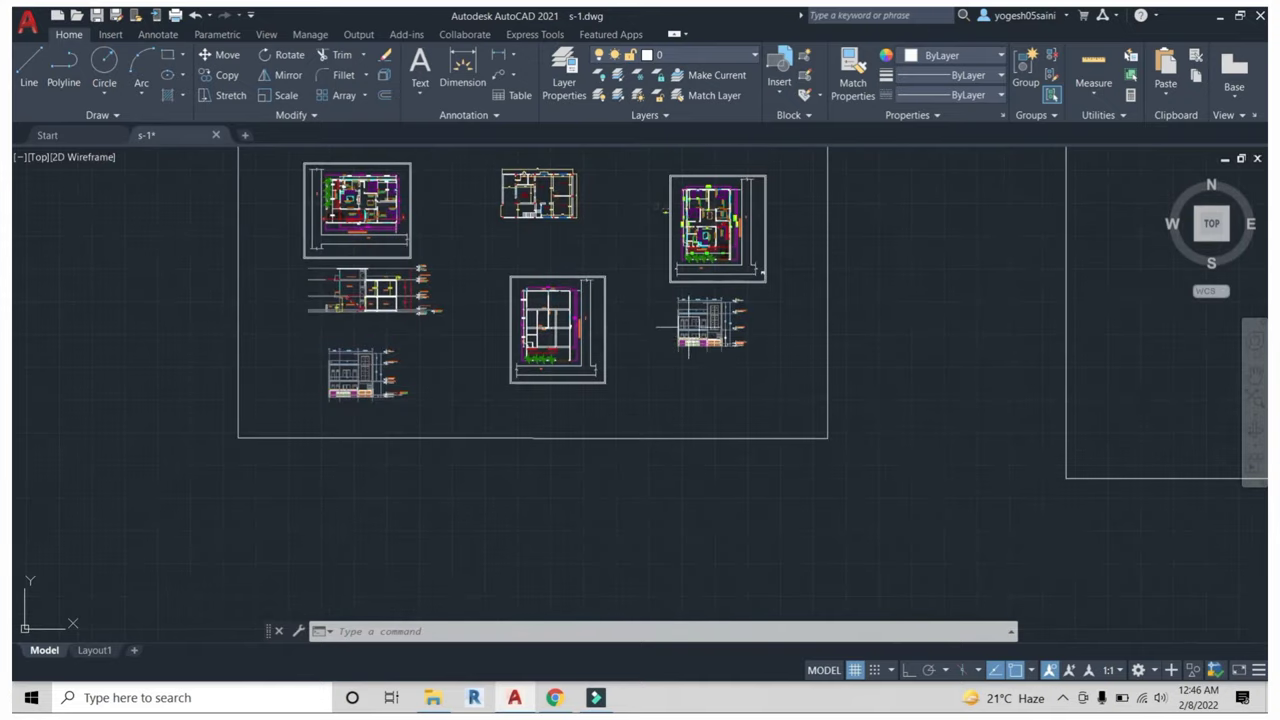
scroll(700, 340, down, 4)
Pan so the full building set and the four-drawing frame sit side by side.
middle_drag(850, 330, 690, 440)
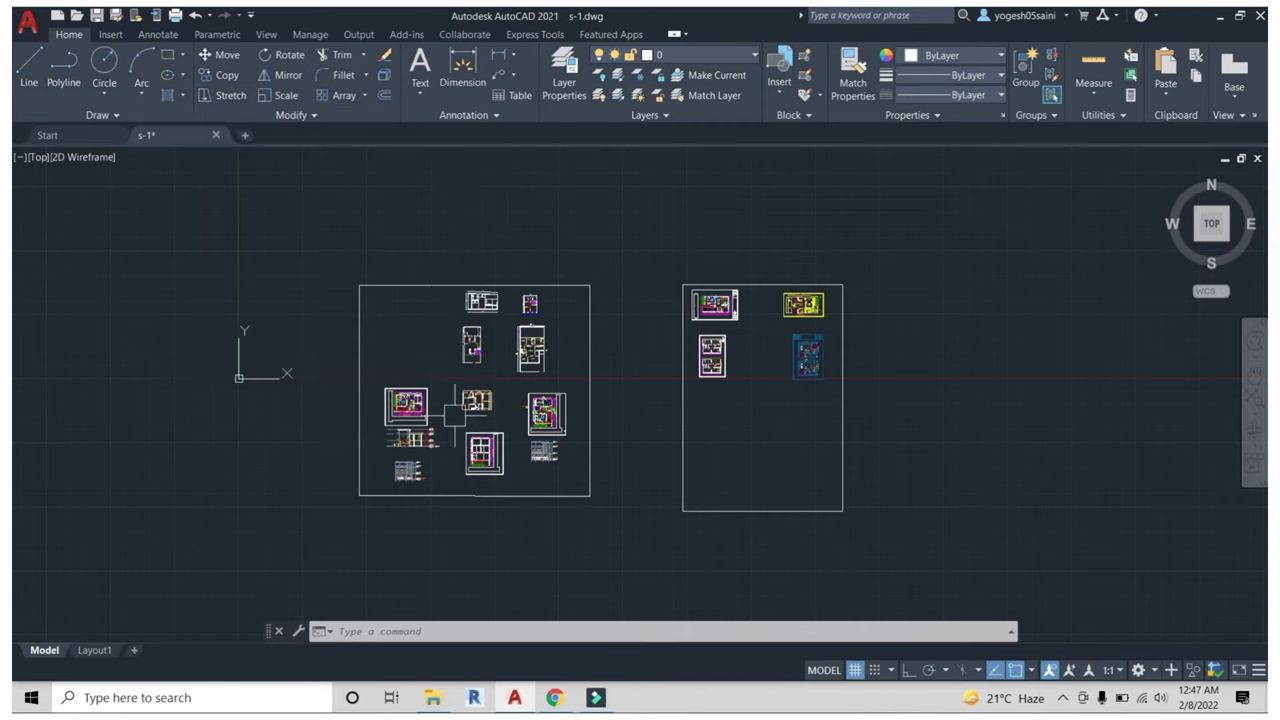
Move the view toward the sanitary fixture blocks of the library.
scroll(641, 353, down, 2)
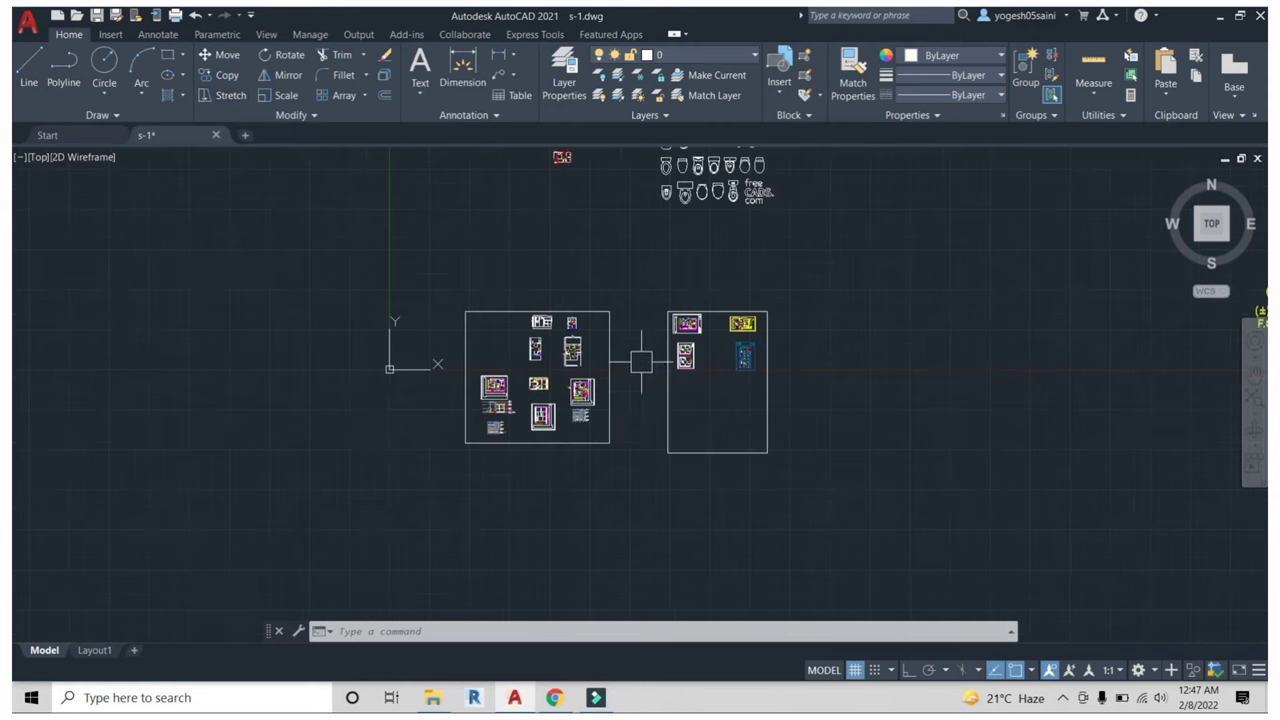
scroll(640, 391, up, 2)
scroll(640, 391, down, 2)
middle_drag(707, 309, 654, 459)
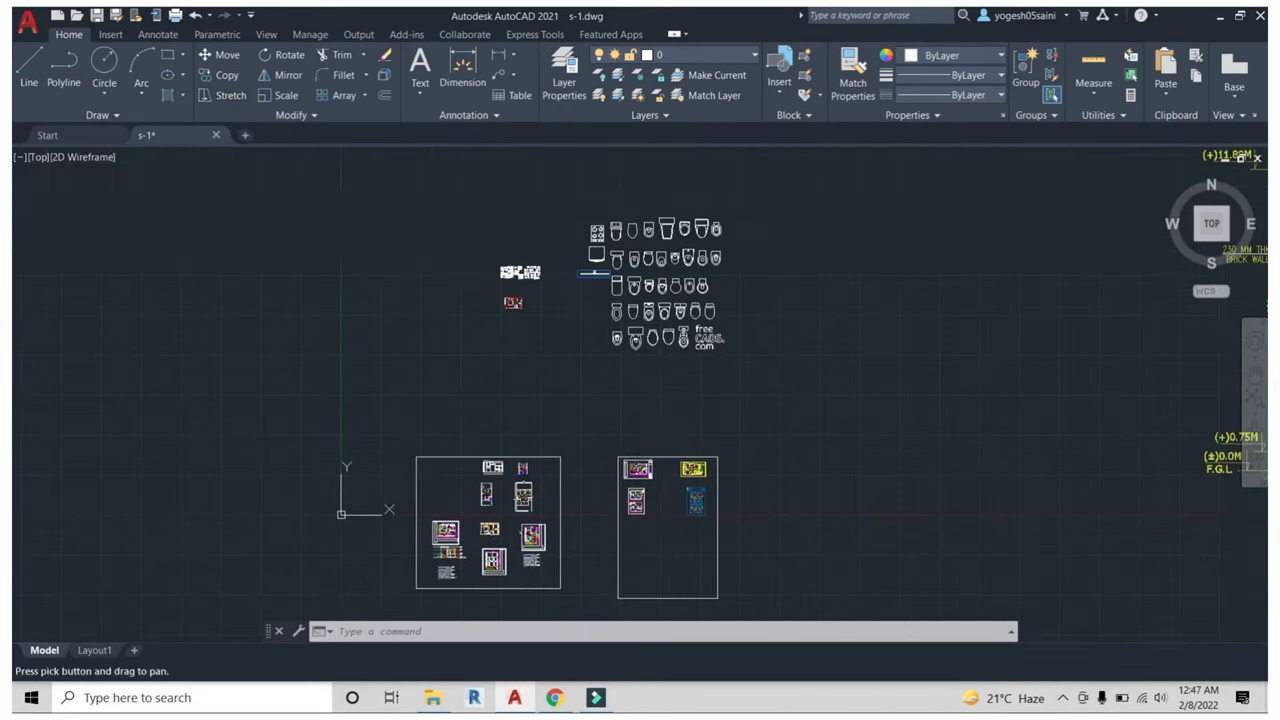
scroll(614, 300, up, 2)
scroll(590, 300, up, 2)
scroll(577, 309, up, 2)
scroll(577, 309, down, 3)
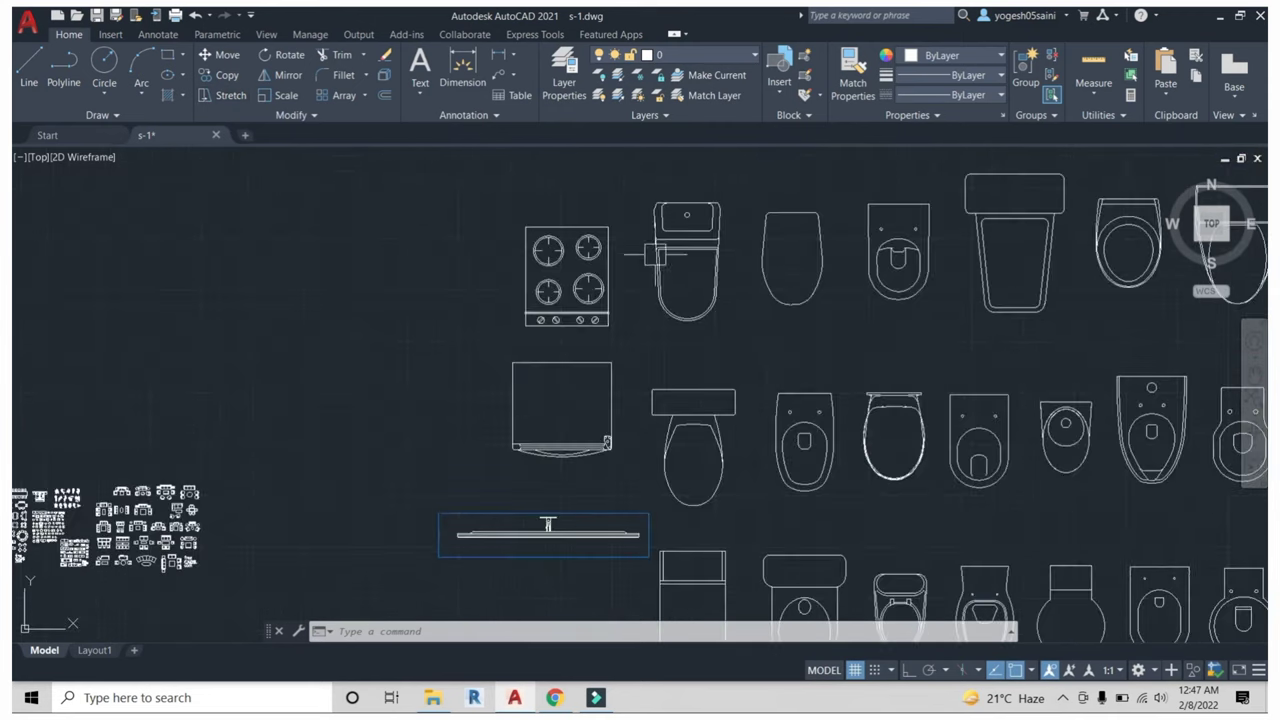
Shift over and zoom in on the furniture blocks like dining tables and chairs.
middle_drag(457, 400, 834, 406)
scroll(460, 480, up, 2)
scroll(405, 488, up, 3)
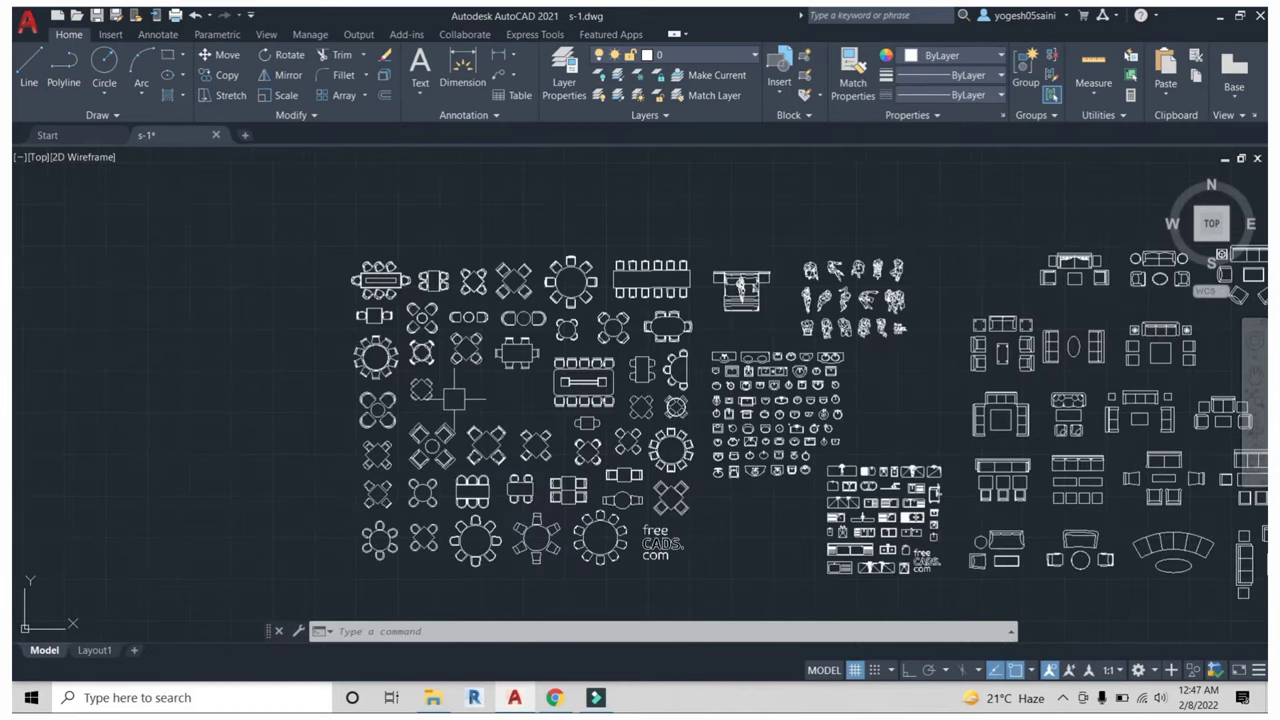
scroll(434, 294, up, 2)
scroll(395, 295, up, 2)
scroll(388, 300, down, 3)
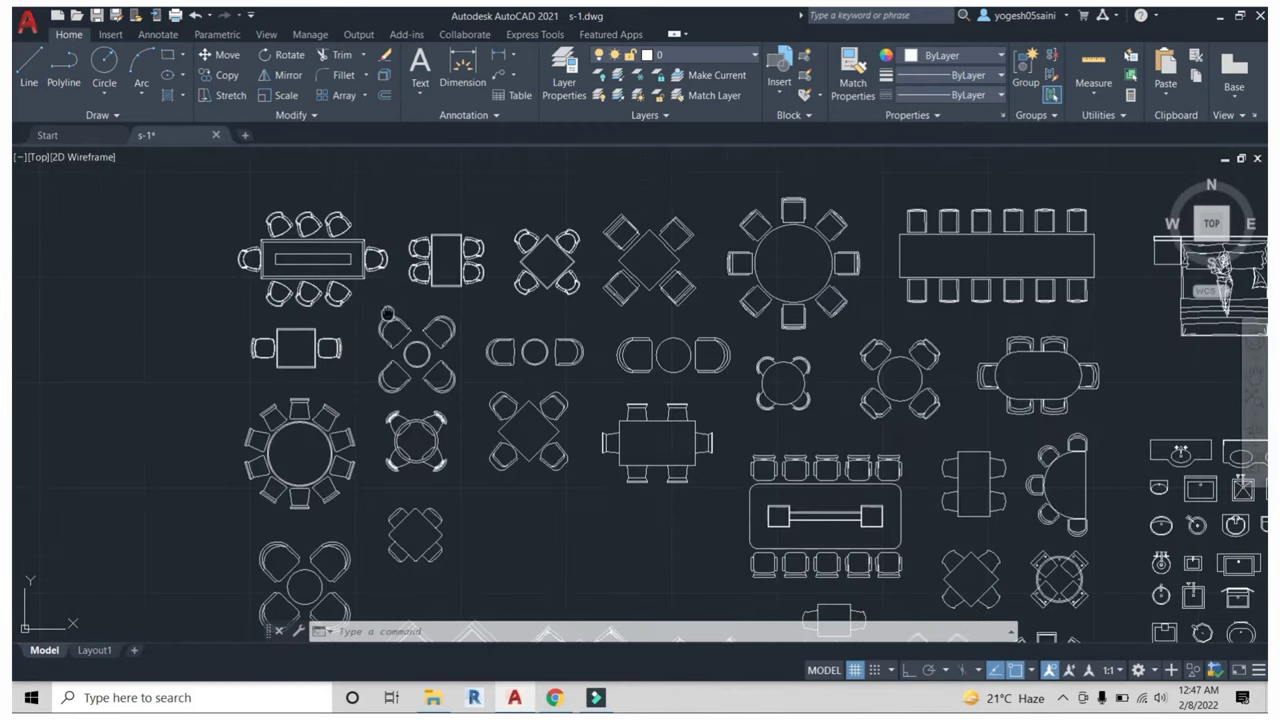
scroll(400, 290, up, 2)
scroll(440, 272, down, 1)
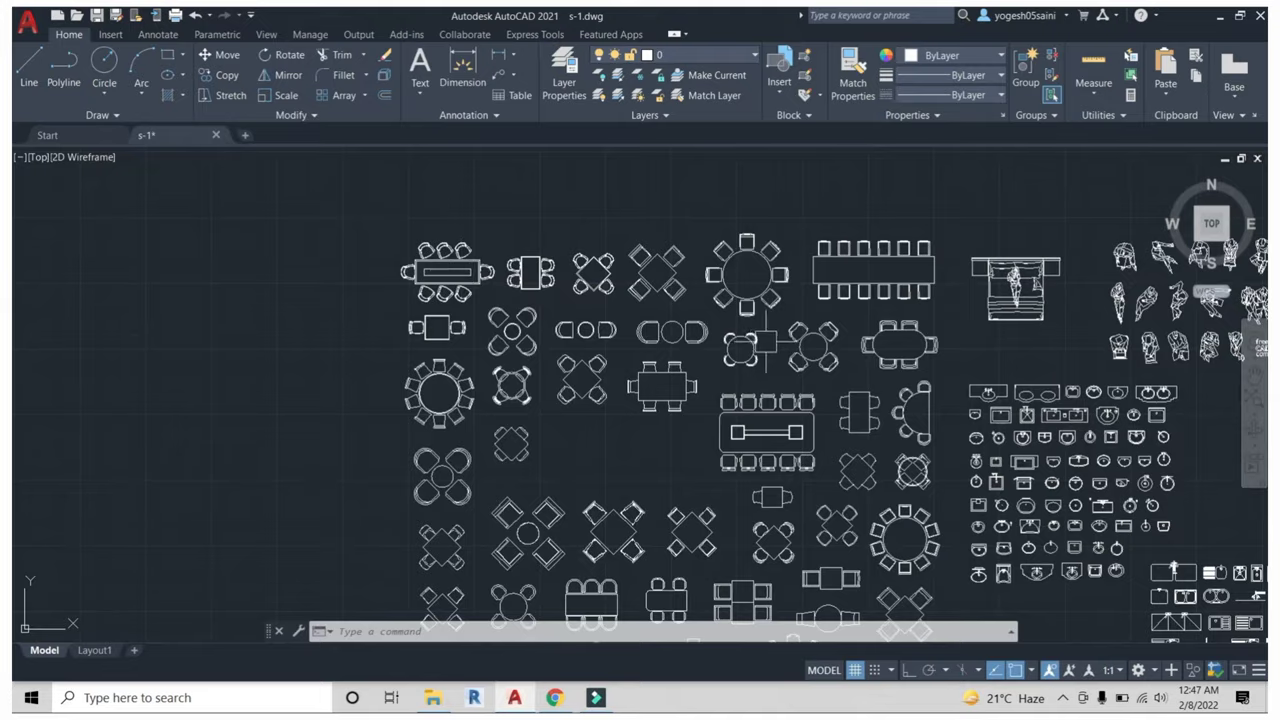
Frame the whole freecads.com block library, including human figures, beds and sofa sets.
middle_drag(766, 342, 400, 300)
scroll(572, 316, down, 1)
scroll(590, 330, down, 2)
scroll(786, 230, up, 4)
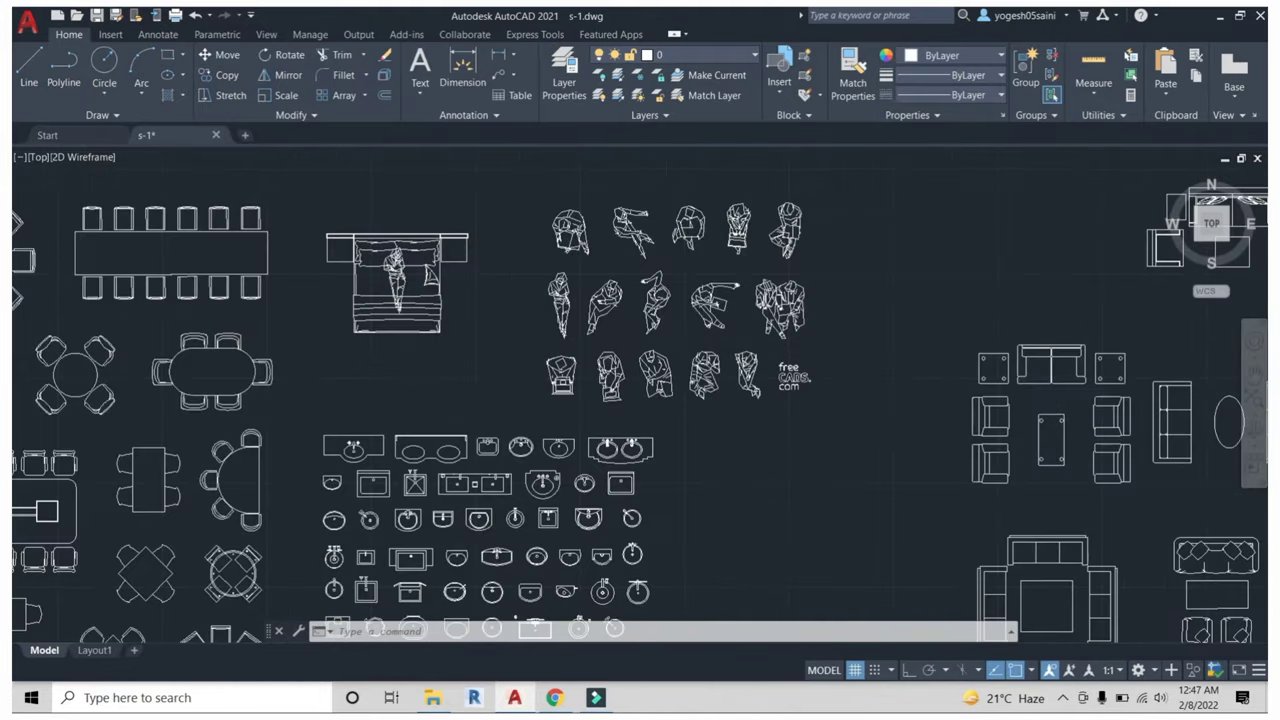
scroll(786, 230, up, 2)
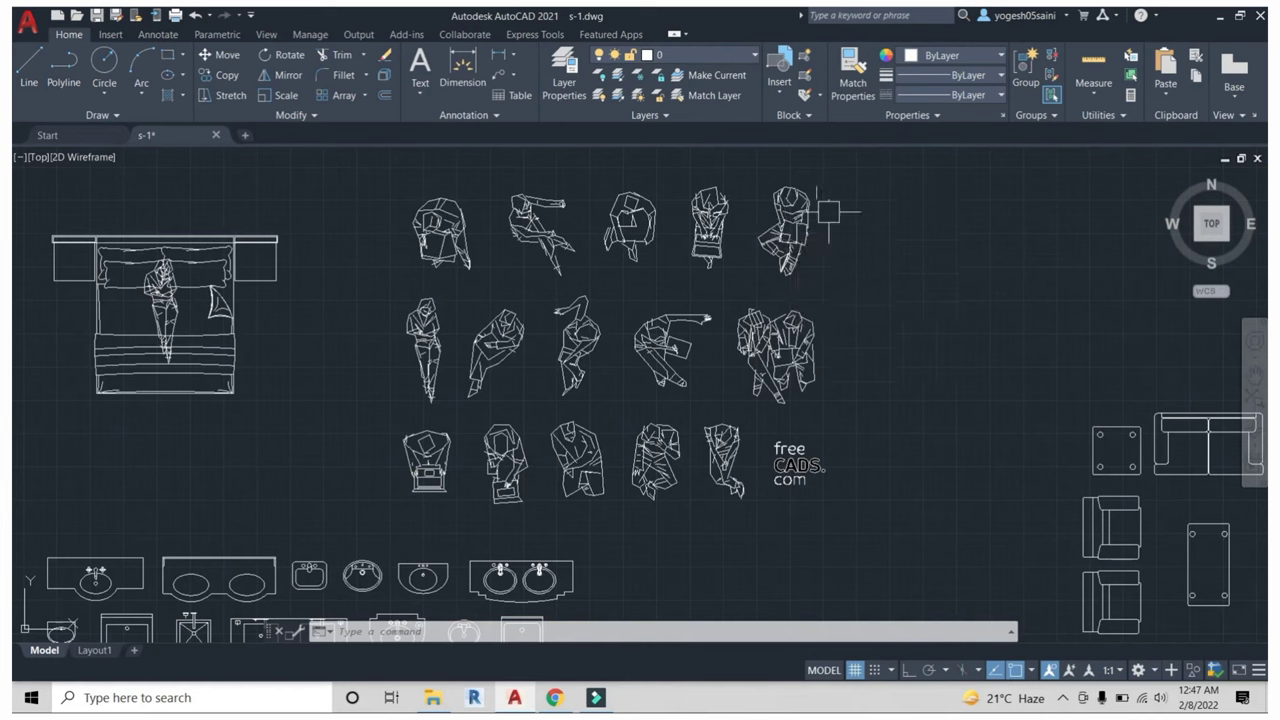
scroll(750, 410, down, 3)
middle_drag(608, 450, 626, 366)
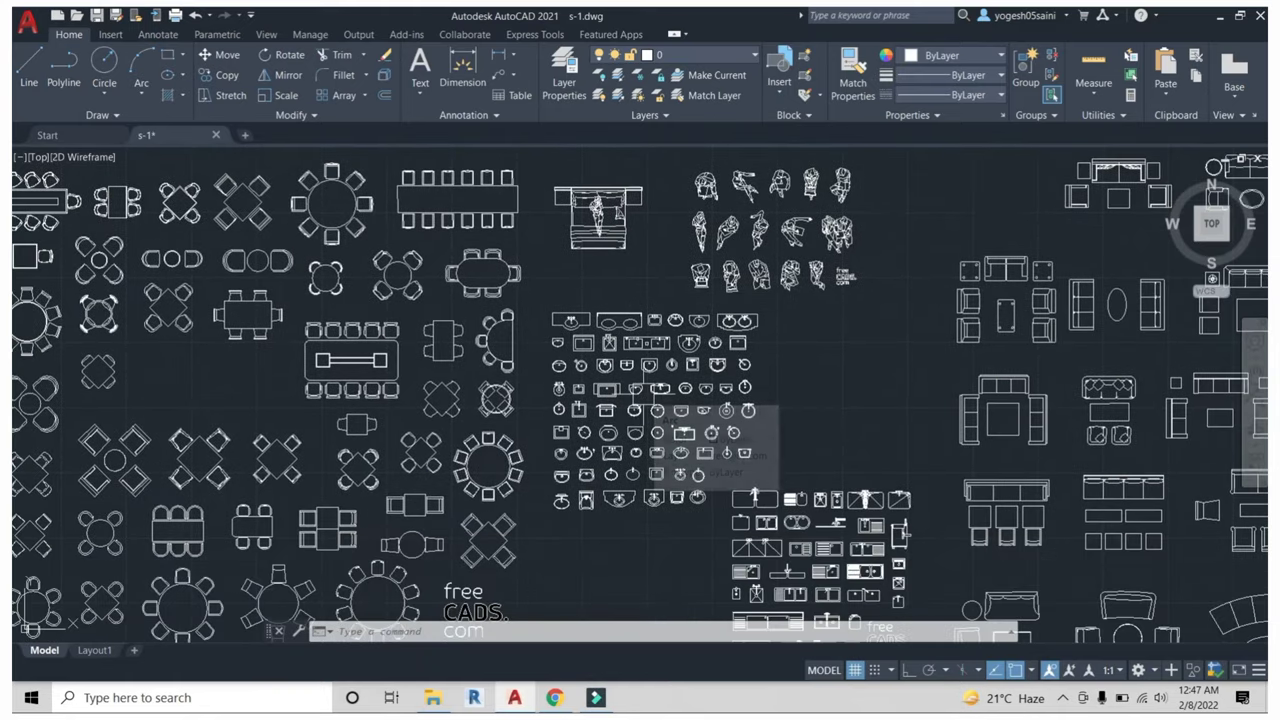
Leave the block library and centre the furnished ground-floor plan beside the other plans.
scroll(371, 277, down, 10)
scroll(333, 305, up, 2)
scroll(525, 260, up, 5)
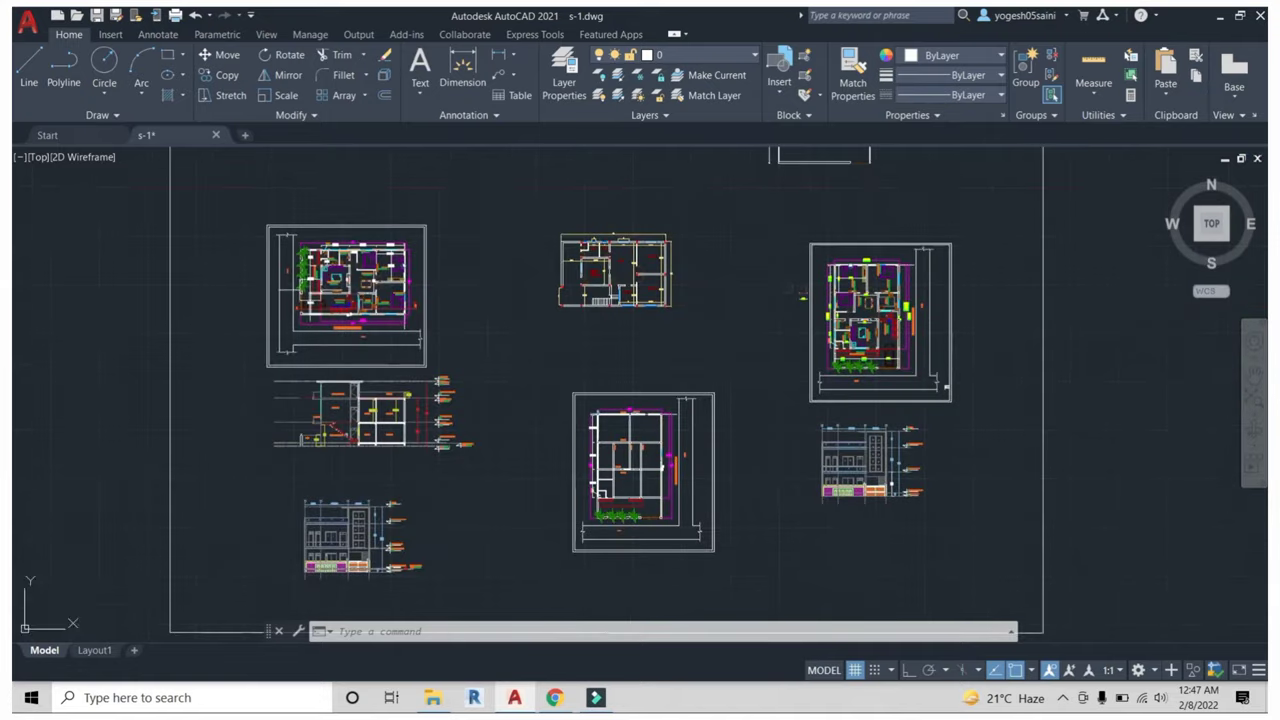
scroll(500, 300, up, 3)
scroll(500, 300, down, 3)
middle_drag(560, 400, 672, 324)
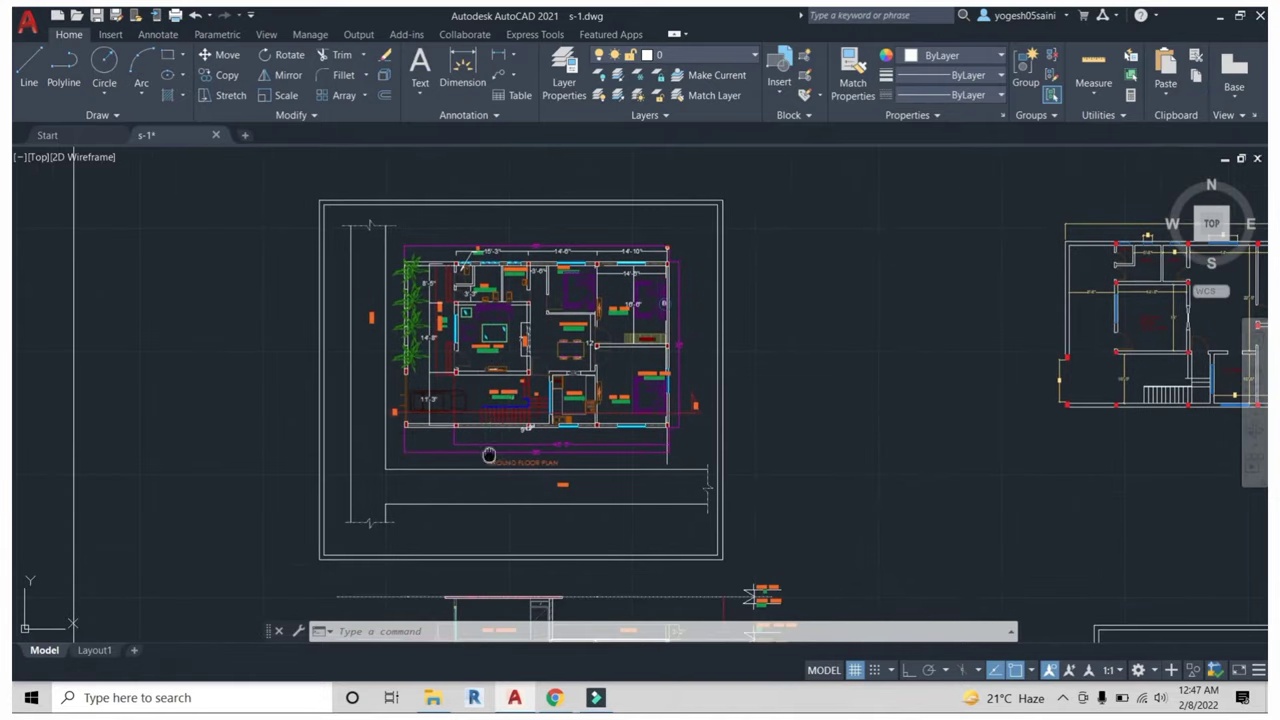
middle_drag(489, 455, 519, 414)
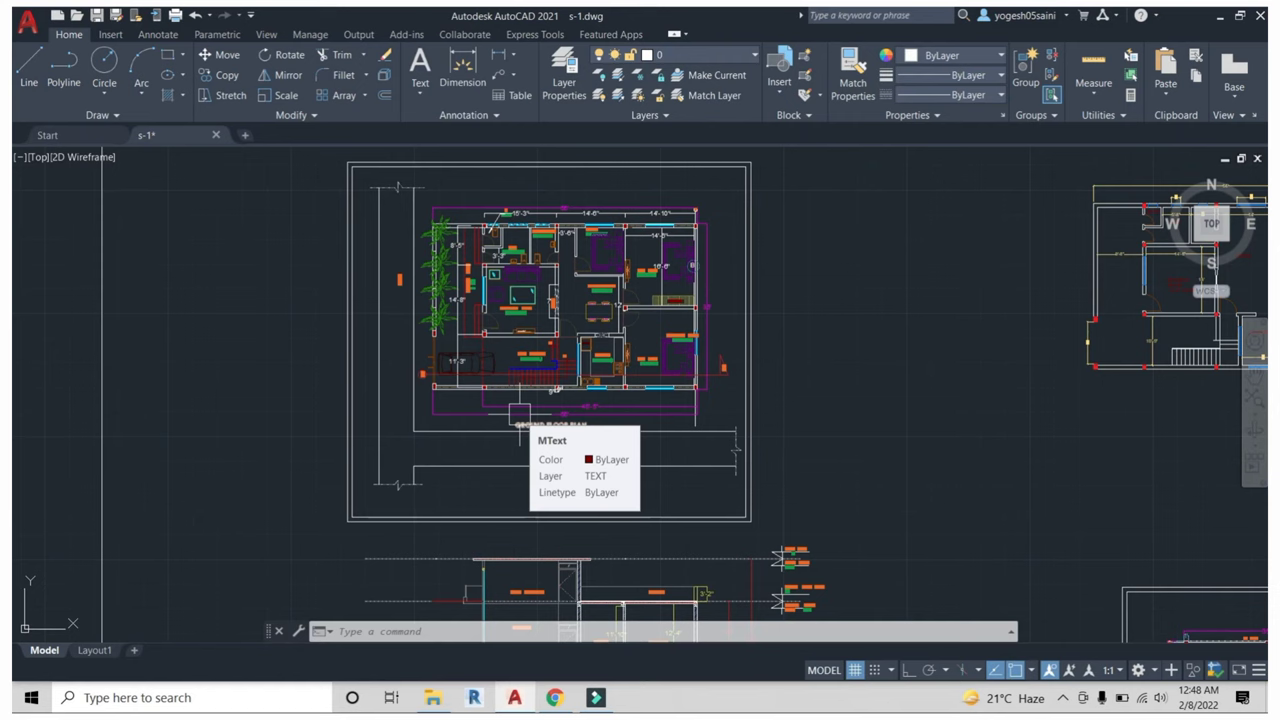
scroll(519, 422, down, 2)
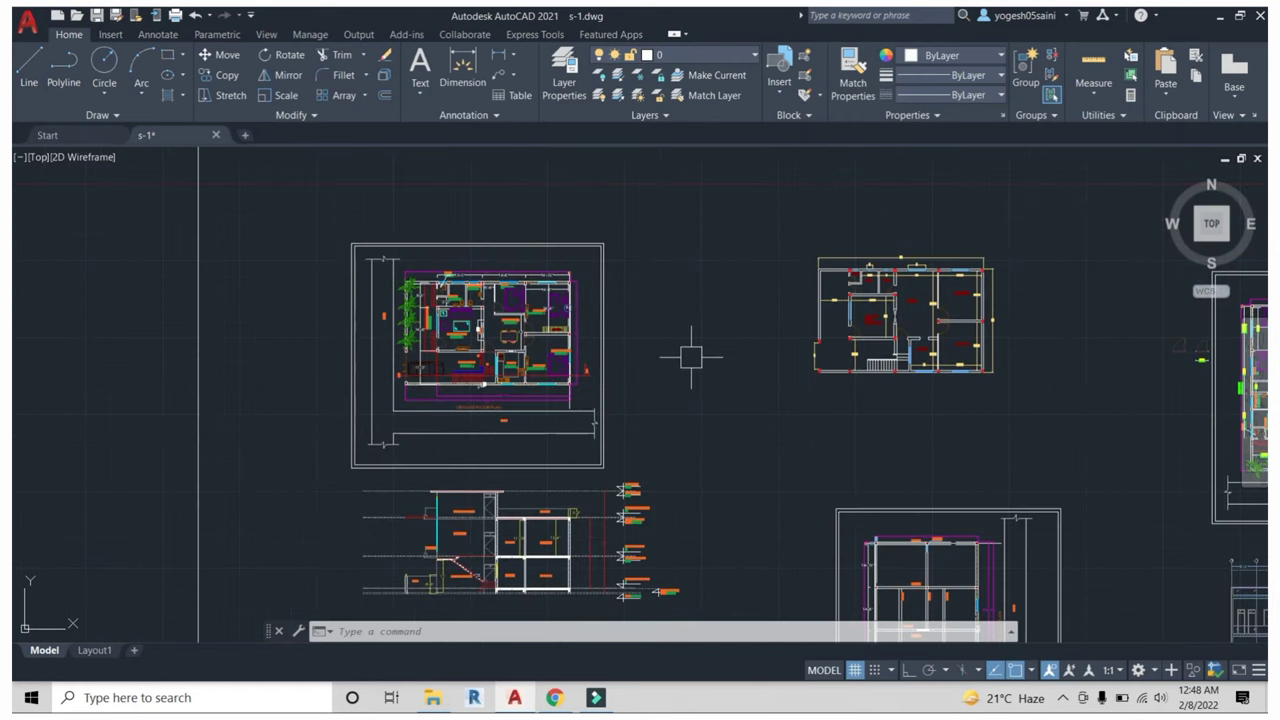